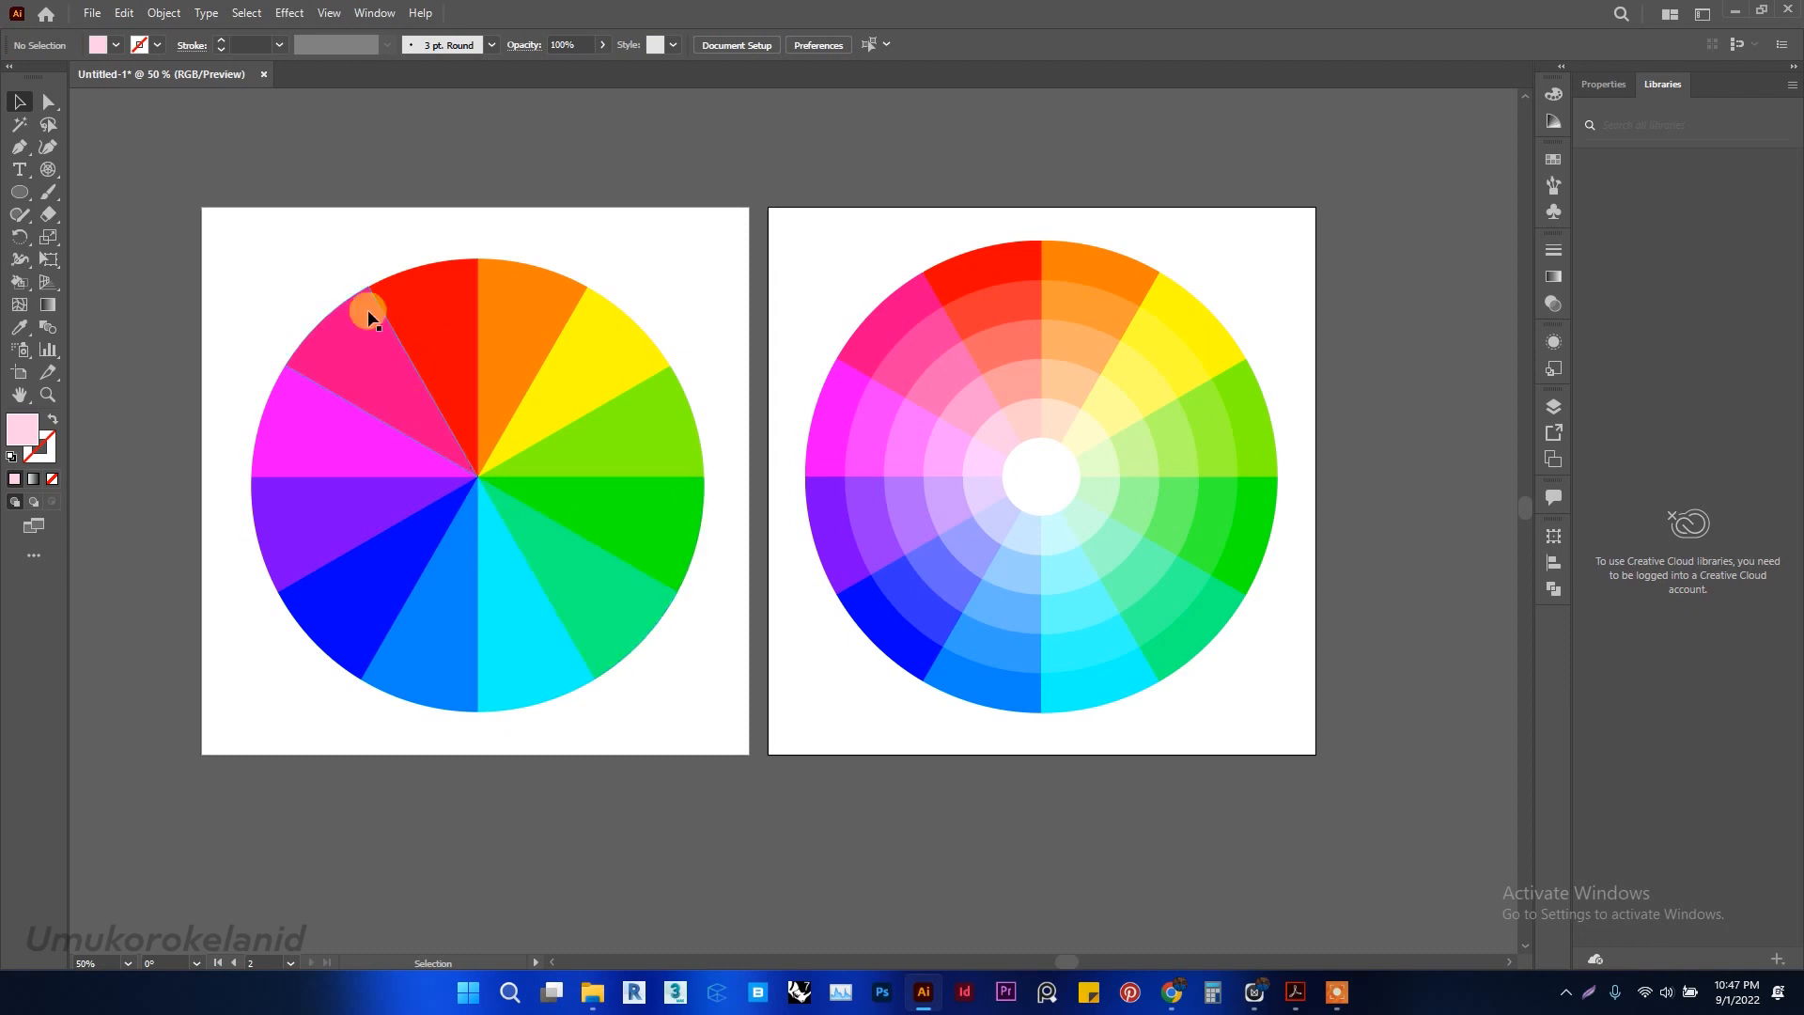
Create a new 21 x 21 cm document with 2 artboards, RGB Color mode, High (300 ppi) raster effects and Default preview mode
left_click(94, 14)
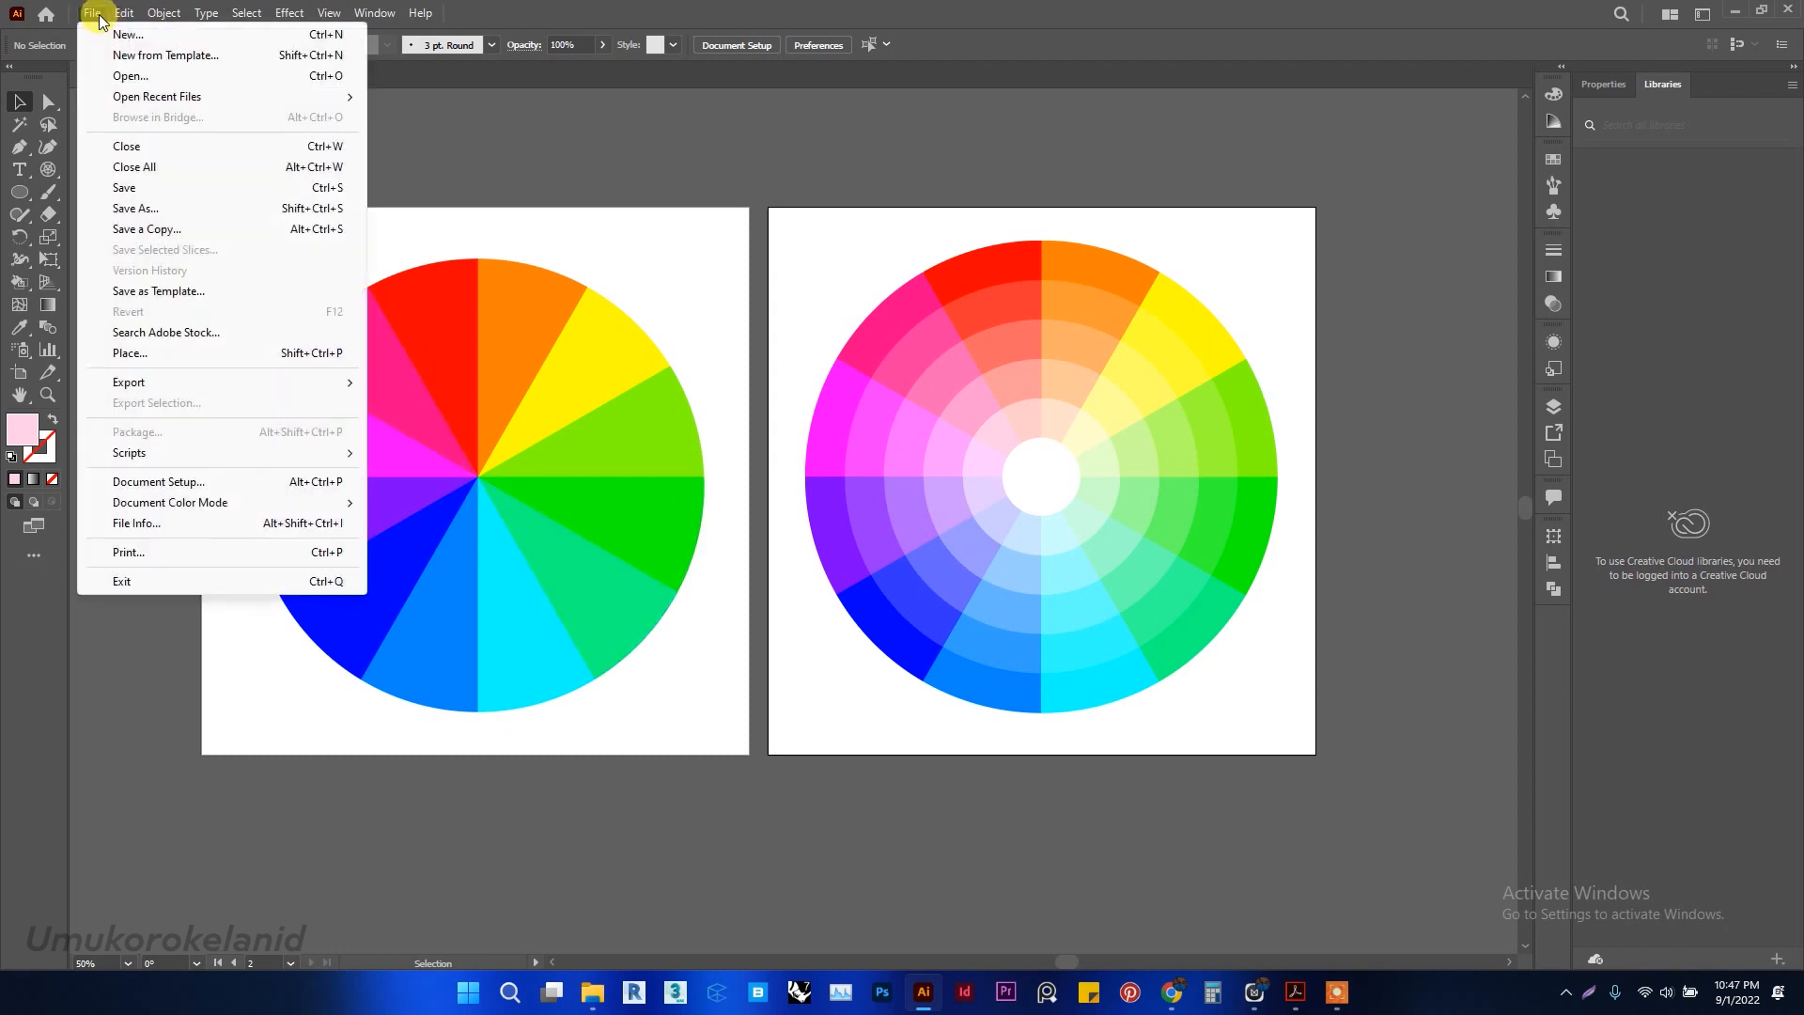
left_click(122, 34)
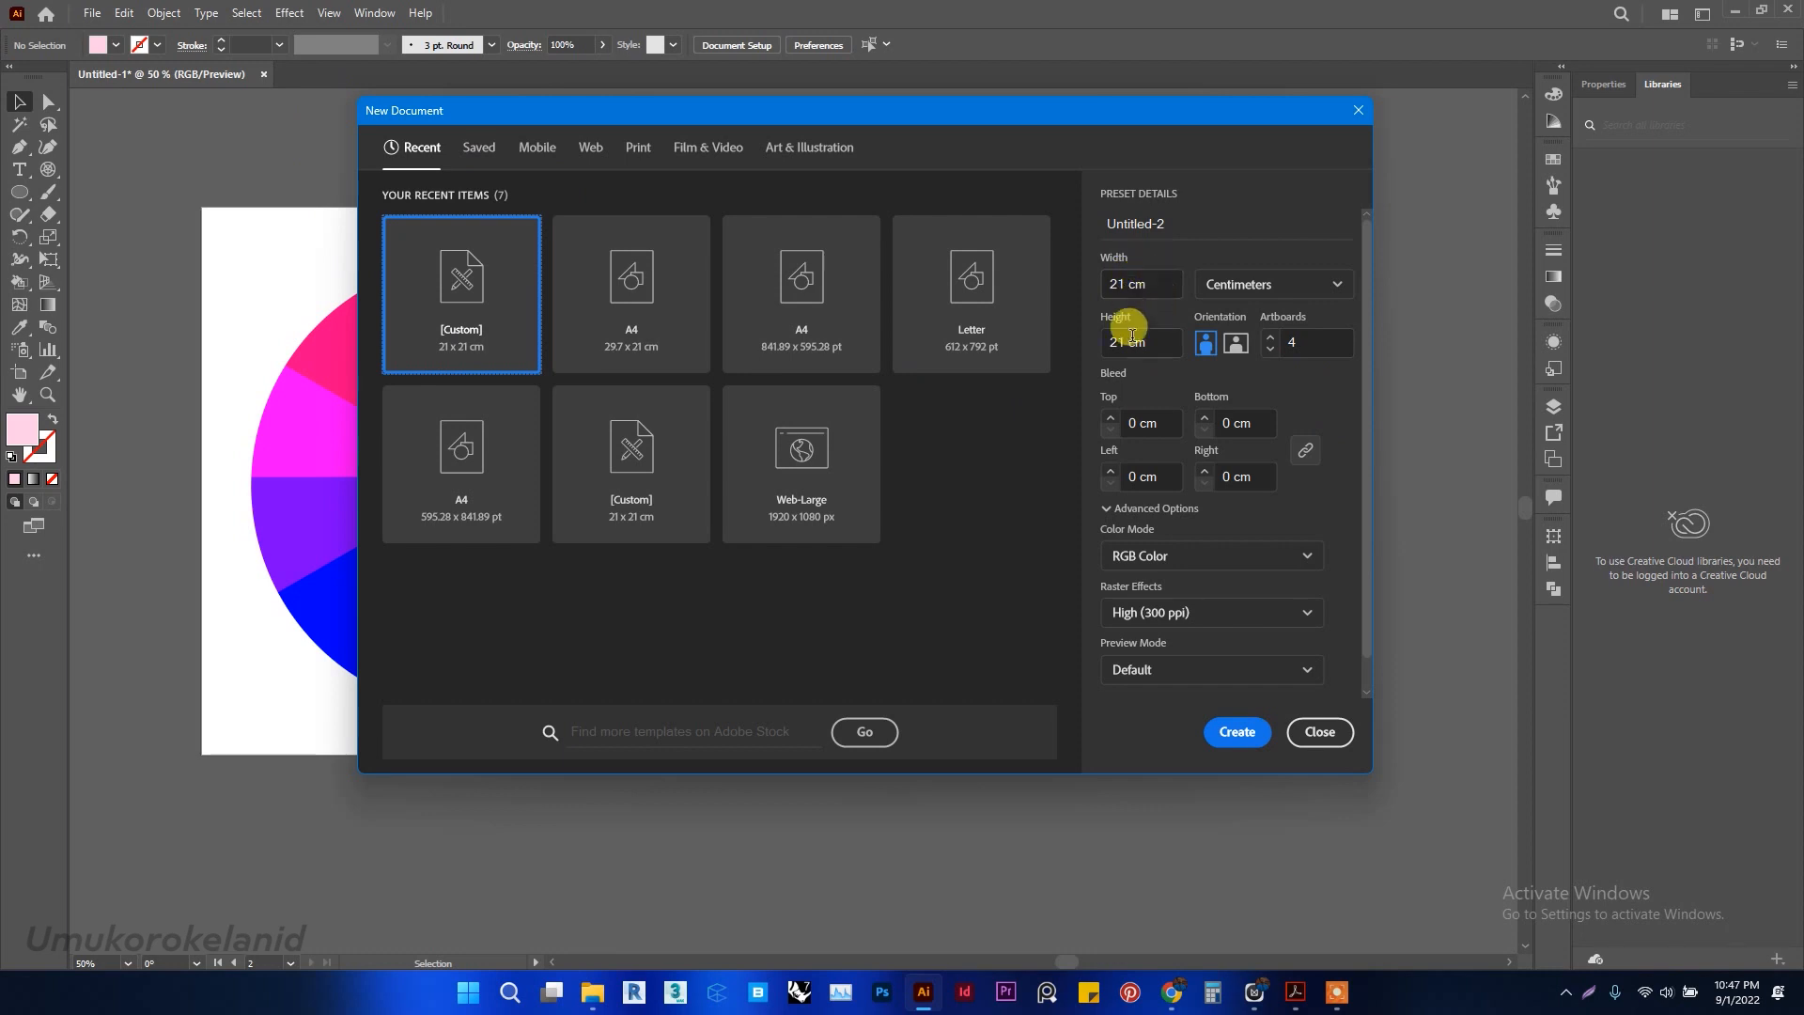
left_click(1270, 344)
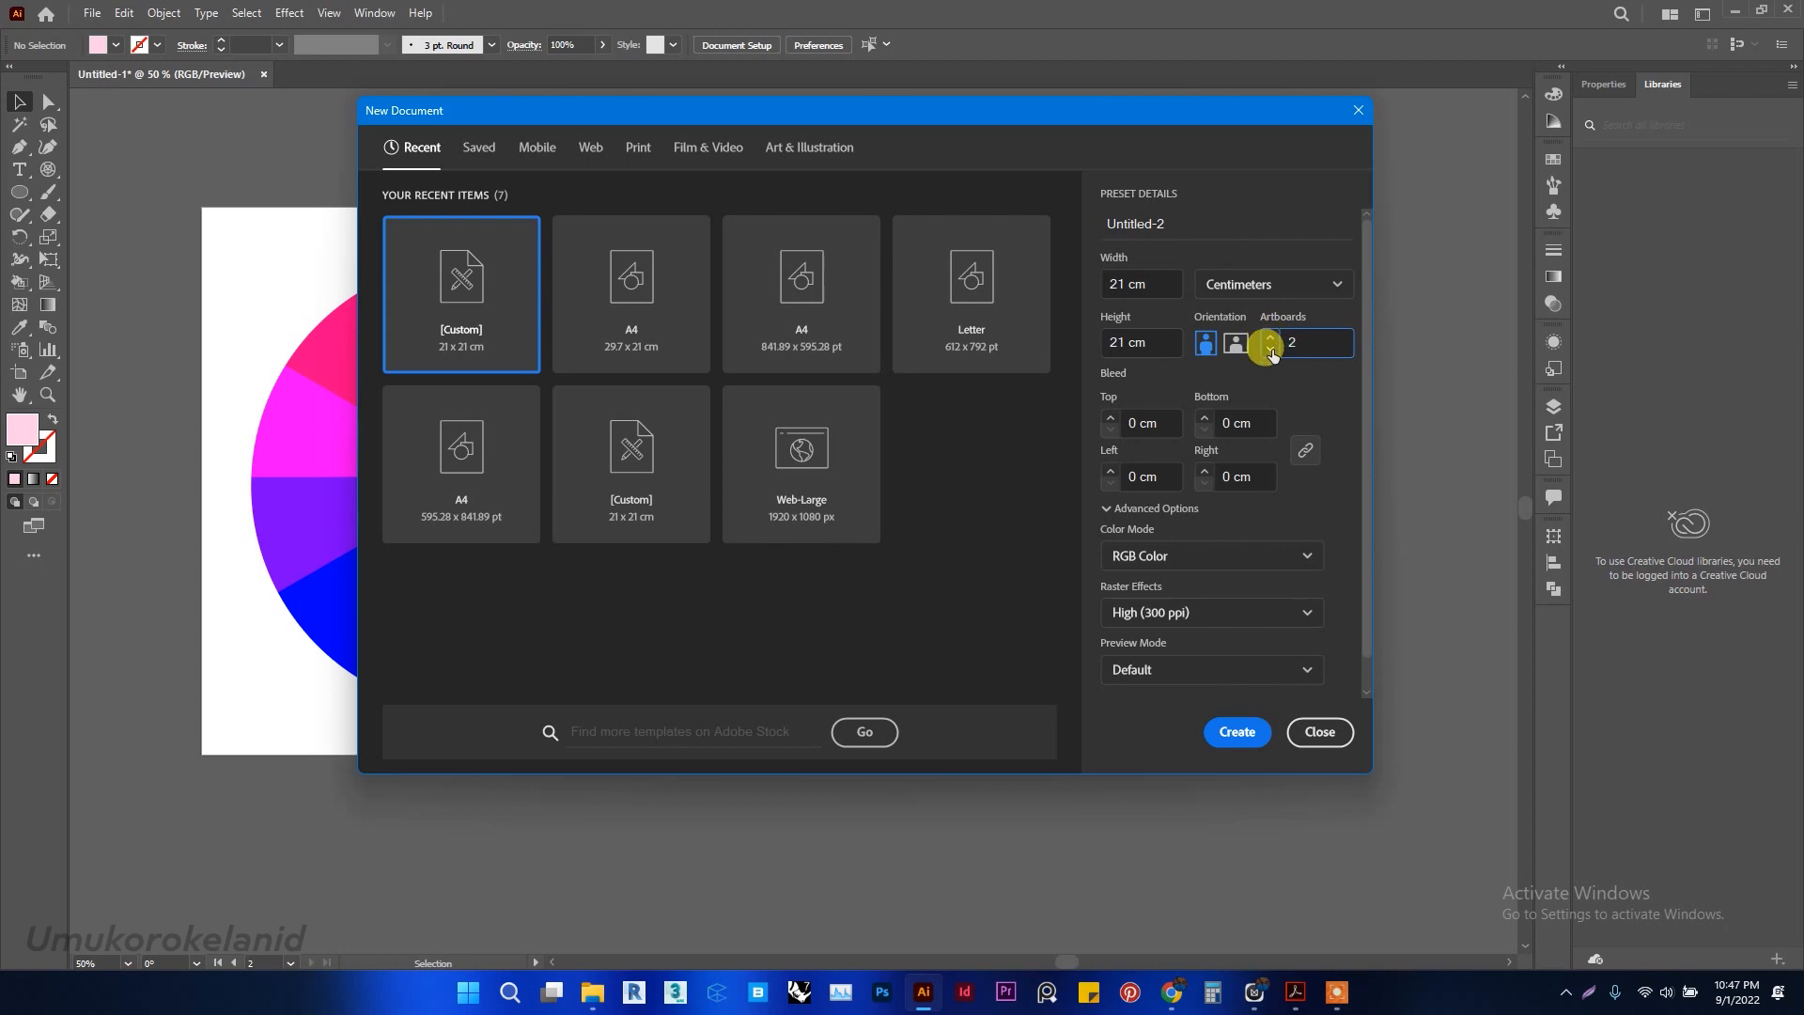
left_click(1307, 558)
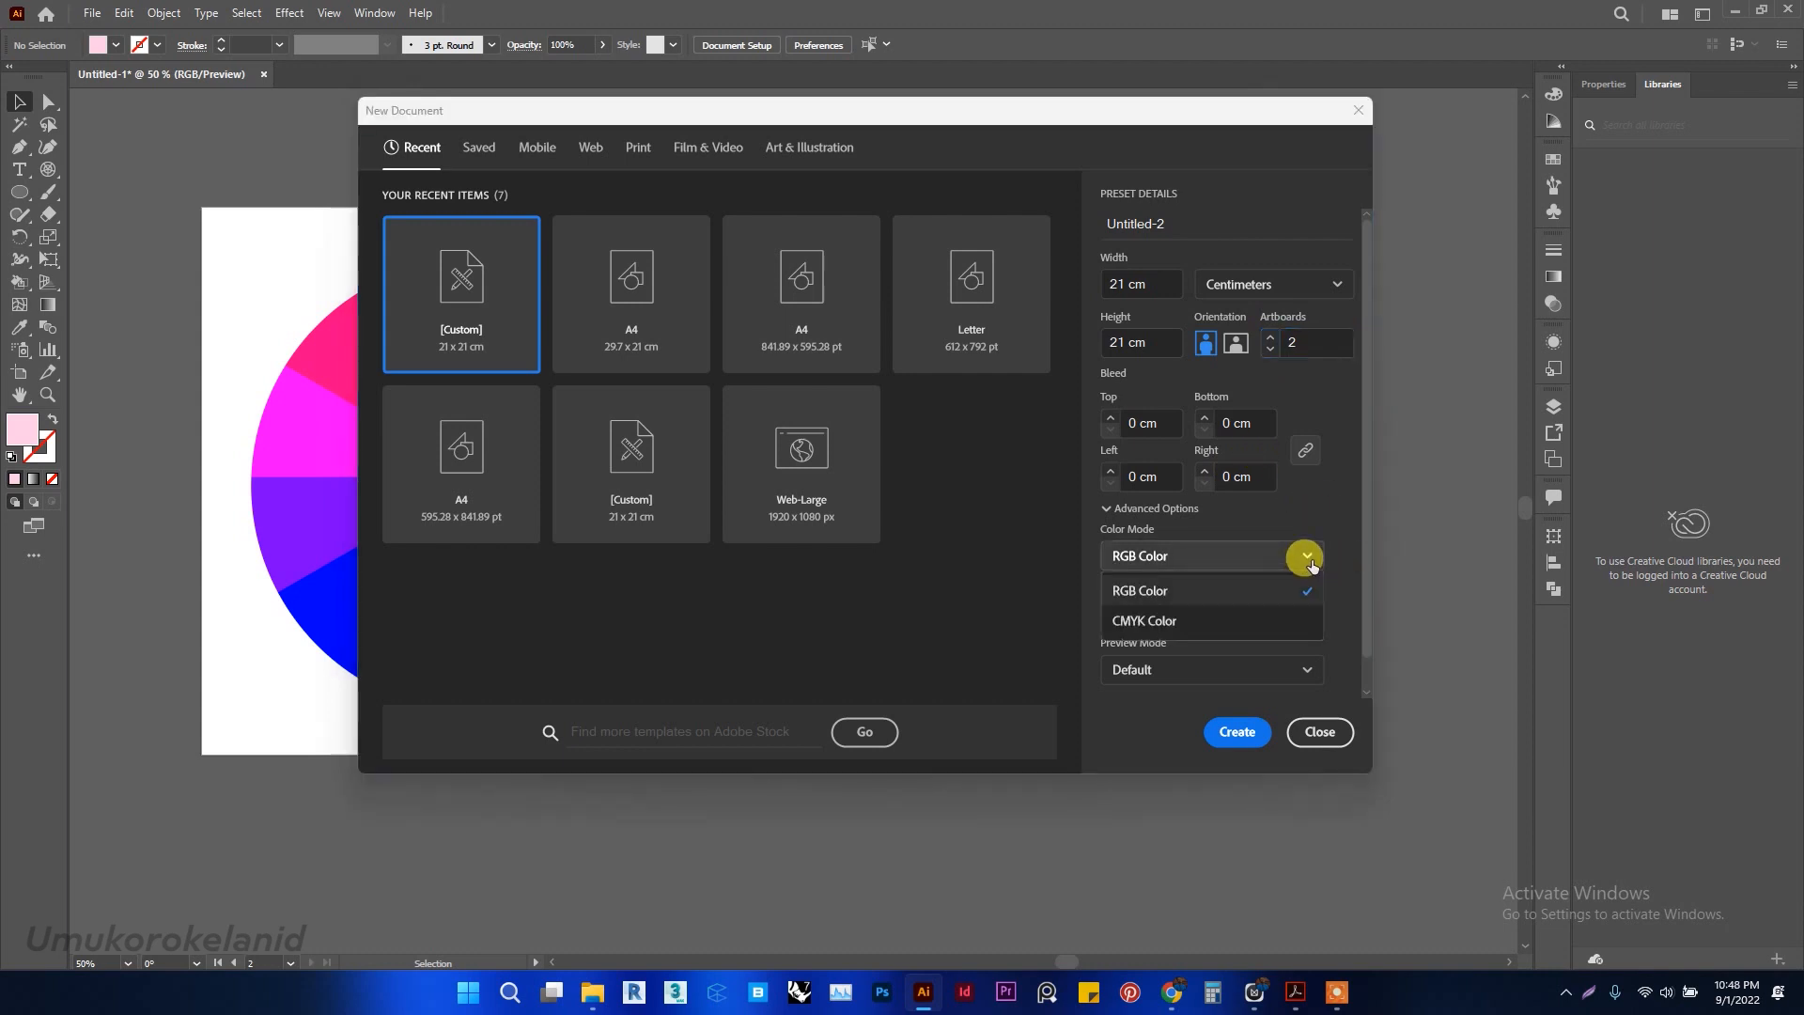
left_click(1312, 564)
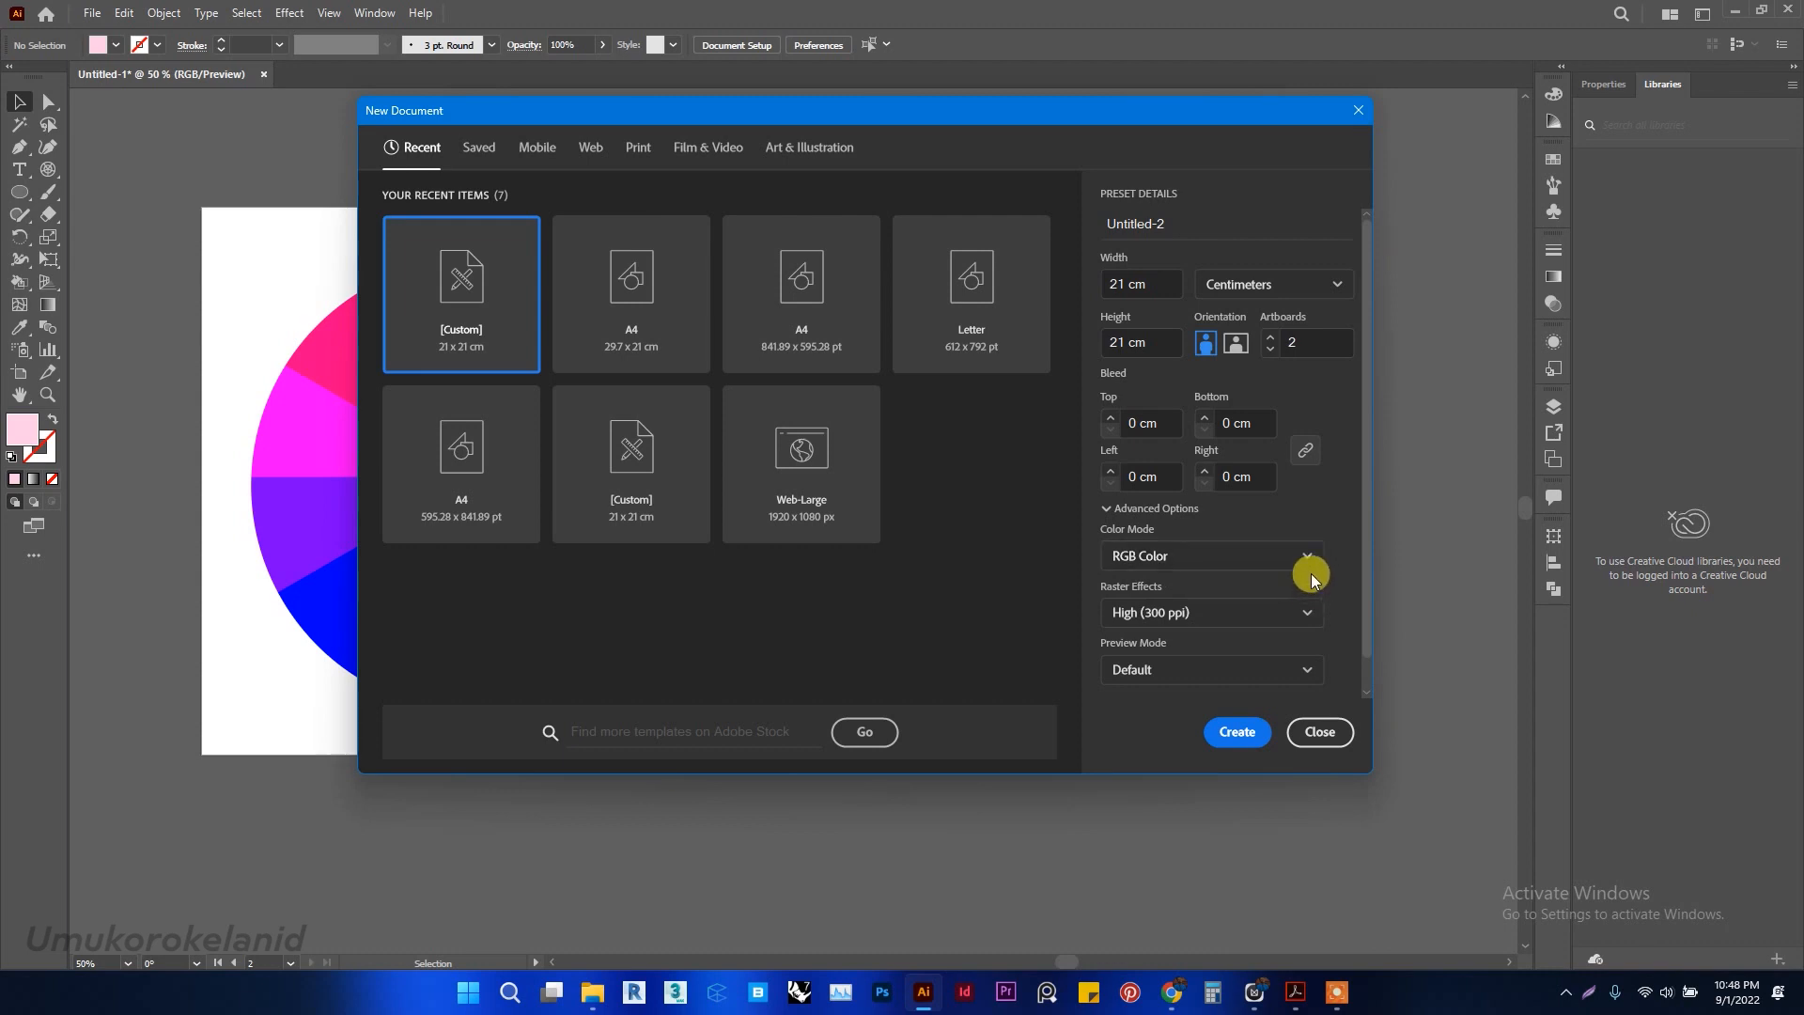
left_click(1234, 609)
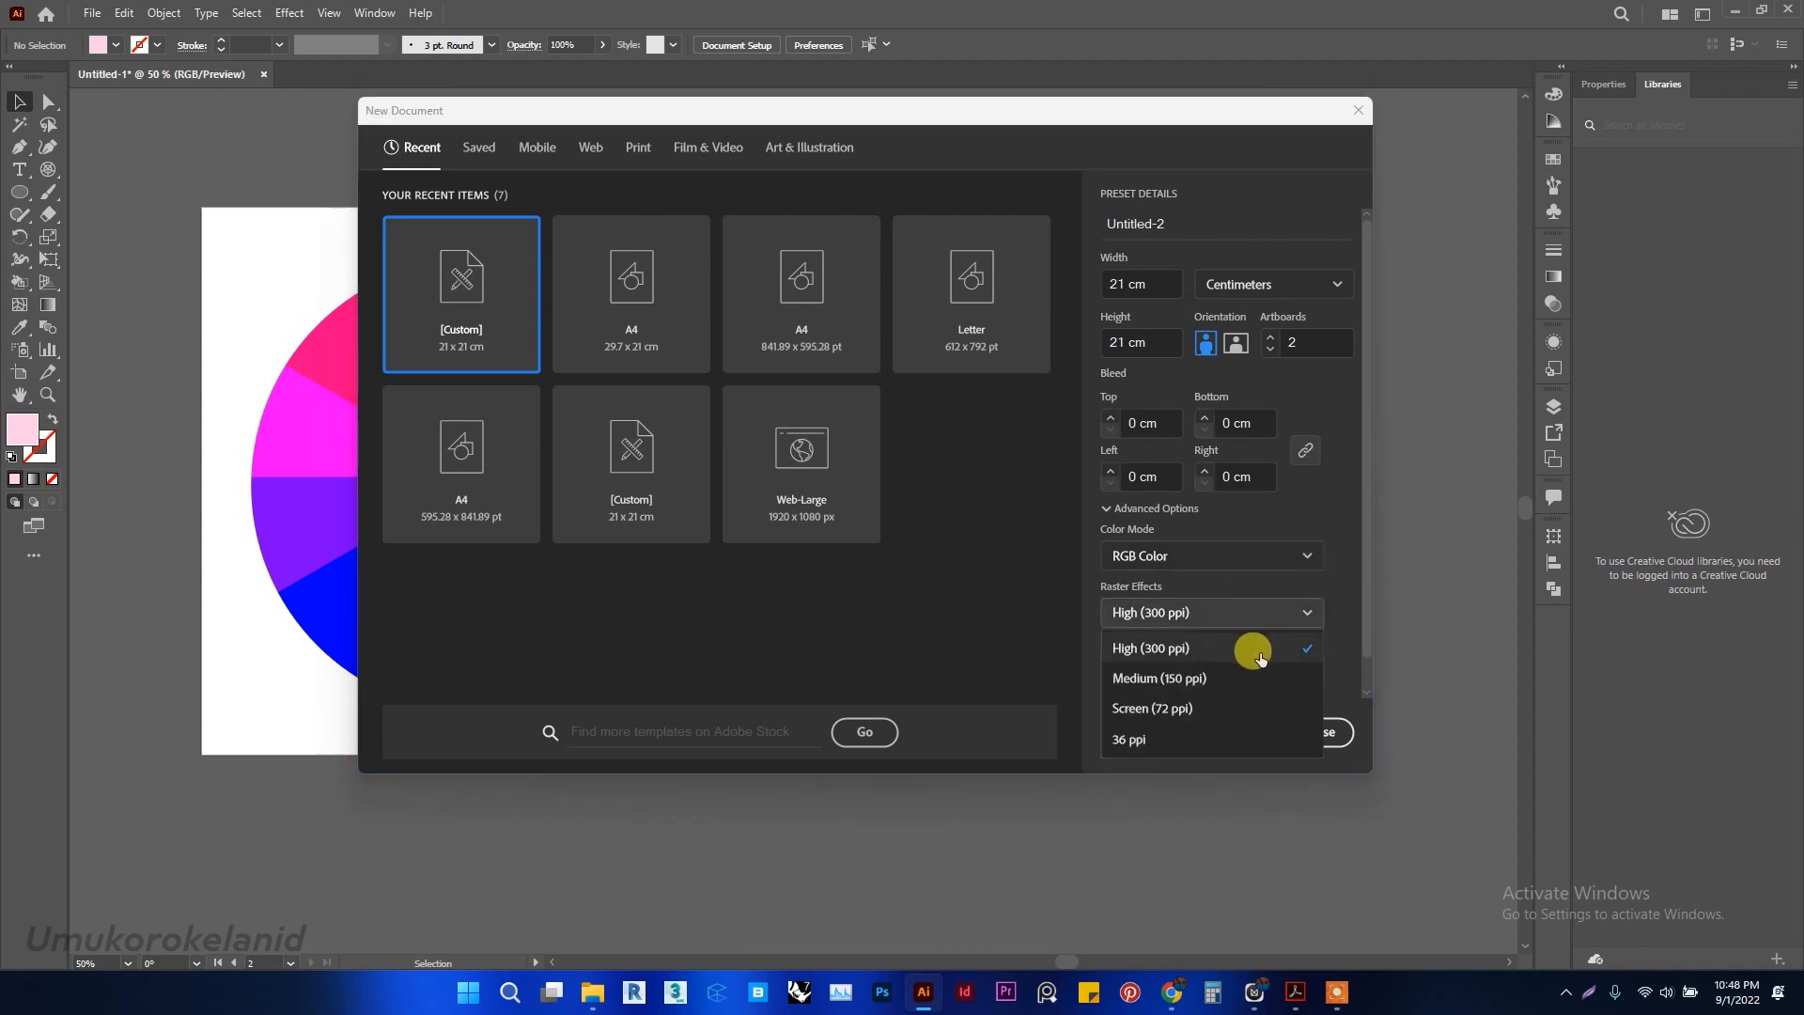
left_click(1259, 657)
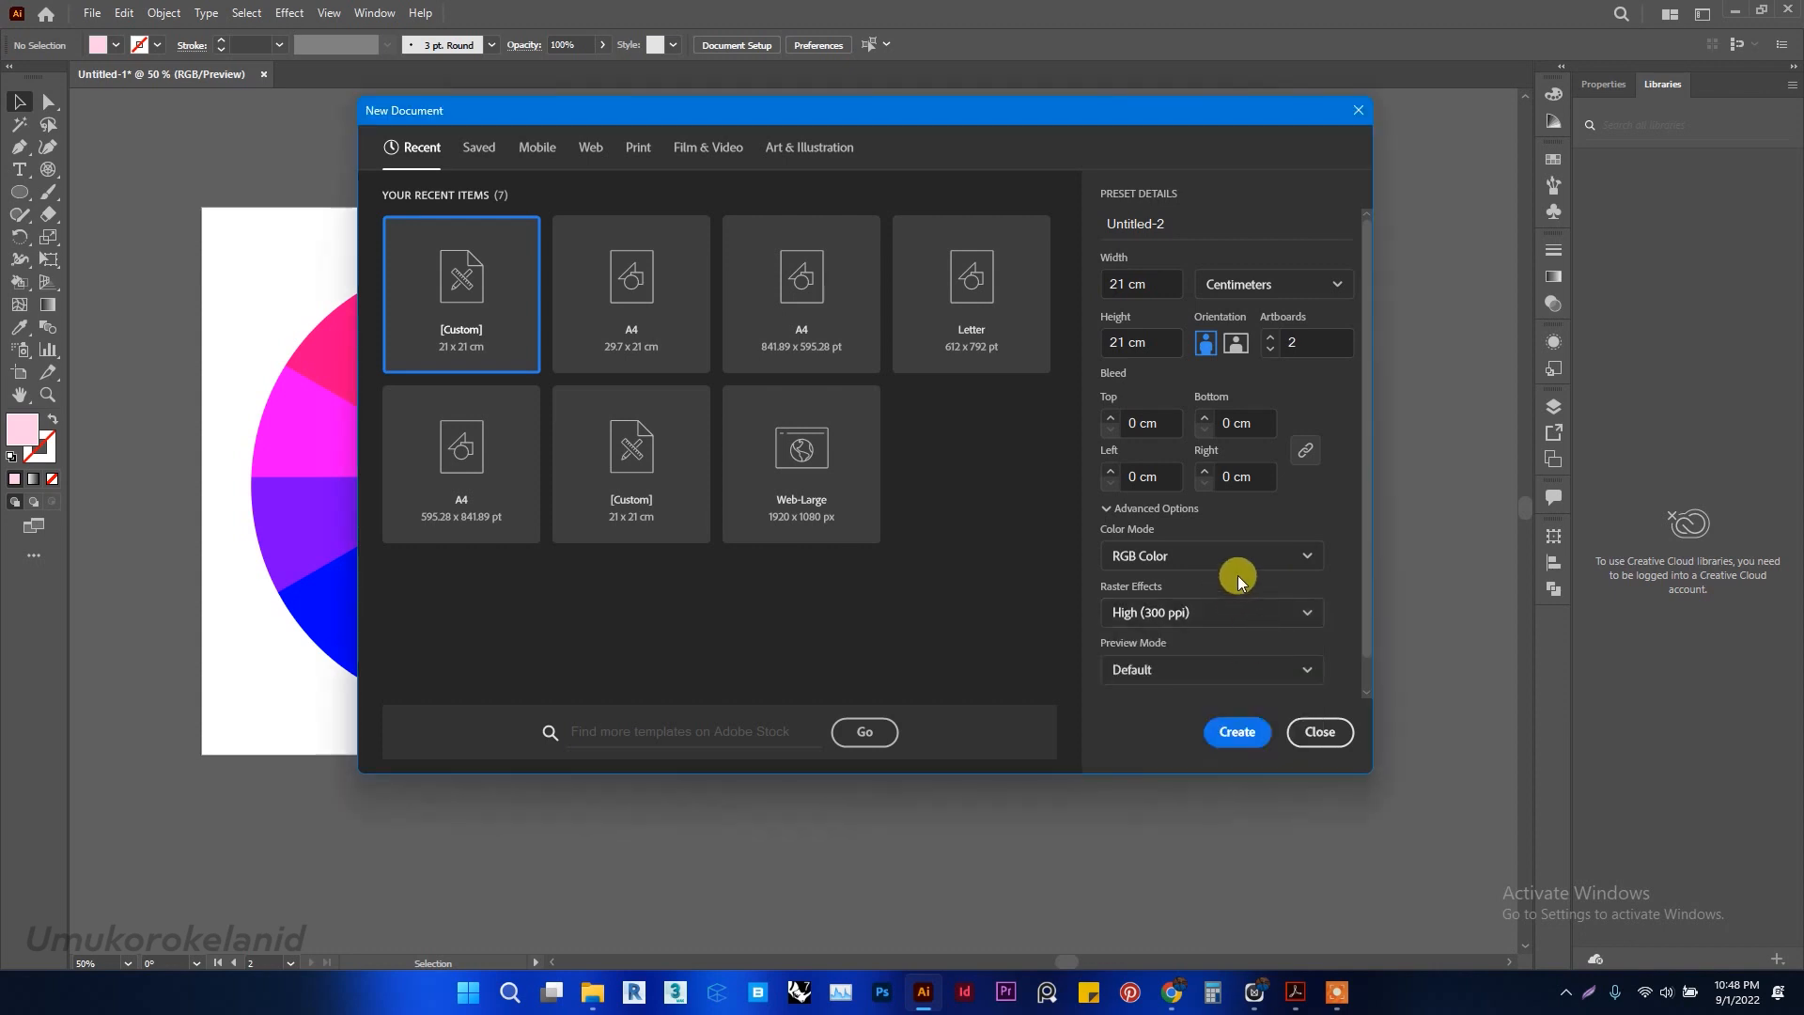
left_click(1305, 671)
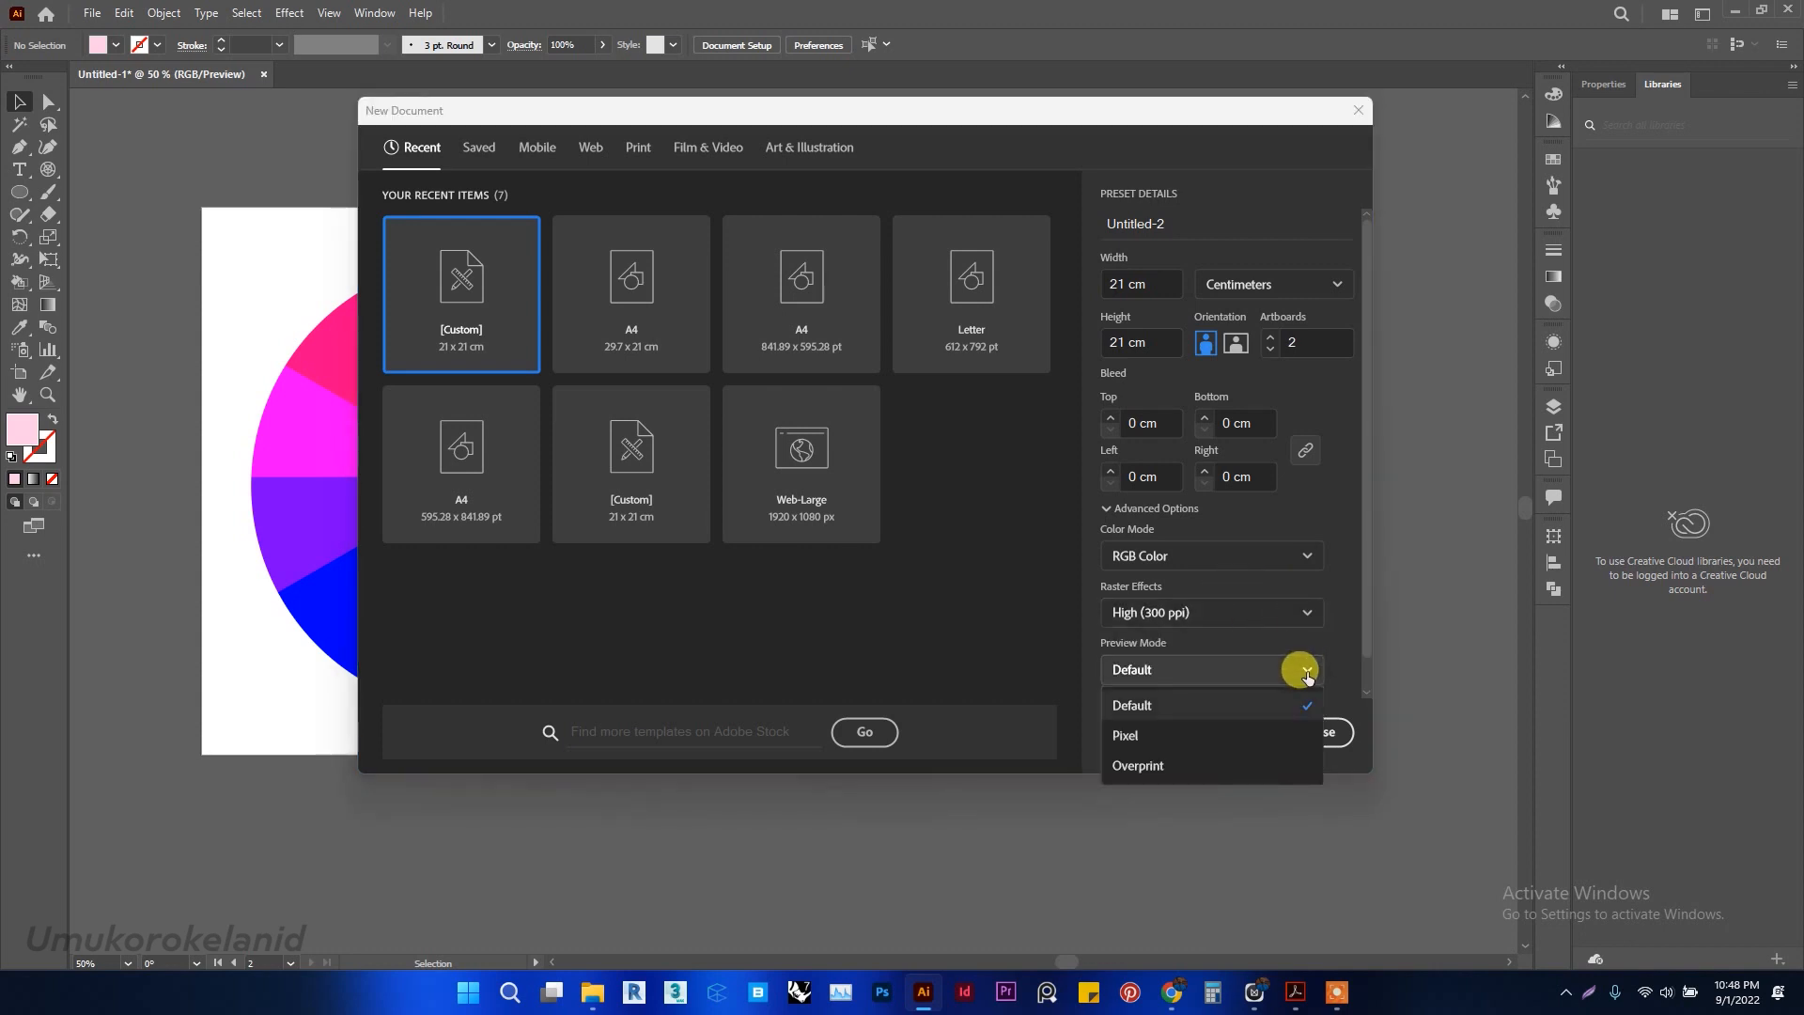
left_click(1306, 670)
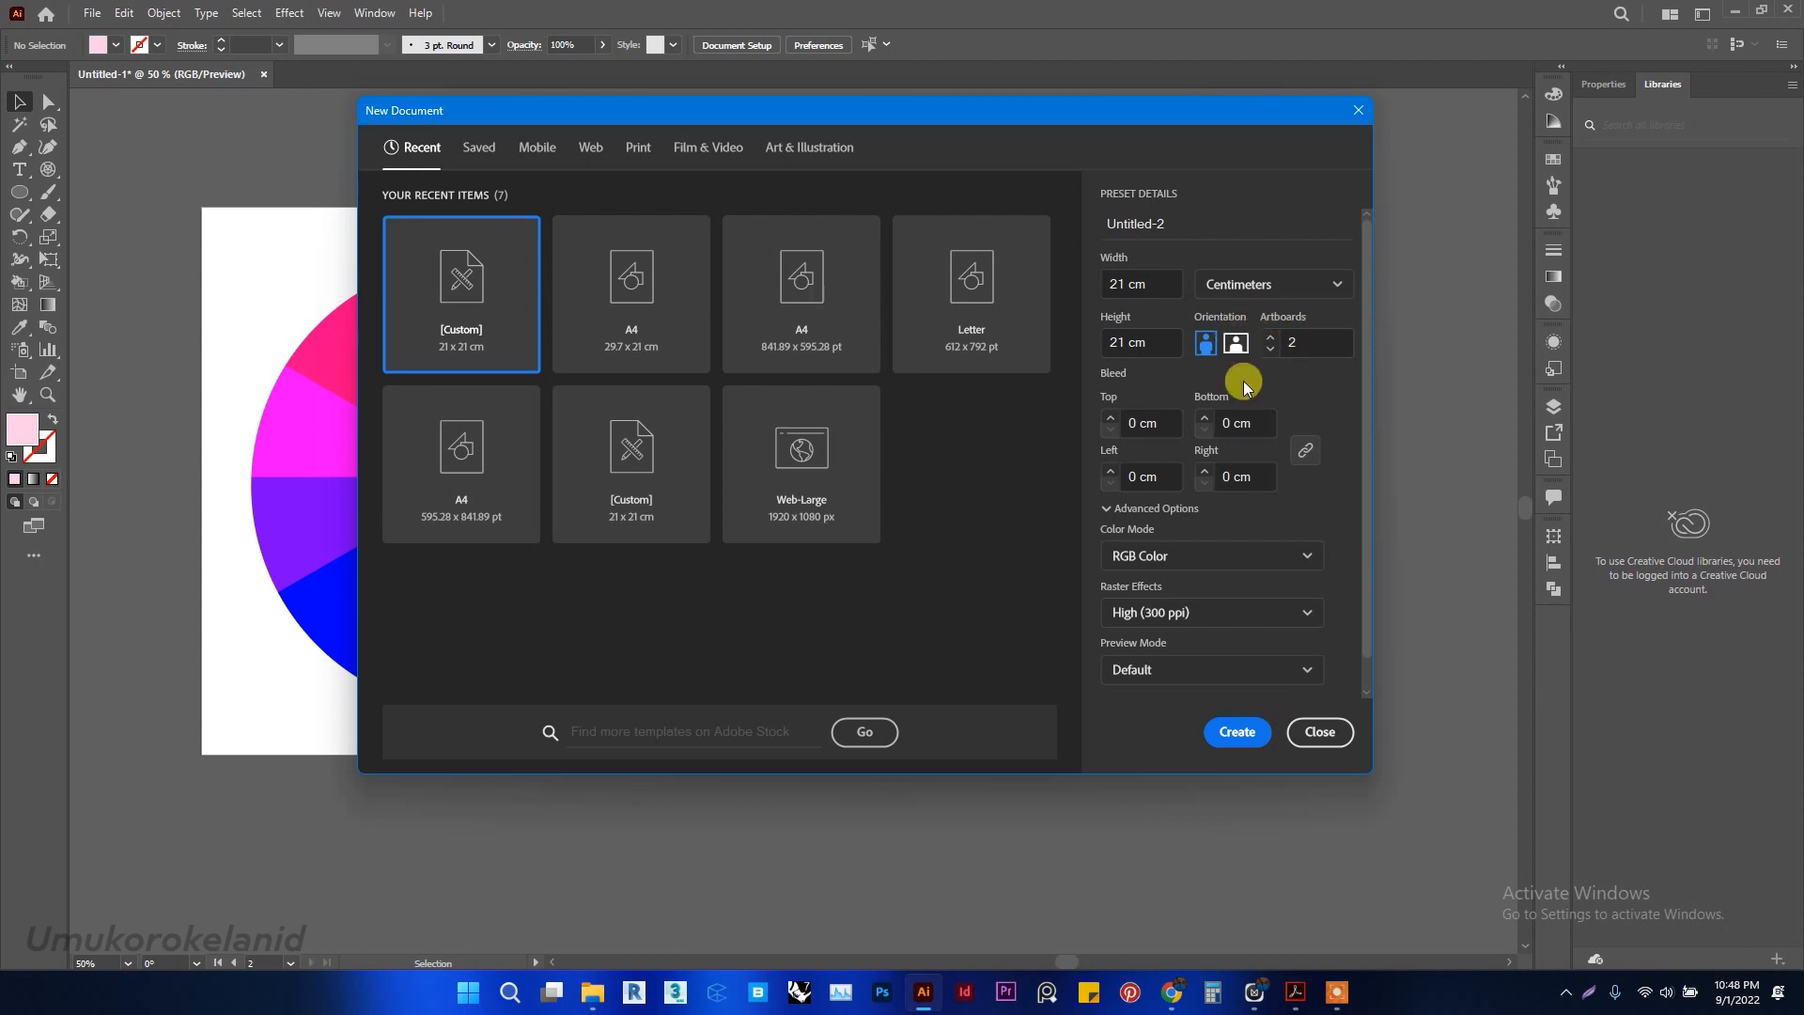
left_click(1224, 742)
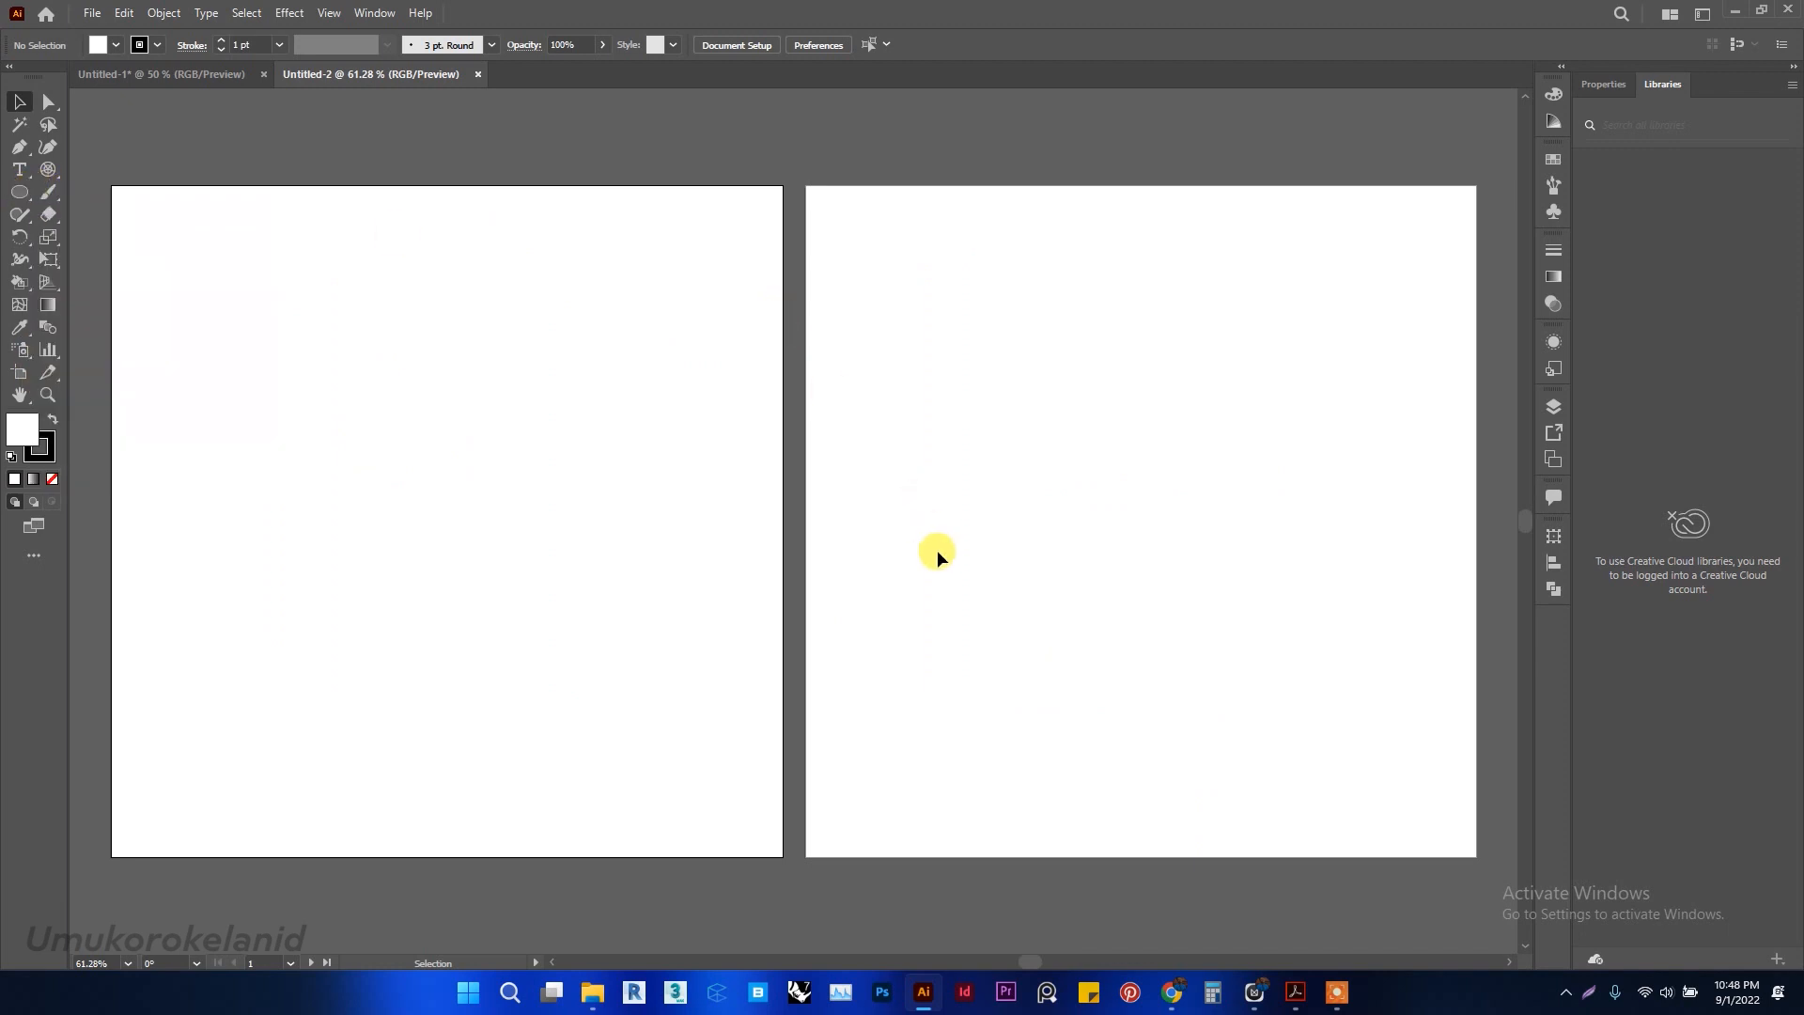
Draw a 3.5278 cm circle on the first artboard and enlarge it to about 17.3 cm, nearly filling the artboard
key("XF86AudioMute")
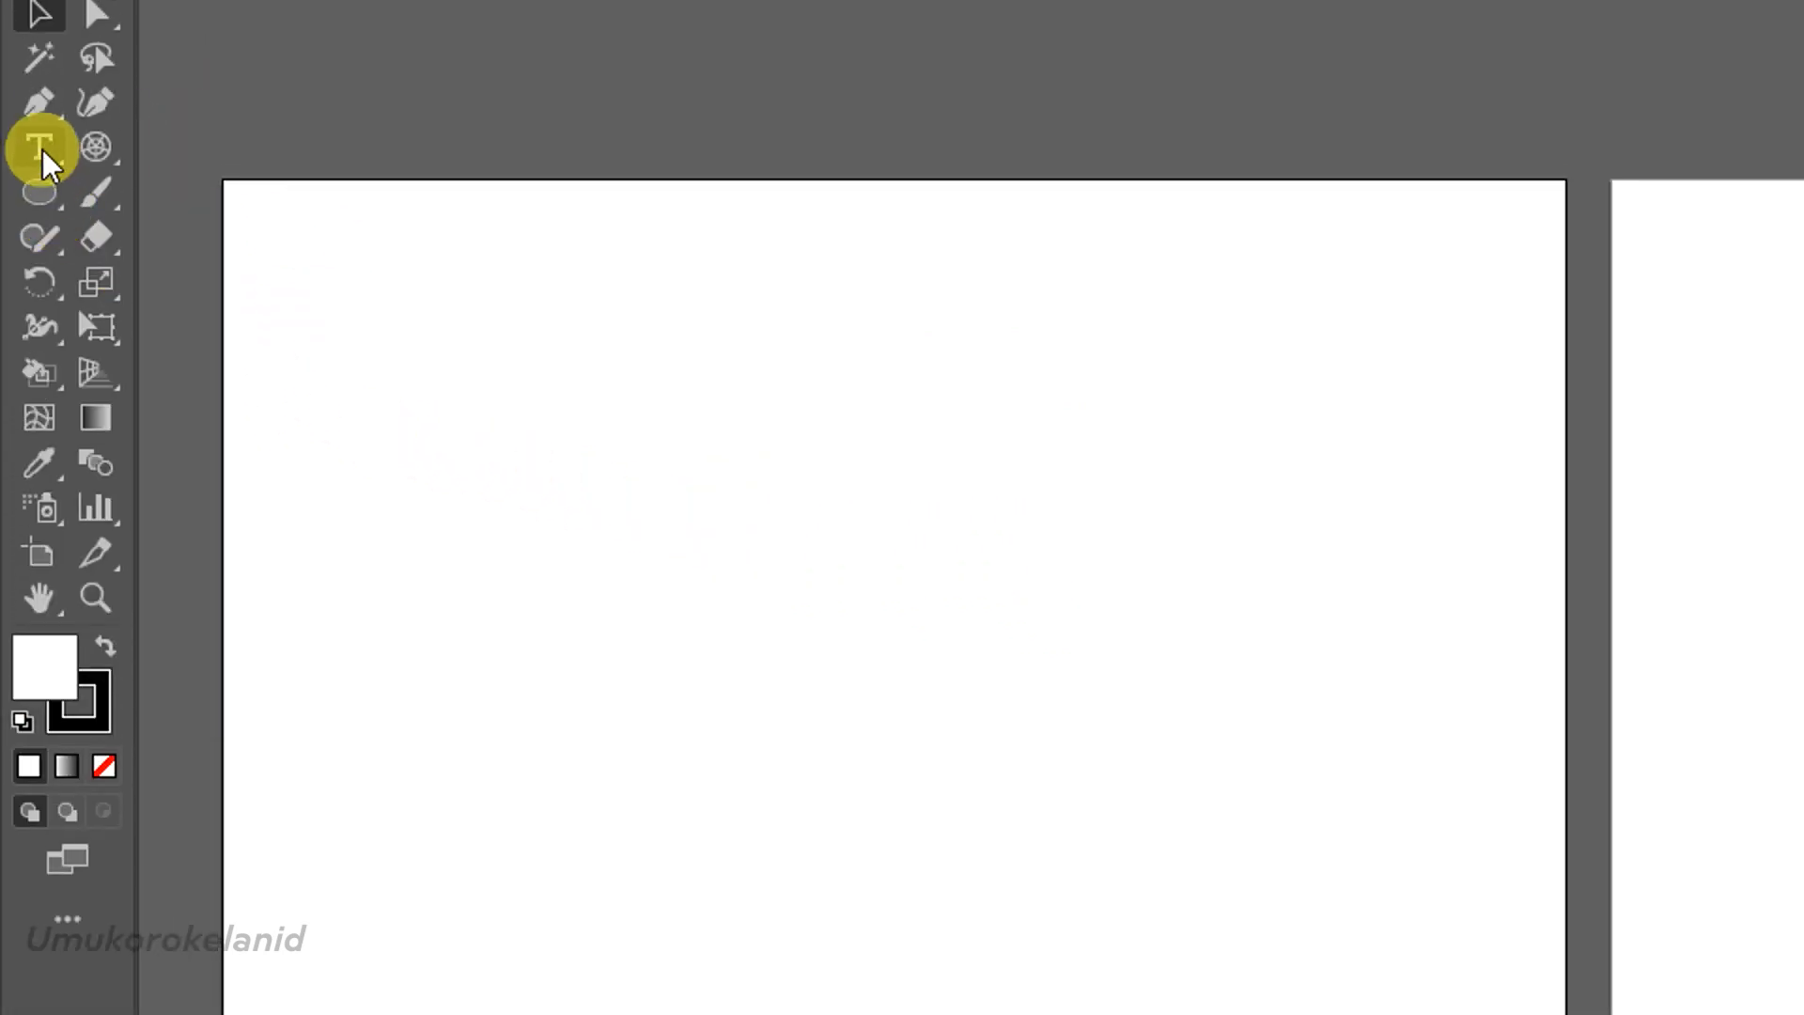
left_click(38, 199)
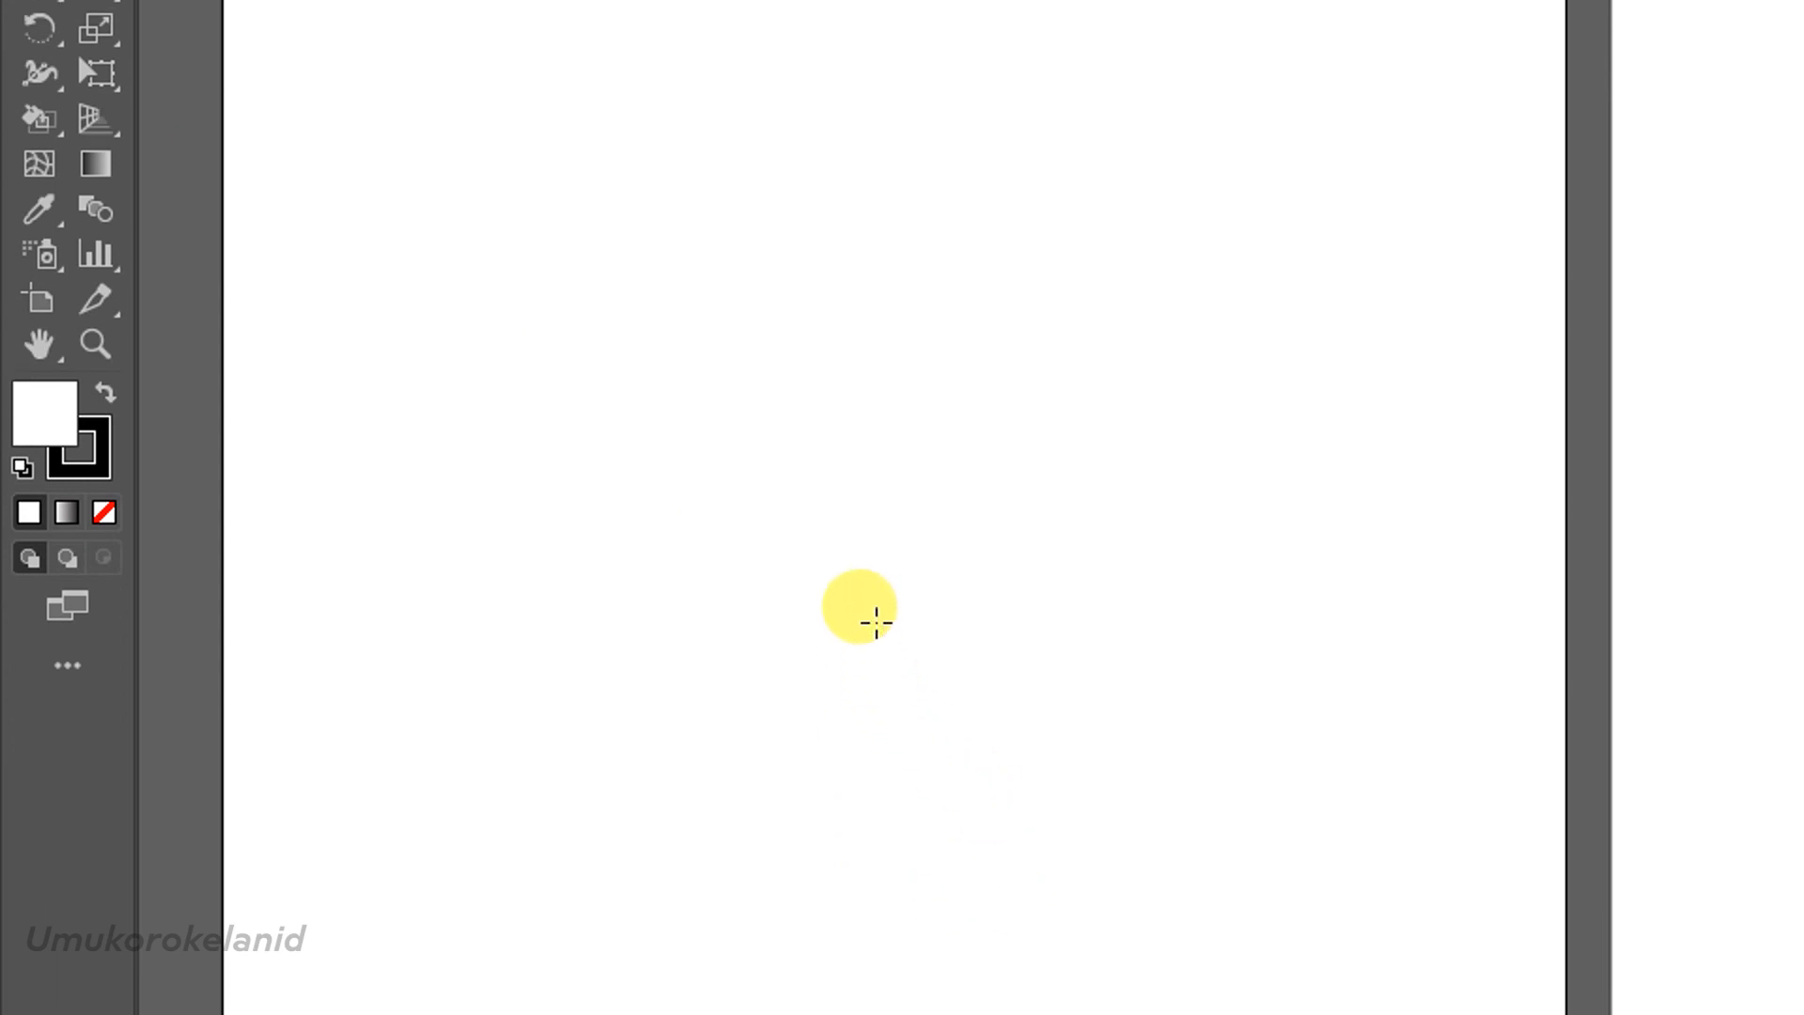
left_click(861, 588)
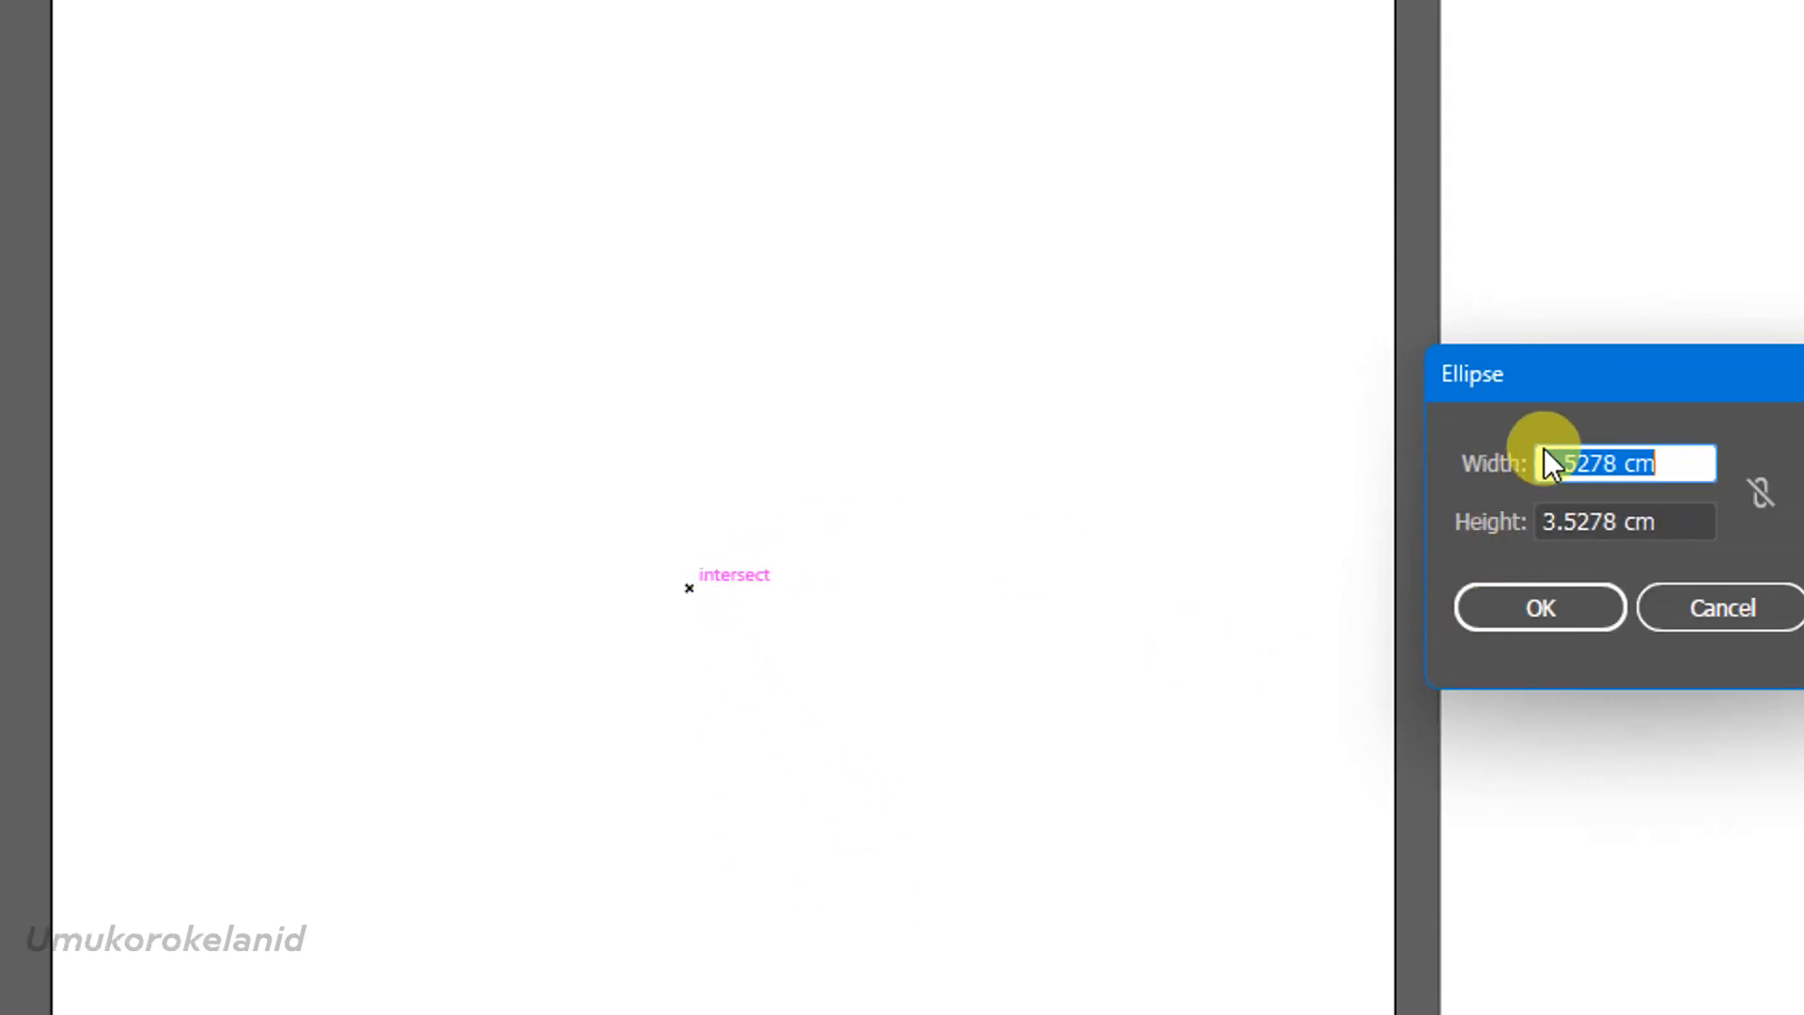
left_click_drag(1538, 404, 754, 165)
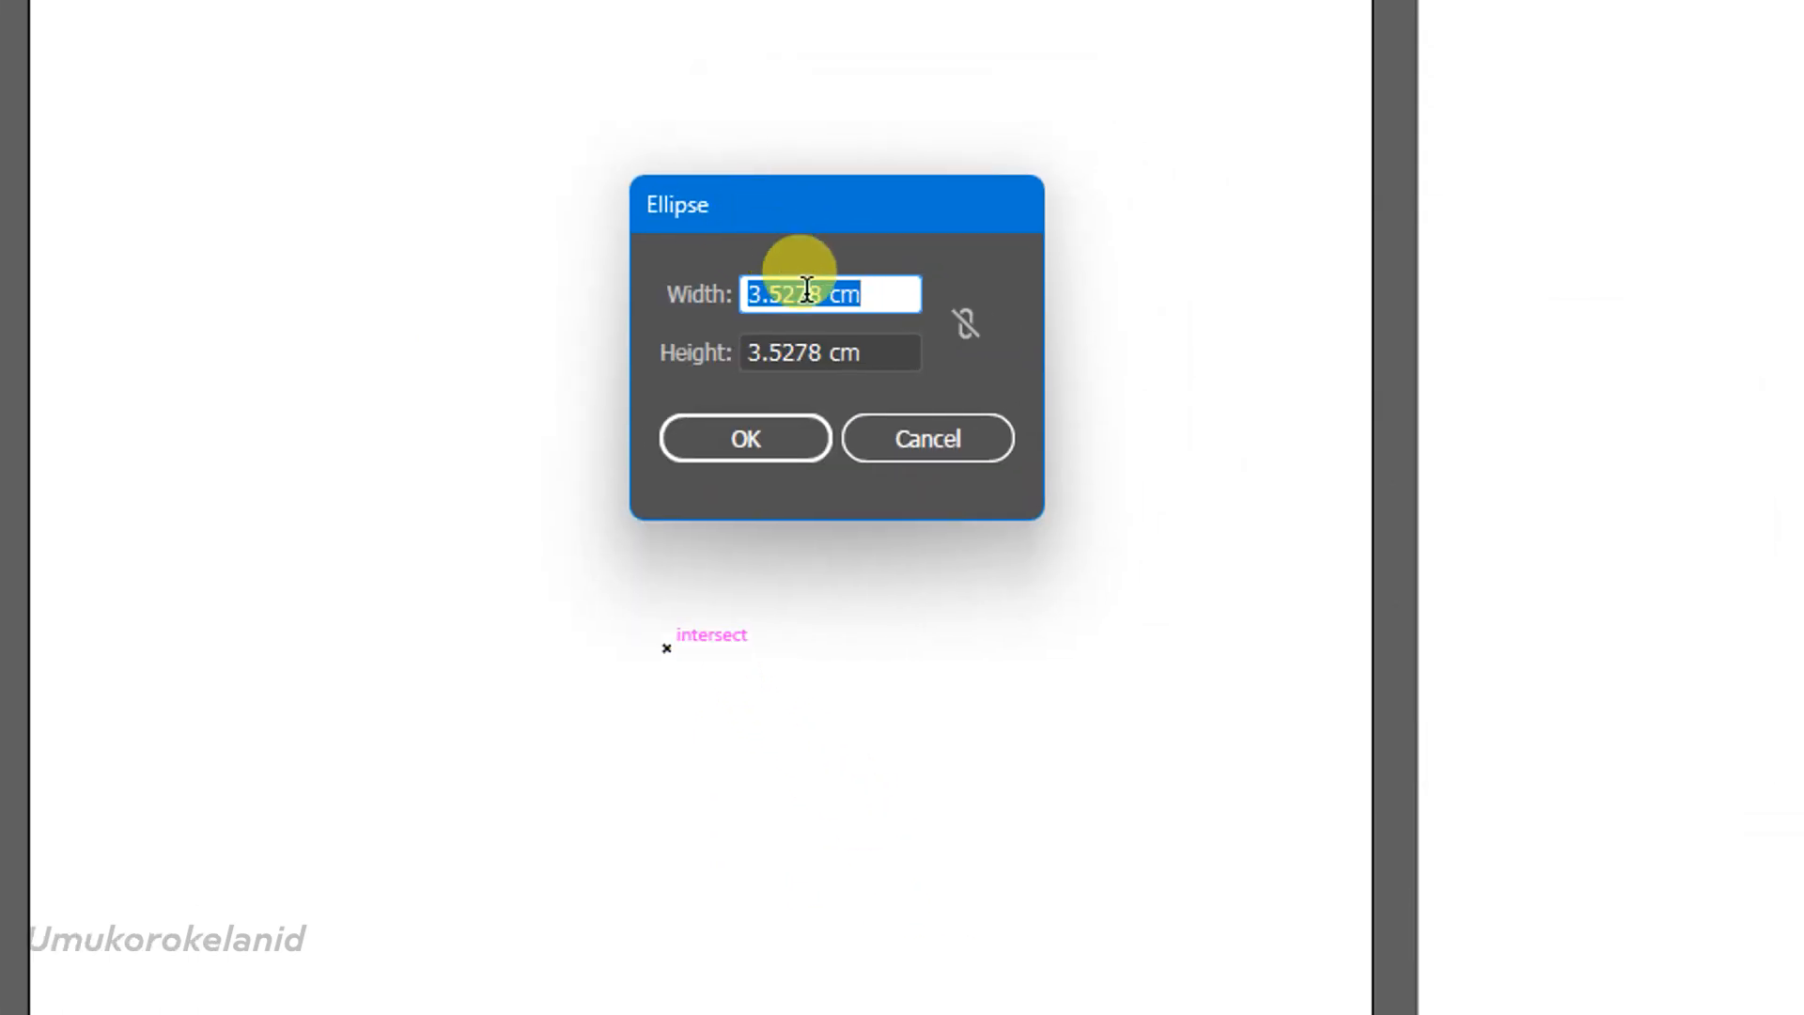
left_click(787, 437)
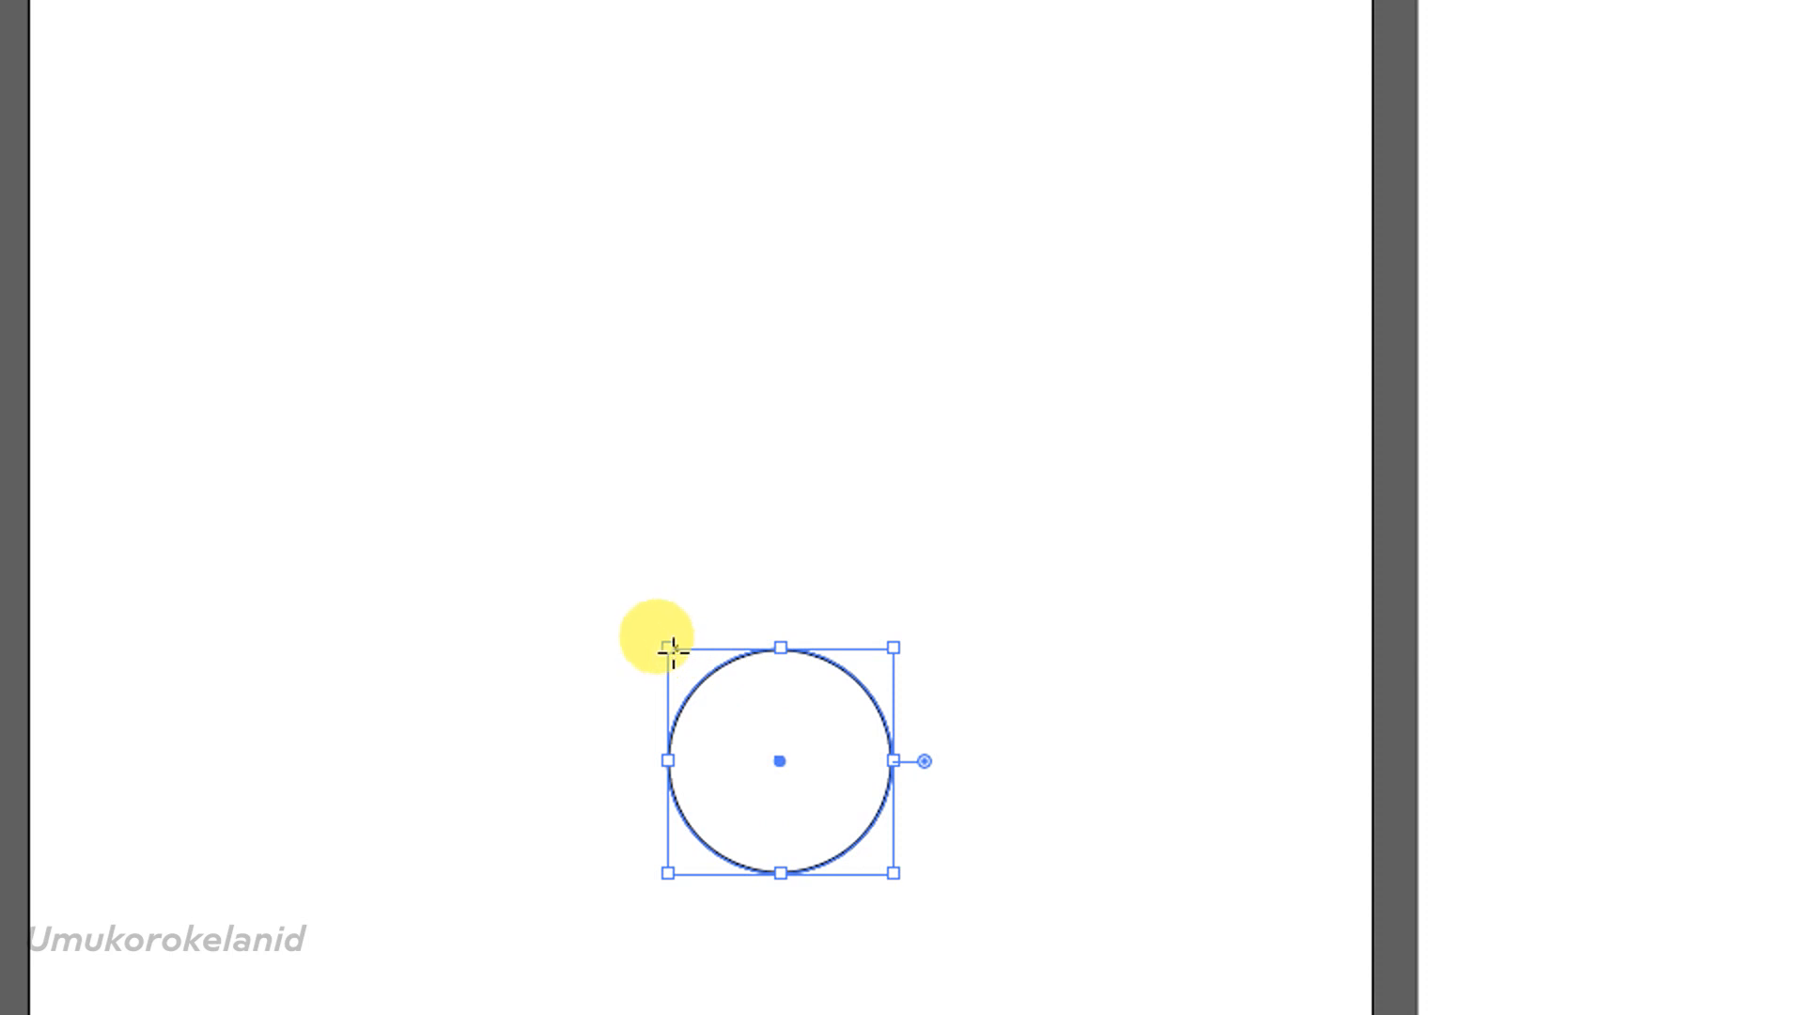
left_click_drag(667, 648, 263, 150)
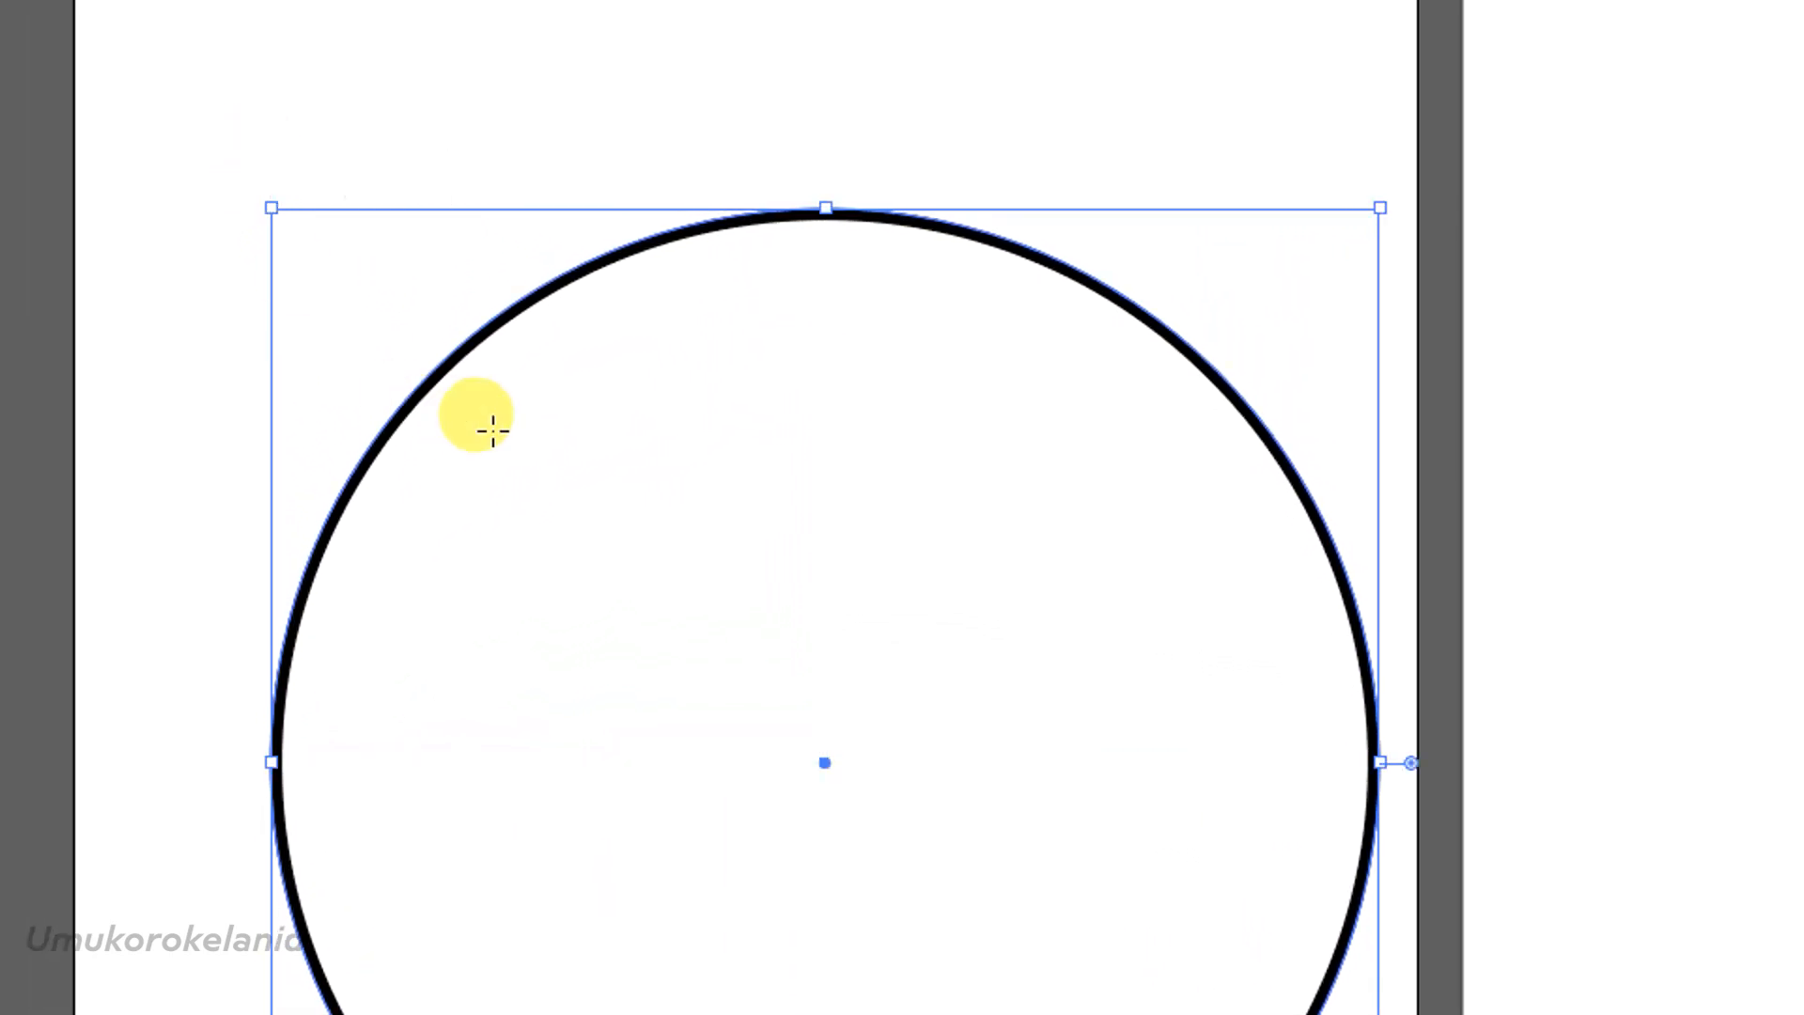
left_click_drag(823, 756, 722, 610)
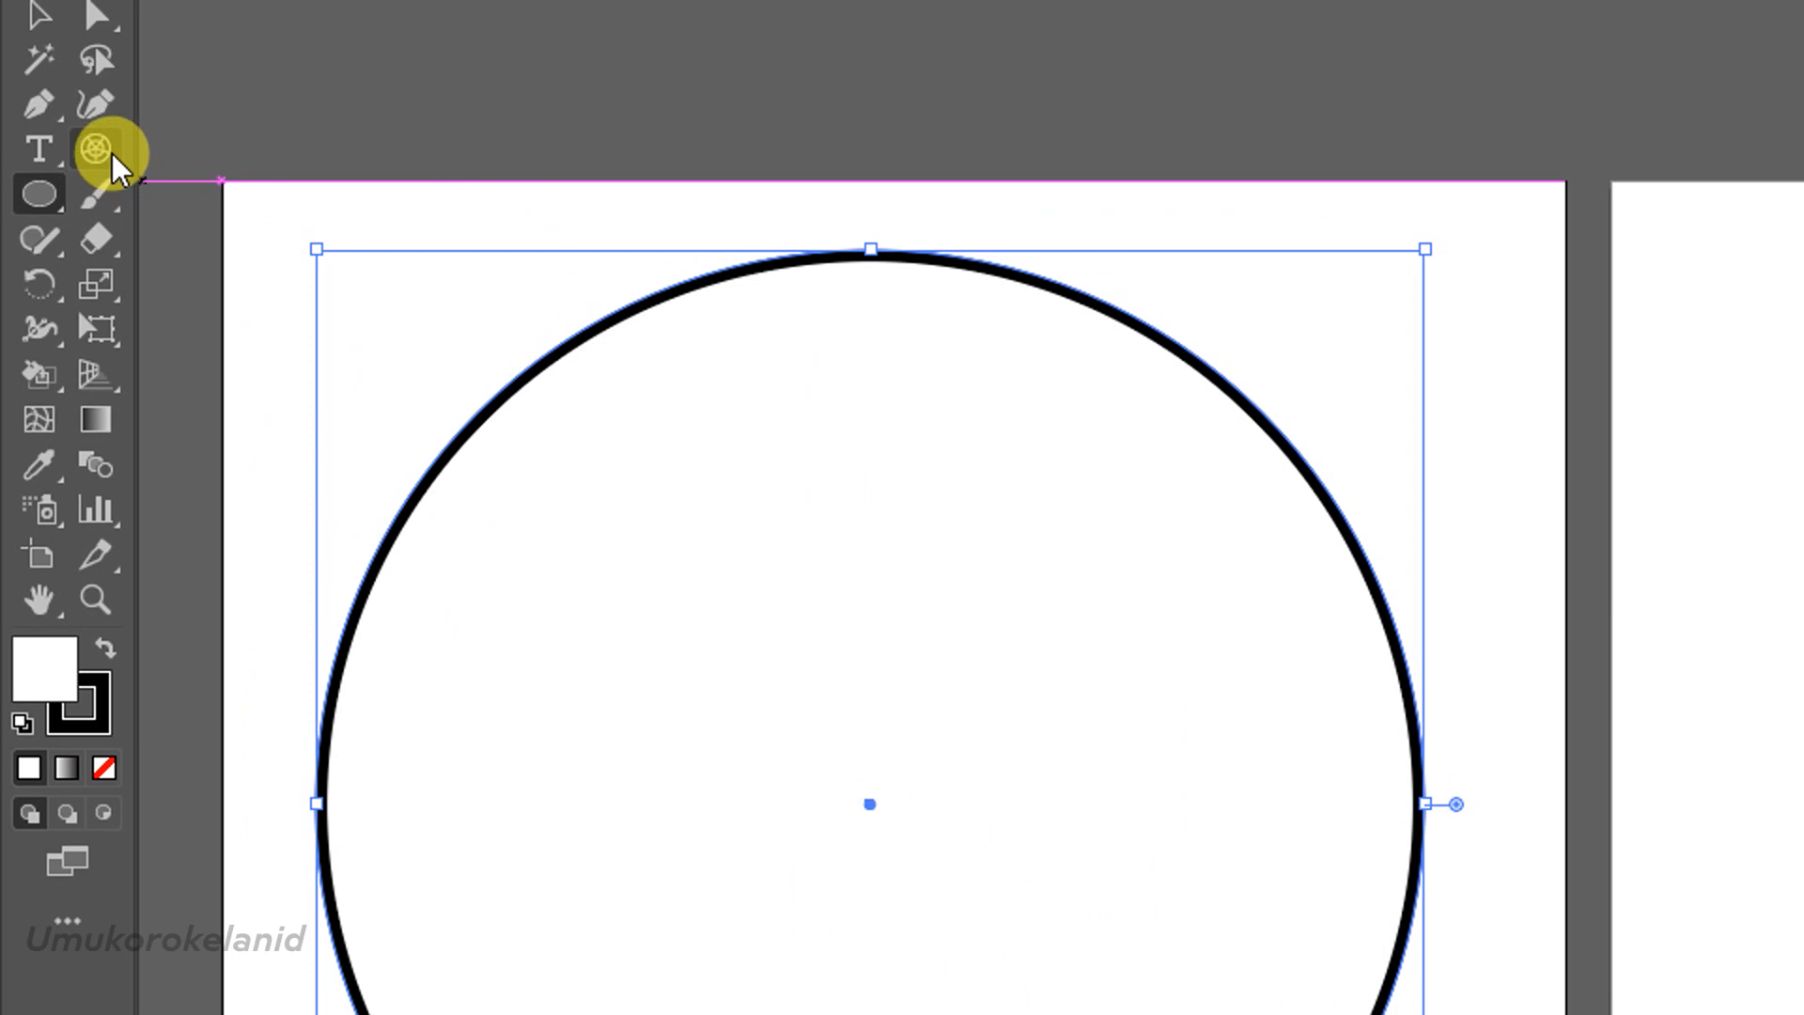
Draw a vertical line segment about 20 cm long through the circle's centre, extending past its top and bottom edges
left_click(107, 128)
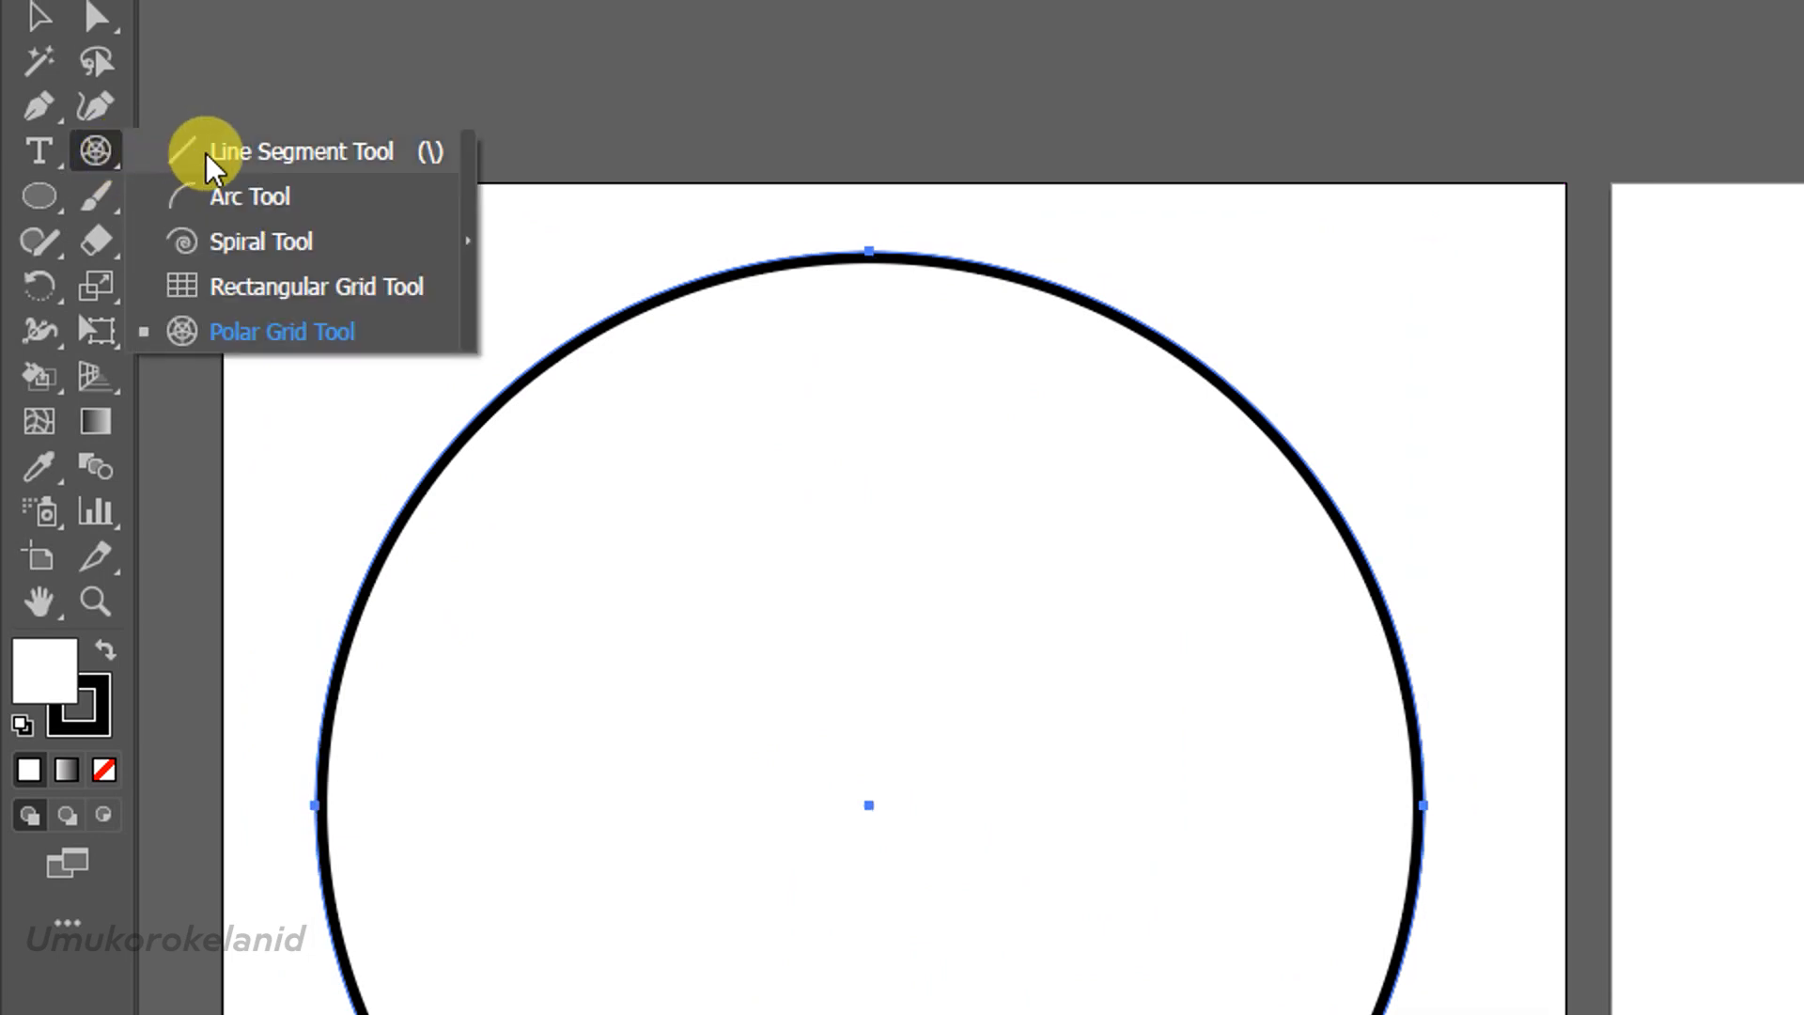
left_click(177, 156)
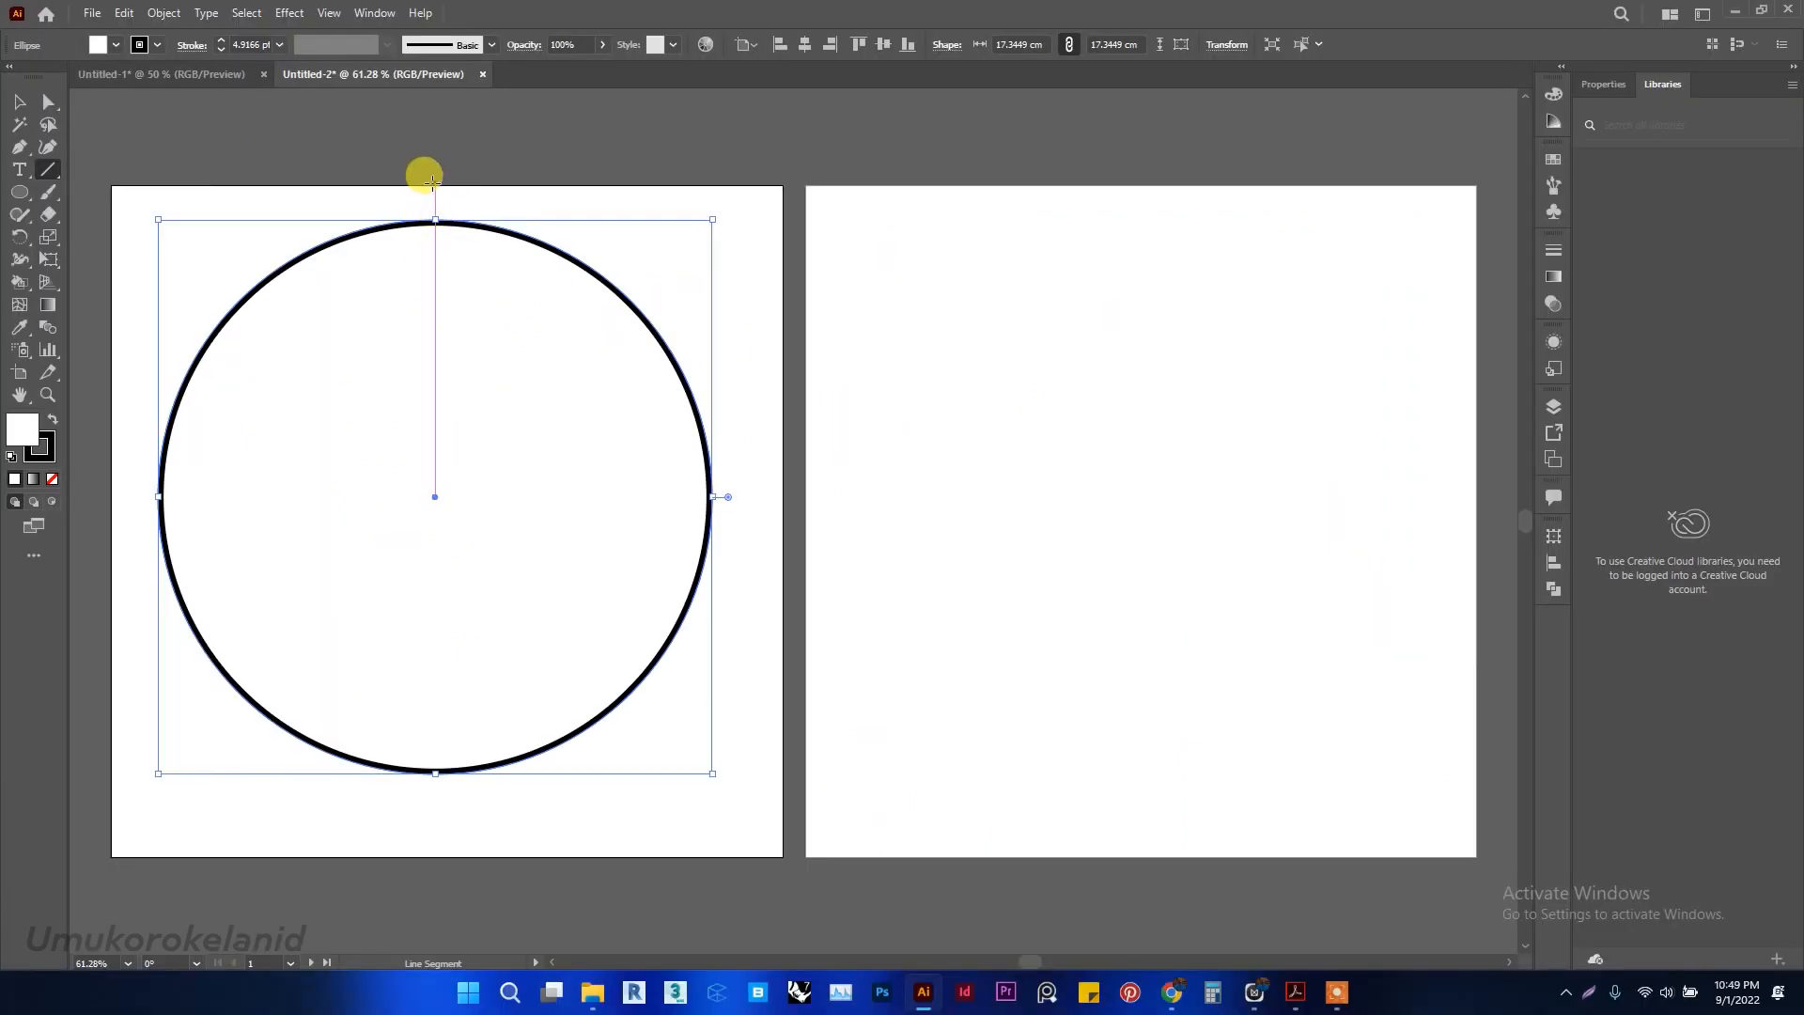
left_click_drag(432, 182, 428, 819)
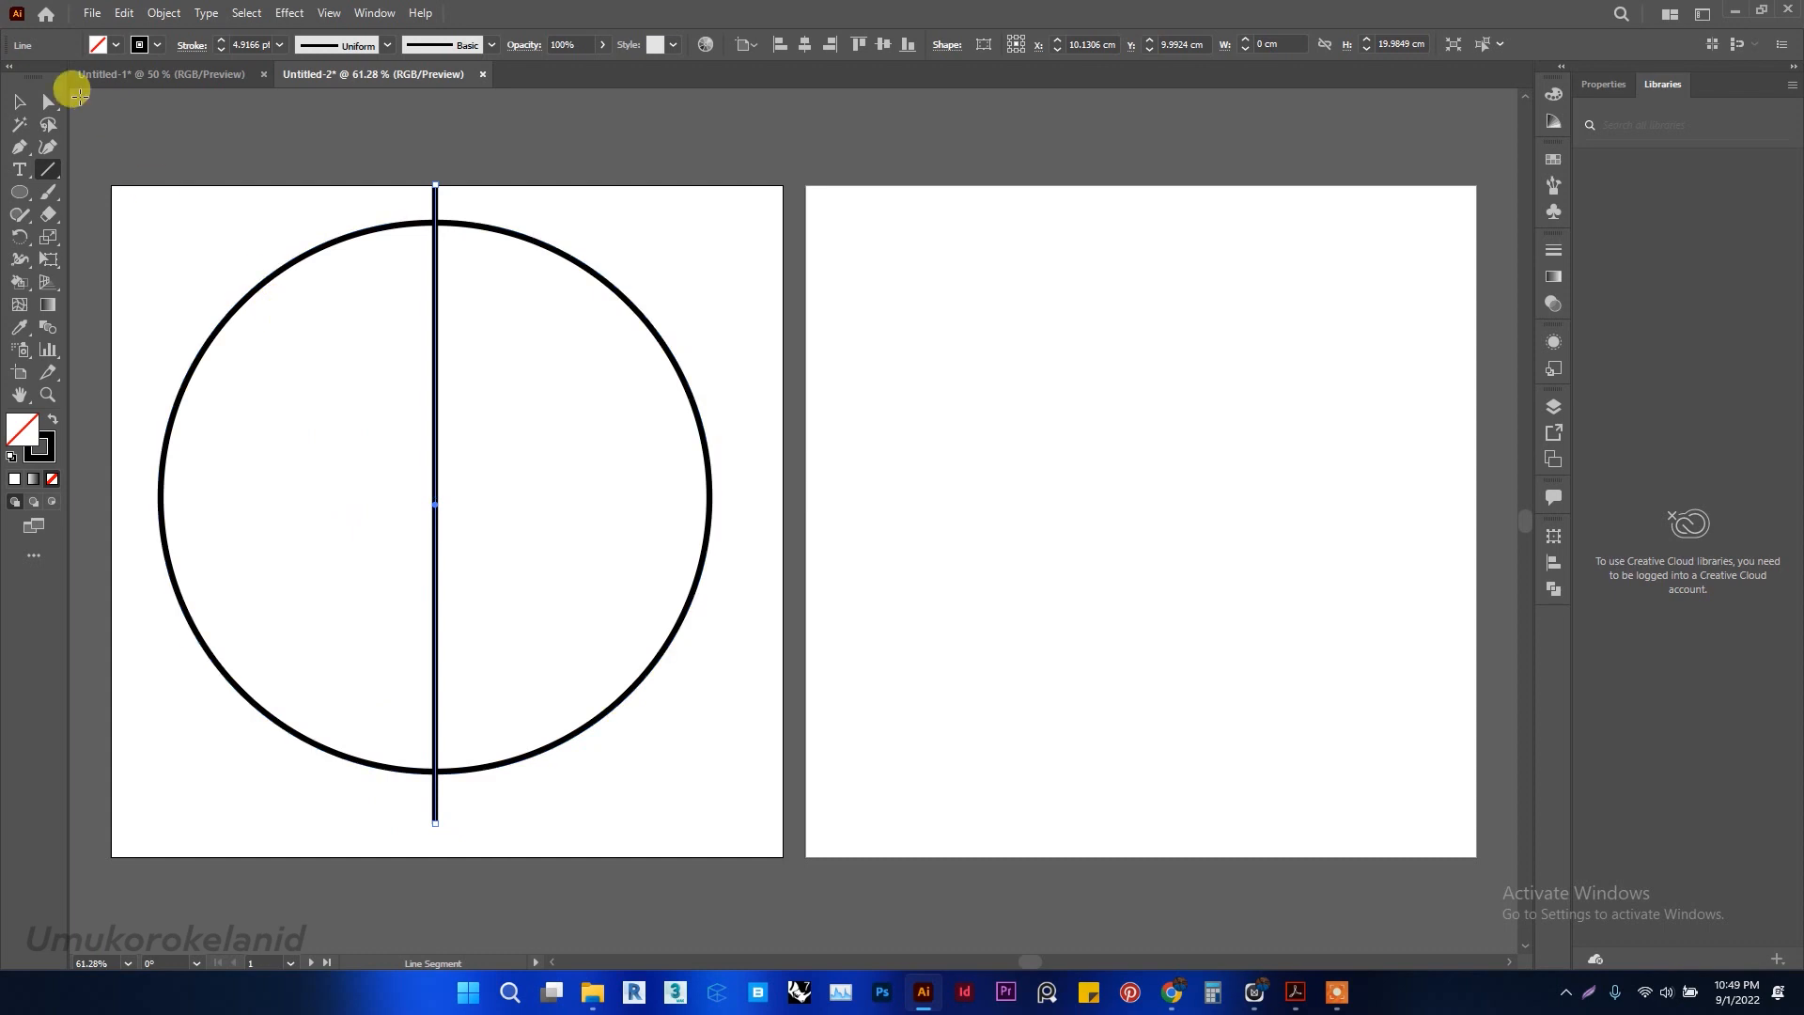
Select the circle and the vertical line together and move them slightly down to centre them on the artboard
left_click(19, 101)
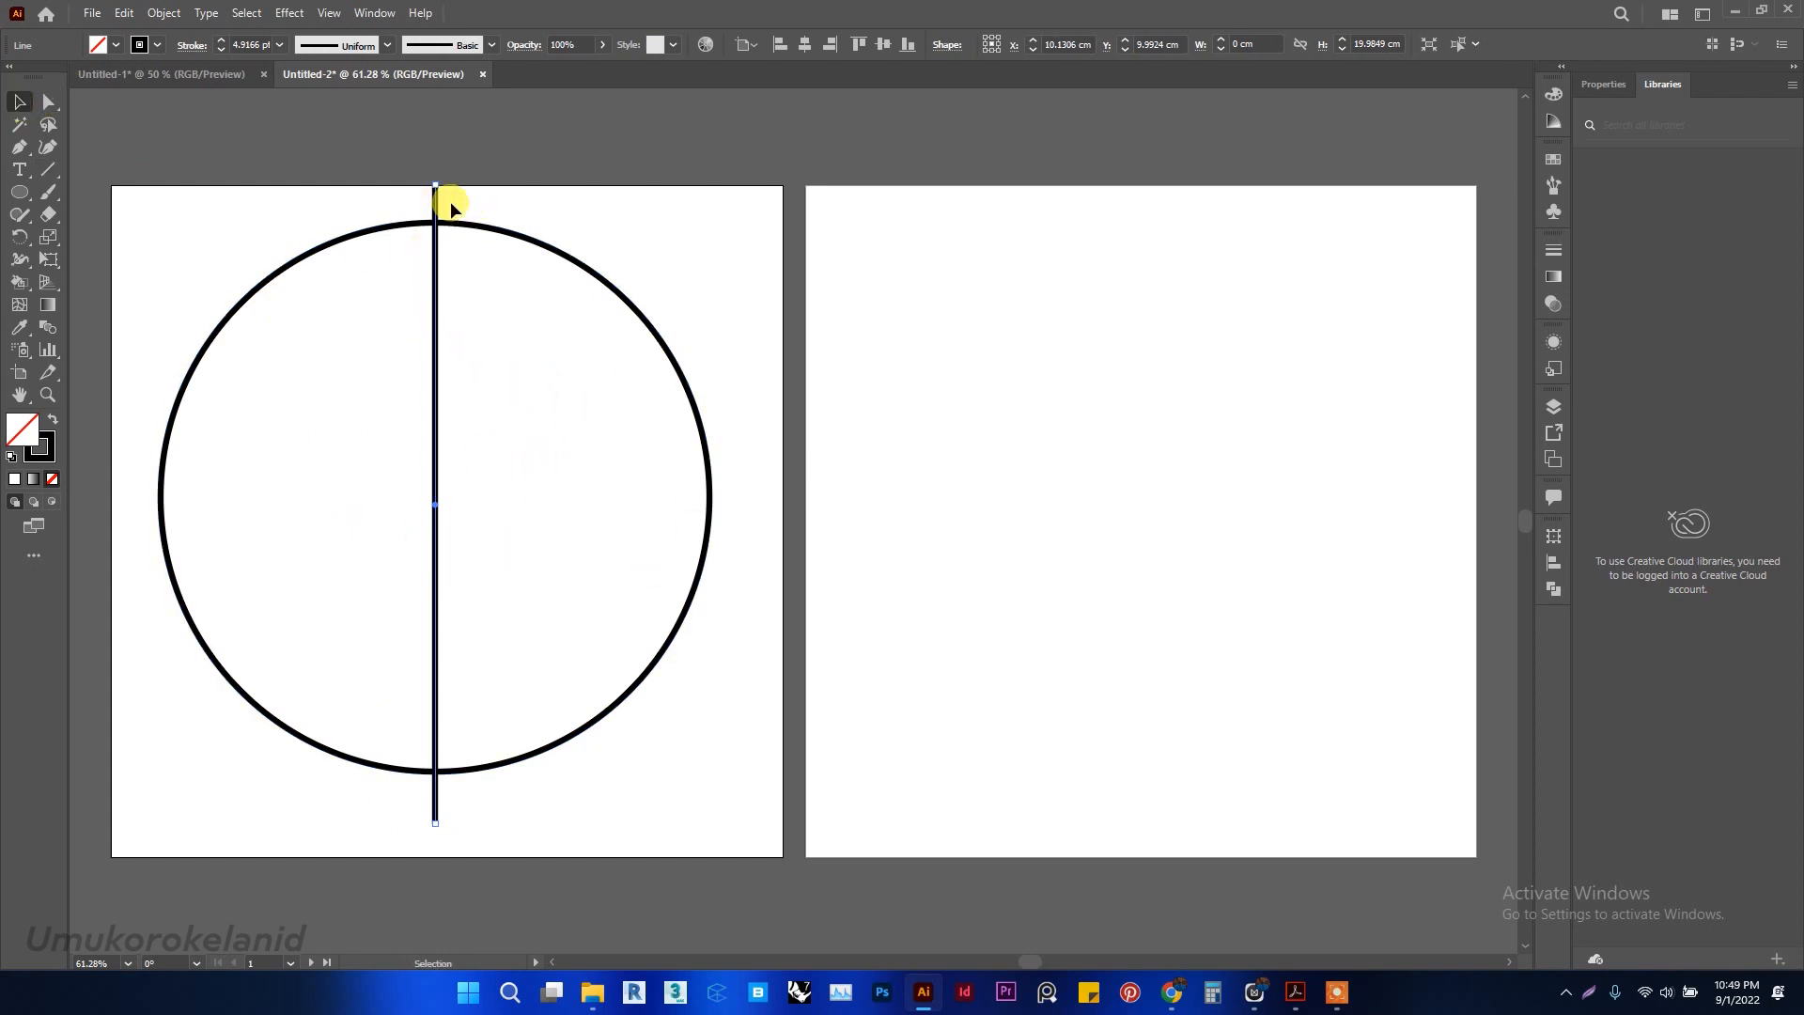
left_click_drag(669, 757, 206, 235)
left_click_drag(438, 505, 436, 516)
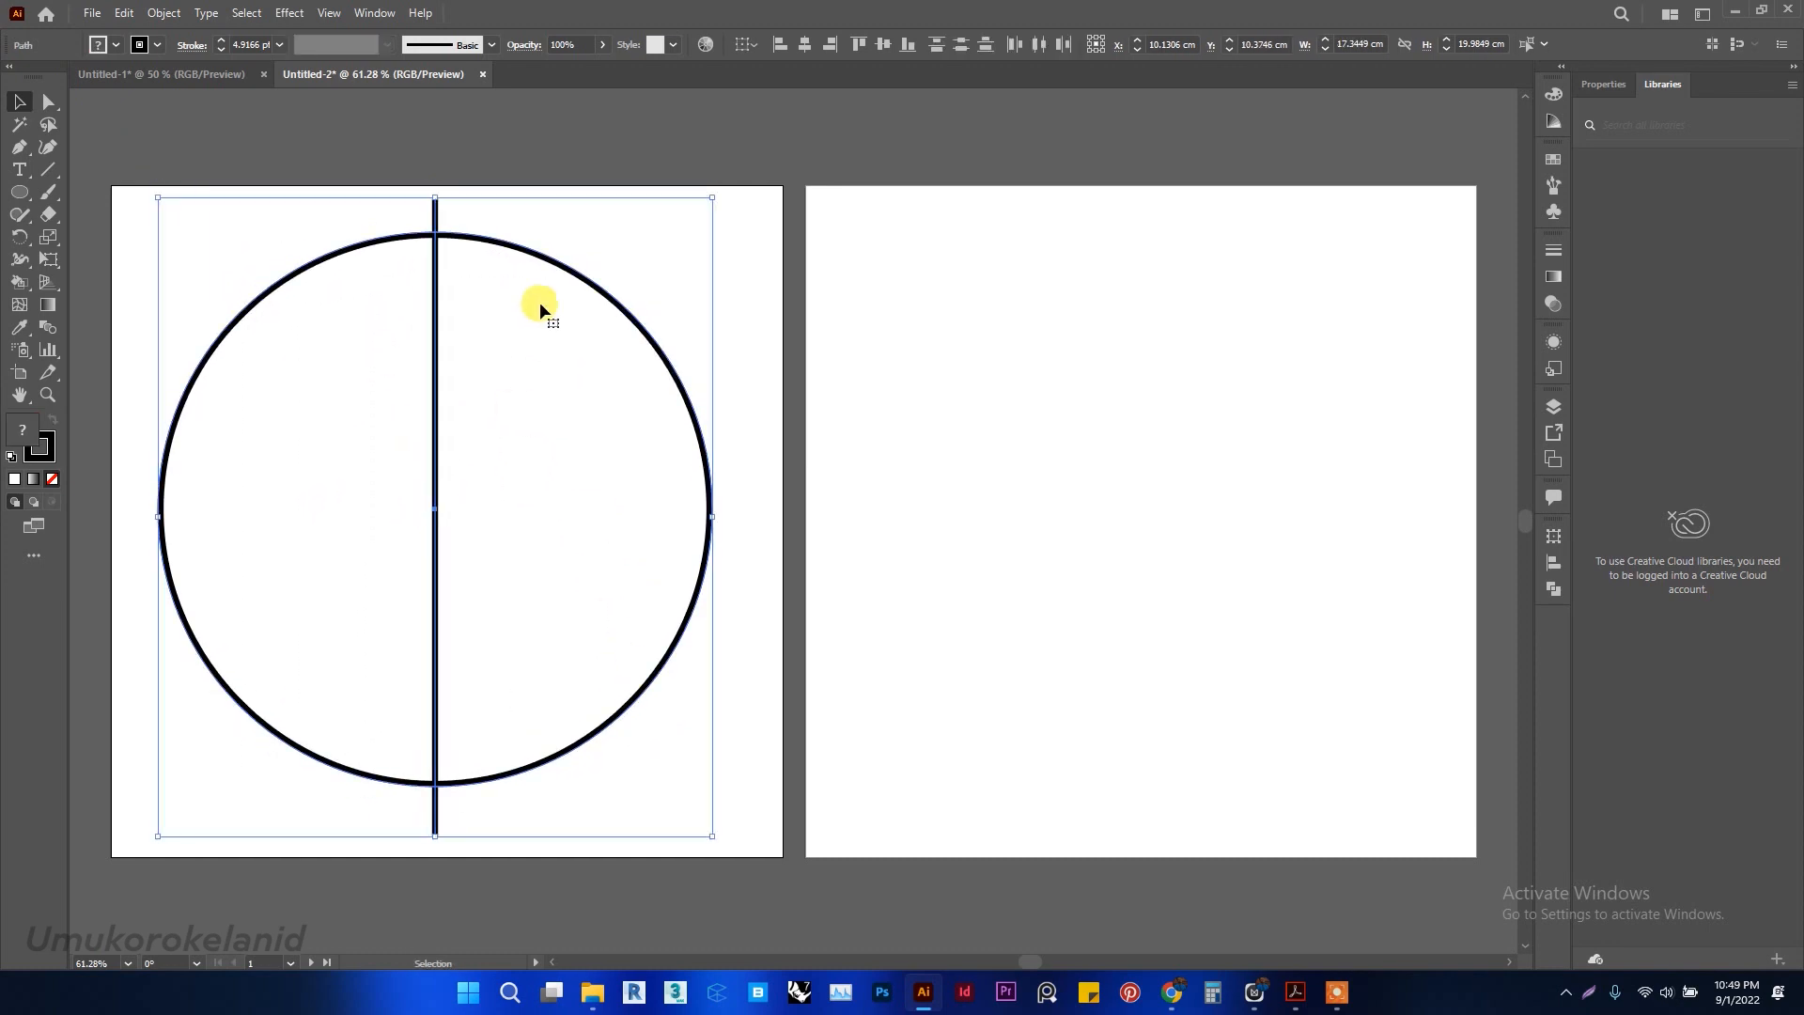
left_click(832, 312)
left_click_drag(503, 519, 398, 427)
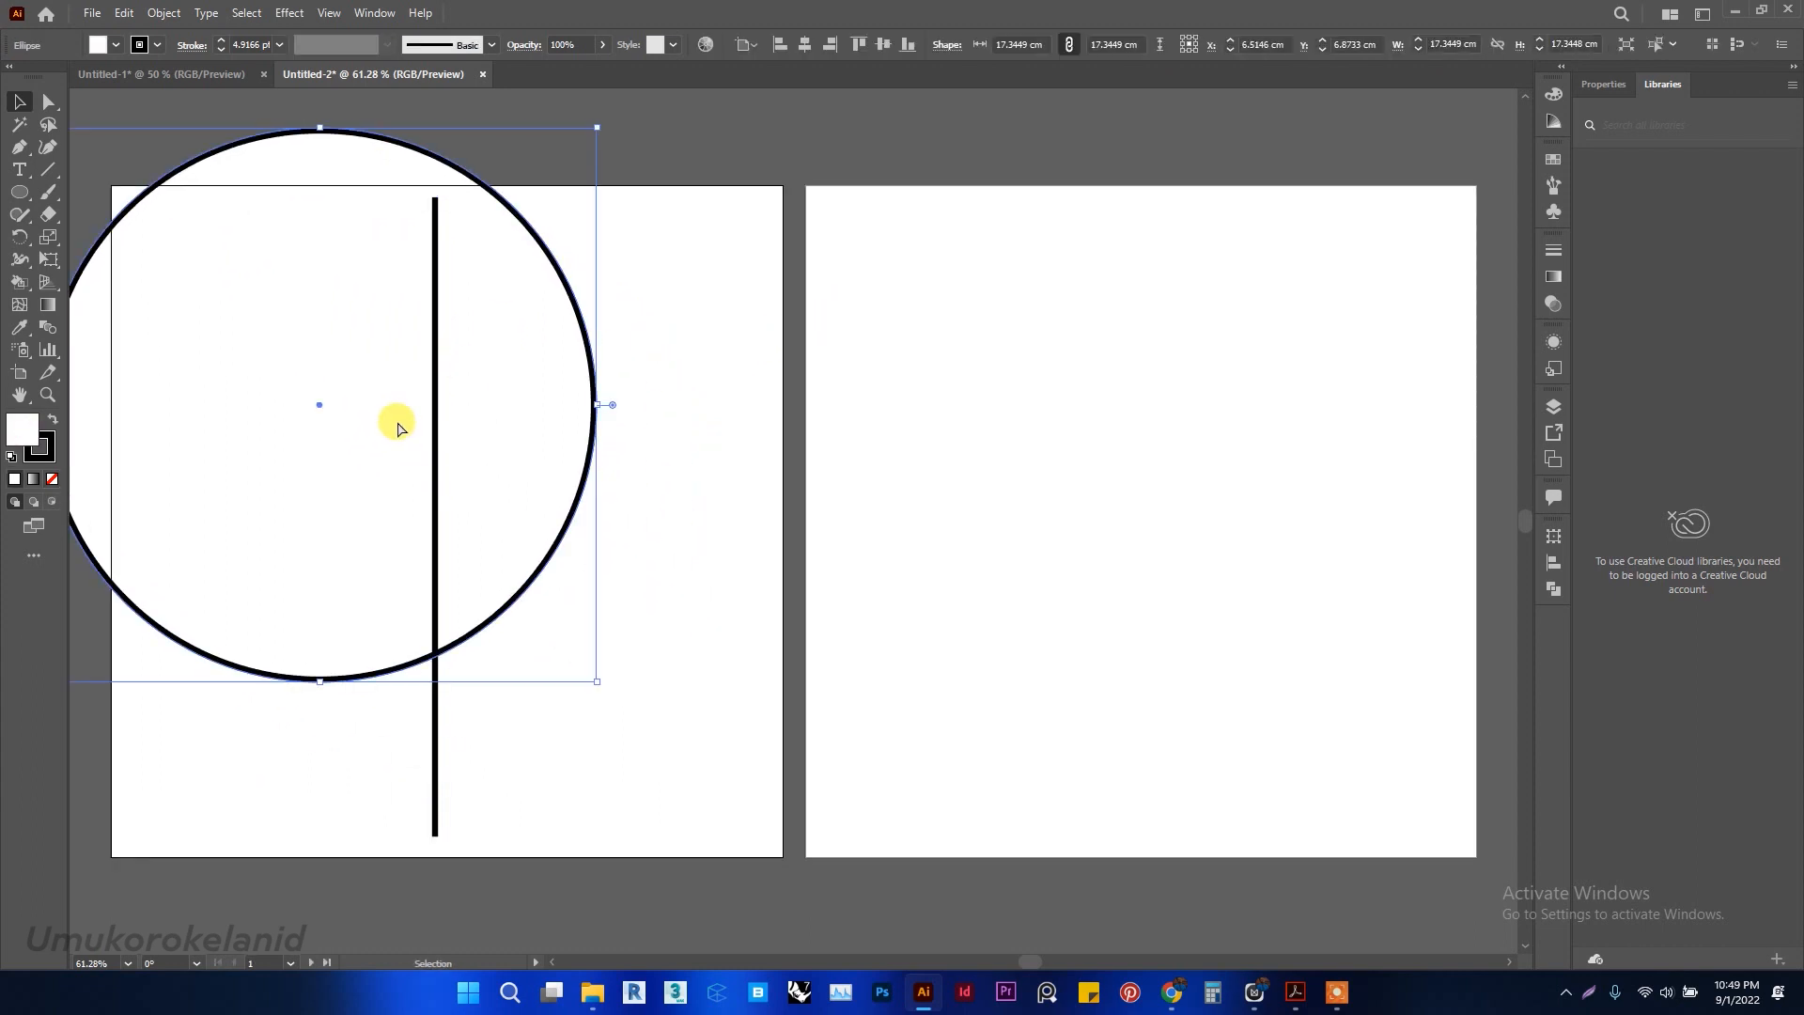
key("ctrl+z")
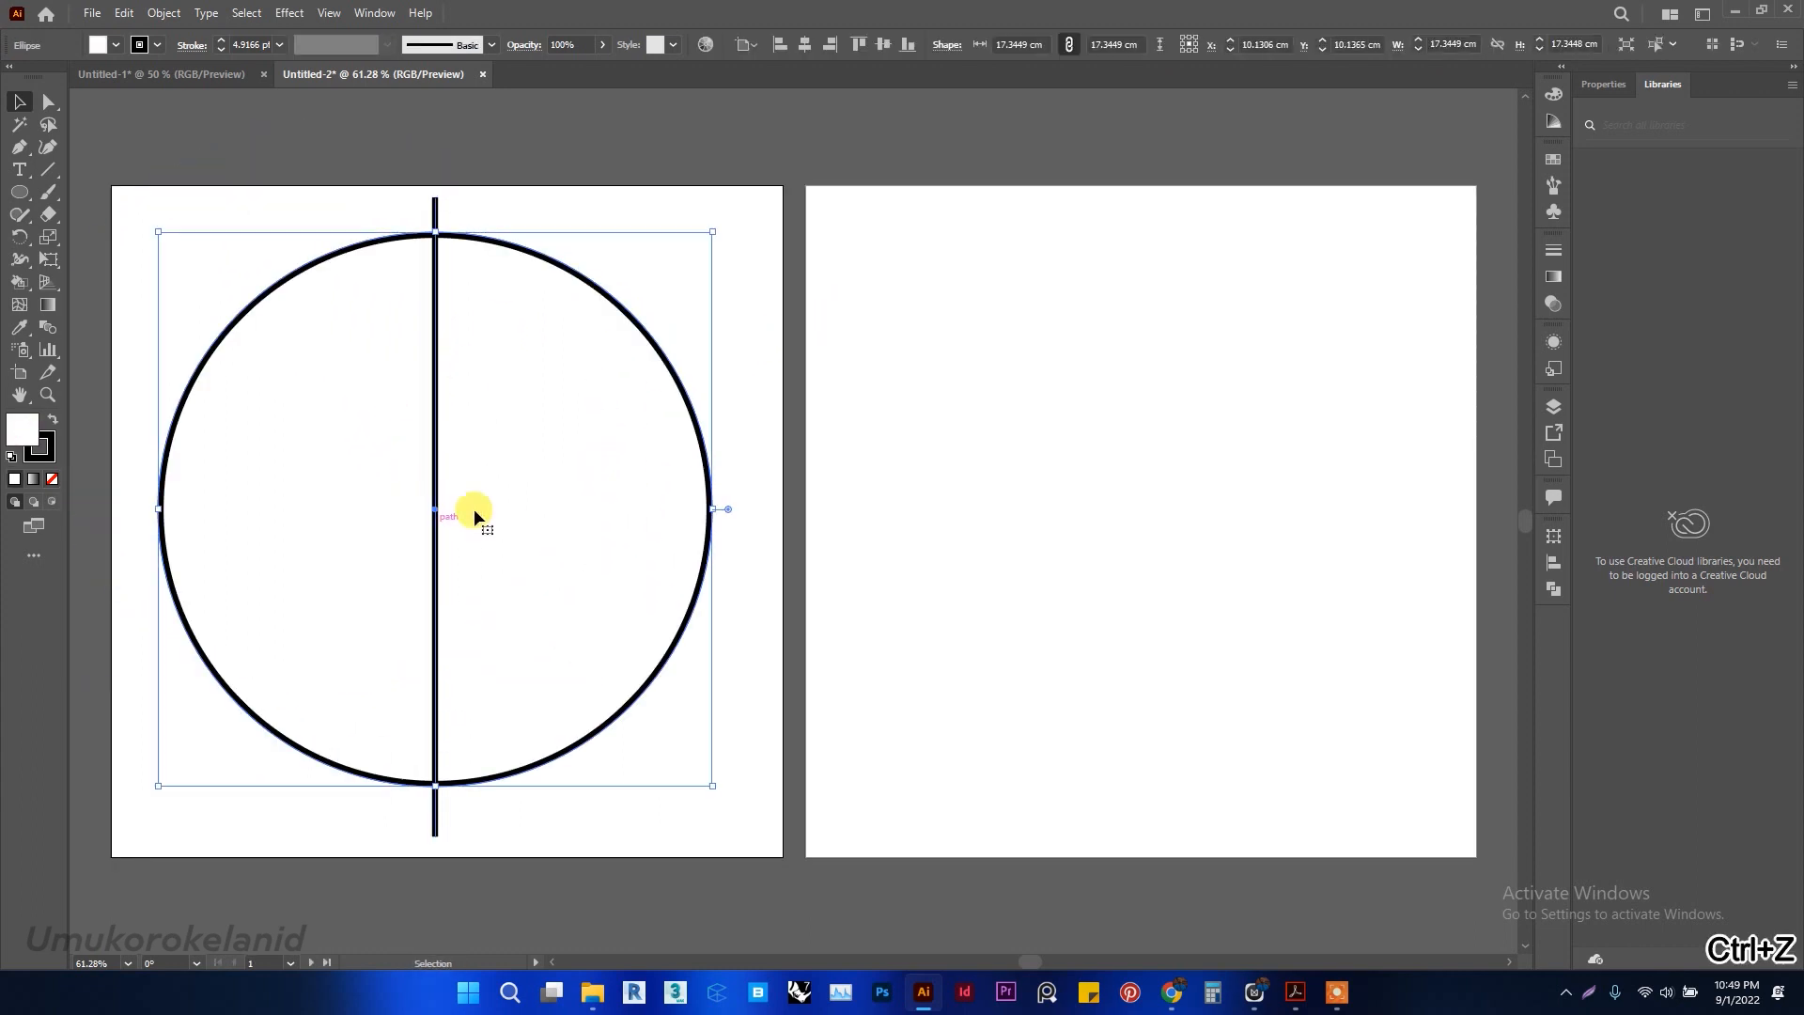
Make a copy of the vertical line rotated by 30° about its centre
left_click(434, 211)
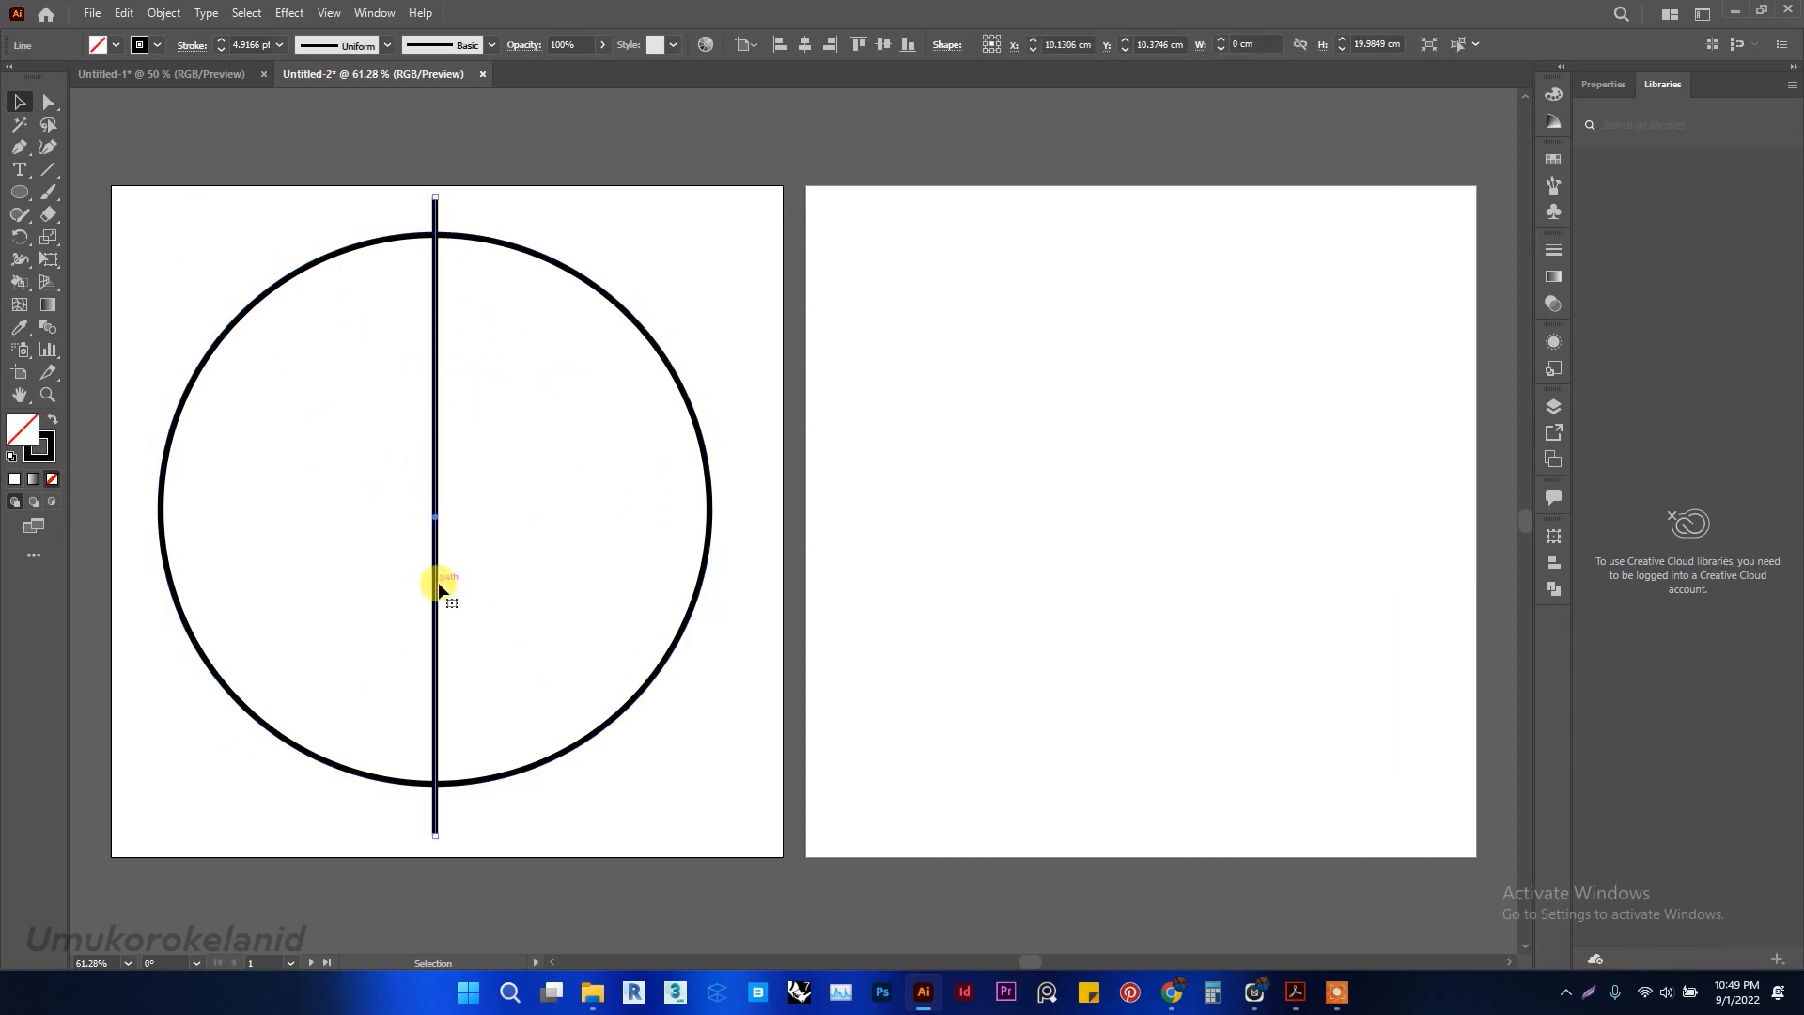
right_click(434, 311)
mouse_move(526, 642)
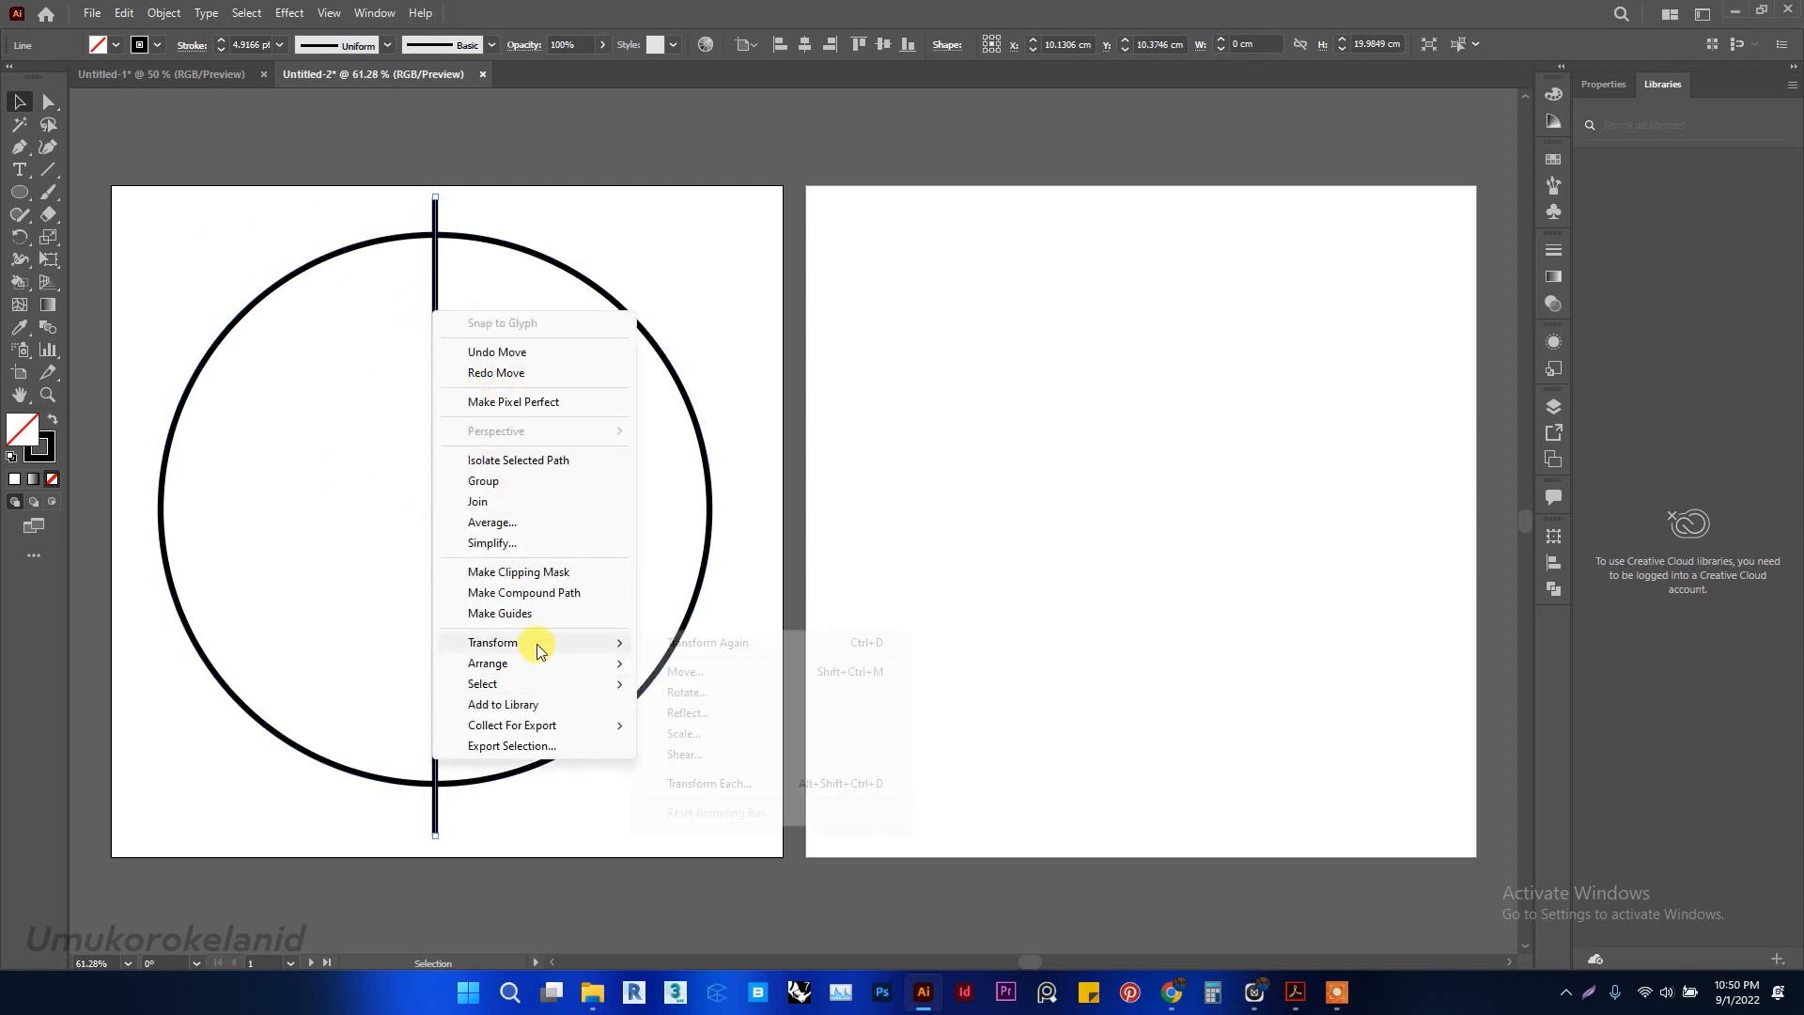
left_click(717, 690)
left_click_drag(1269, 439, 560, 286)
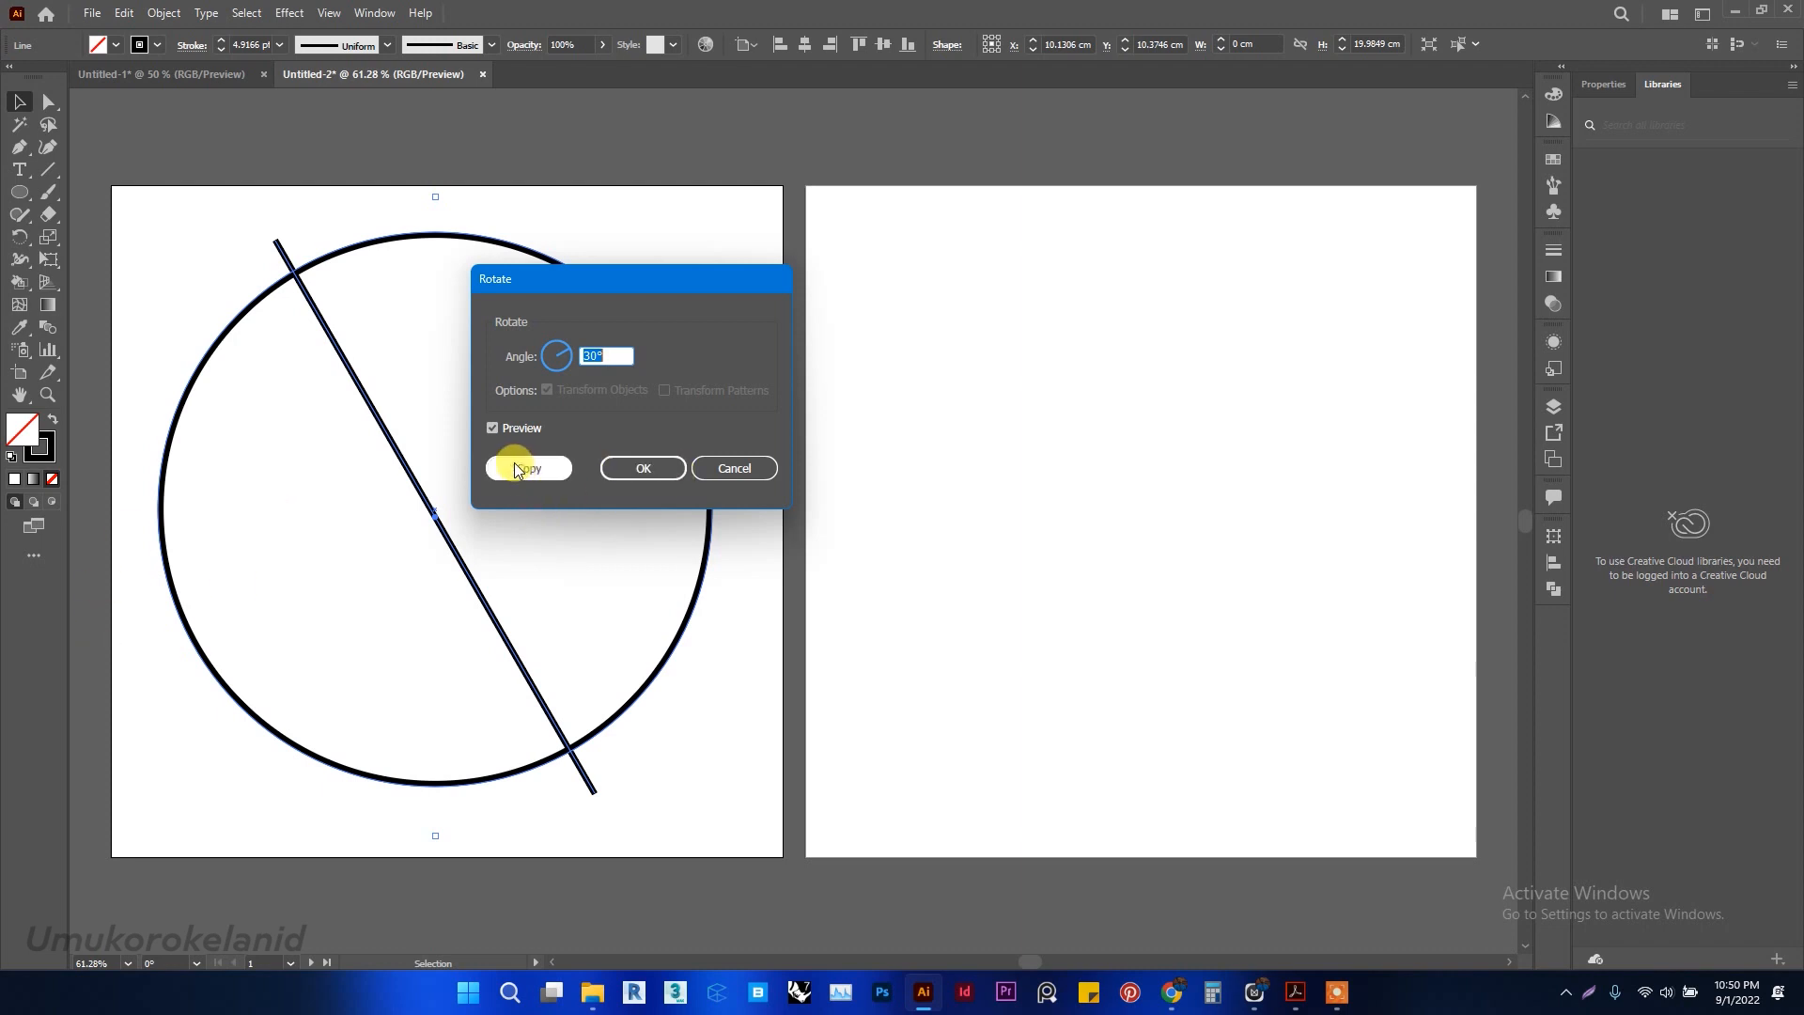
left_click(493, 428)
left_click(492, 428)
left_click(492, 428)
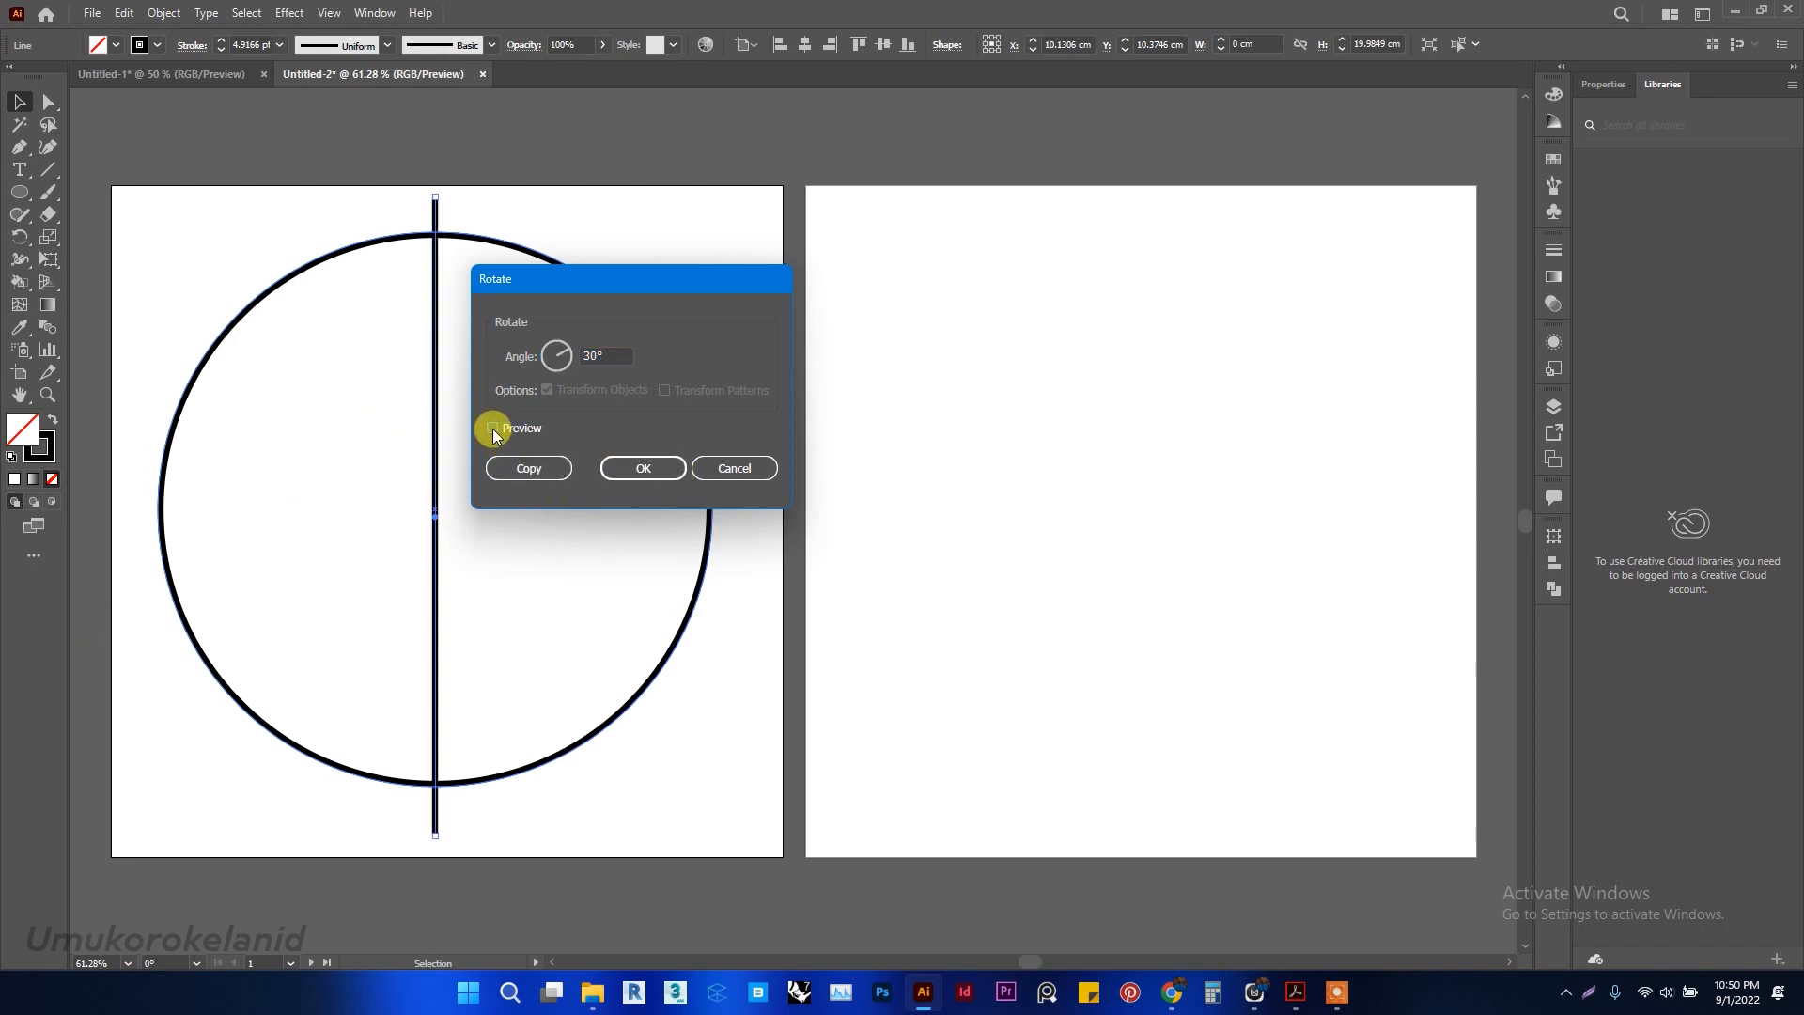
left_click(492, 428)
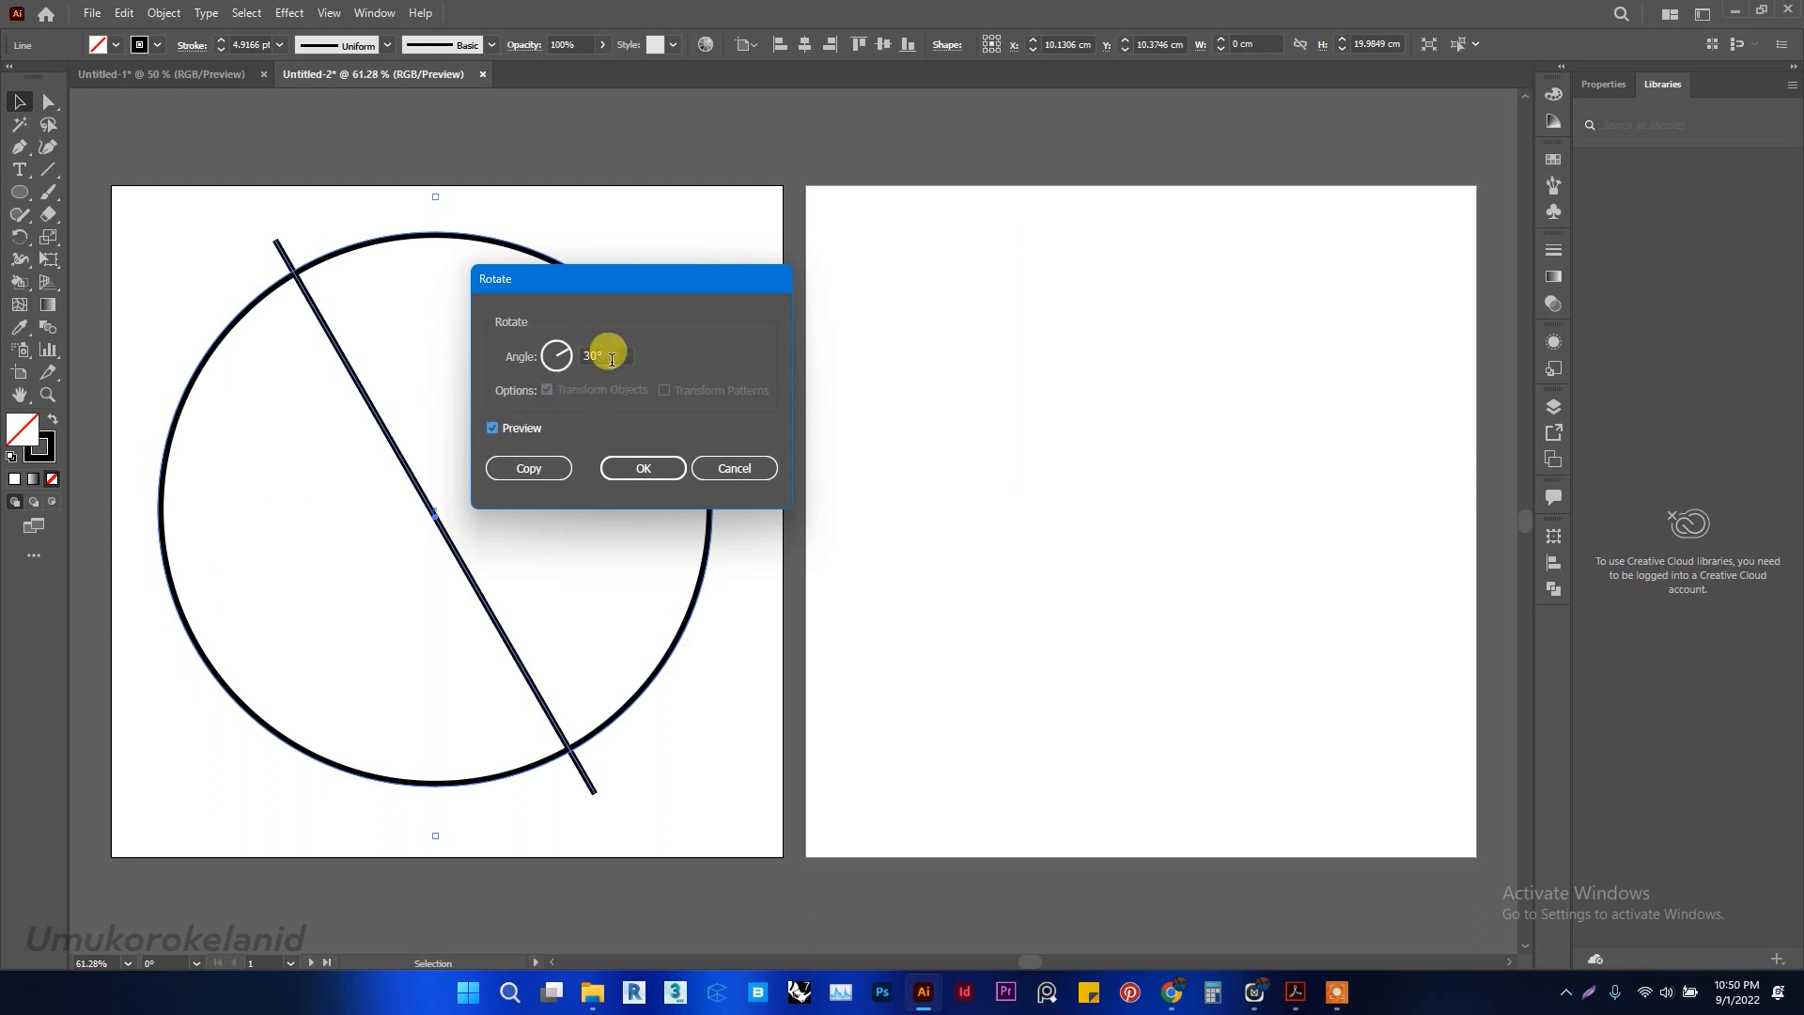
left_click_drag(605, 353, 559, 348)
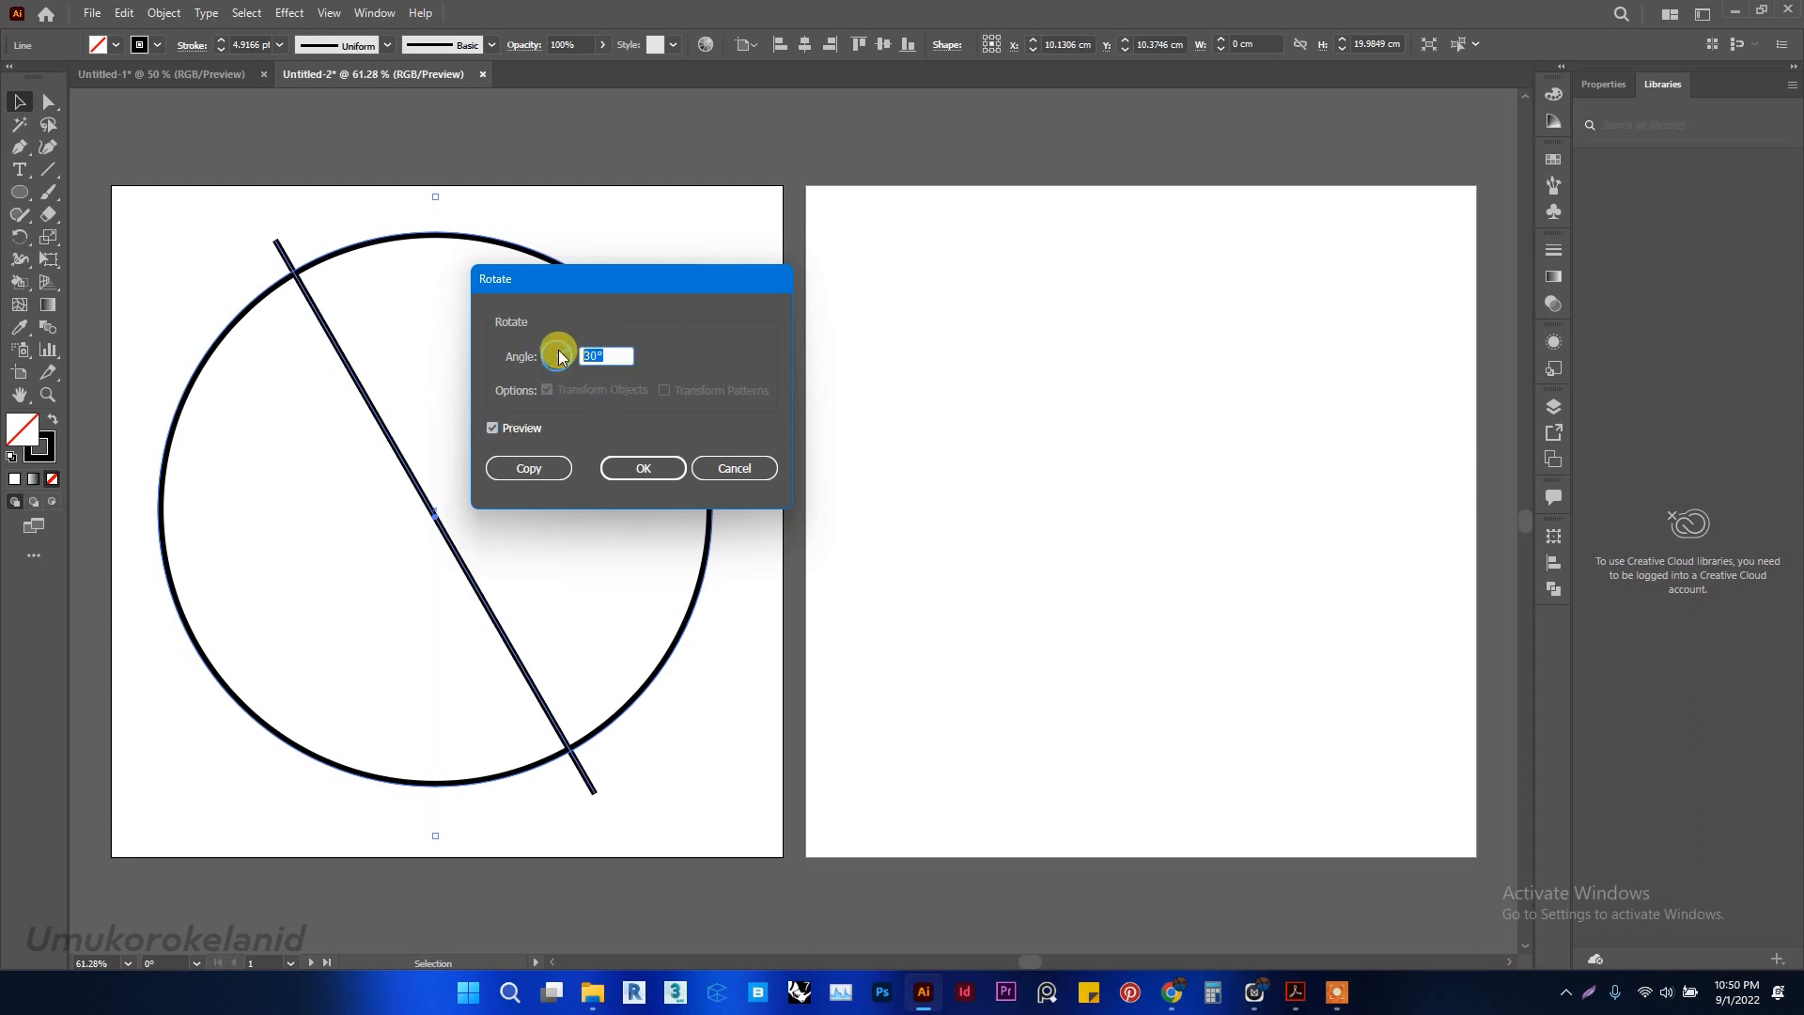
left_click(522, 470)
Make a copy of the slanted line rotated by a further 30°
right_click(396, 460)
mouse_move(557, 787)
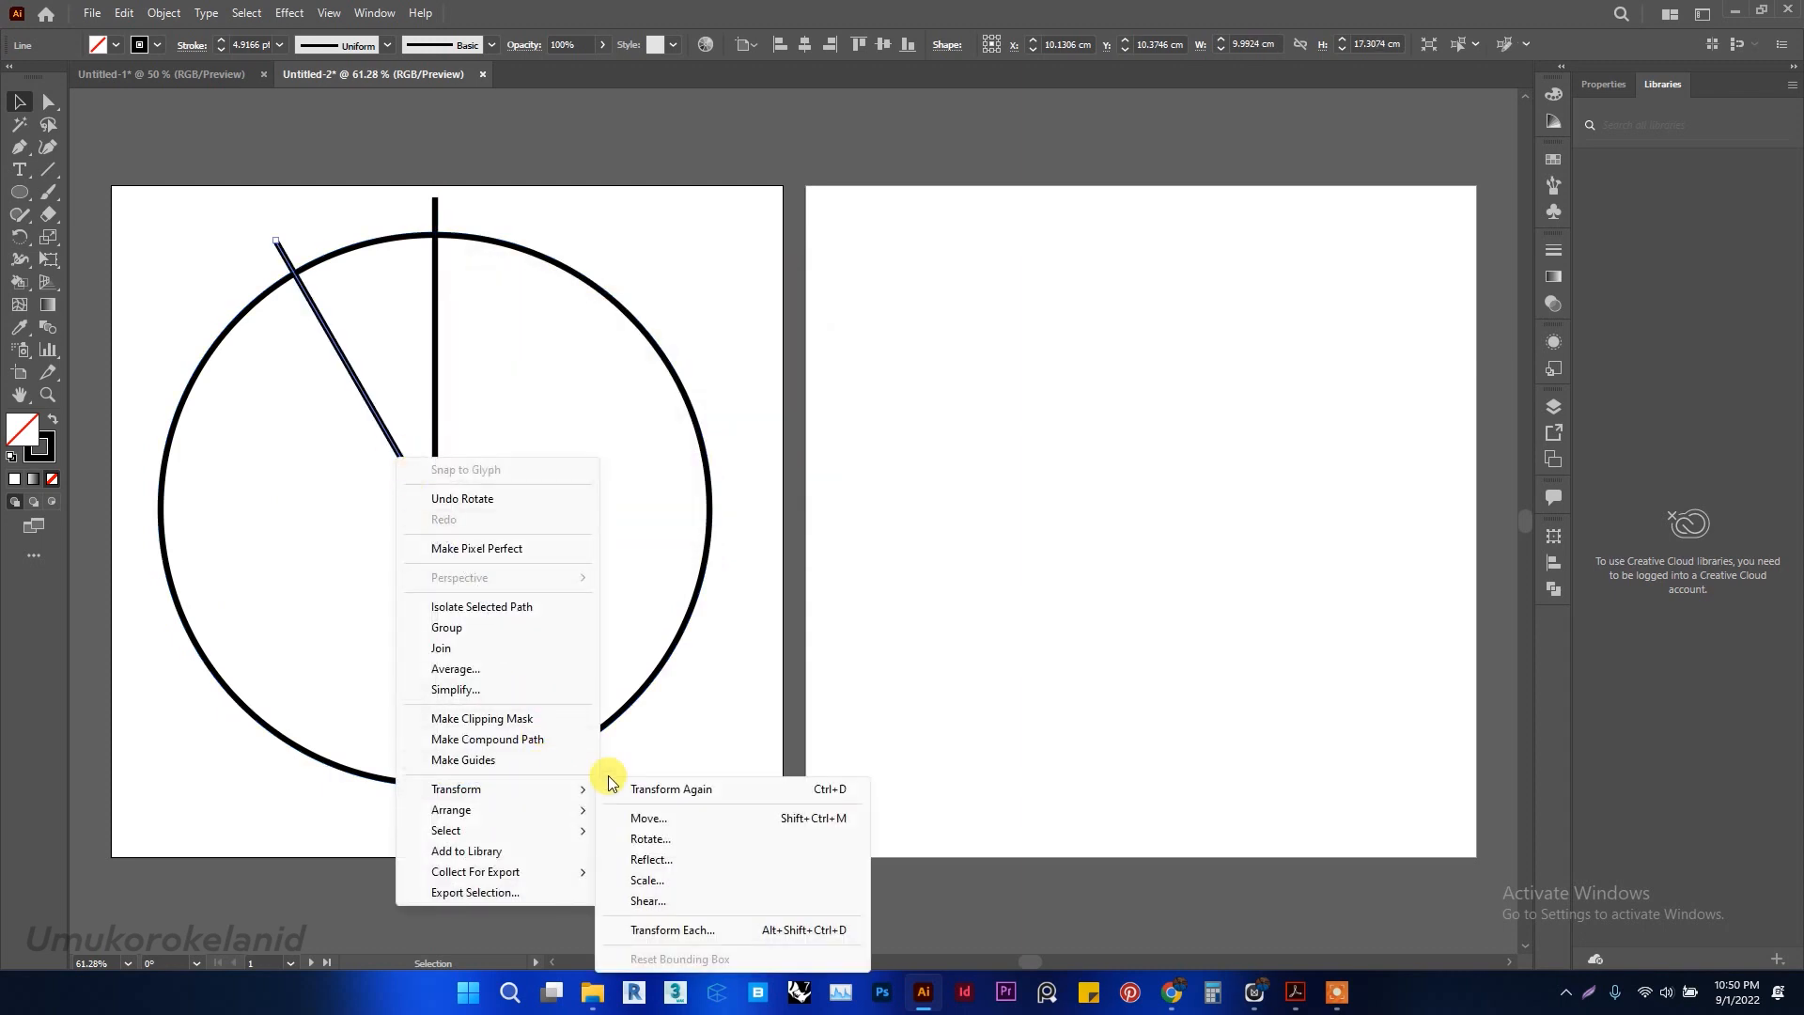
left_click(651, 840)
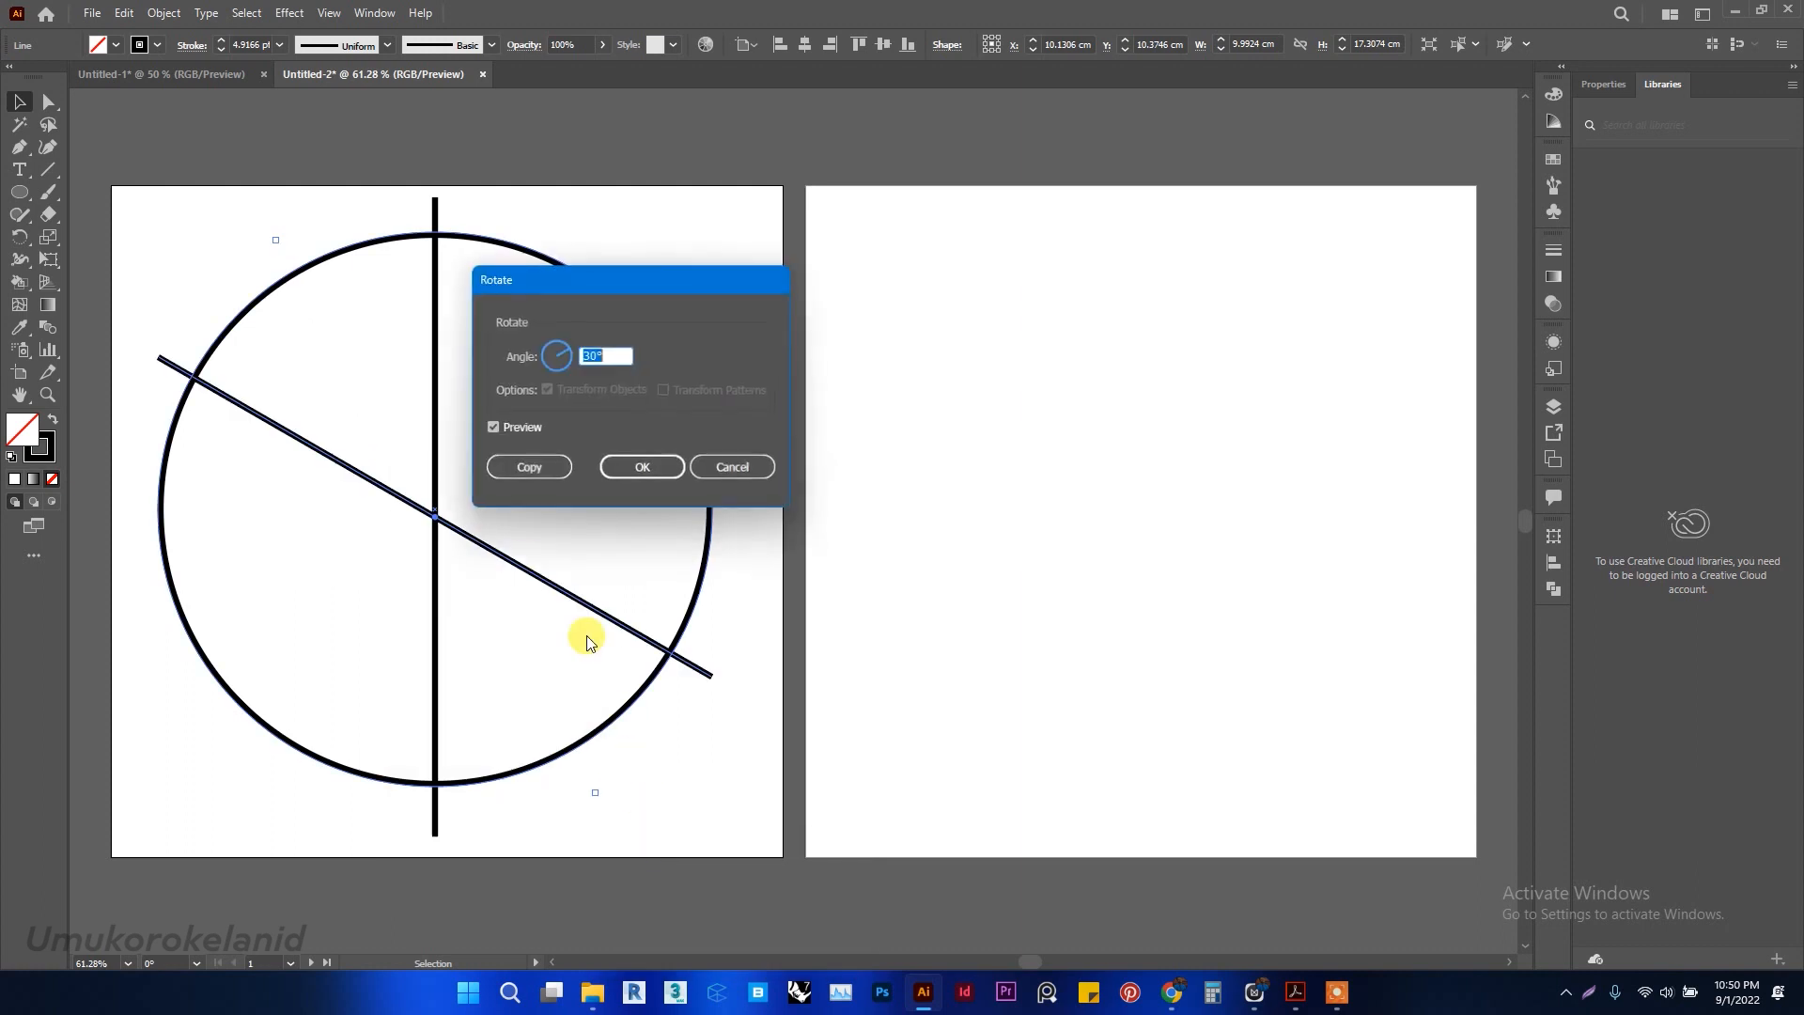
left_click(552, 479)
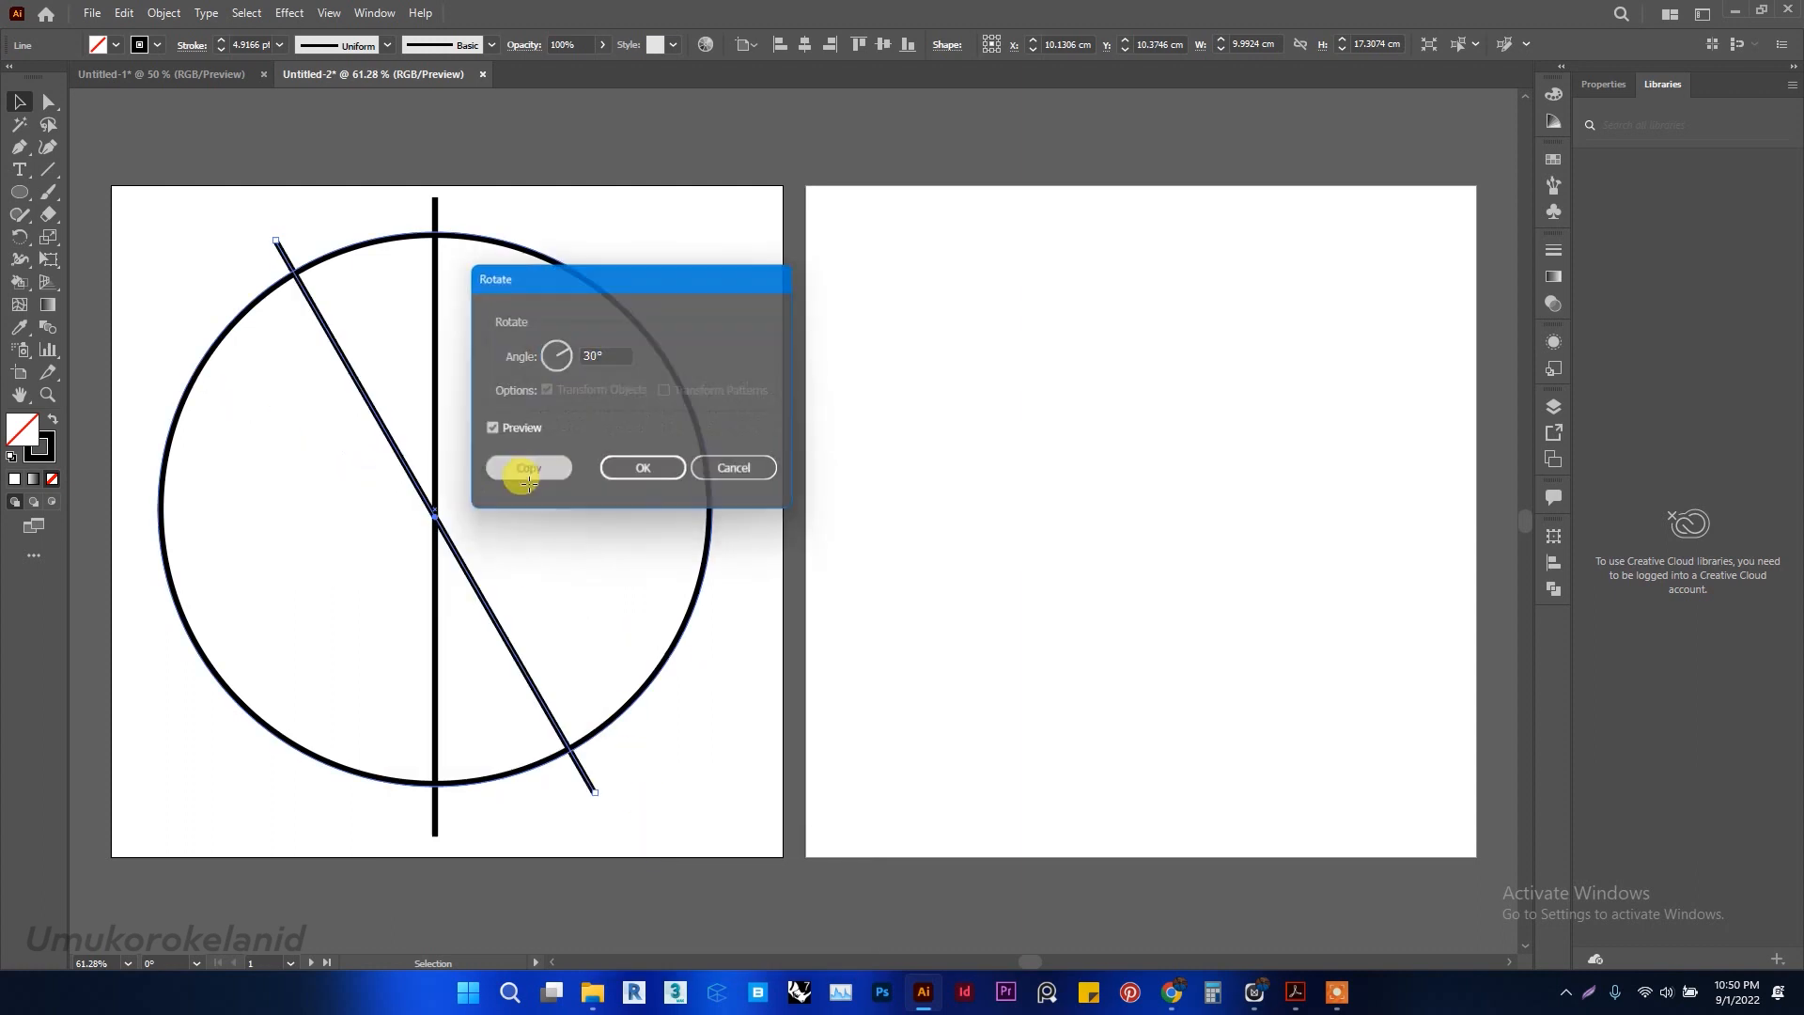
Make a copy of the newest slanted line rotated by a further 30° to form the horizontal line
right_click(391, 487)
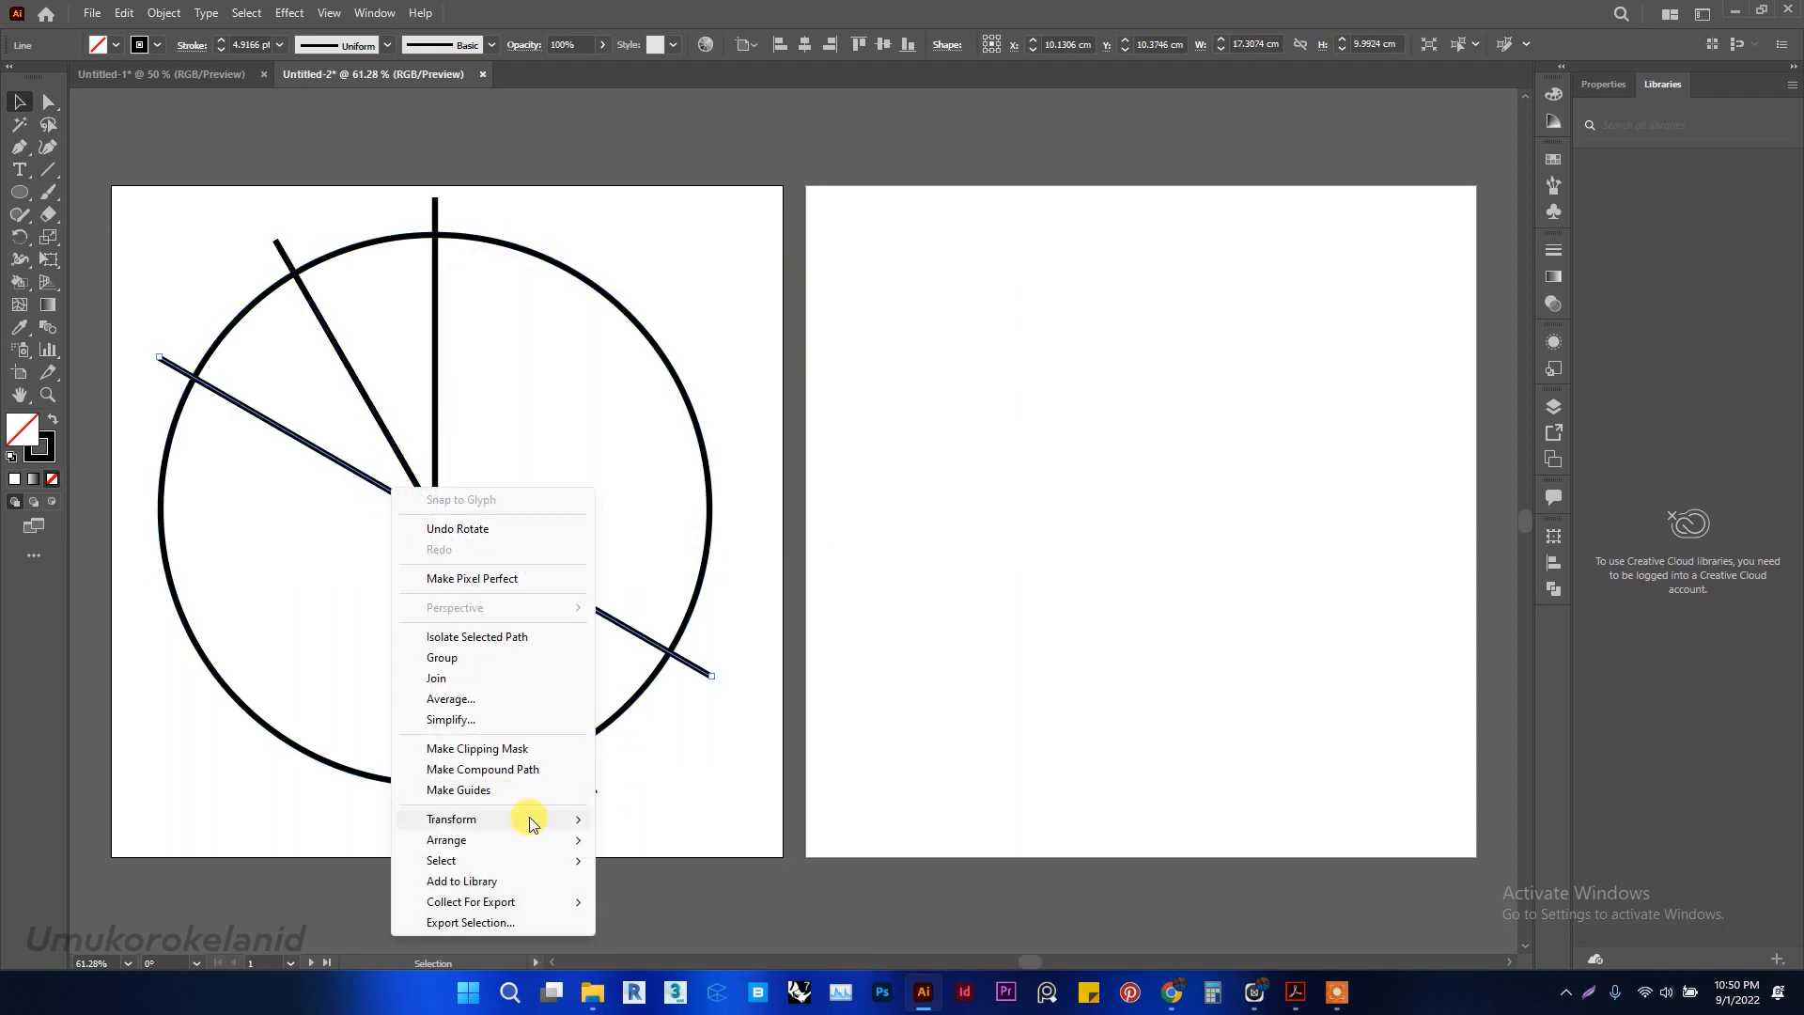
mouse_move(582, 819)
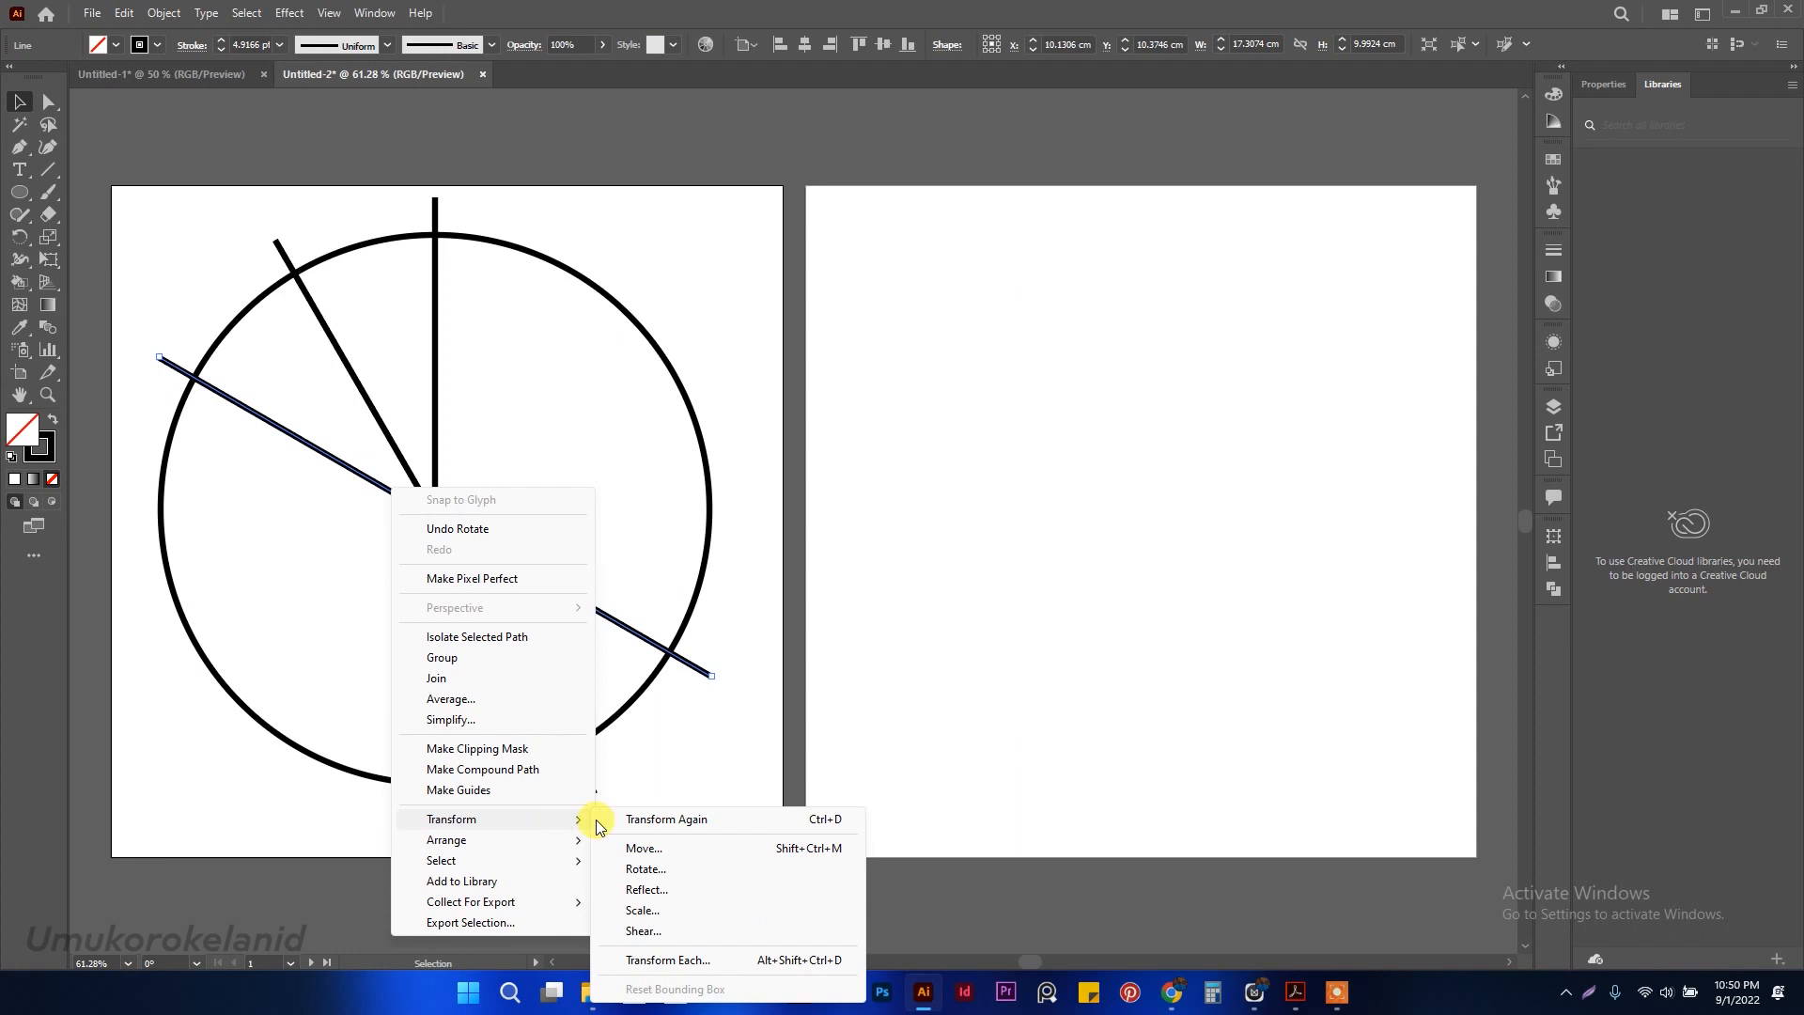
left_click(644, 869)
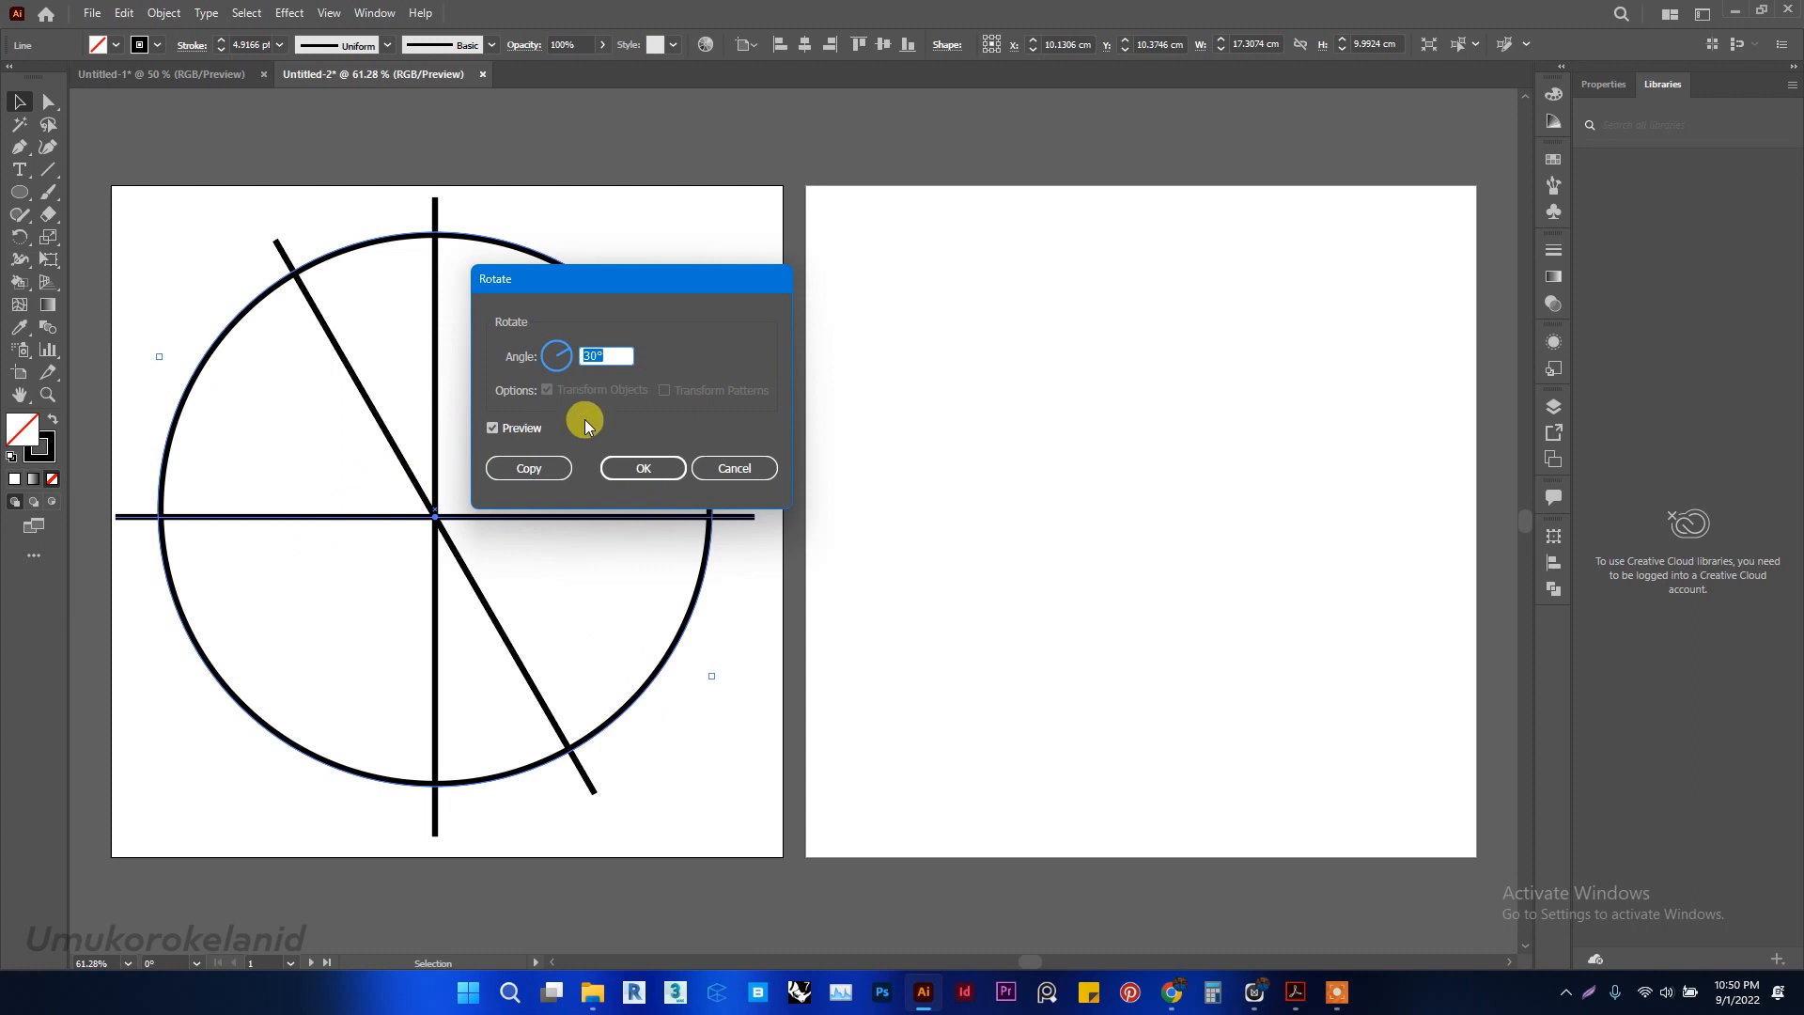
left_click(556, 478)
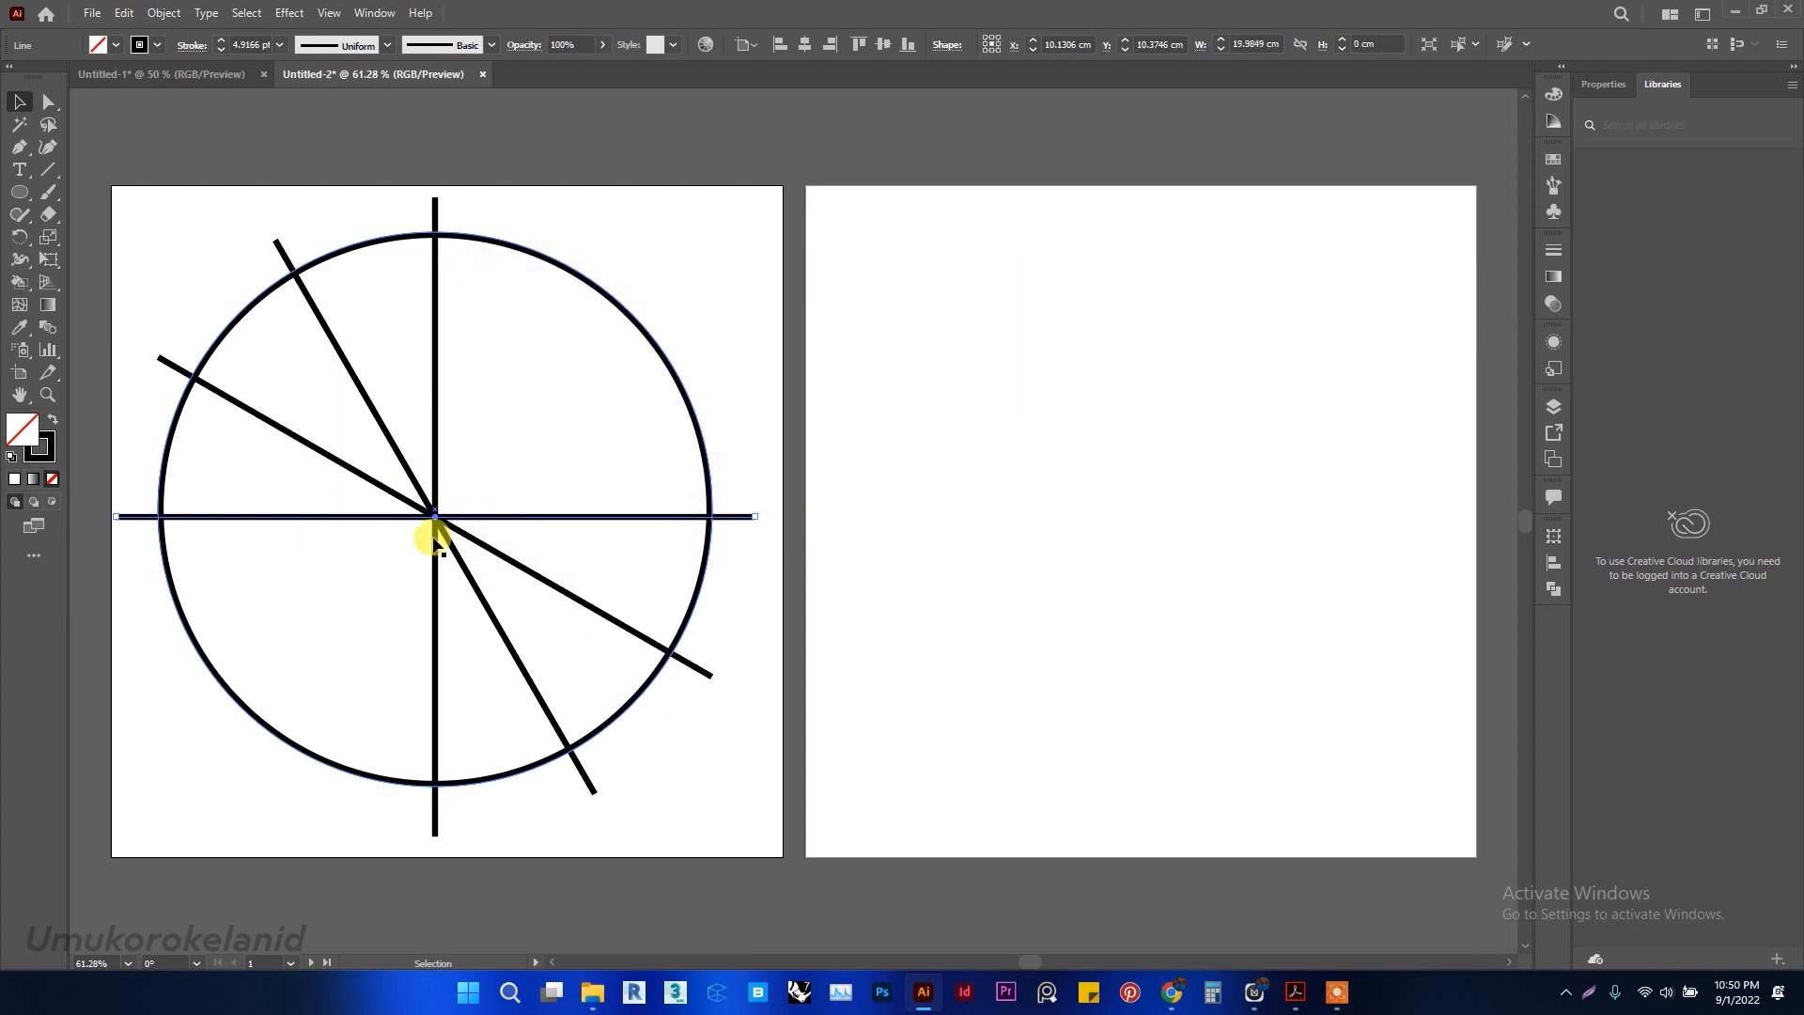
Make a copy of the horizontal line rotated by 30° about its centre
right_click(363, 522)
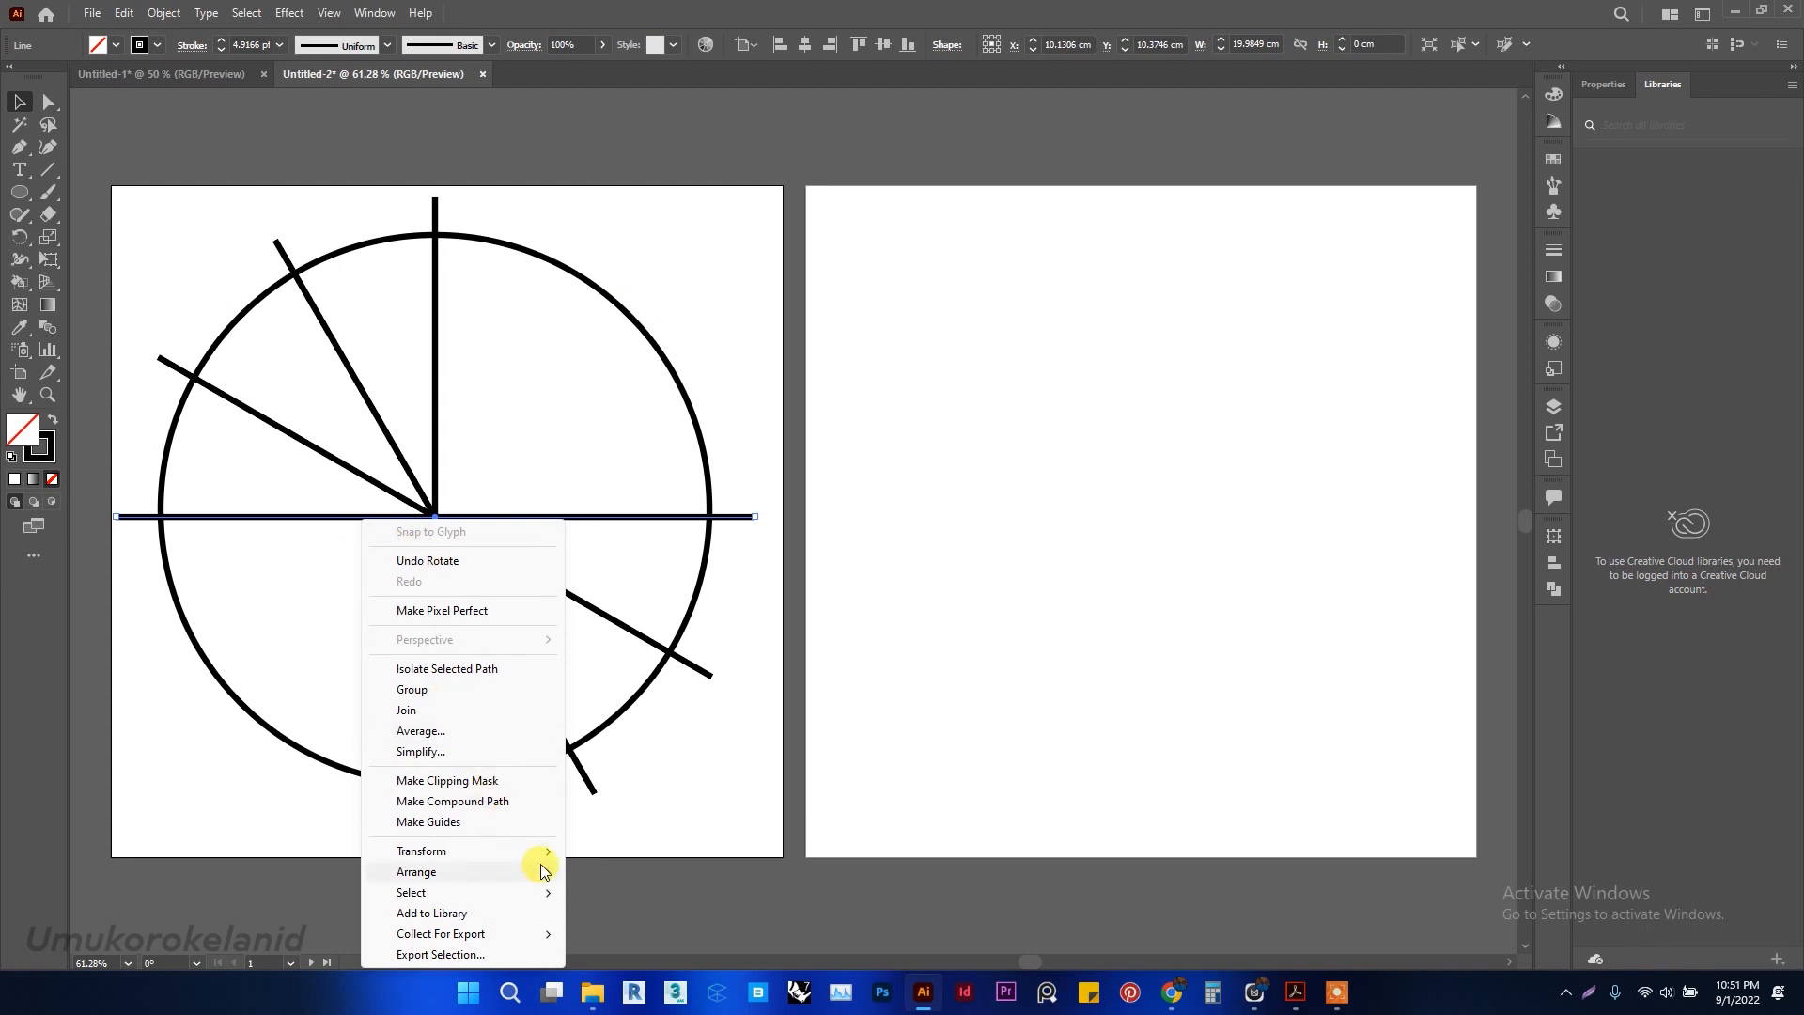
mouse_move(543, 852)
left_click(657, 729)
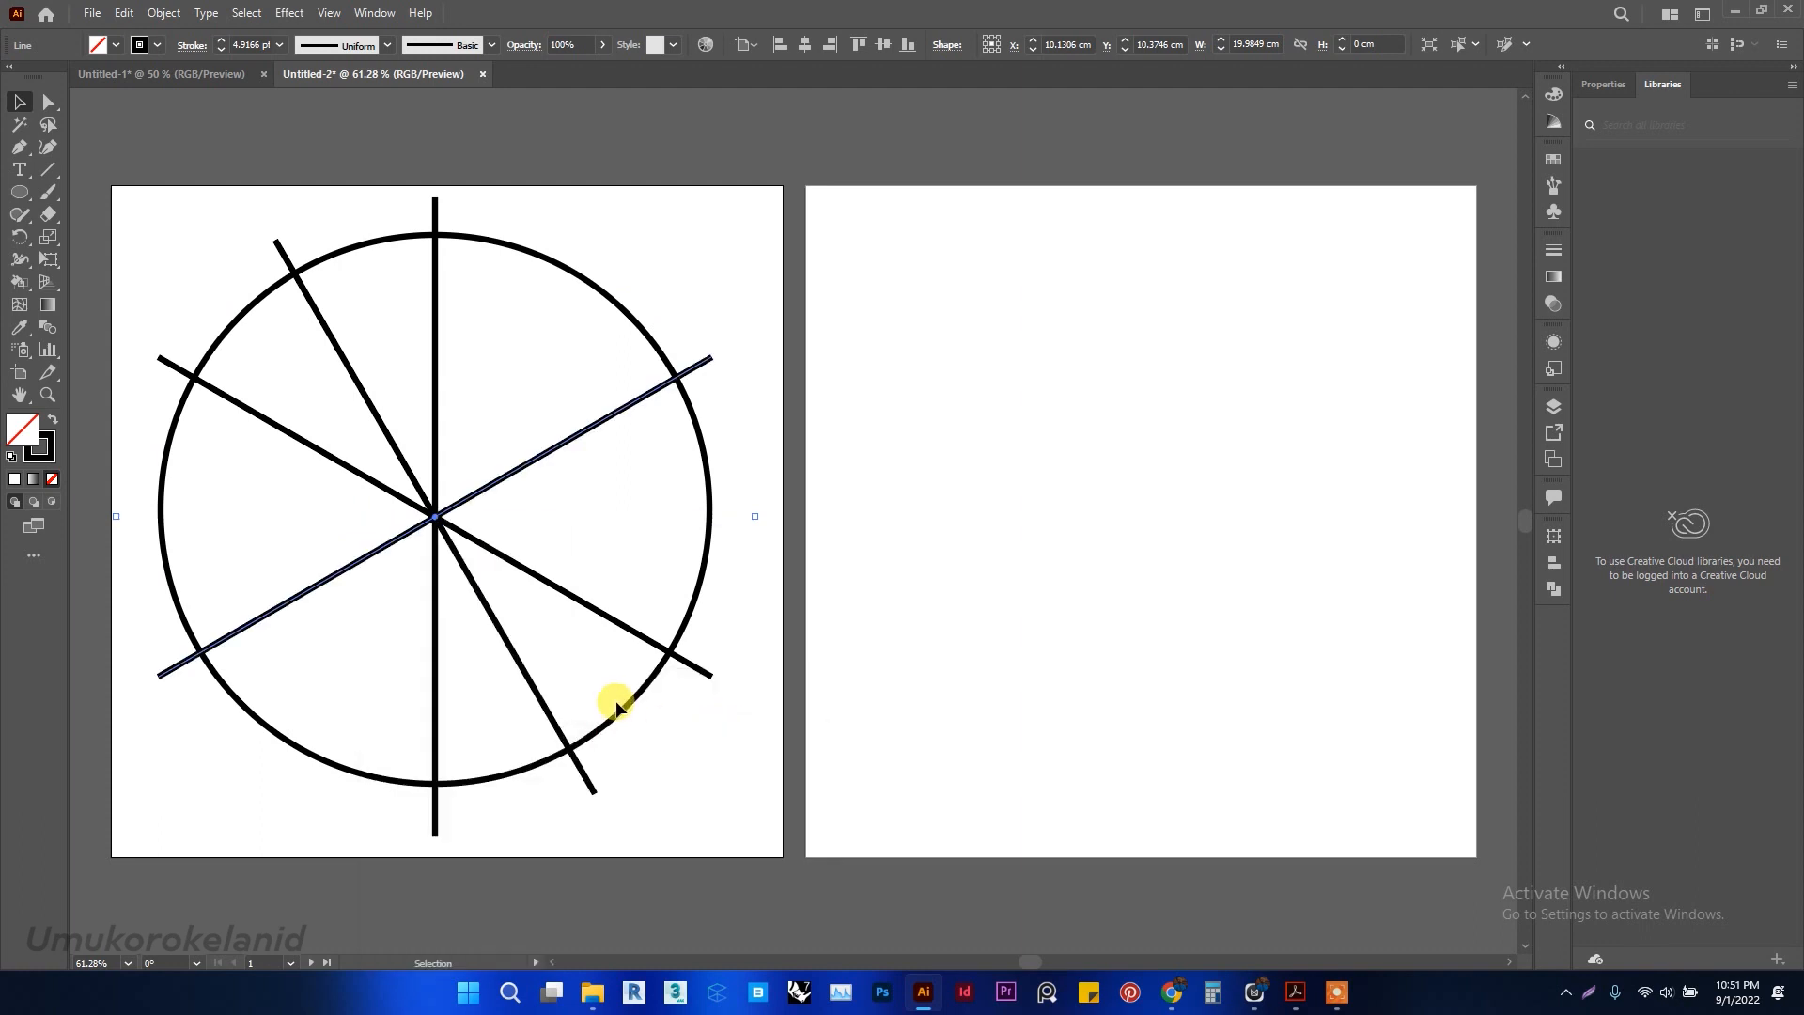
left_click(529, 468)
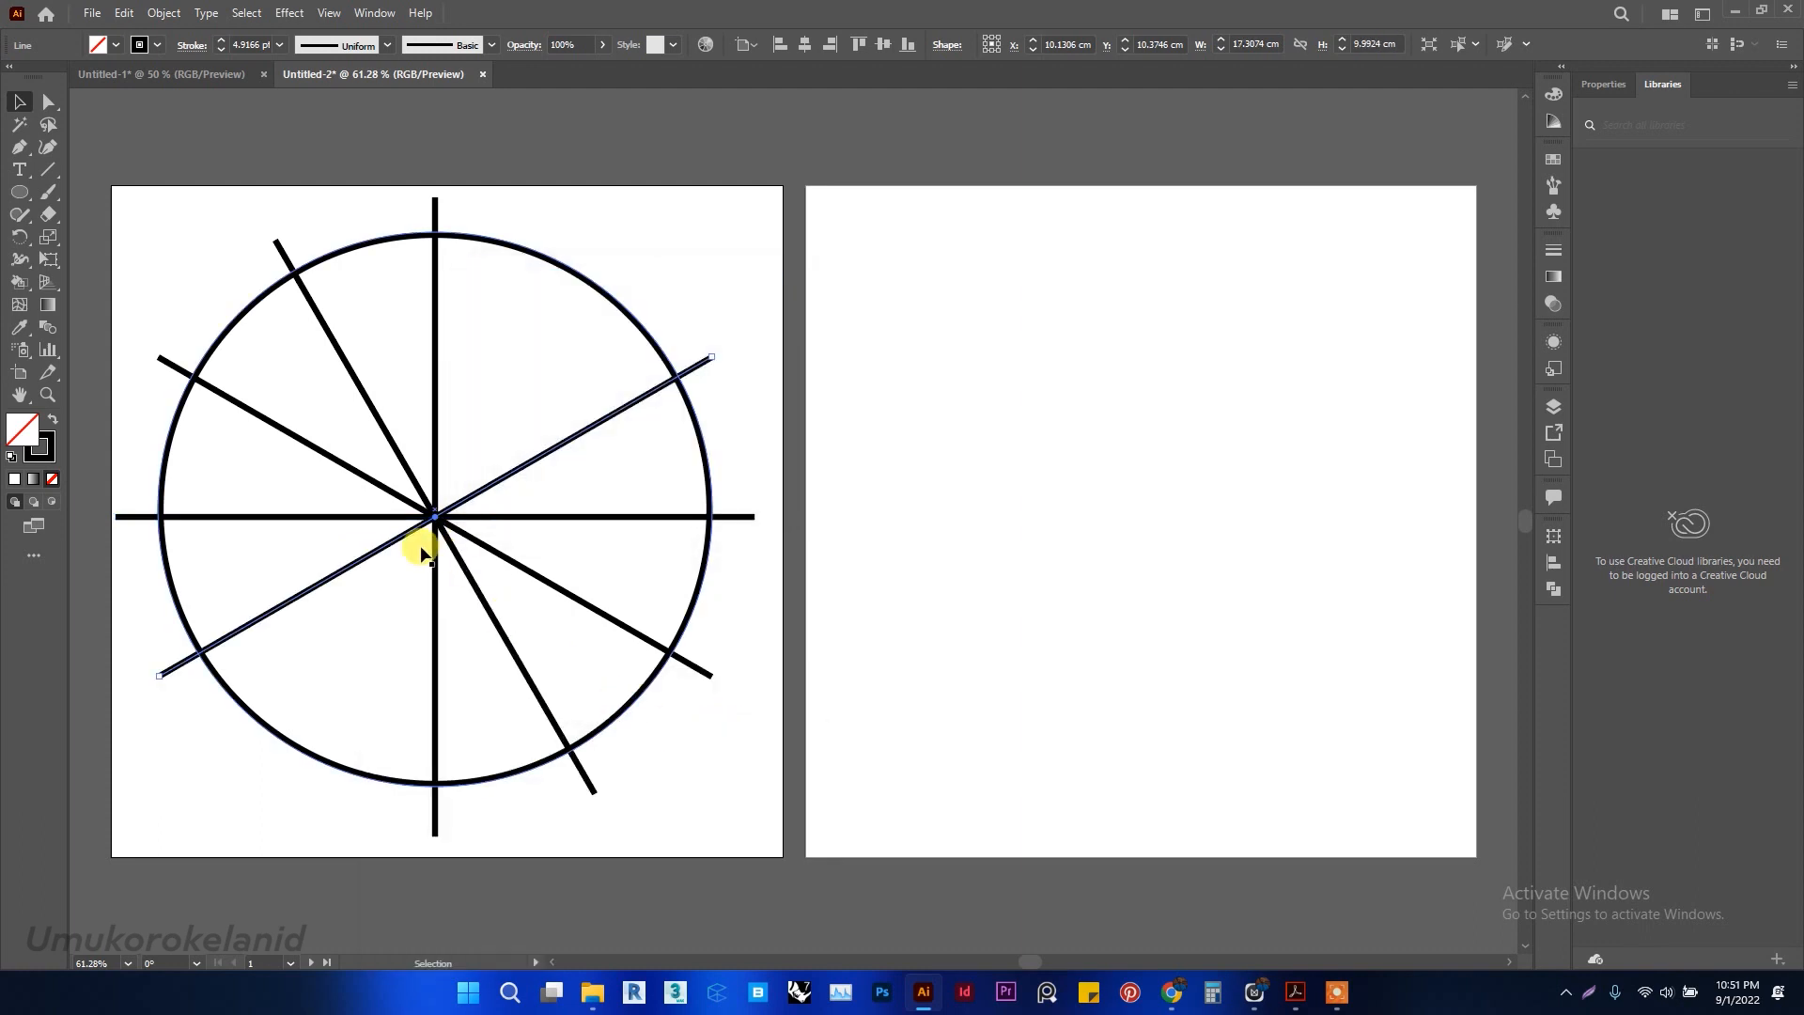
Make the last copy, rotating the newest line by a further 30° to complete the twelve spokes, and deselect it
right_click(397, 547)
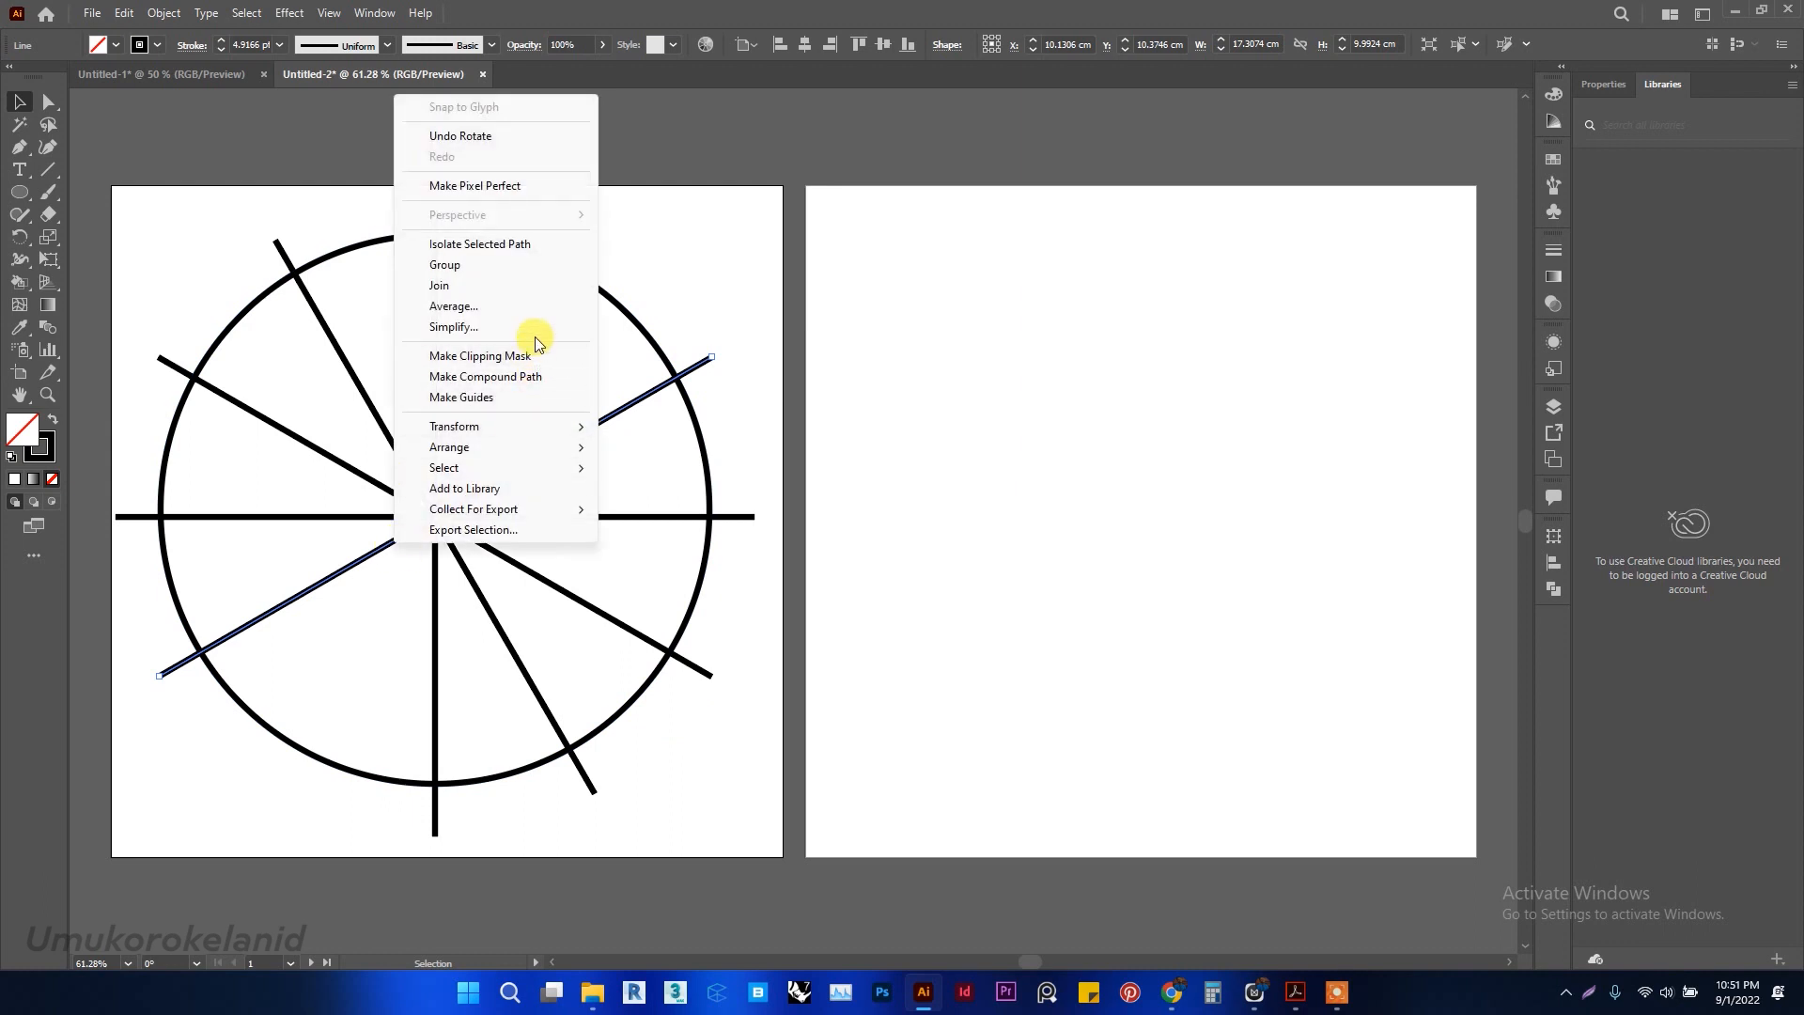
mouse_move(543, 445)
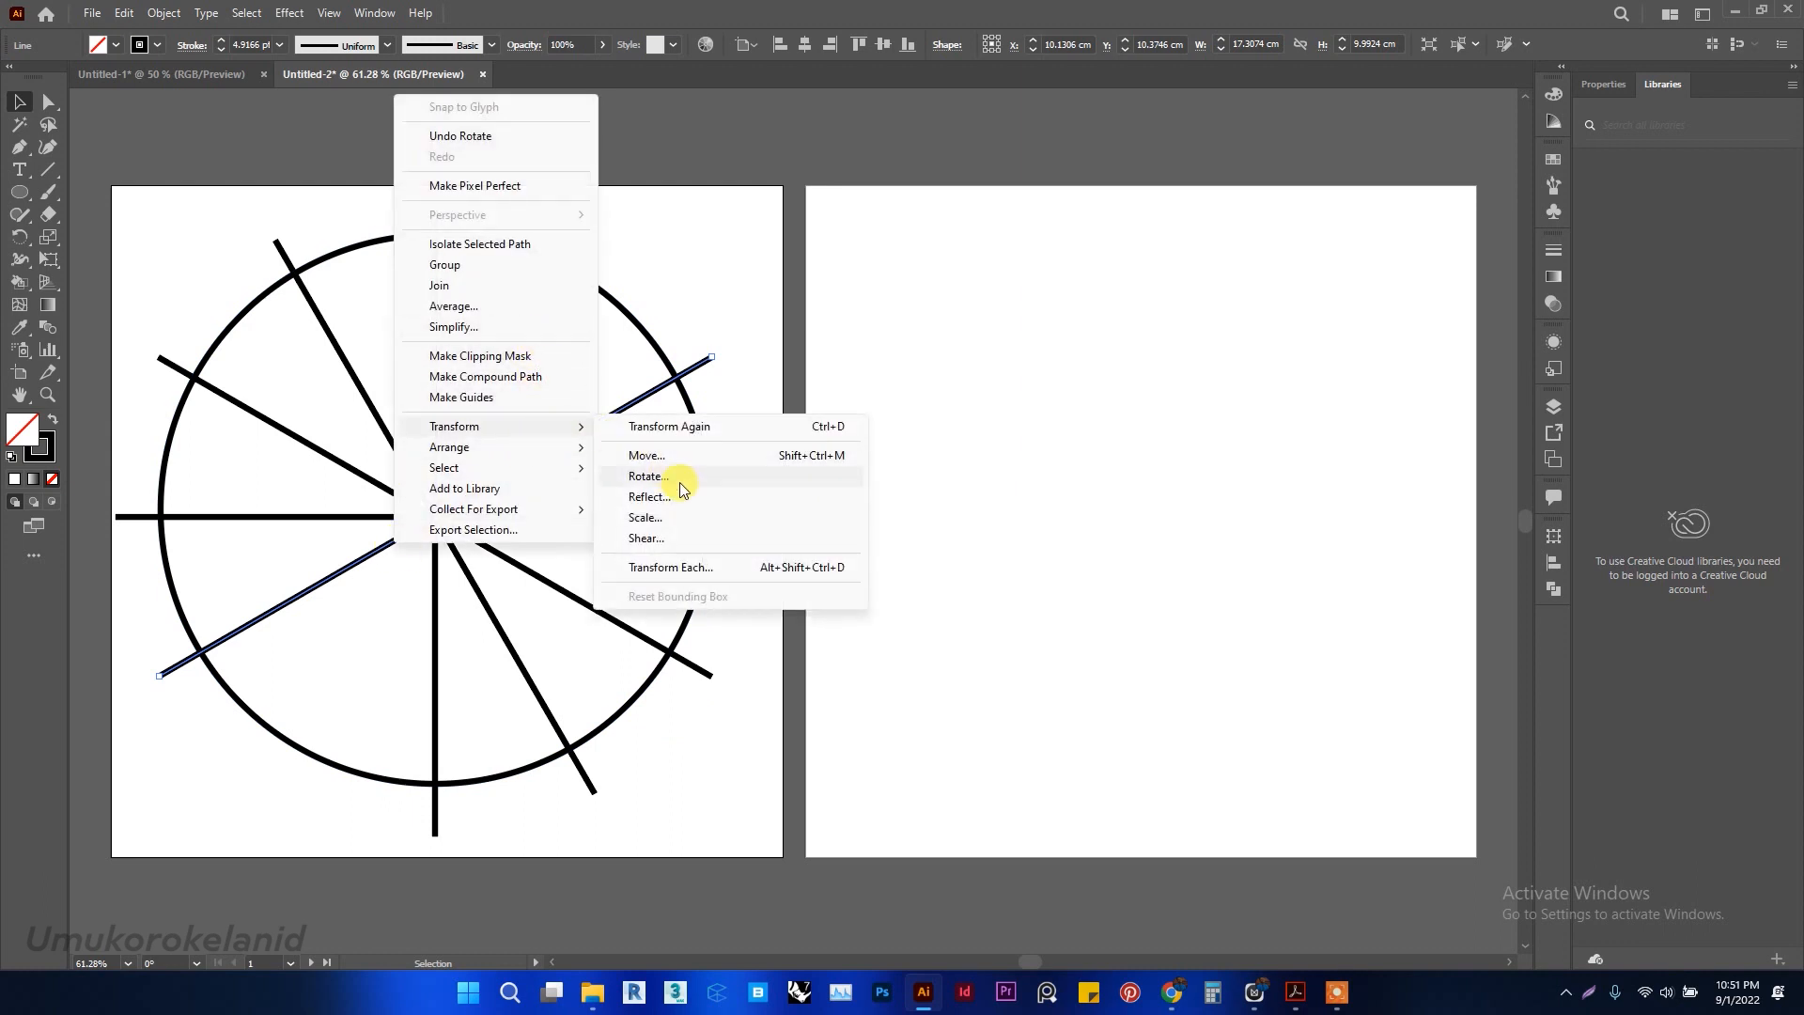
left_click(683, 477)
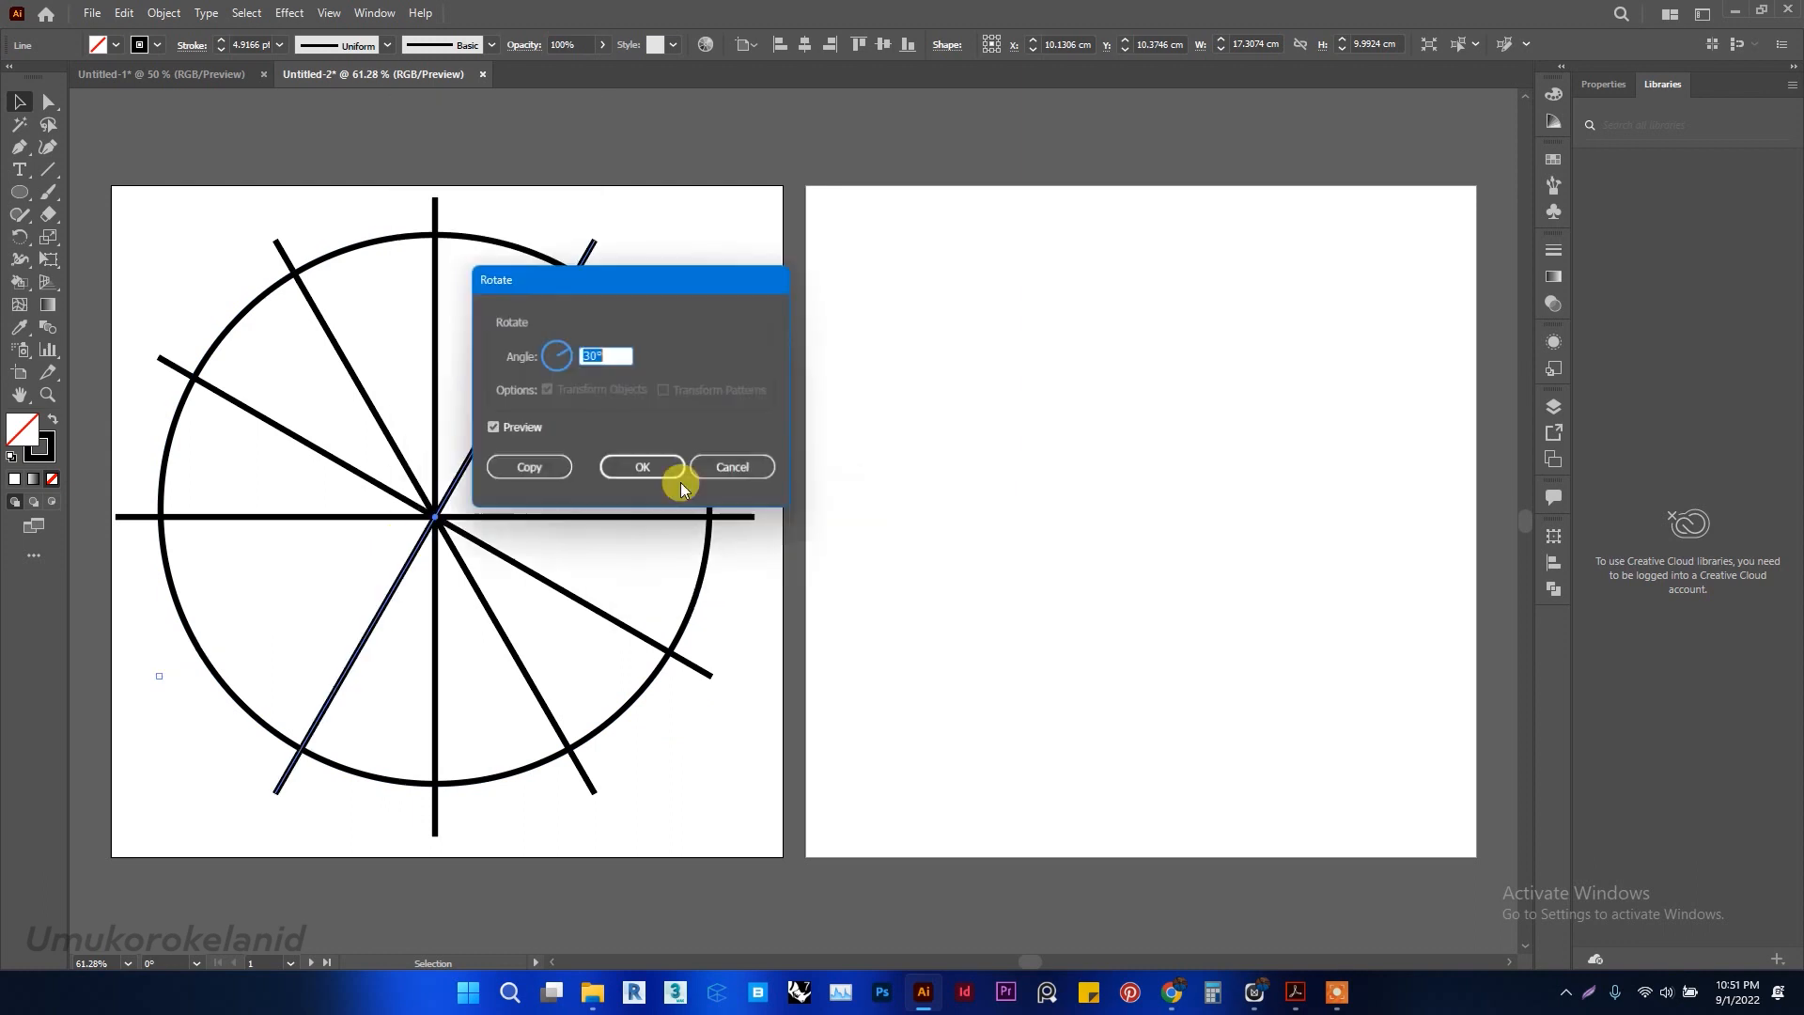
left_click(540, 467)
left_click(641, 273)
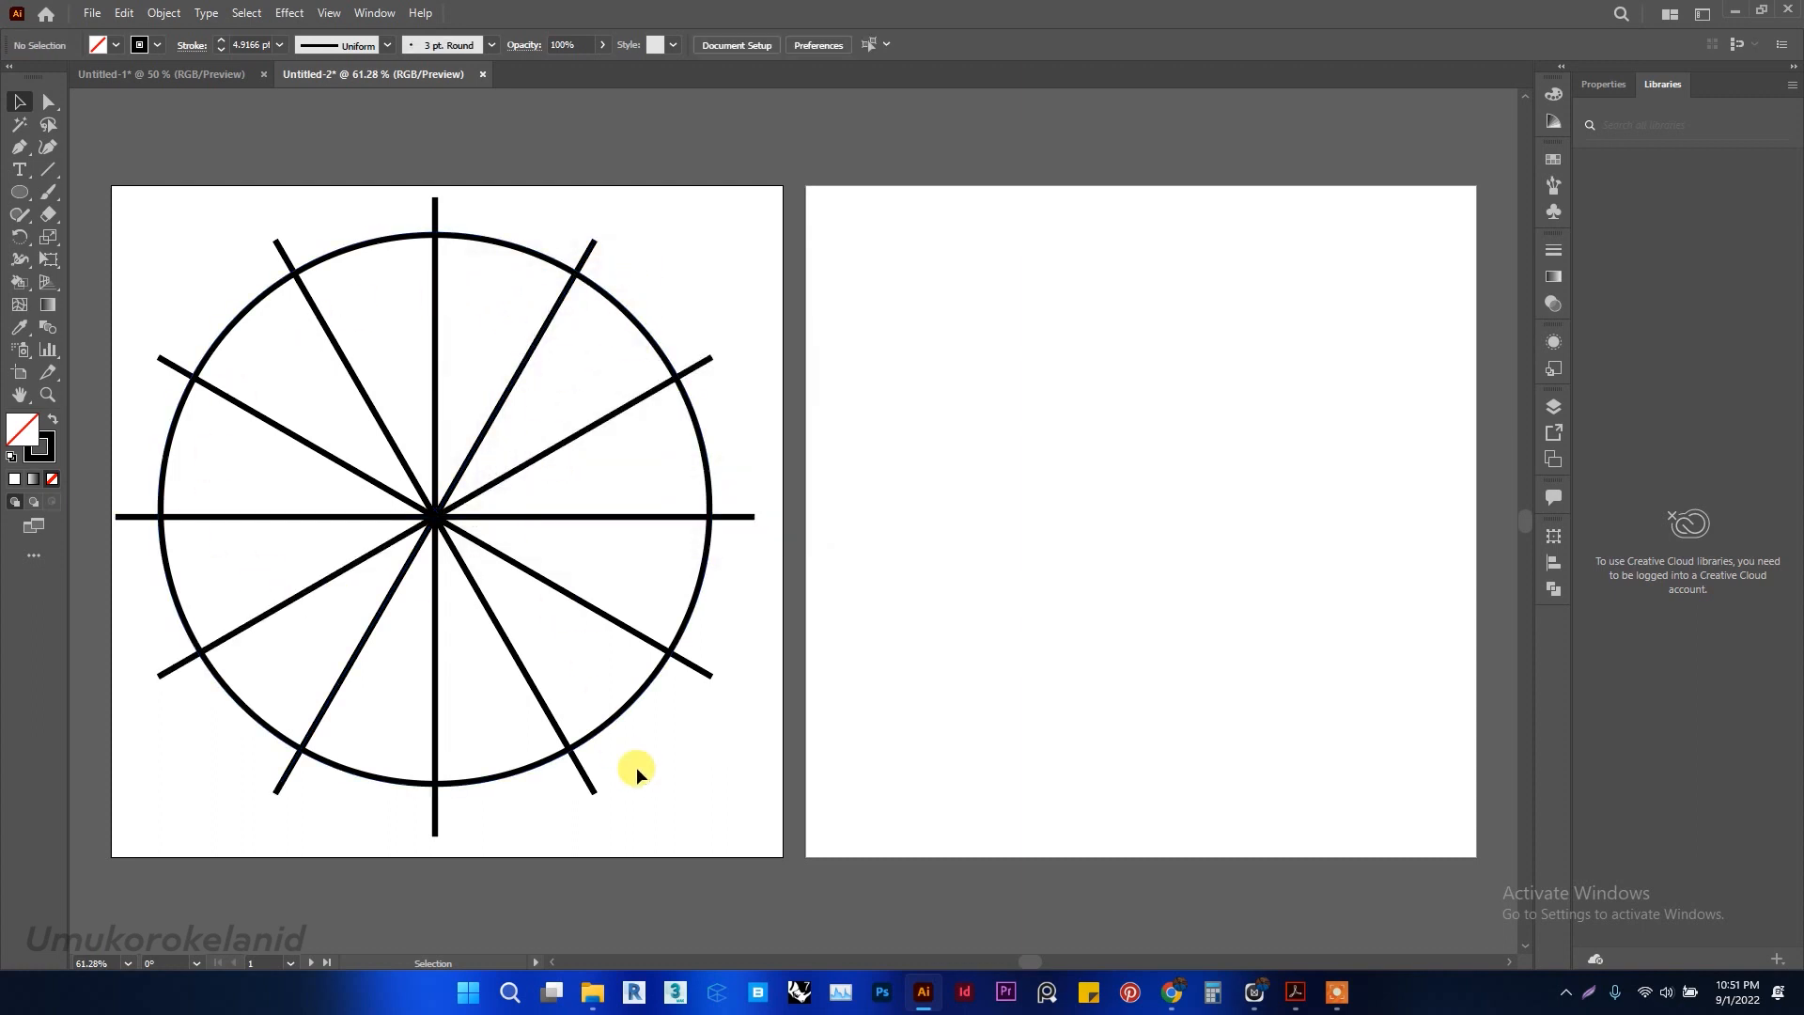
Select the circle with all its lines and move them to the centre of the first artboard
left_click_drag(719, 825, 151, 231)
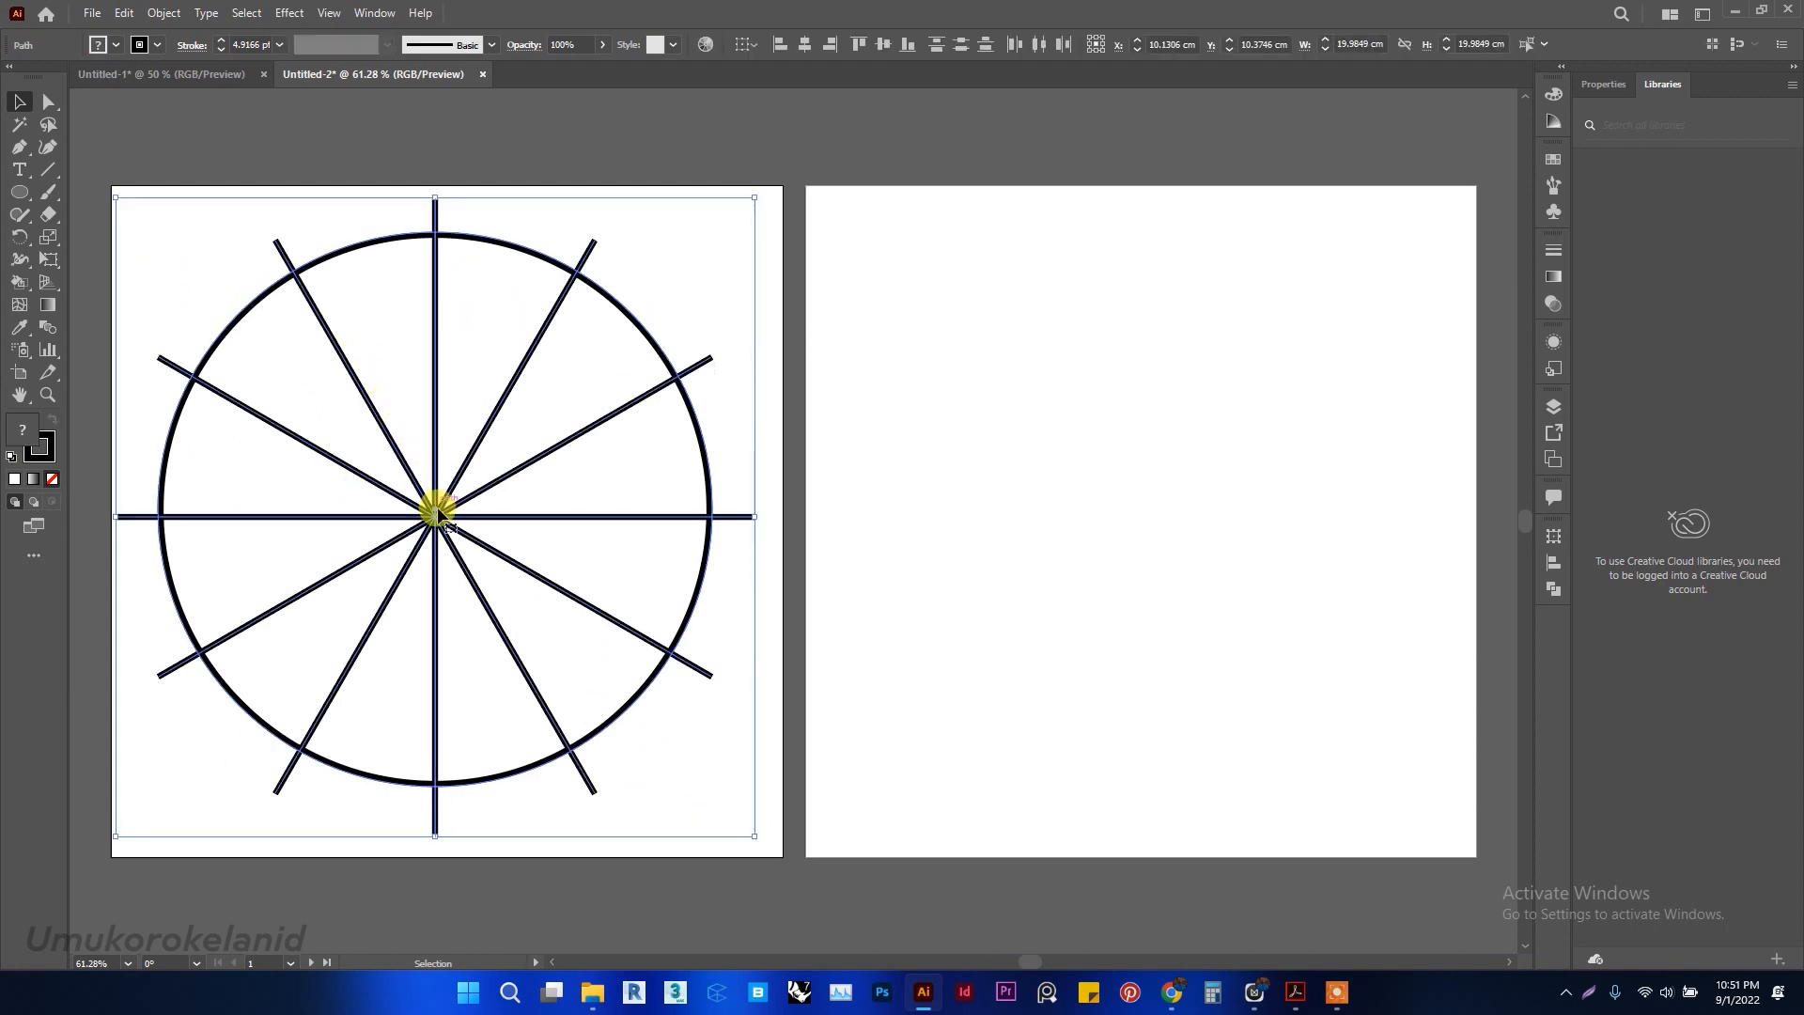
left_click_drag(435, 516, 449, 523)
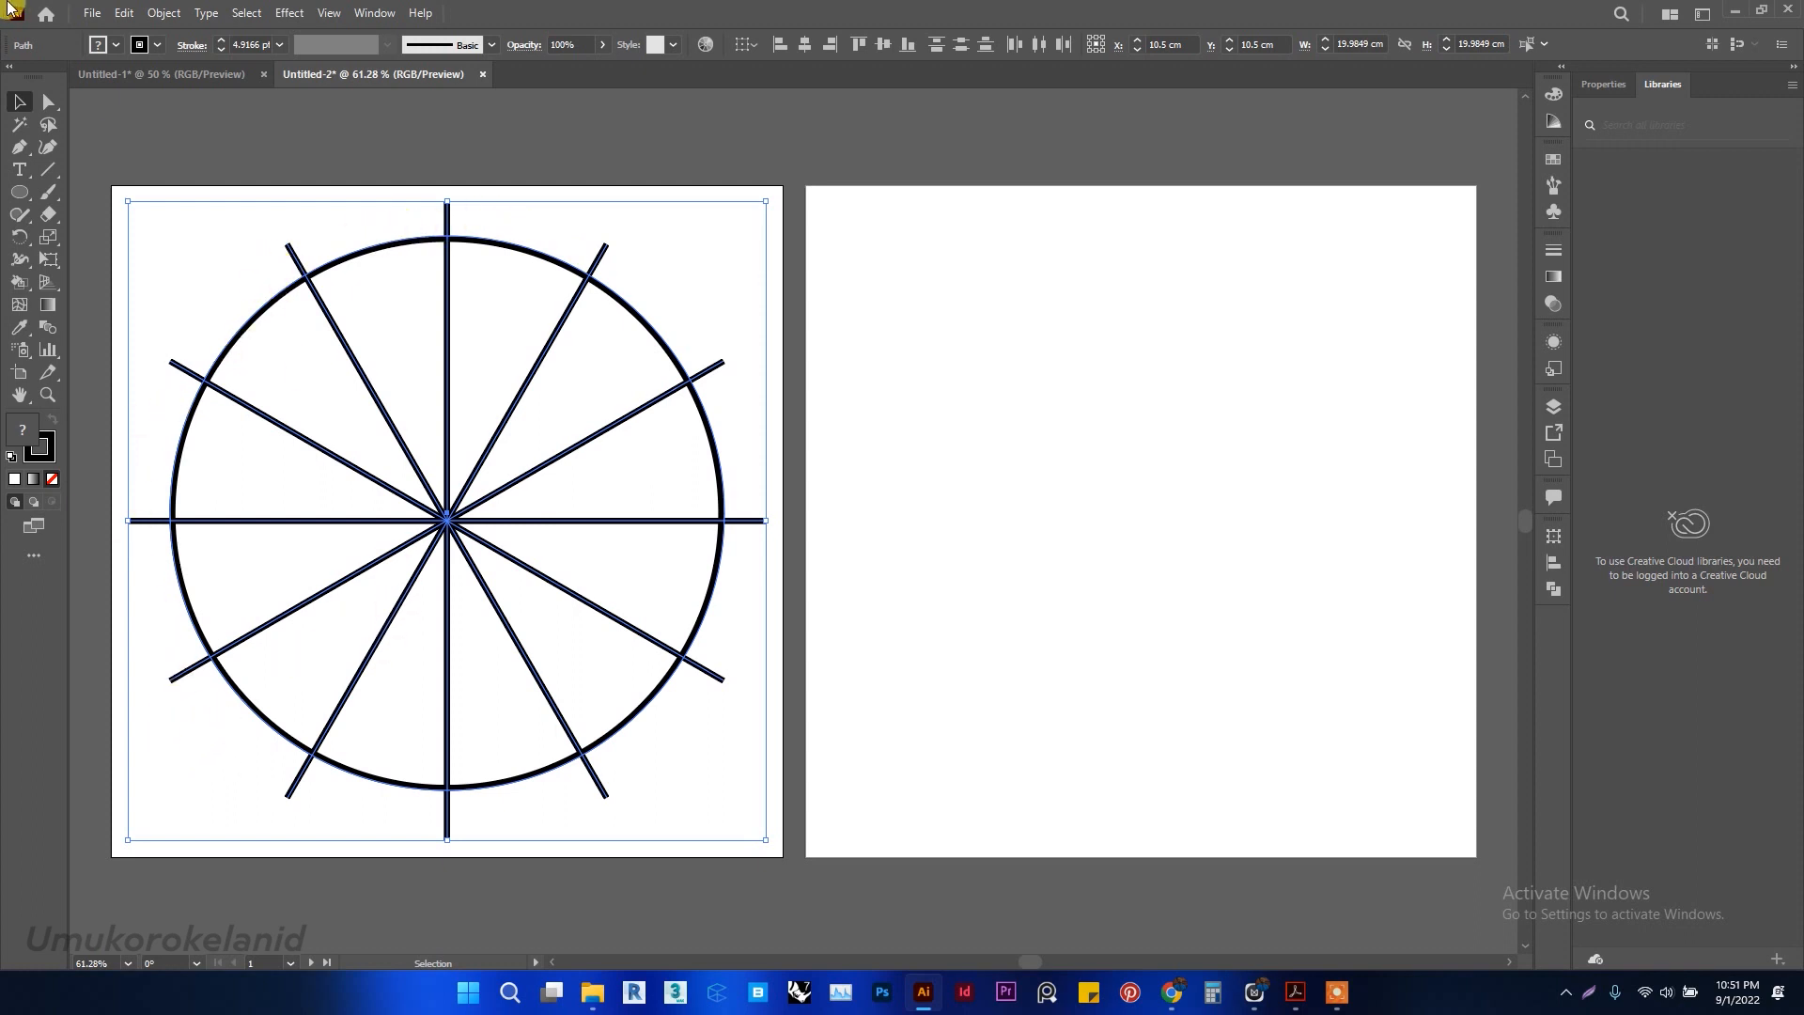
Split the selected circle along all the lines into separate segments with the Pathfinder Divide operation
left_click(372, 13)
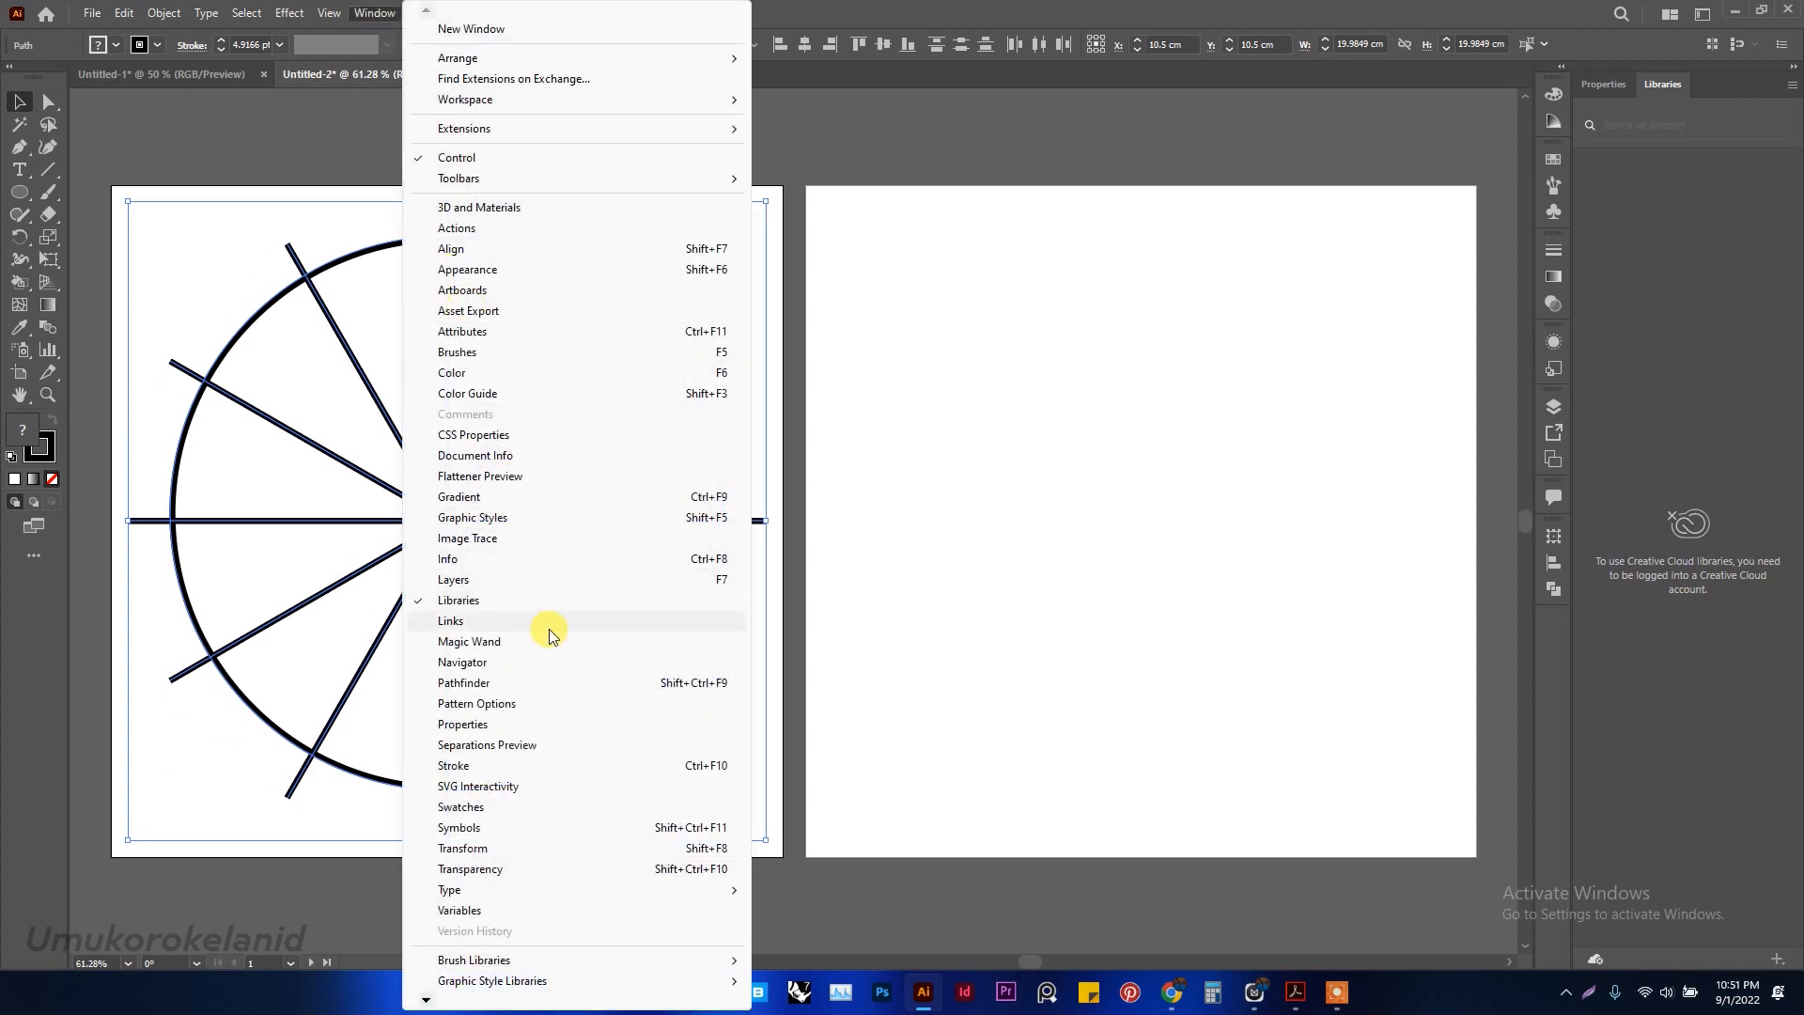
left_click(561, 683)
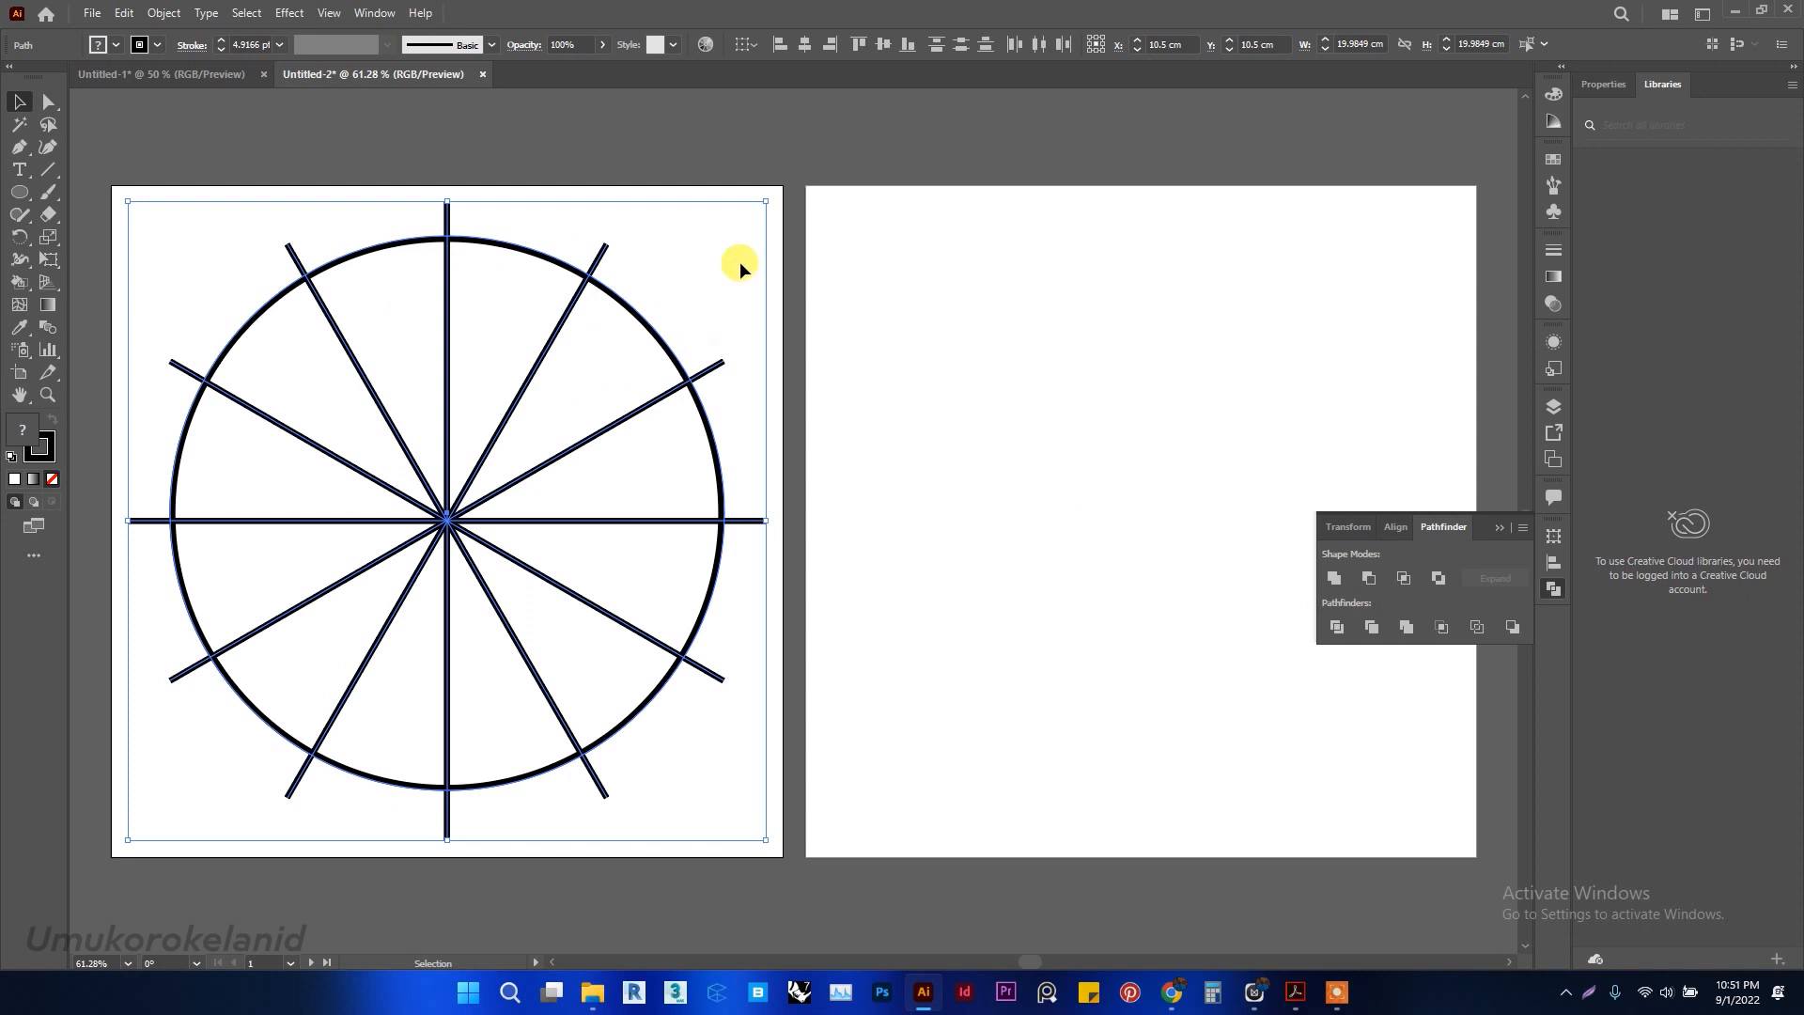
mouse_move(836, 114)
left_mouse_down()
mouse_move(535, 470)
mouse_move(106, 865)
left_mouse_up()
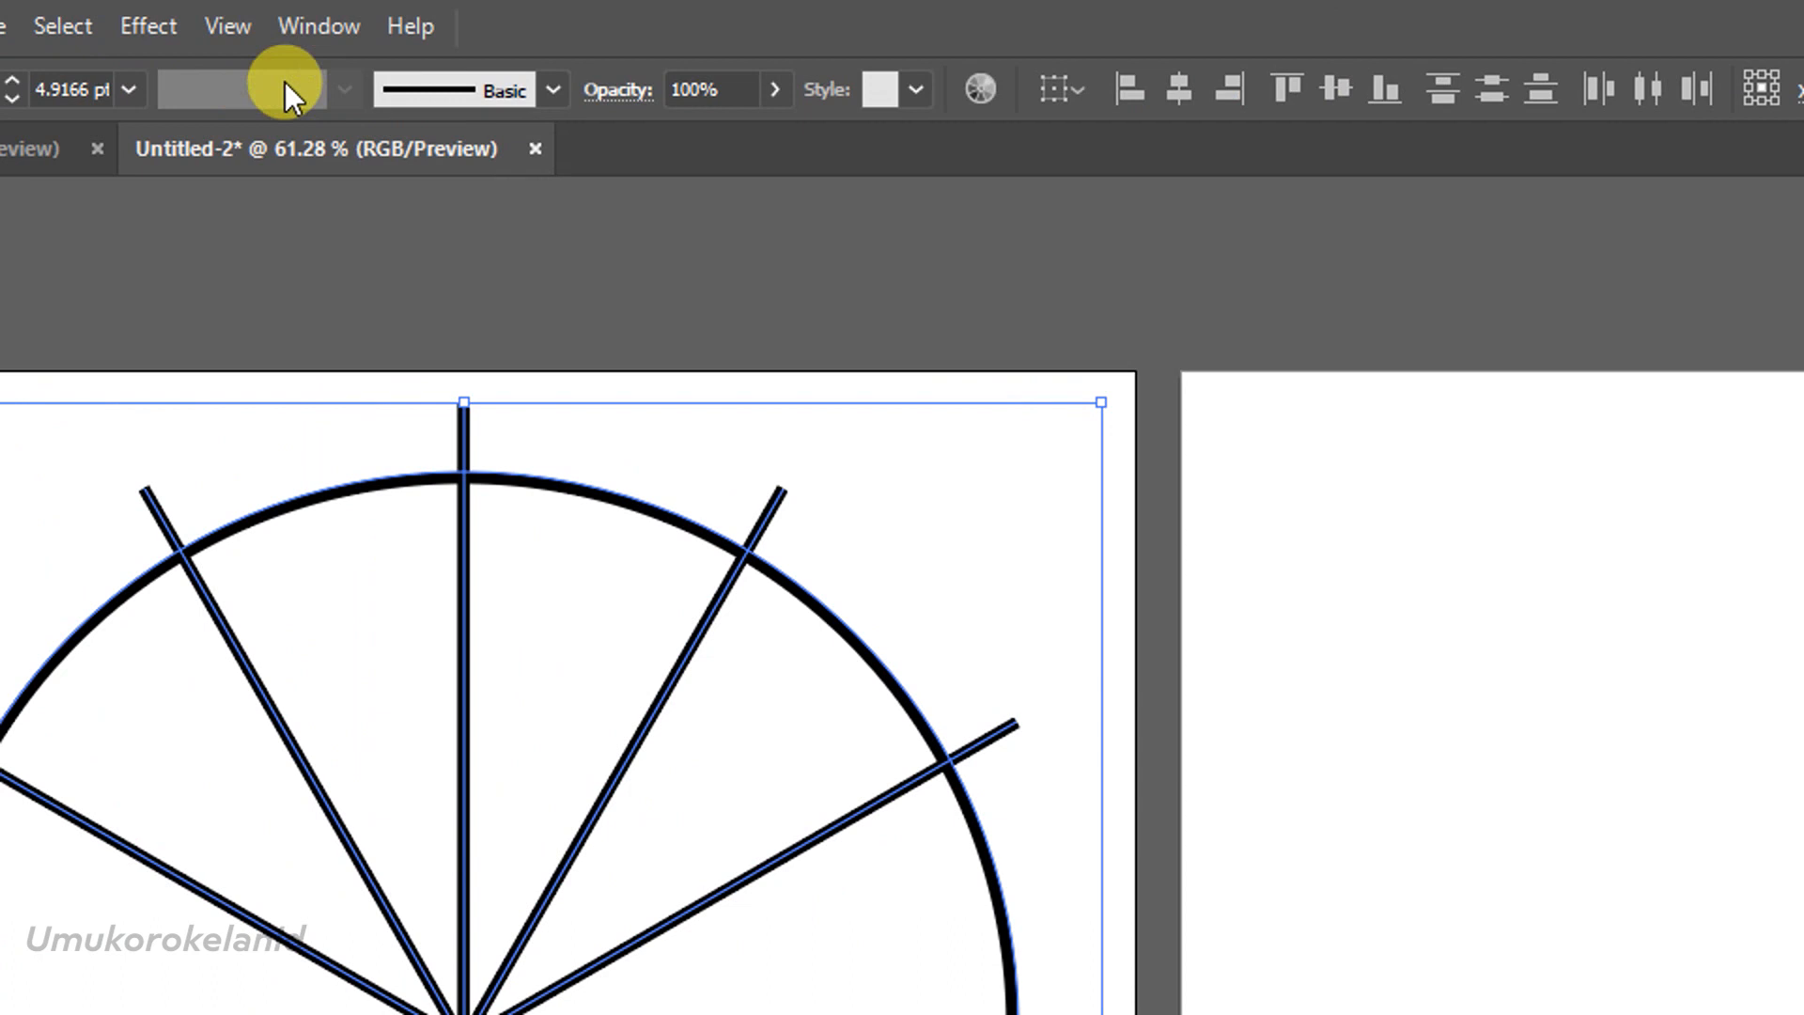
left_click(323, 30)
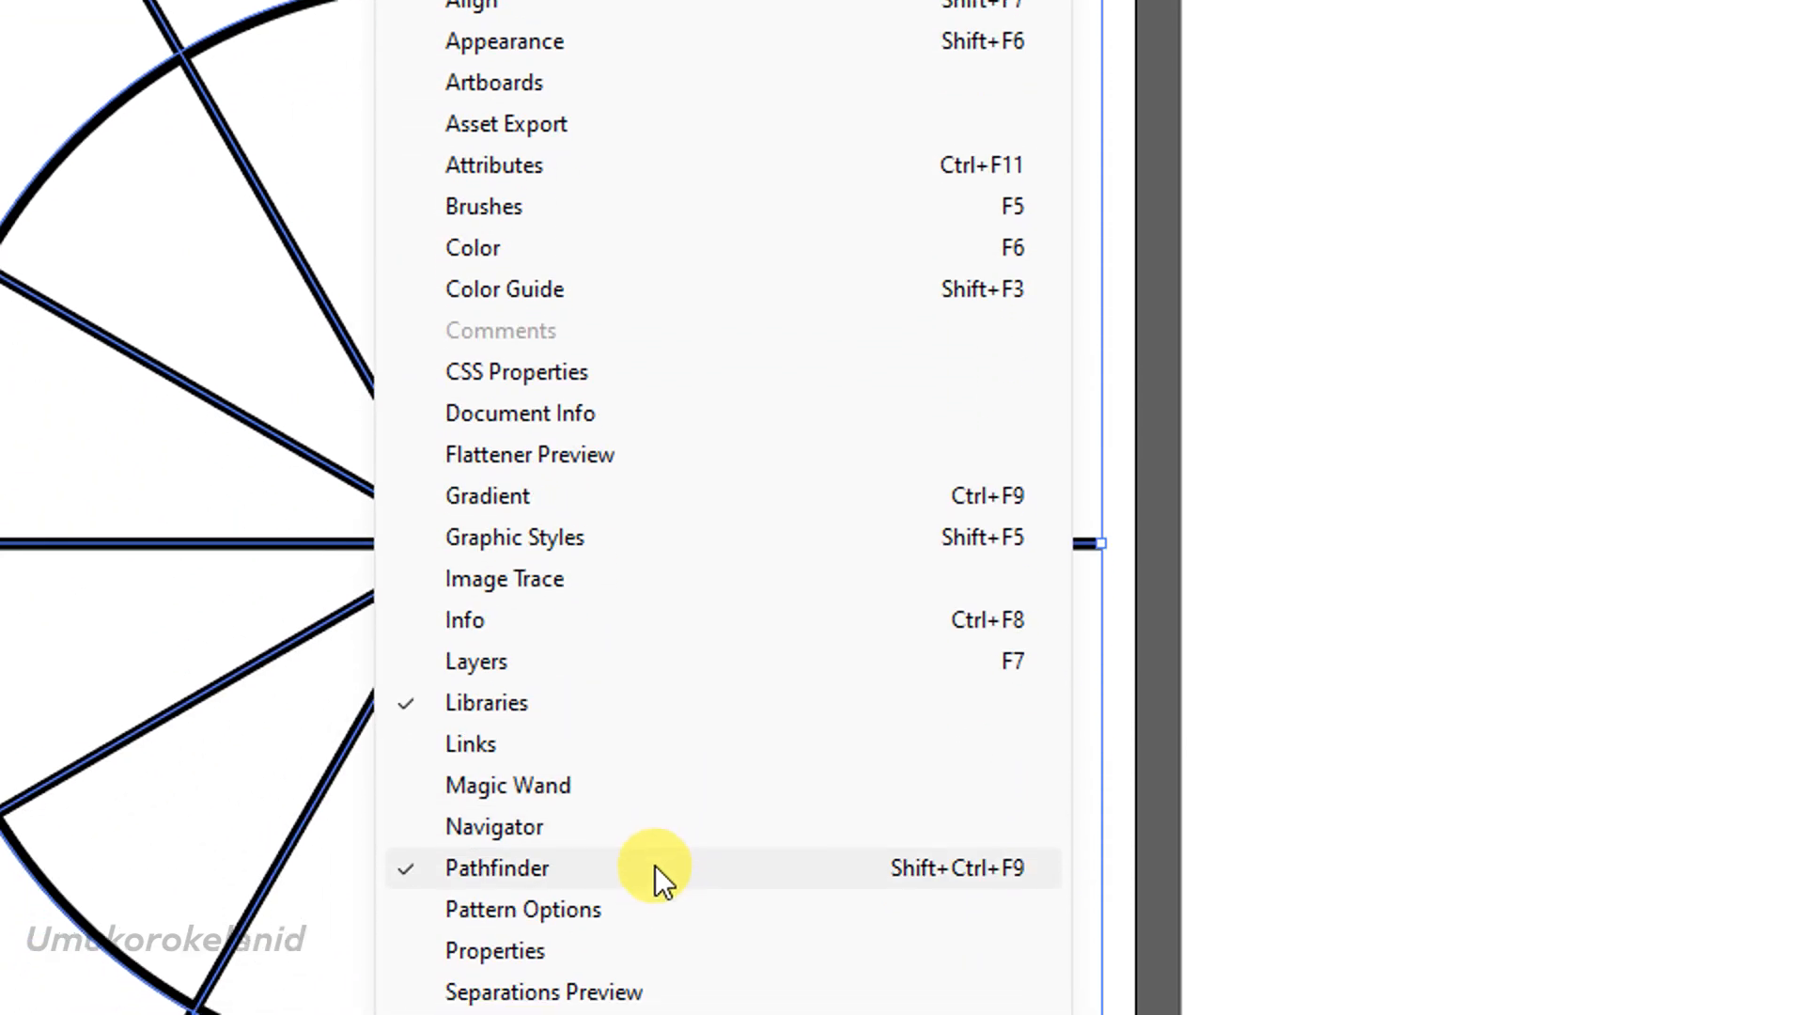
left_click(652, 937)
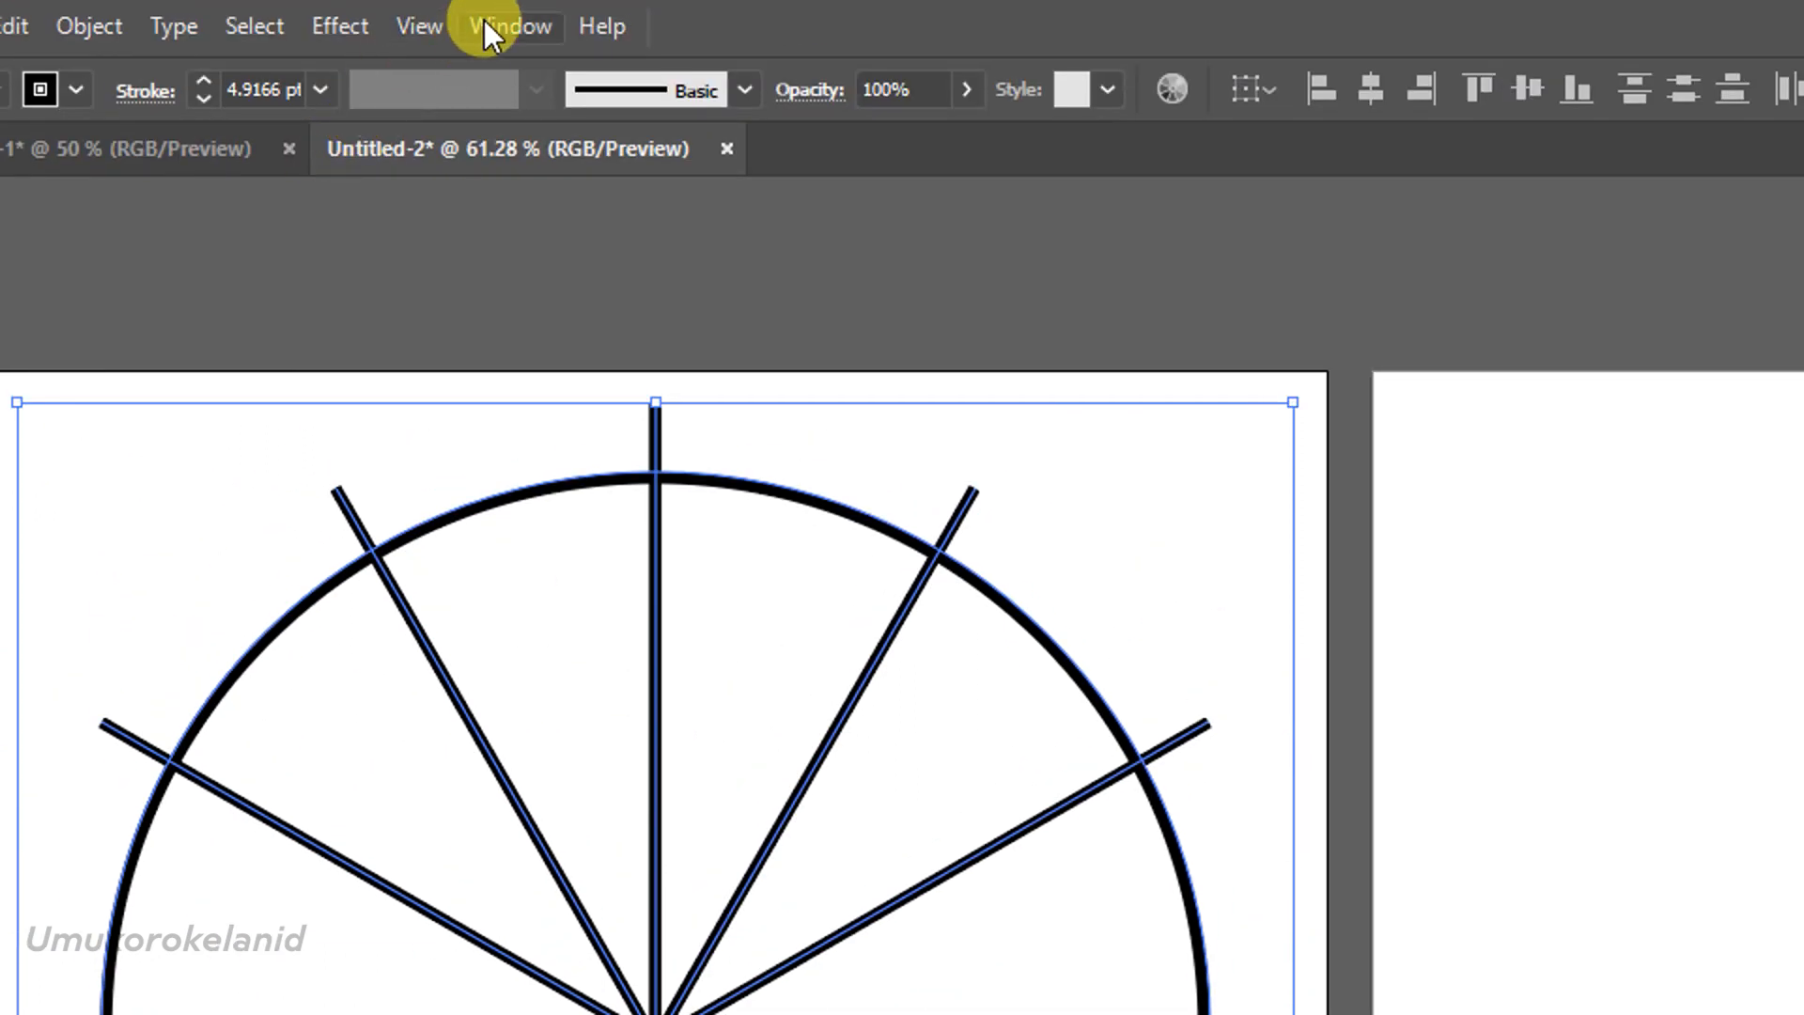
left_click(485, 23)
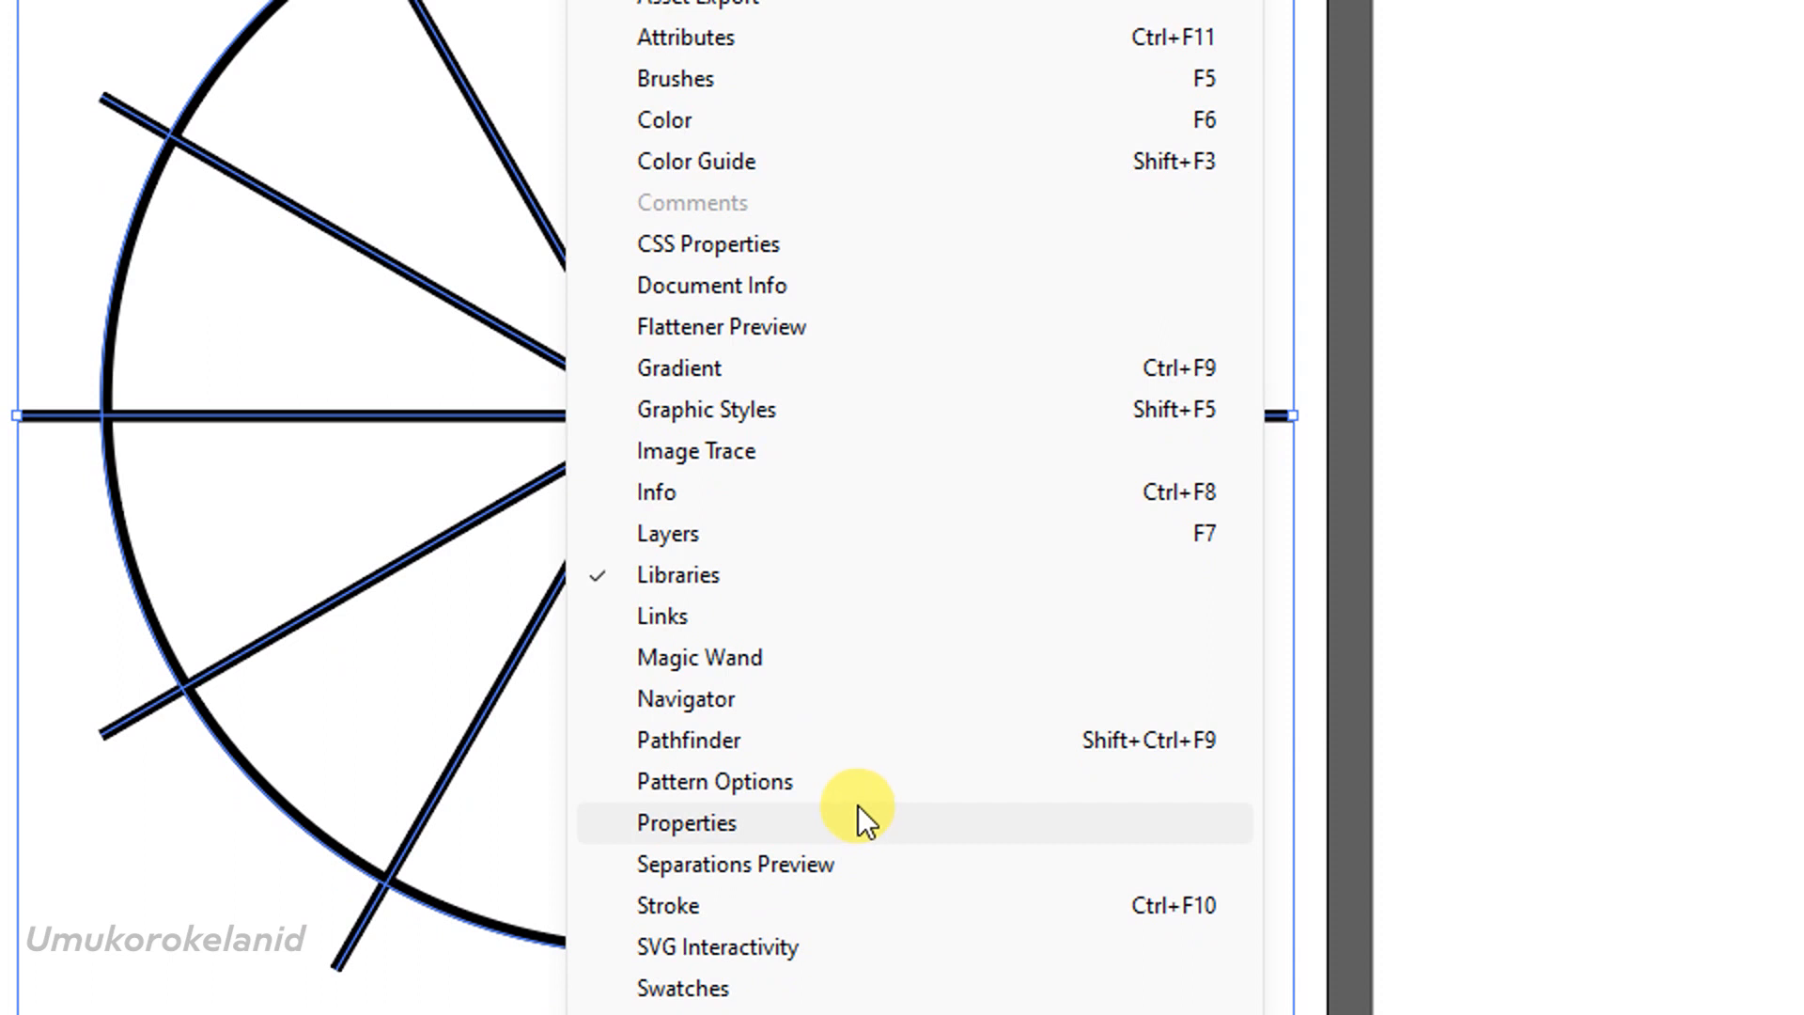
left_click(839, 742)
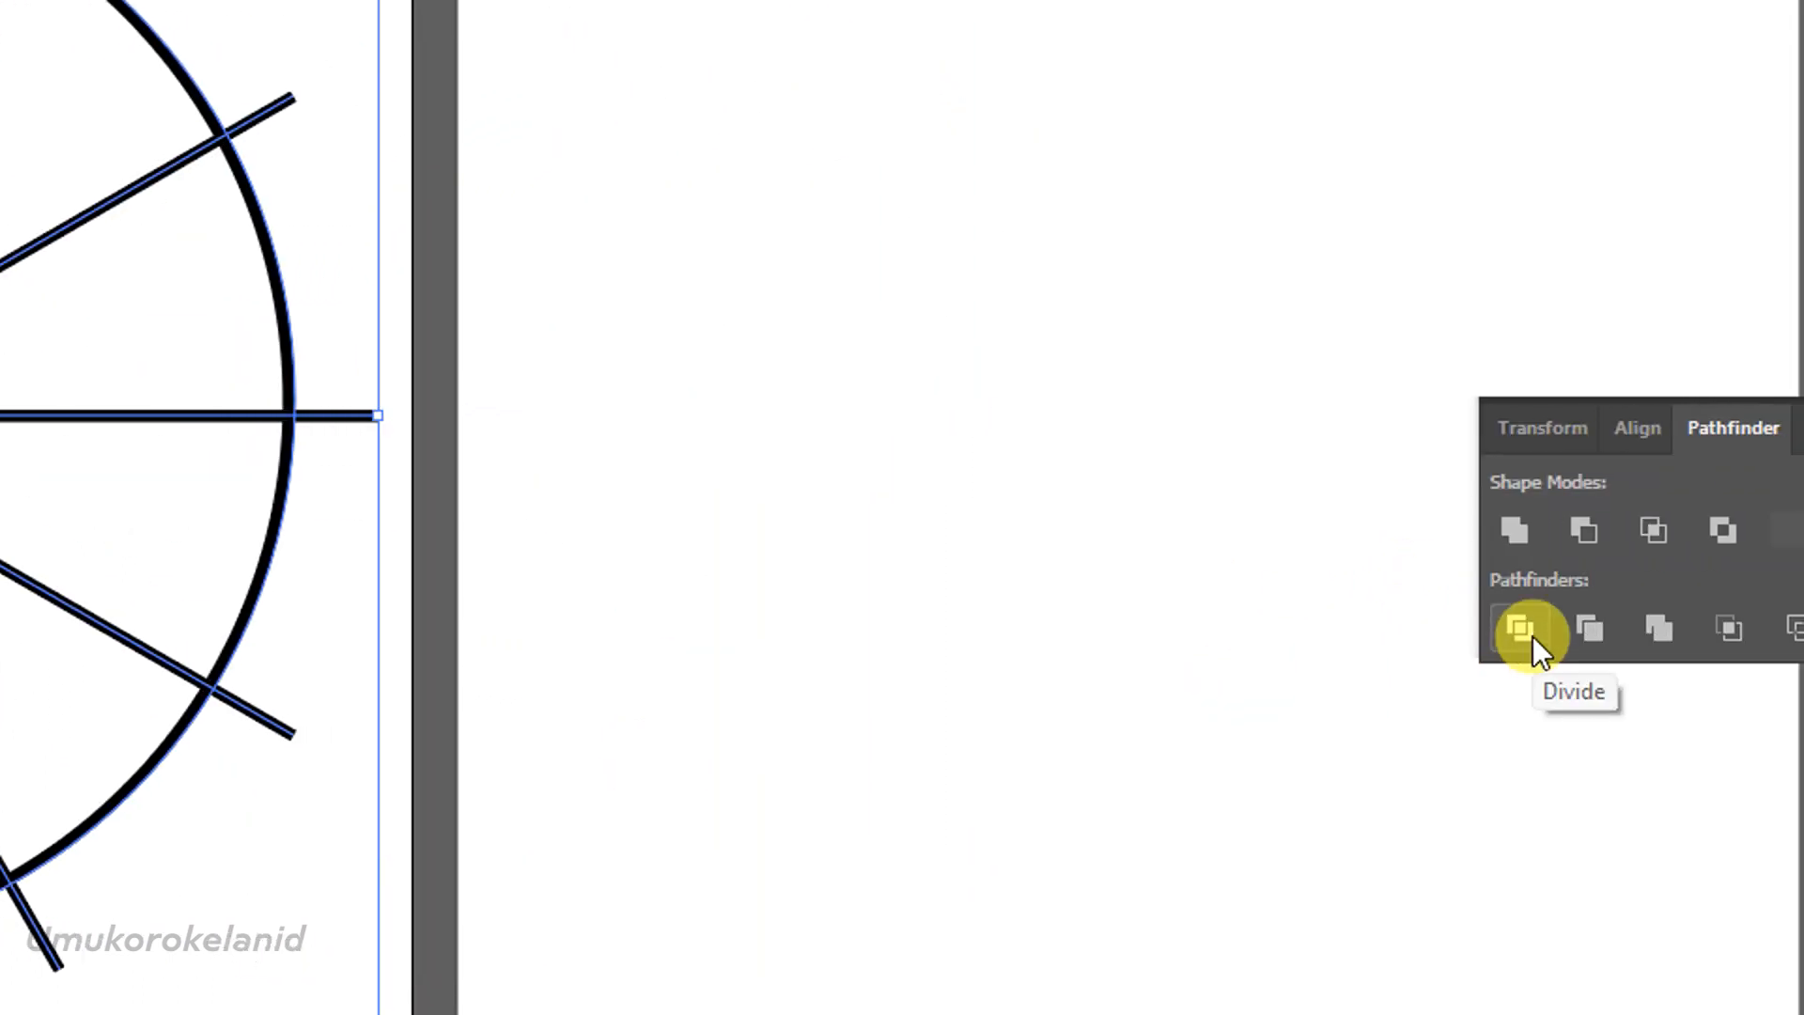
left_click(1520, 627)
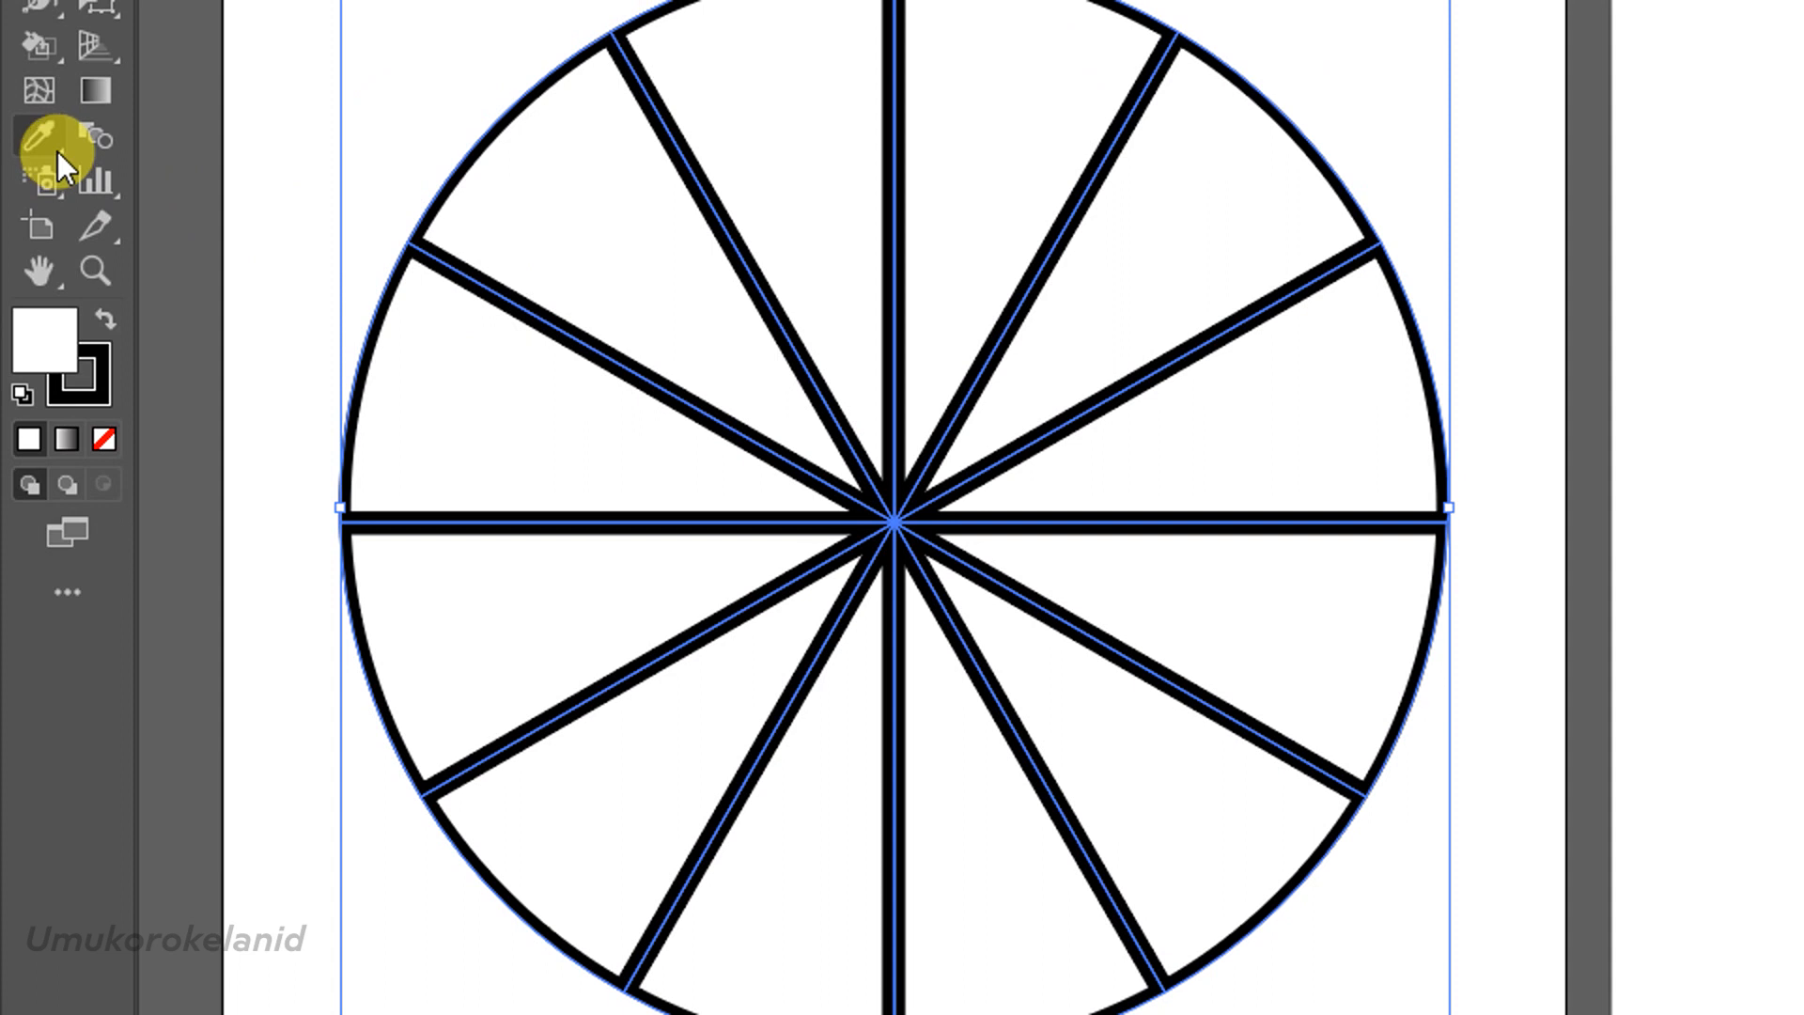
Convert the divided circle into a Live Paint group with the Live Paint Bucket, accepting the possible loss of complex appearance attributes
left_click(42, 154)
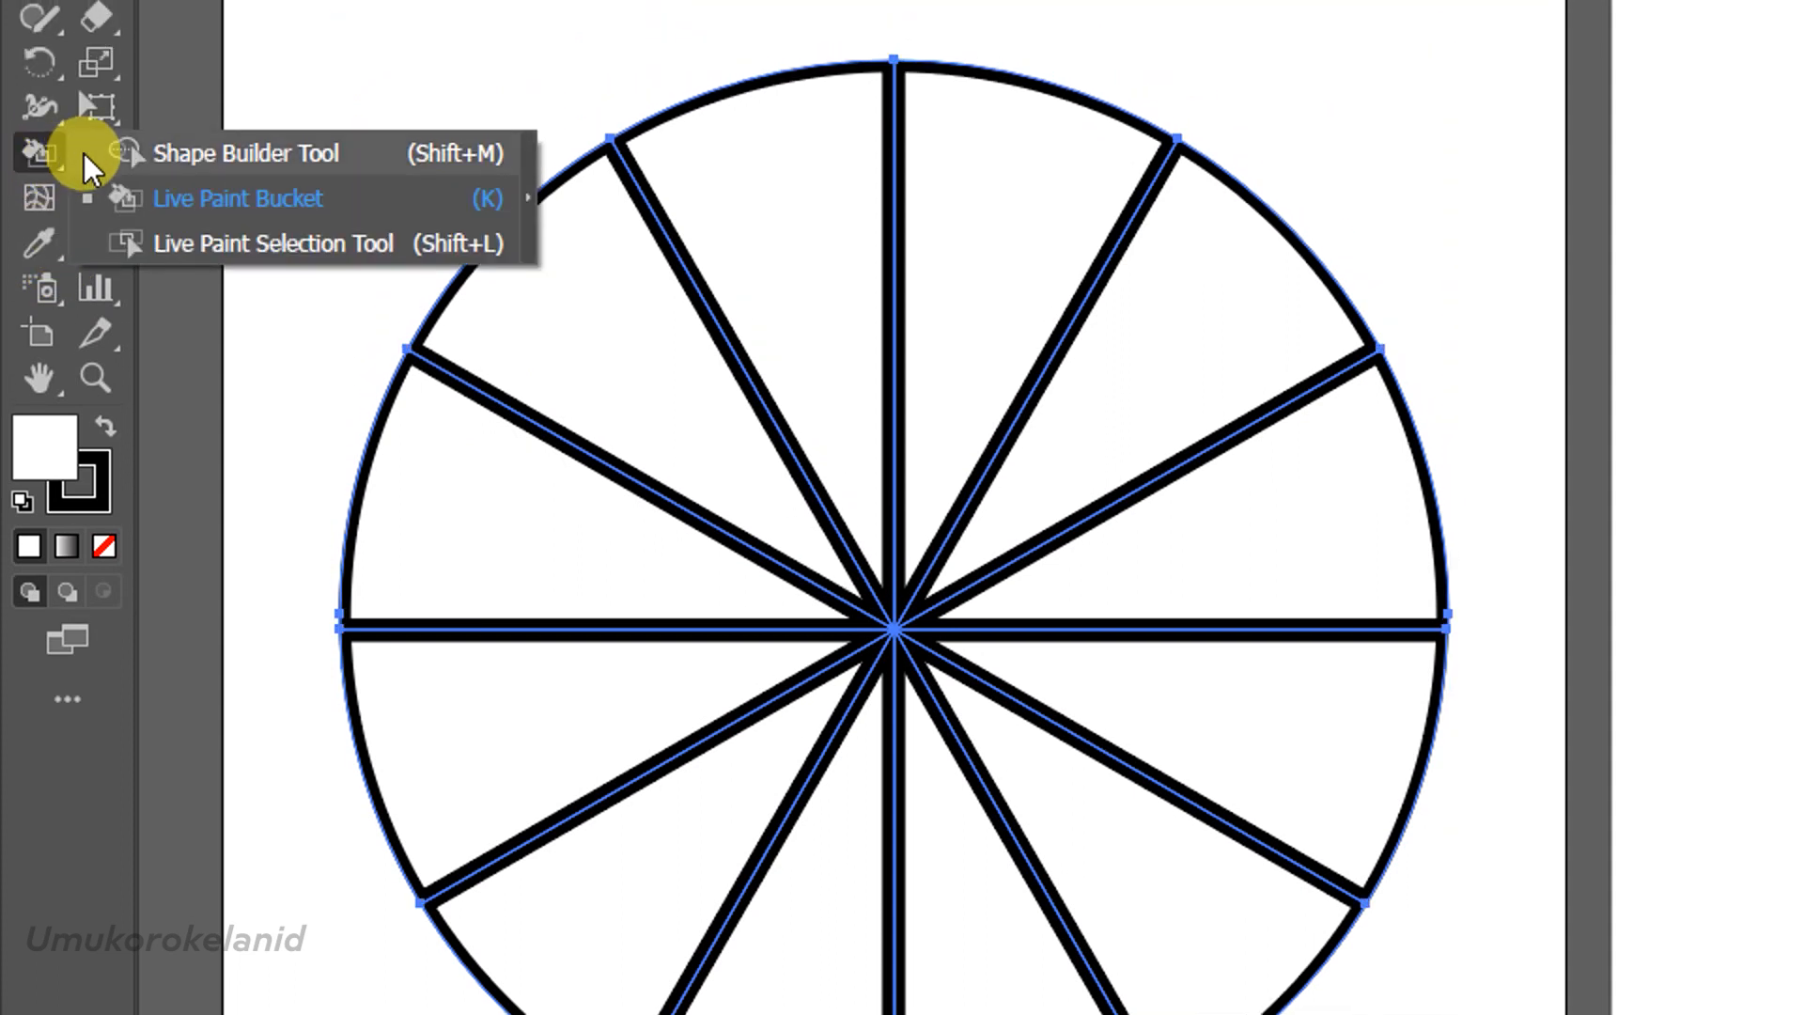
left_click(98, 154)
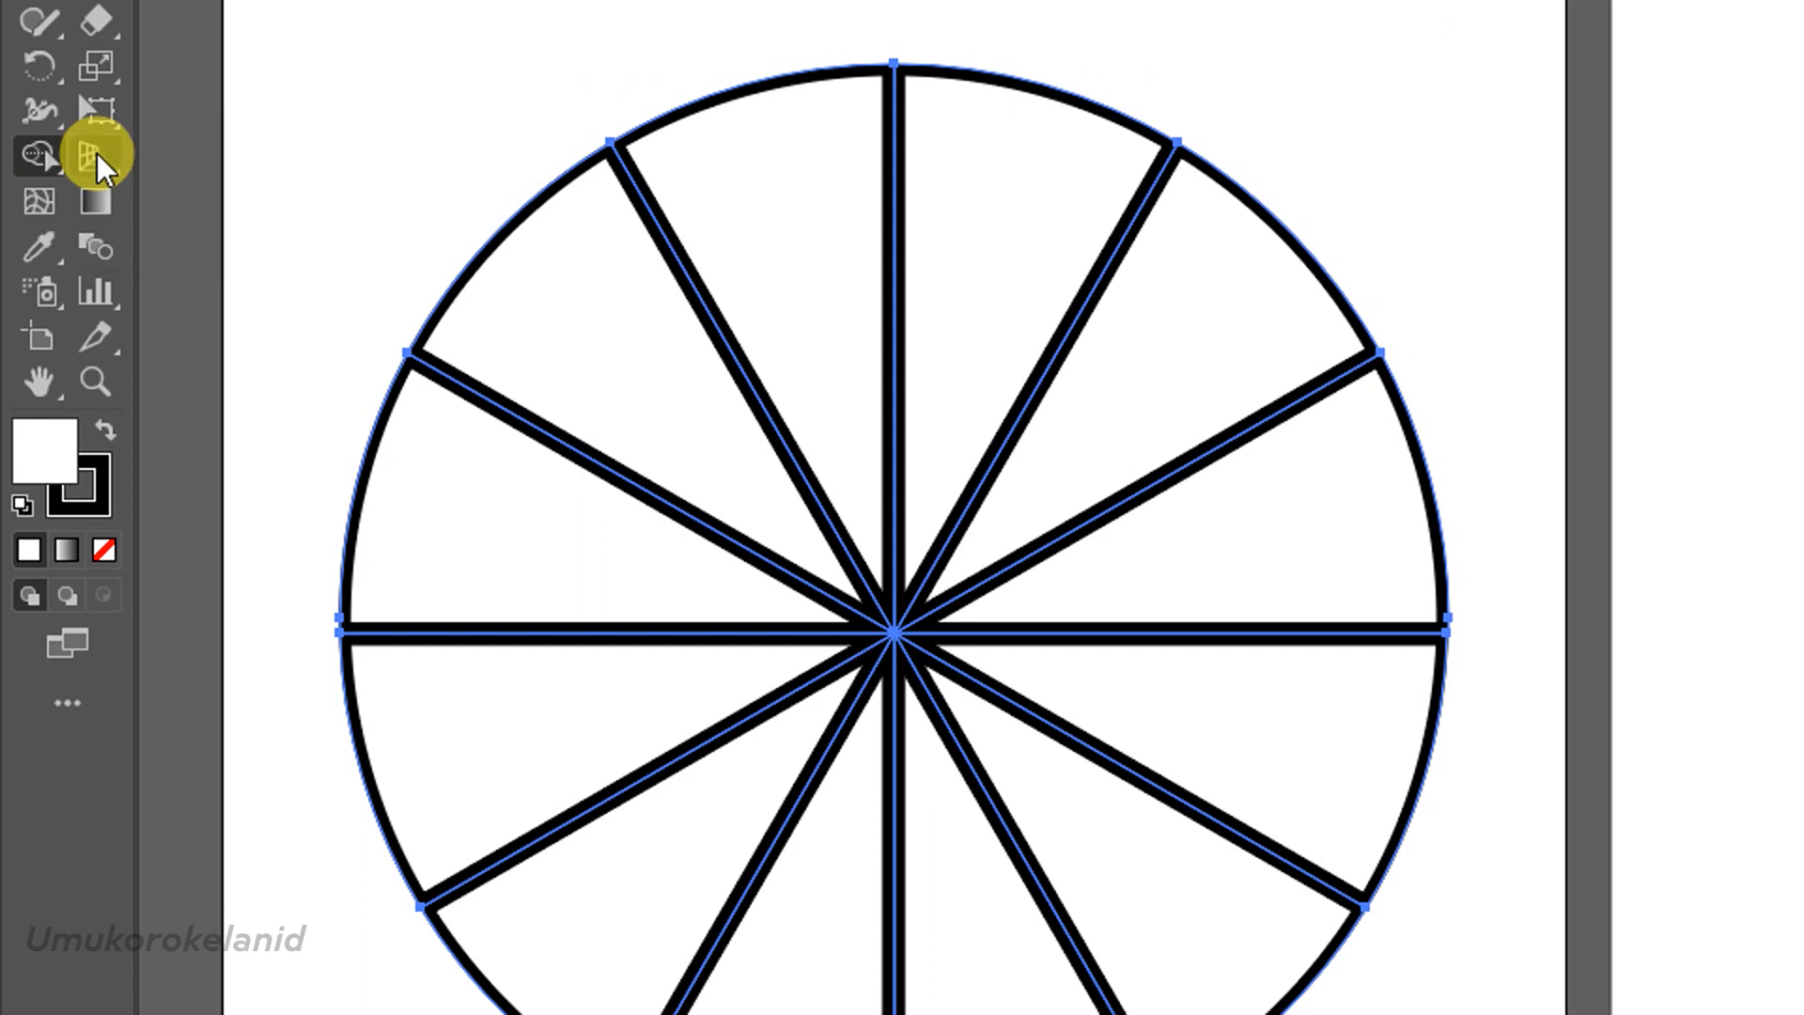
left_click(58, 169)
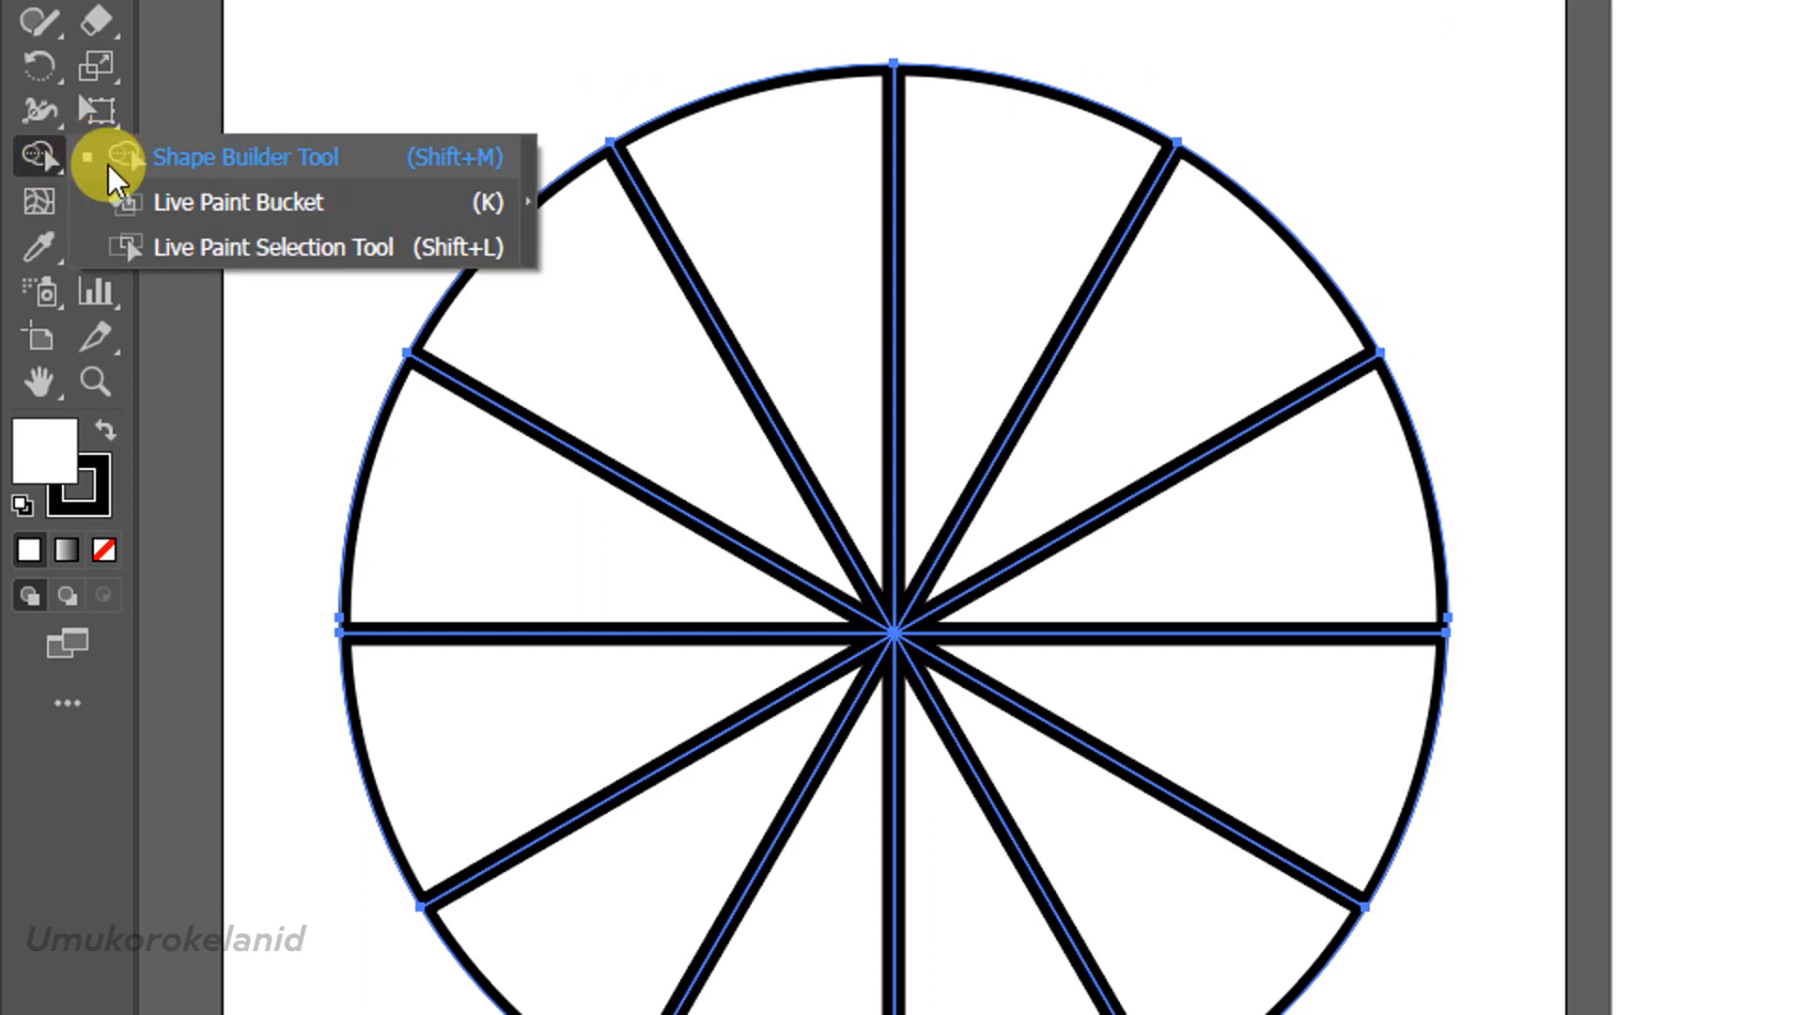
left_click(169, 194)
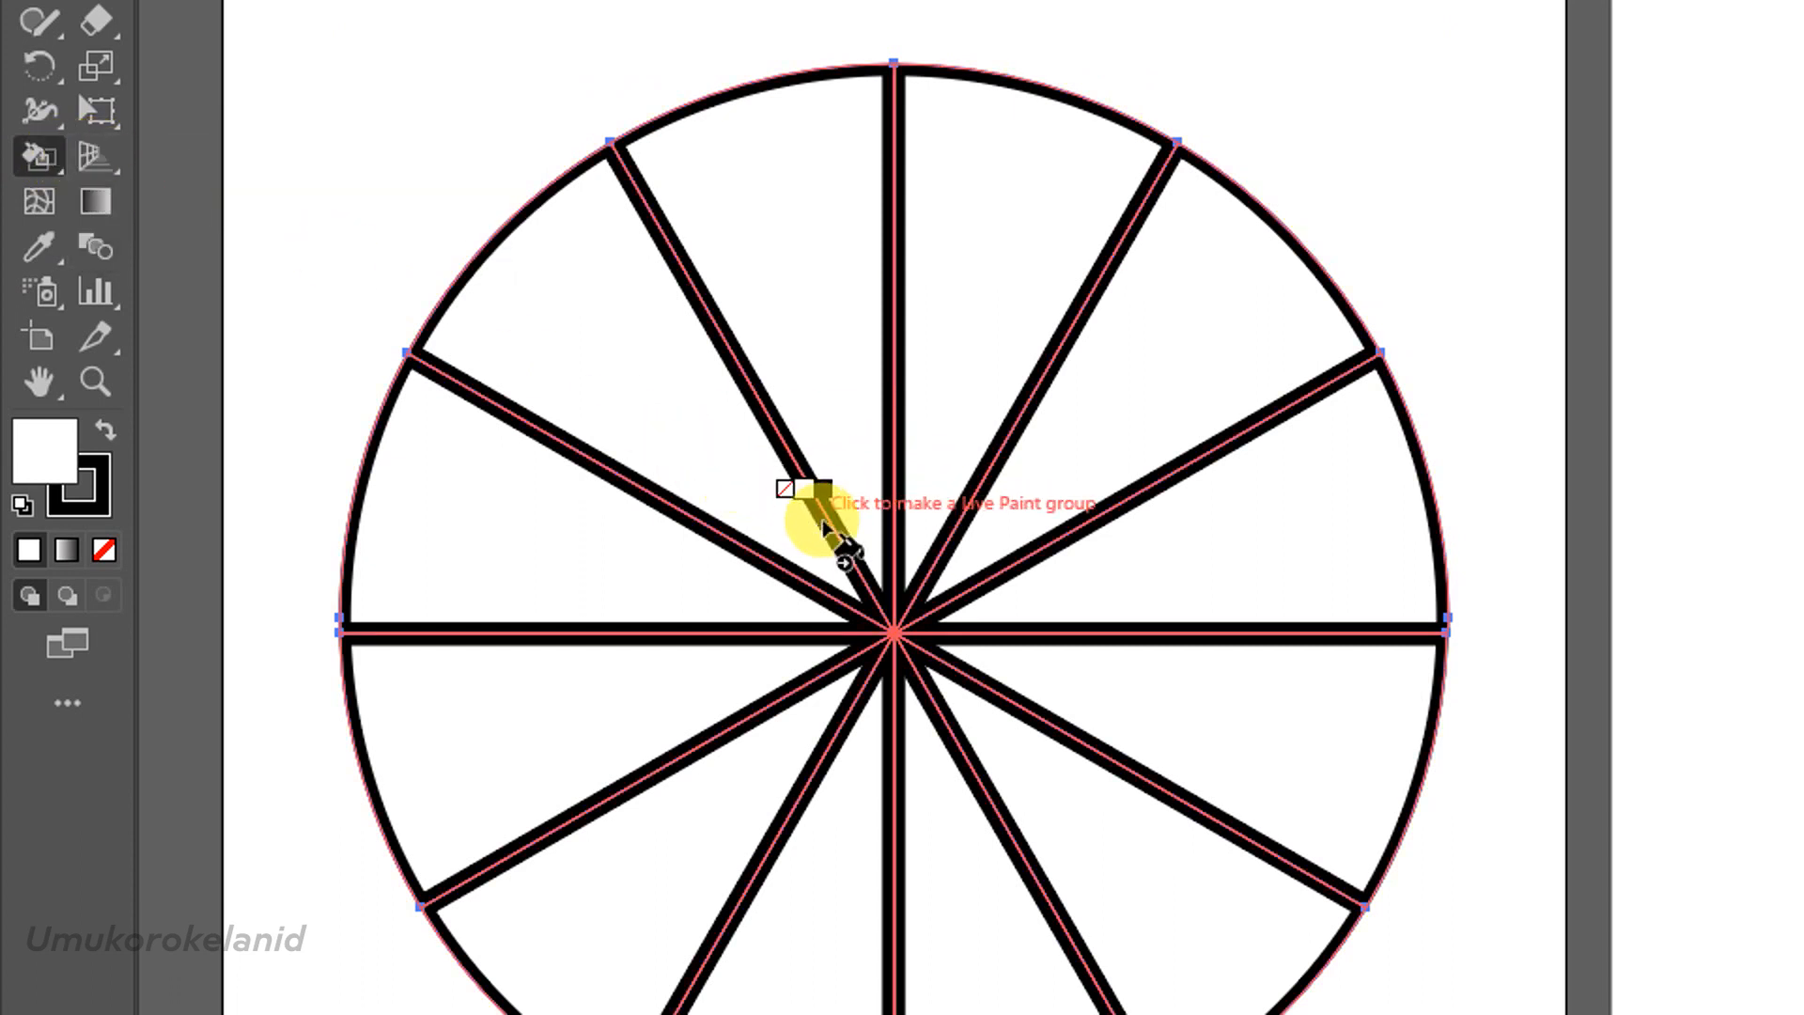
left_click(940, 590)
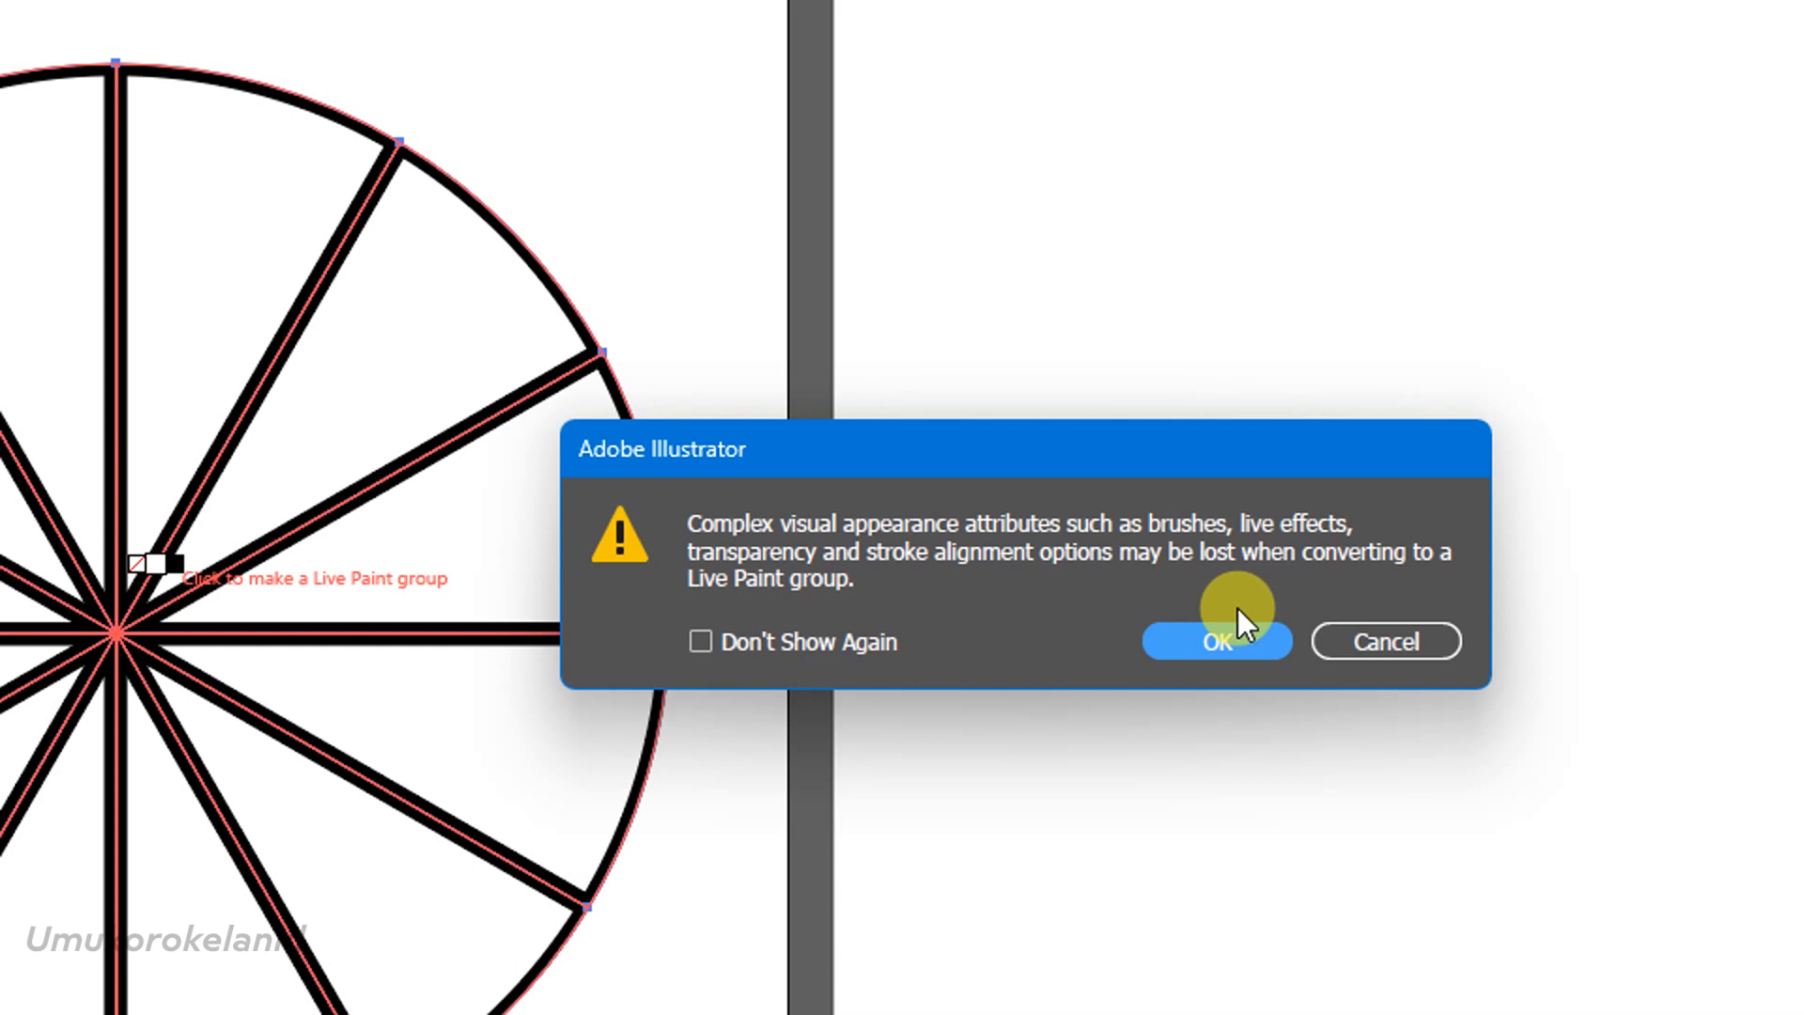
left_click(1254, 628)
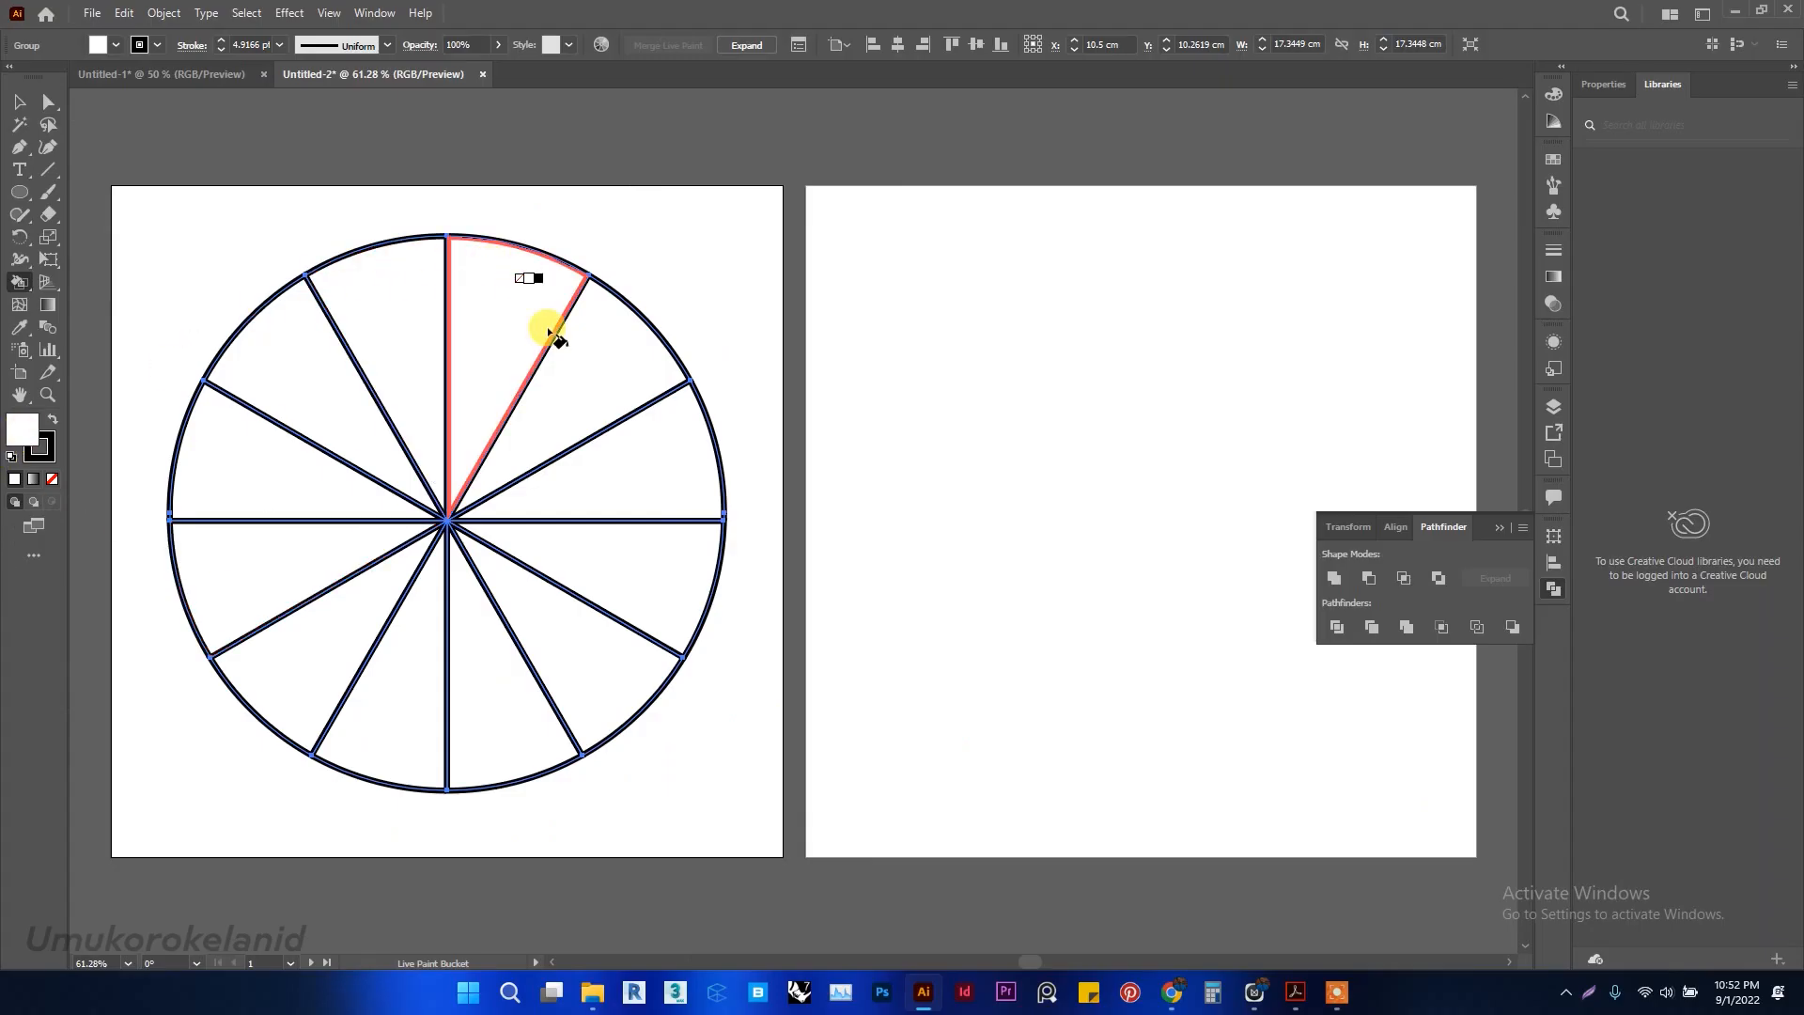
Open the Color Picker for the fill and compare its hue, saturation and brightness modes, ending on brightness
double_click(24, 434)
left_click_drag(1361, 229, 1035, 235)
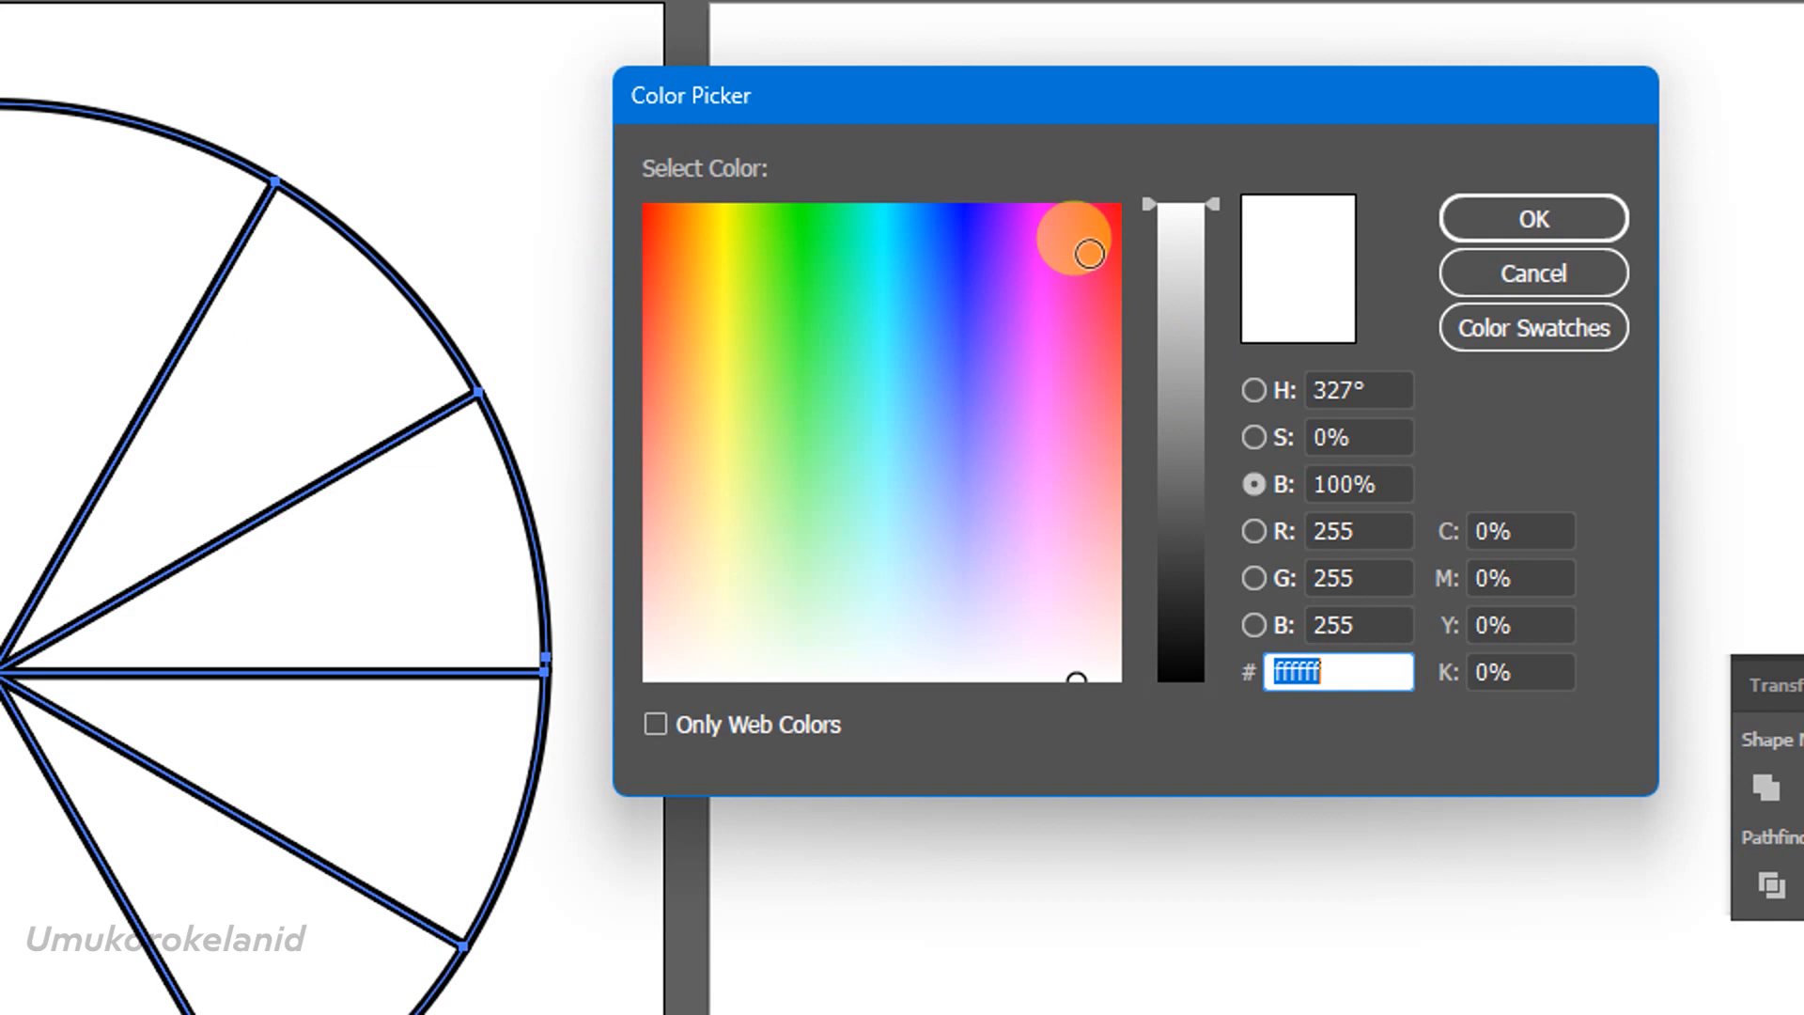
left_click(1253, 387)
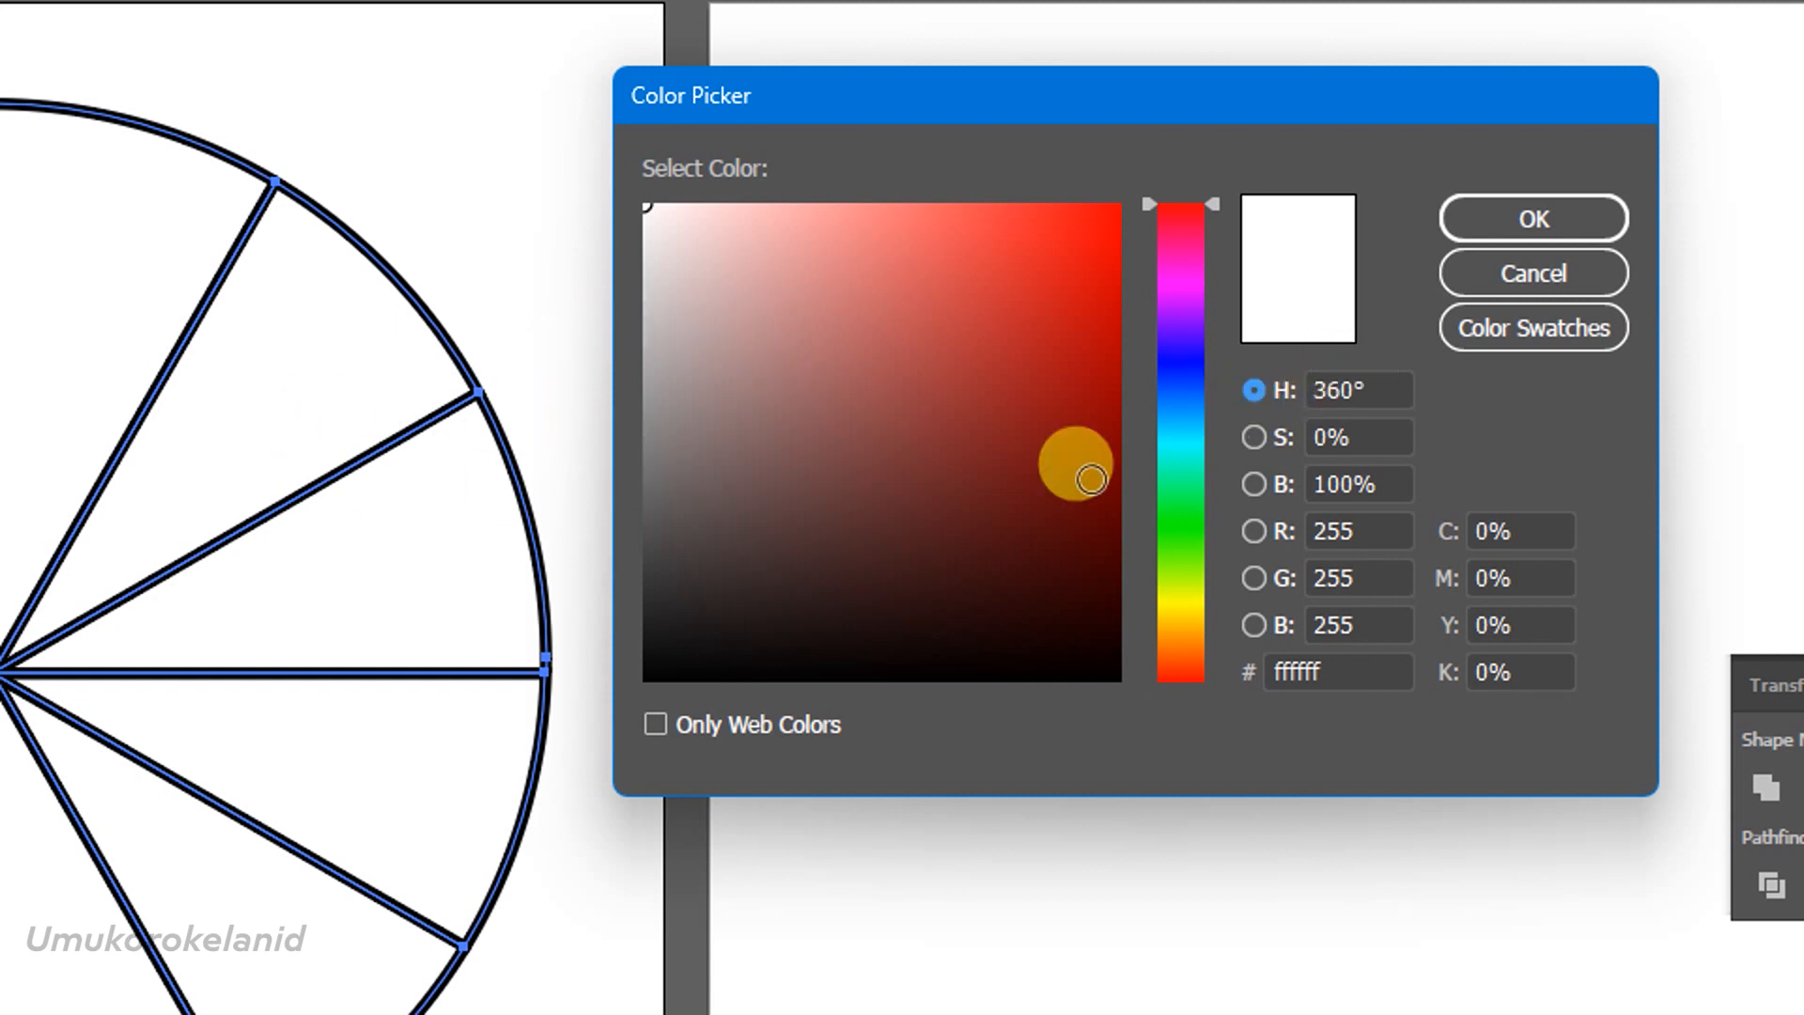
left_click(1261, 436)
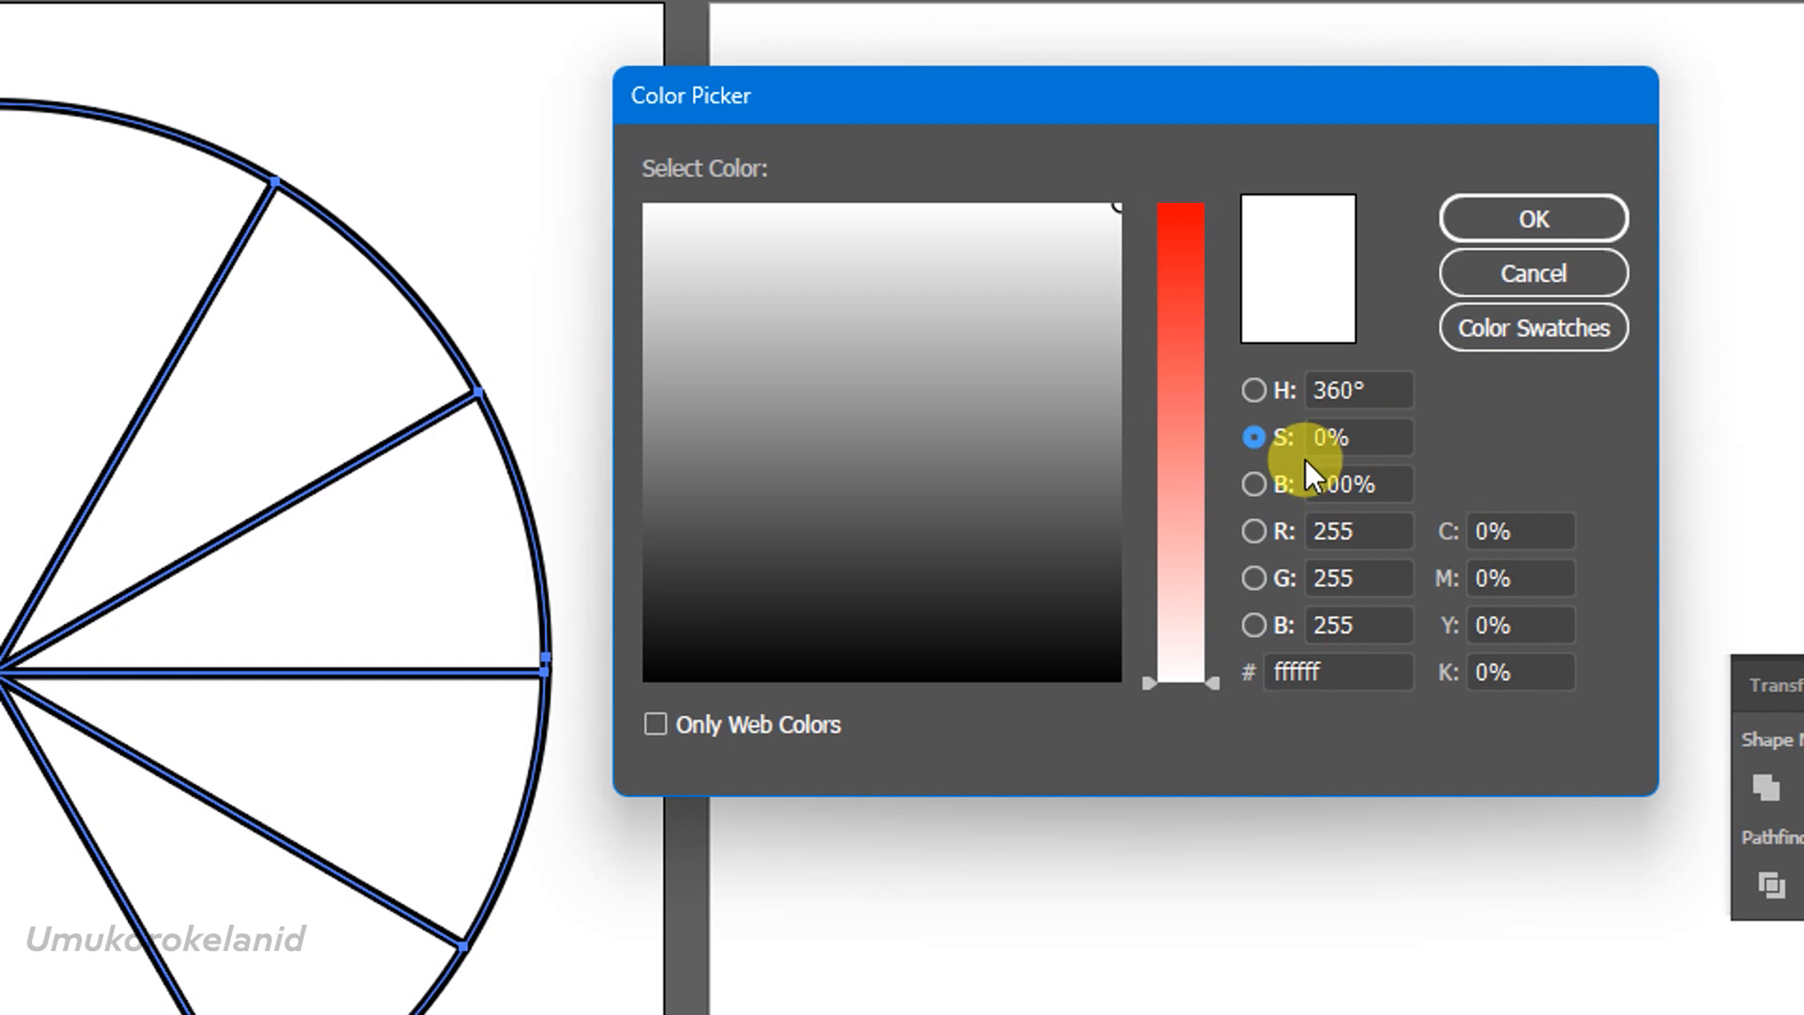
left_click(1255, 391)
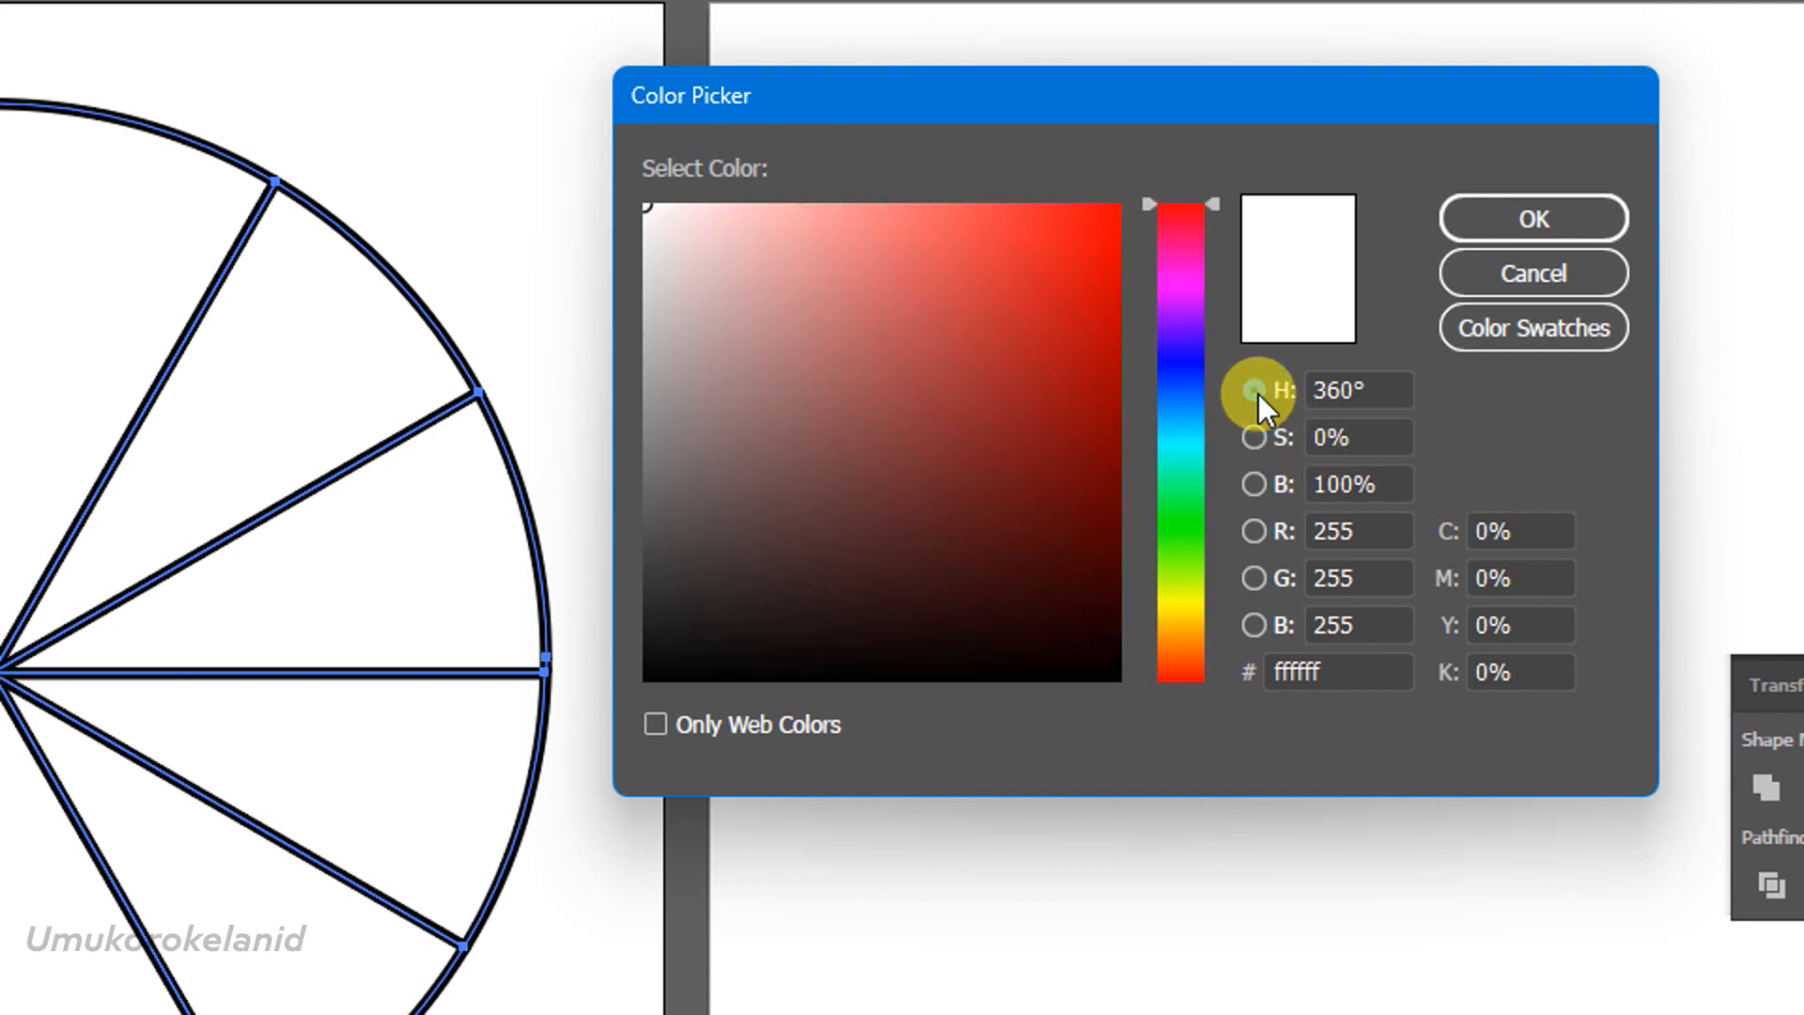
left_click(1255, 485)
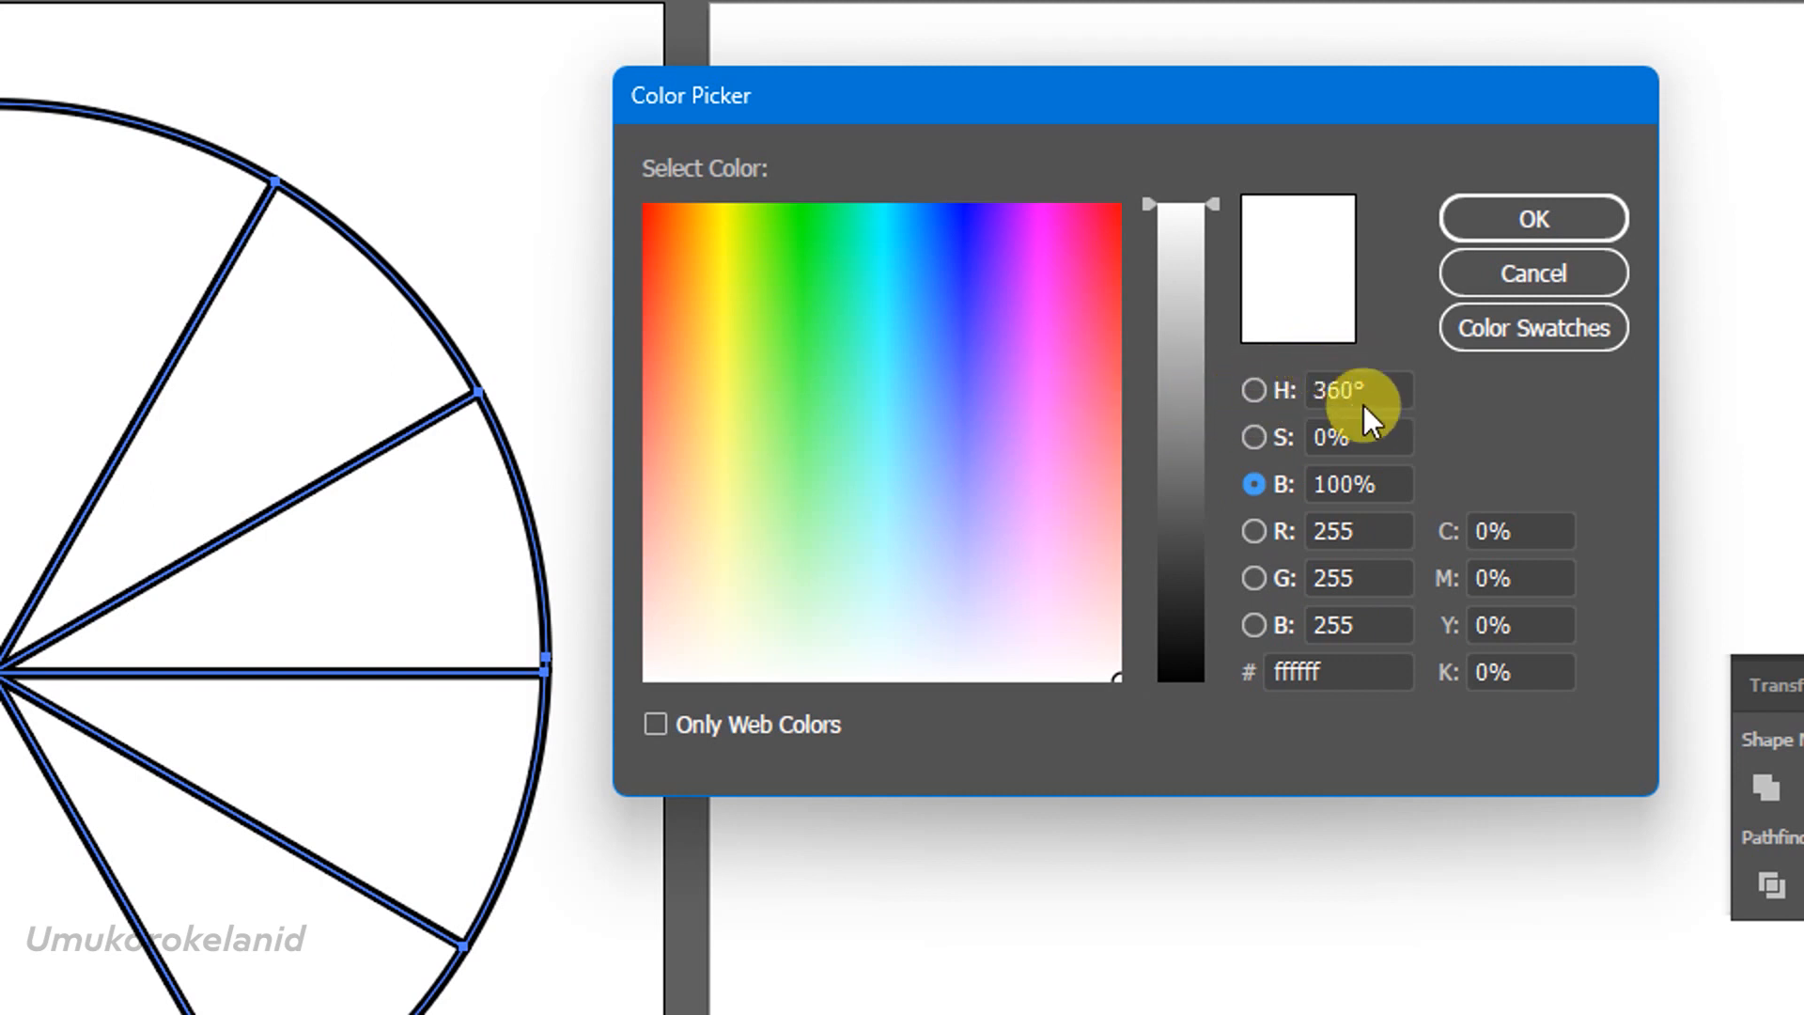
Set the fill colour to a hue of 0° with 100% saturation and 100% brightness
left_click(1361, 434)
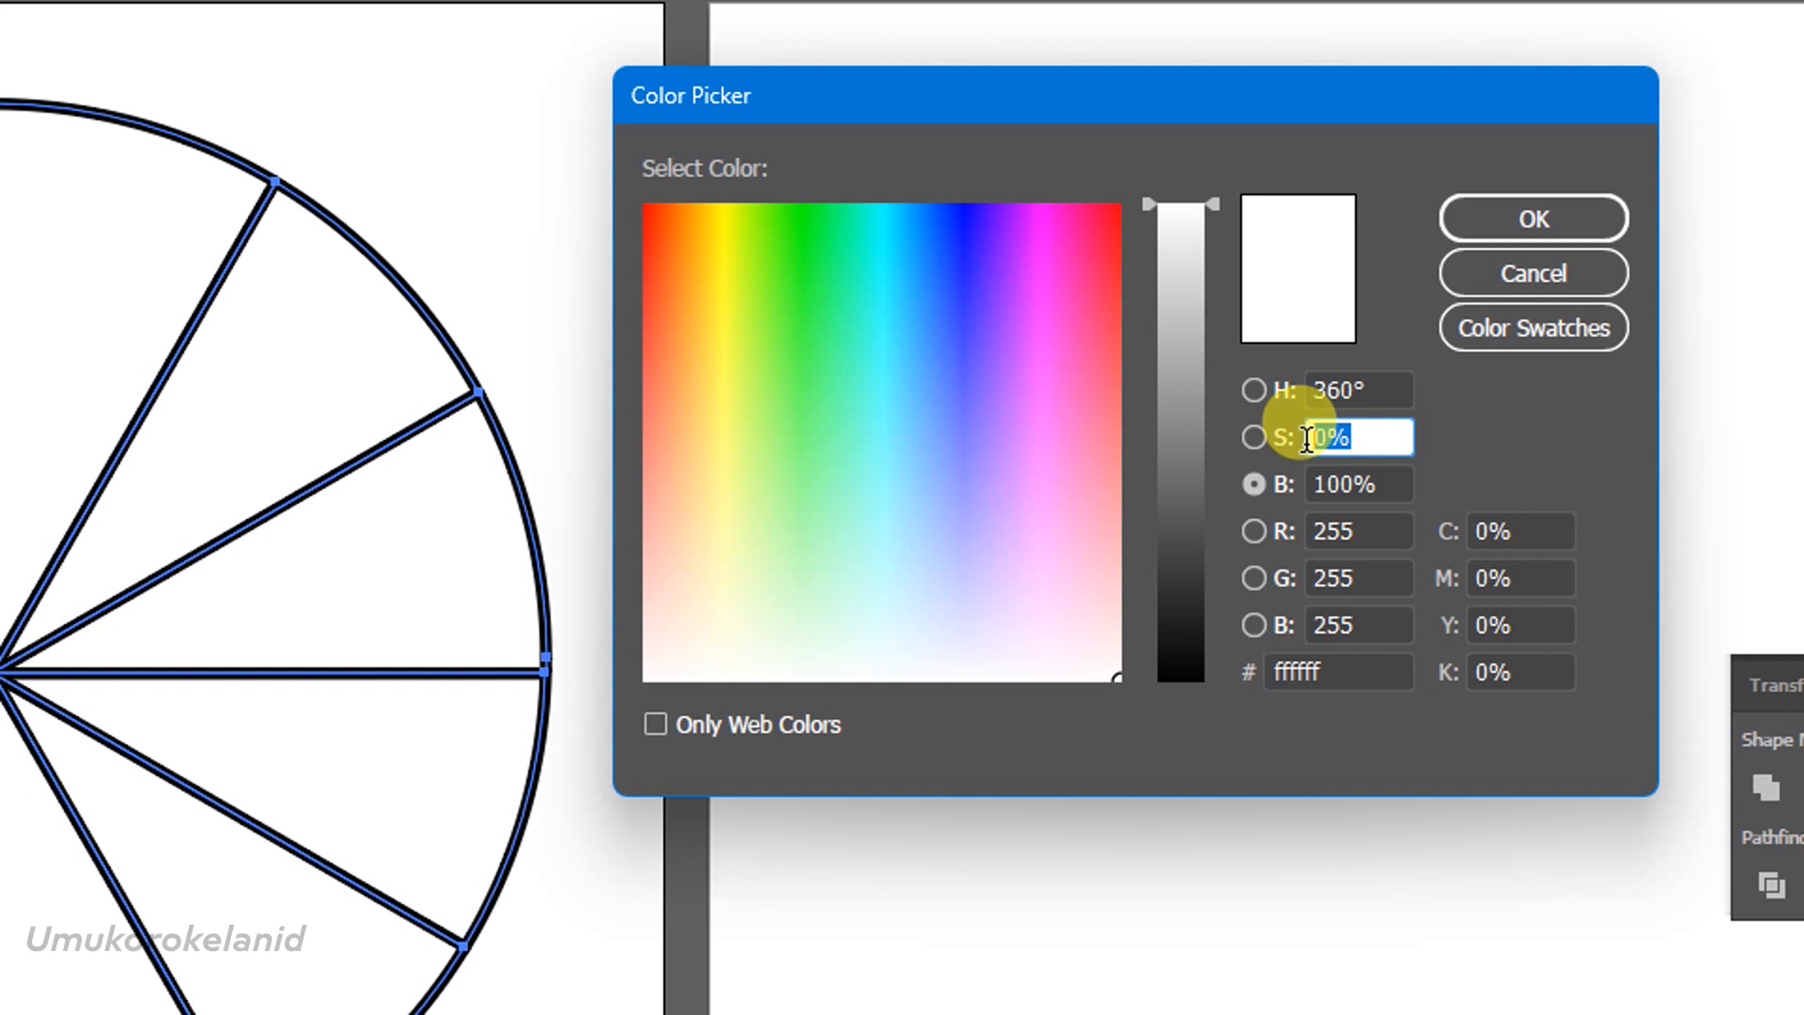
type("1")
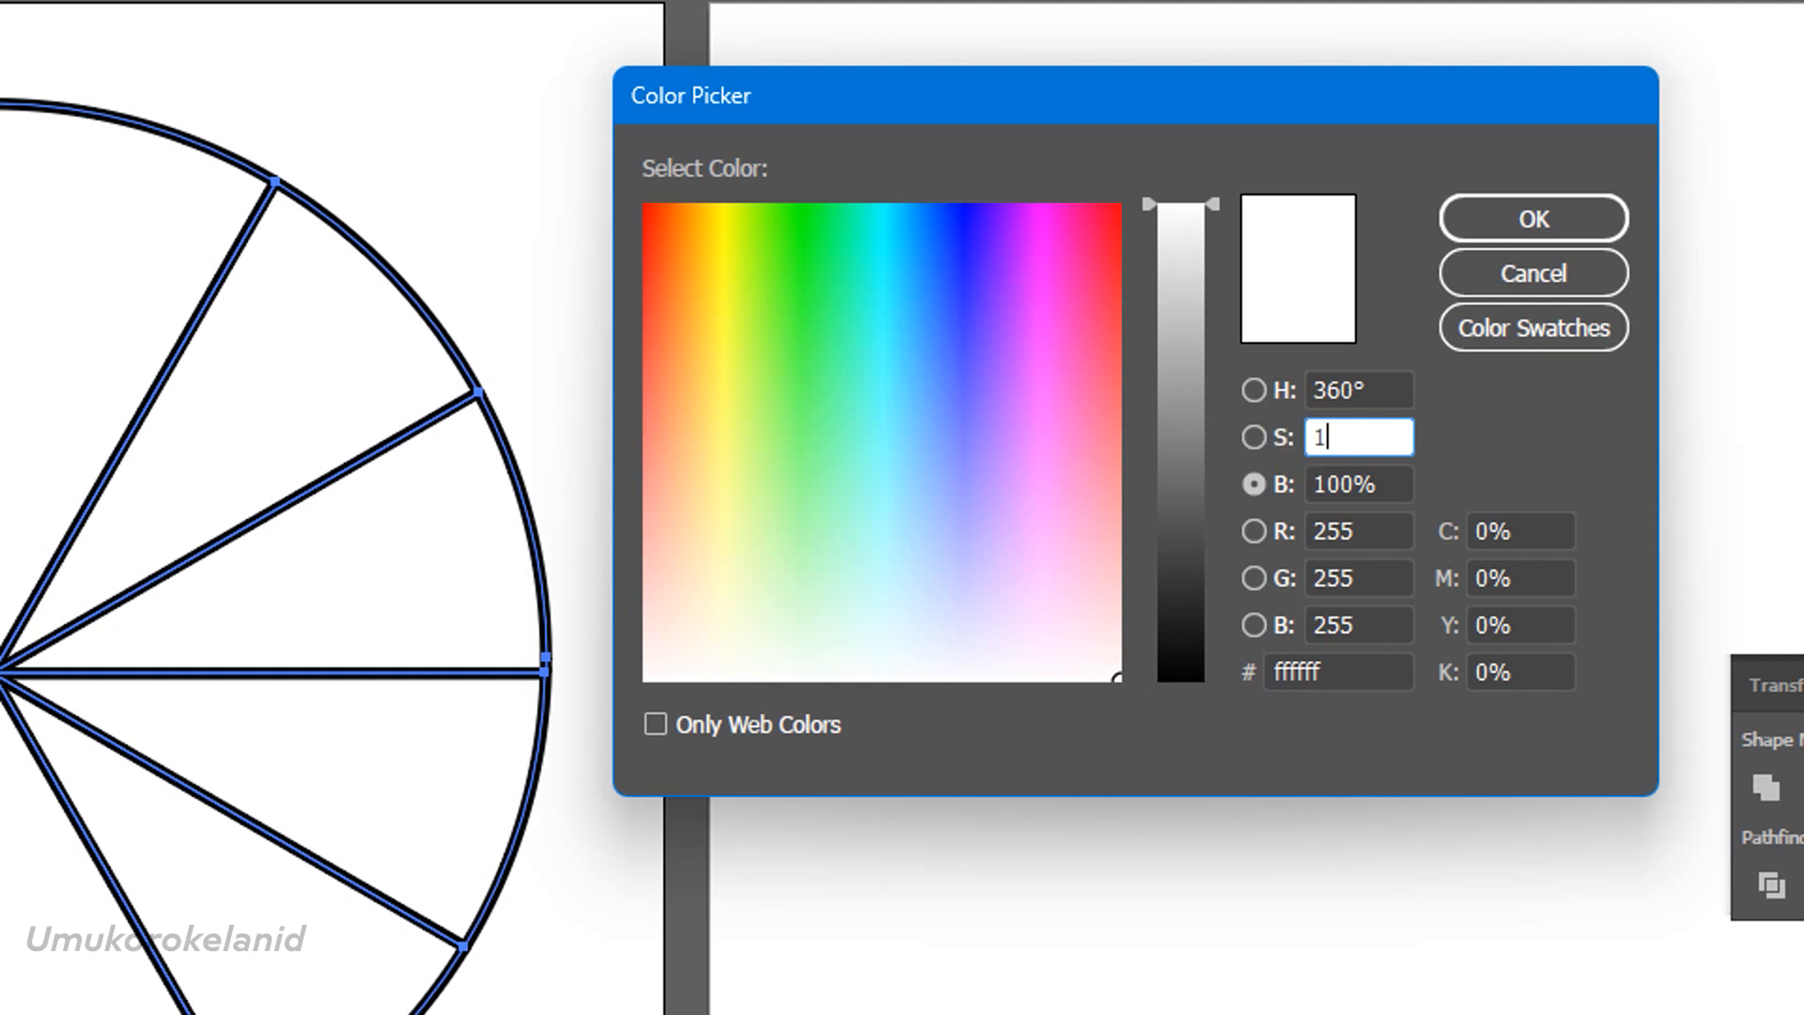
type("00")
key("Tab")
left_click(1371, 480)
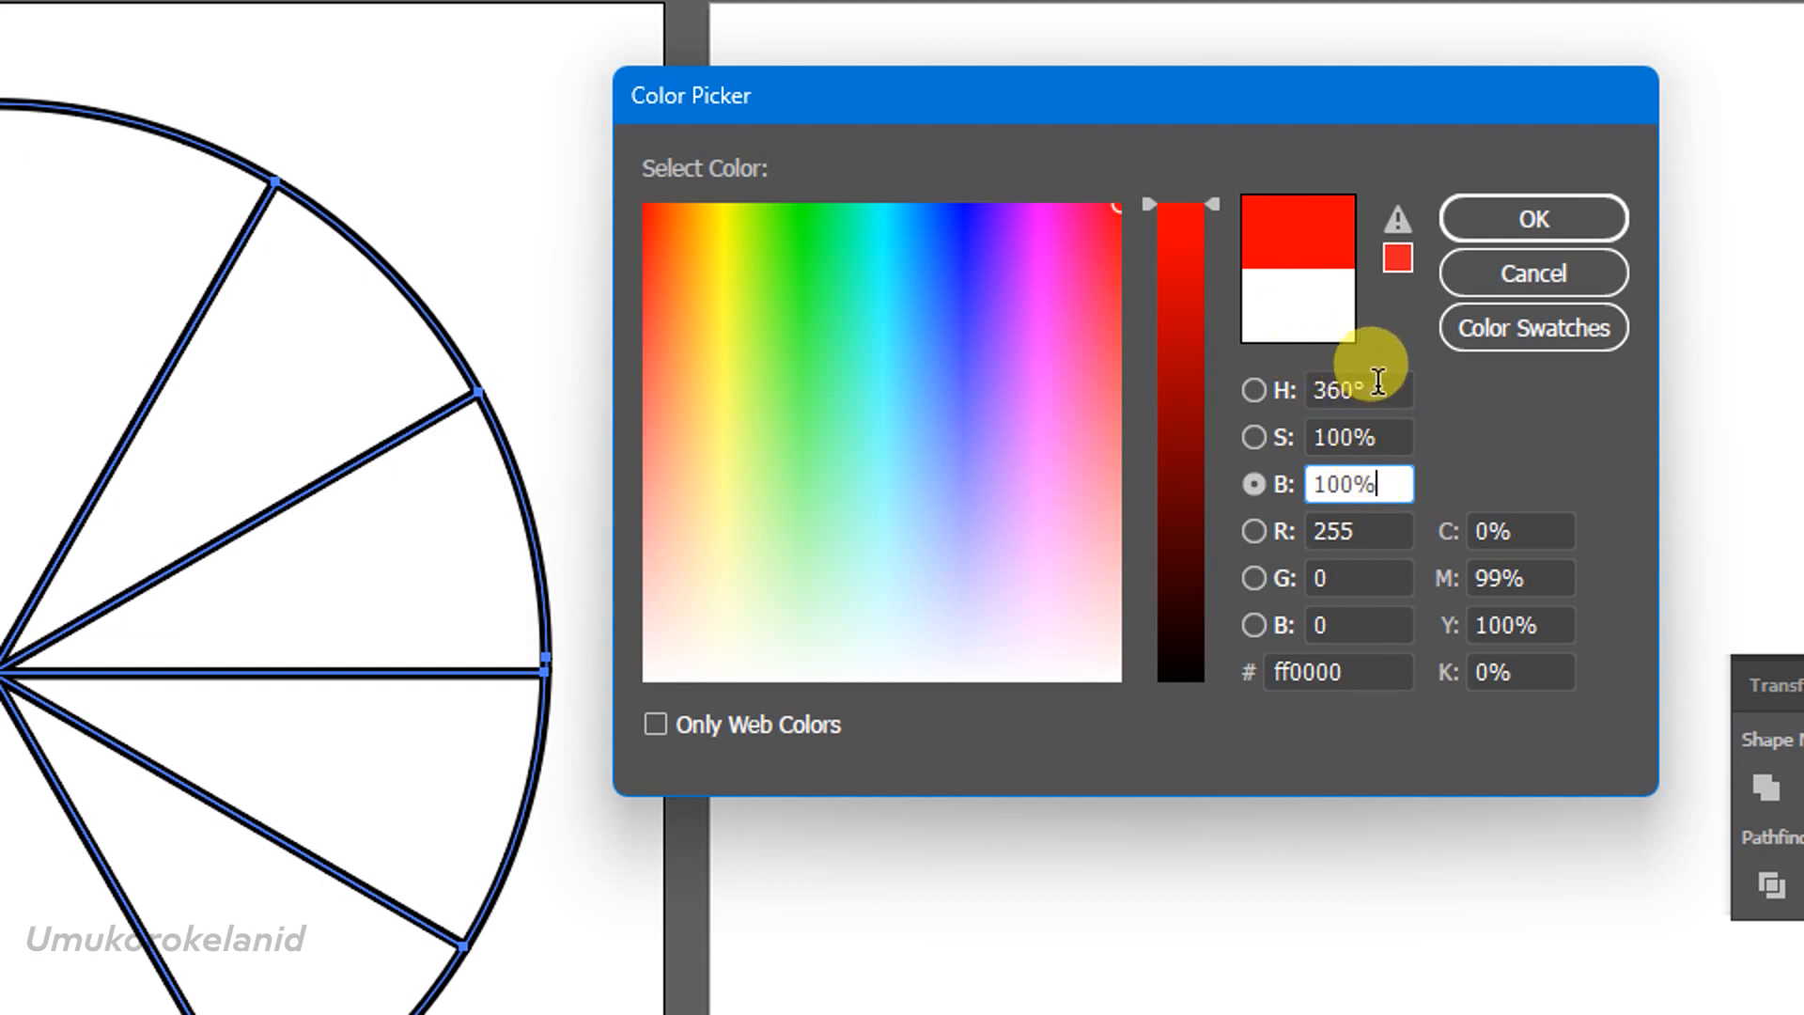
left_click(1334, 387)
type("0")
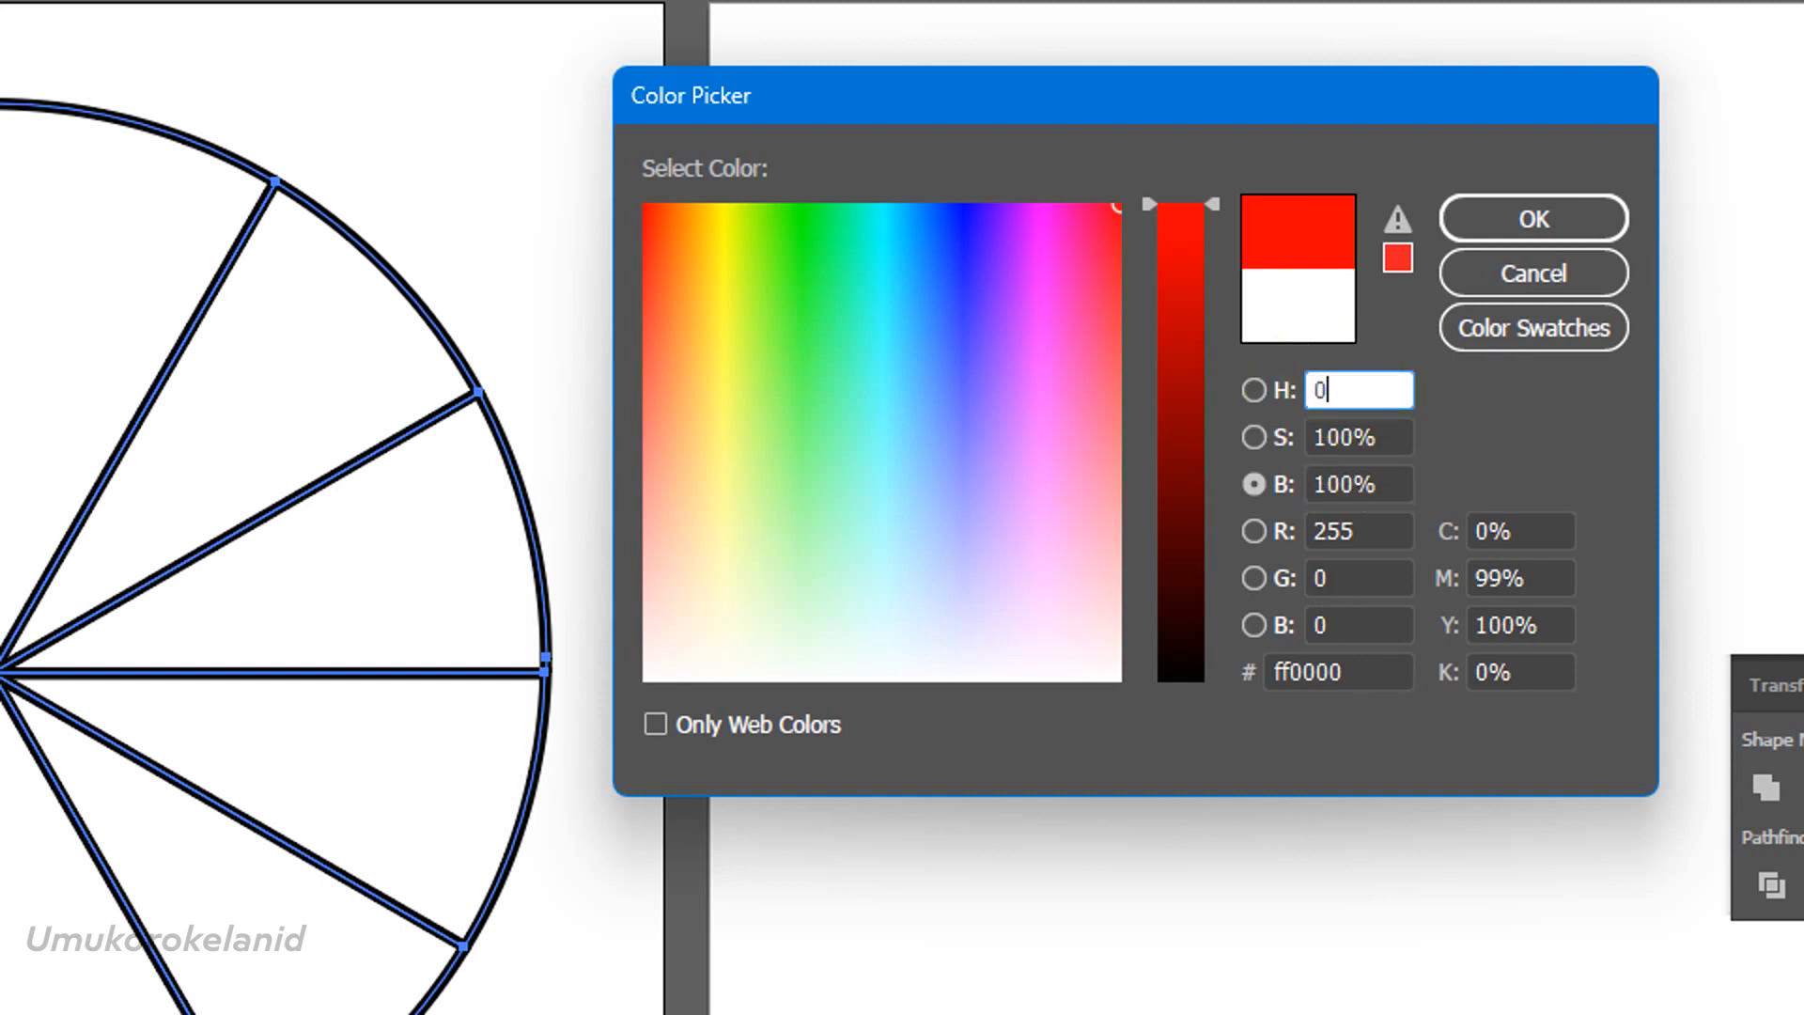
Try a saturation of 90% for the red fill colour, and restore it to 100%
left_click(1356, 434)
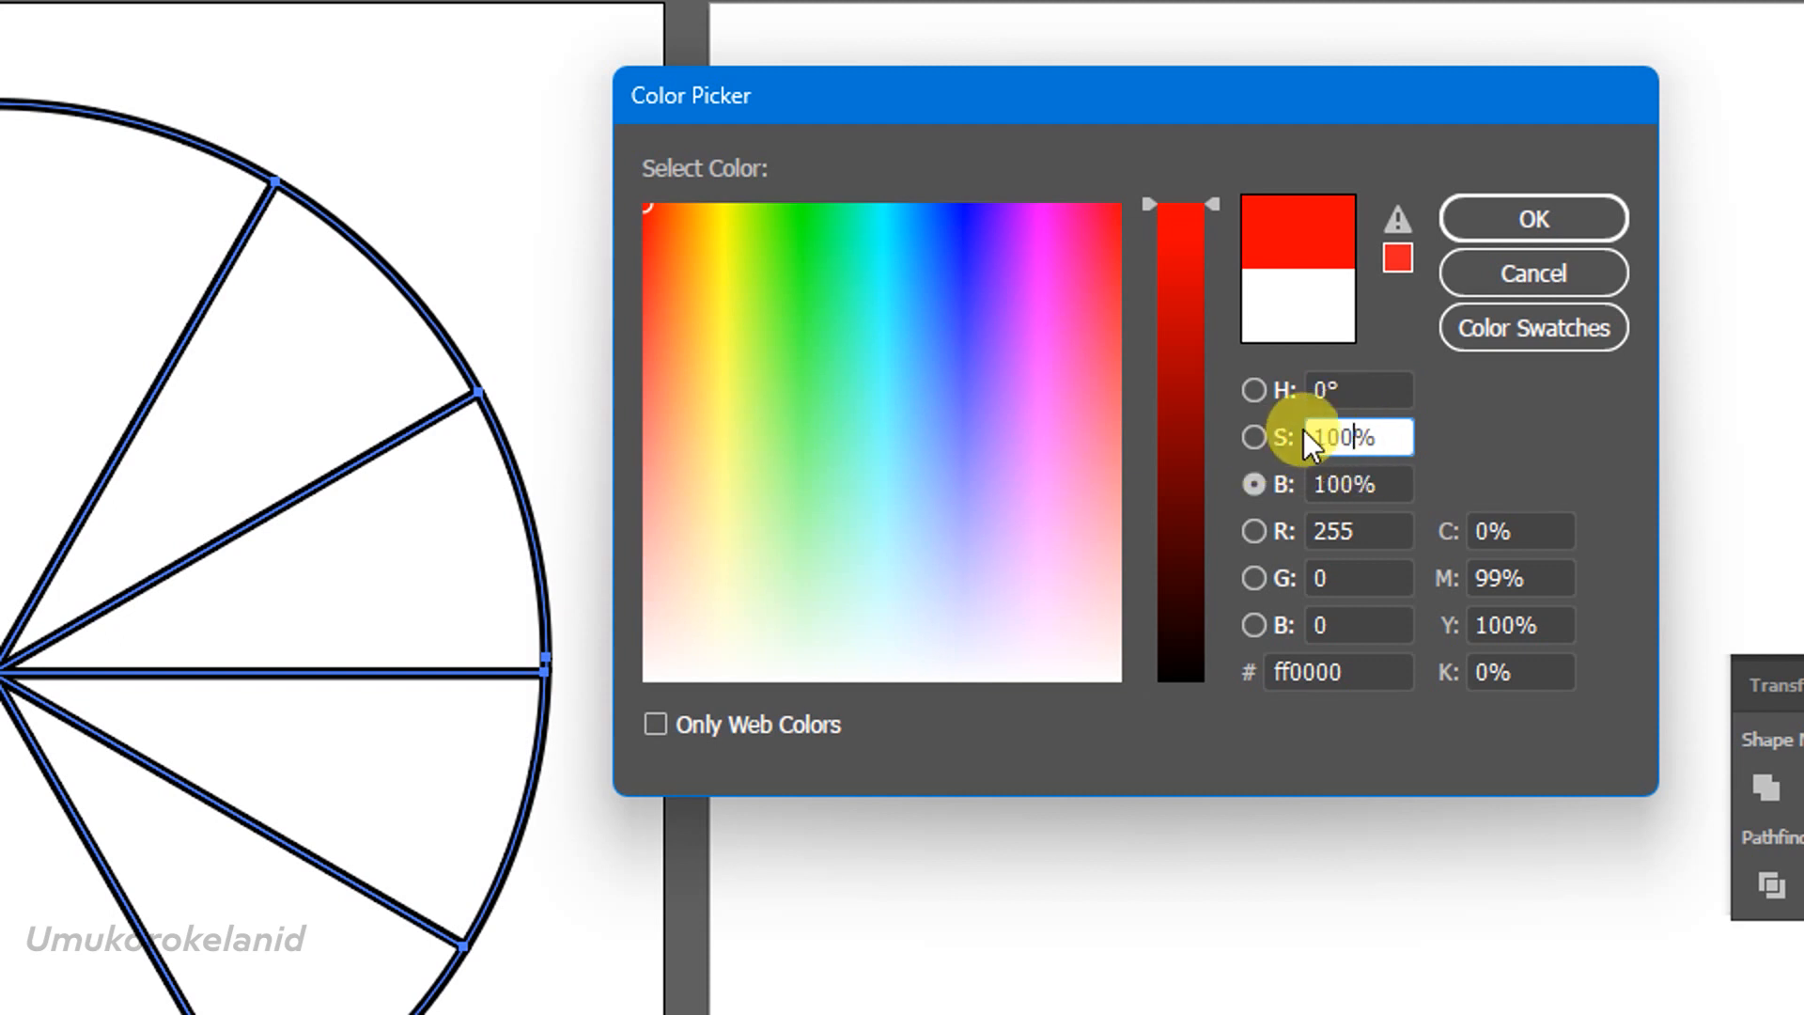
left_click_drag(1364, 423, 1283, 437)
type("90")
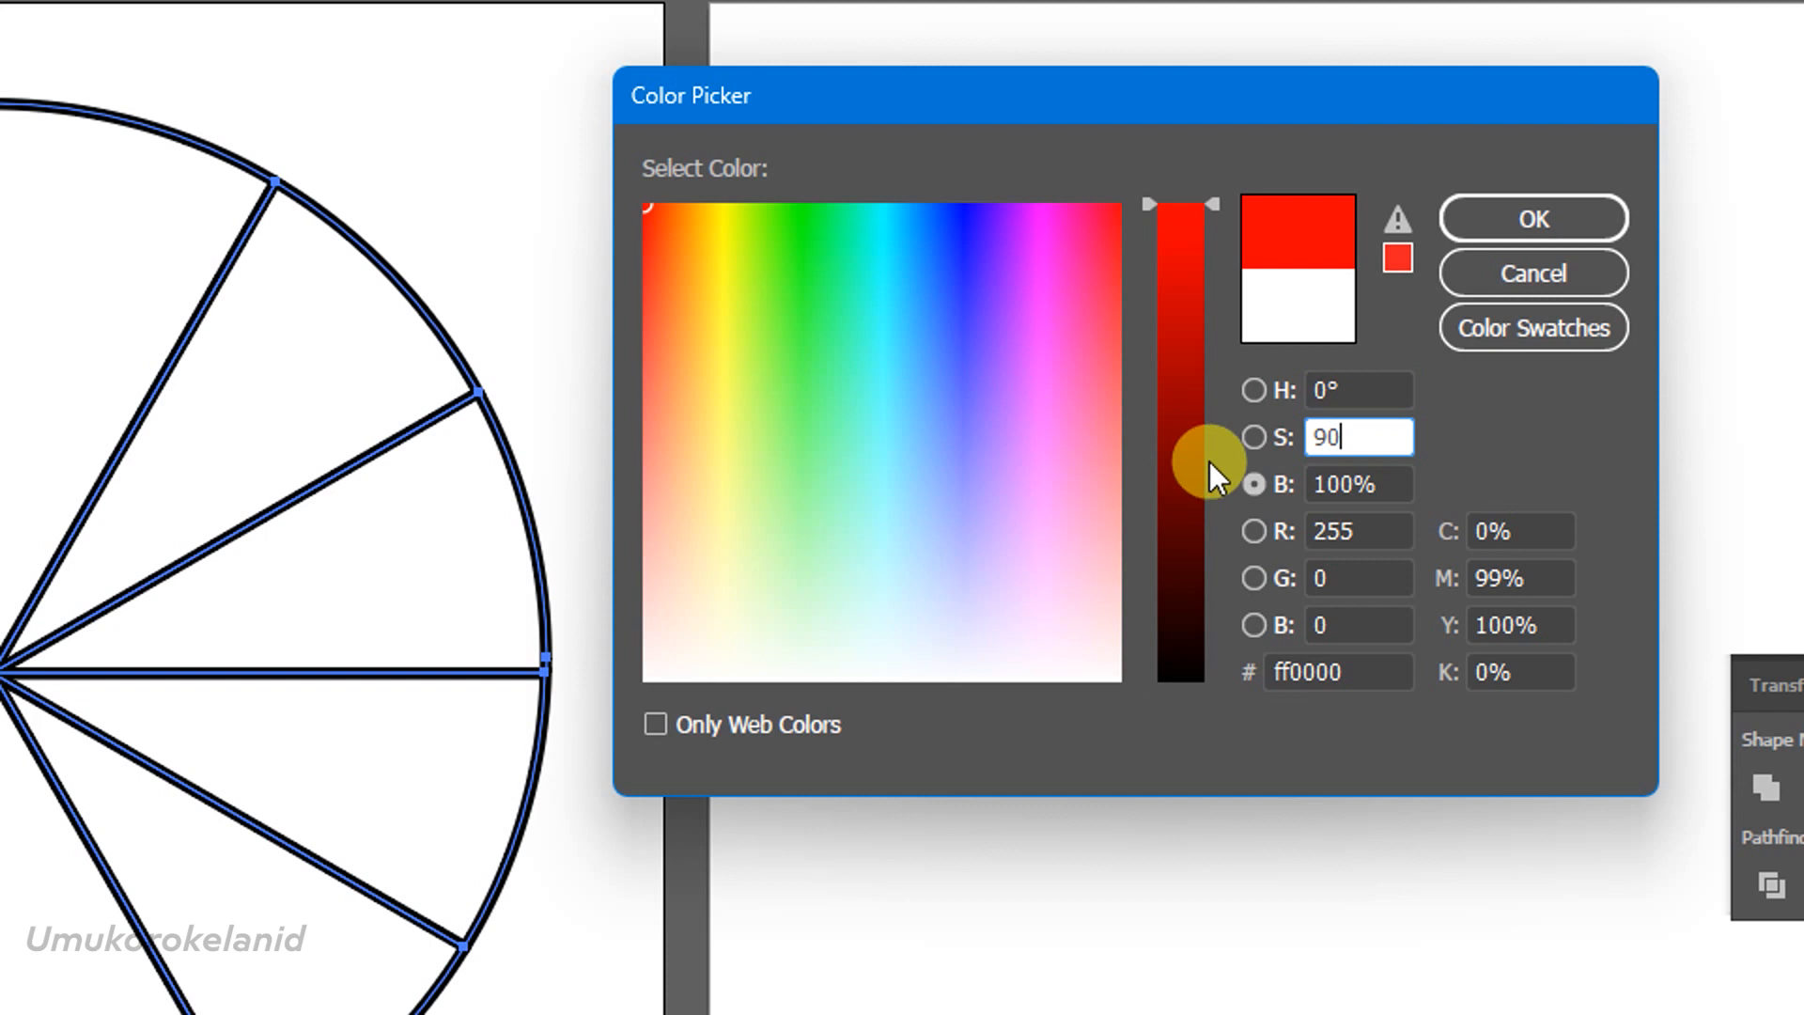
left_click(1345, 481)
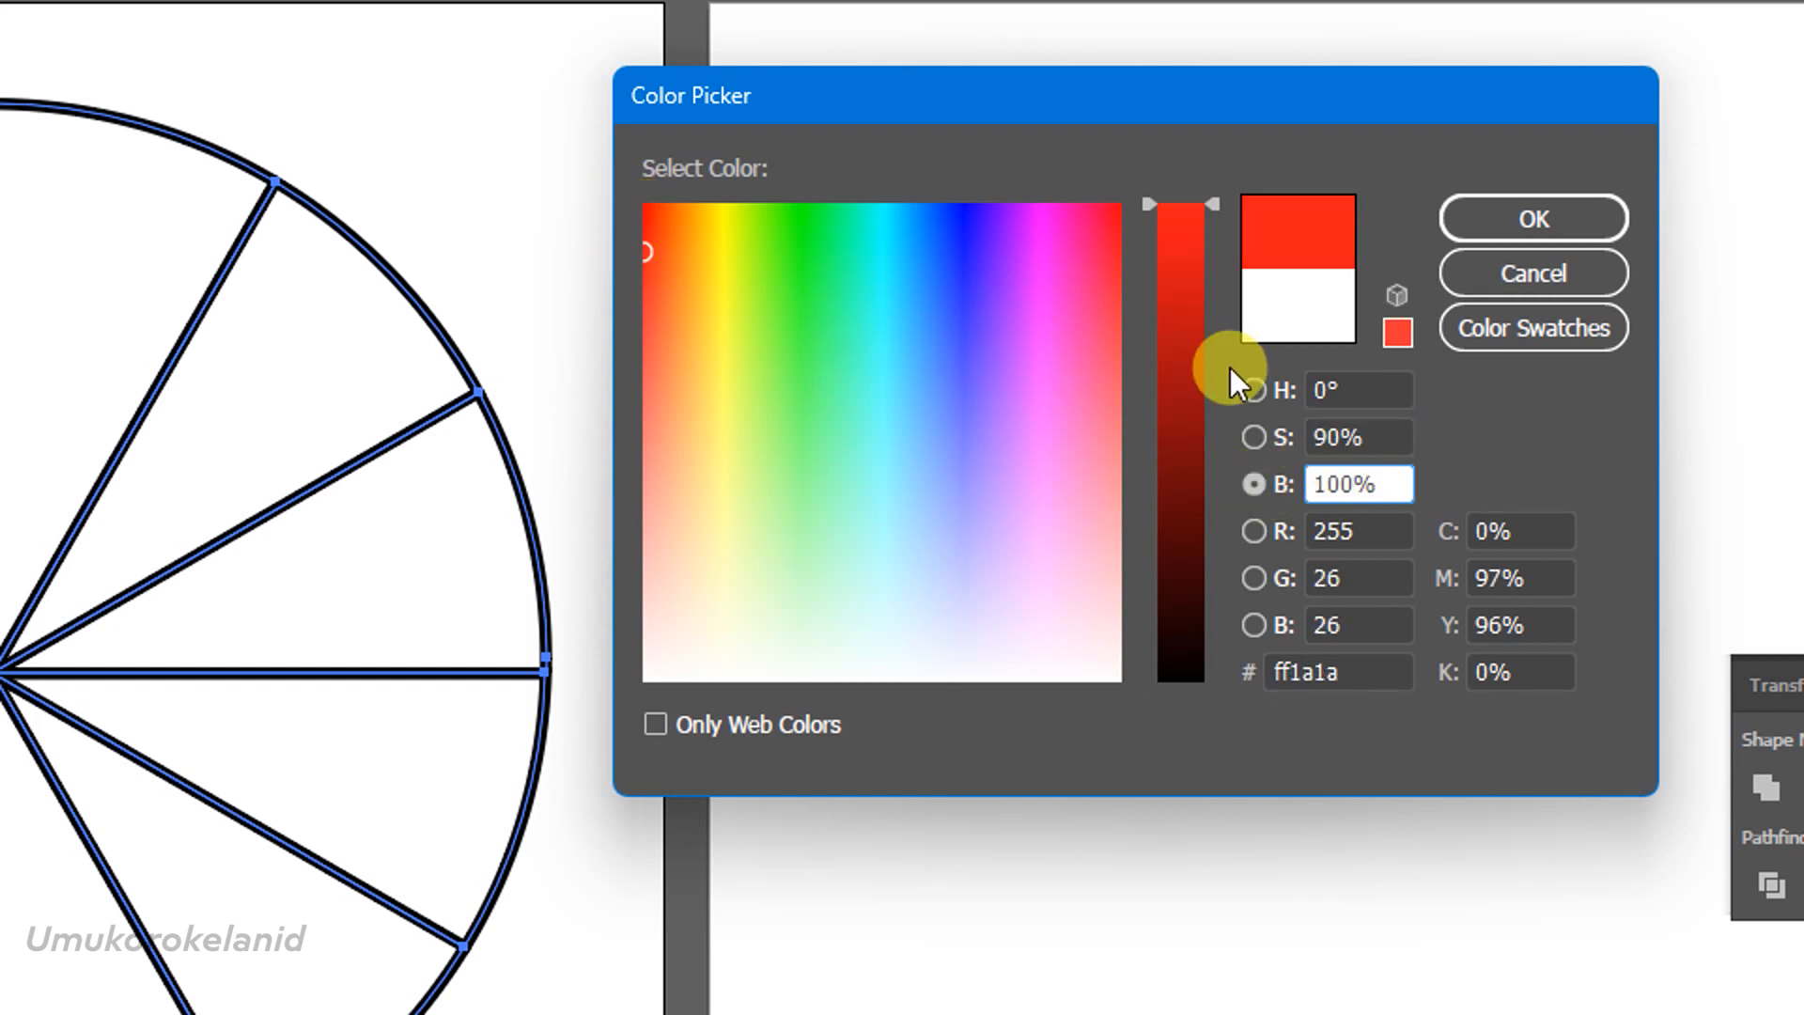
left_click_drag(1364, 436, 1287, 441)
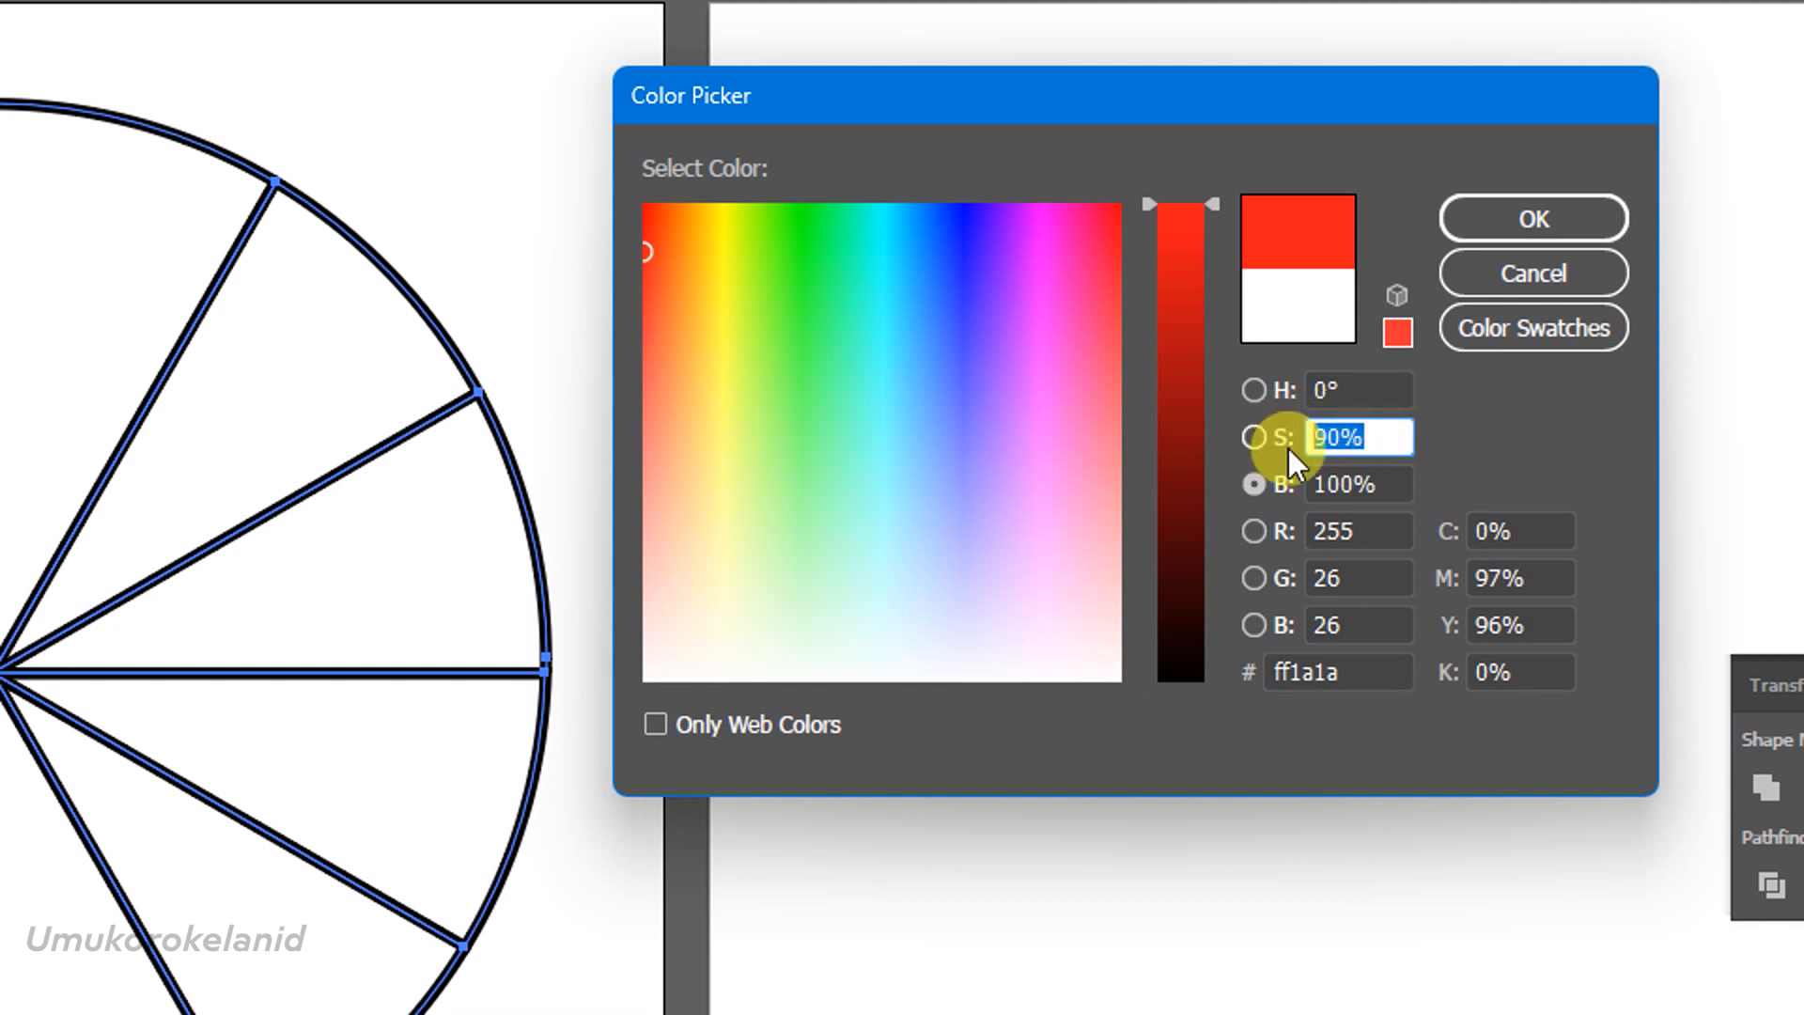
type("10")
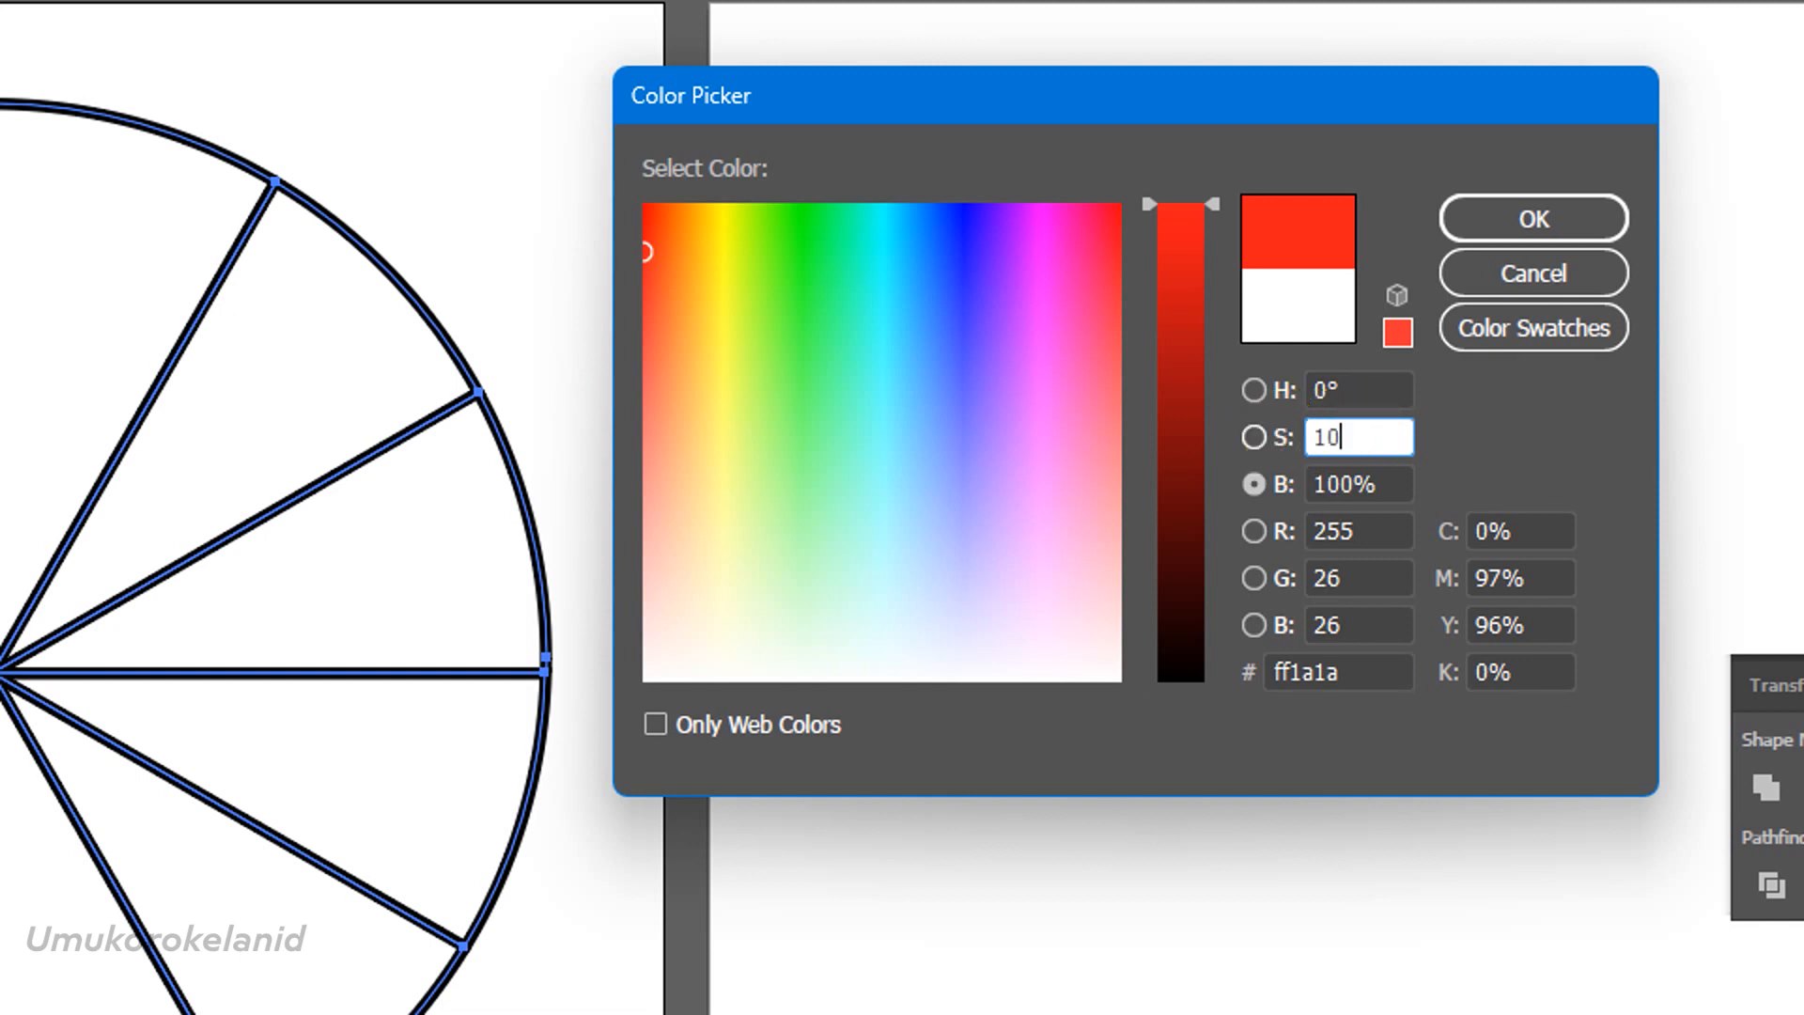
type("0")
key("Tab")
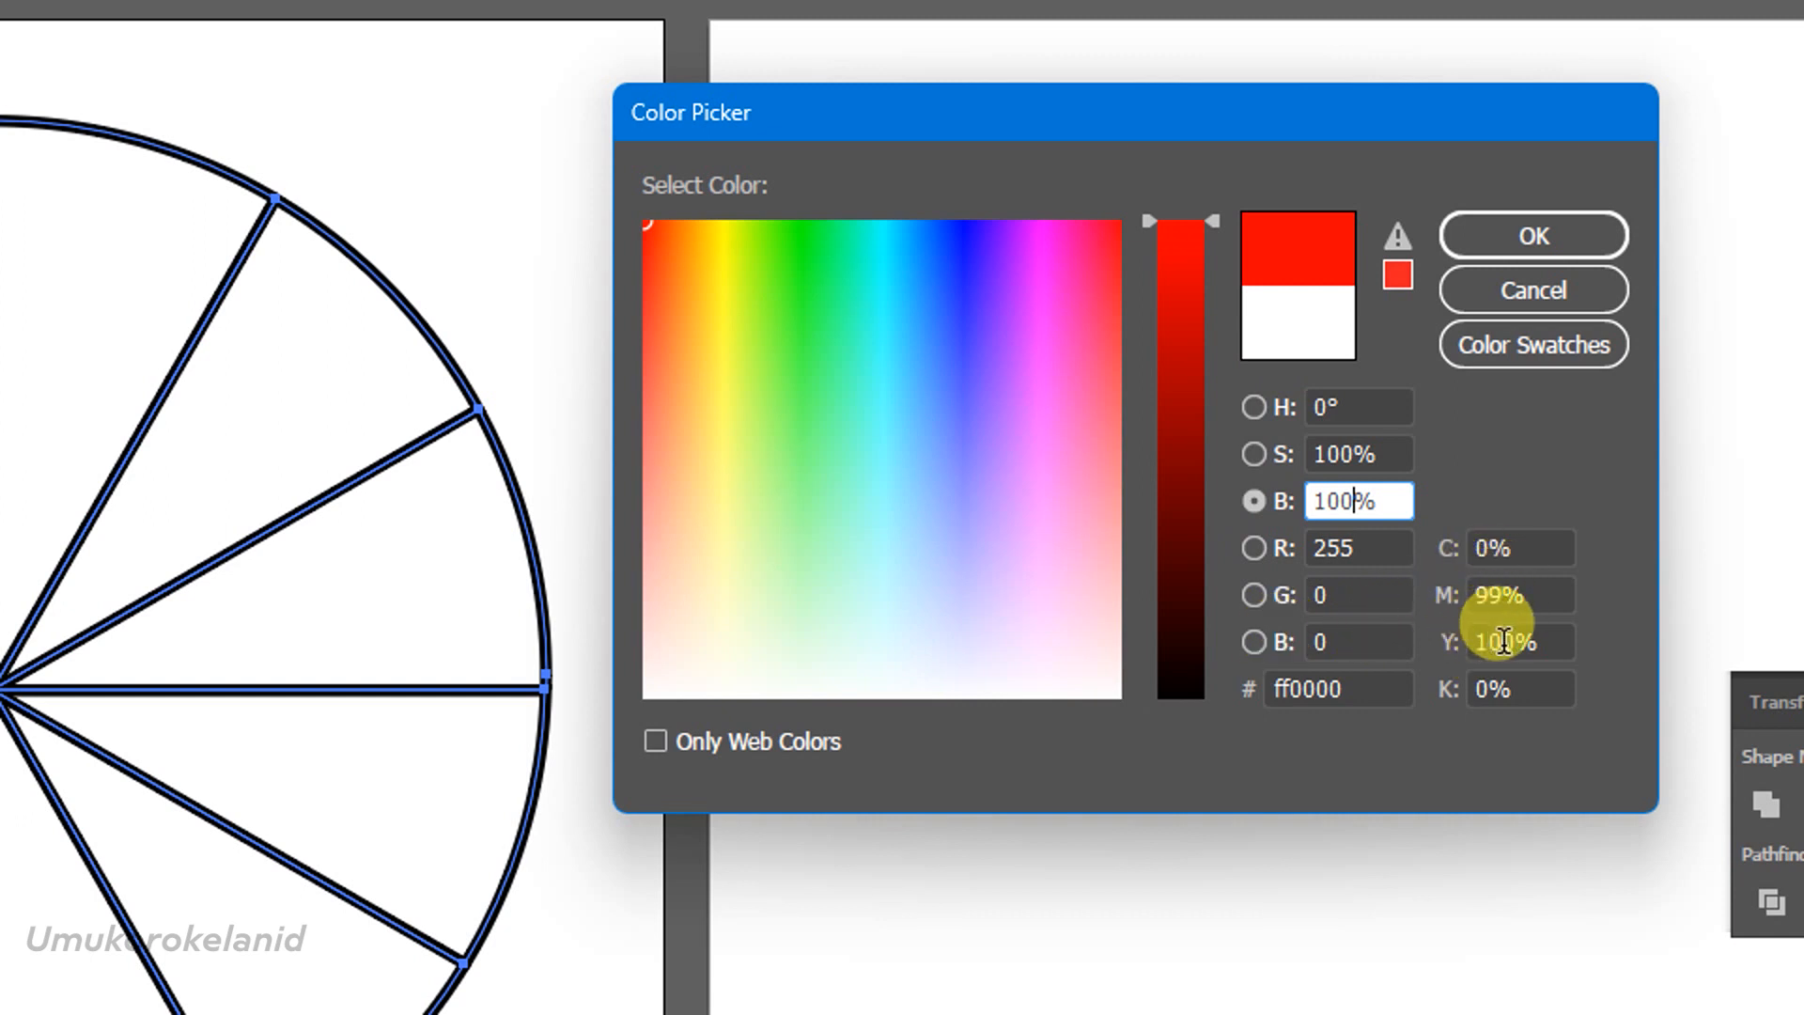
Accept the red colour and fill the segment just left of the circle's top vertical line with it
left_click(1518, 244)
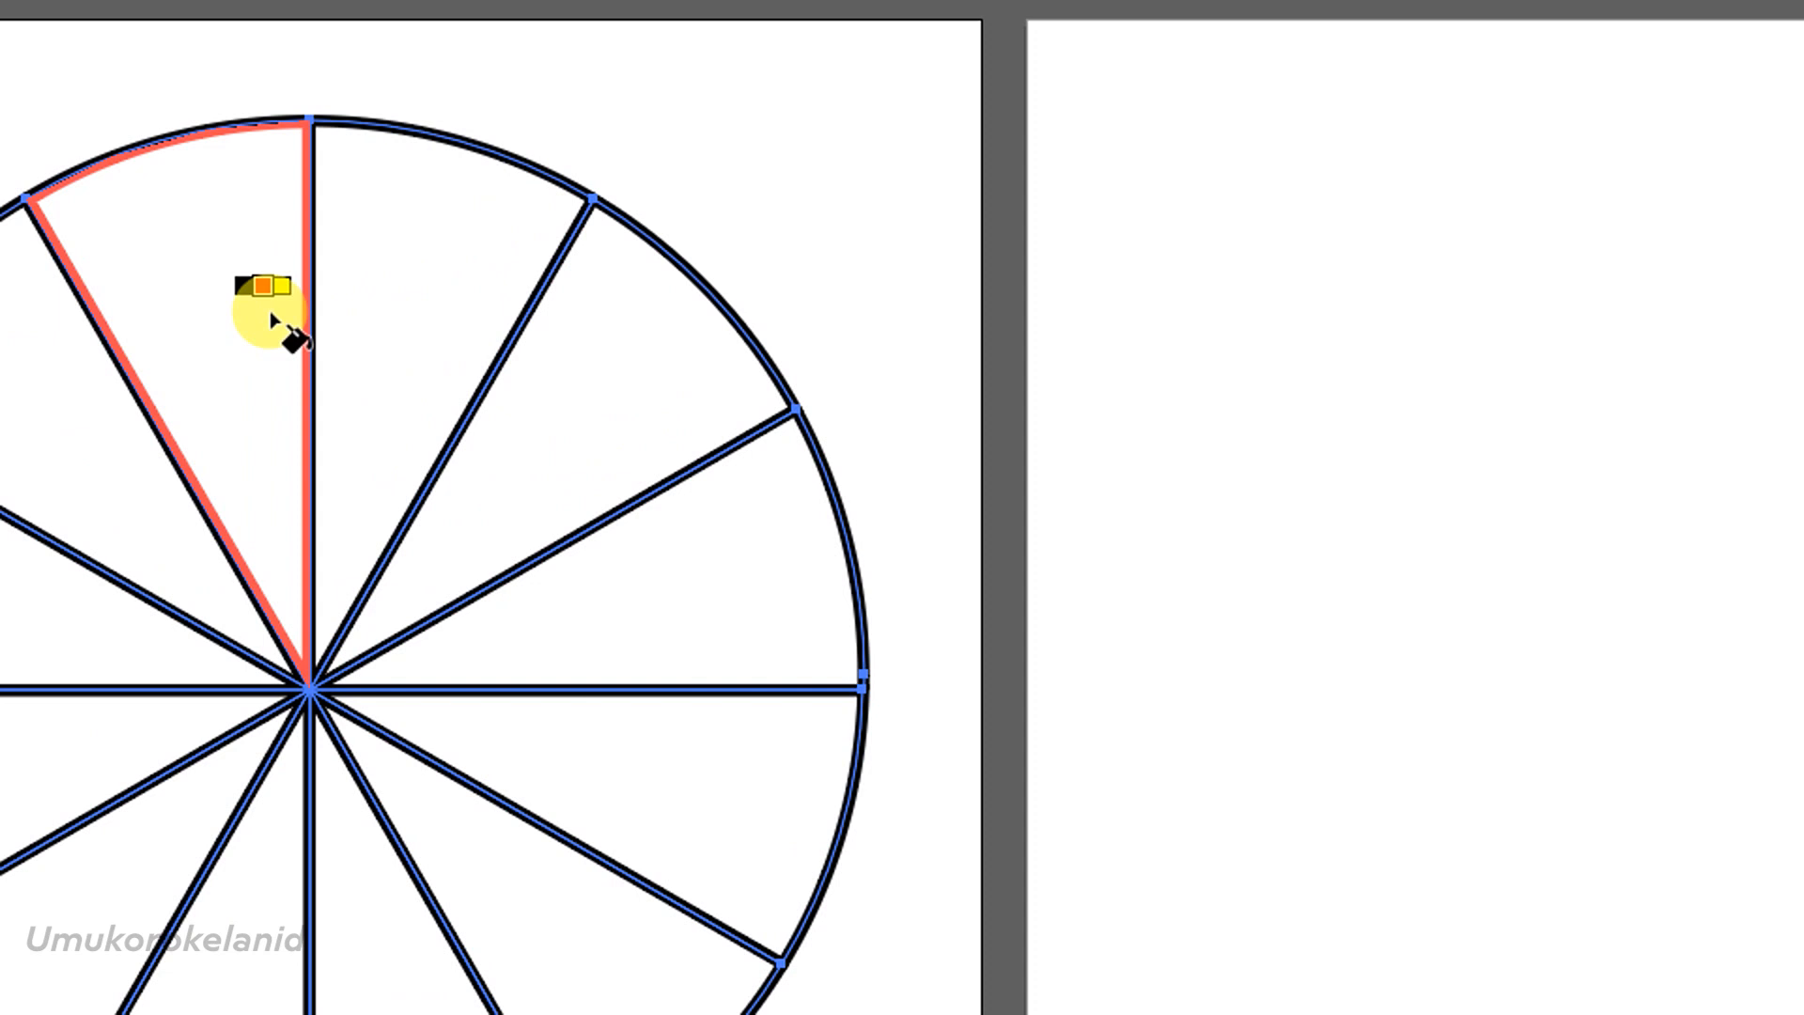
left_click(271, 317)
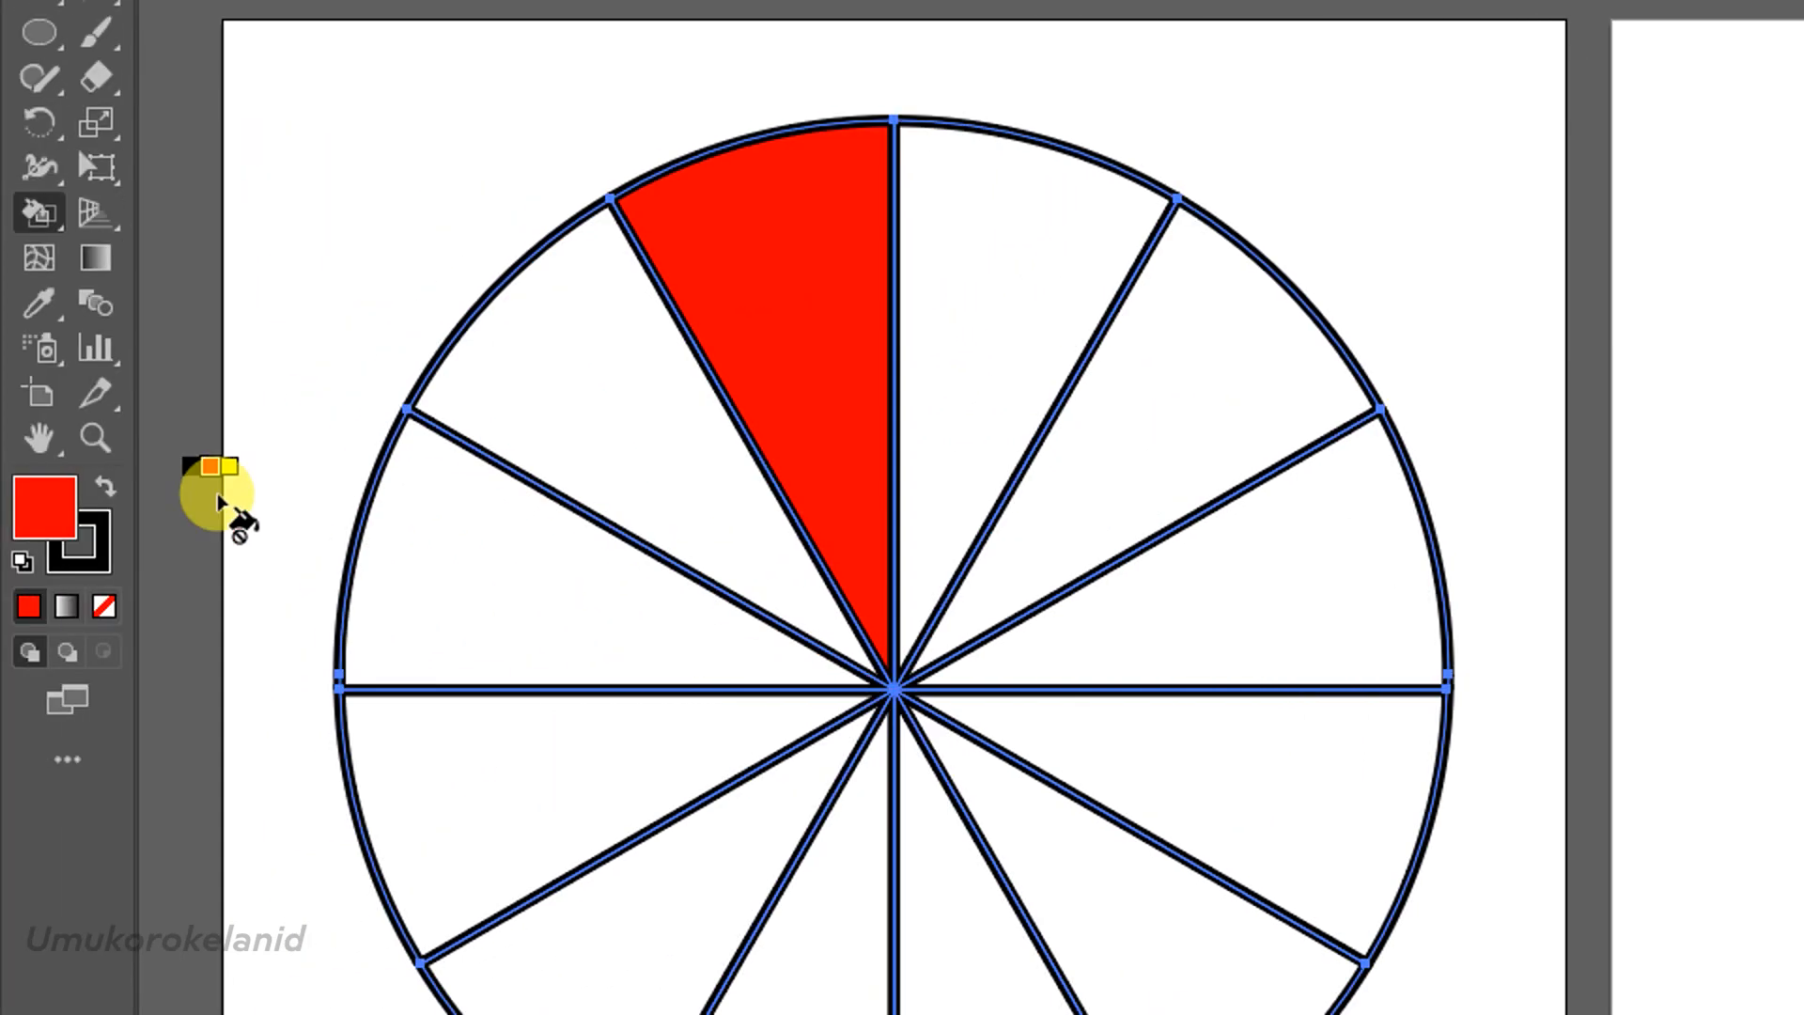
Change the fill hue to 30° and paint the segment just right of the top vertical line orange
double_click(67, 511)
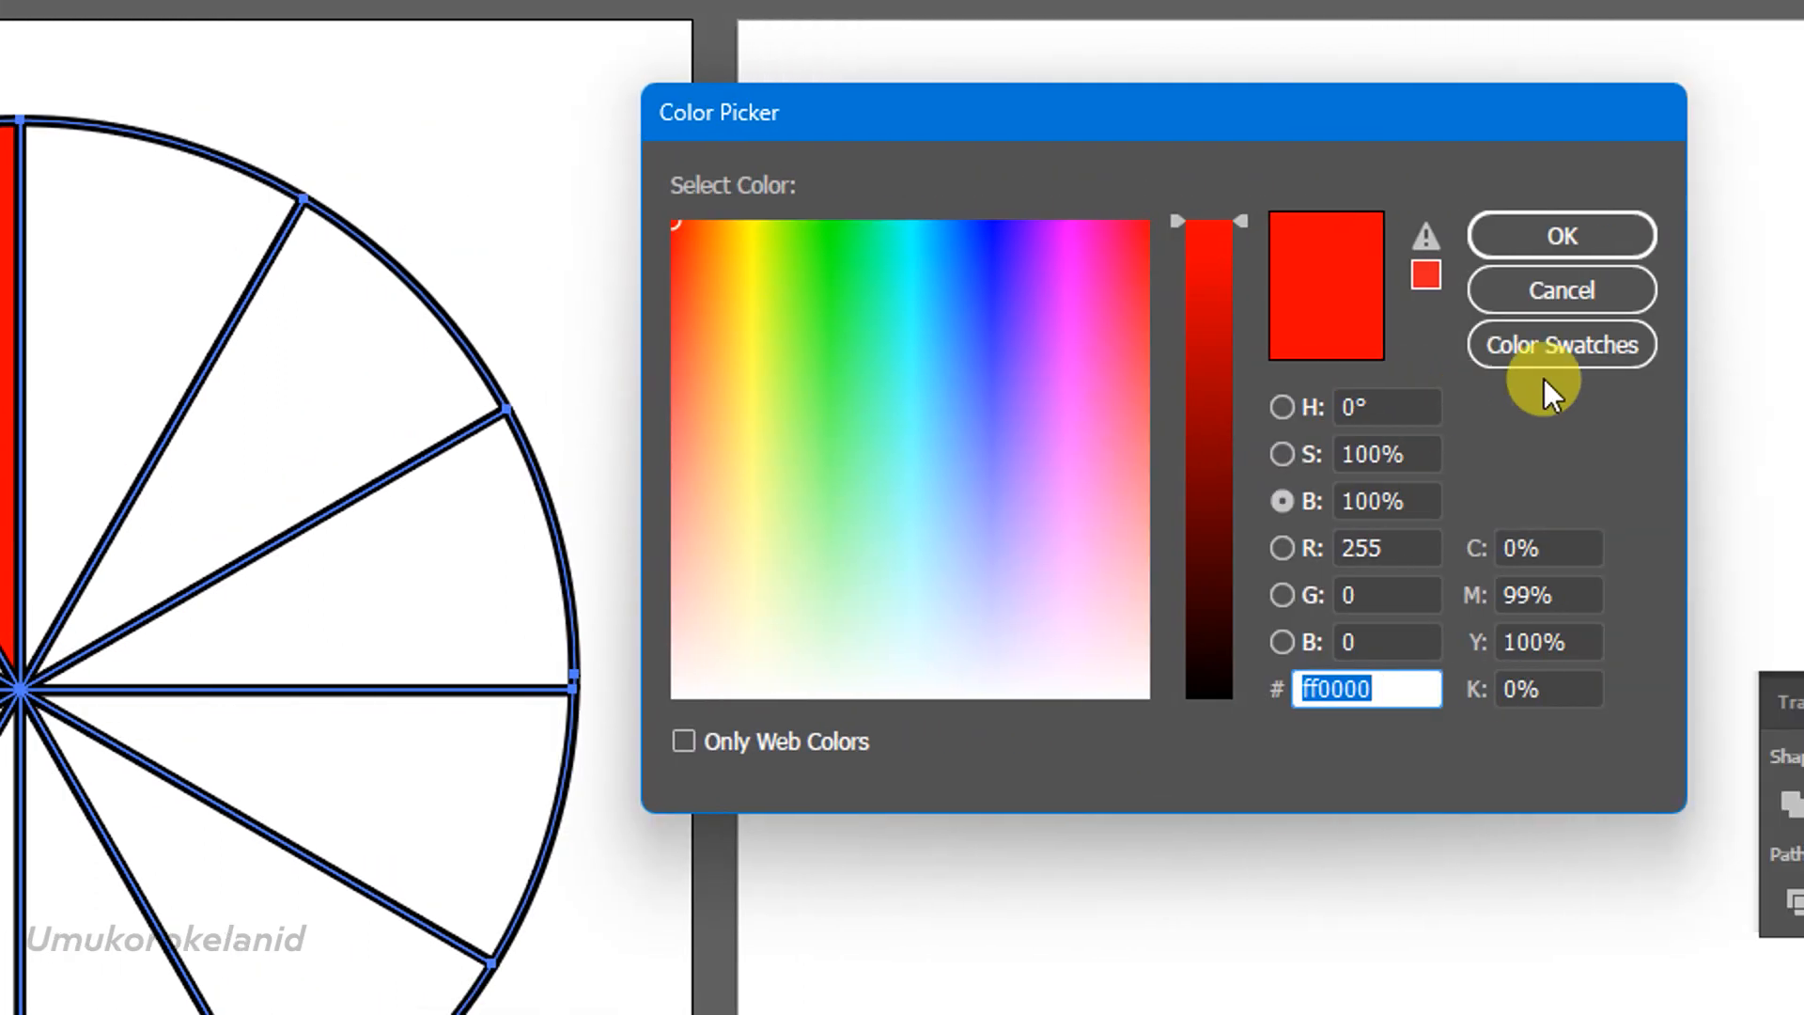
left_click(1353, 406)
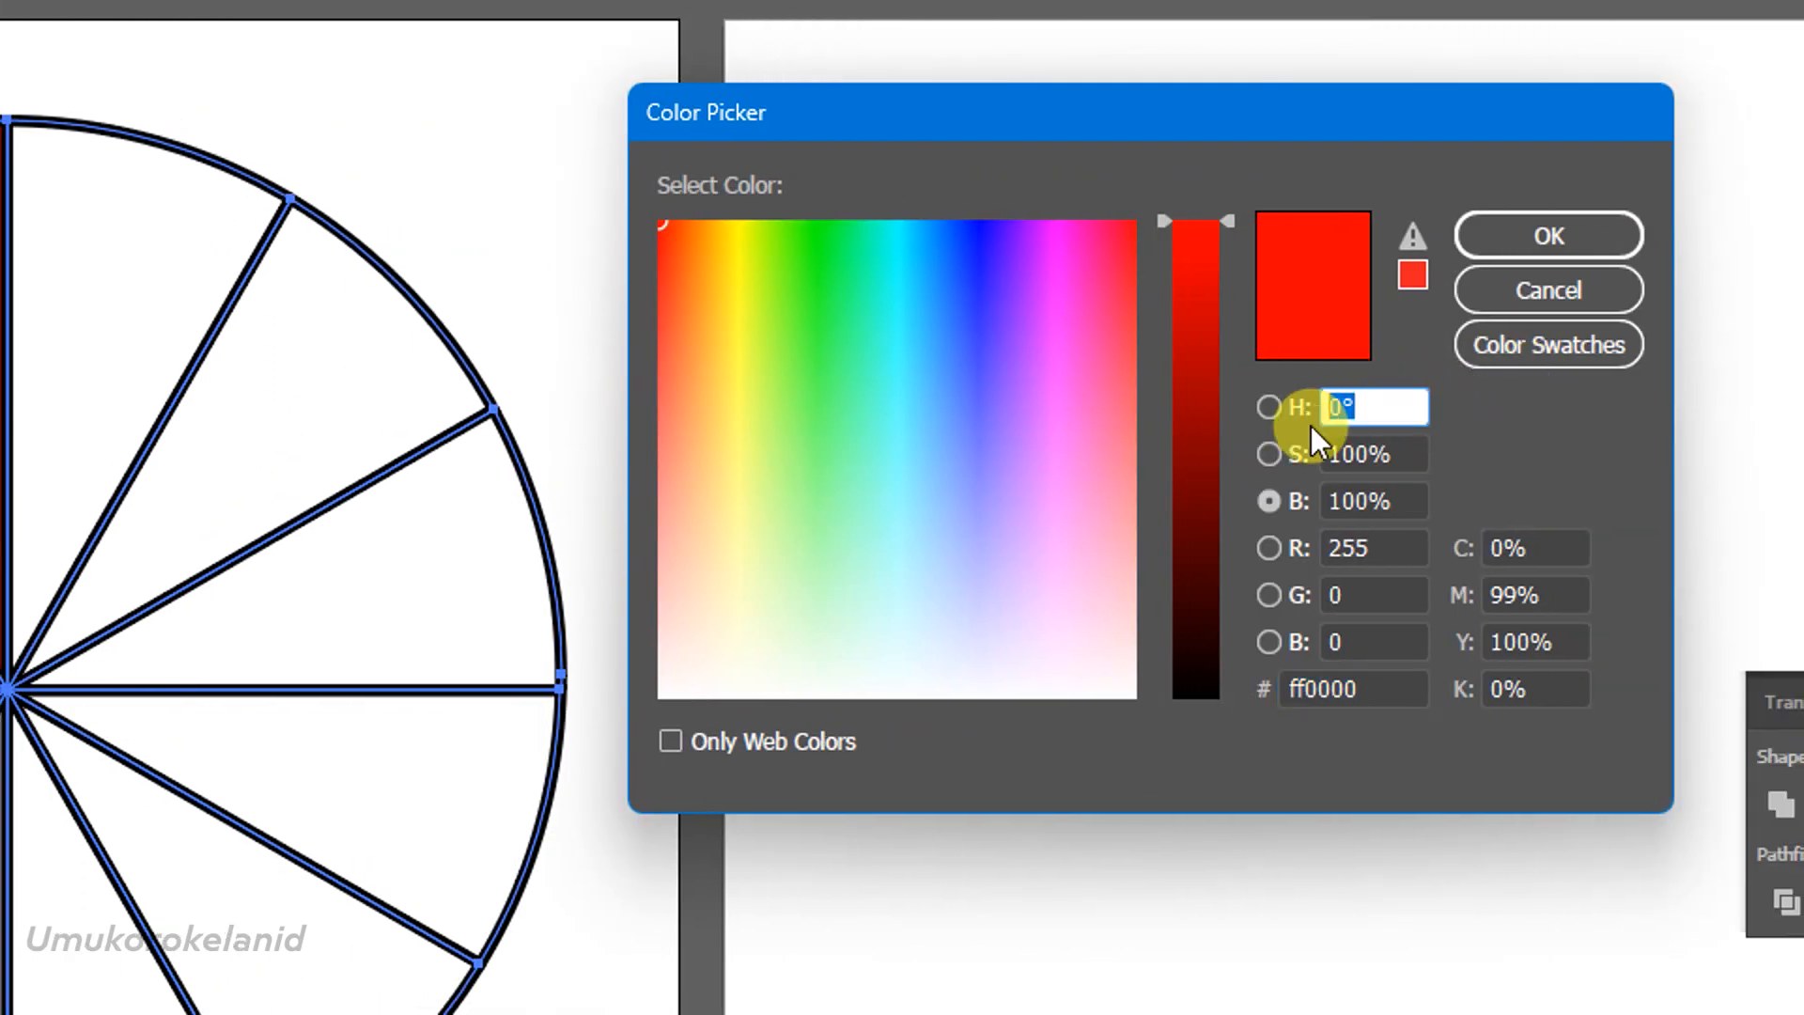
type("3")
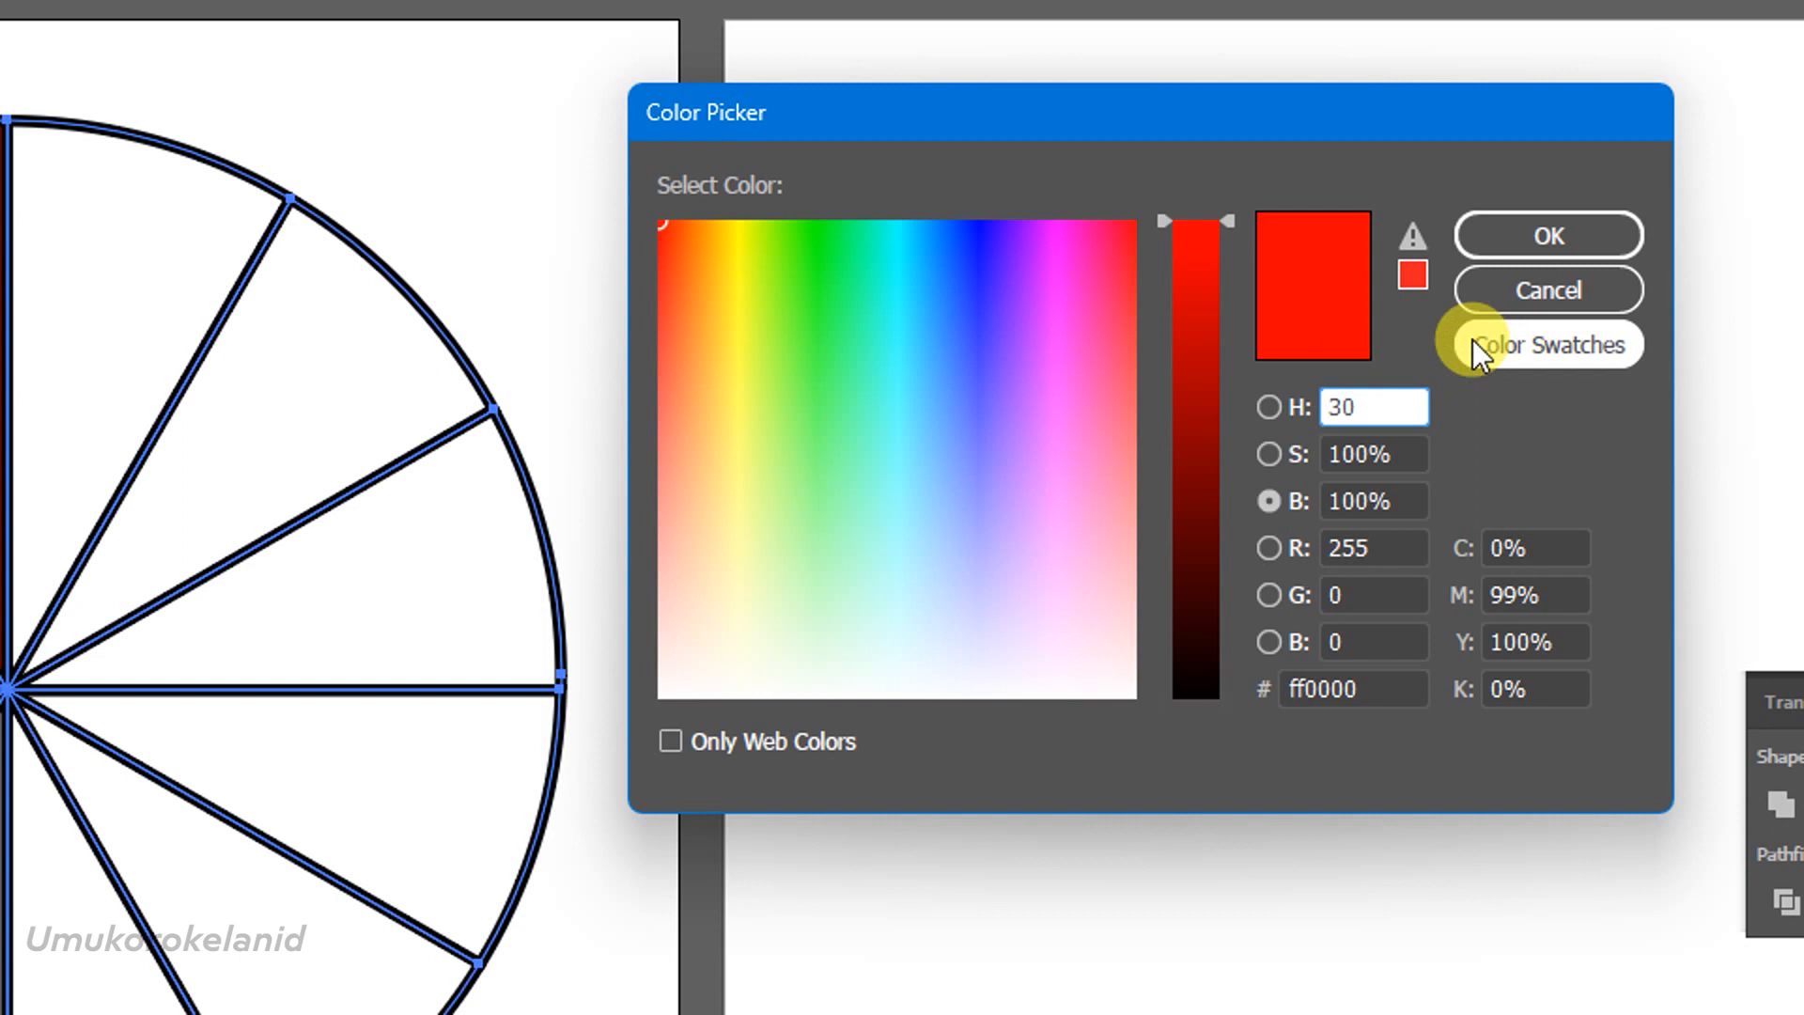
left_click(1527, 246)
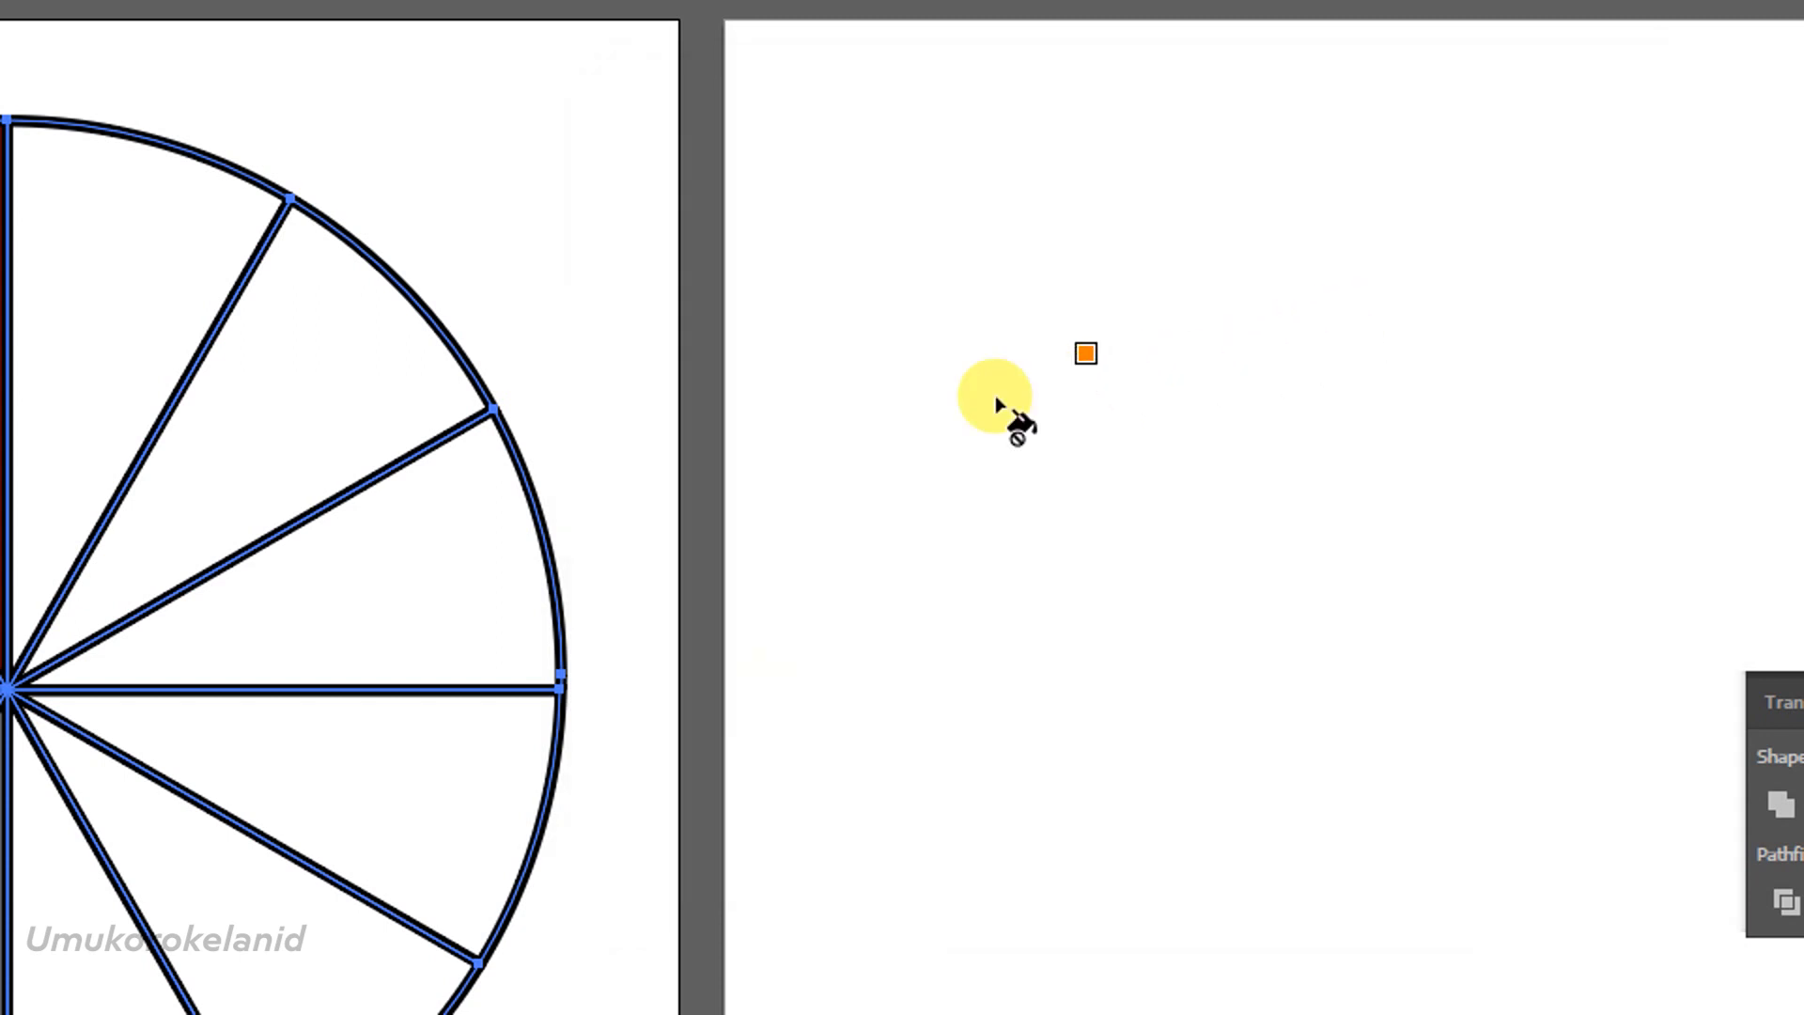
left_click(83, 327)
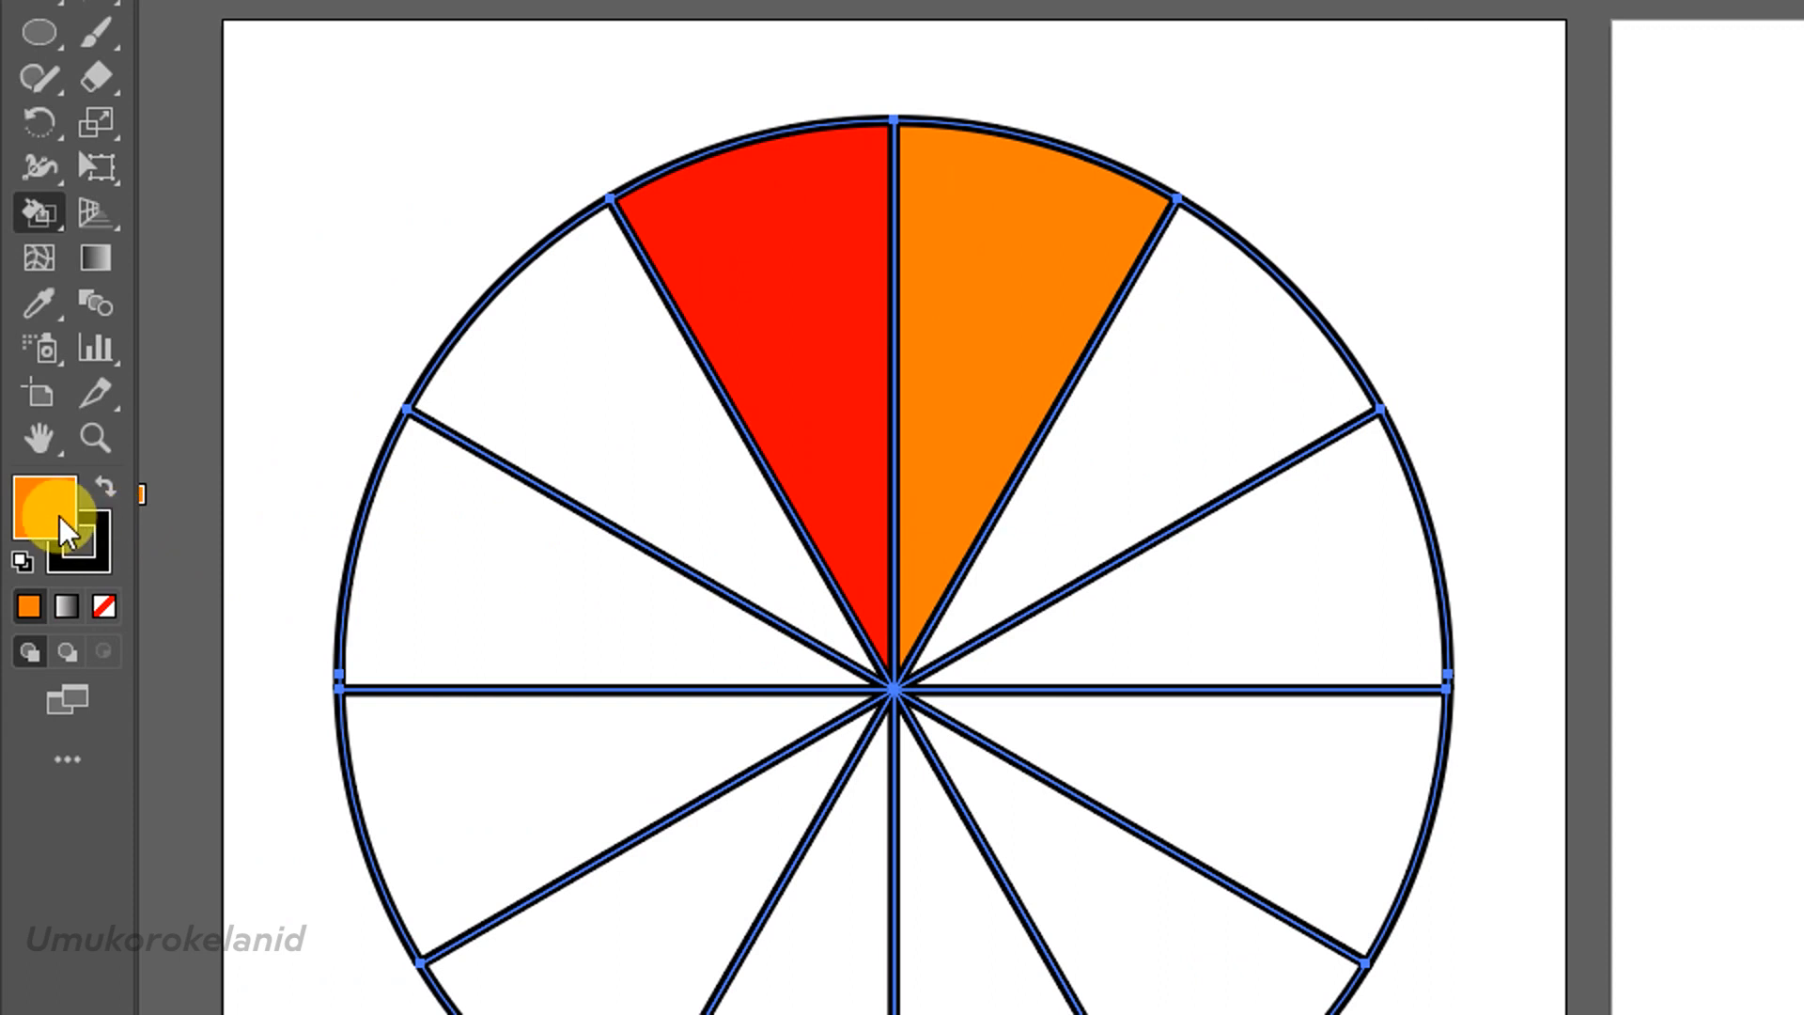
Change the fill hue to 60° and paint the segment clockwise from the orange one yellow
double_click(64, 523)
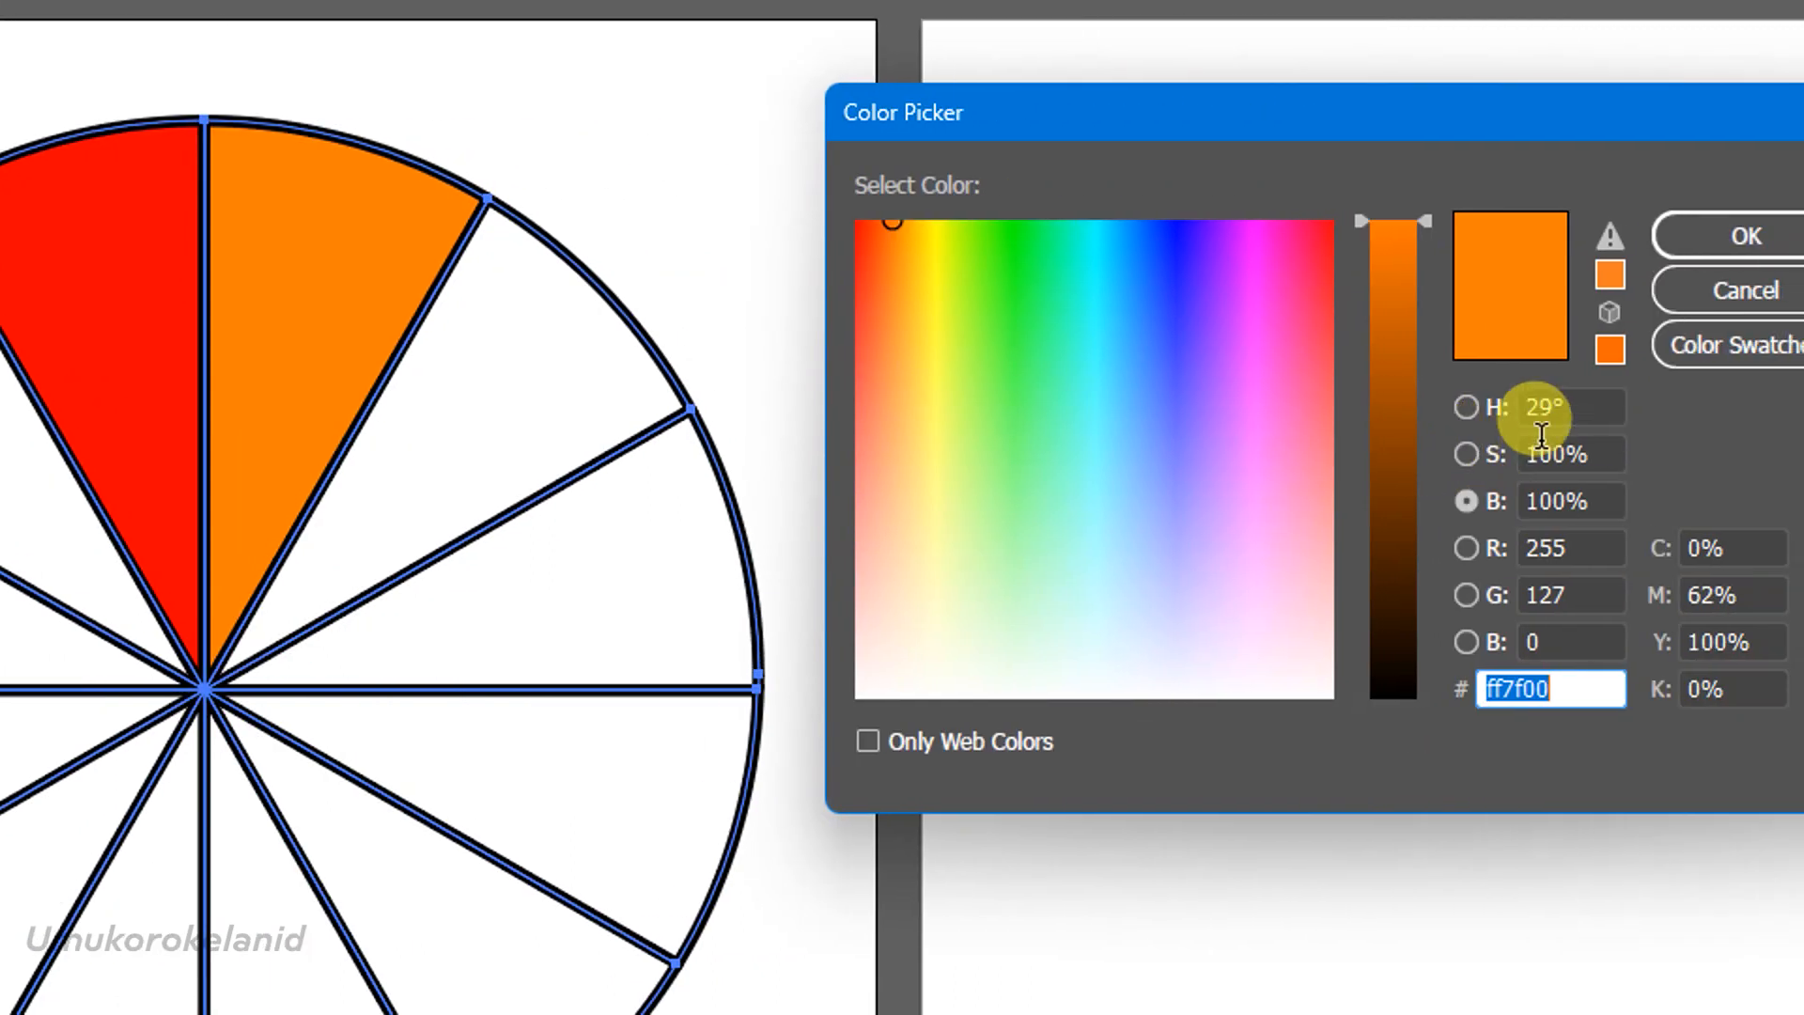
left_click(1548, 406)
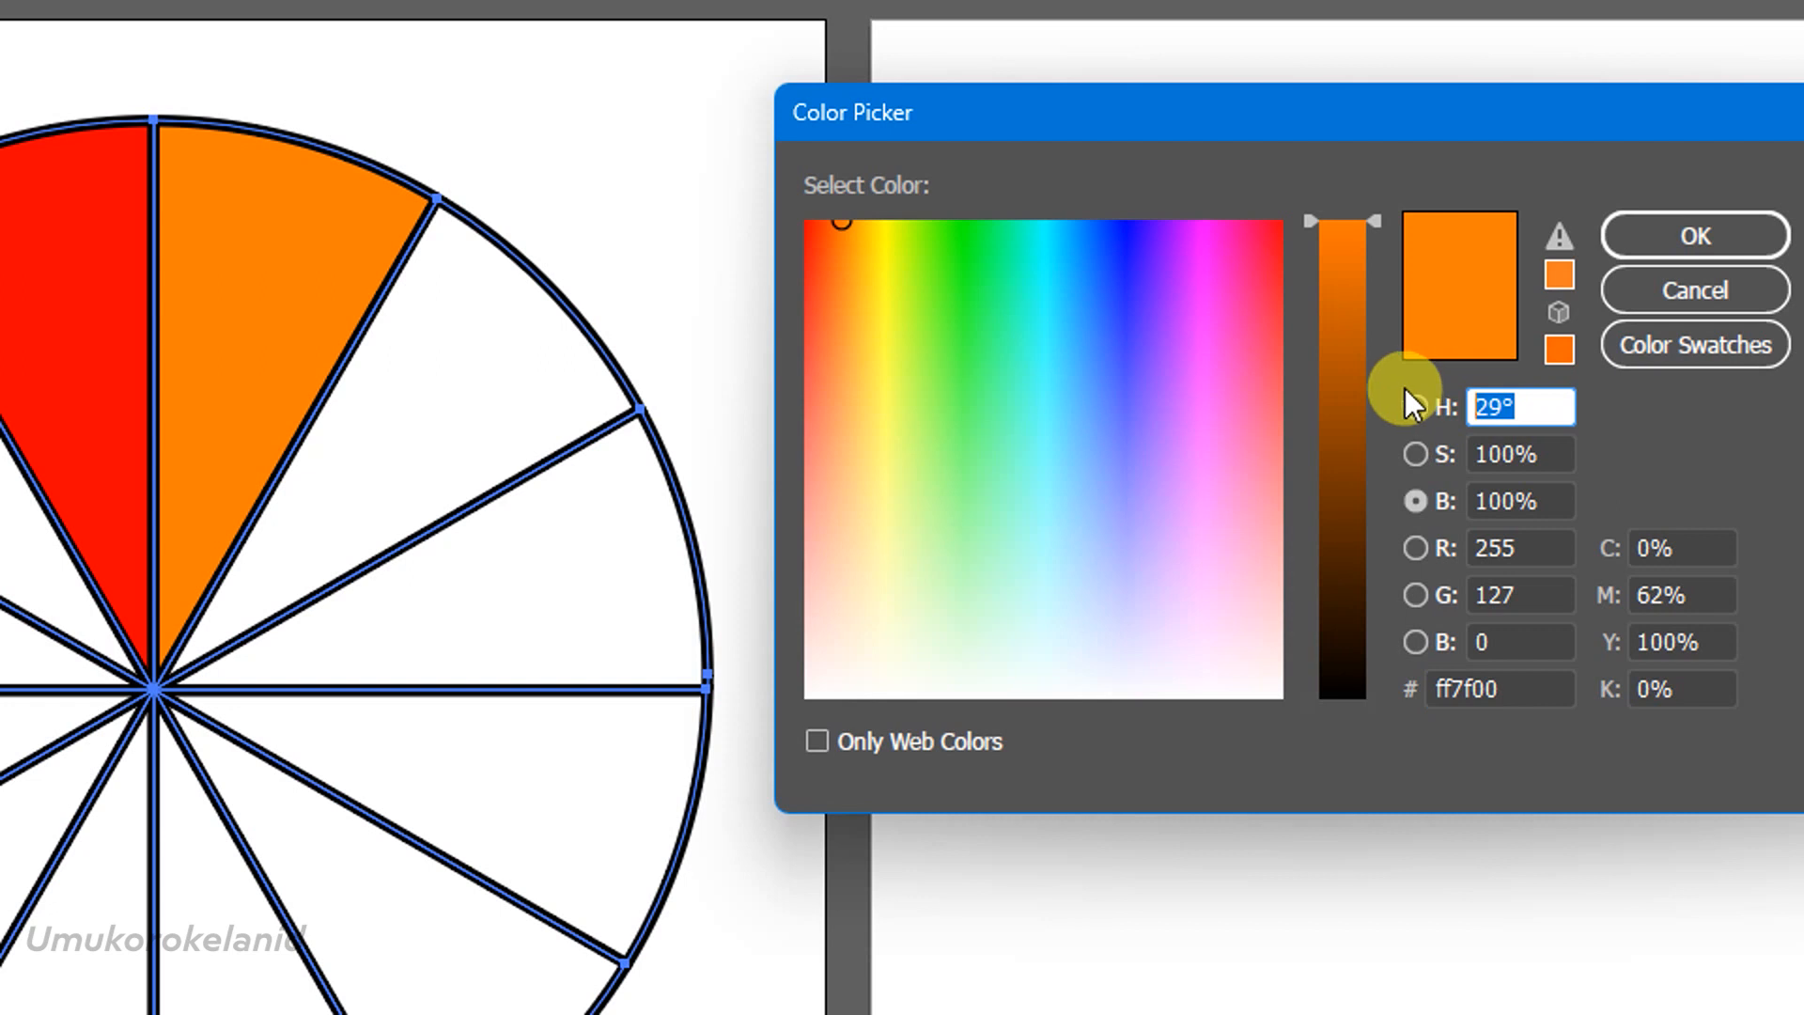
type("60")
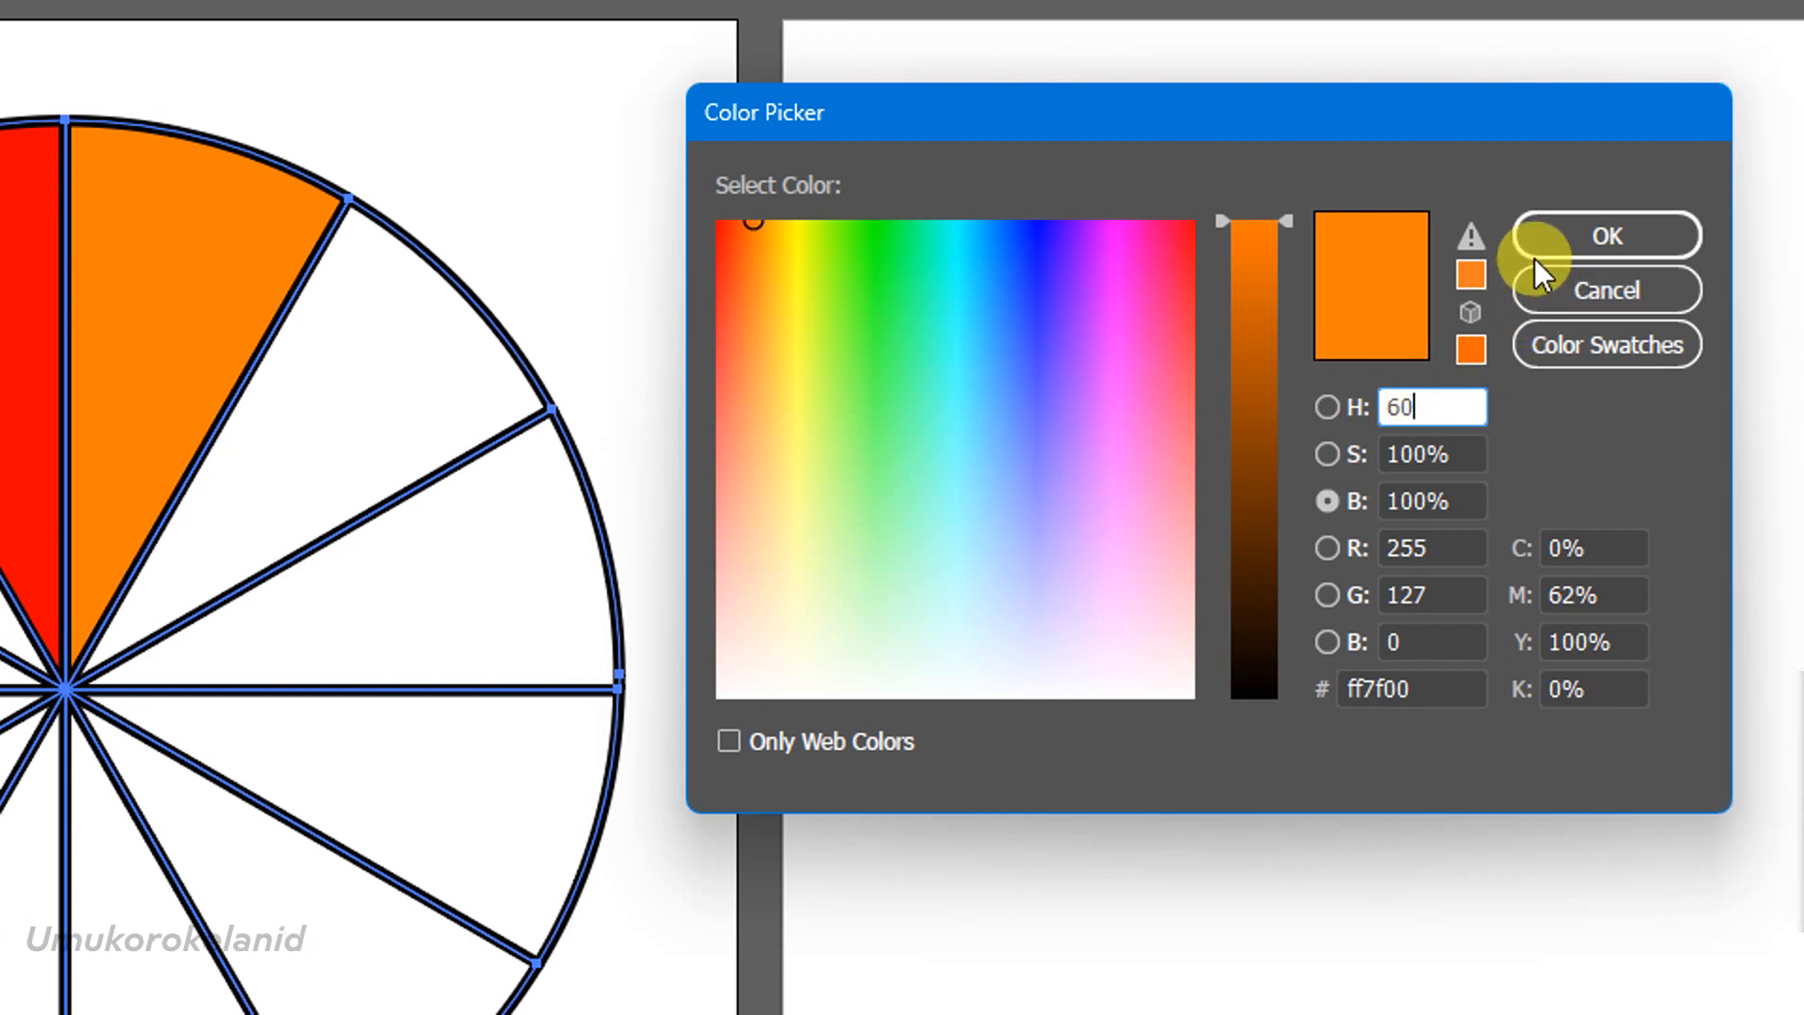
left_click(1533, 256)
left_click(380, 340)
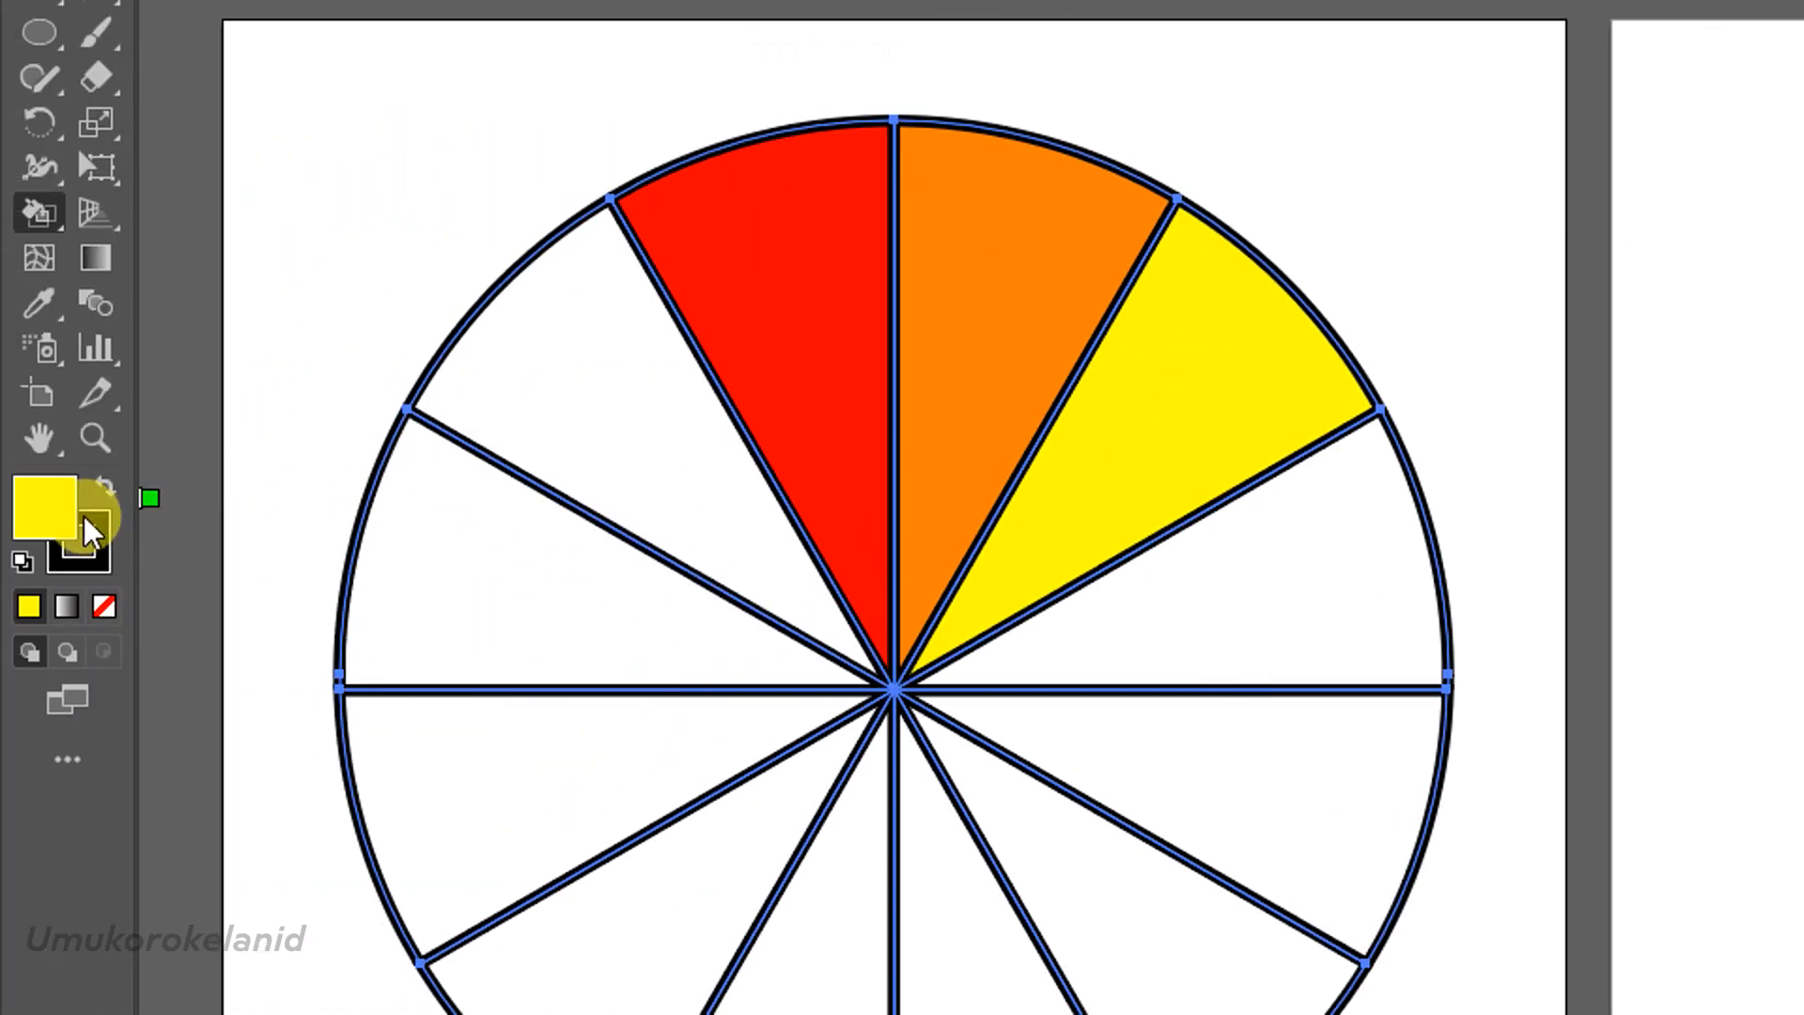
Change the fill hue to 90° and paint the segment clockwise from the yellow one yellow-green
double_click(84, 518)
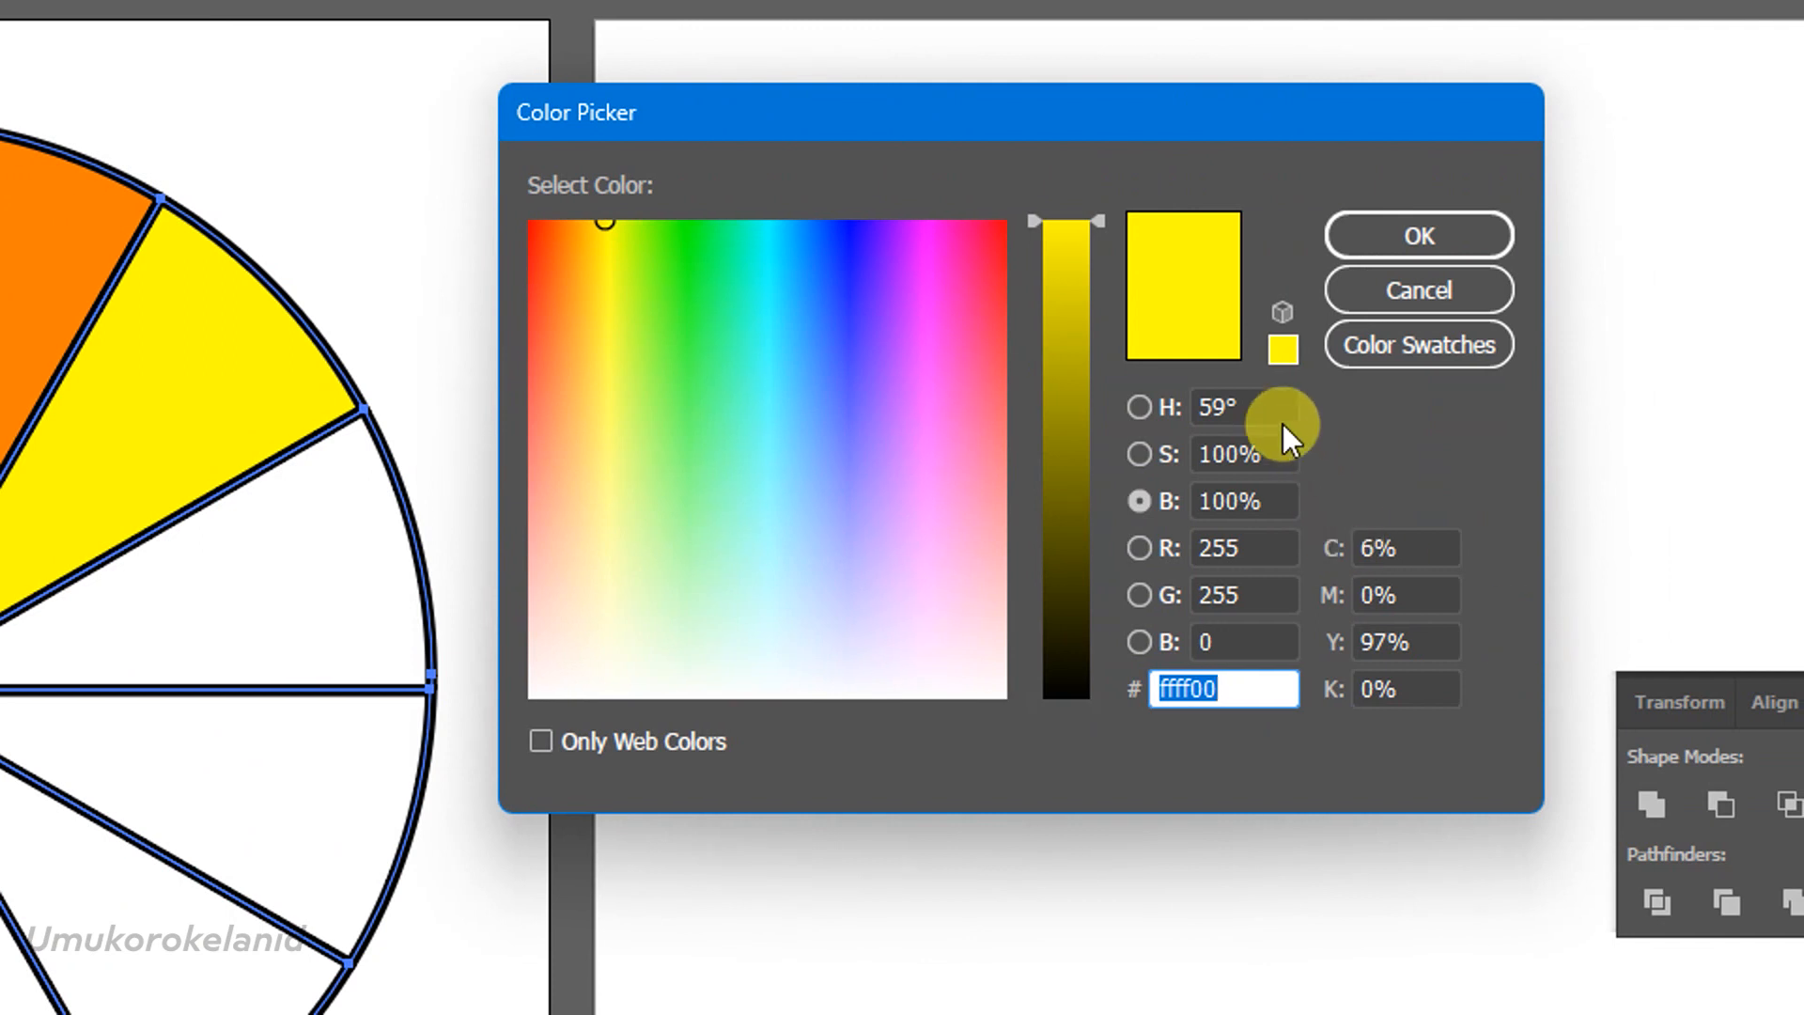
left_click(1282, 422)
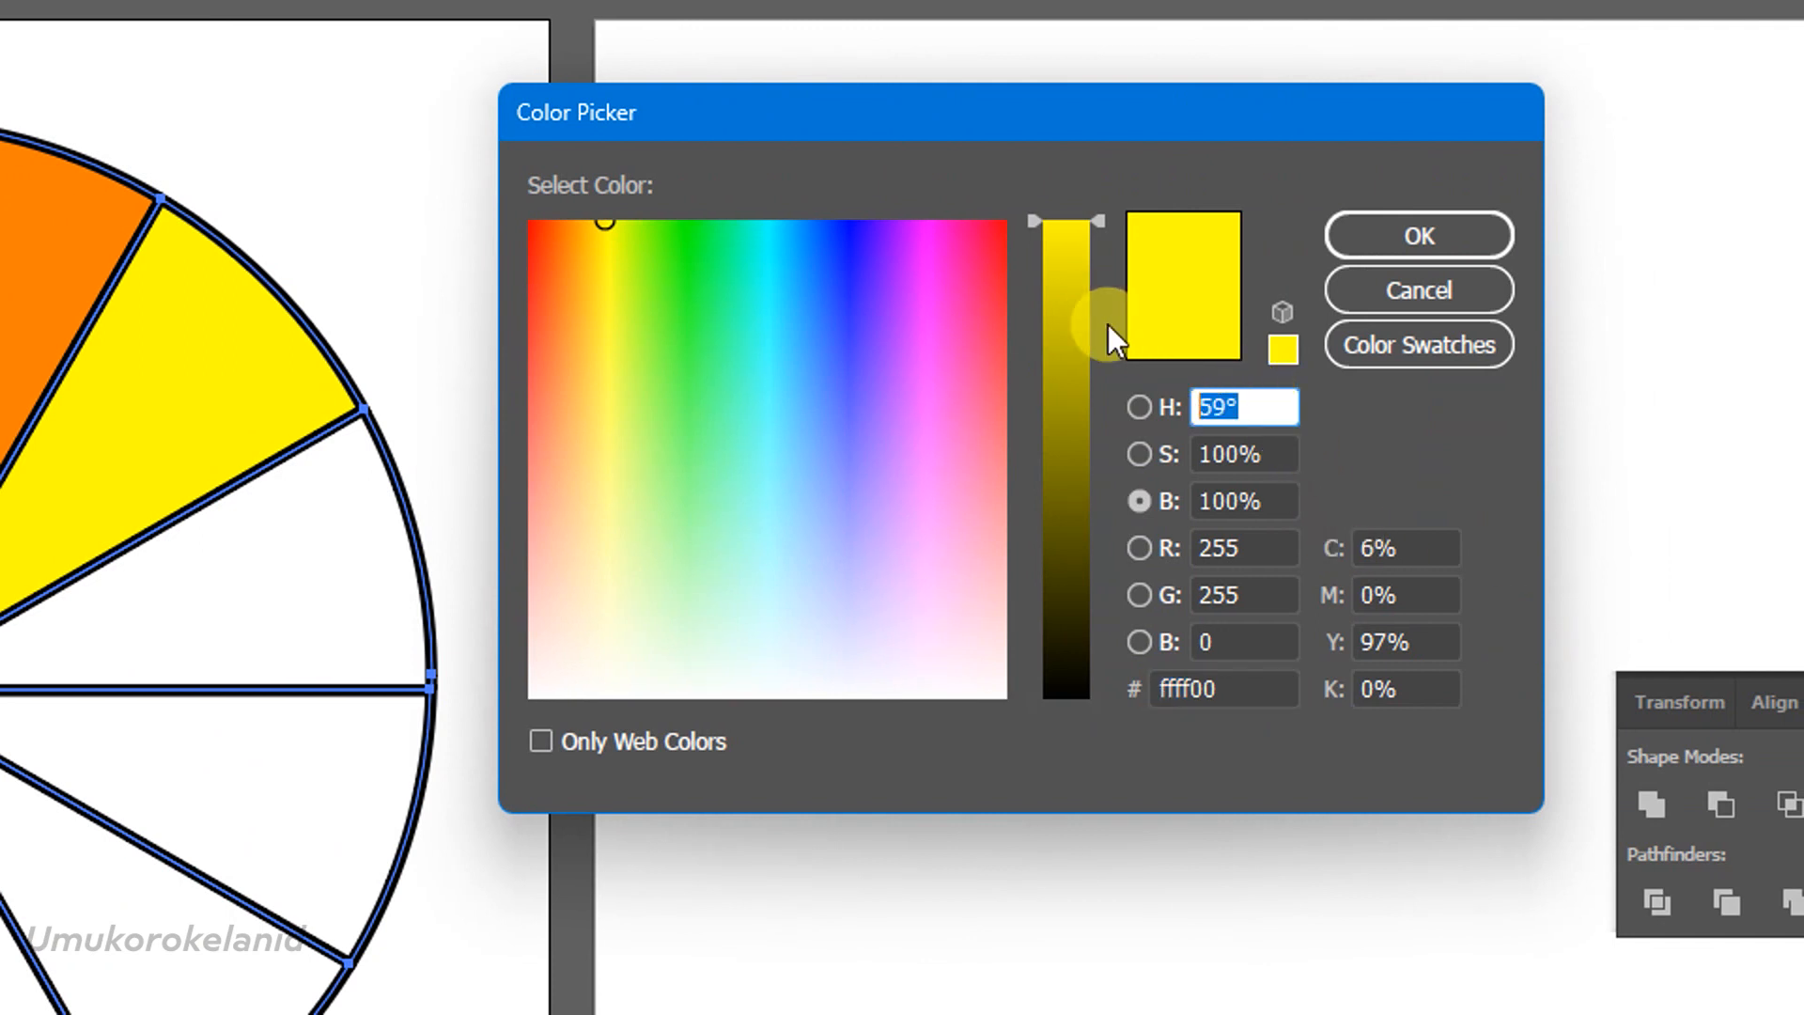
type("30")
left_click(1378, 233)
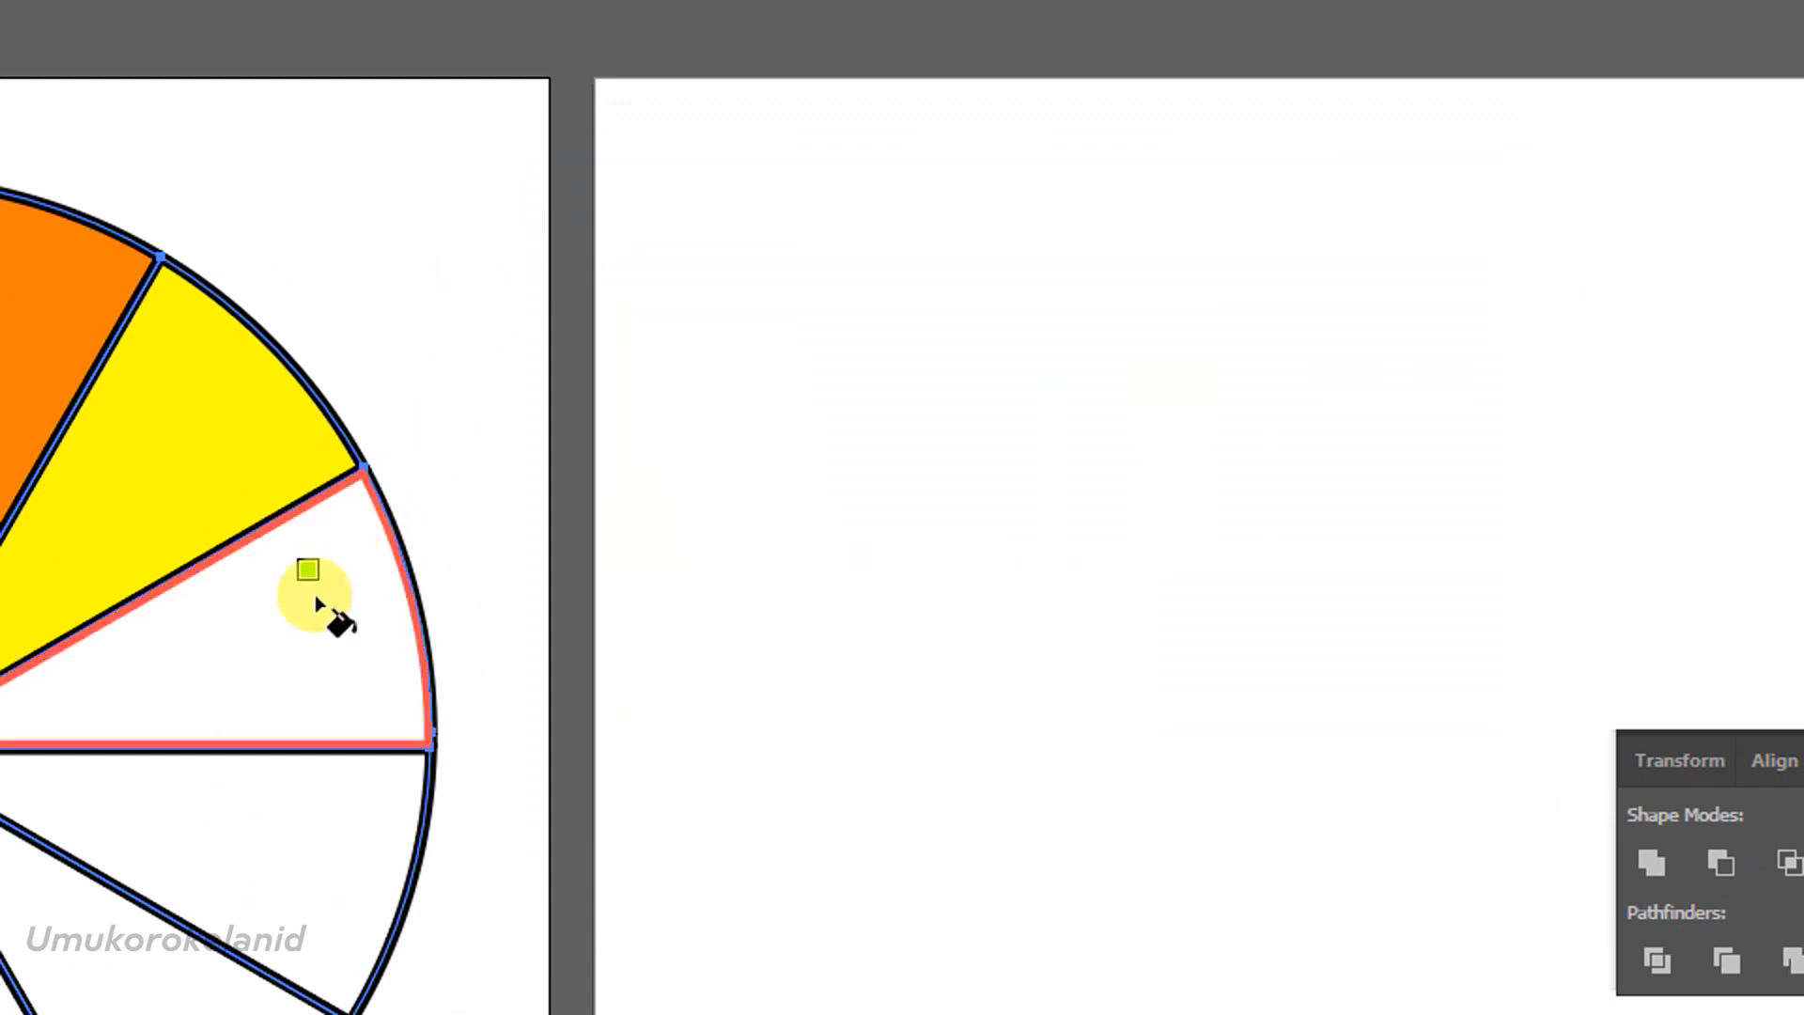
left_click(317, 599)
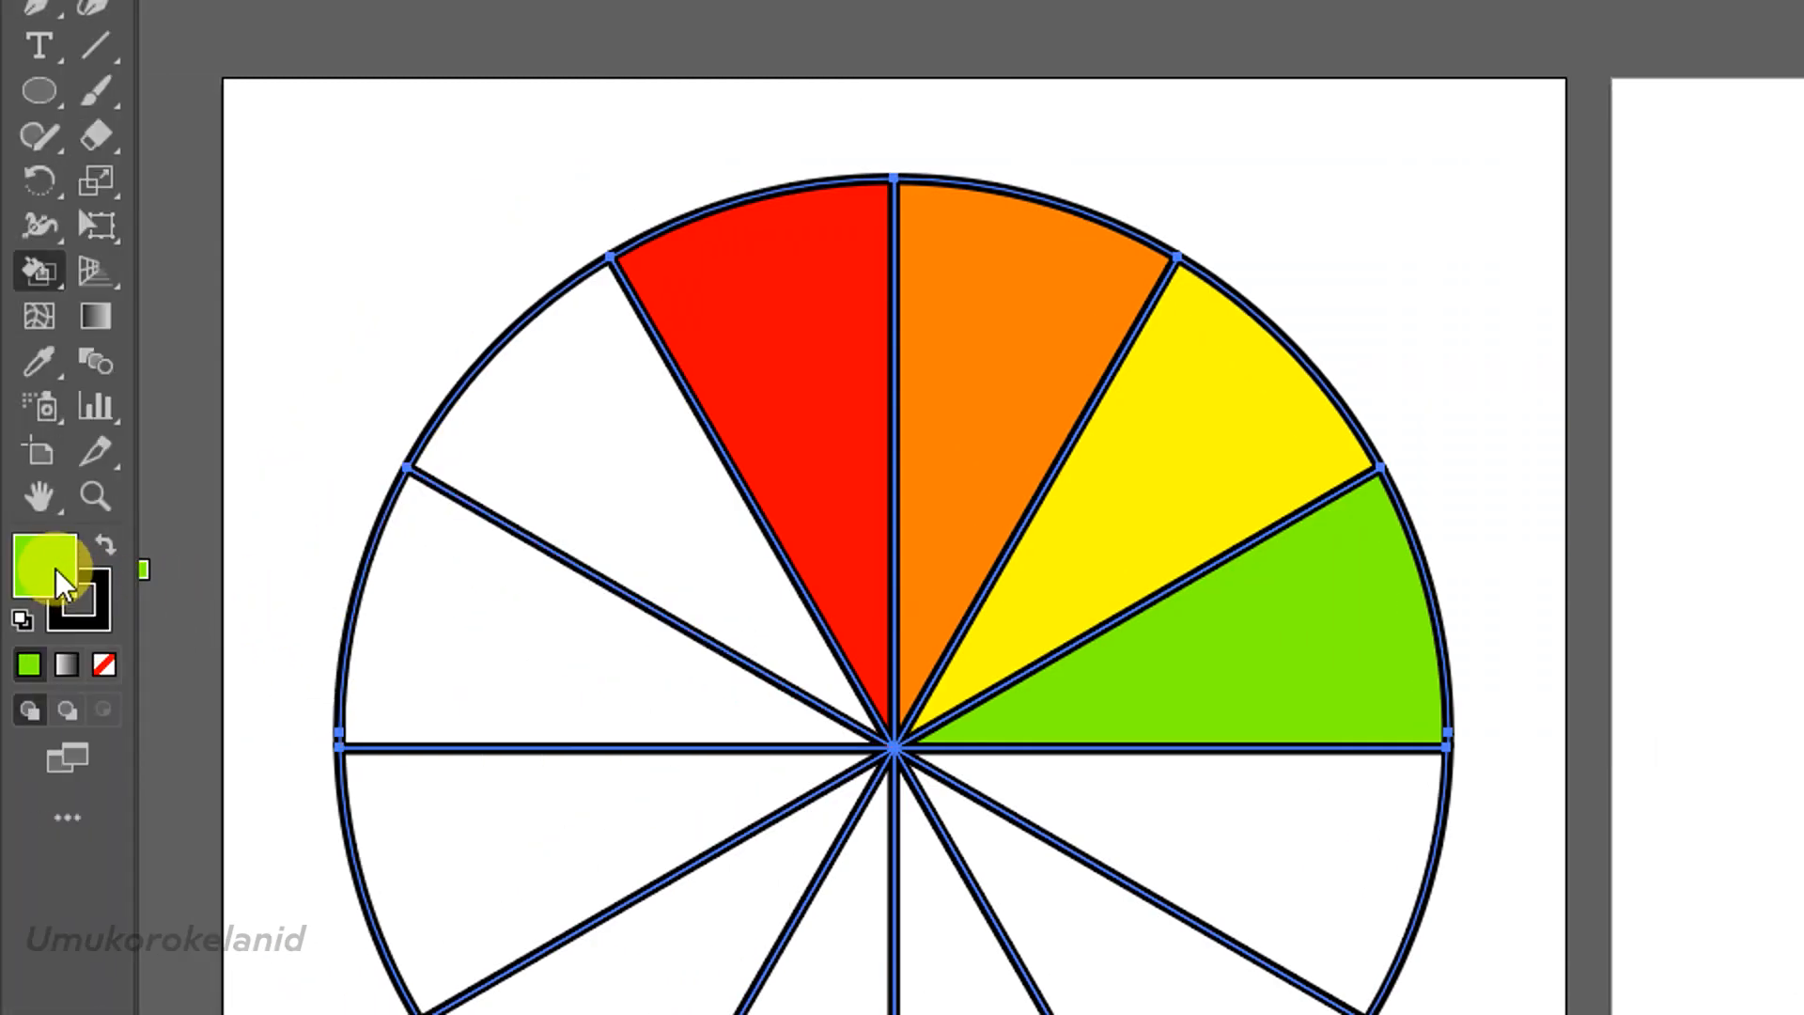
Change the fill hue to 120° and paint the segment just below the circle's right horizontal line green
double_click(44, 564)
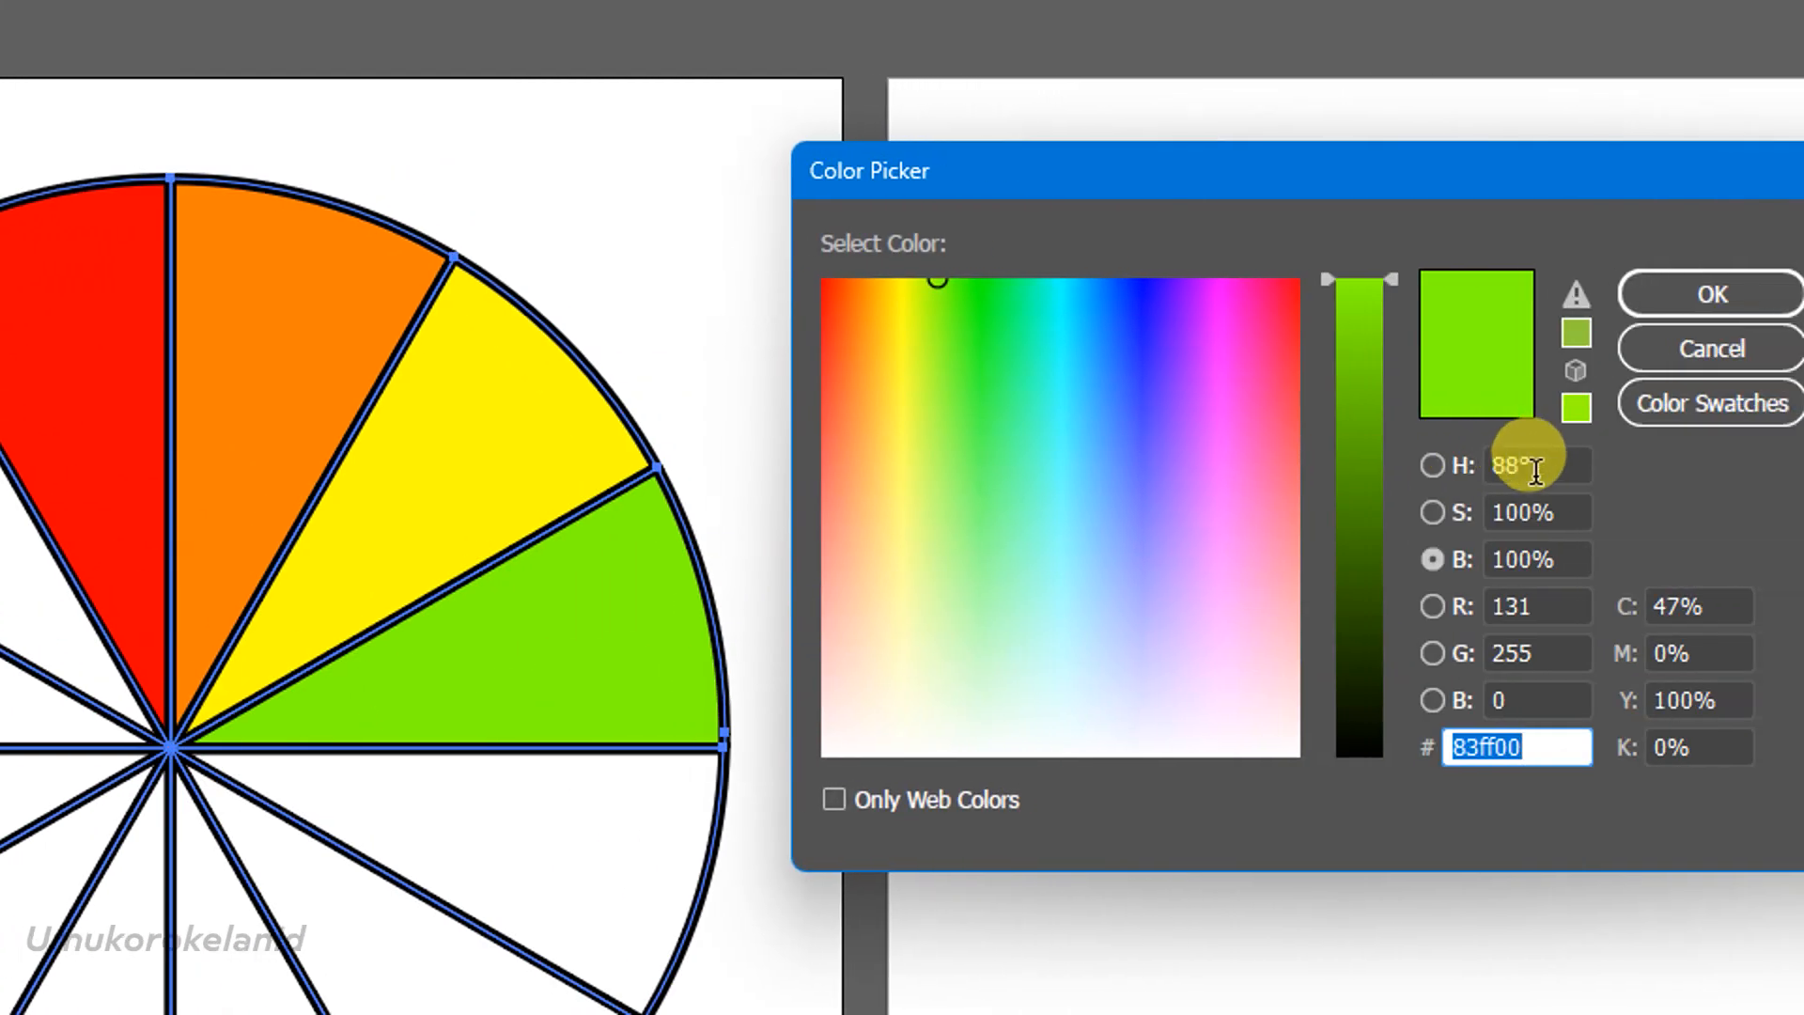
double_click(1531, 466)
type("12")
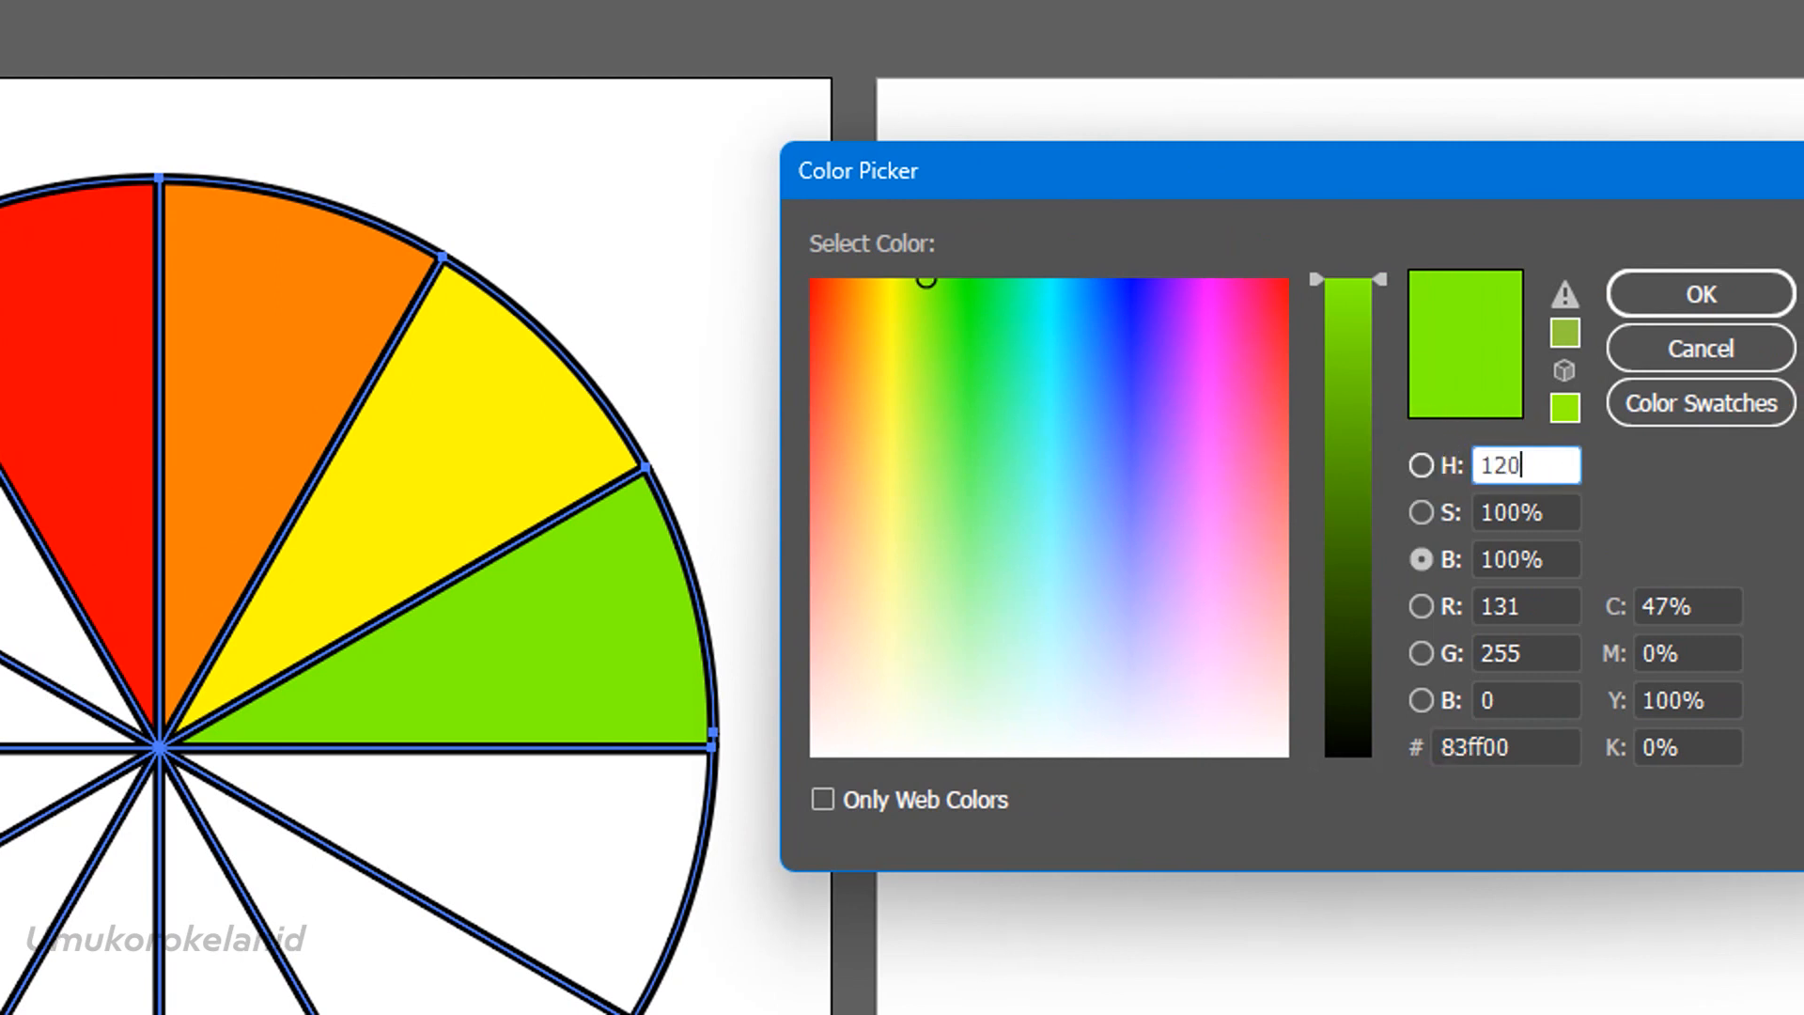
type("0")
left_click(1653, 296)
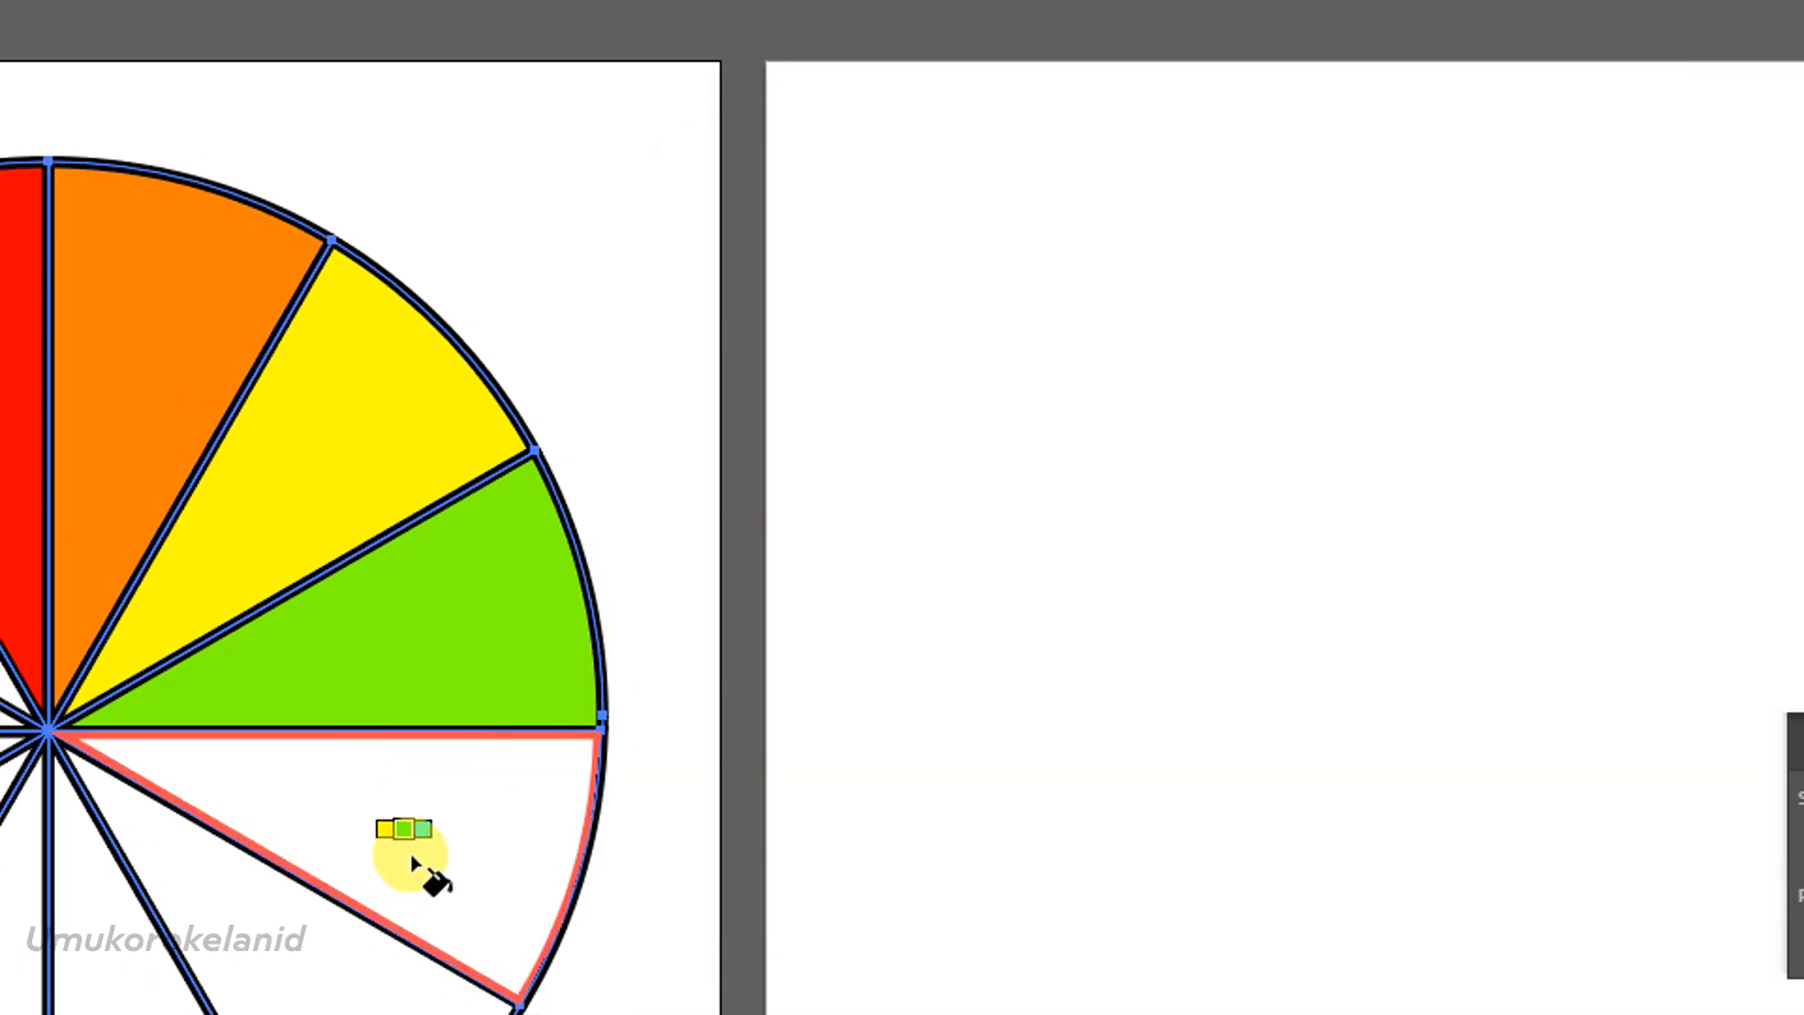
left_click(412, 864)
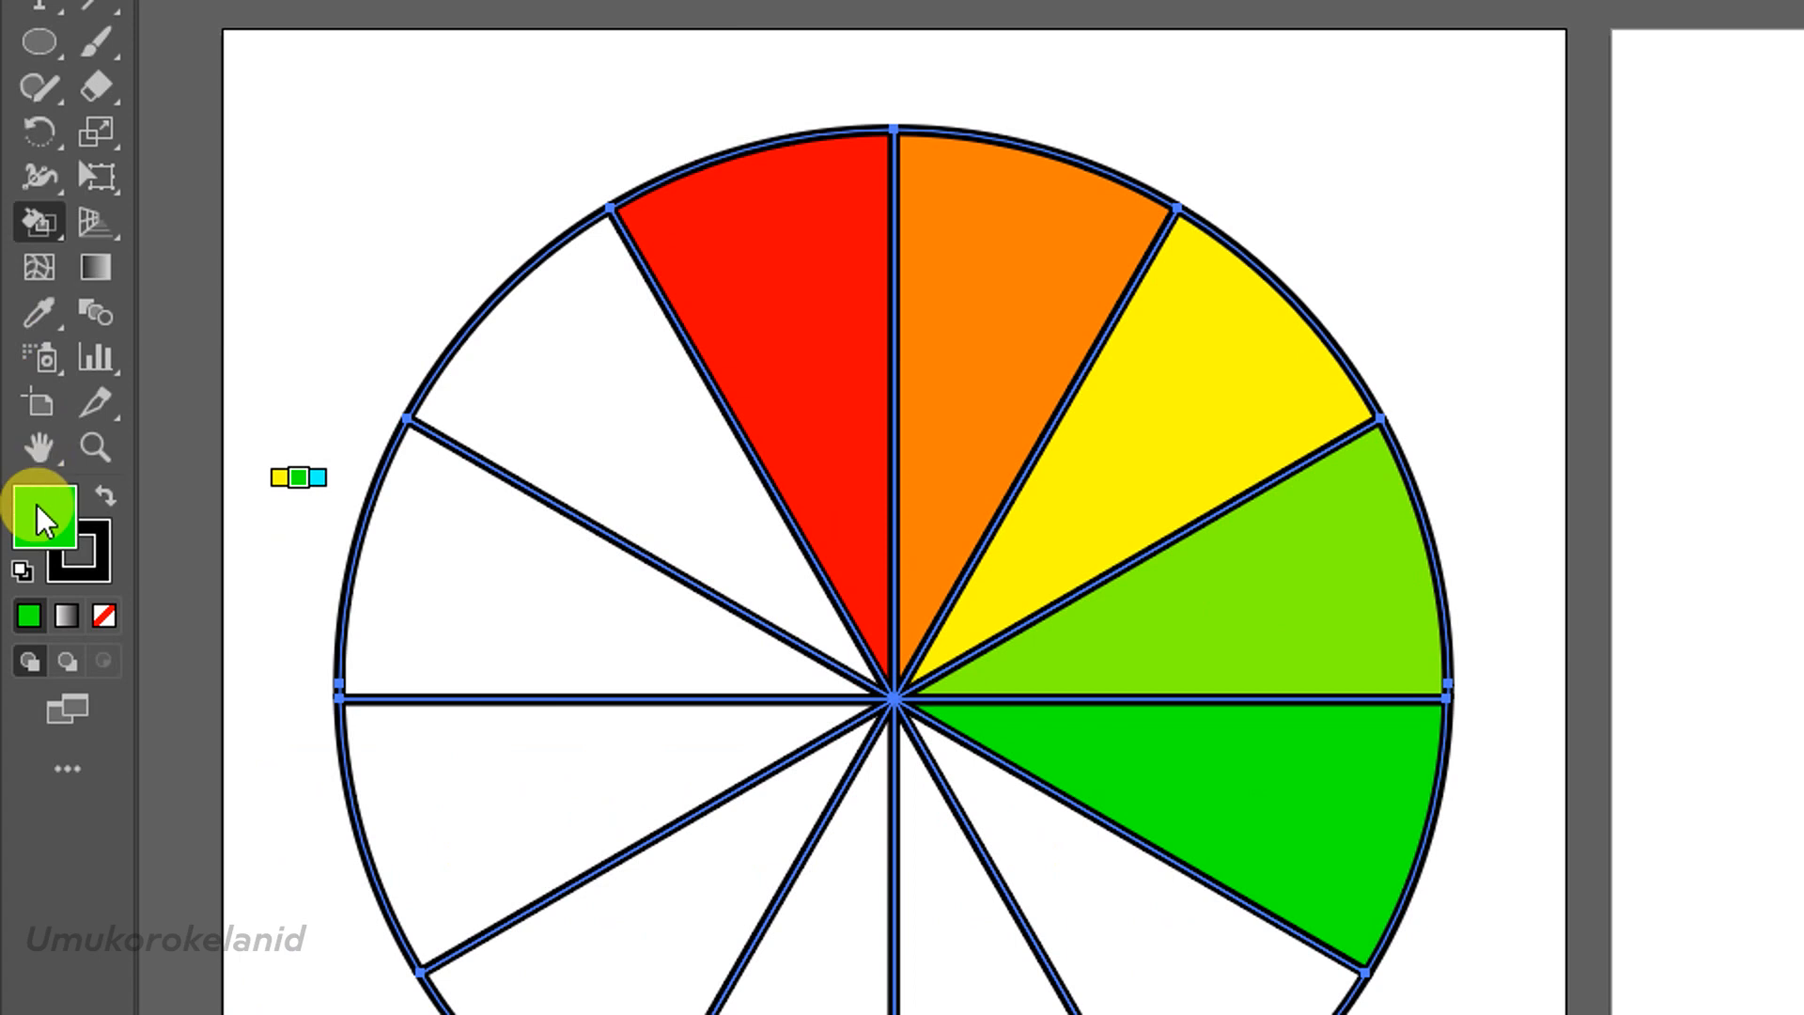
Change the fill hue to 150° and paint the segment clockwise from the green one spring green
double_click(44, 520)
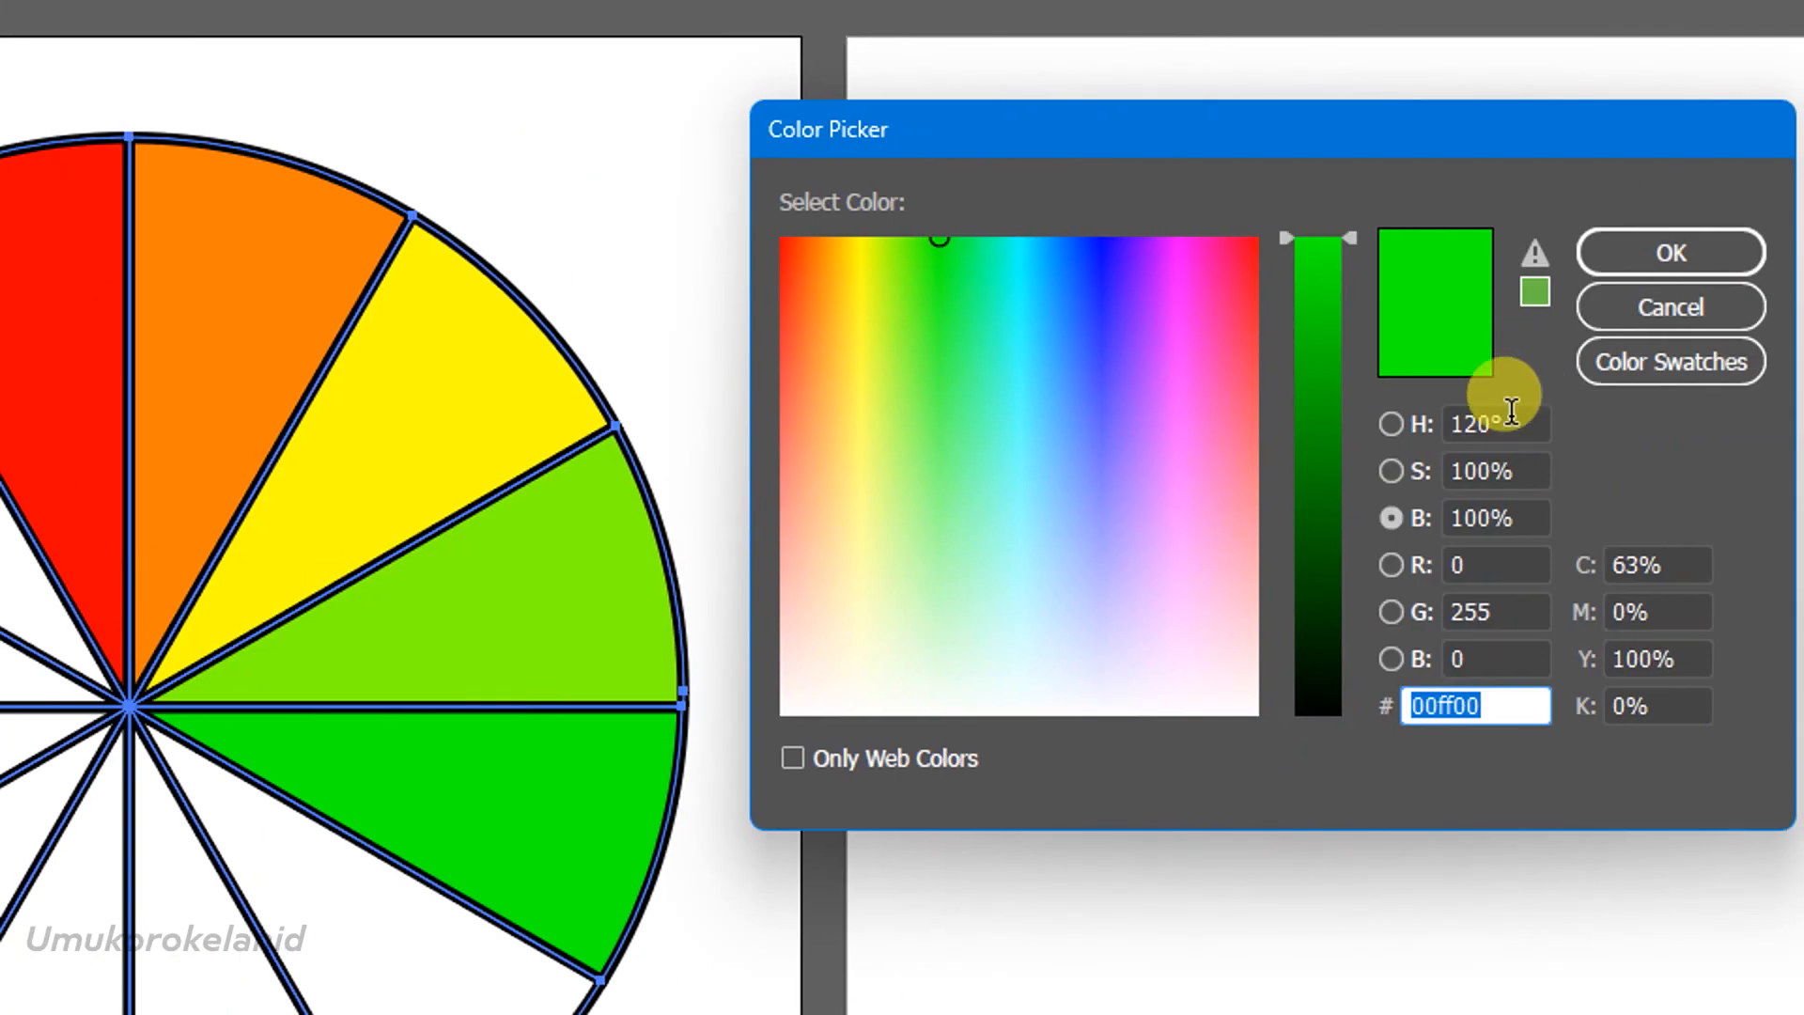
double_click(1435, 438)
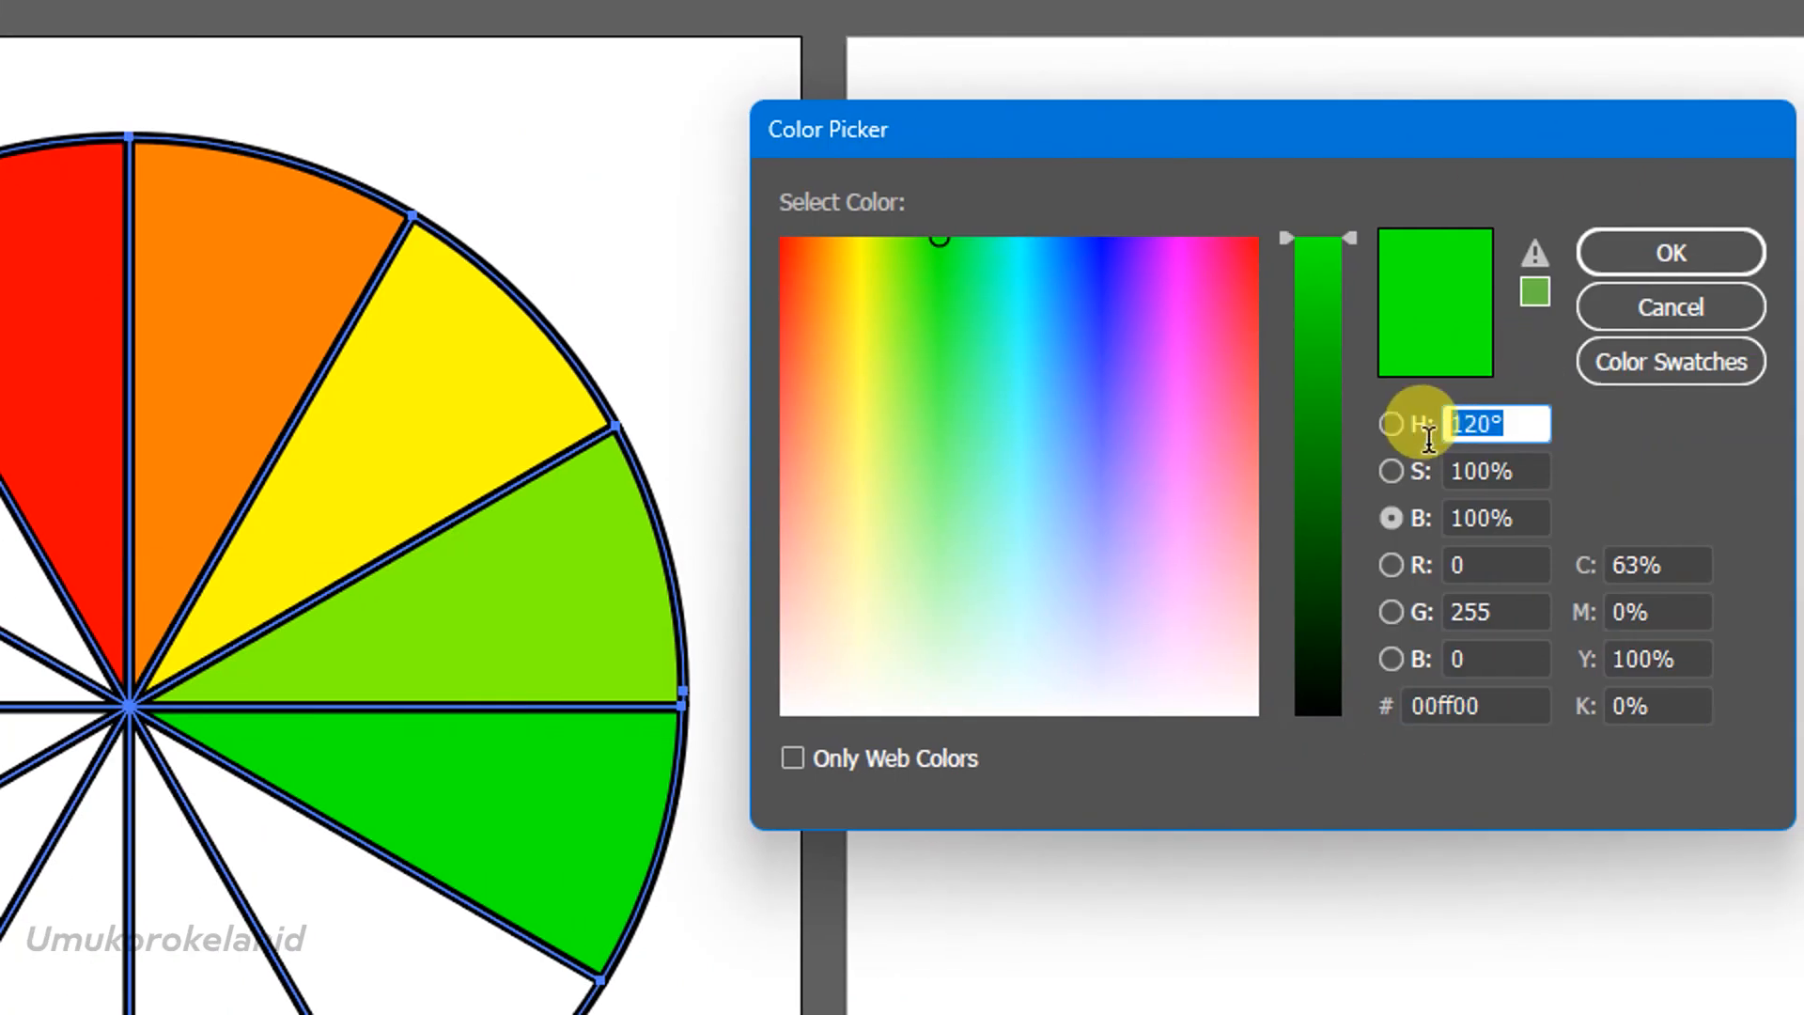
type("150")
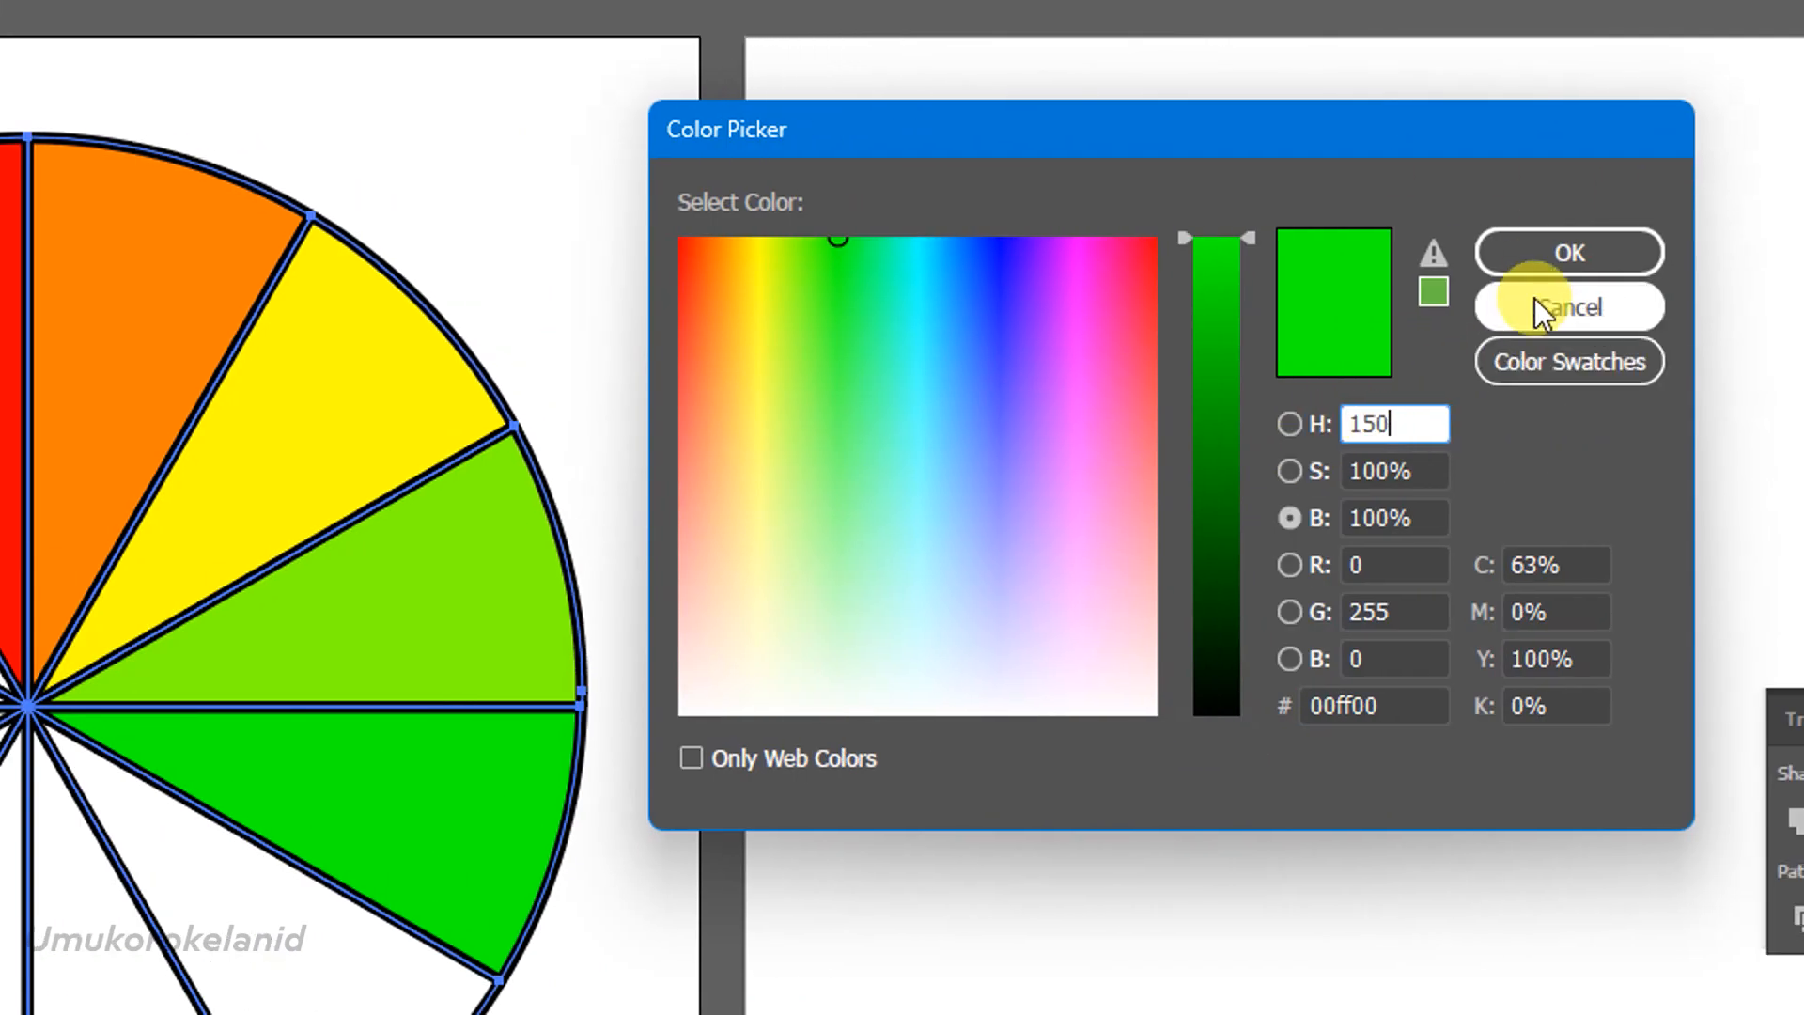
left_click(1556, 263)
left_click(329, 977)
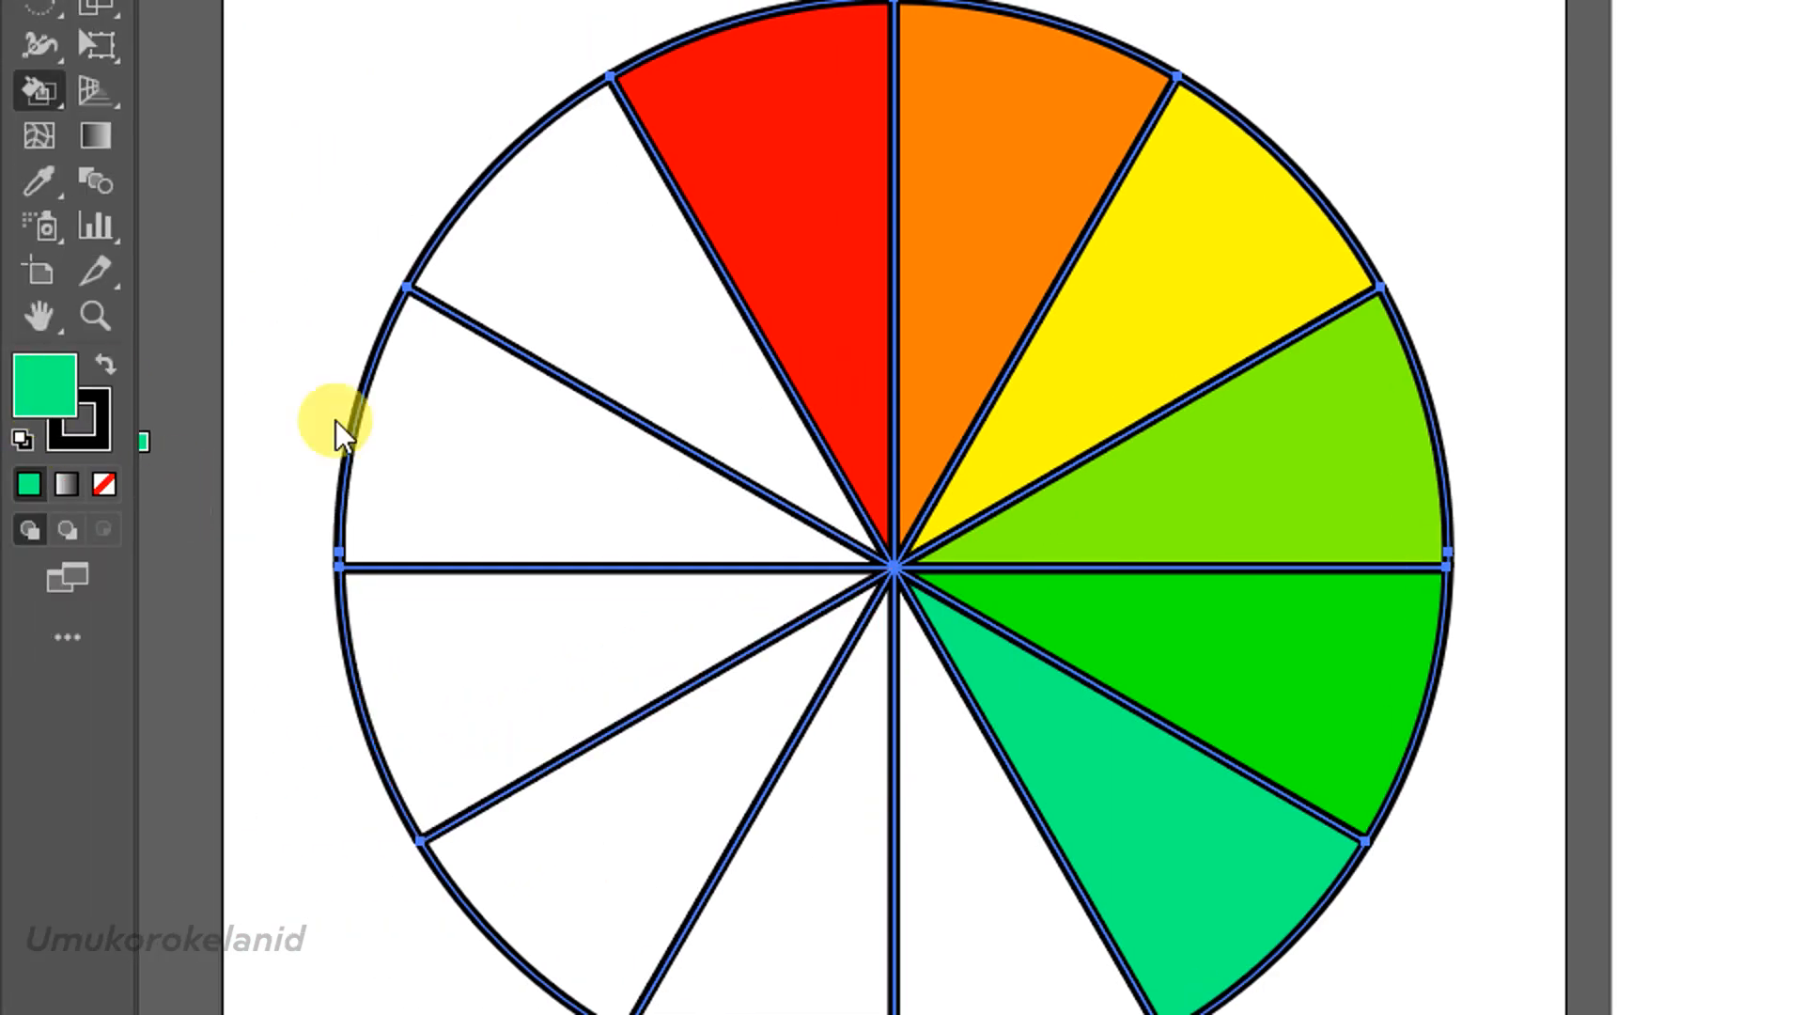
Change the fill hue to 180° and paint the segment clockwise from the spring green one cyan
double_click(74, 390)
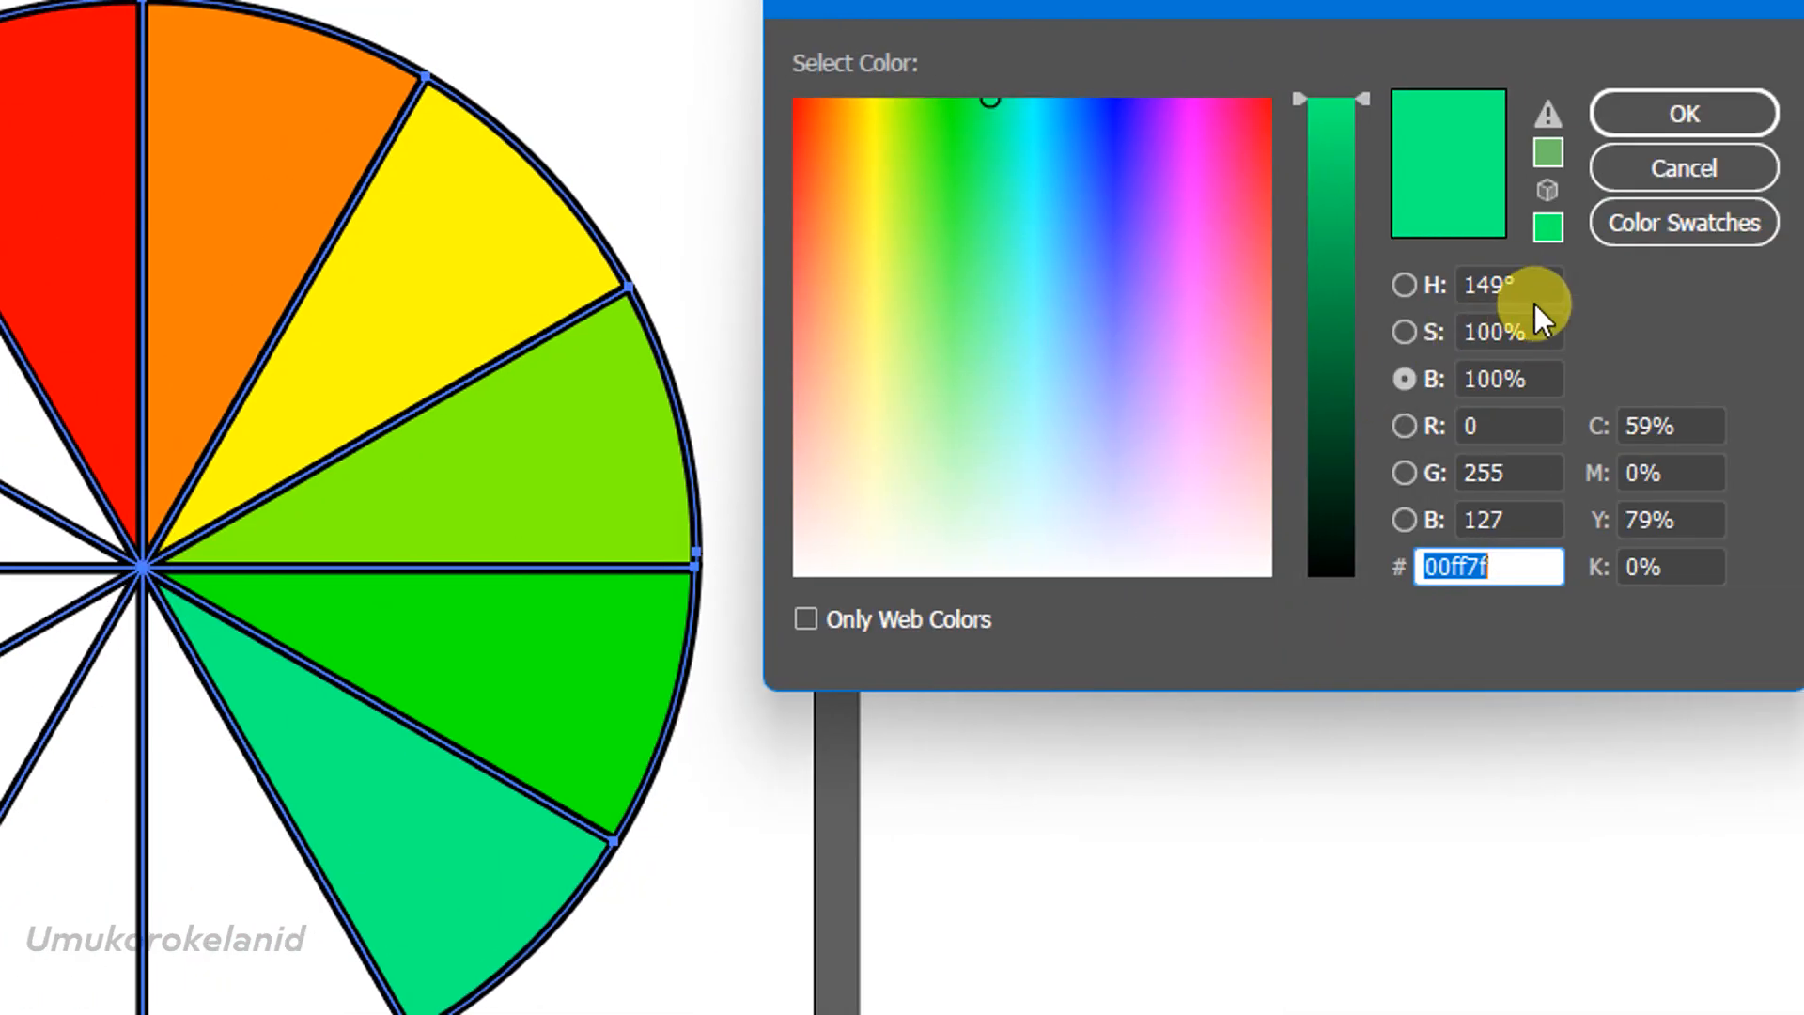
left_click(1506, 285)
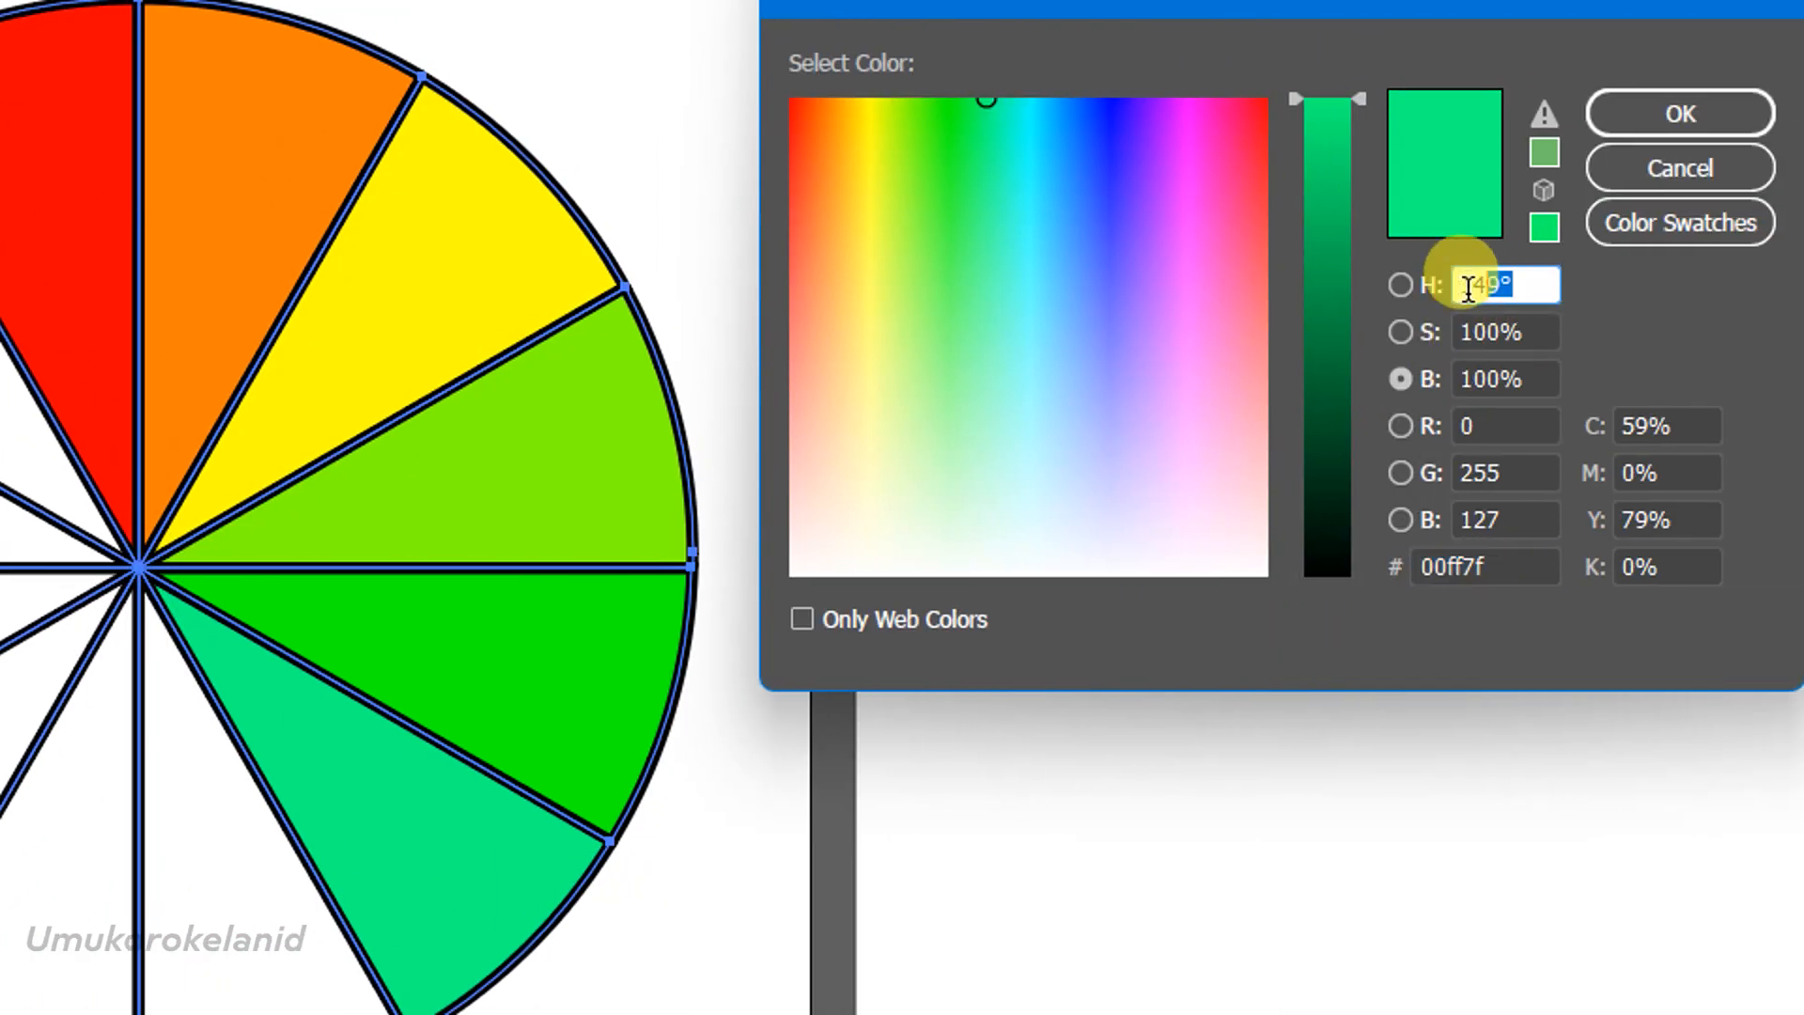
type("18")
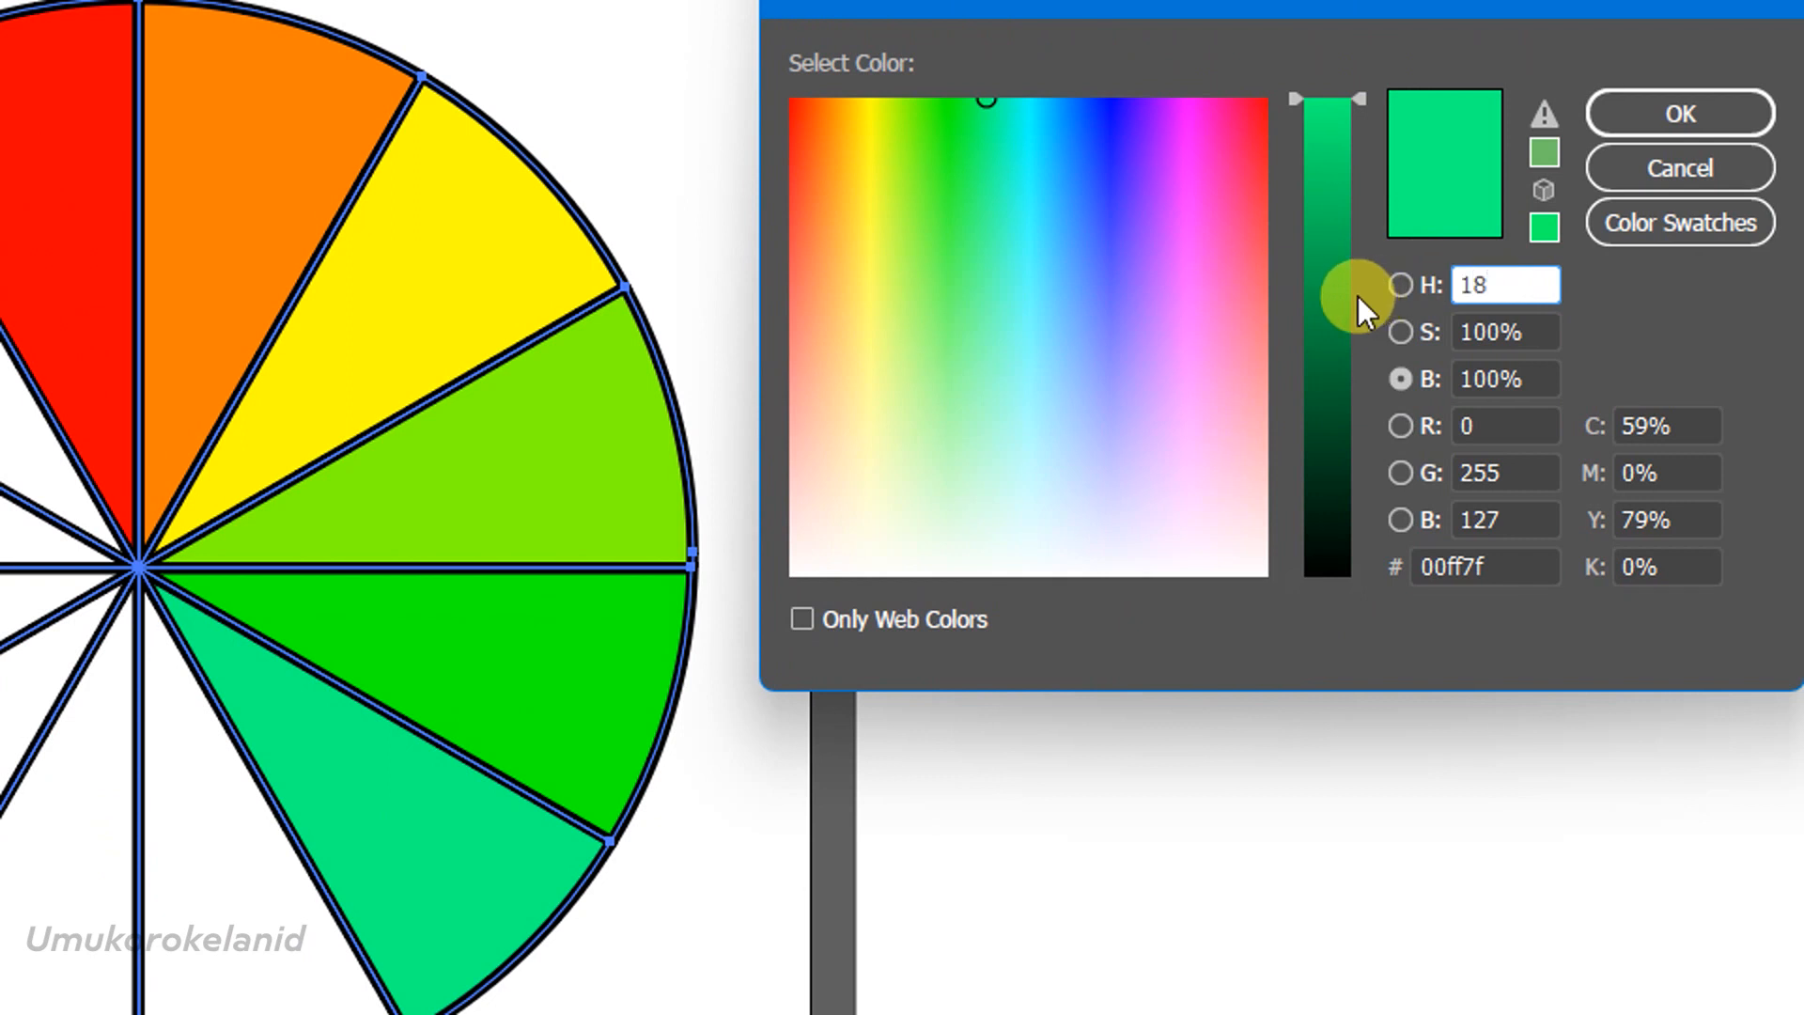
type("0")
left_click(1623, 107)
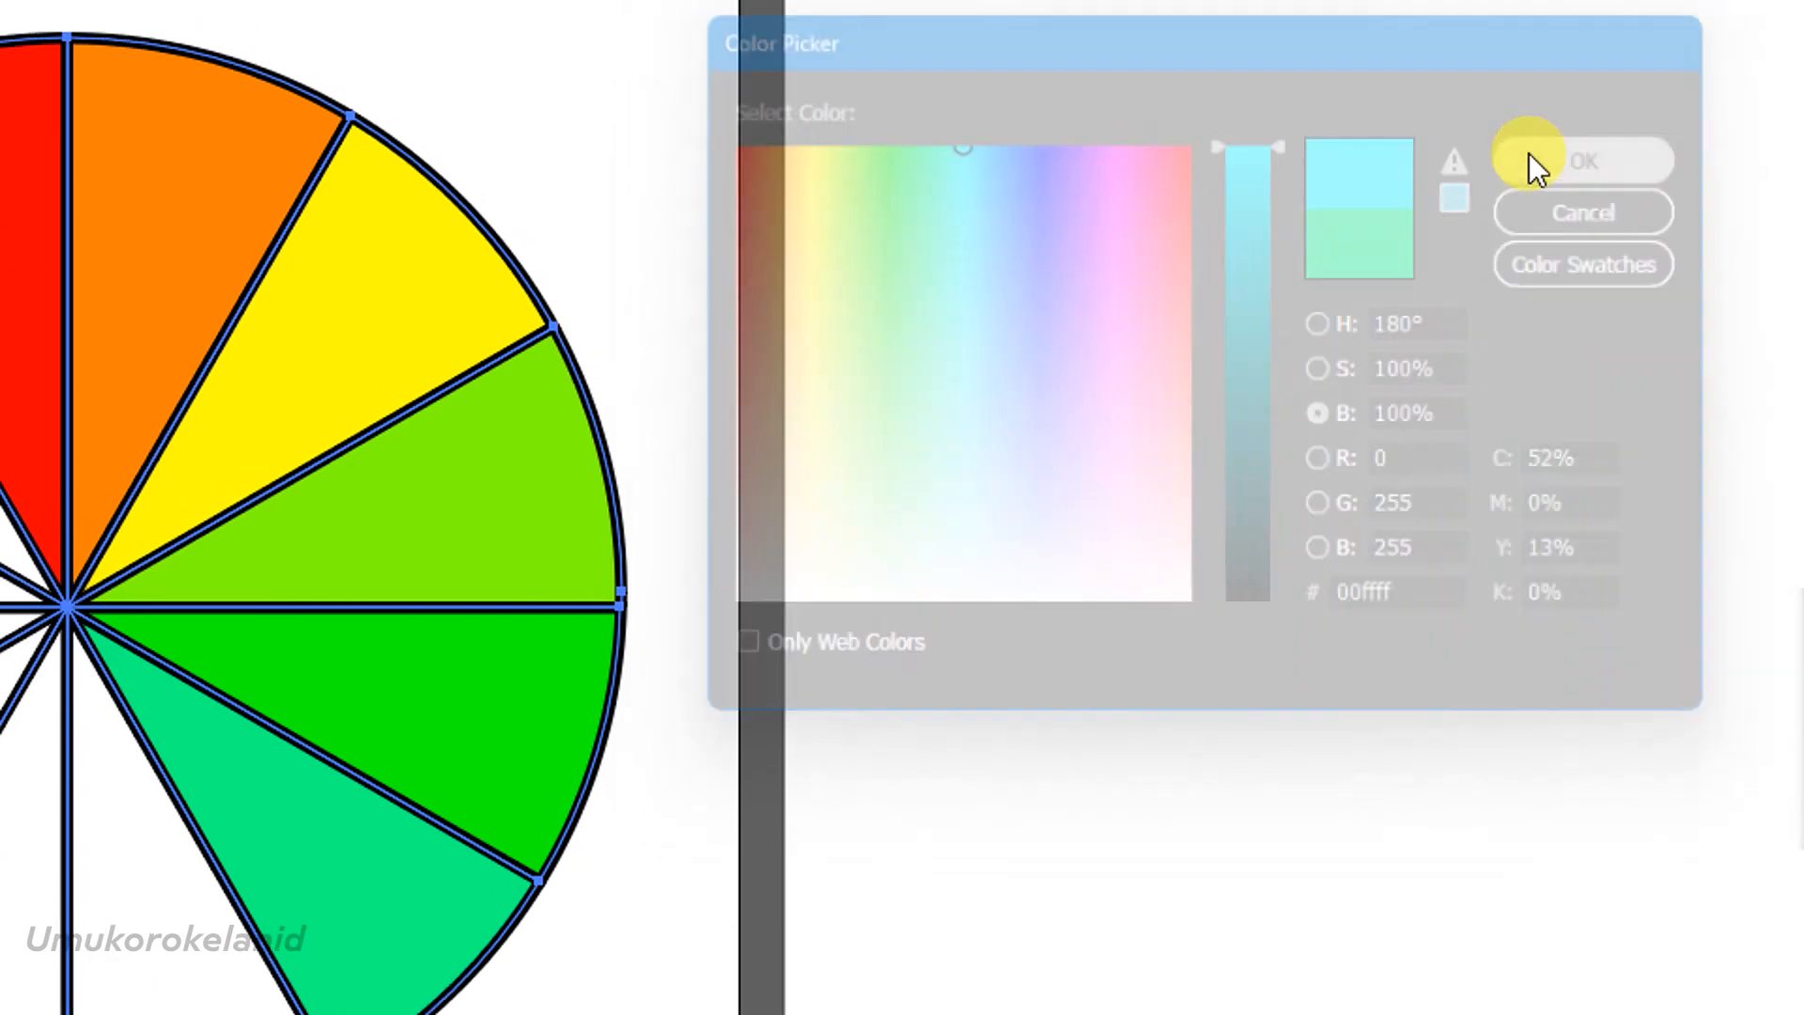
left_click(201, 948)
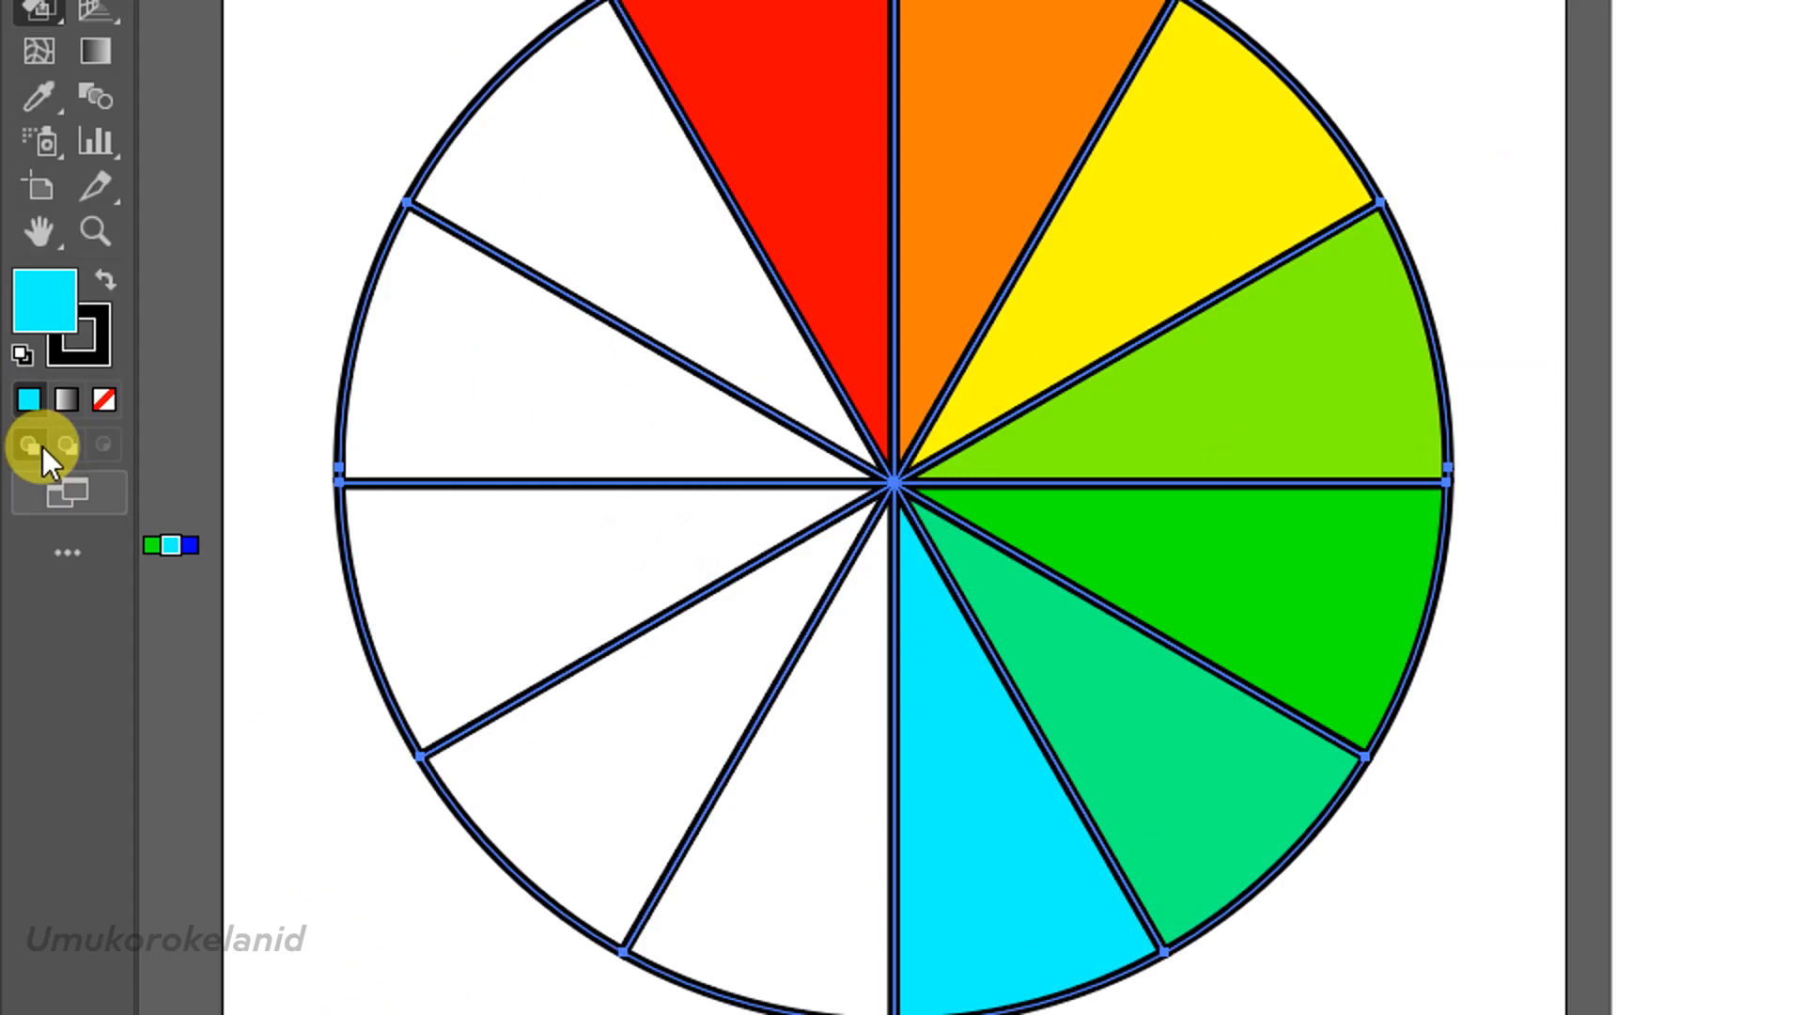
Change the fill hue to 210° and paint the segment clockwise from the cyan one azure blue
double_click(37, 308)
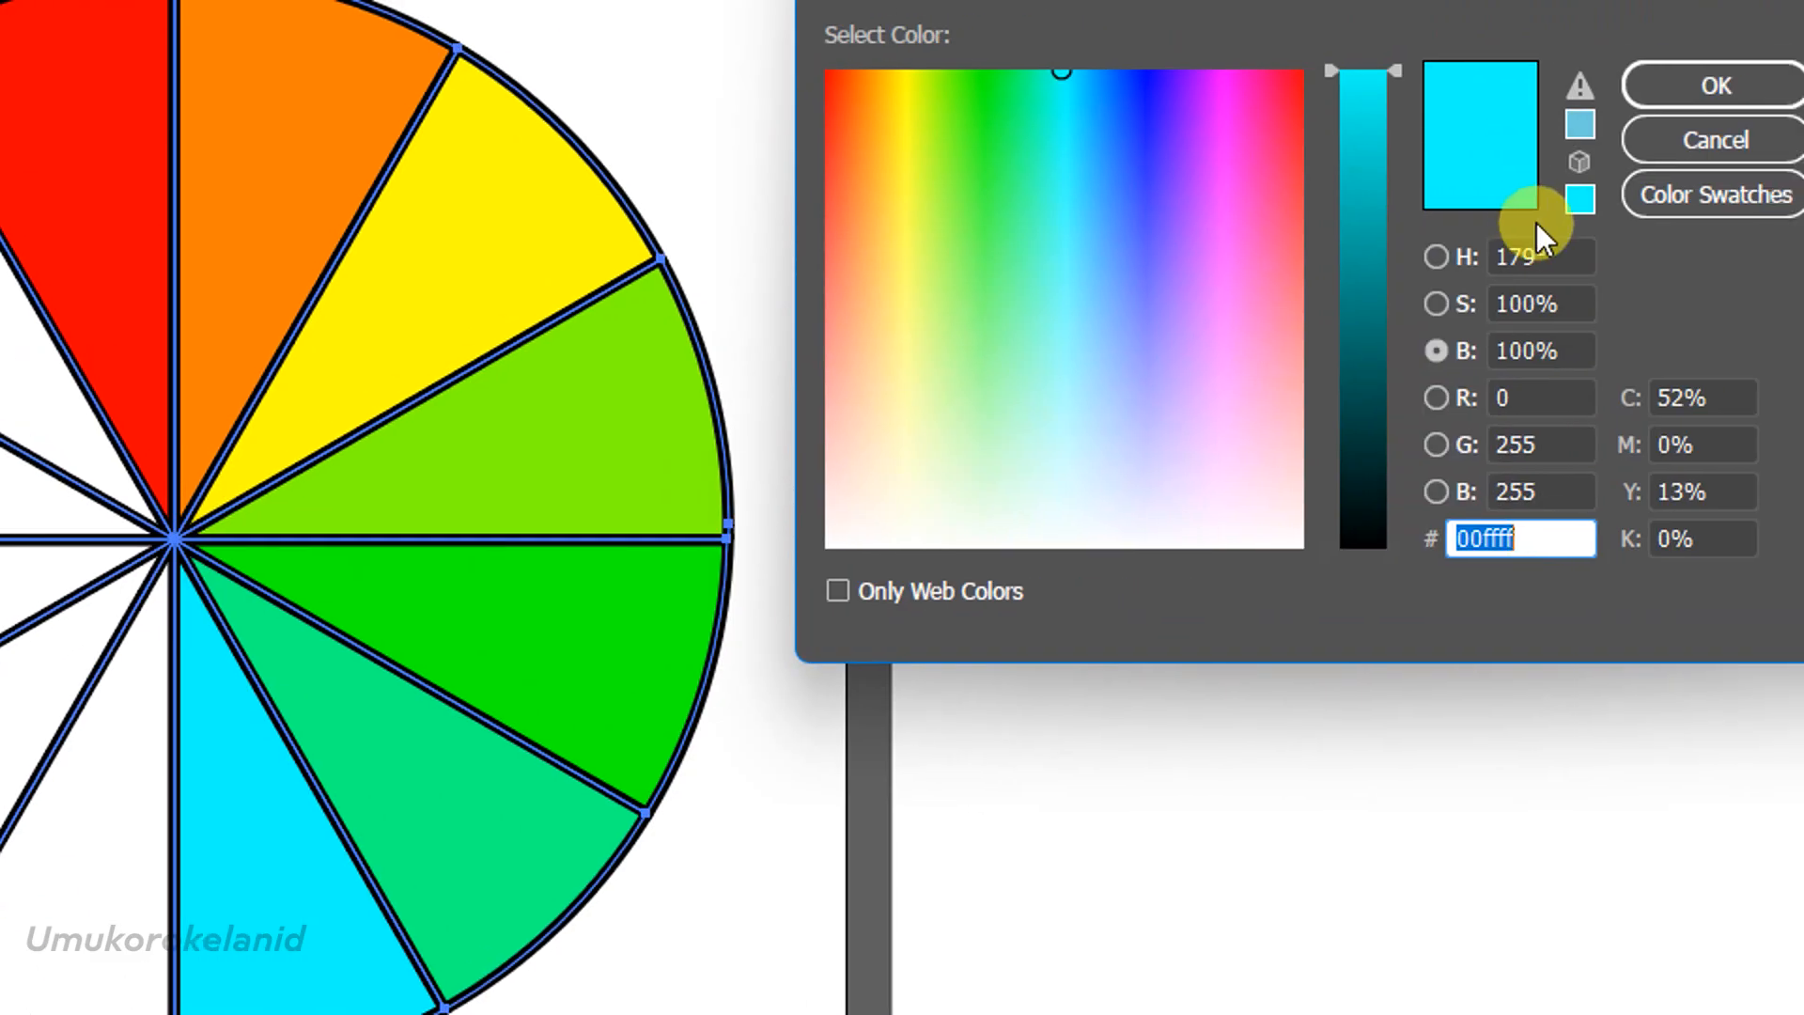
left_click(1523, 253)
type("21")
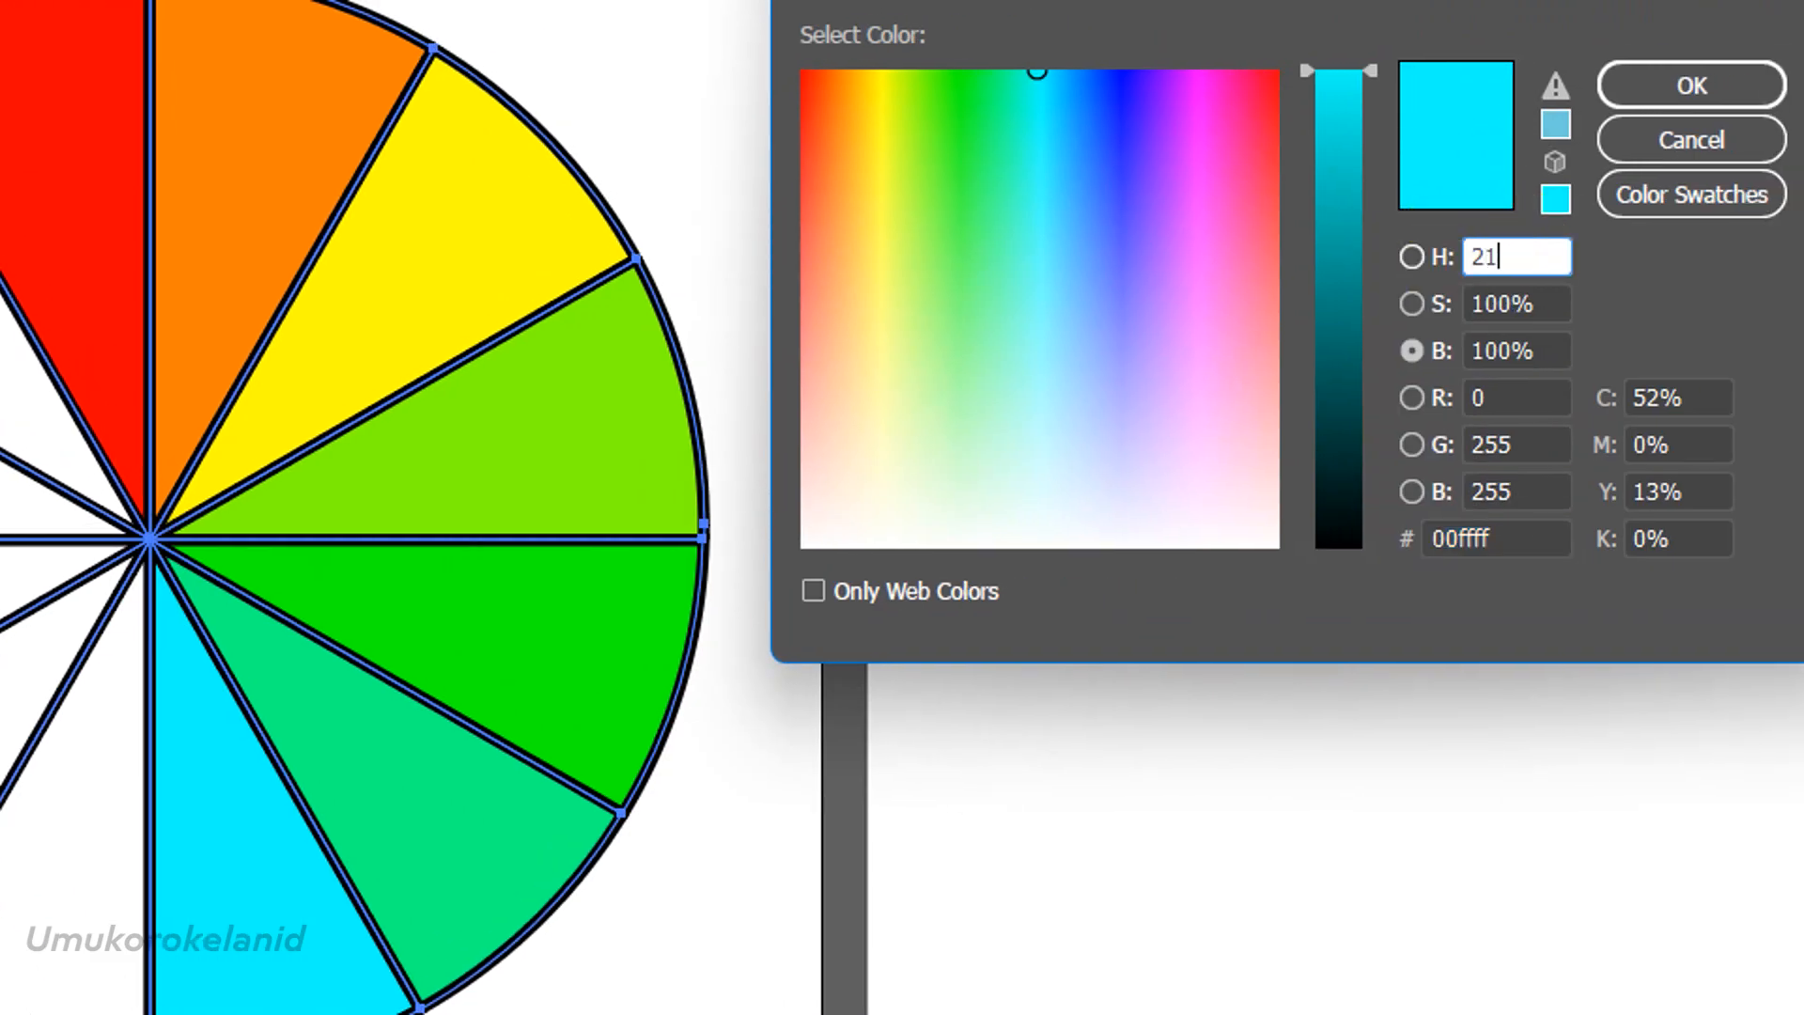
type("0")
left_click(1653, 94)
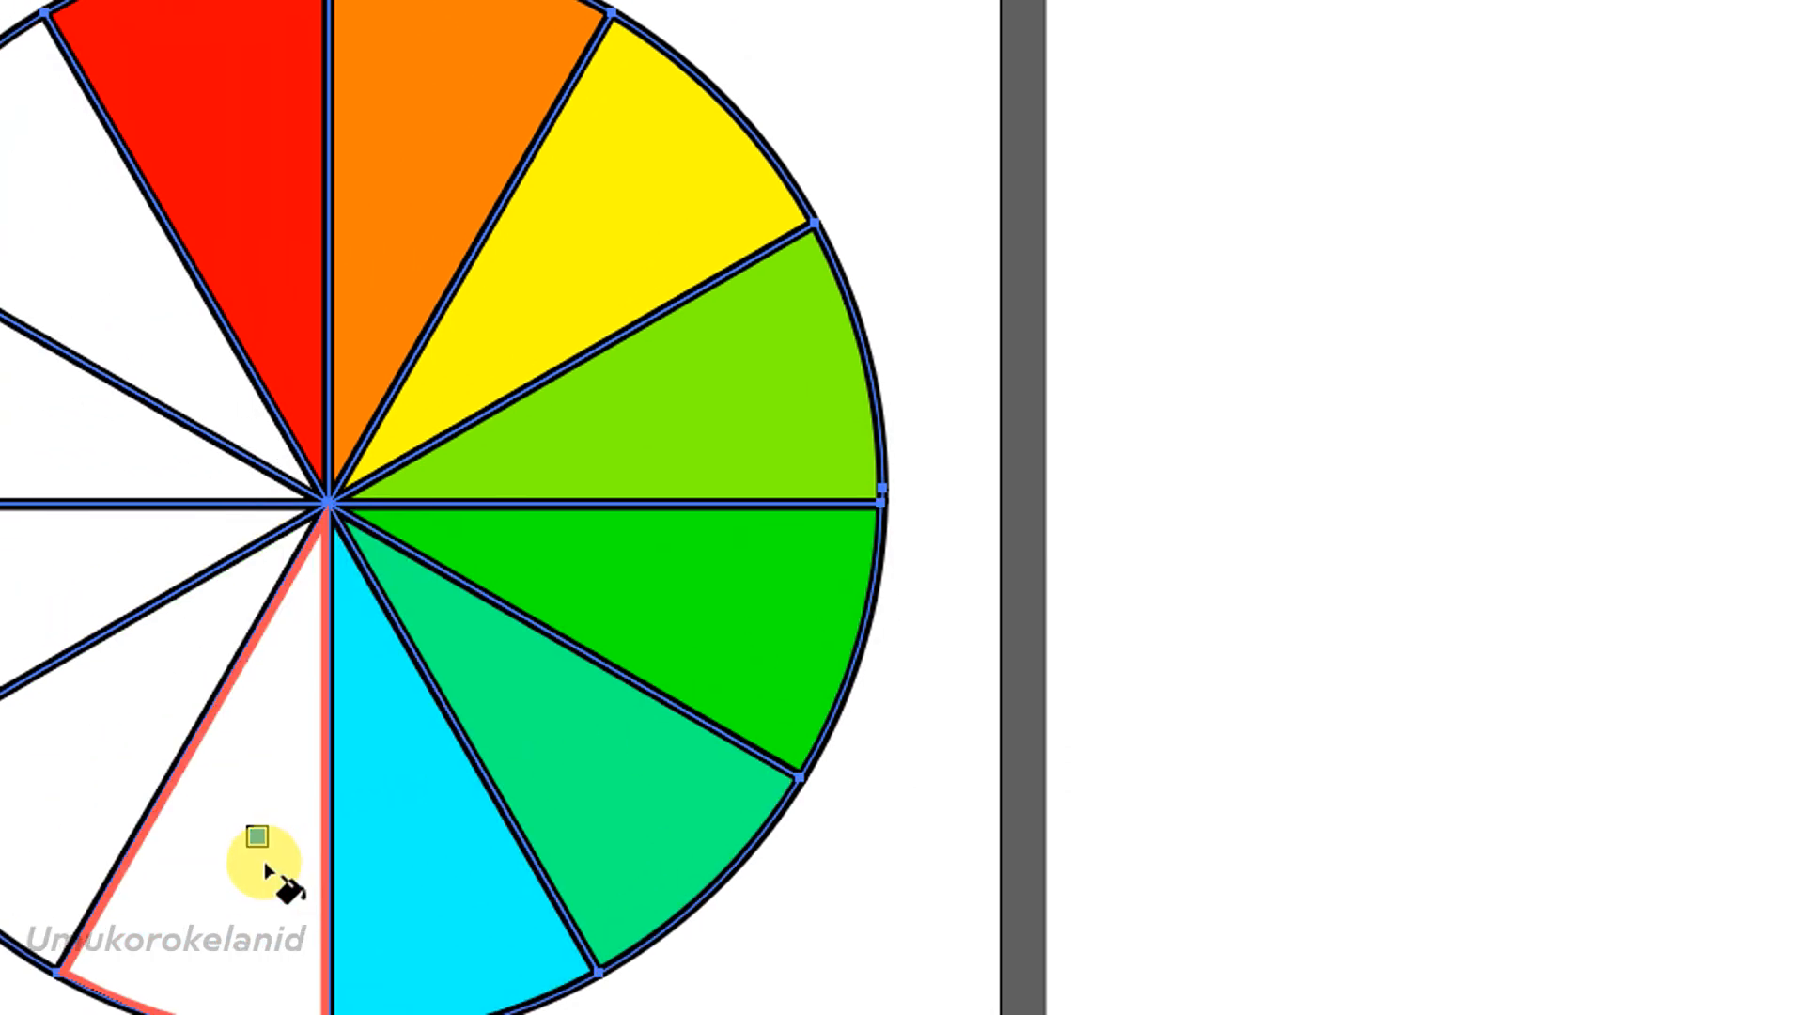
left_click(265, 869)
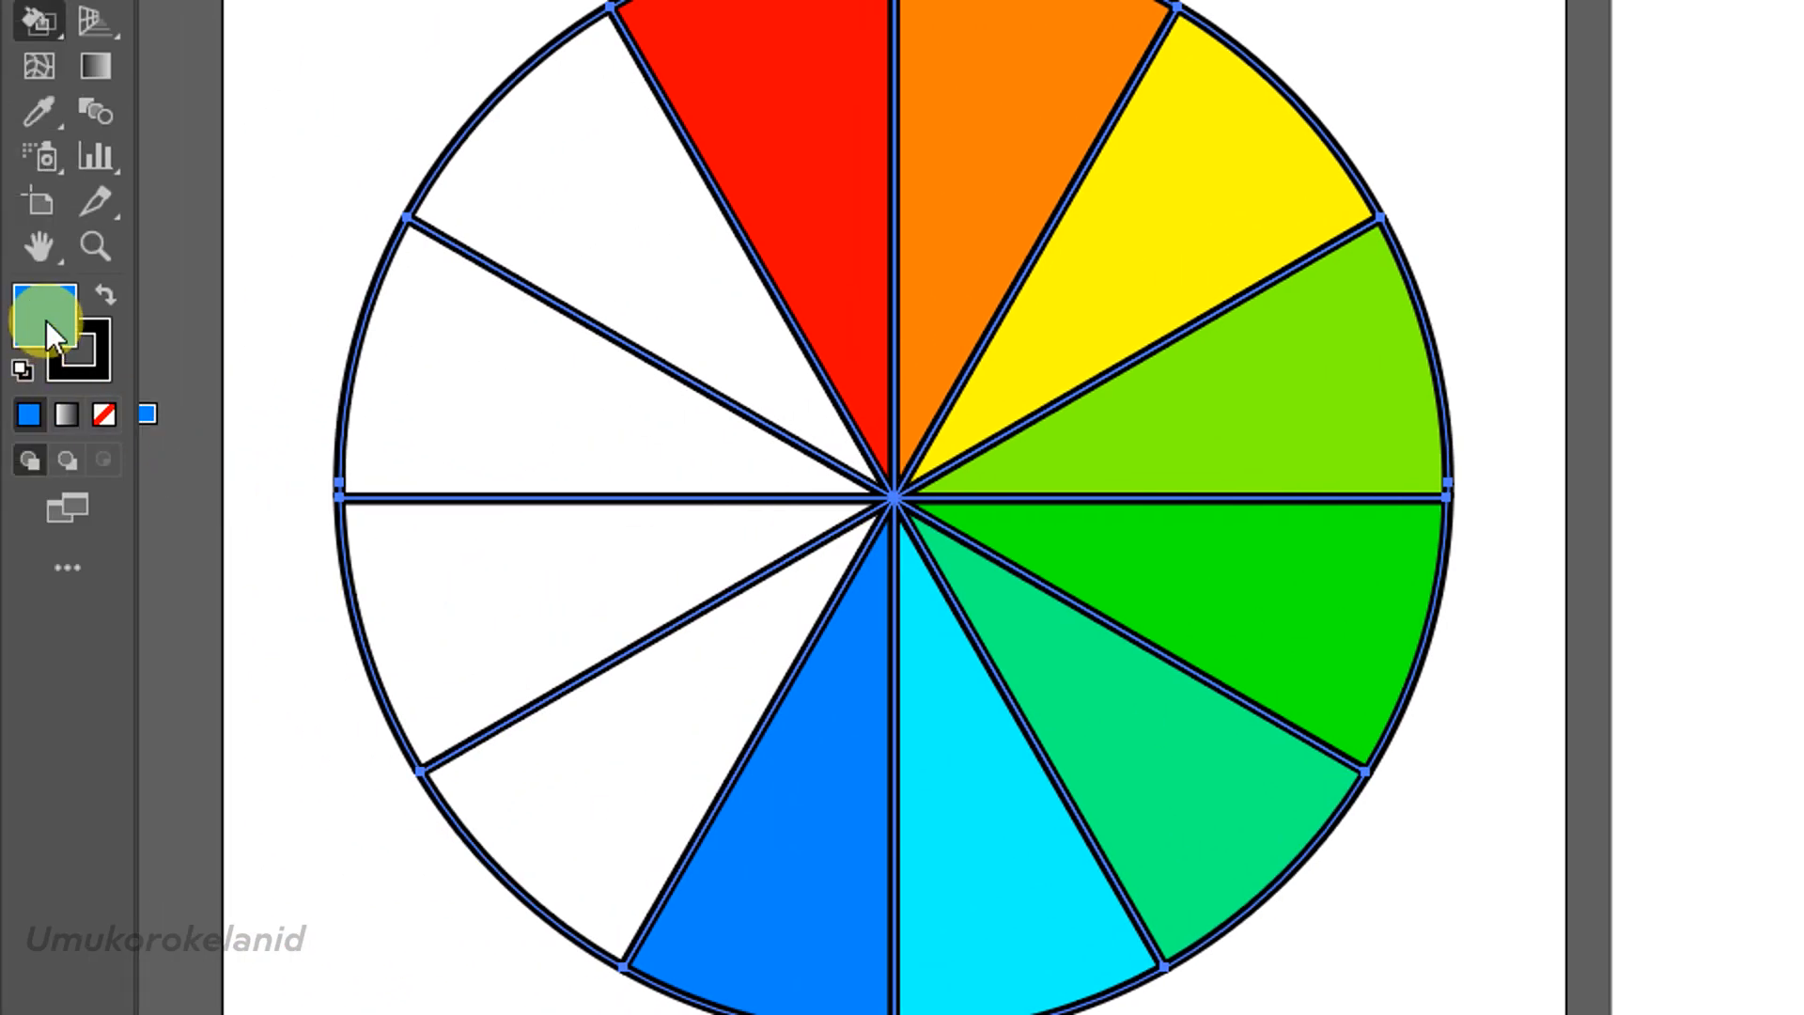
Change the fill hue to 240° and paint the segment clockwise from the azure one deep blue
double_click(47, 320)
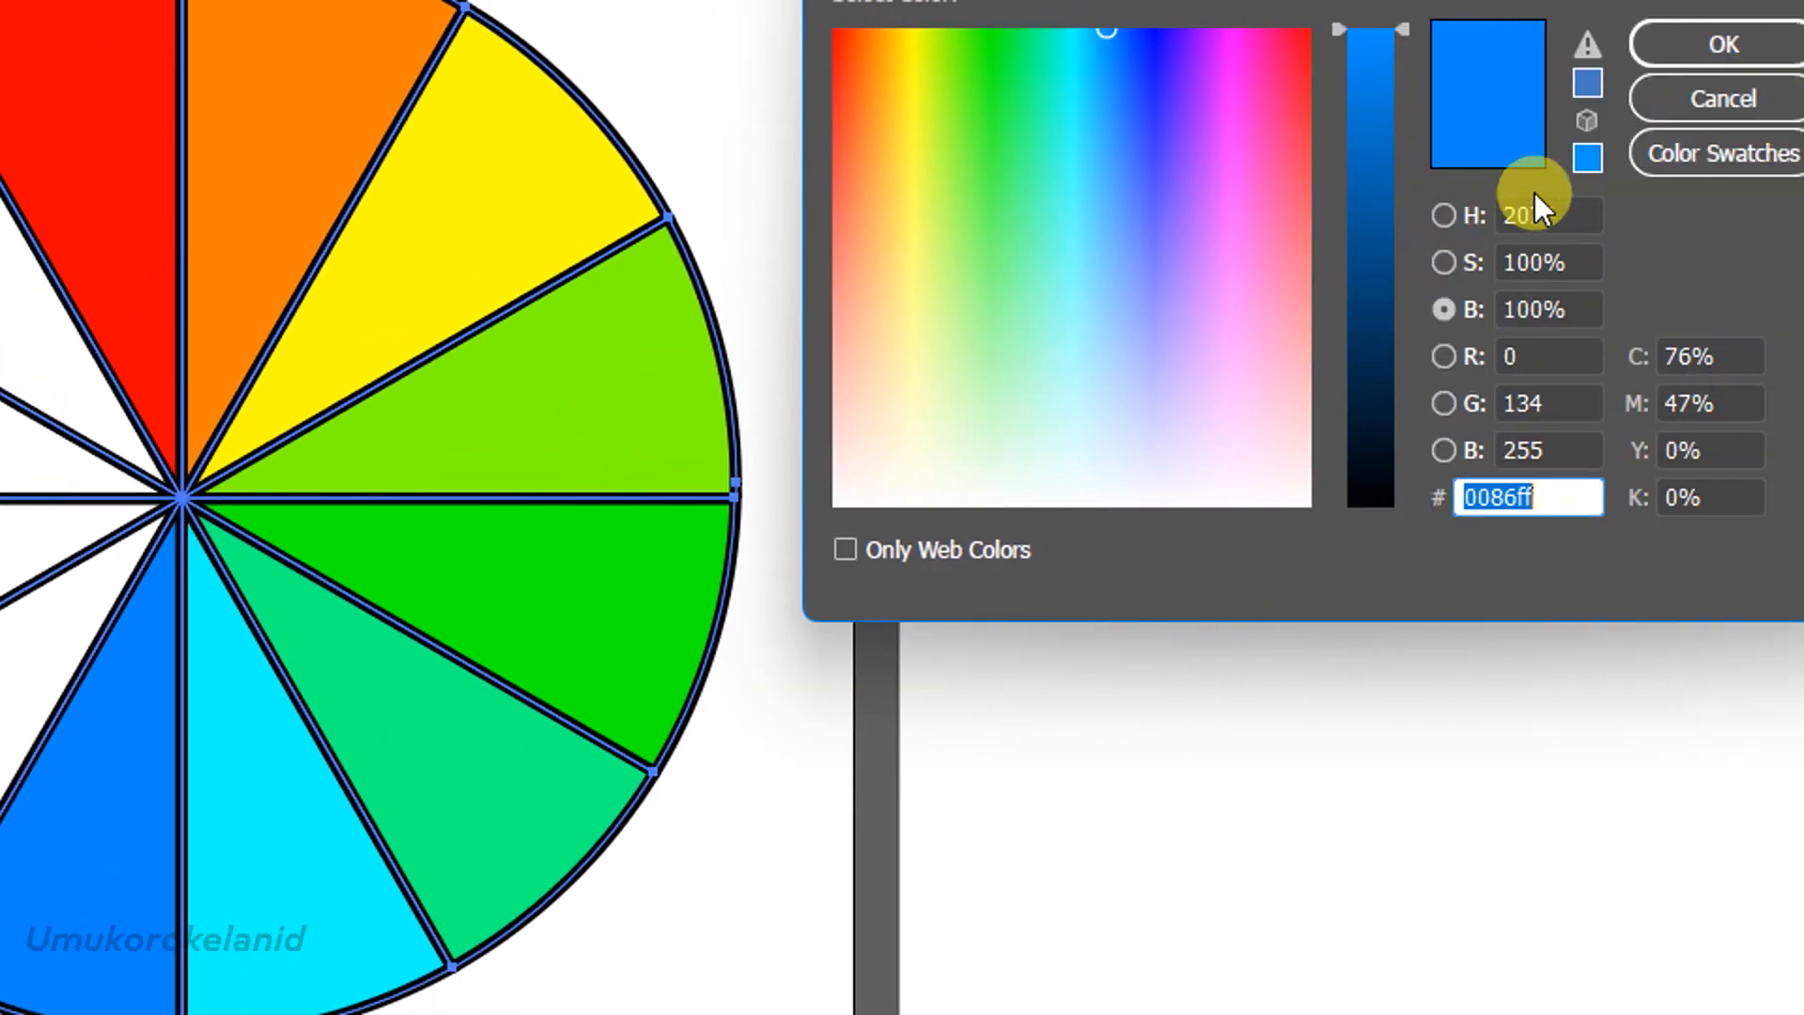
left_click_drag(1556, 215, 1436, 209)
type("2")
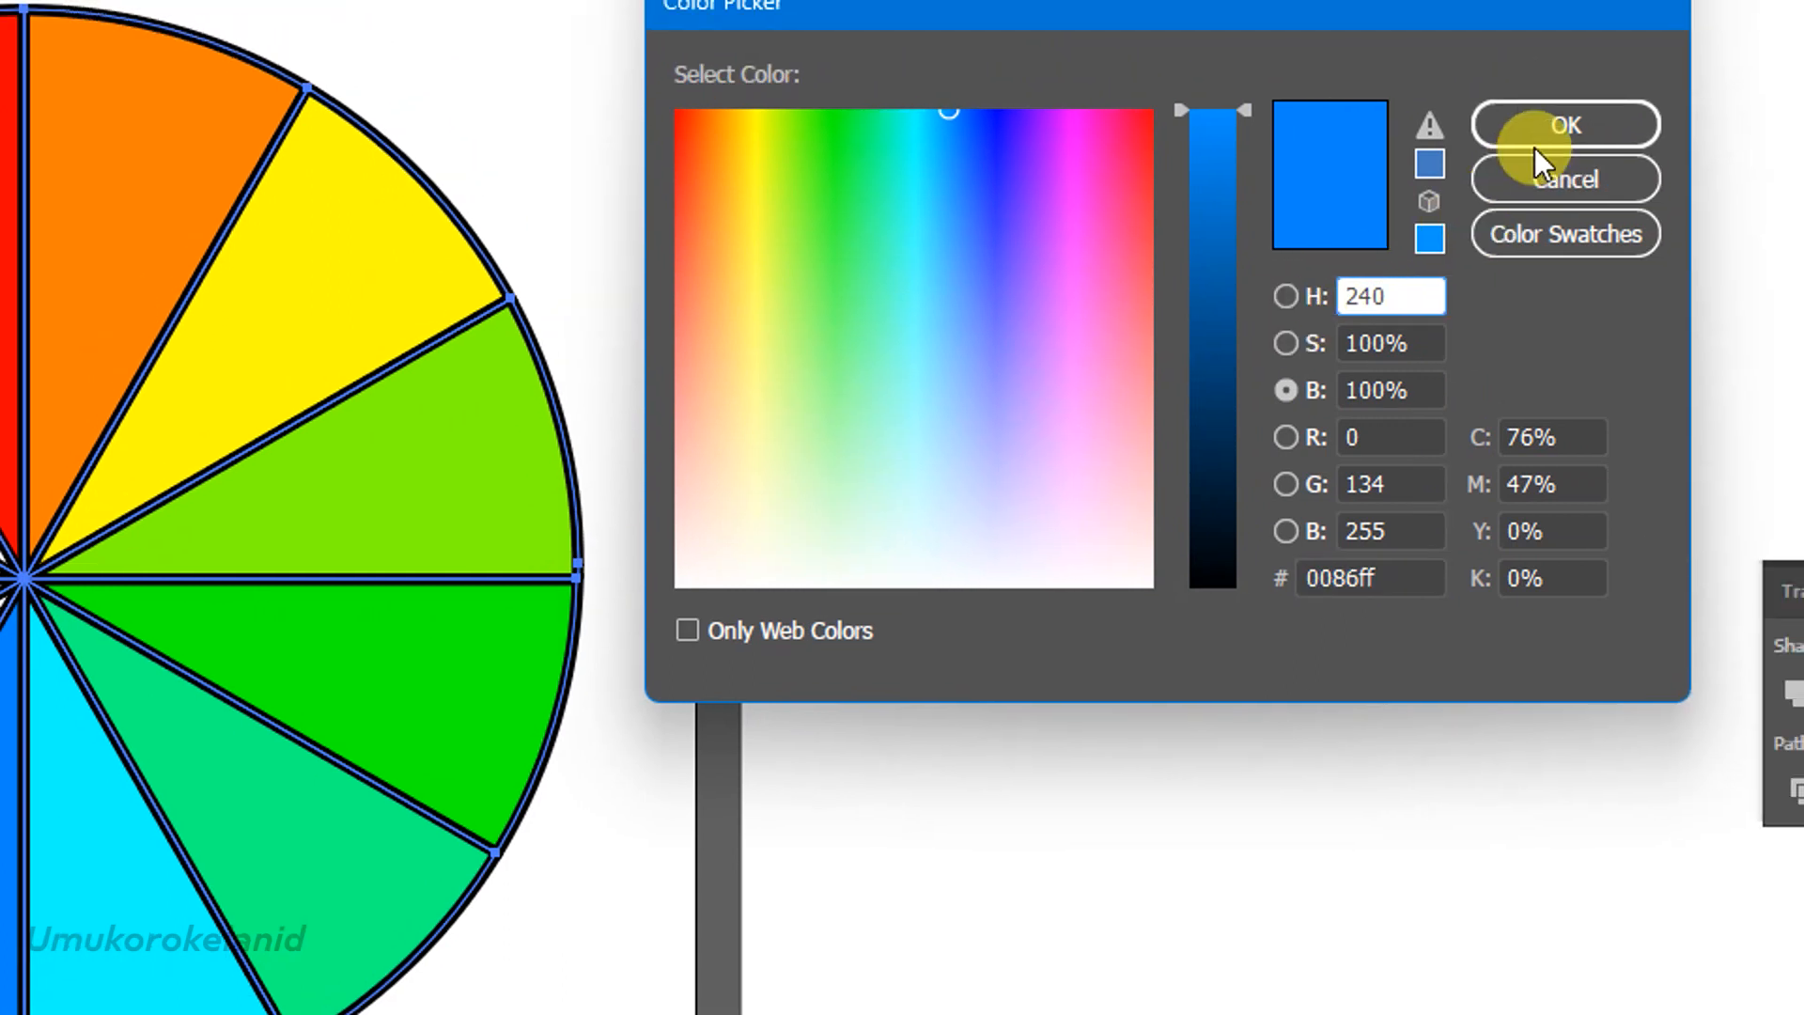
left_click(1661, 56)
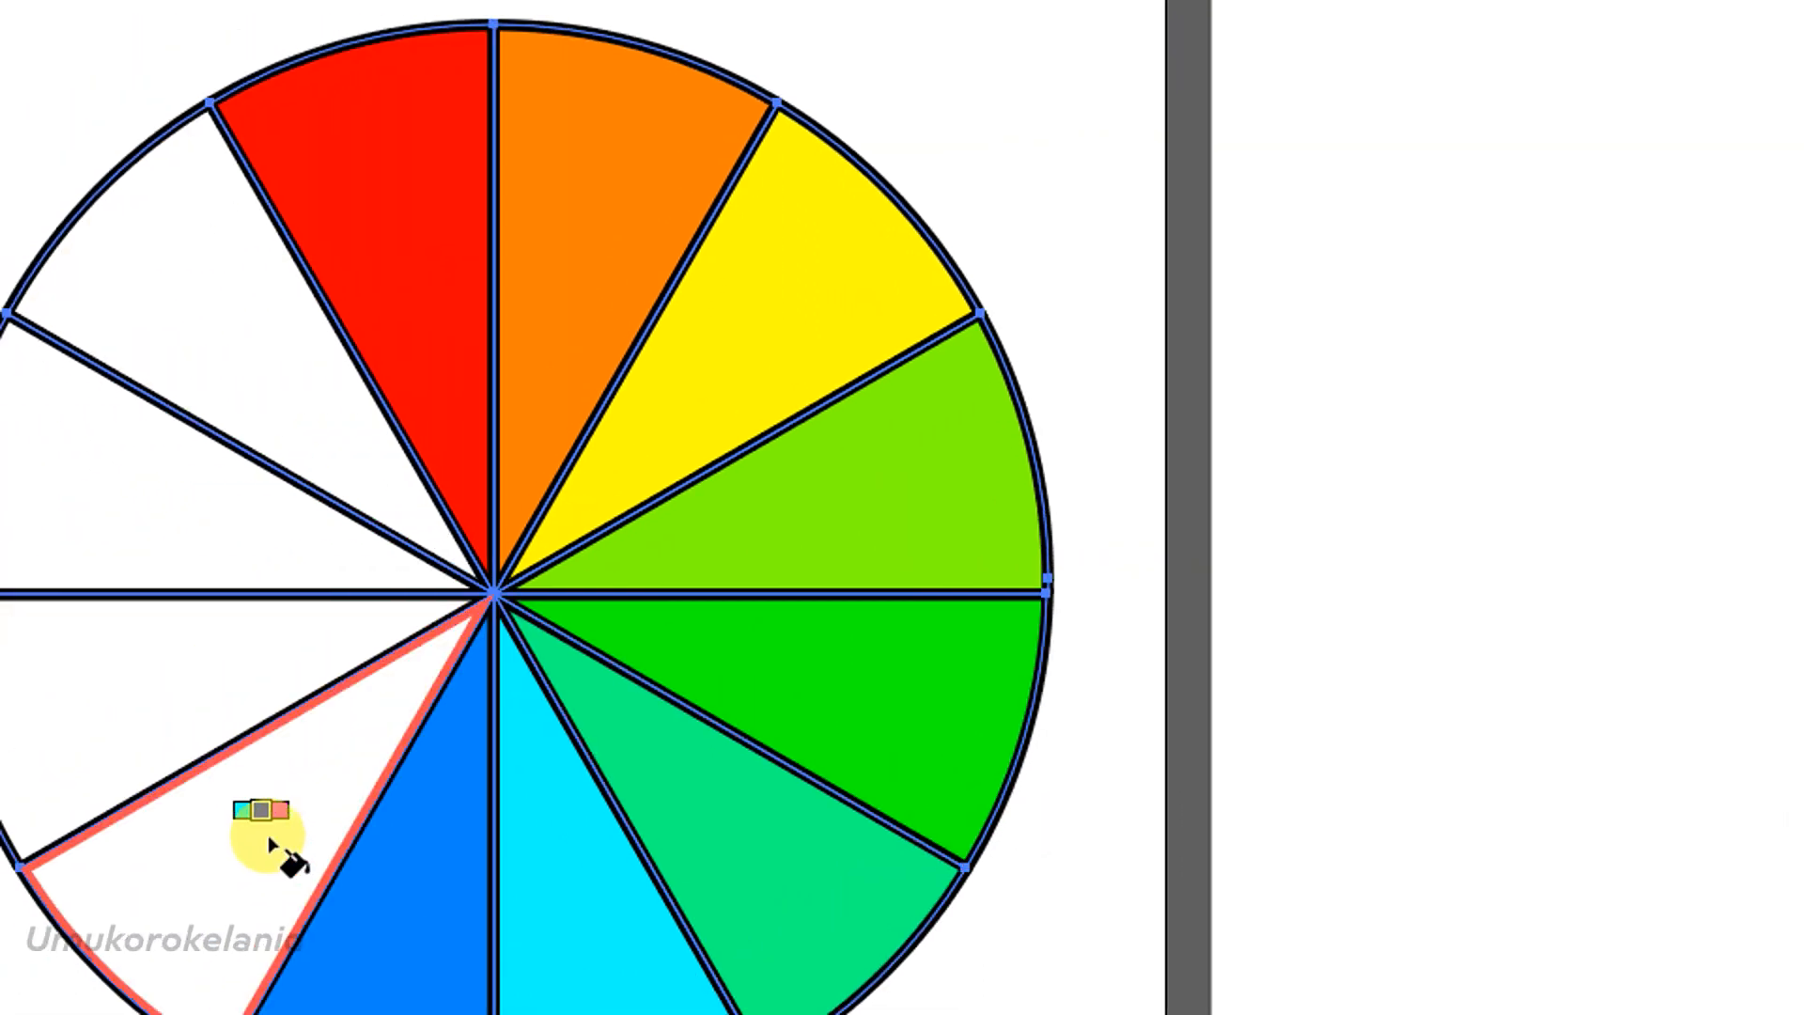
left_click(271, 842)
Change the fill hue to 270° and paint the segment just below the circle's left horizontal line violet
double_click(47, 422)
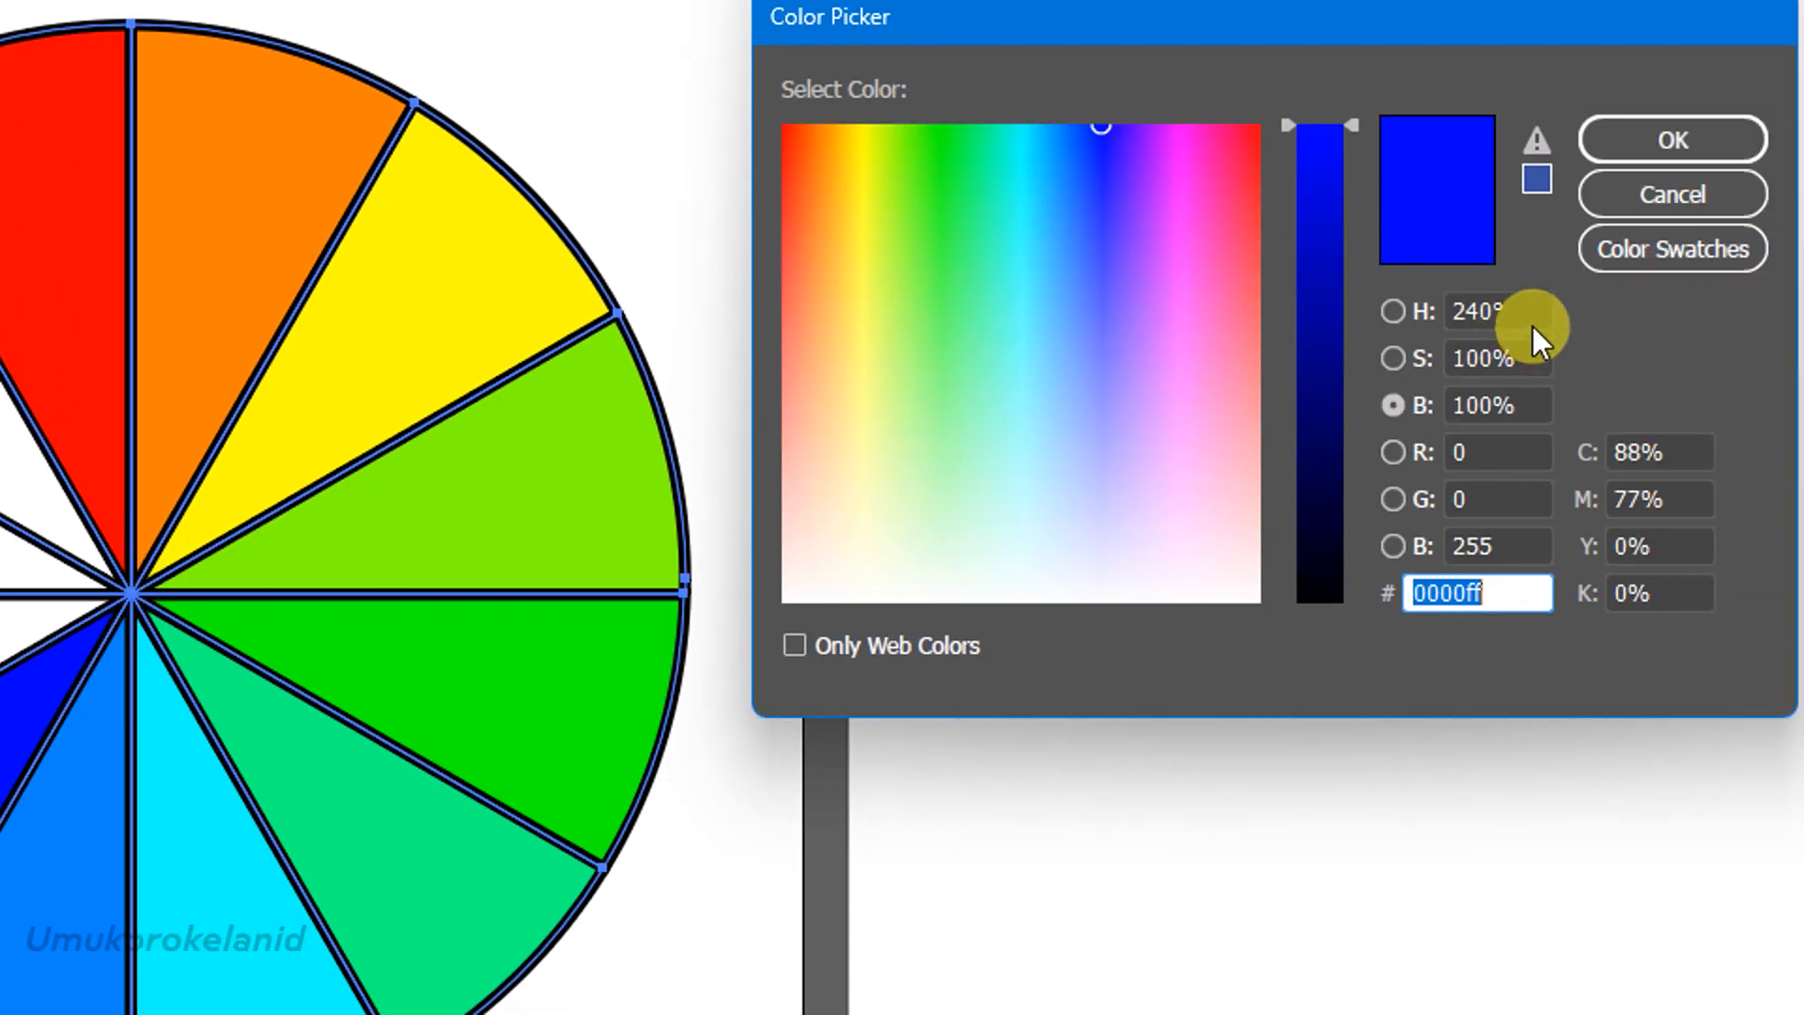
left_click_drag(1531, 320, 1453, 326)
type("270")
left_click(1649, 141)
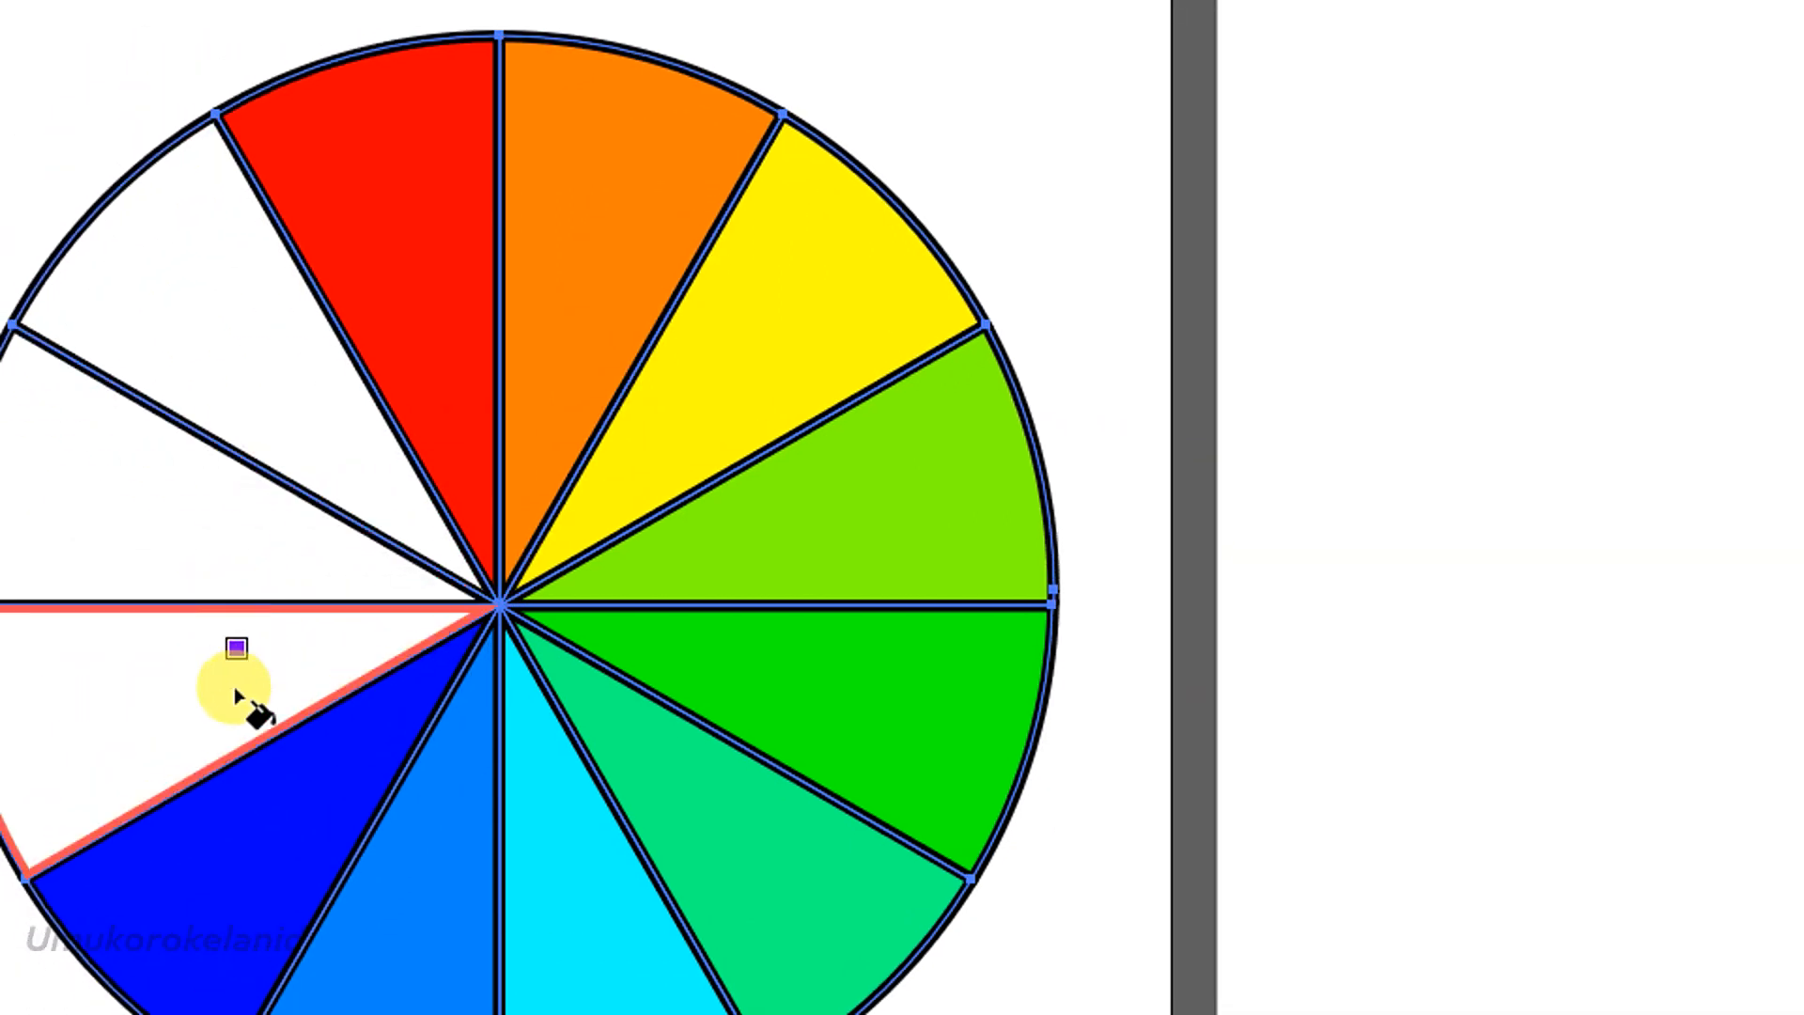
left_click(237, 693)
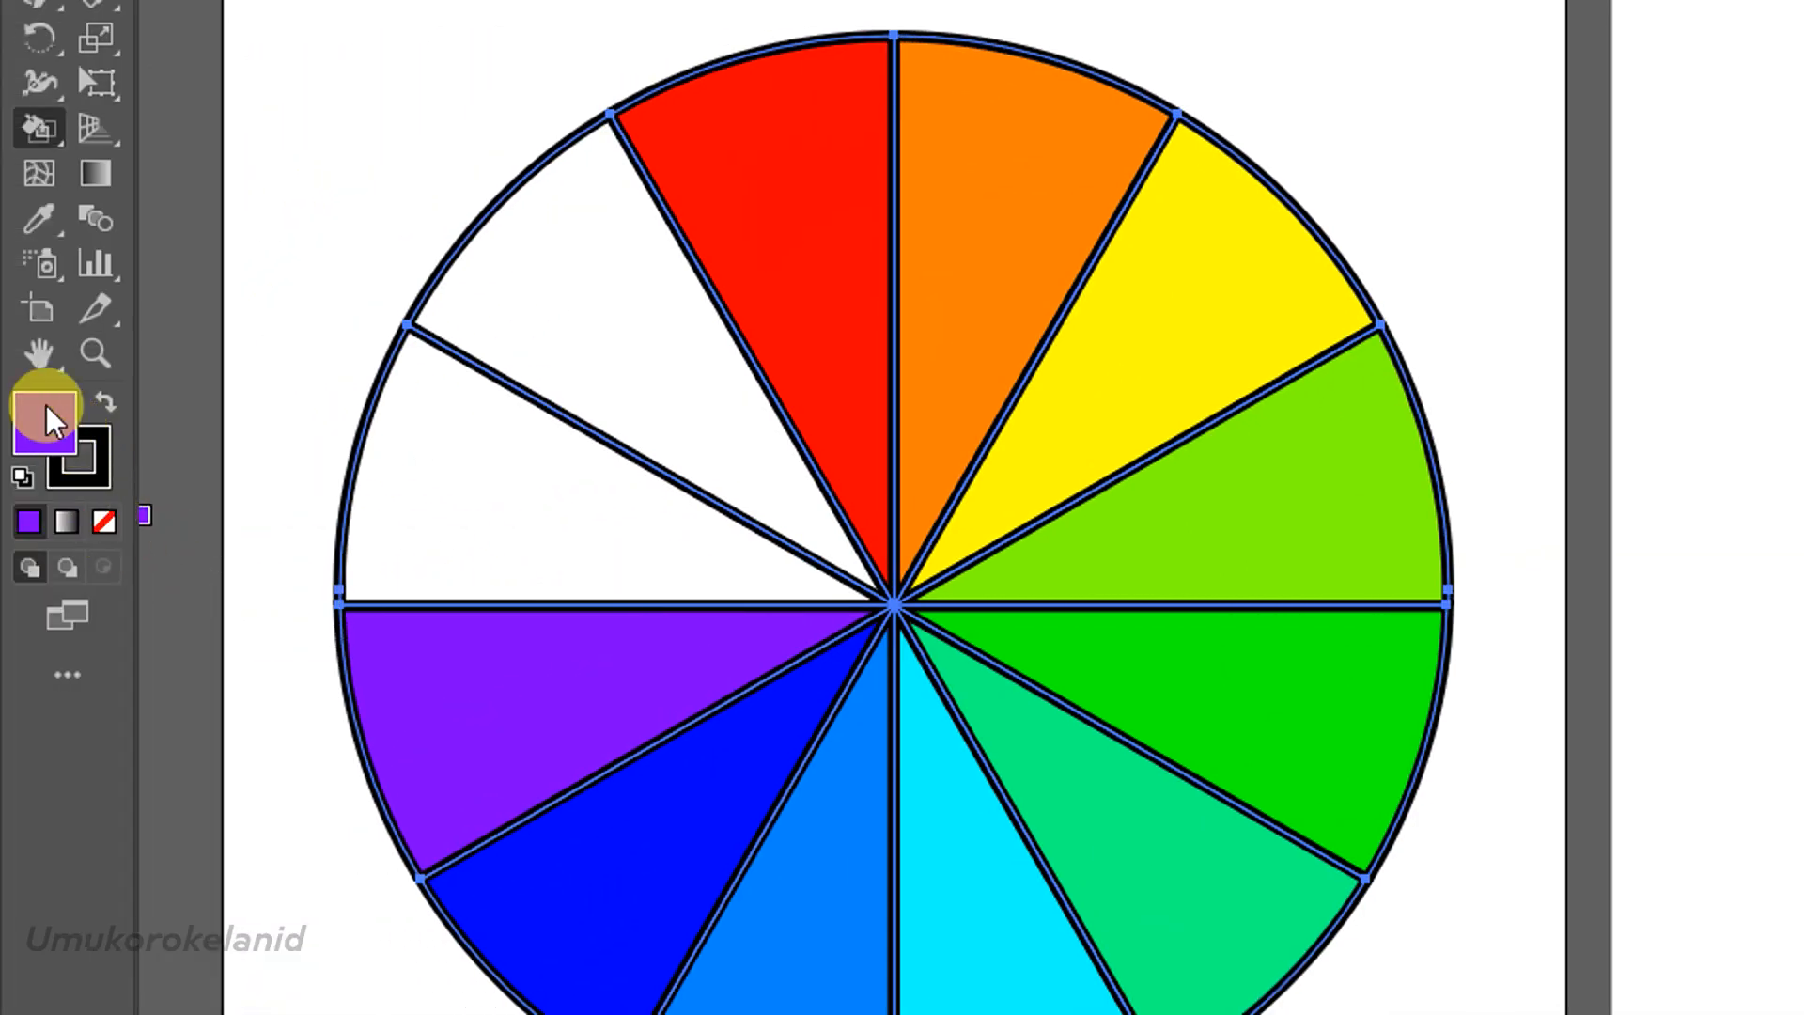
Change the fill hue to 300° and paint the segment clockwise from the violet one magenta
double_click(47, 413)
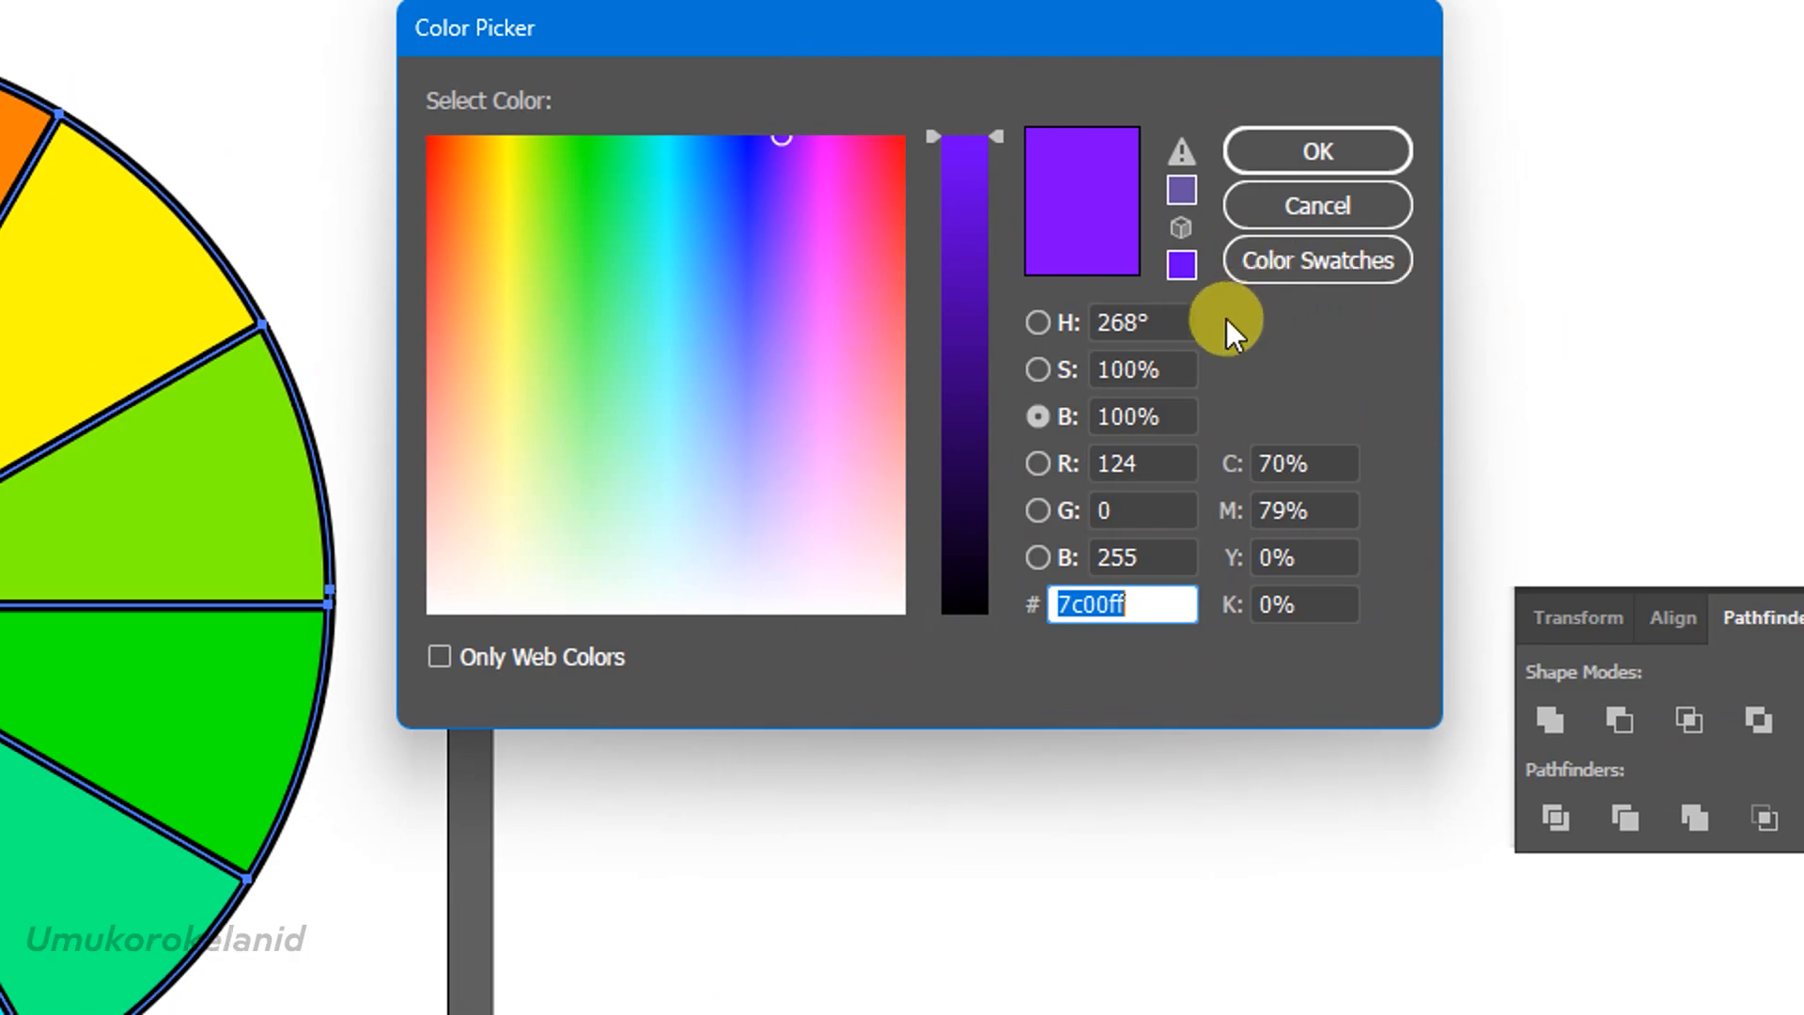
left_click_drag(1174, 326, 1040, 320)
type("30")
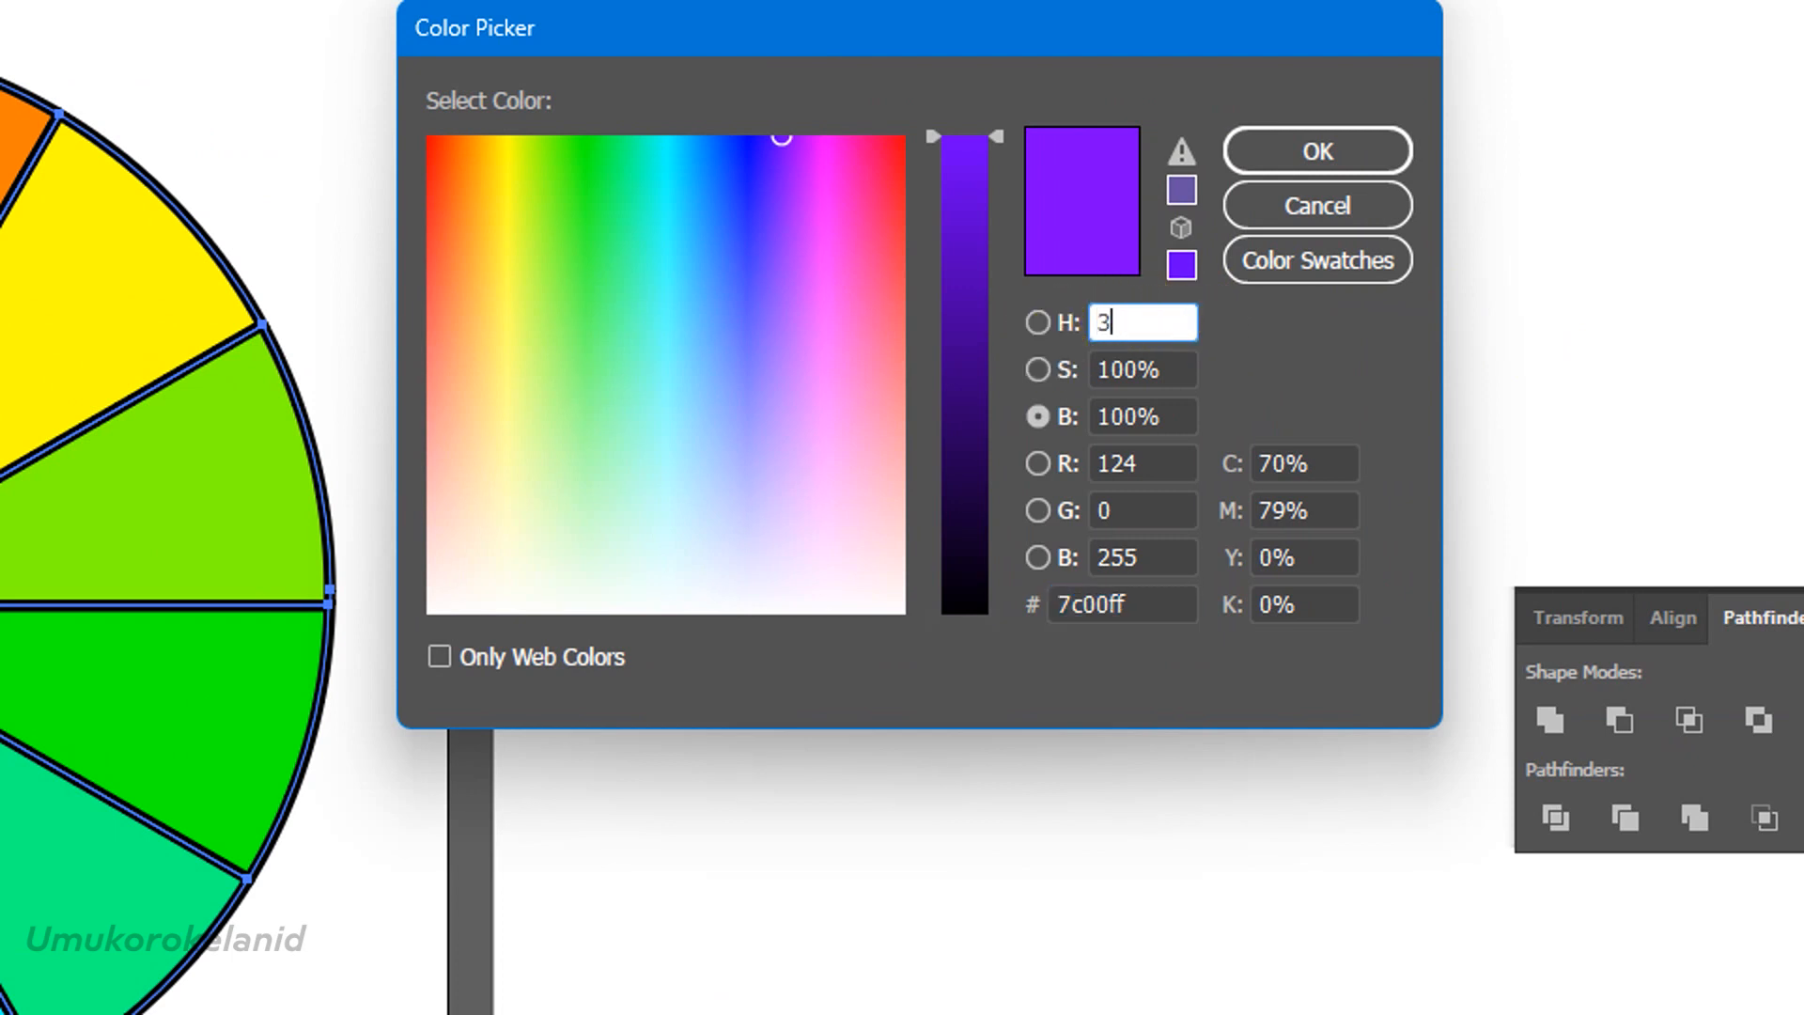
type("0")
left_click(1271, 154)
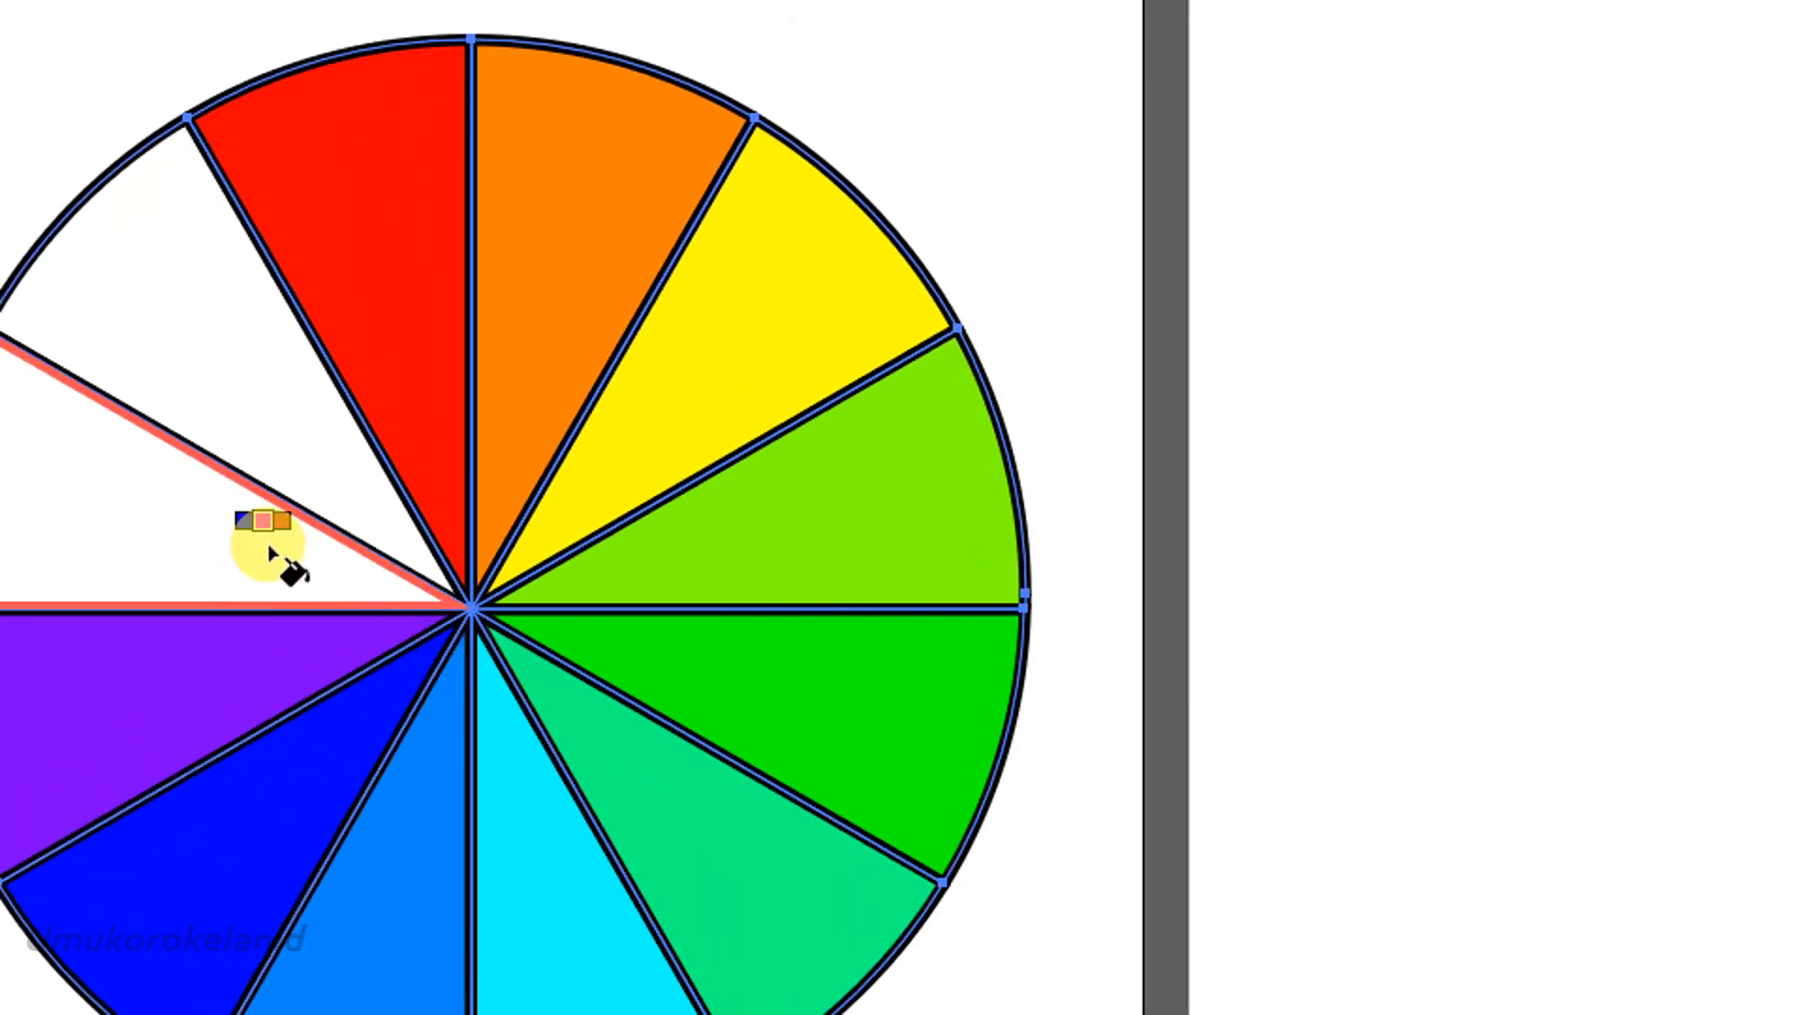
left_click(269, 550)
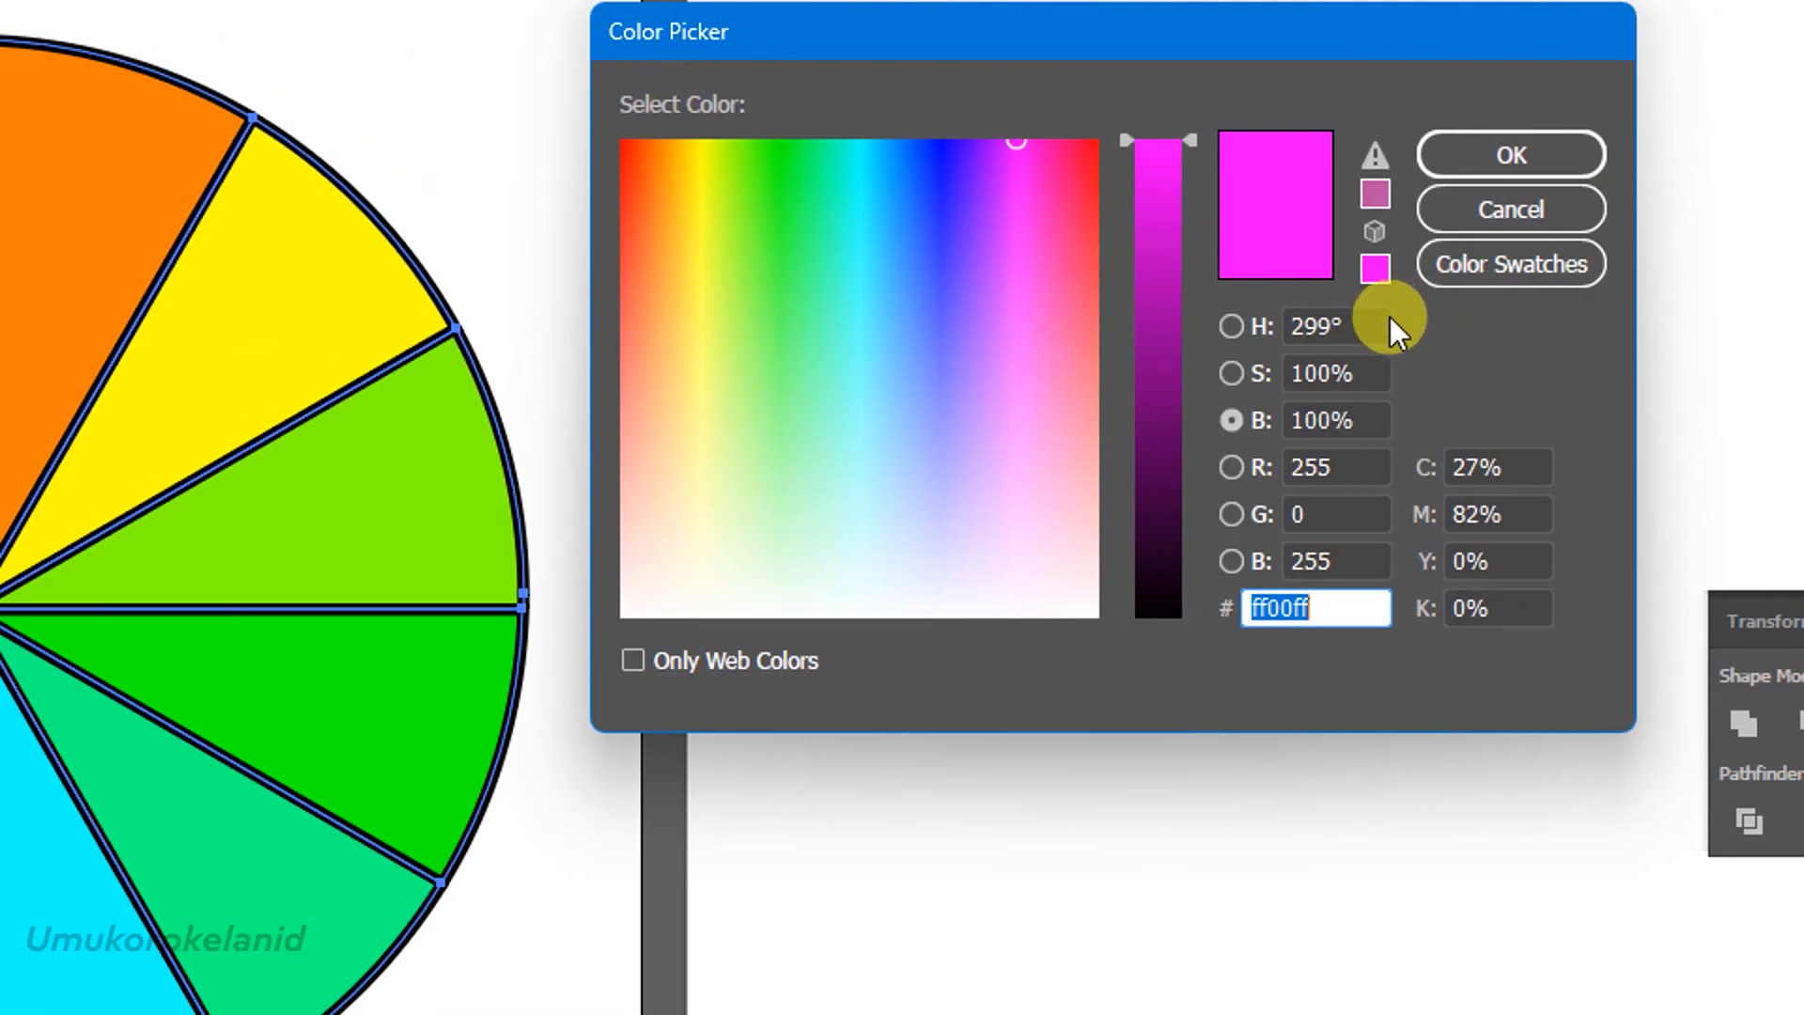
Change the fill hue to 330° and paint the last white segment, between magenta and red, pink
double_click(1311, 326)
type("330")
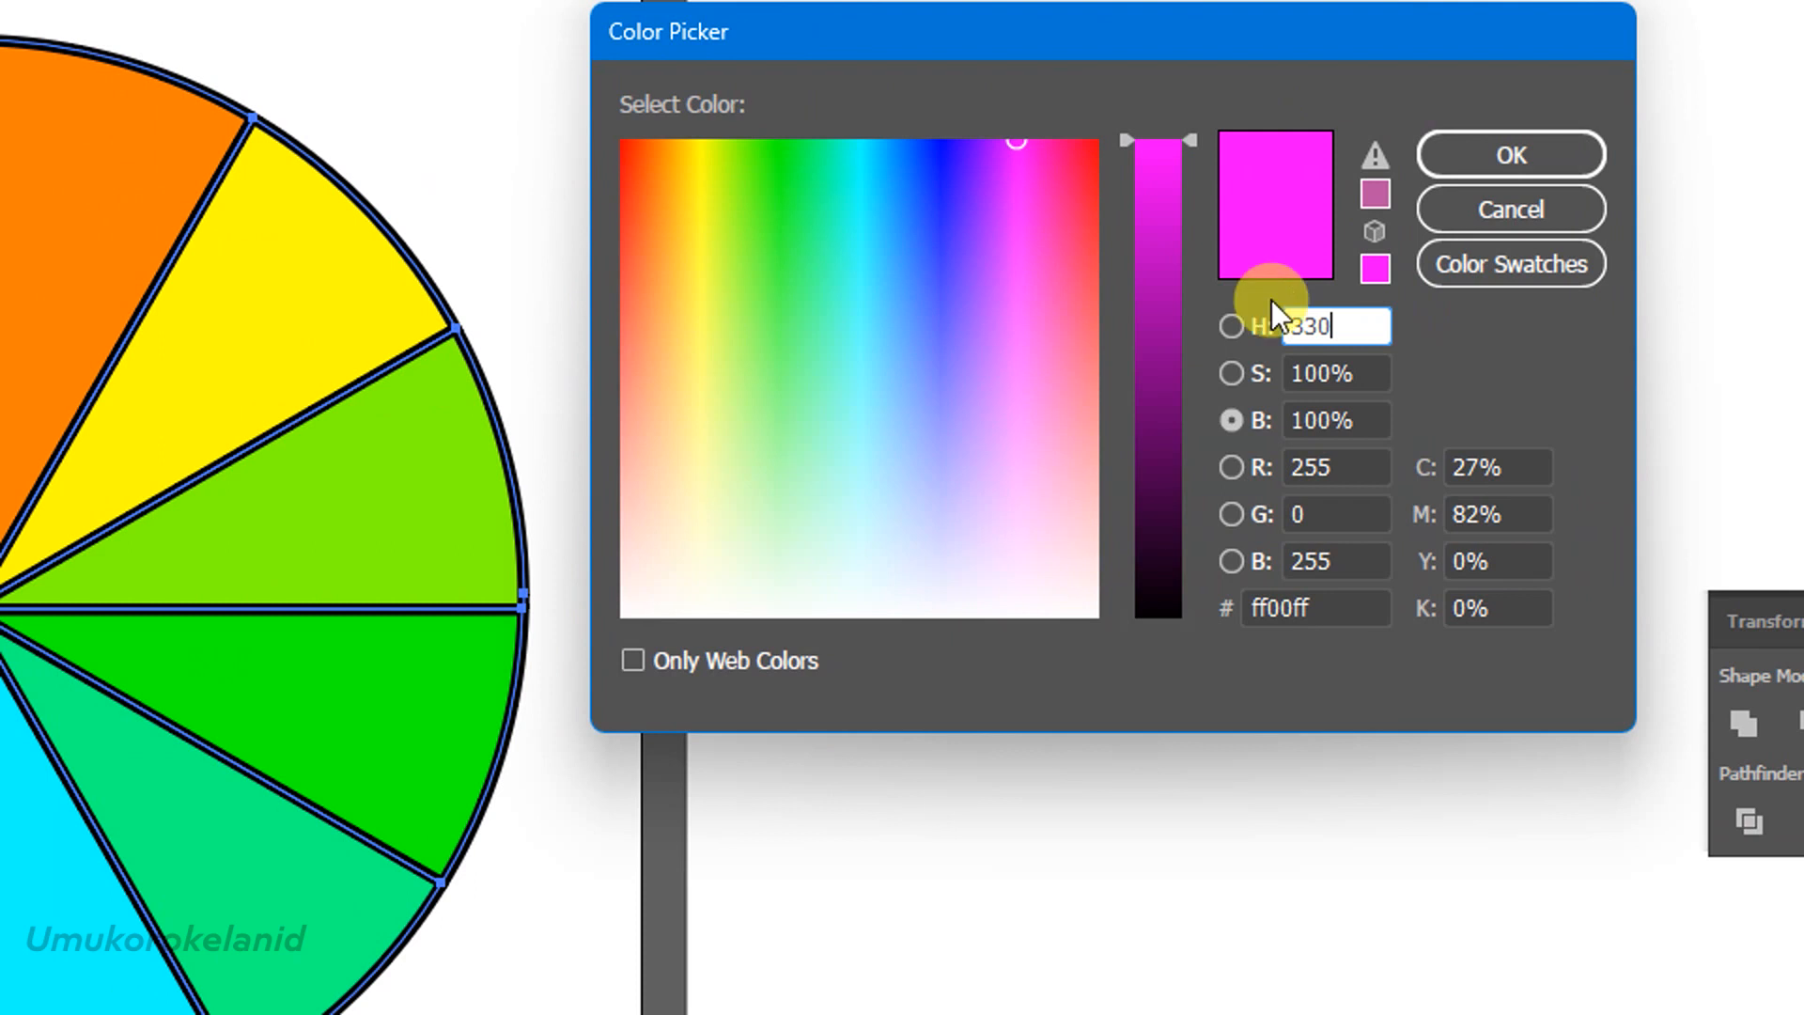
left_click(1452, 160)
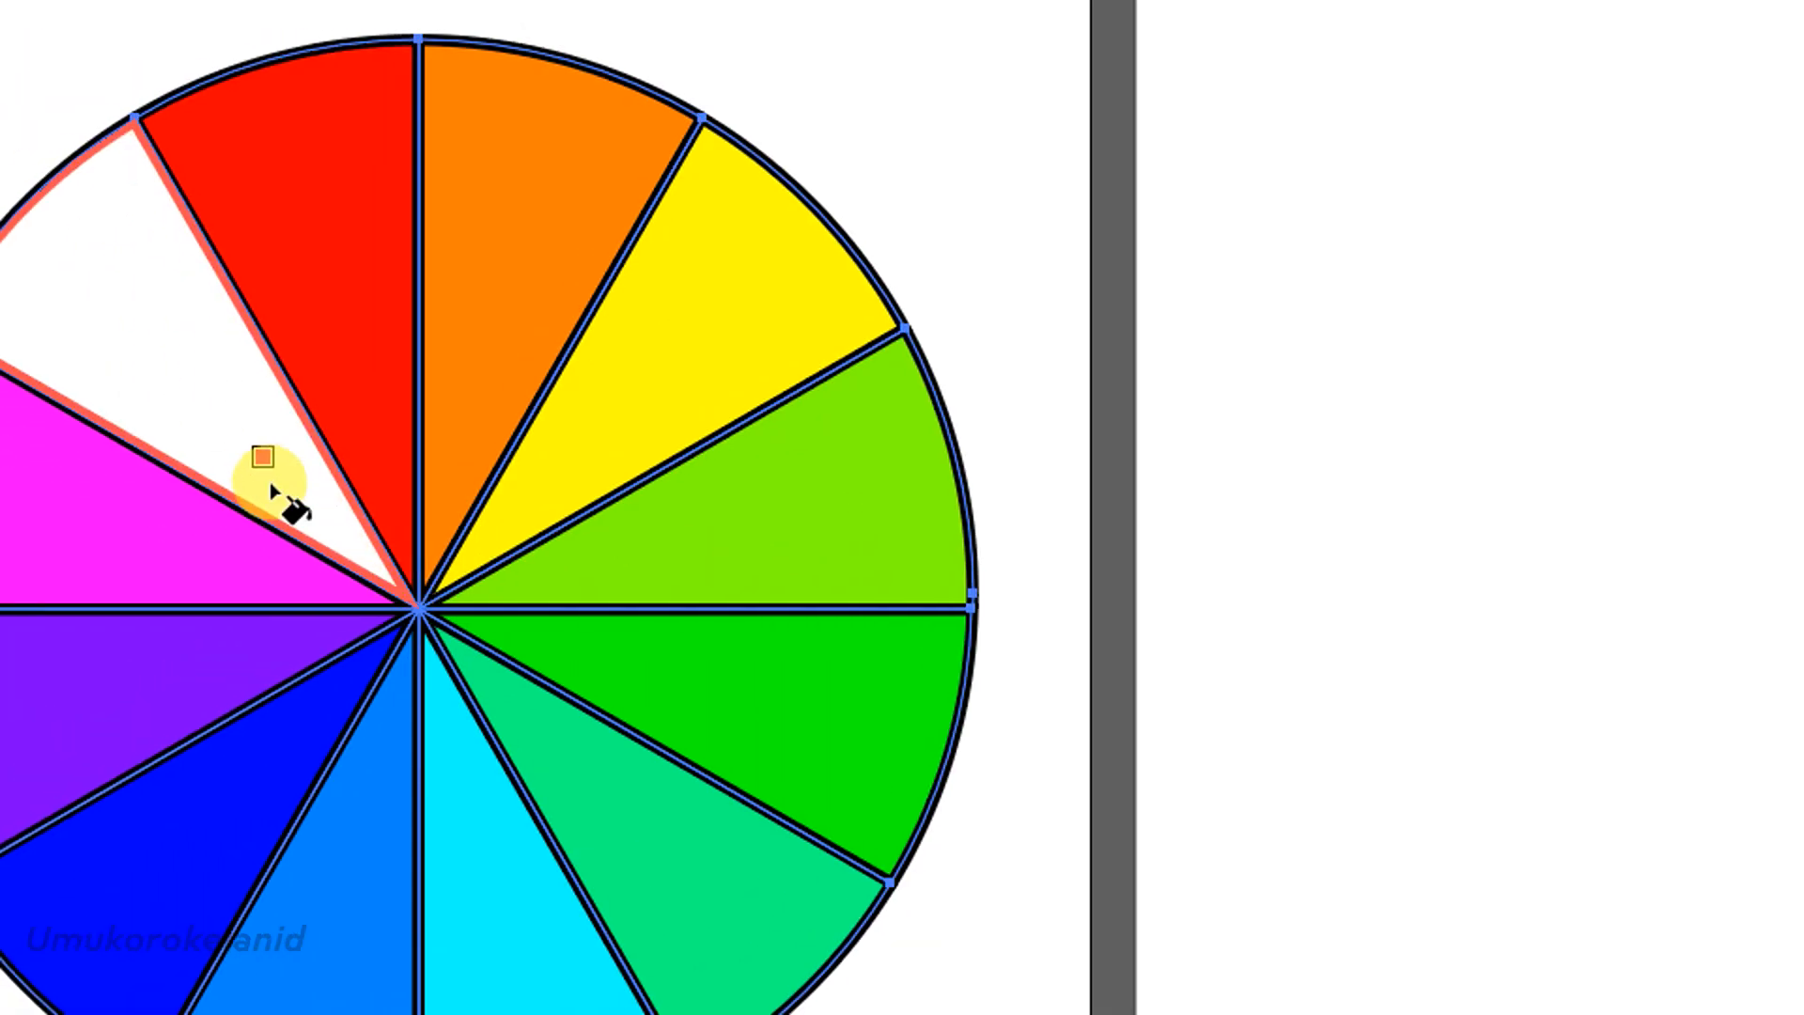
left_click(97, 479)
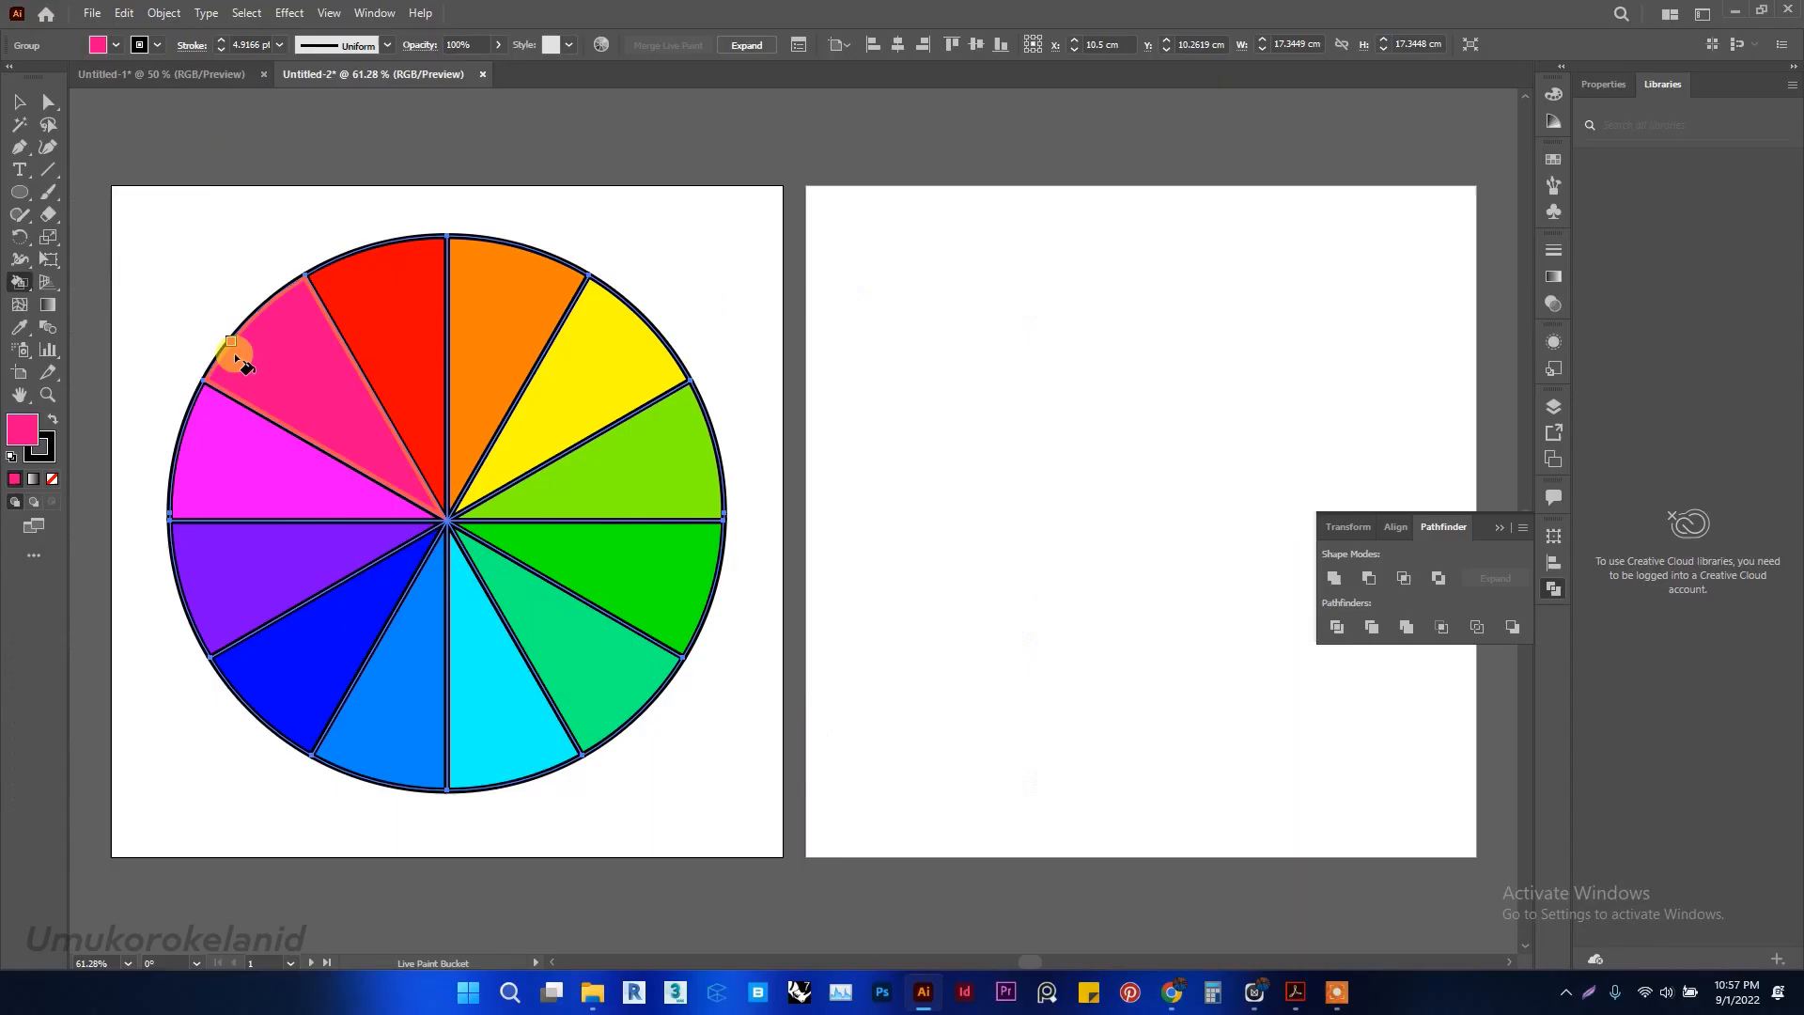
Select the whole color wheel, set its stroke to None and deselect it
left_click(17, 108)
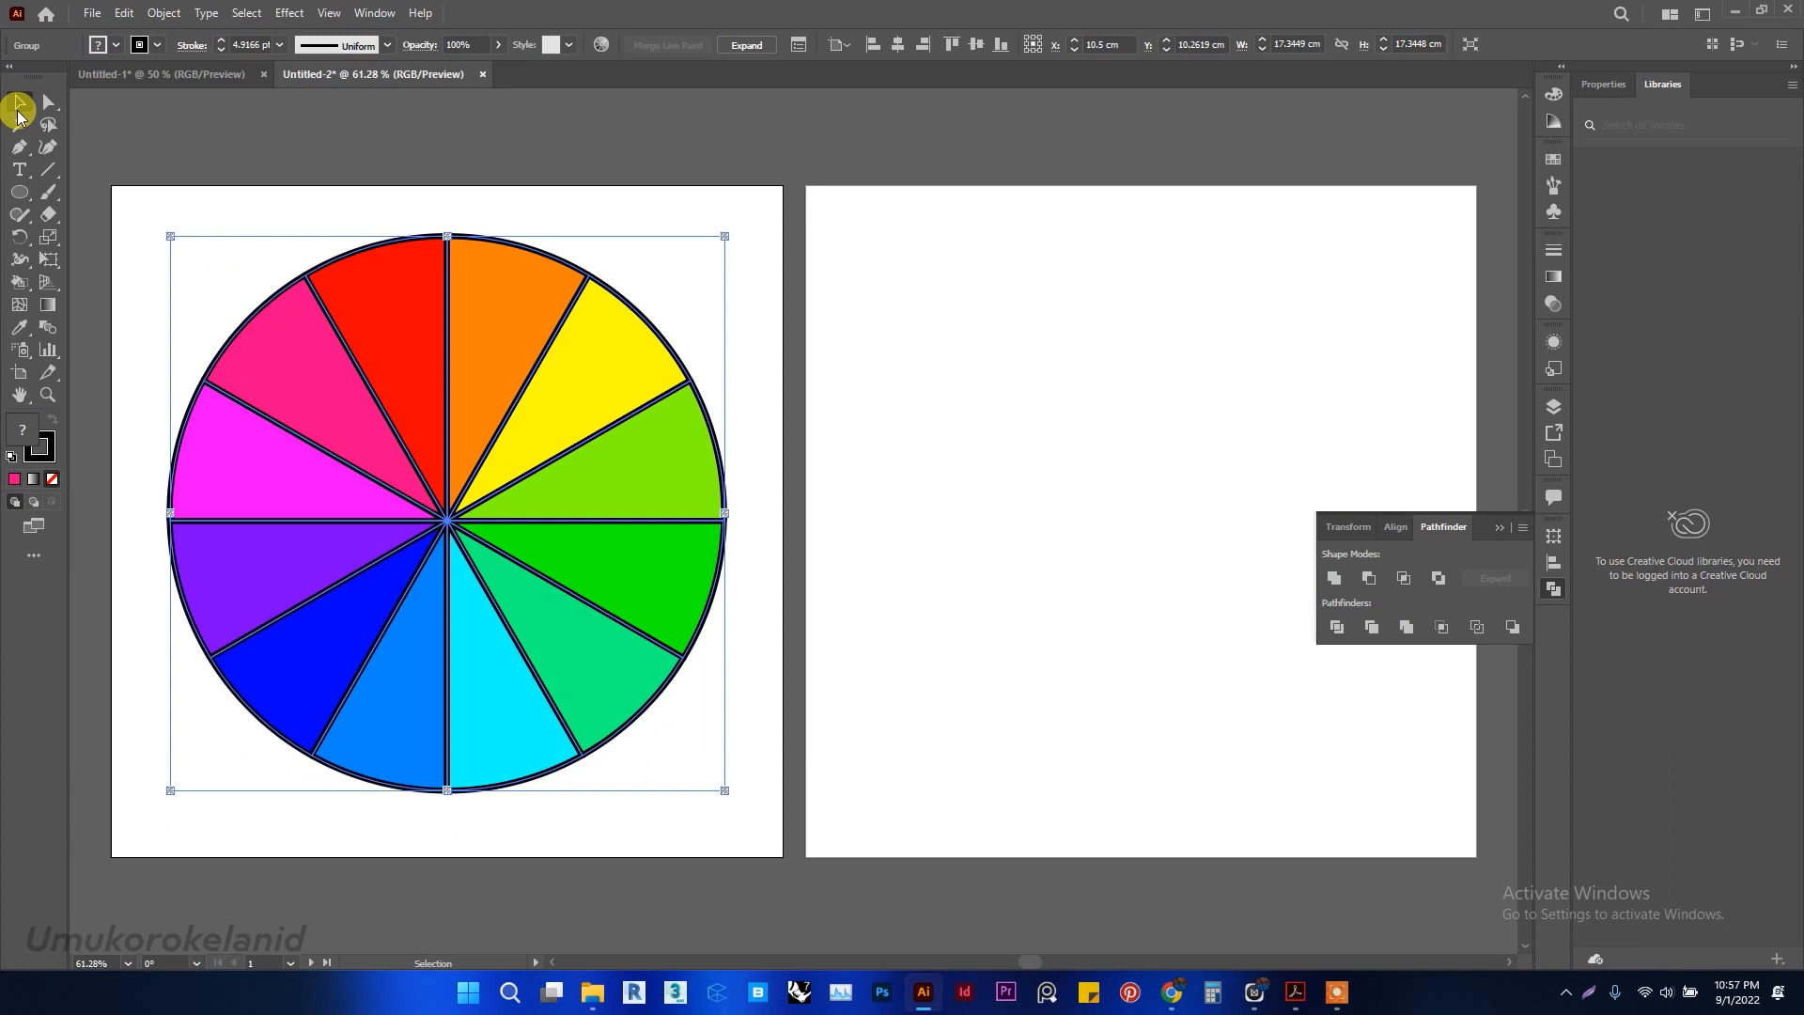
left_click(873, 419)
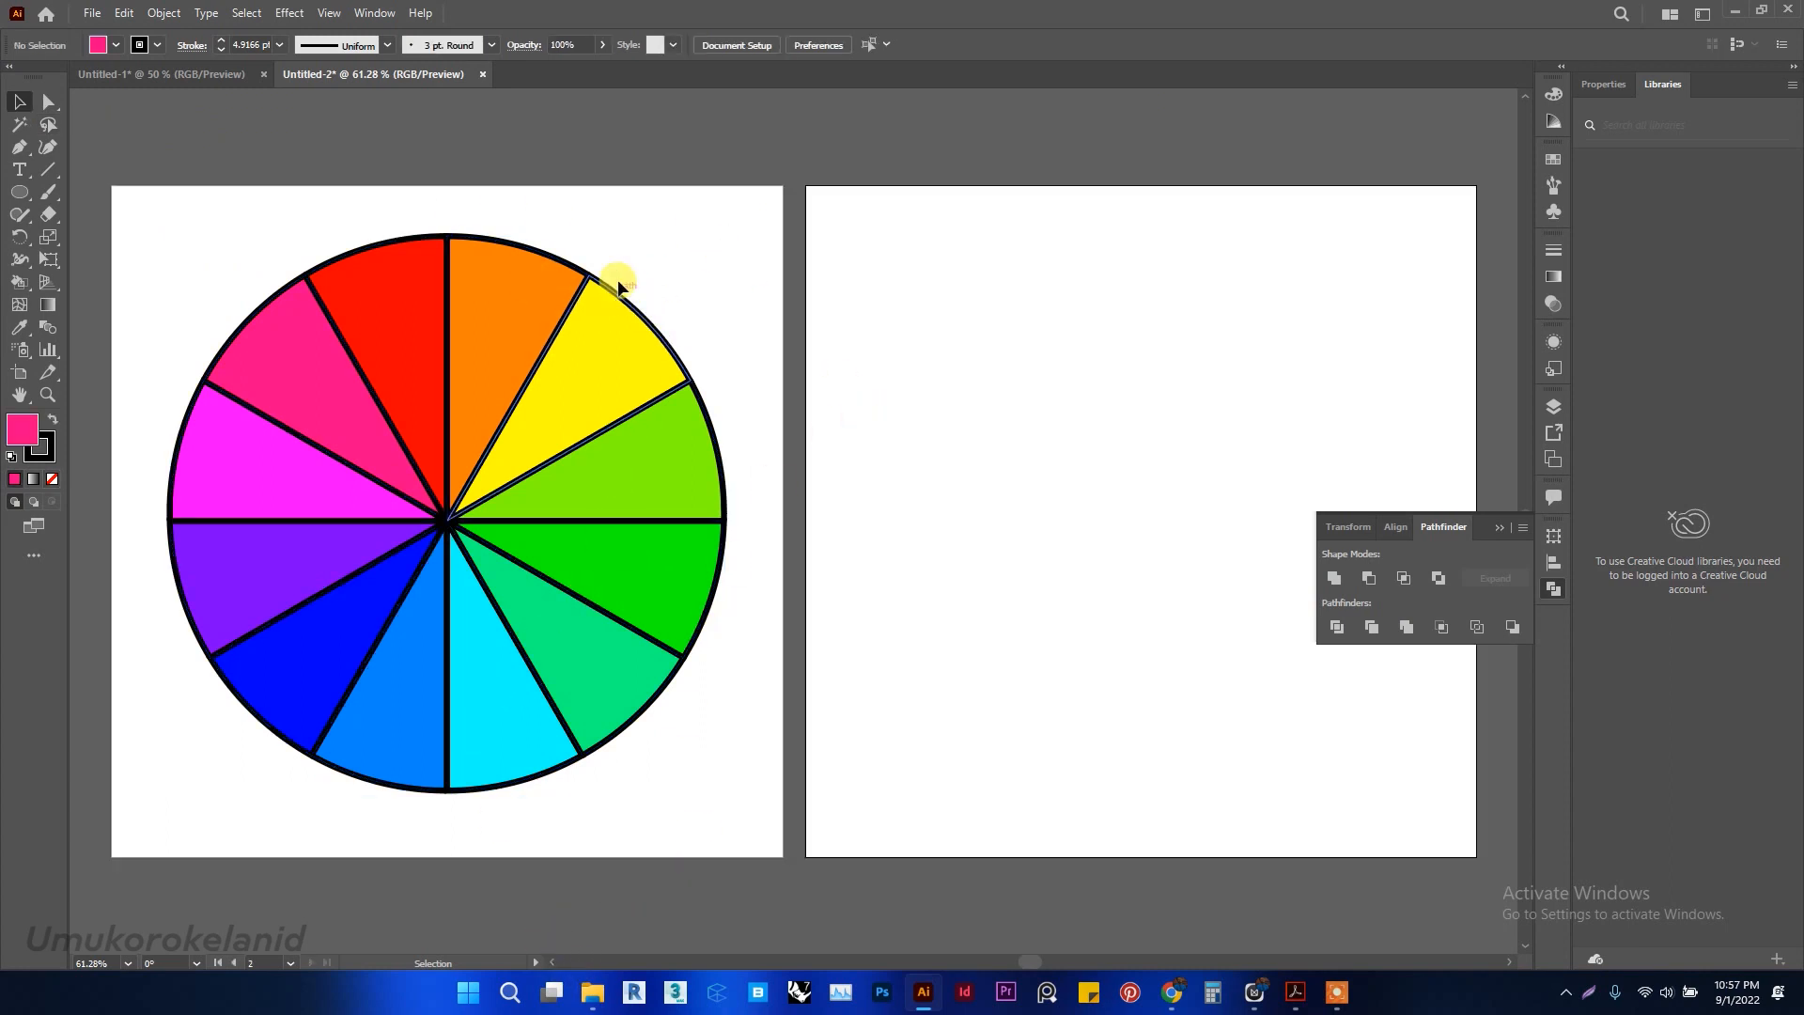
left_click_drag(751, 201, 137, 805)
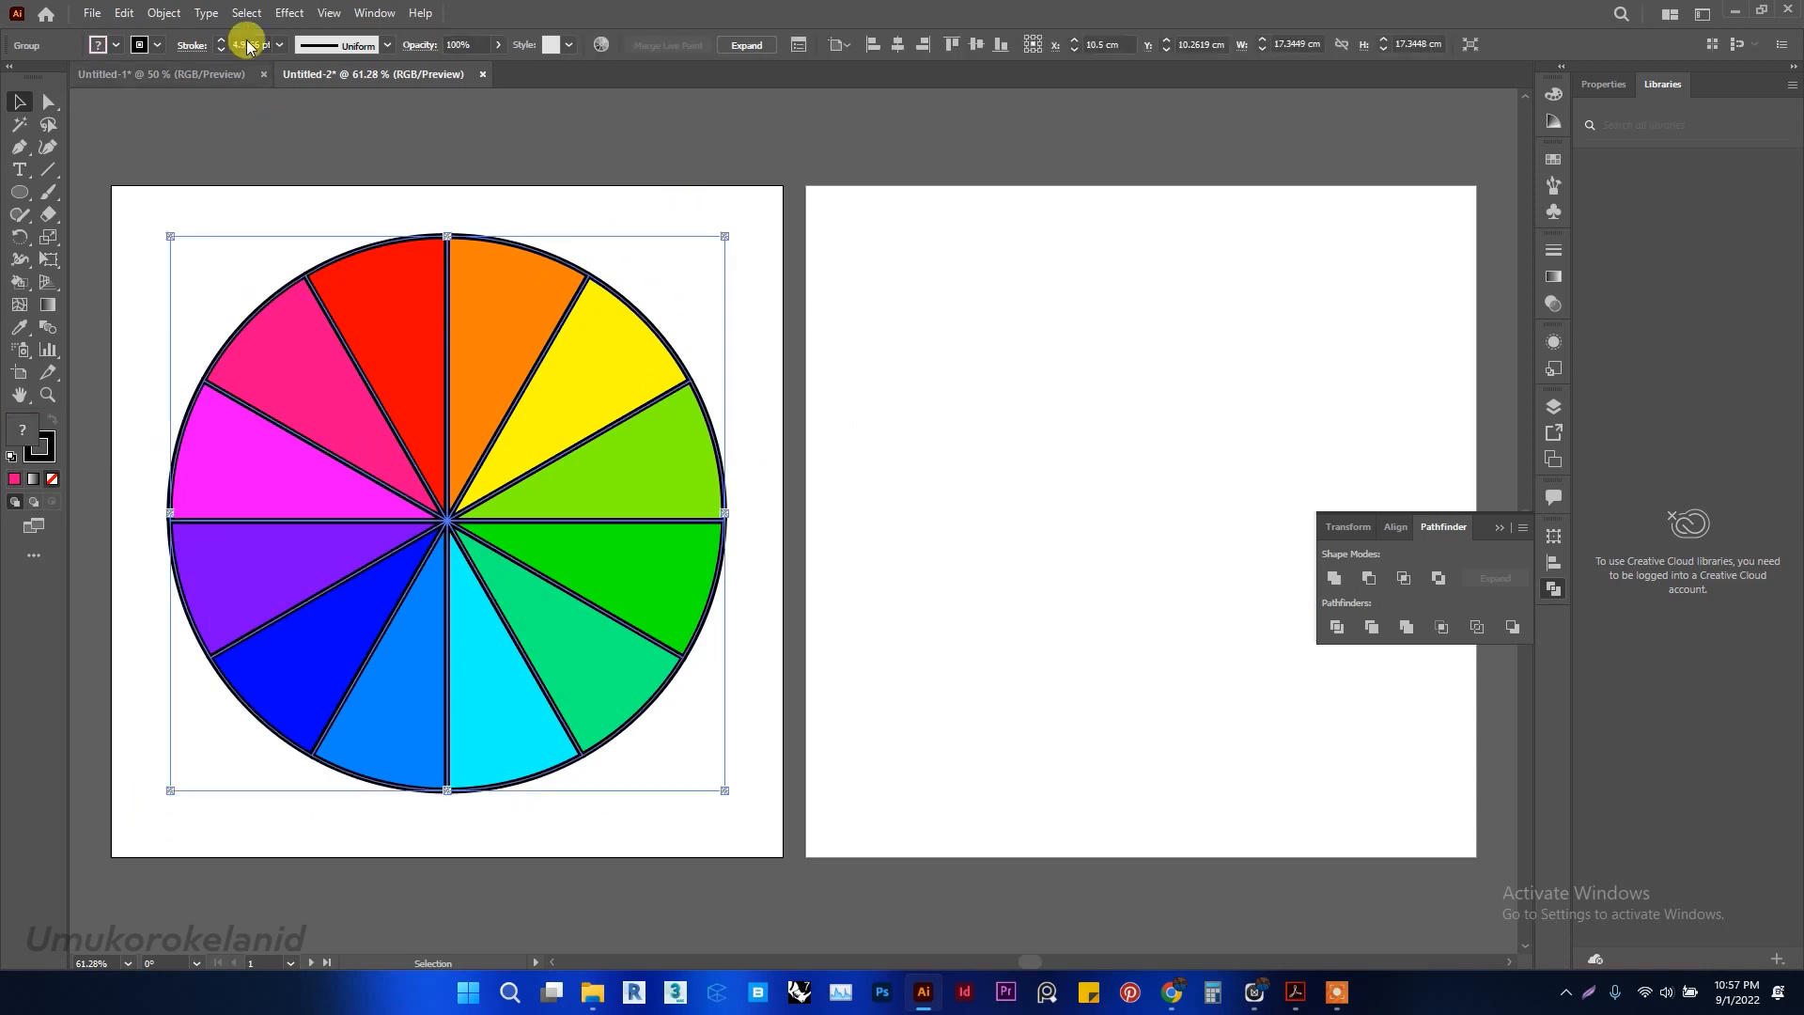
left_click(156, 44)
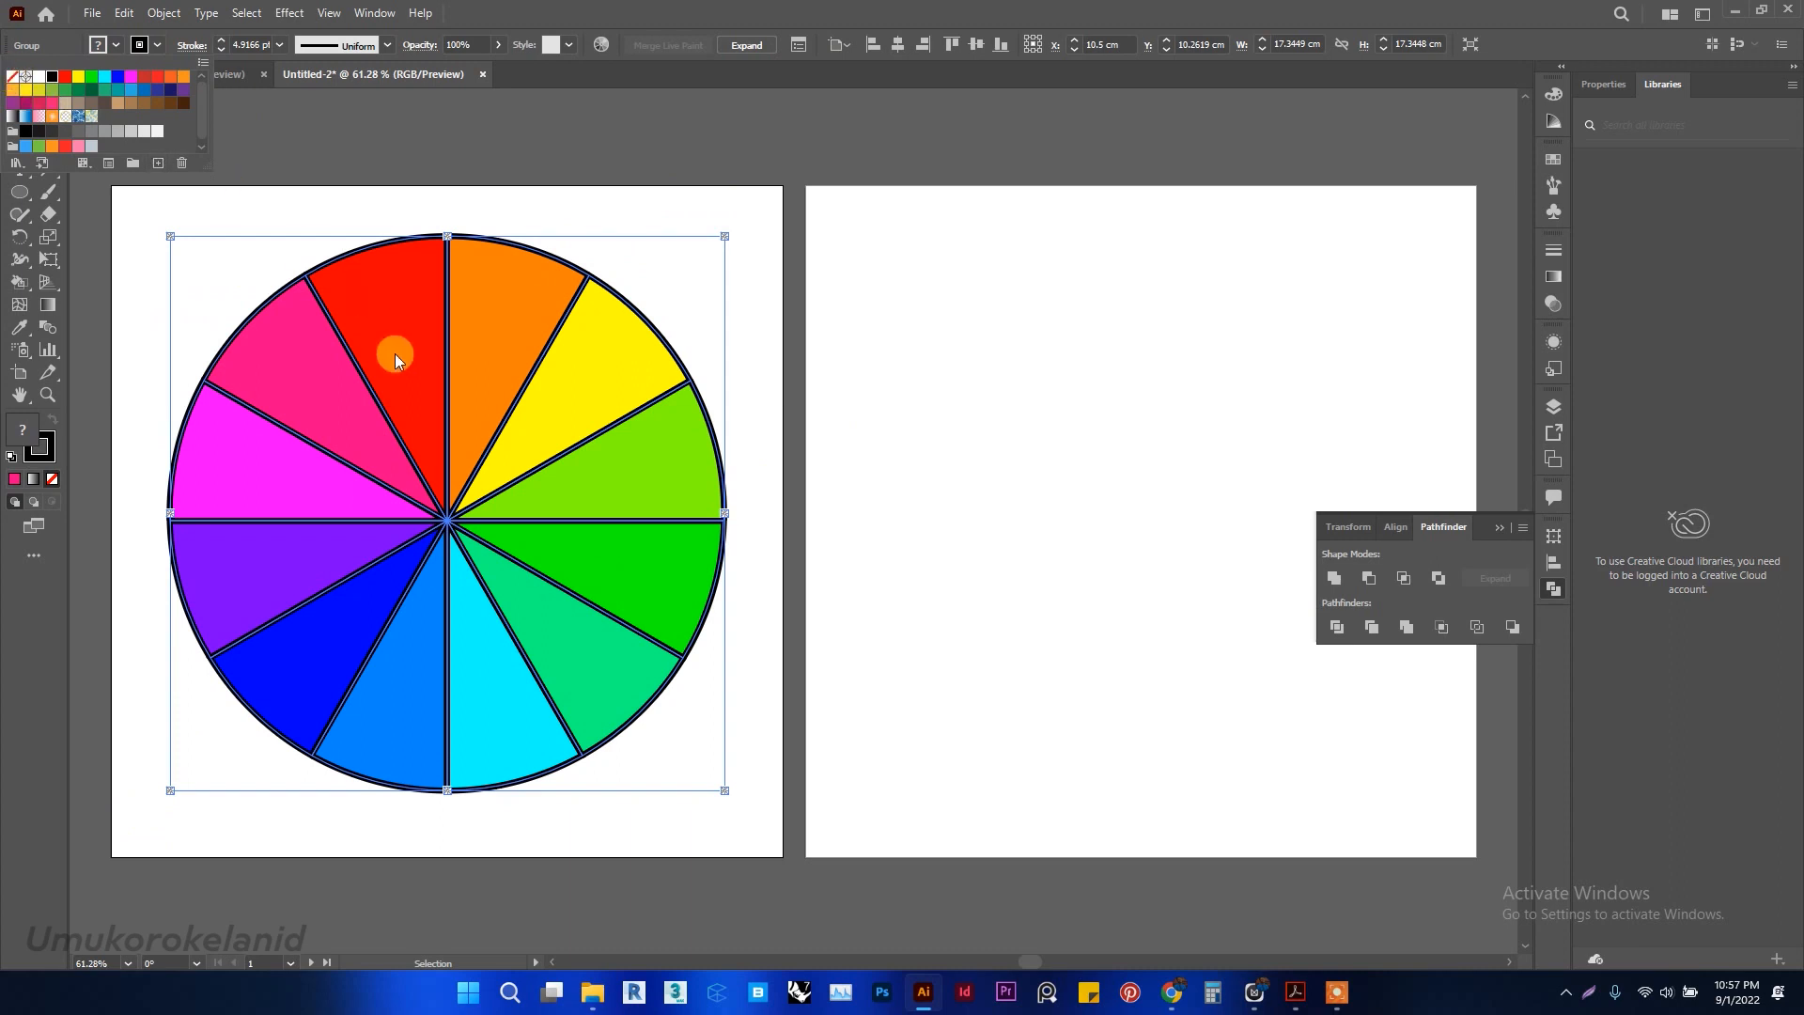
left_click(12, 79)
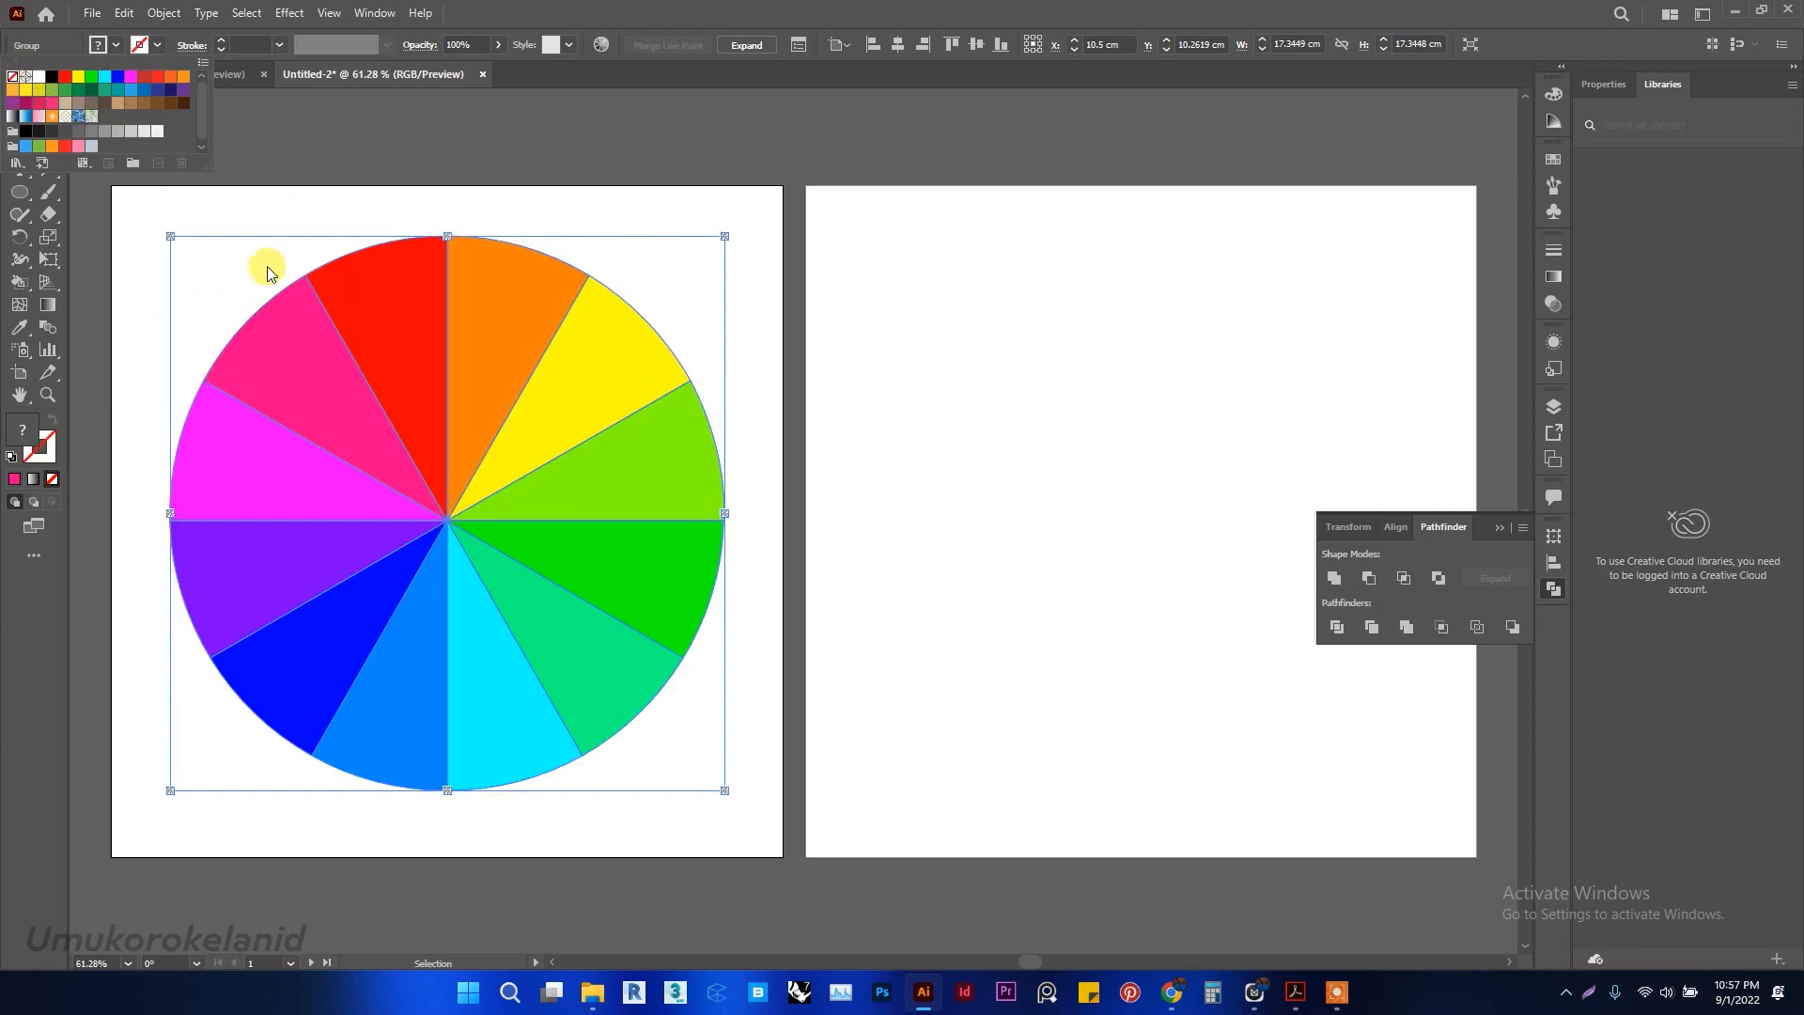
left_click(864, 427)
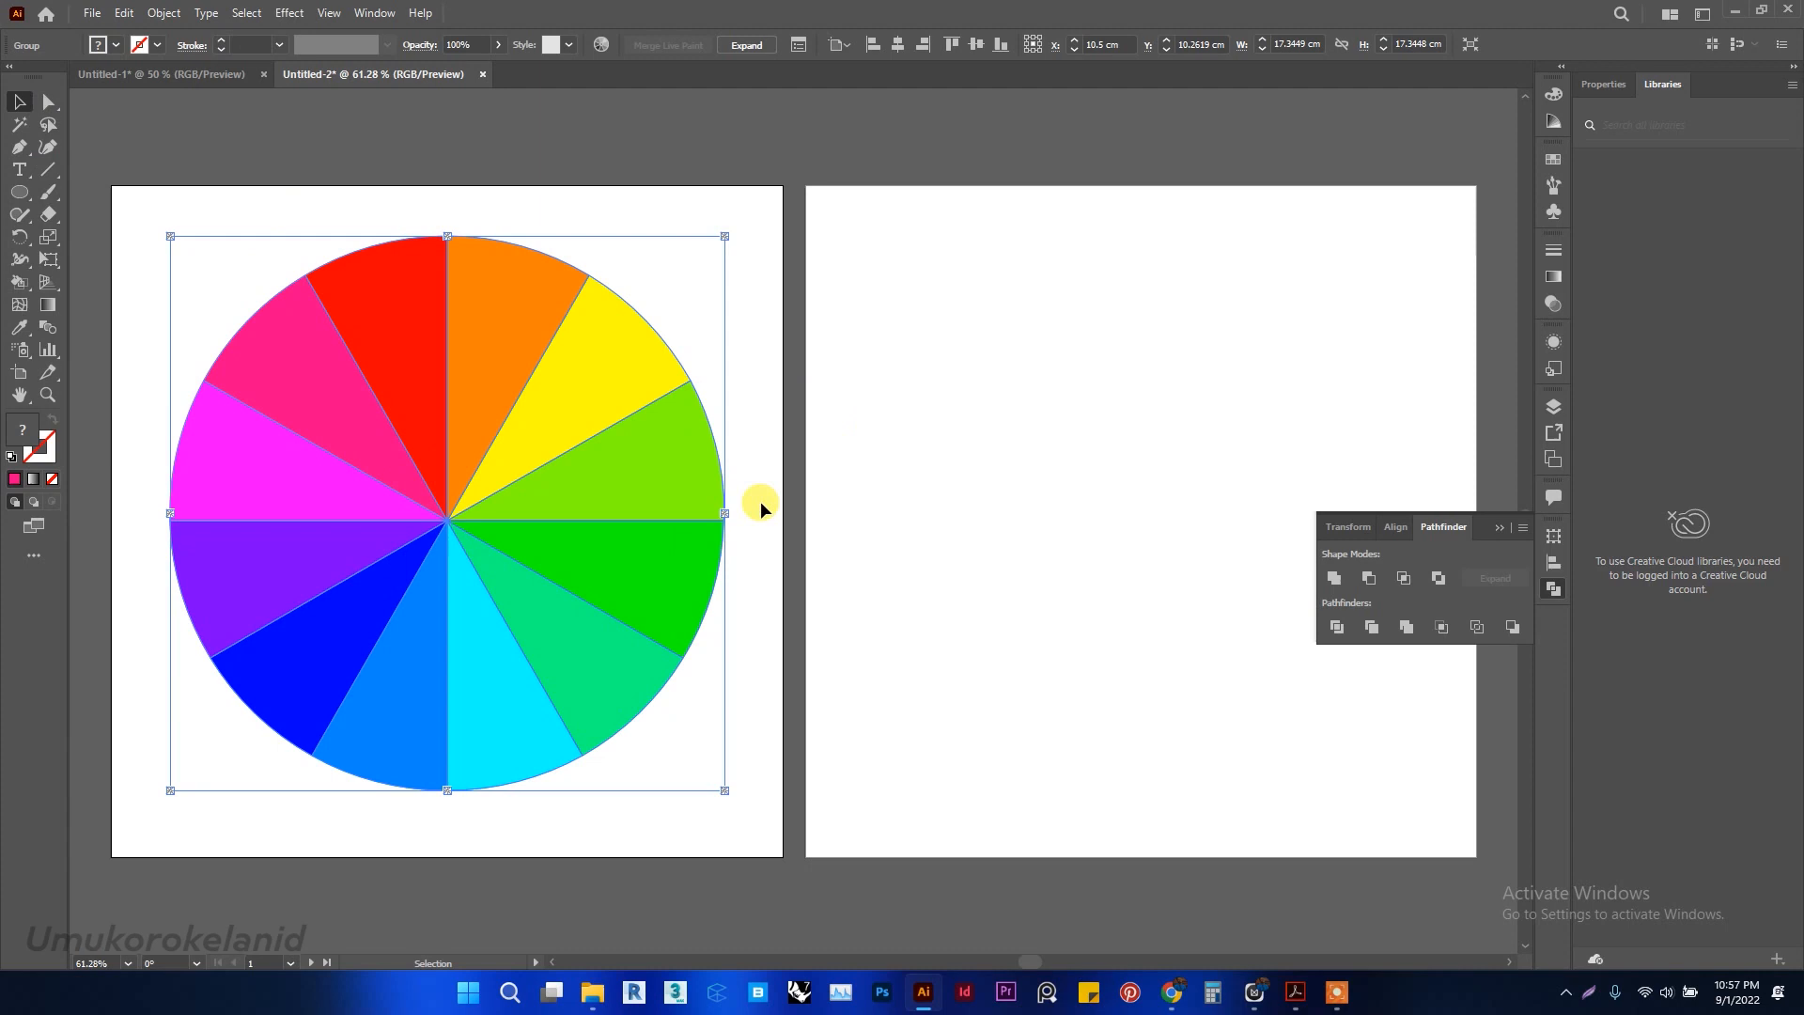
left_click(978, 520)
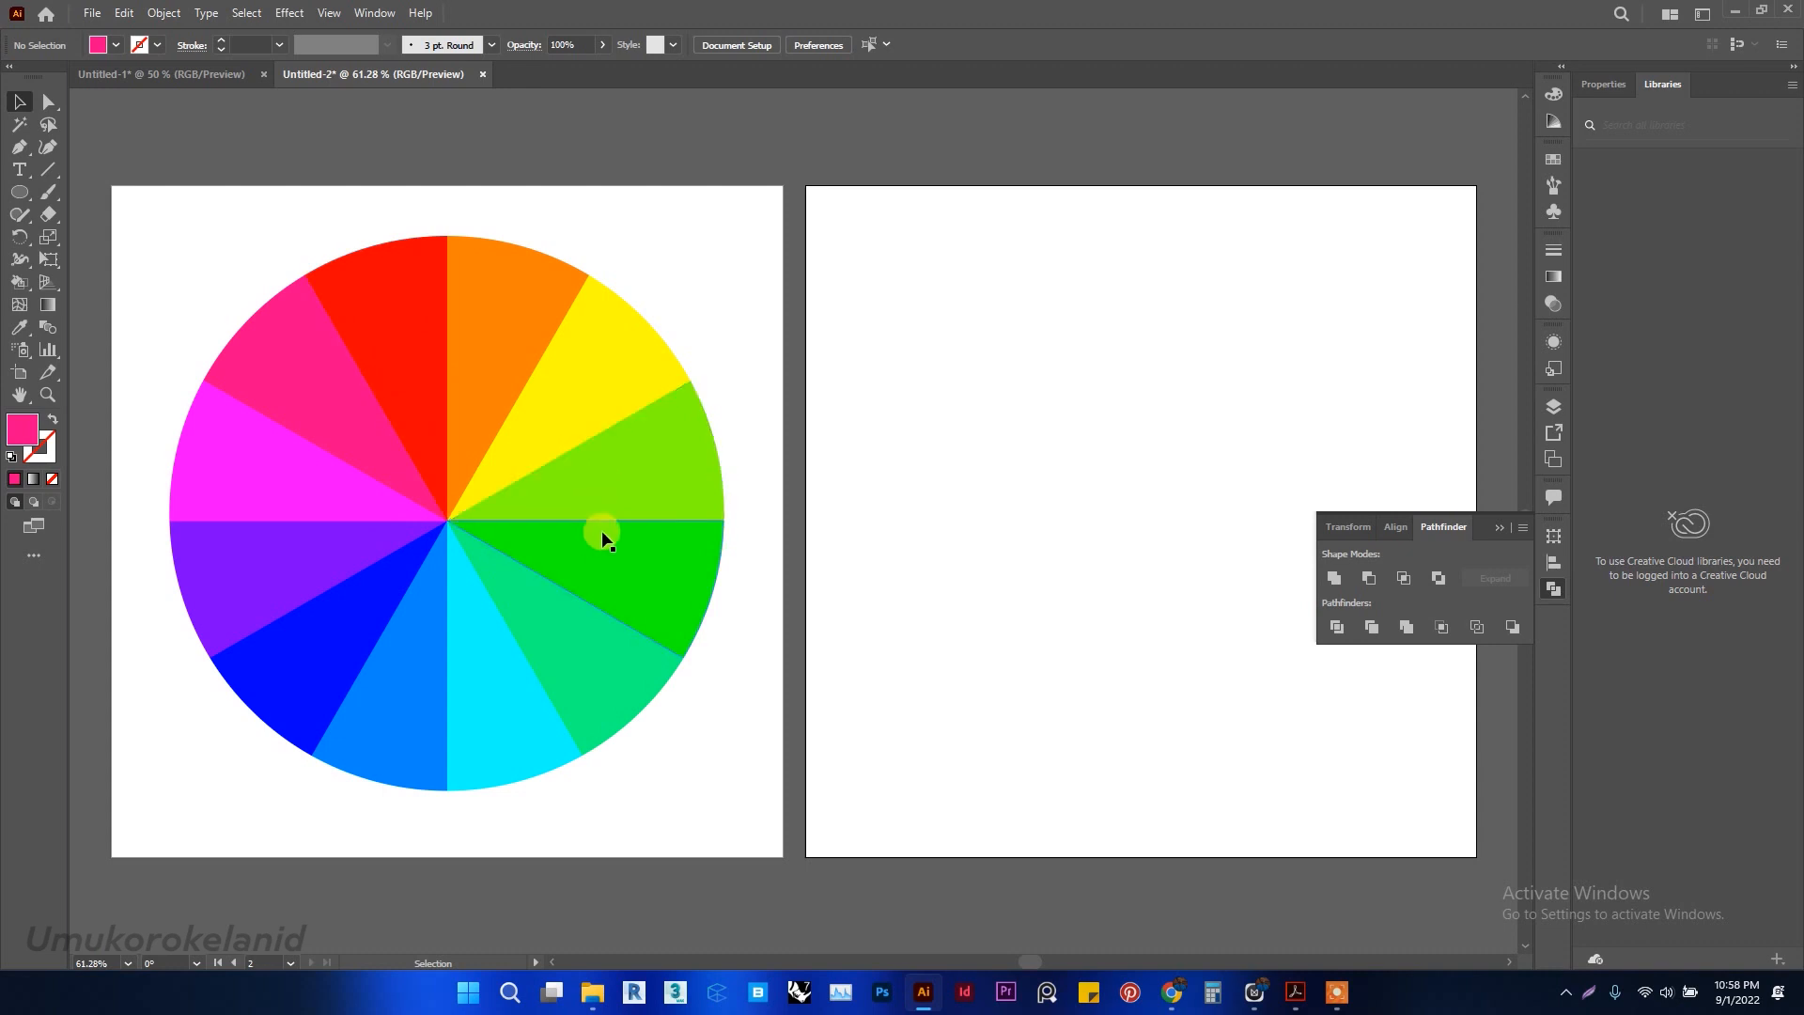
Start a Polar Grid on the second artboard with a width and height of 5 cm
left_click(1499, 530)
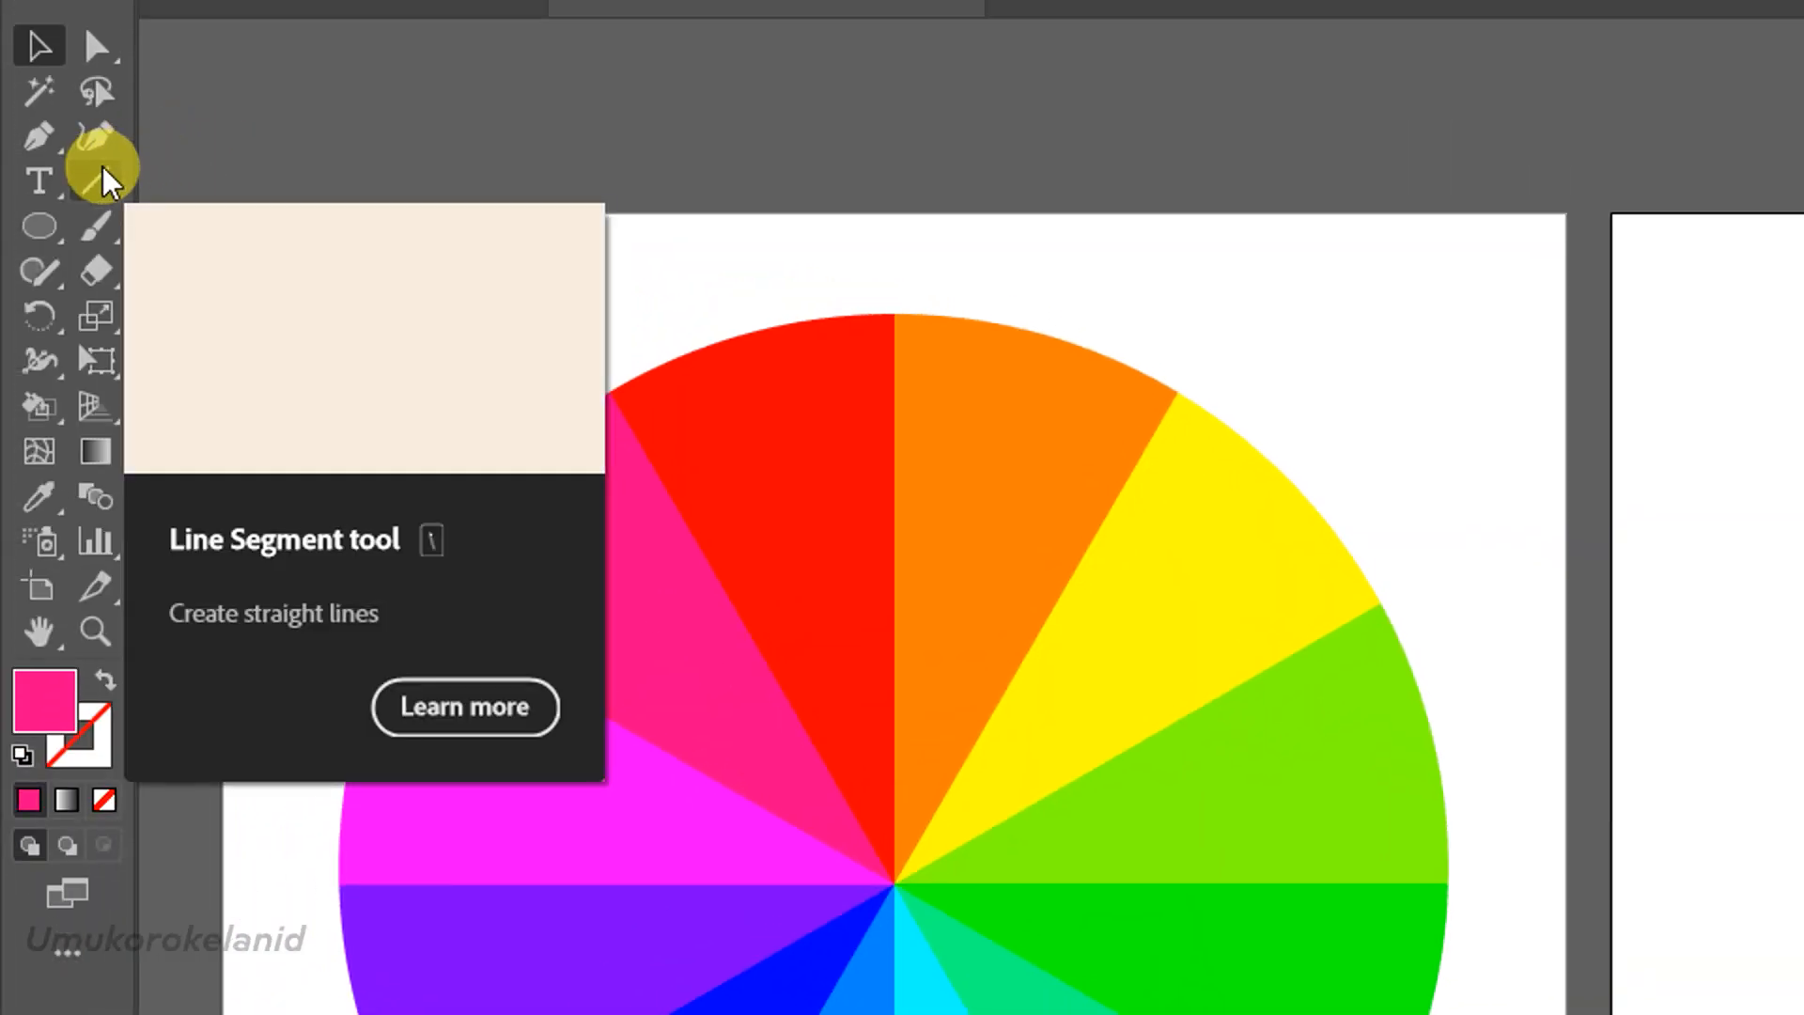
left_click(106, 180)
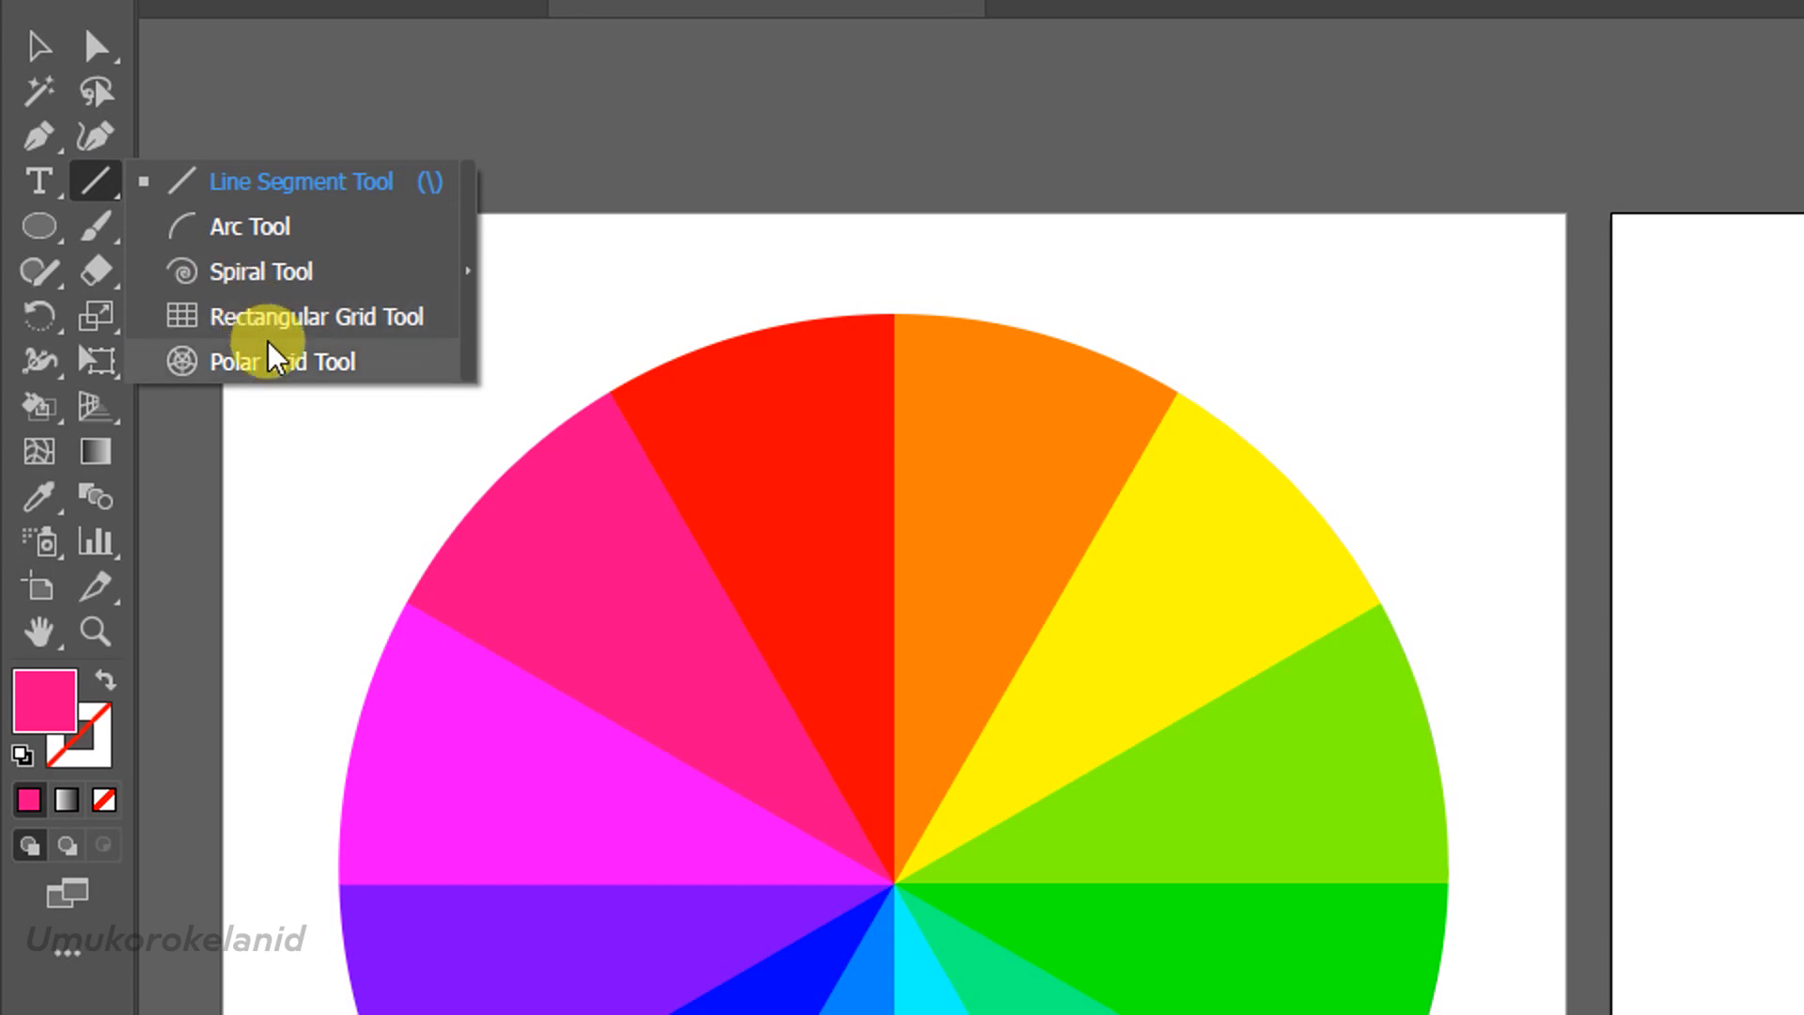
left_click(272, 359)
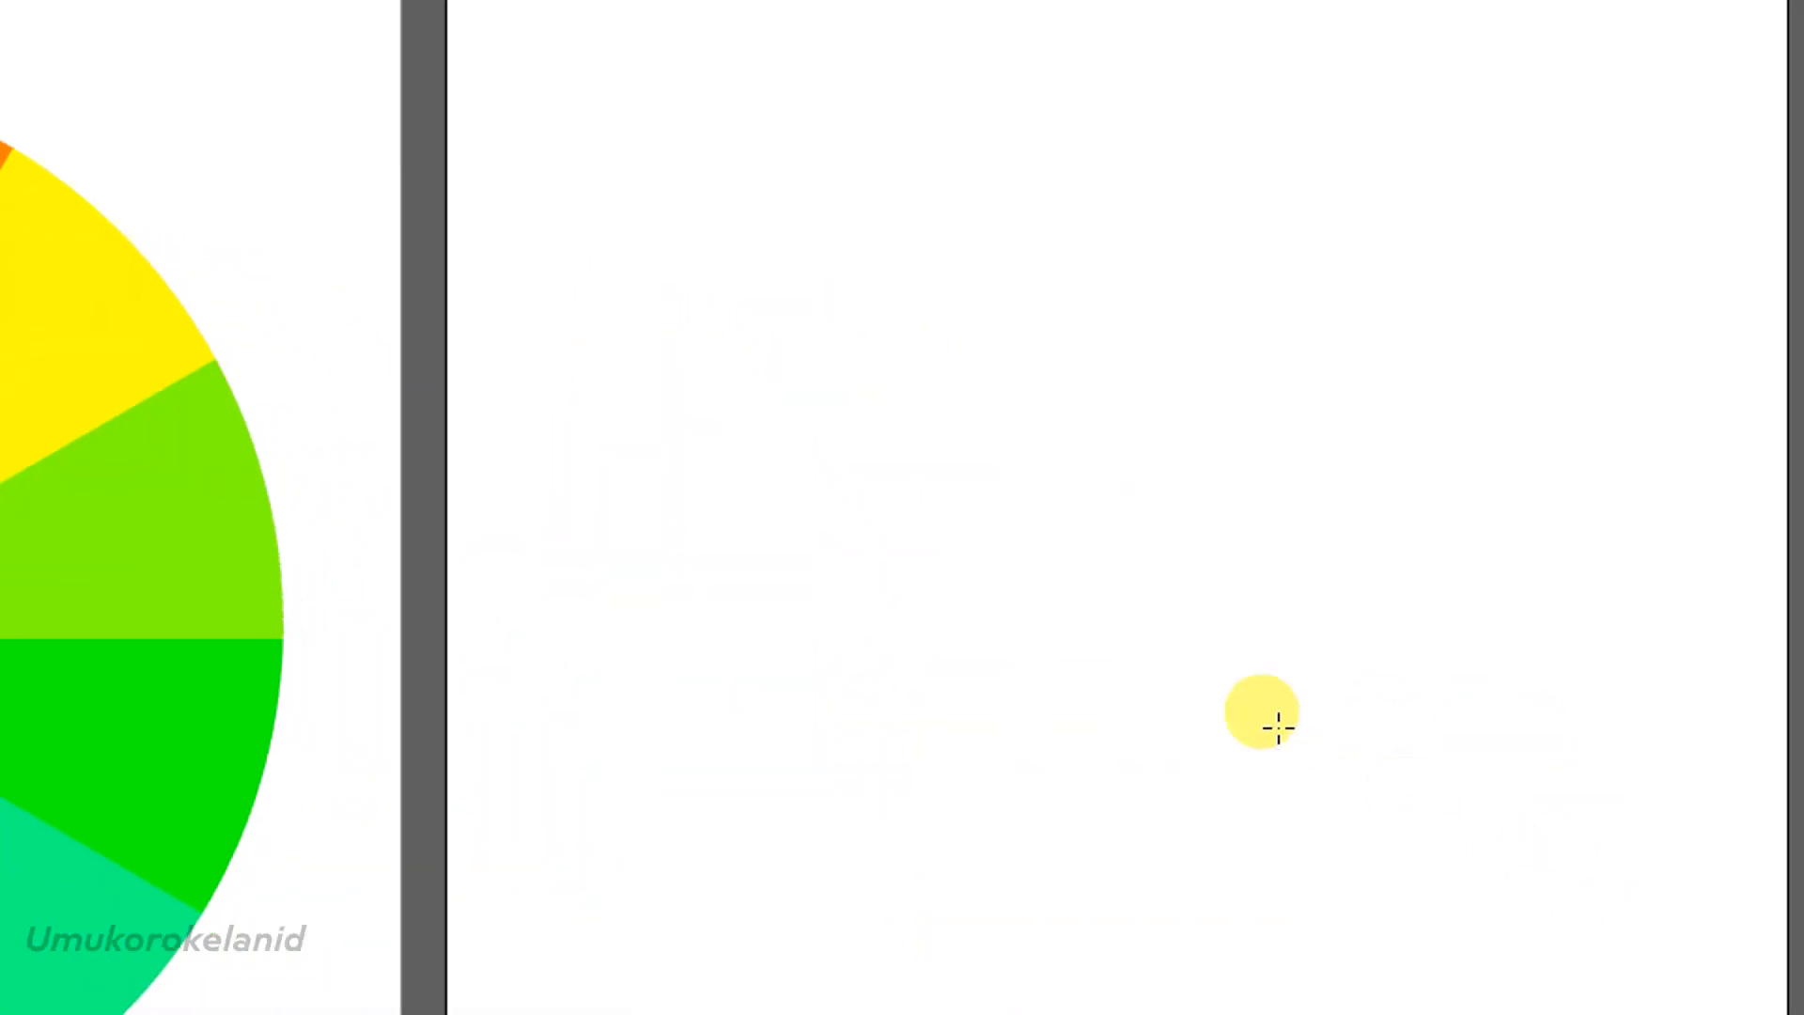
left_click(1116, 595)
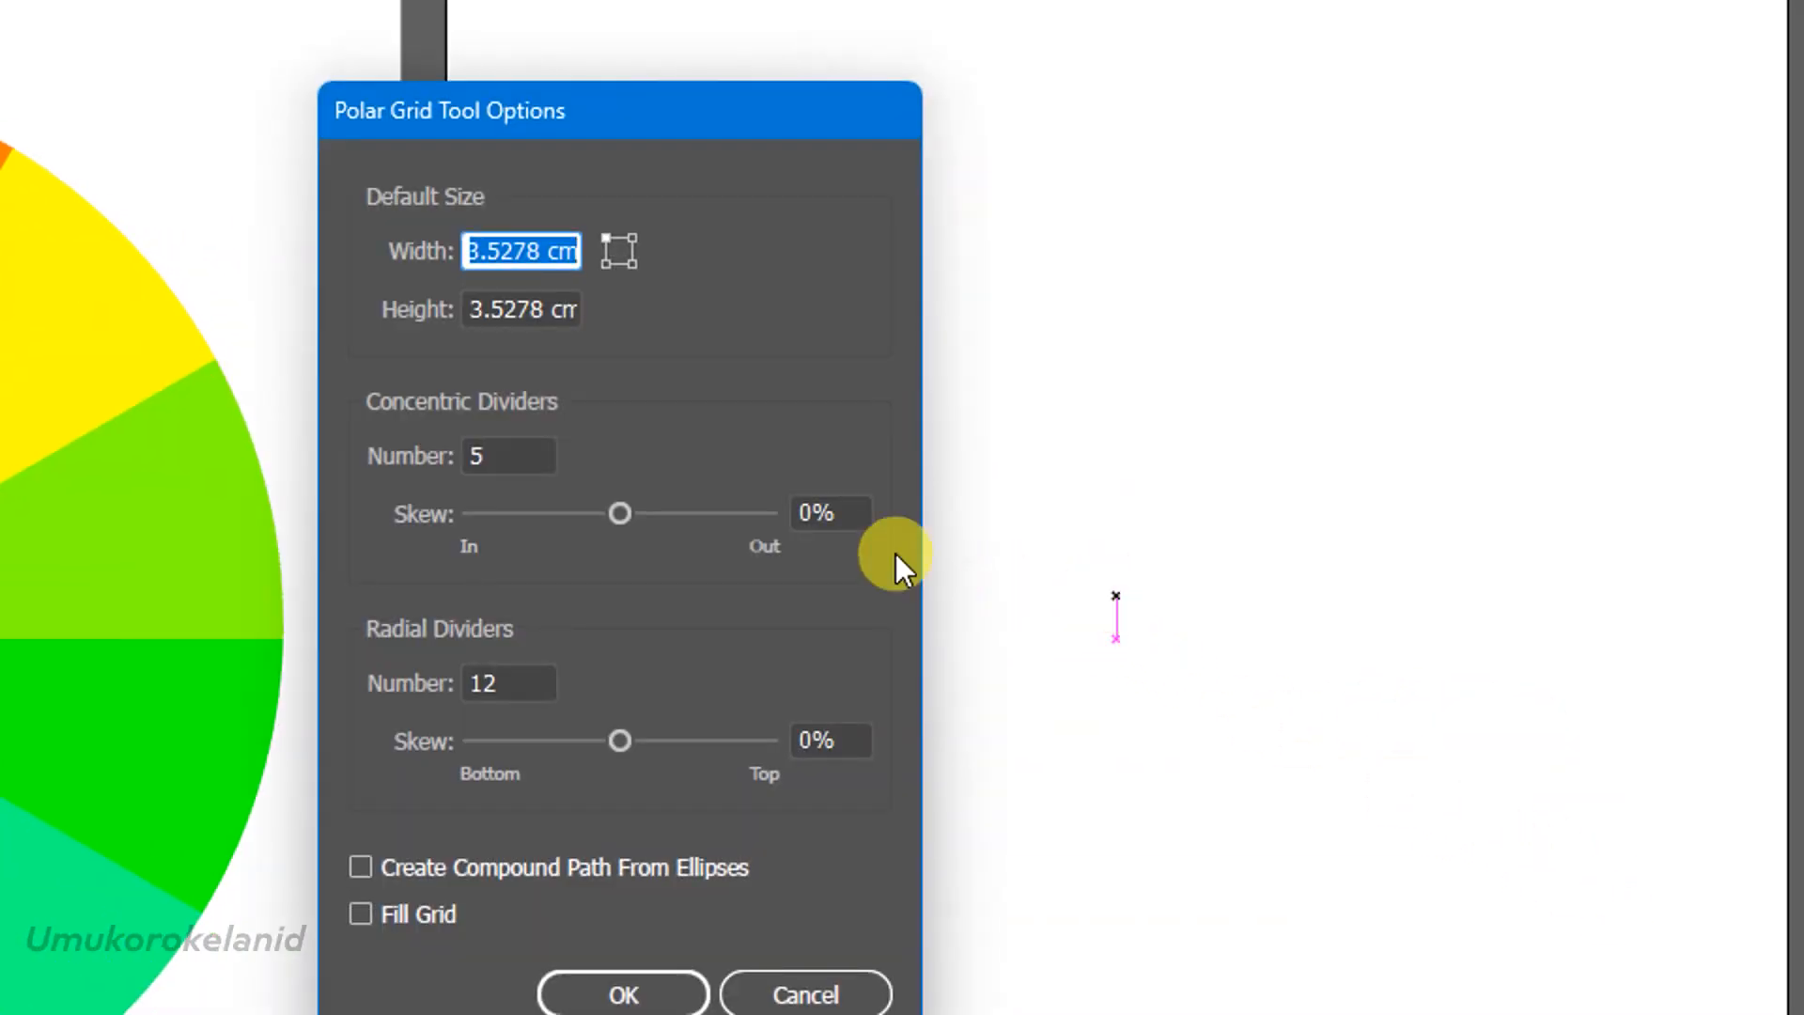
left_click_drag(443, 122, 362, 37)
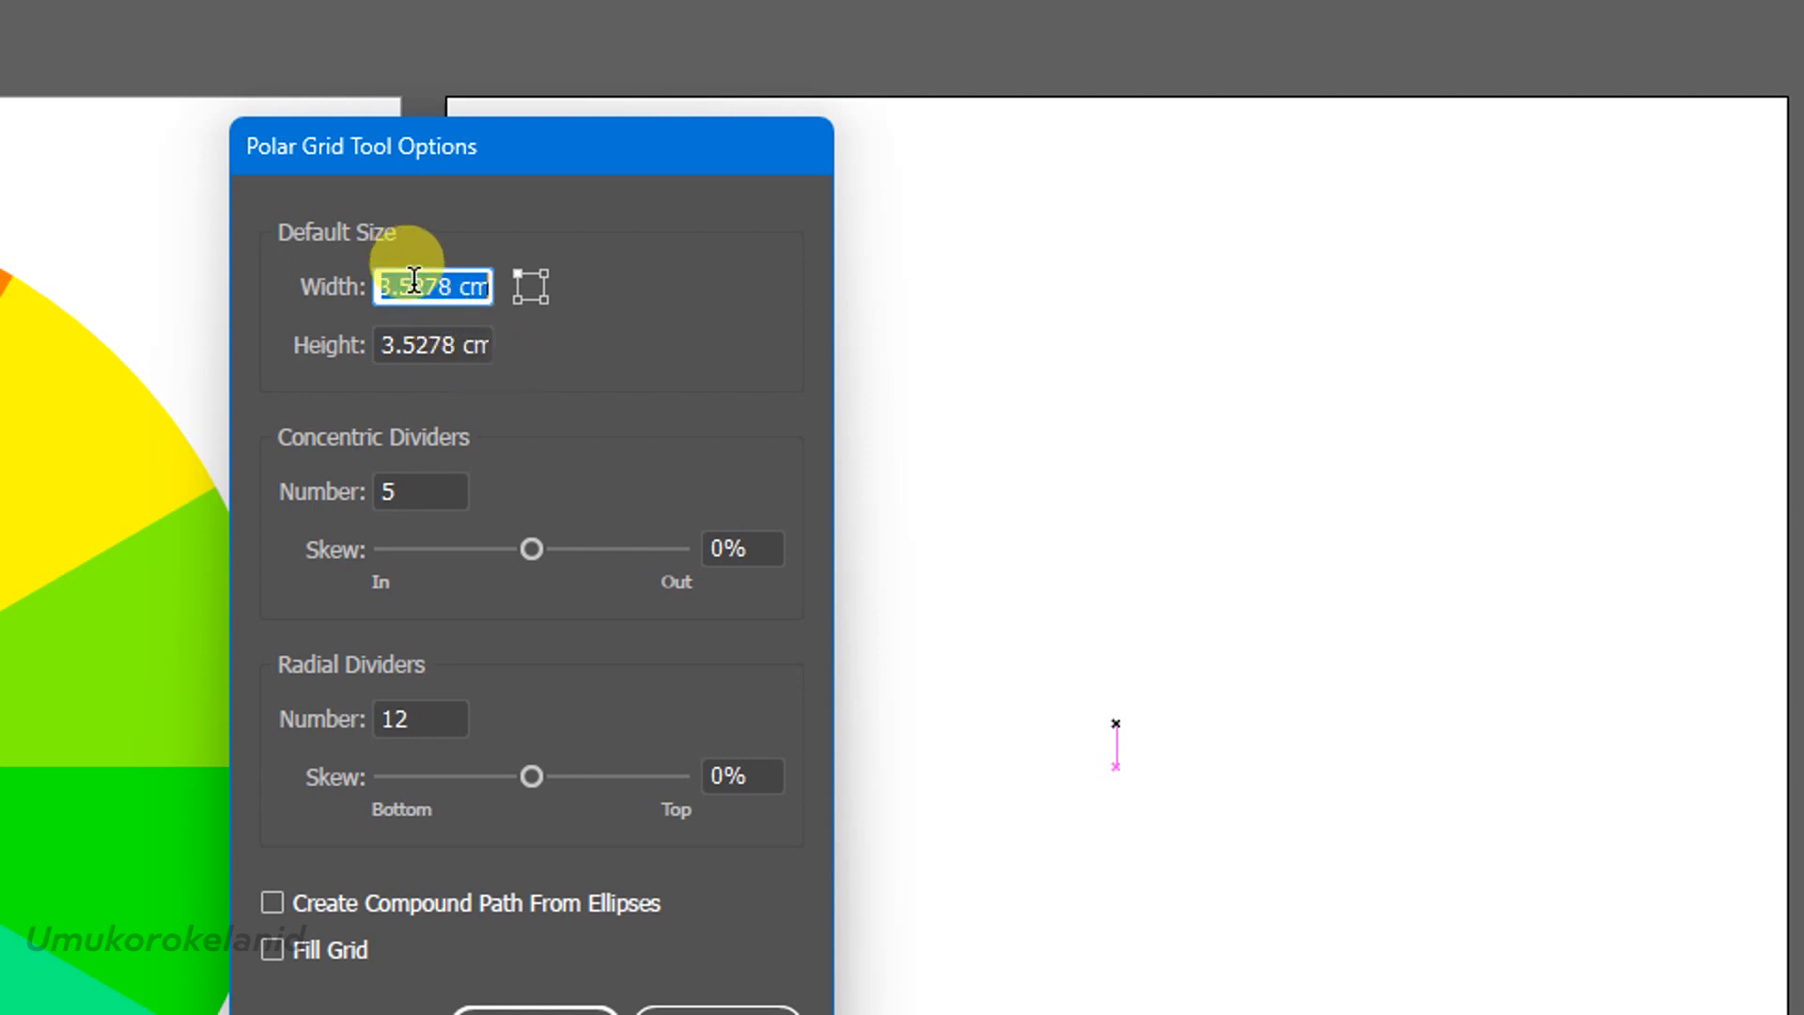
key("ctrl+a")
type("5")
key("Tab")
left_click(463, 345)
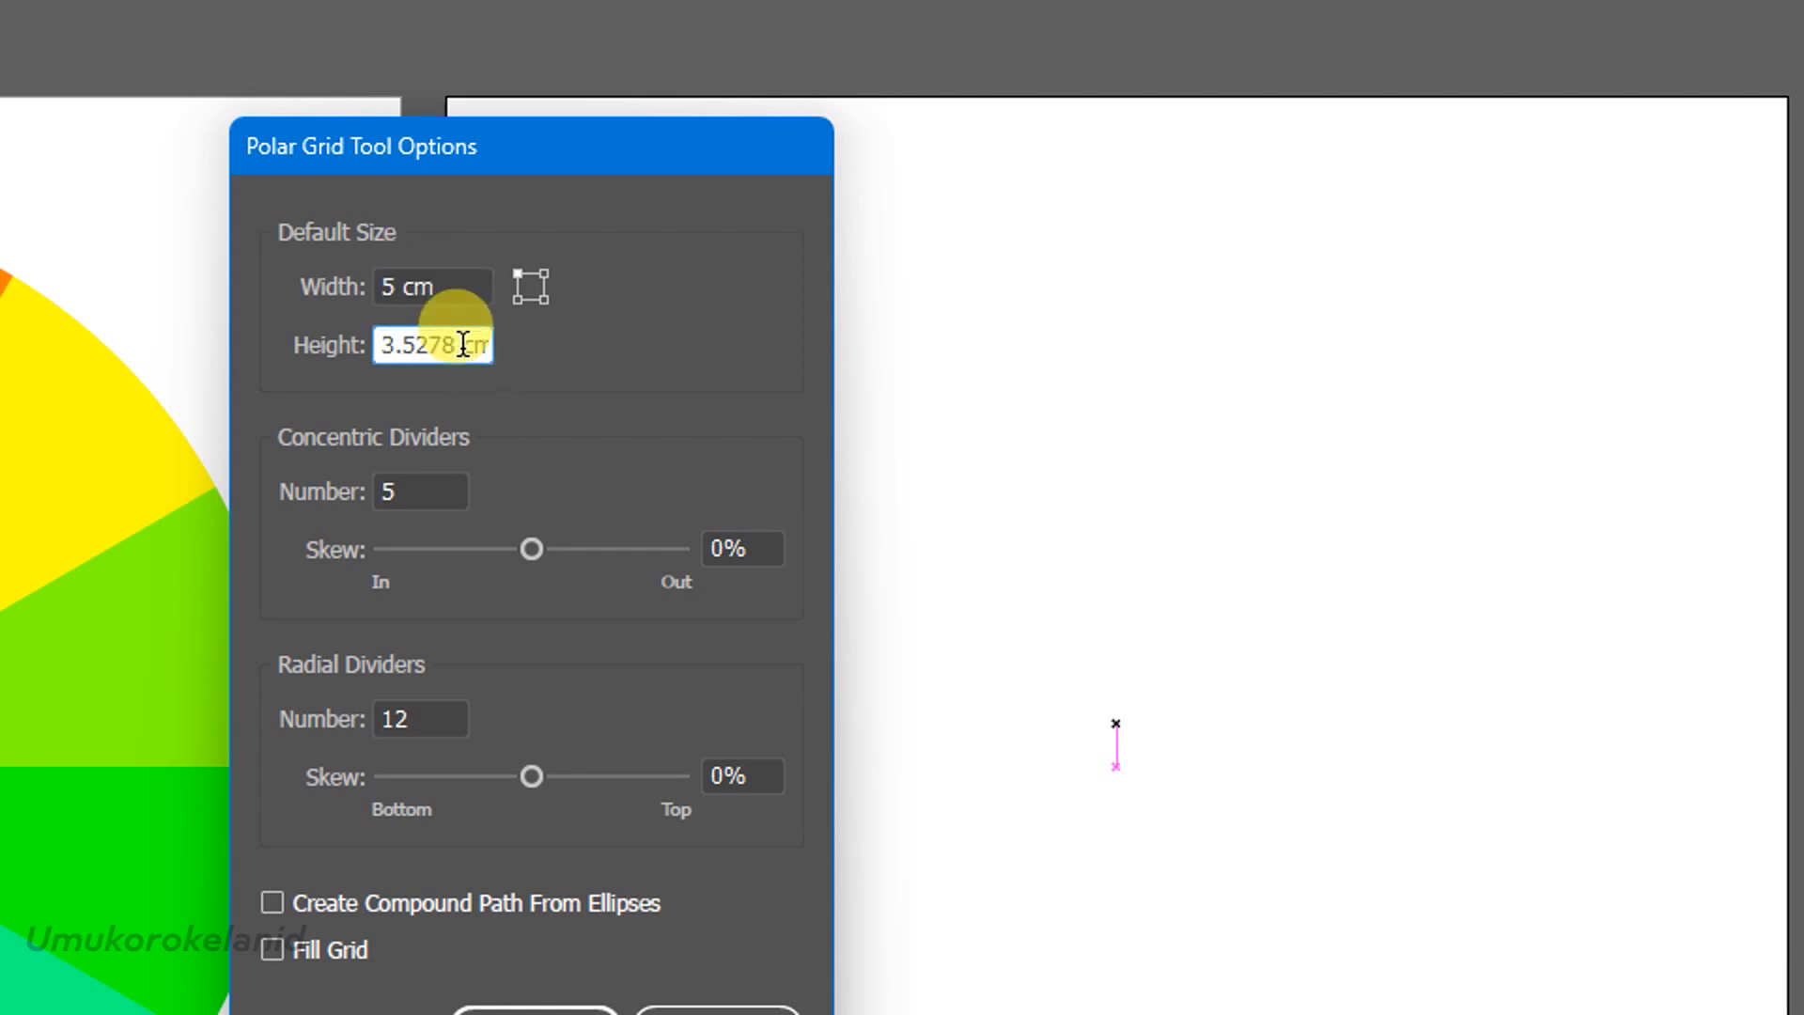
key("ctrl+a")
type("5")
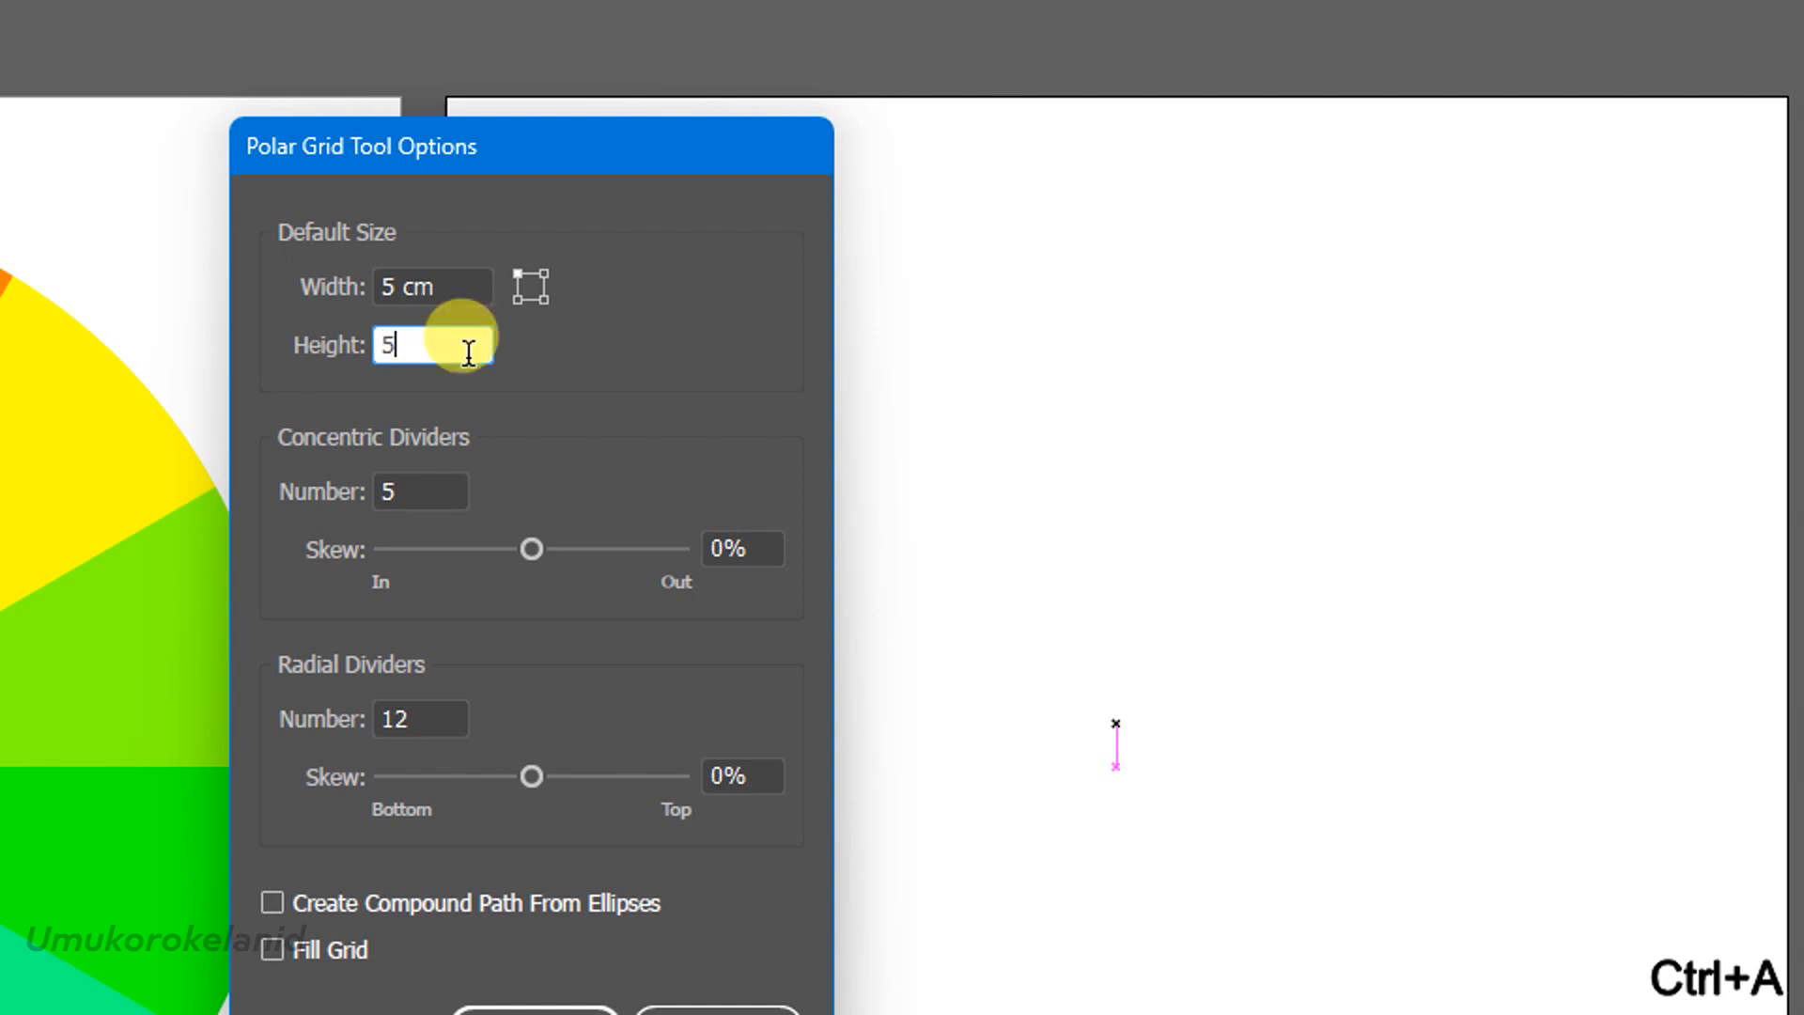
Set the polar grid to 5 concentric dividers and 12 radial dividers and create it
left_click(412, 484)
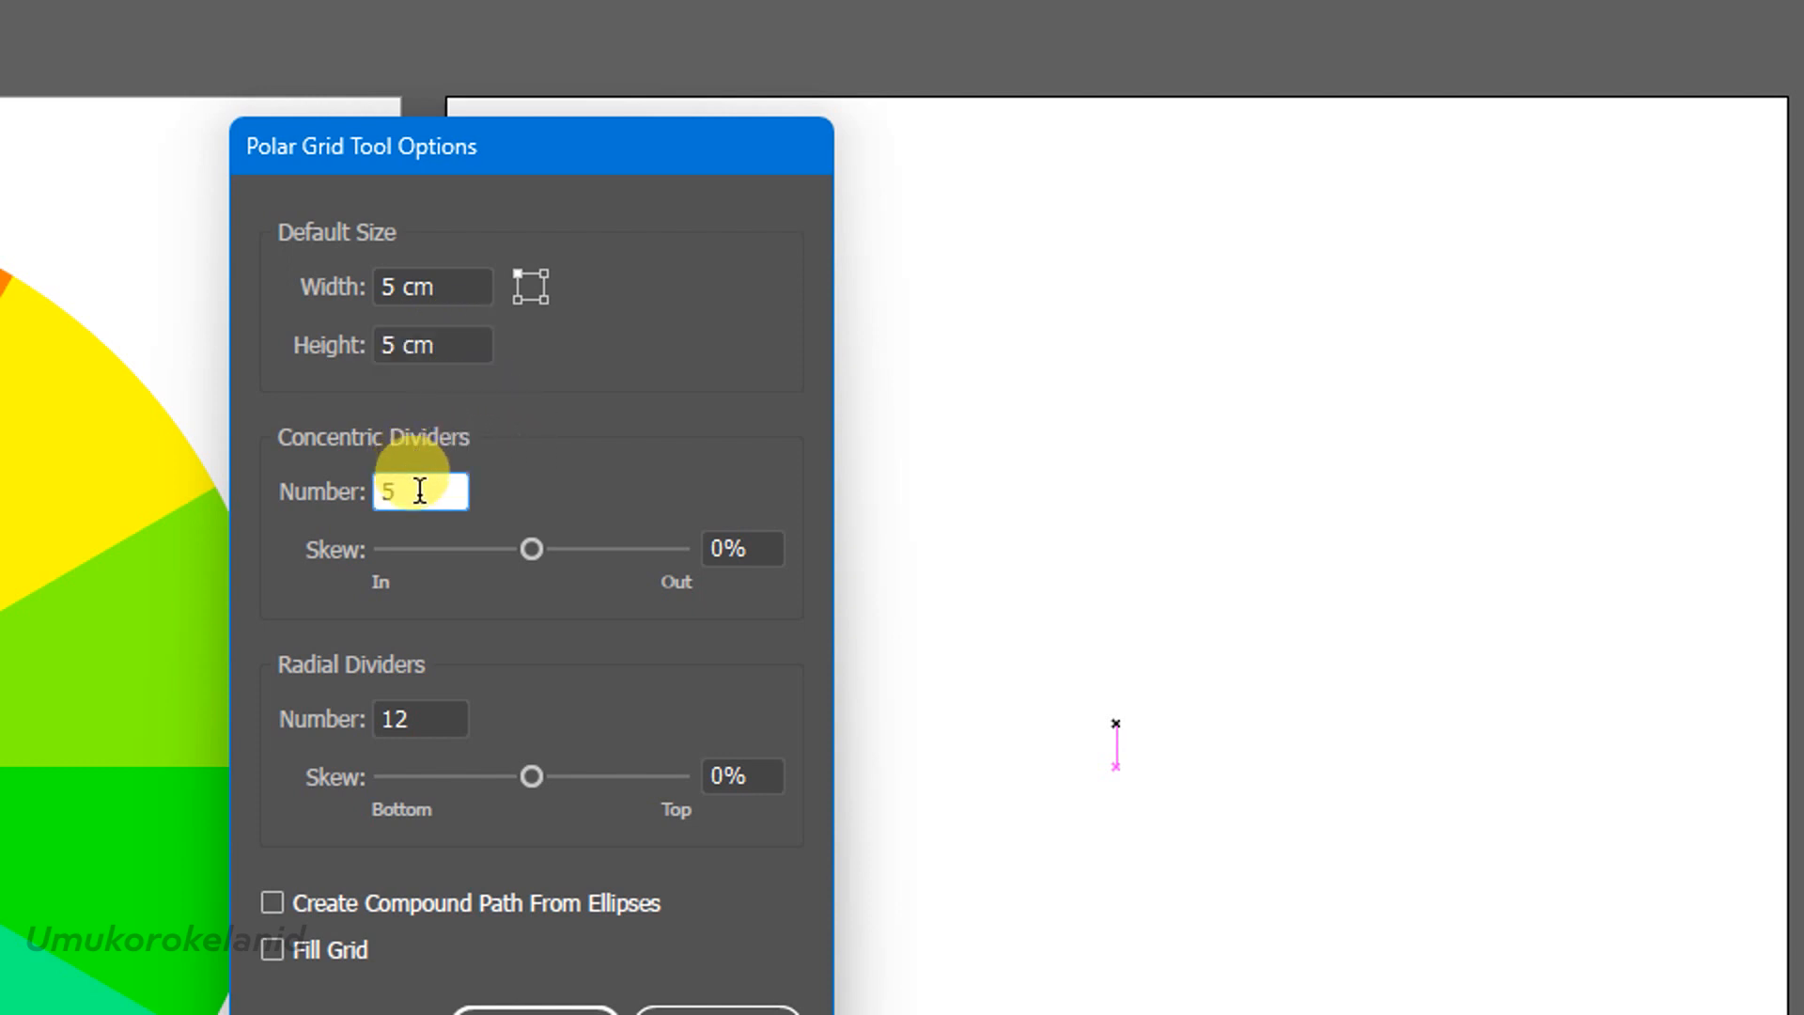
left_click_drag(411, 490, 369, 507)
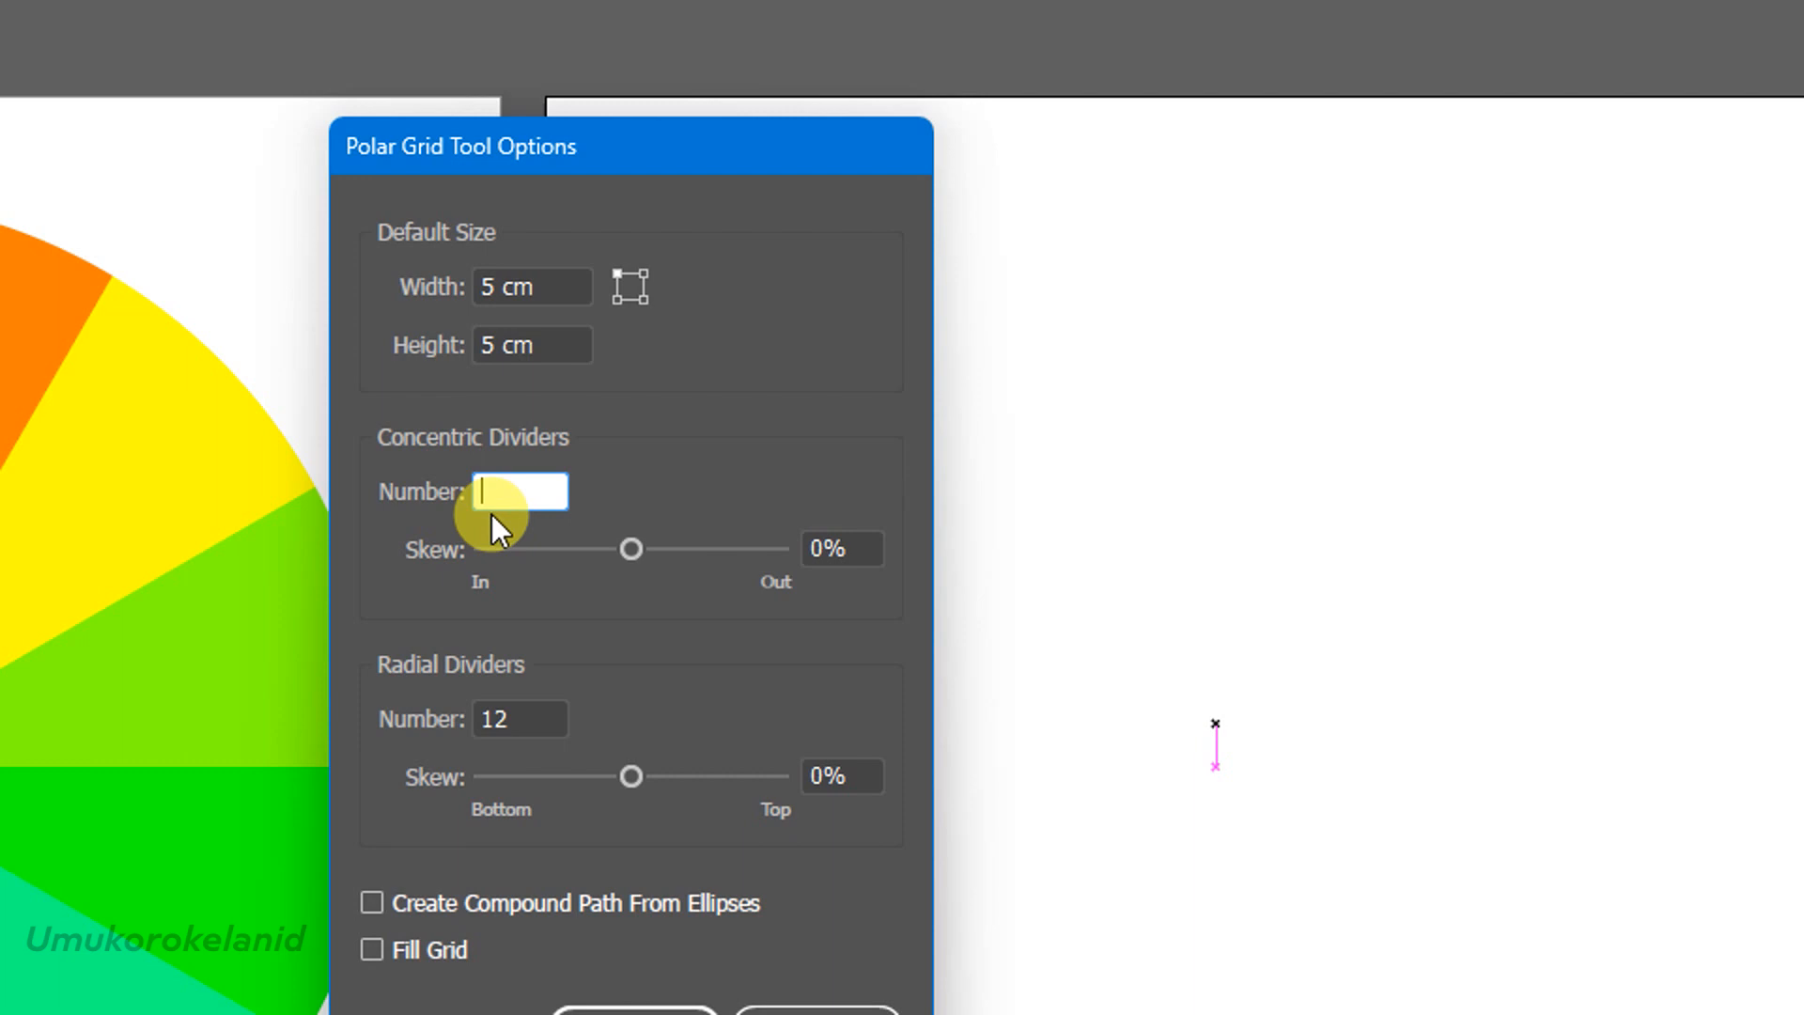
type("5")
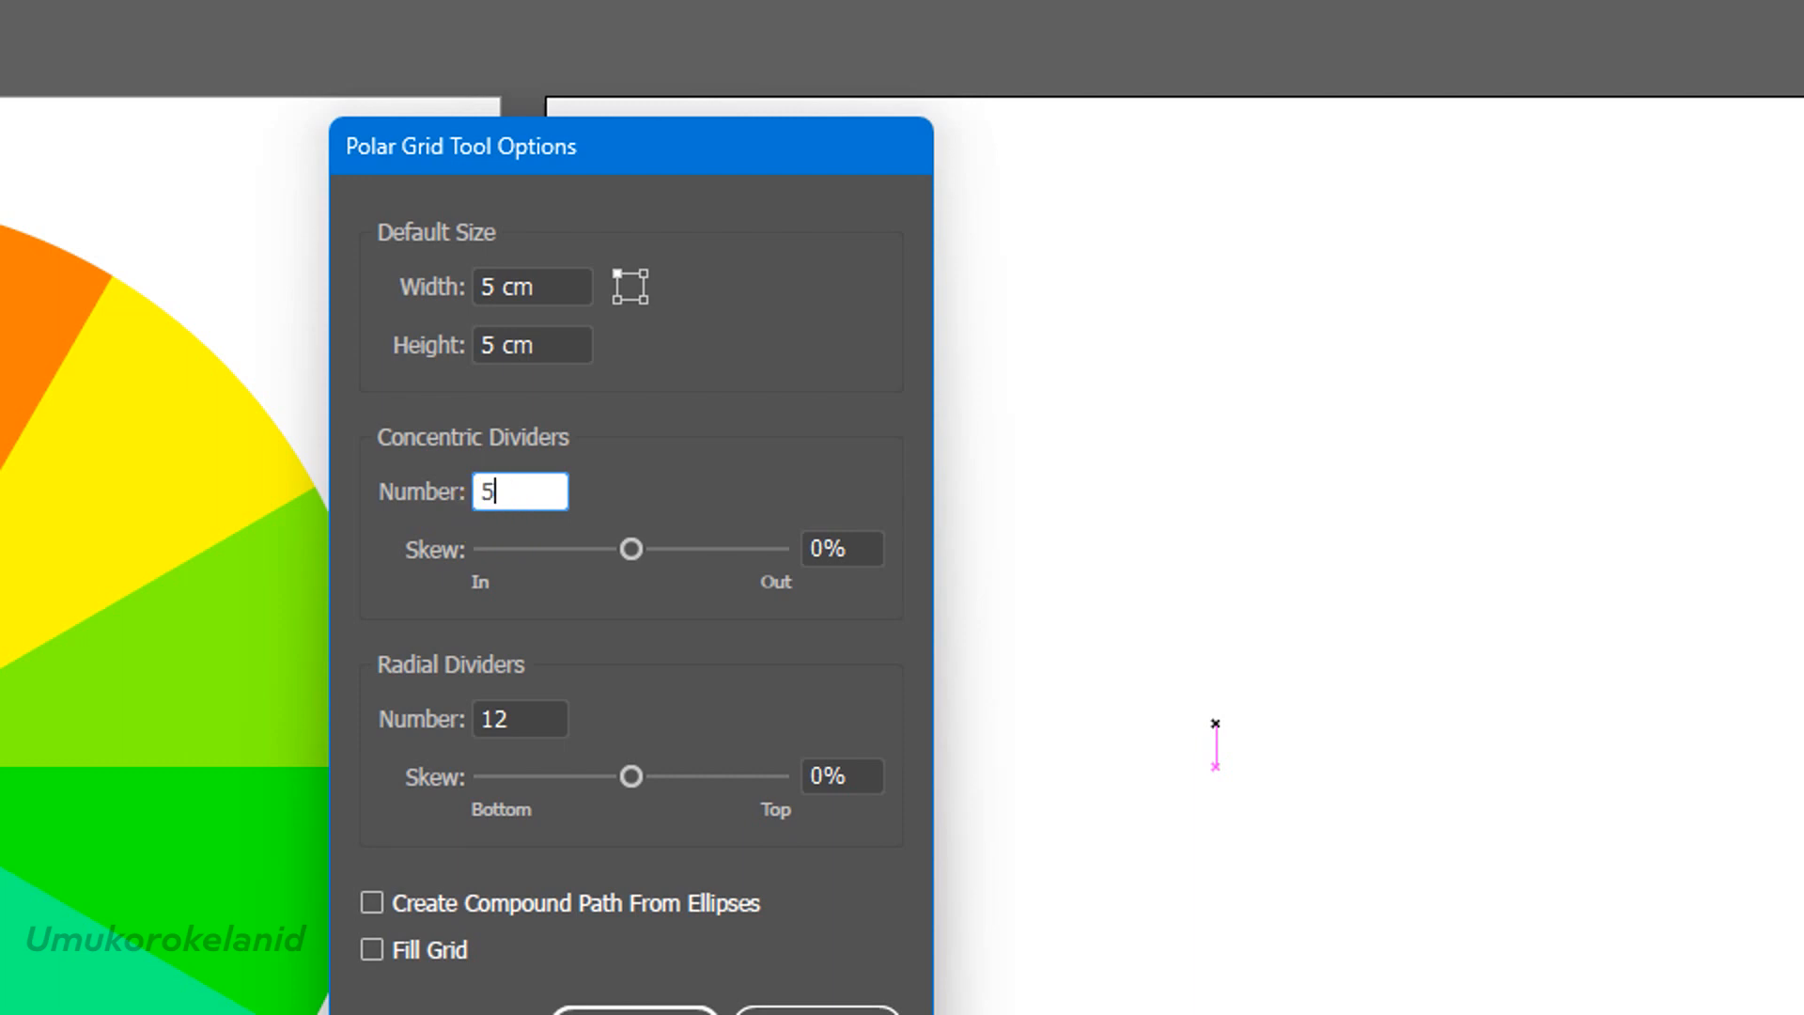
double_click(503, 712)
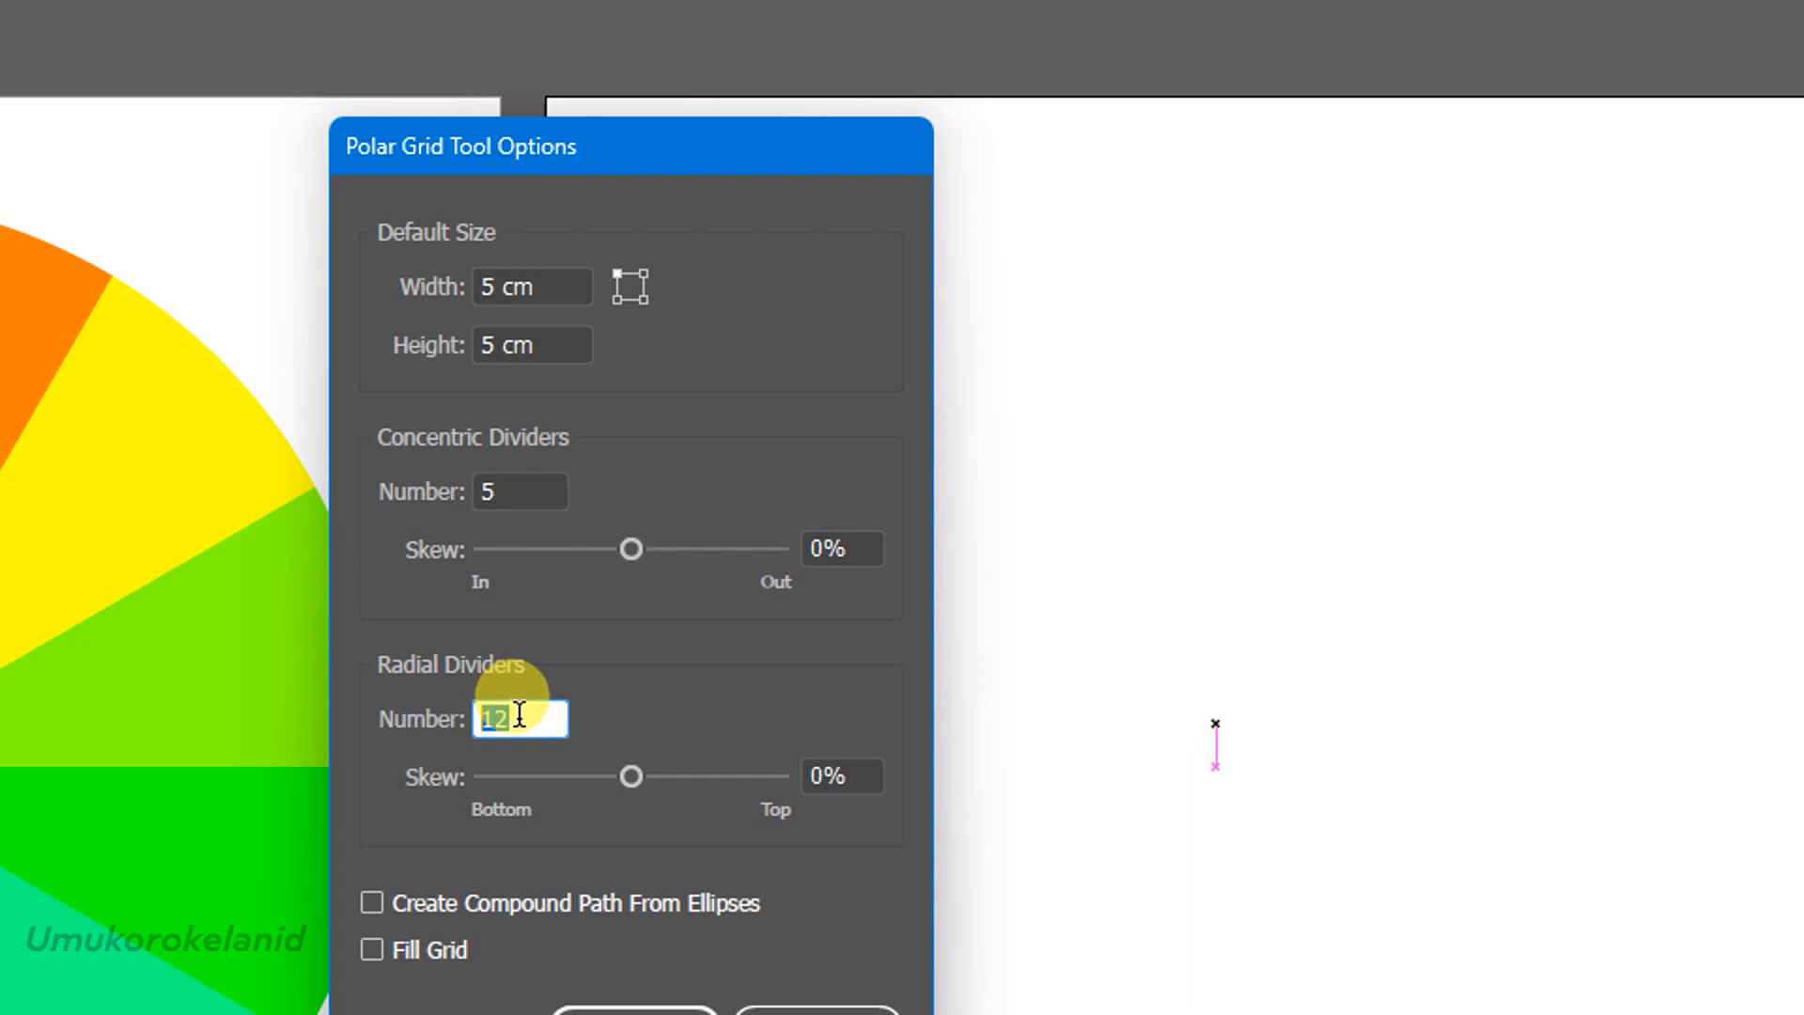
left_click(701, 863)
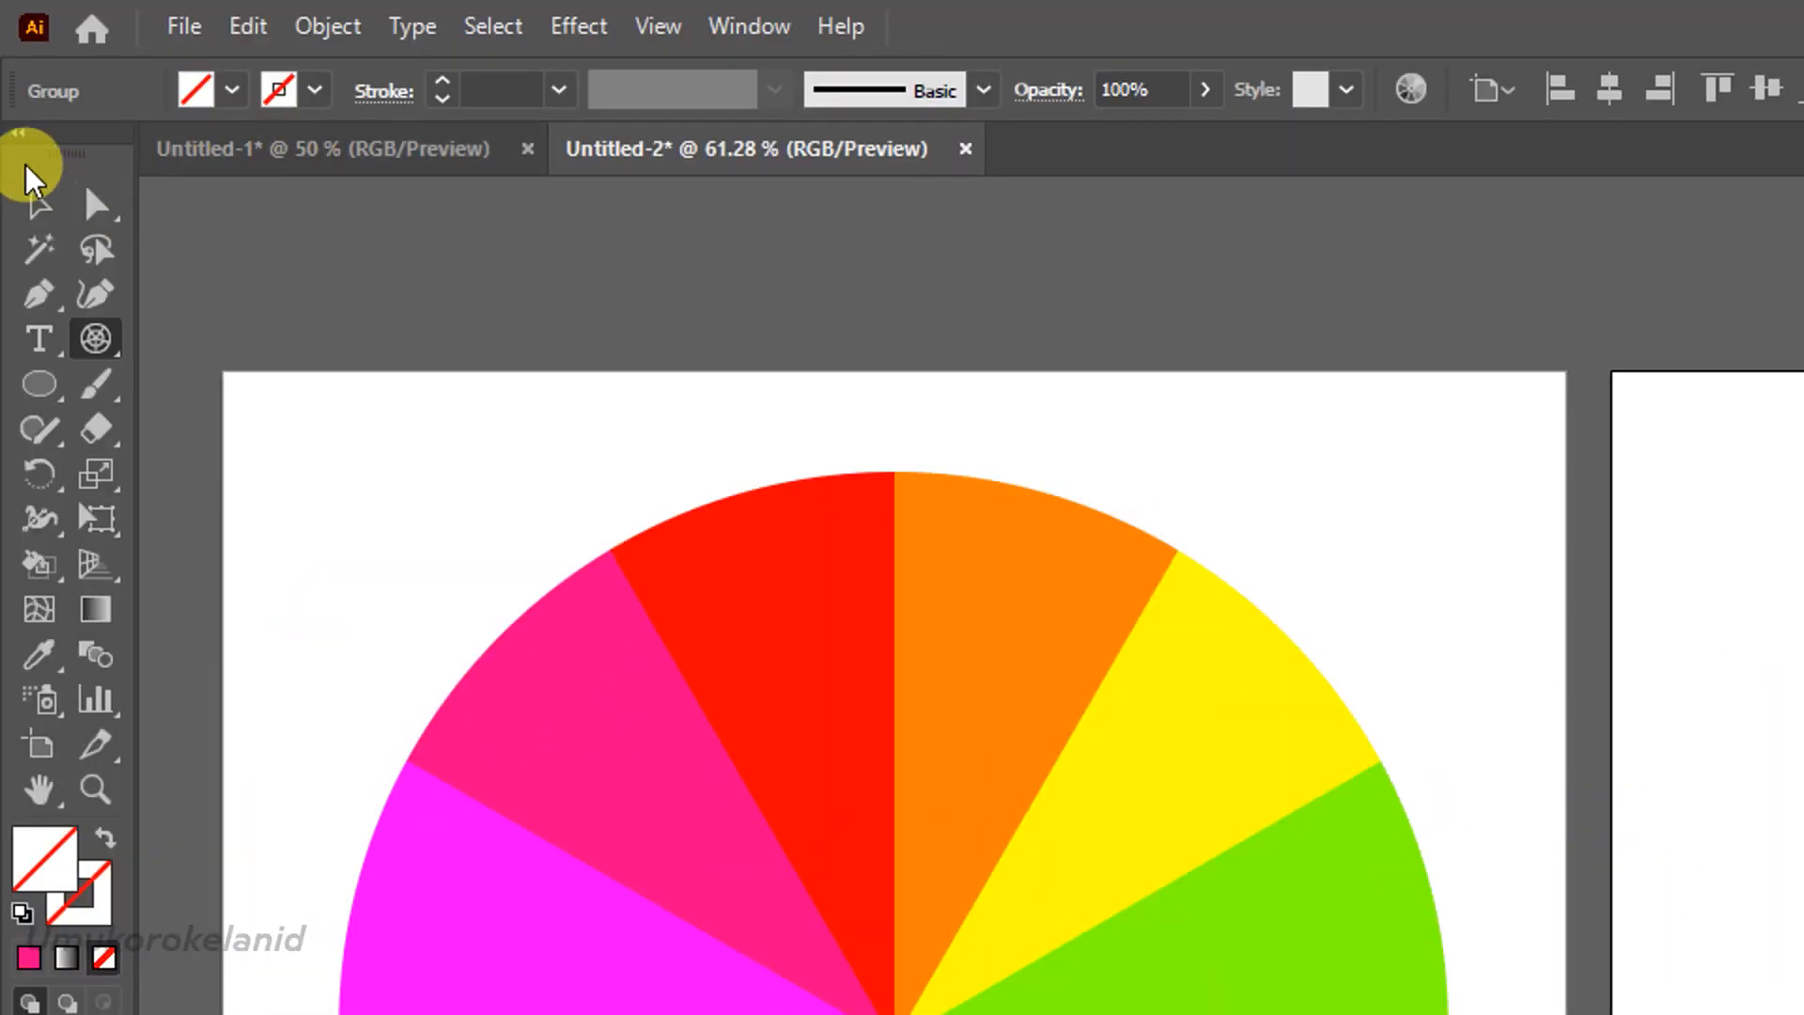
Move the new polar grid closer to the middle of the second artboard and give it a black stroke
left_click(41, 195)
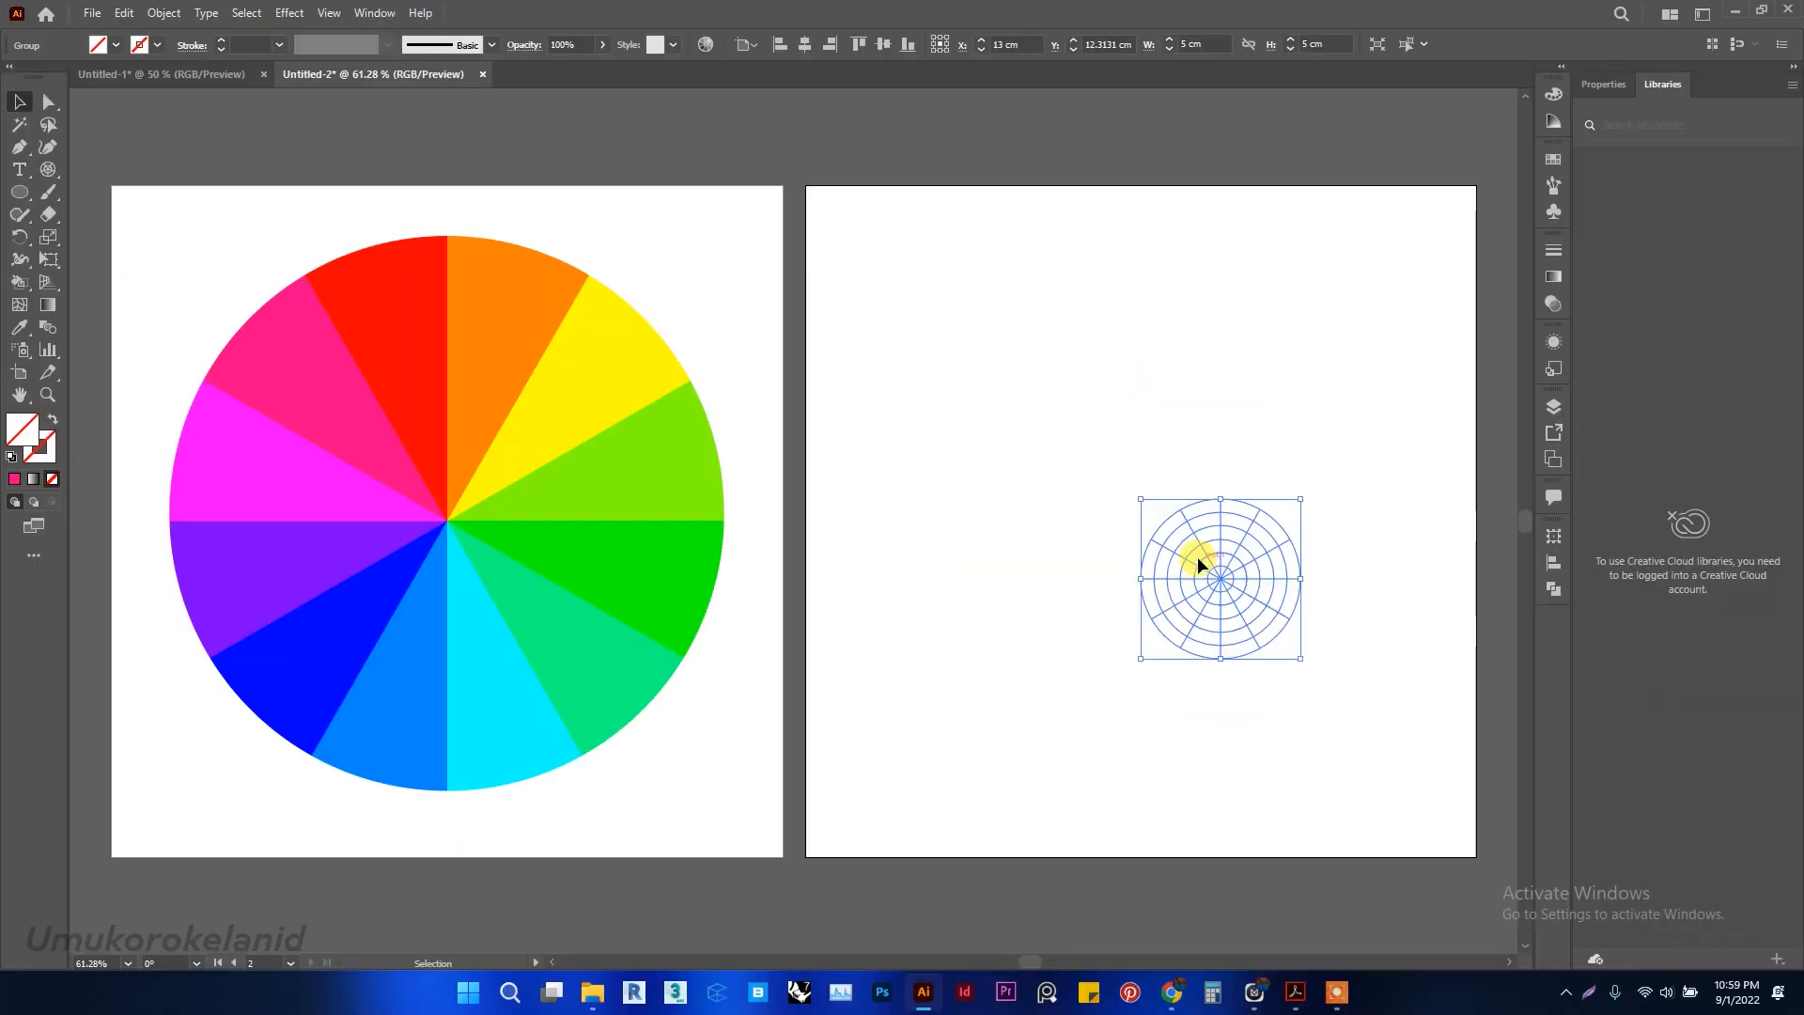
left_click_drag(1218, 573, 1159, 489)
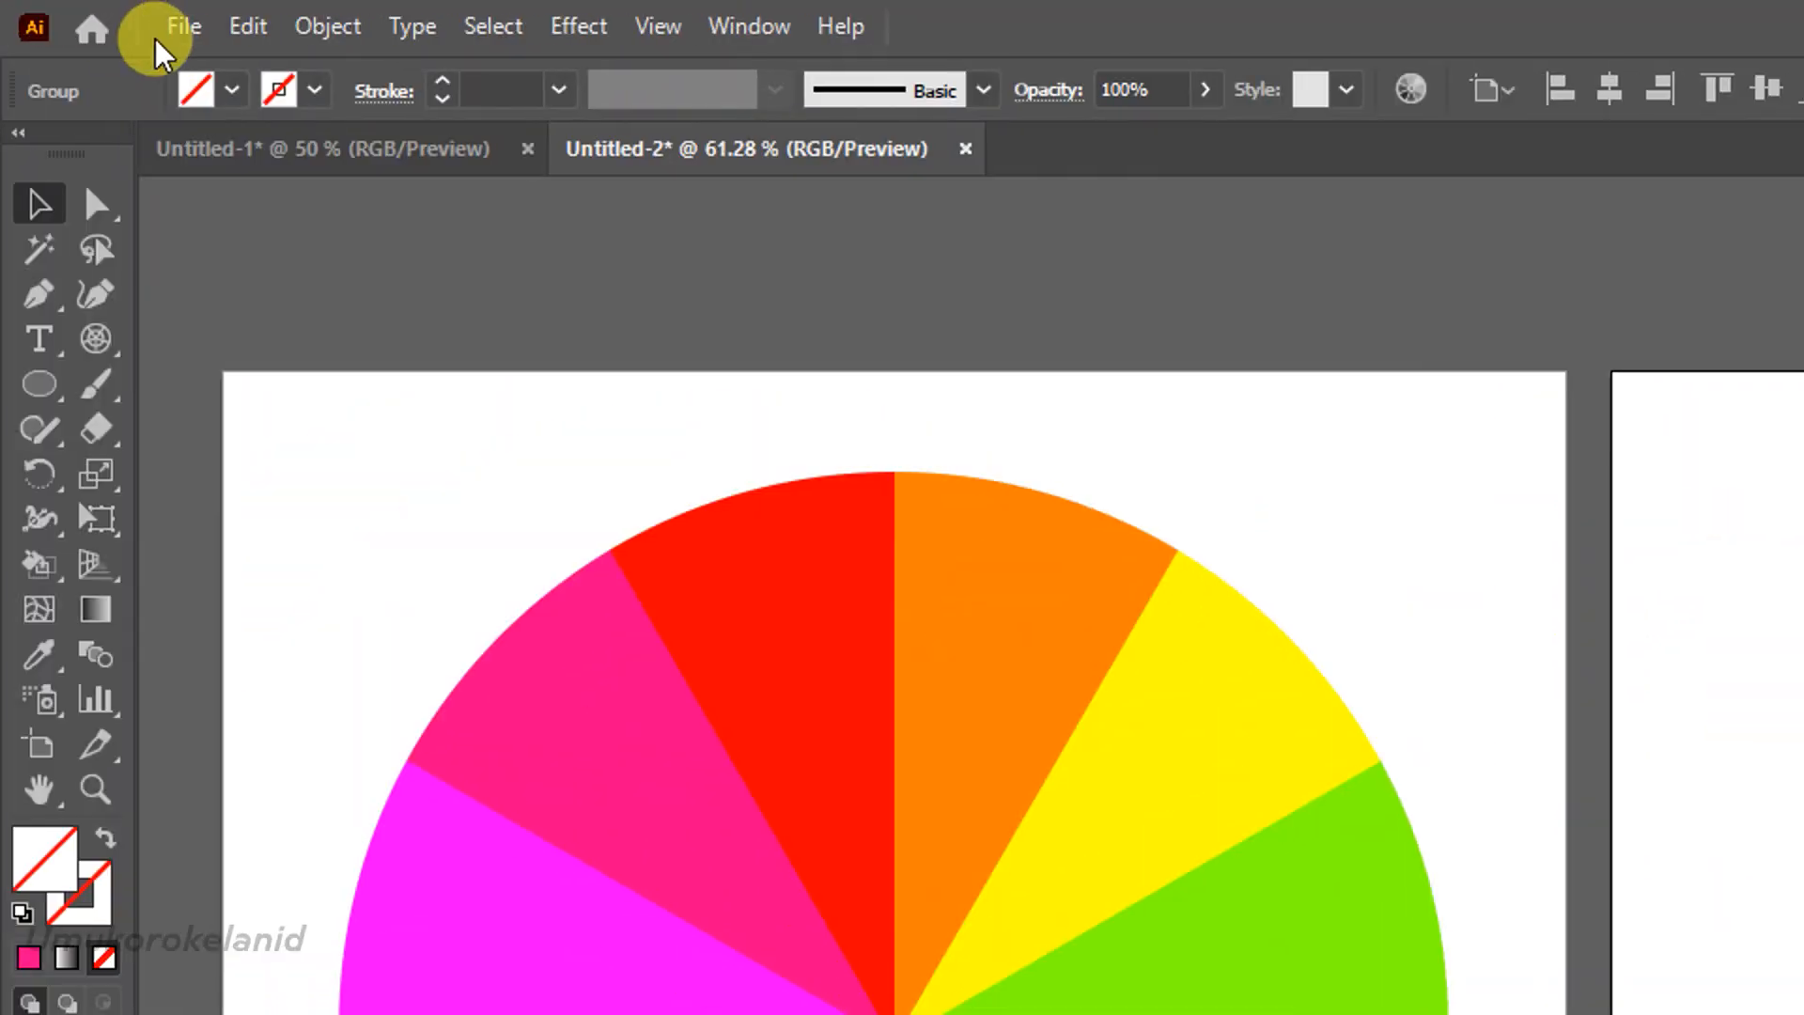
left_click(316, 94)
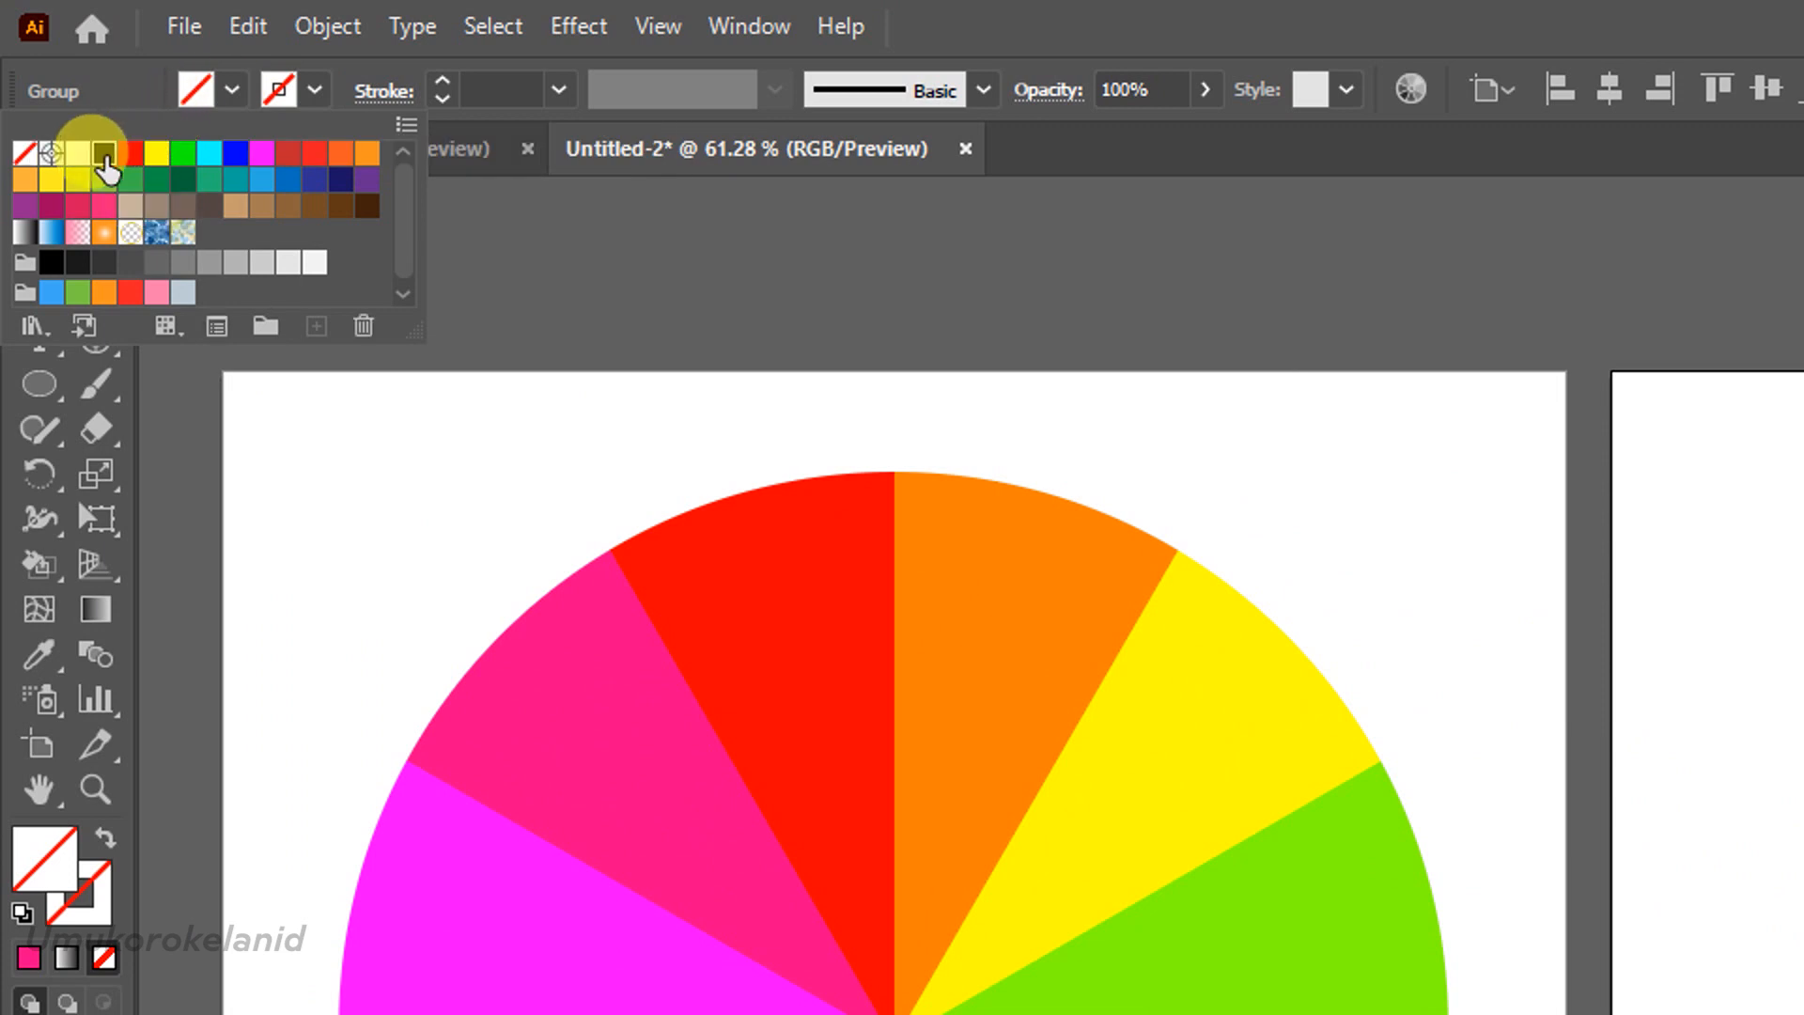
left_click(103, 152)
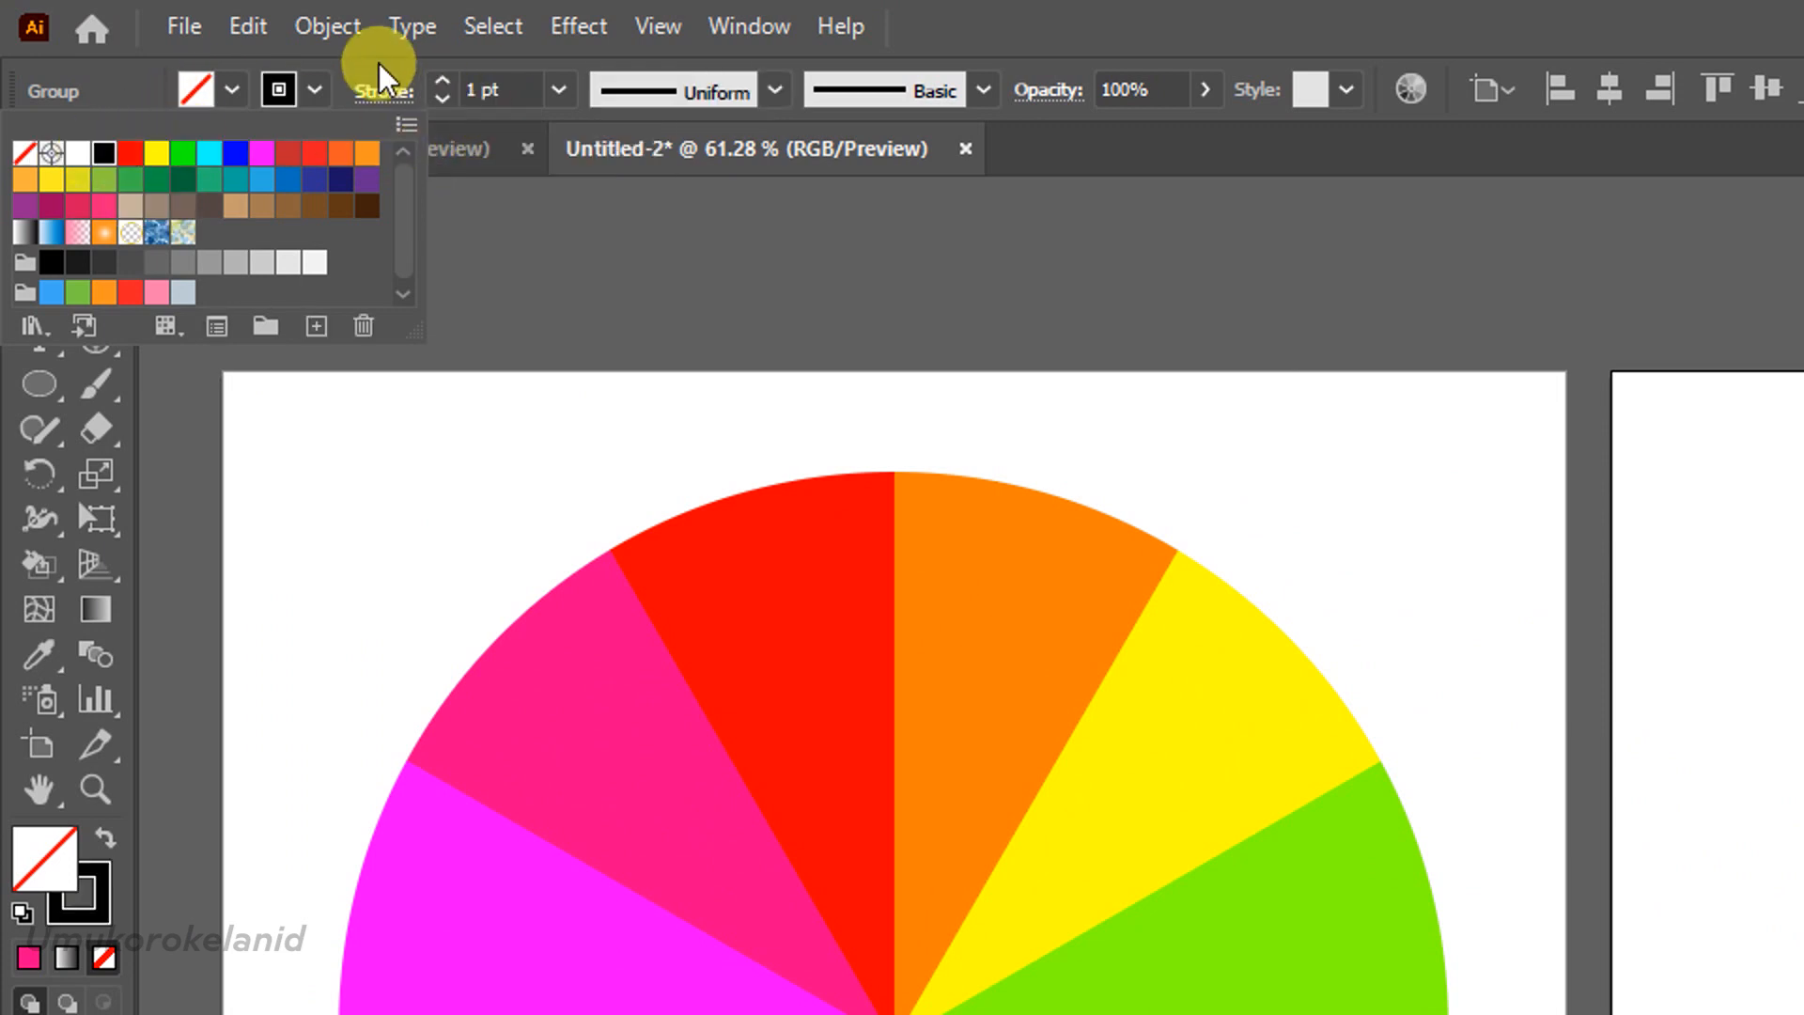
left_click(316, 89)
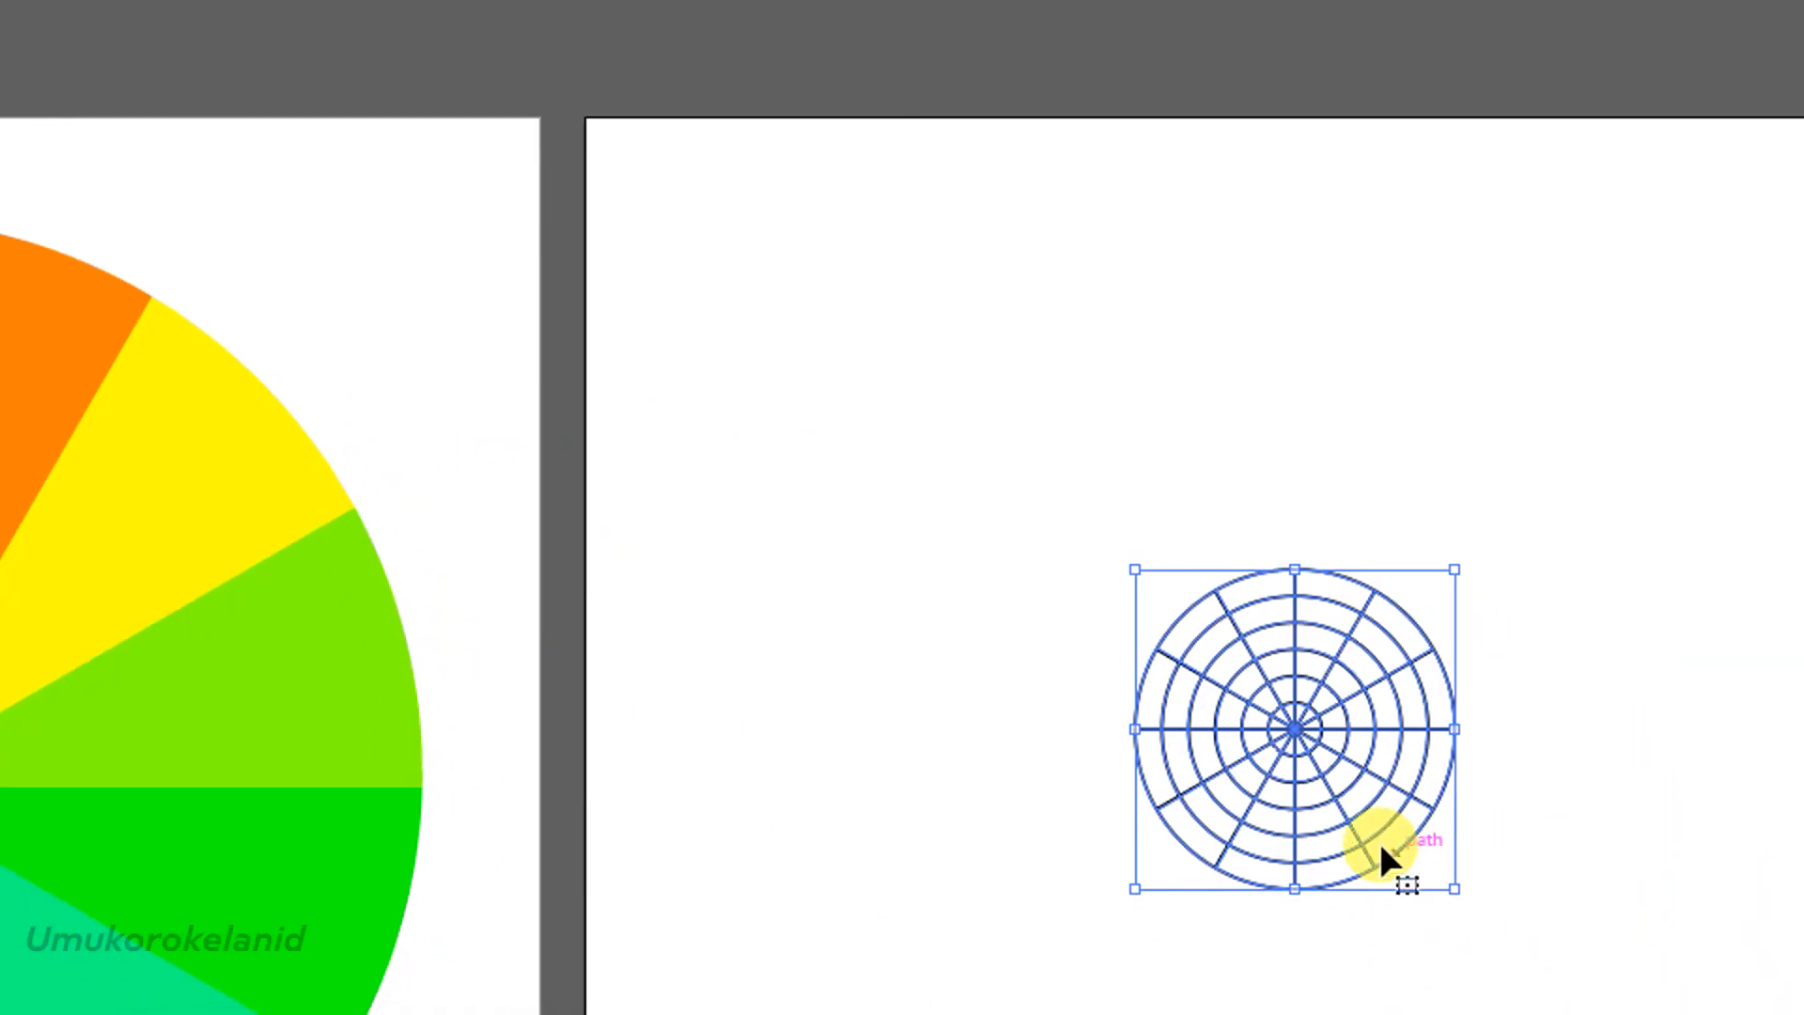
Scale the polar grid up proportionally to about 17.3 cm across and set its stroke weight to 1 pt
left_click_drag(1292, 570, 1167, 177)
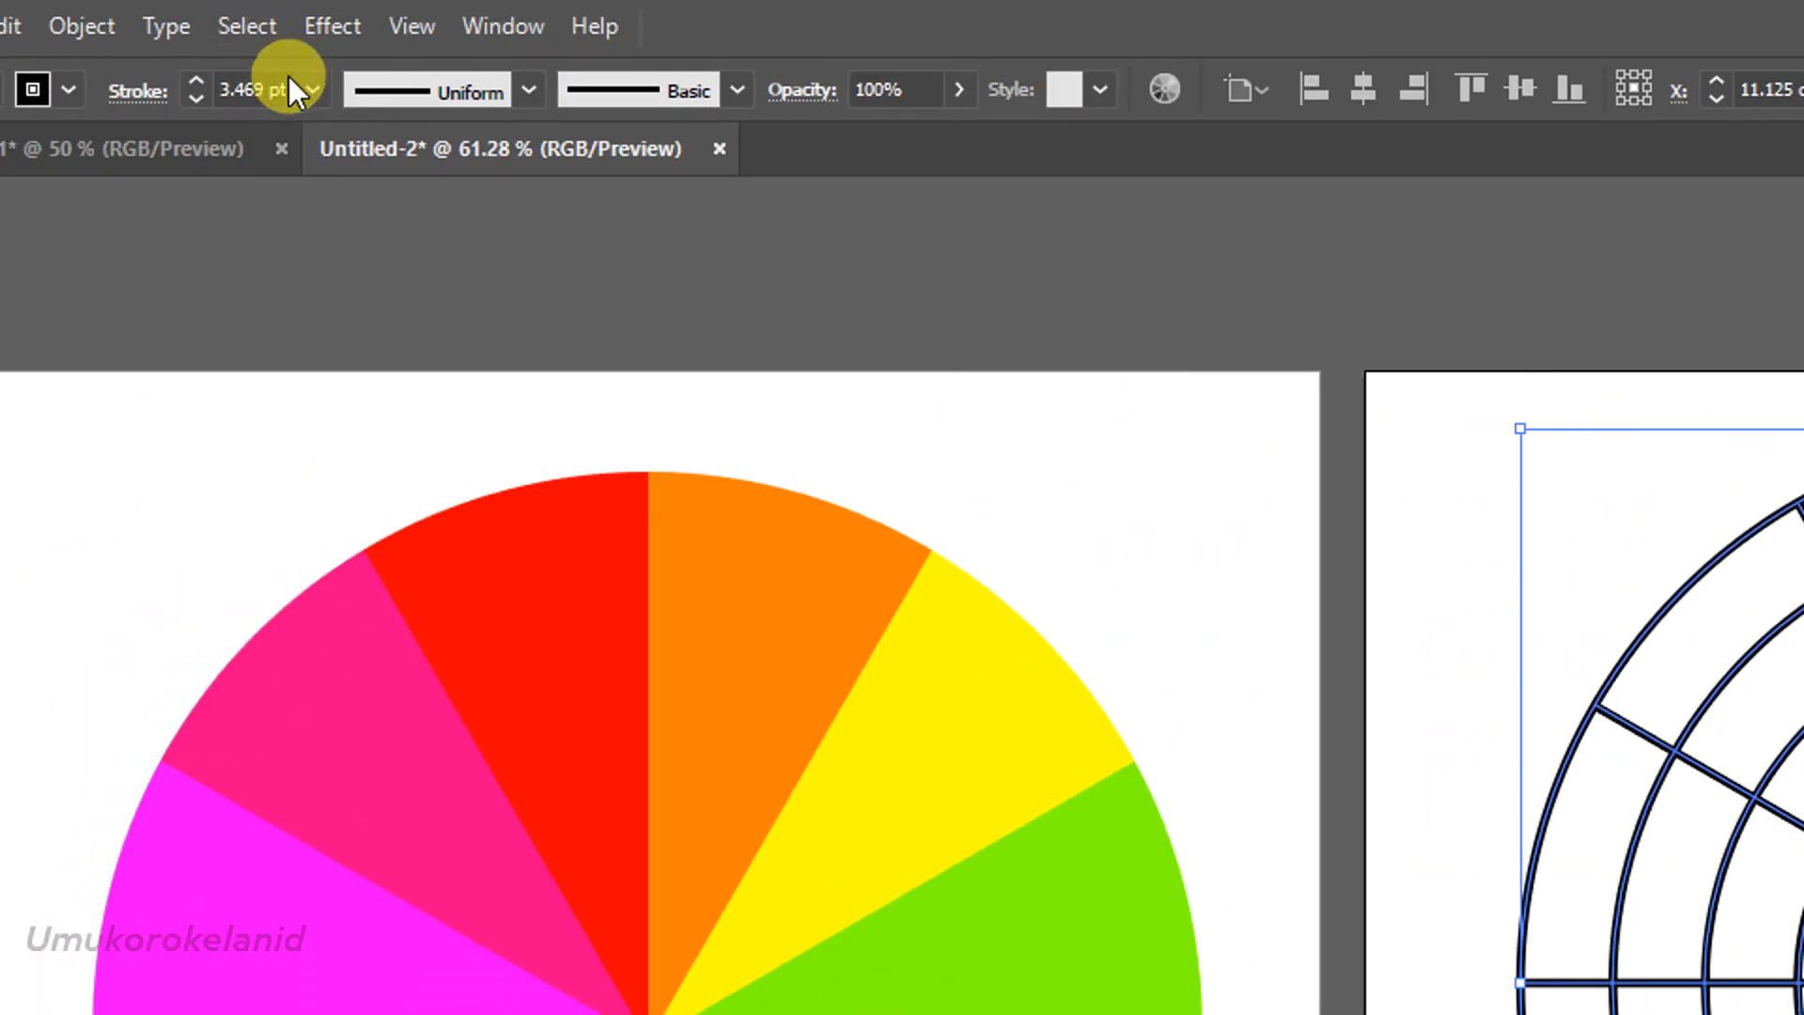
left_click(274, 88)
key("ctrl+a")
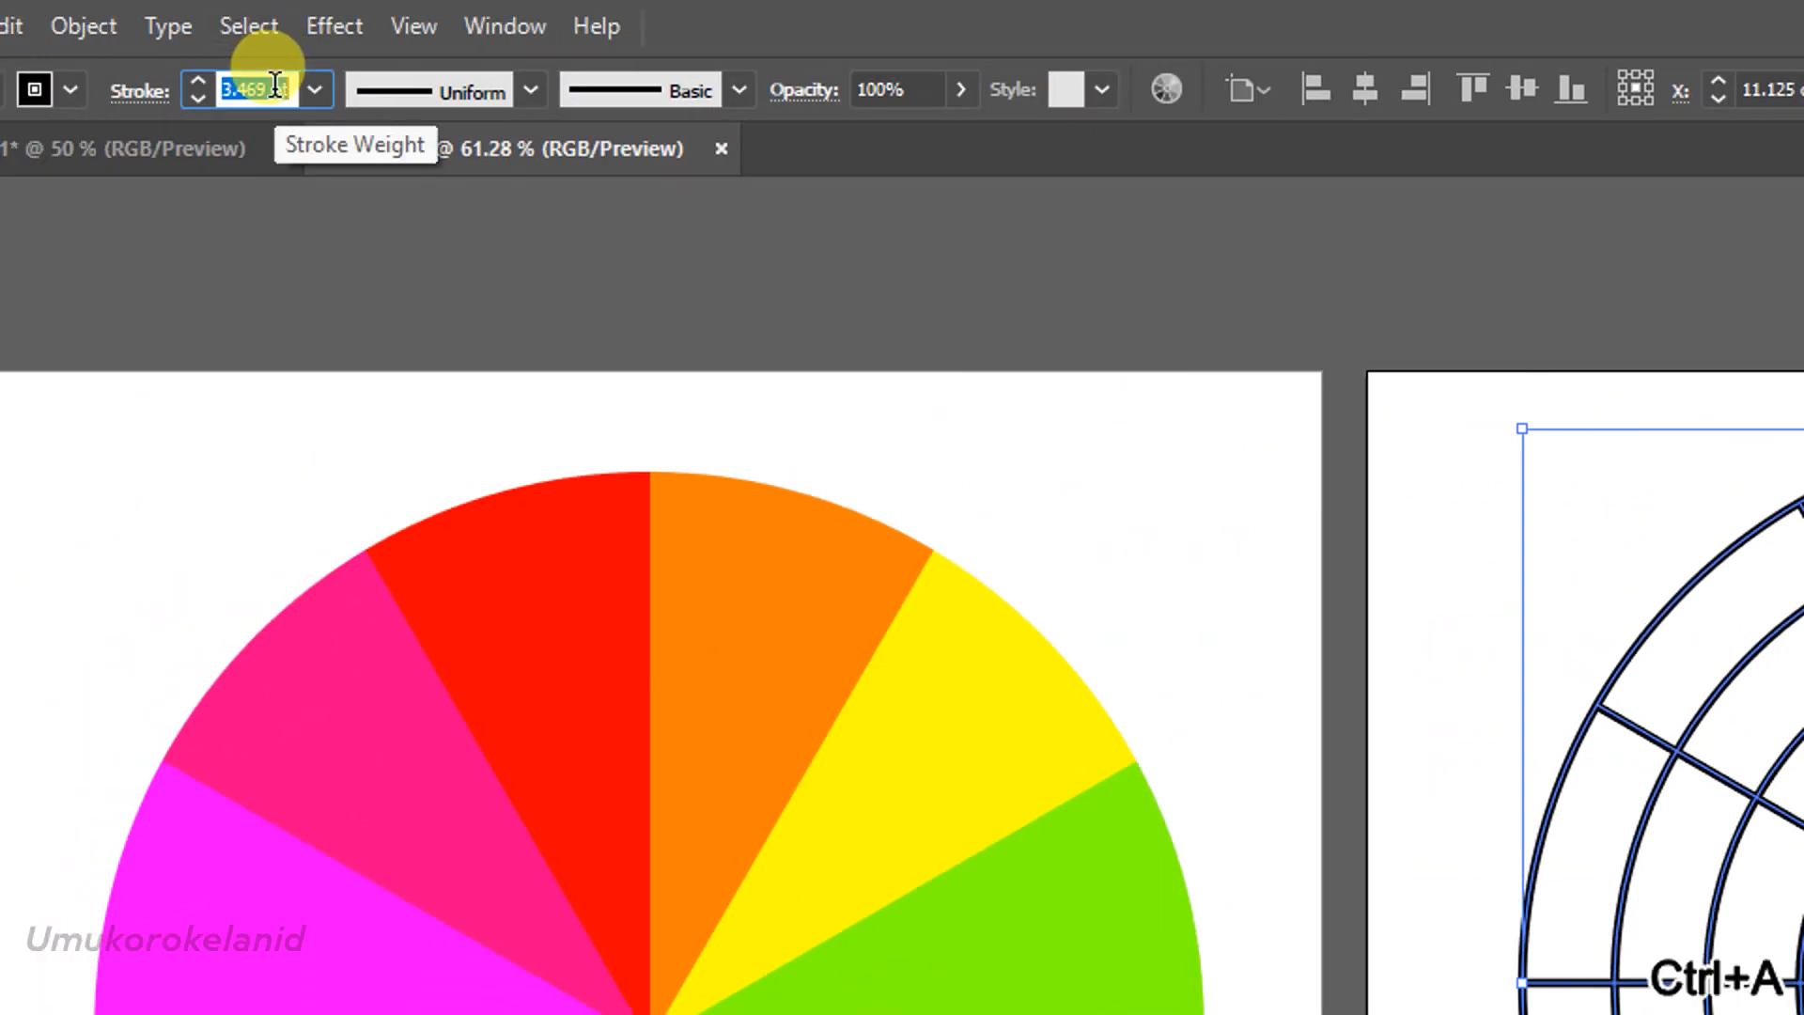
type("1")
key("Return")
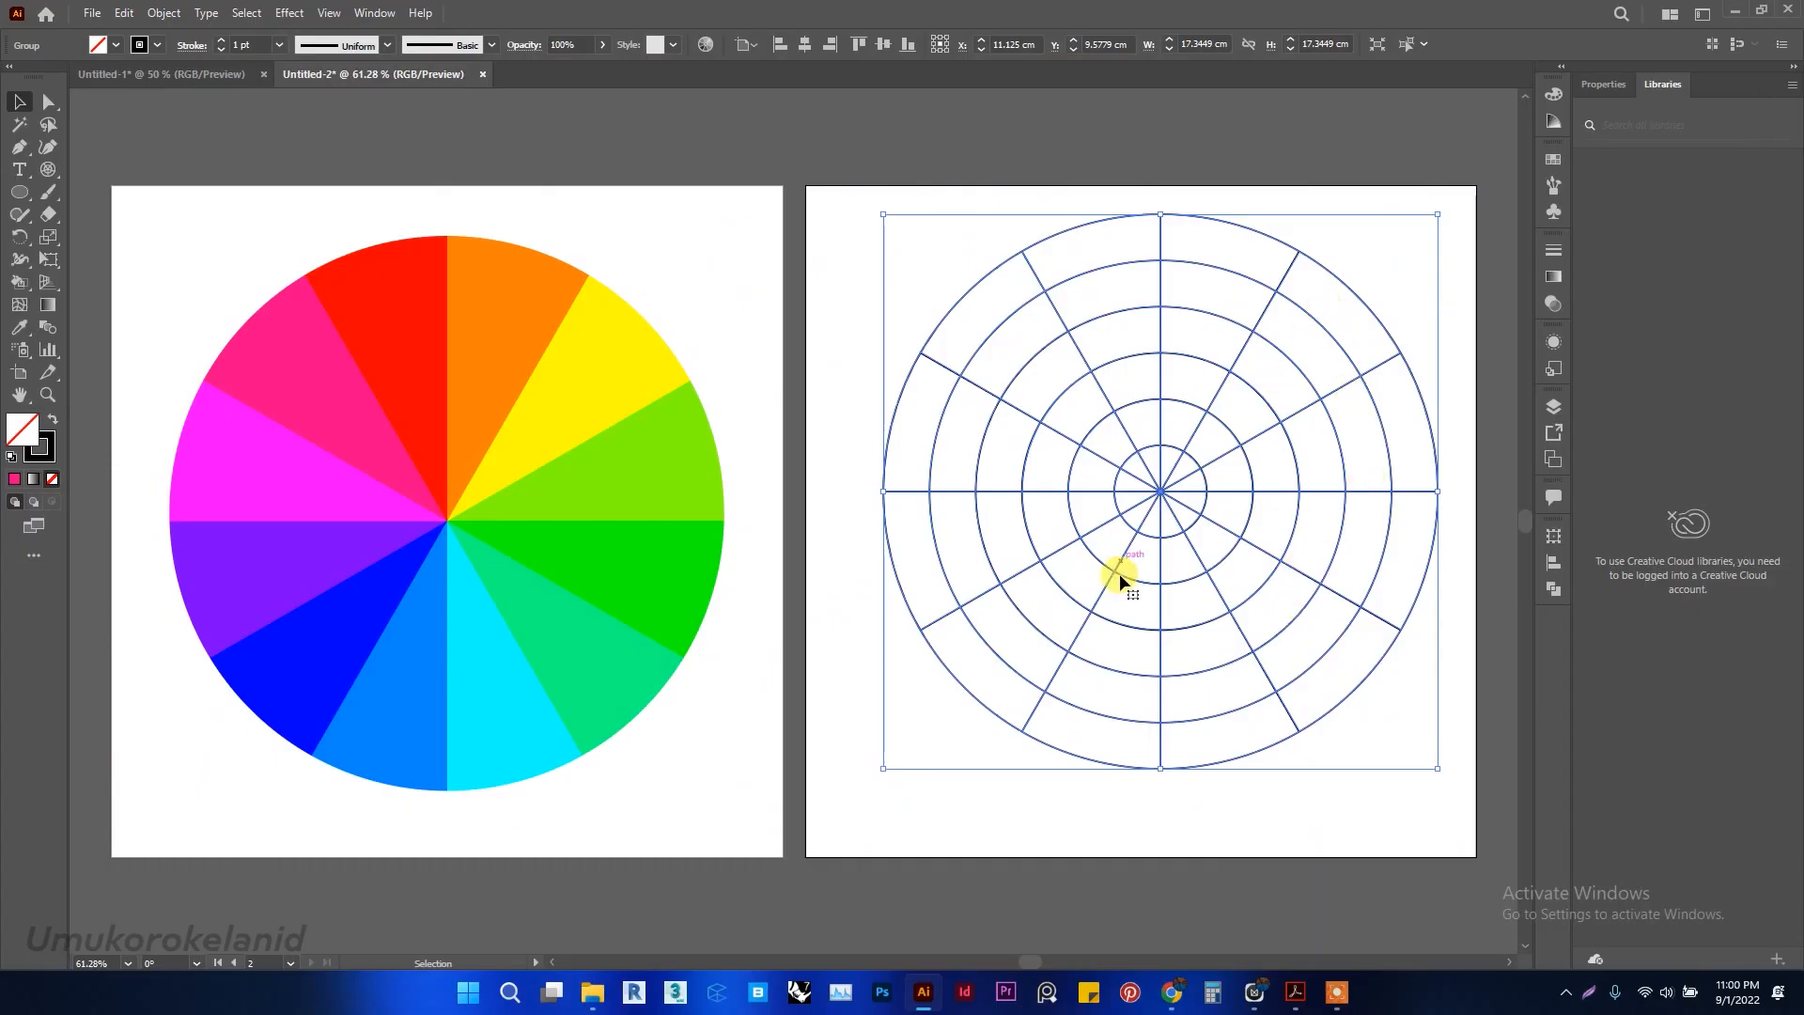
Move the enlarged polar grid to about X 10.74 cm, Y 10.26 cm on the second artboard and deselect it
mouse_move(1160, 515)
left_mouse_down()
mouse_move(1155, 498)
mouse_move(1148, 537)
left_mouse_up()
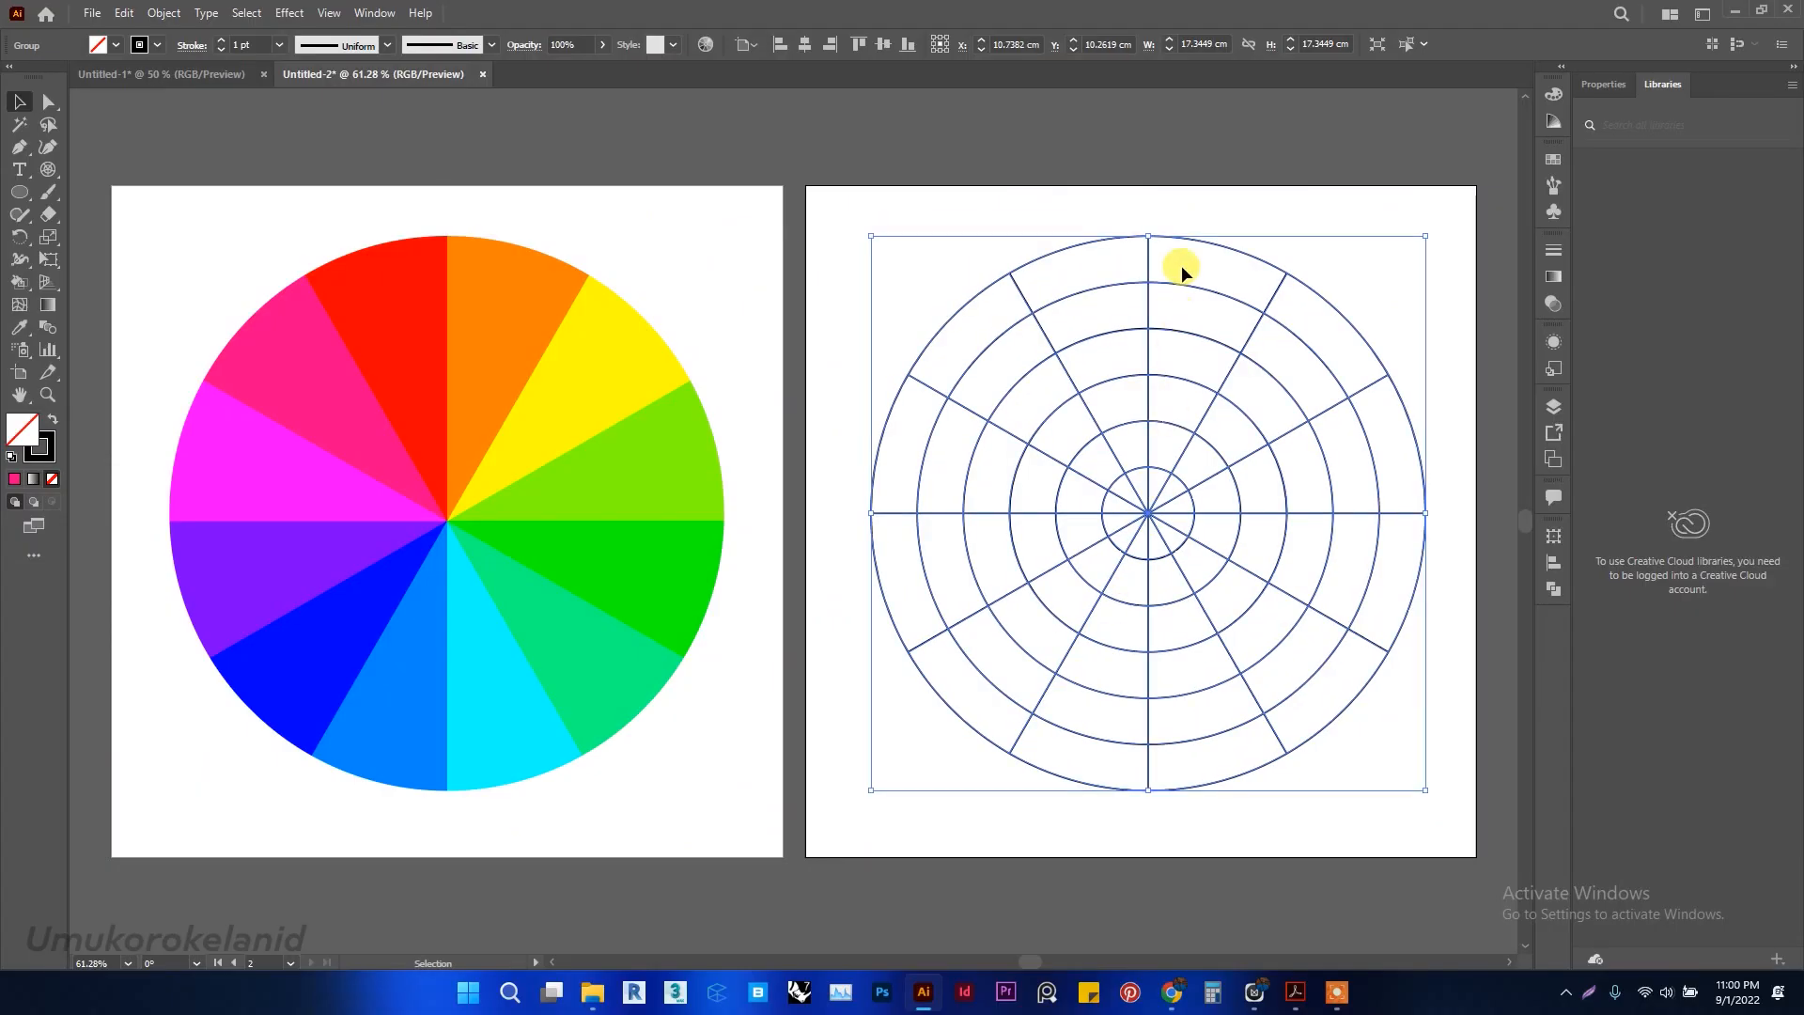
left_click(1163, 205)
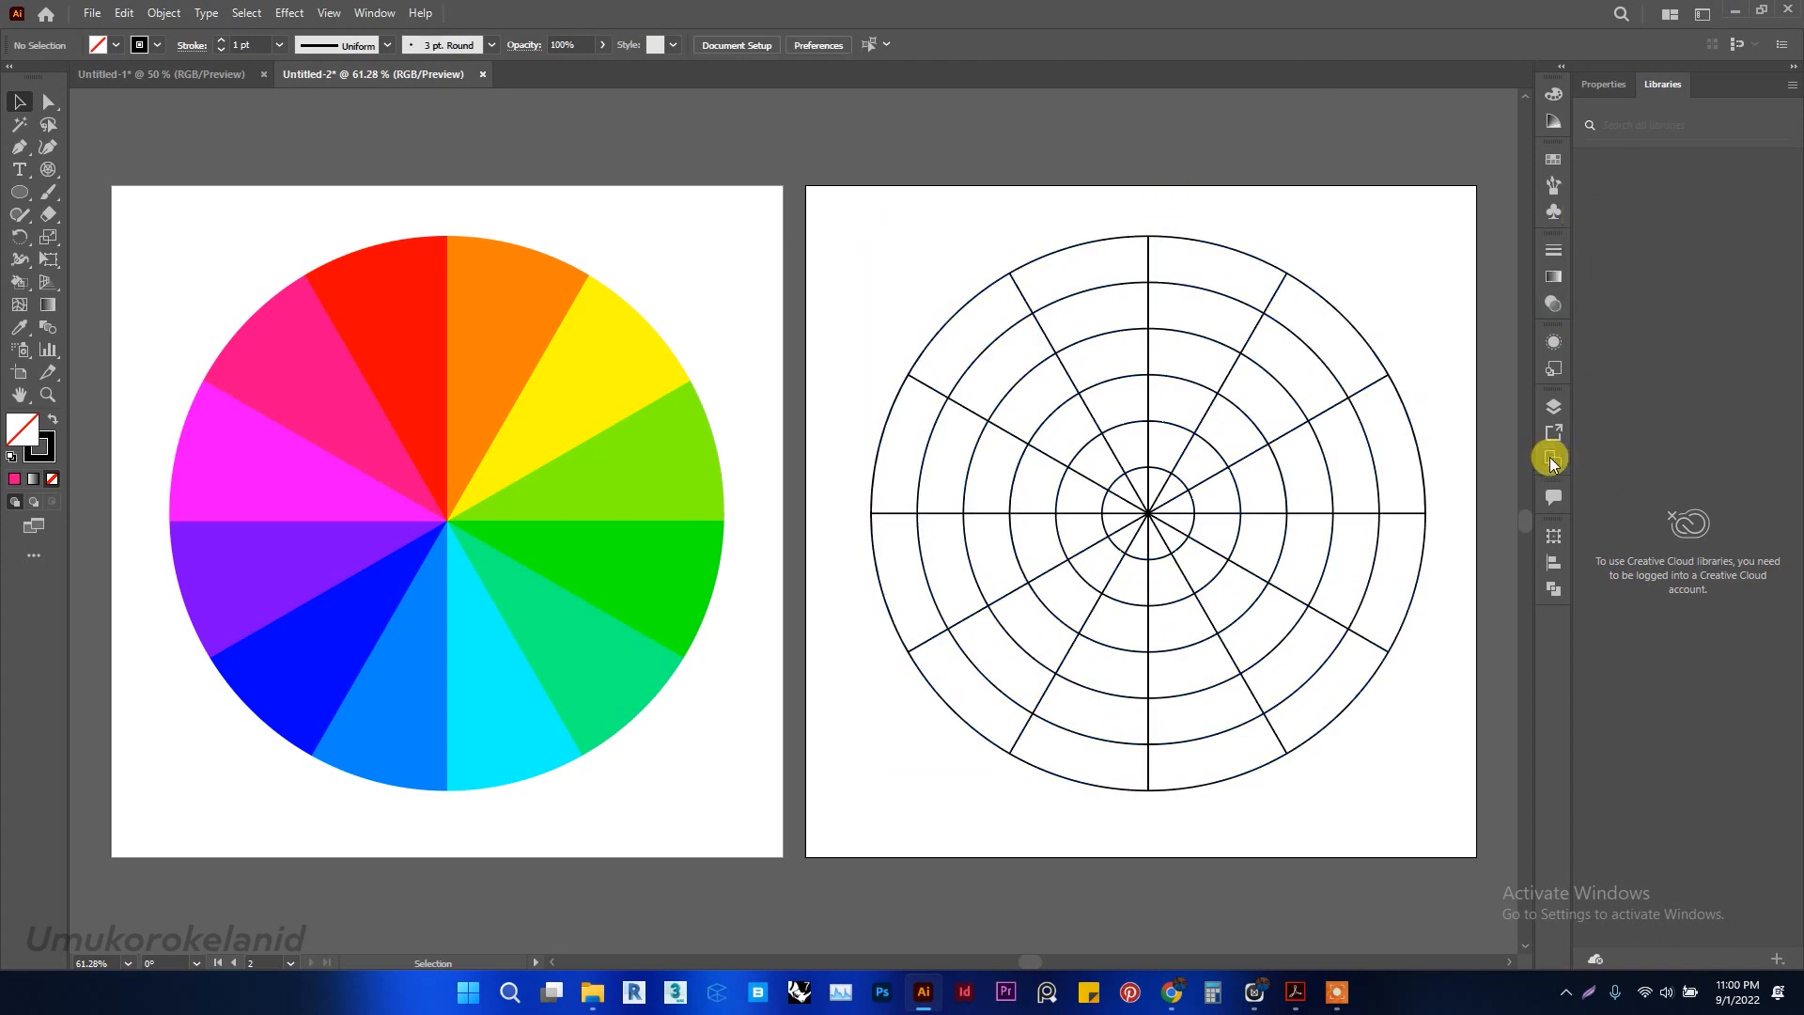
Show the document's layers and expand Layer 1 and the polar grid's group down to its two subgroups
left_click(1553, 406)
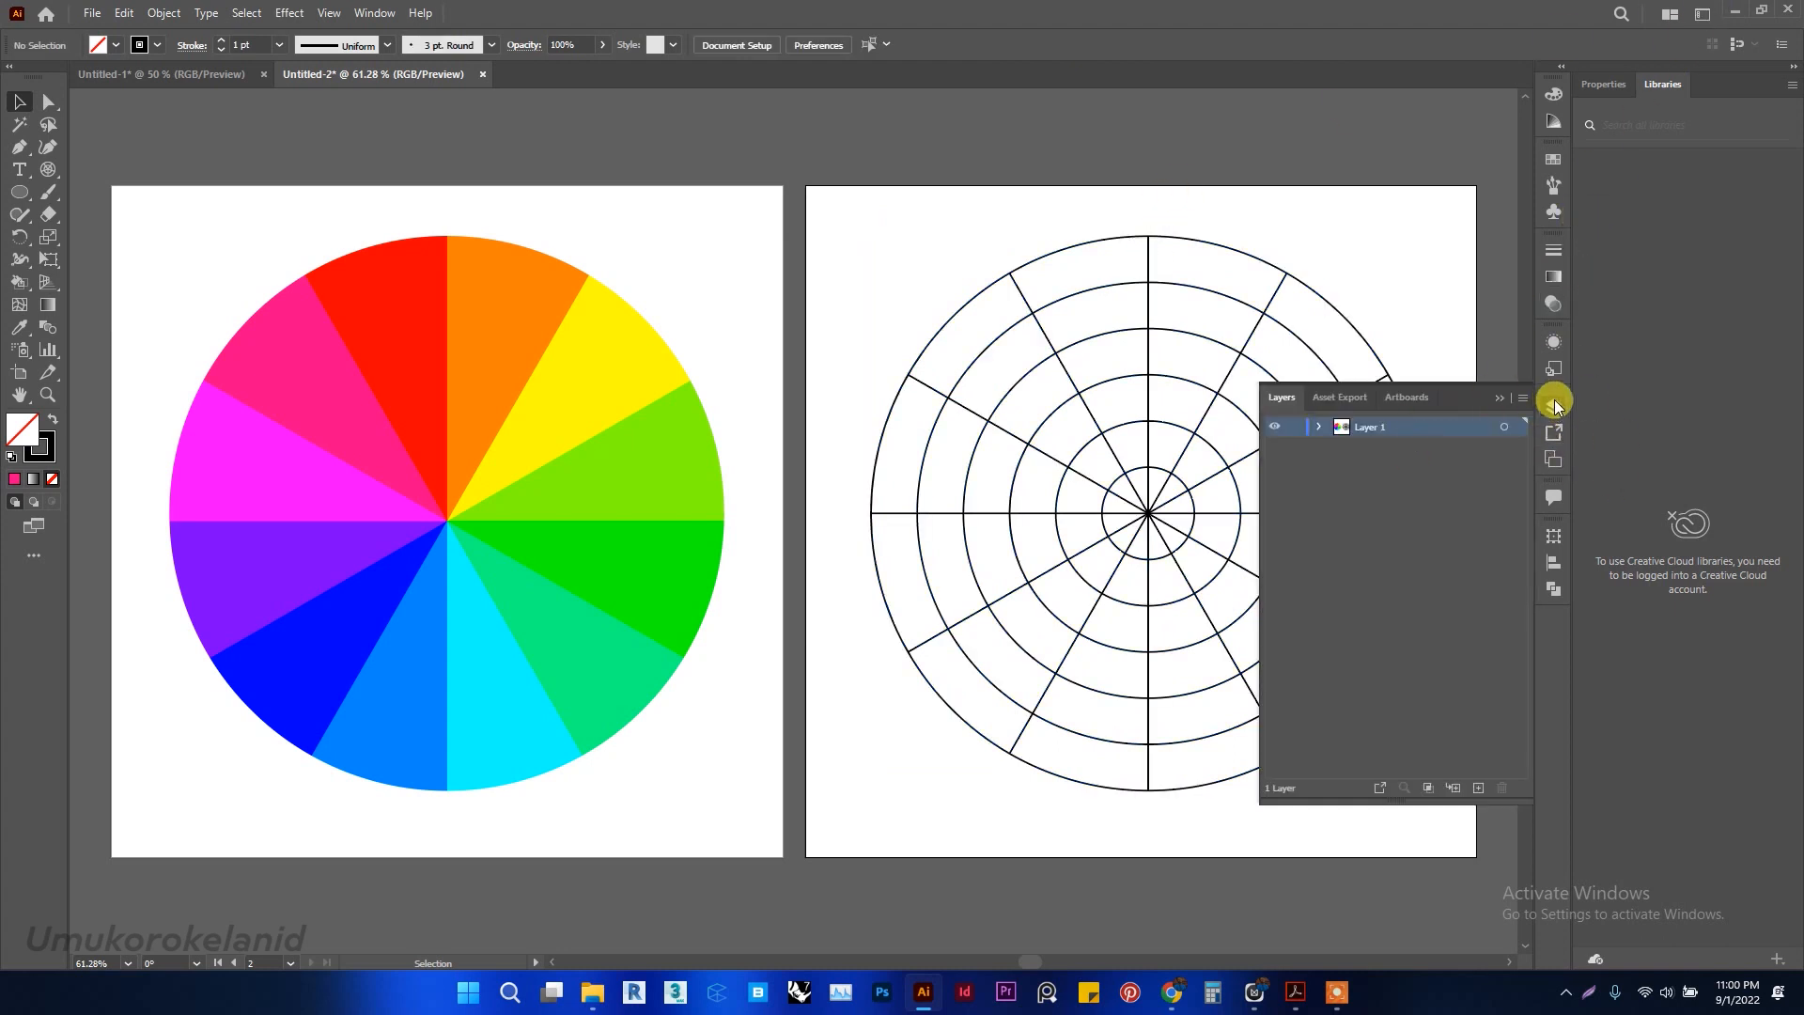
left_click(1553, 404)
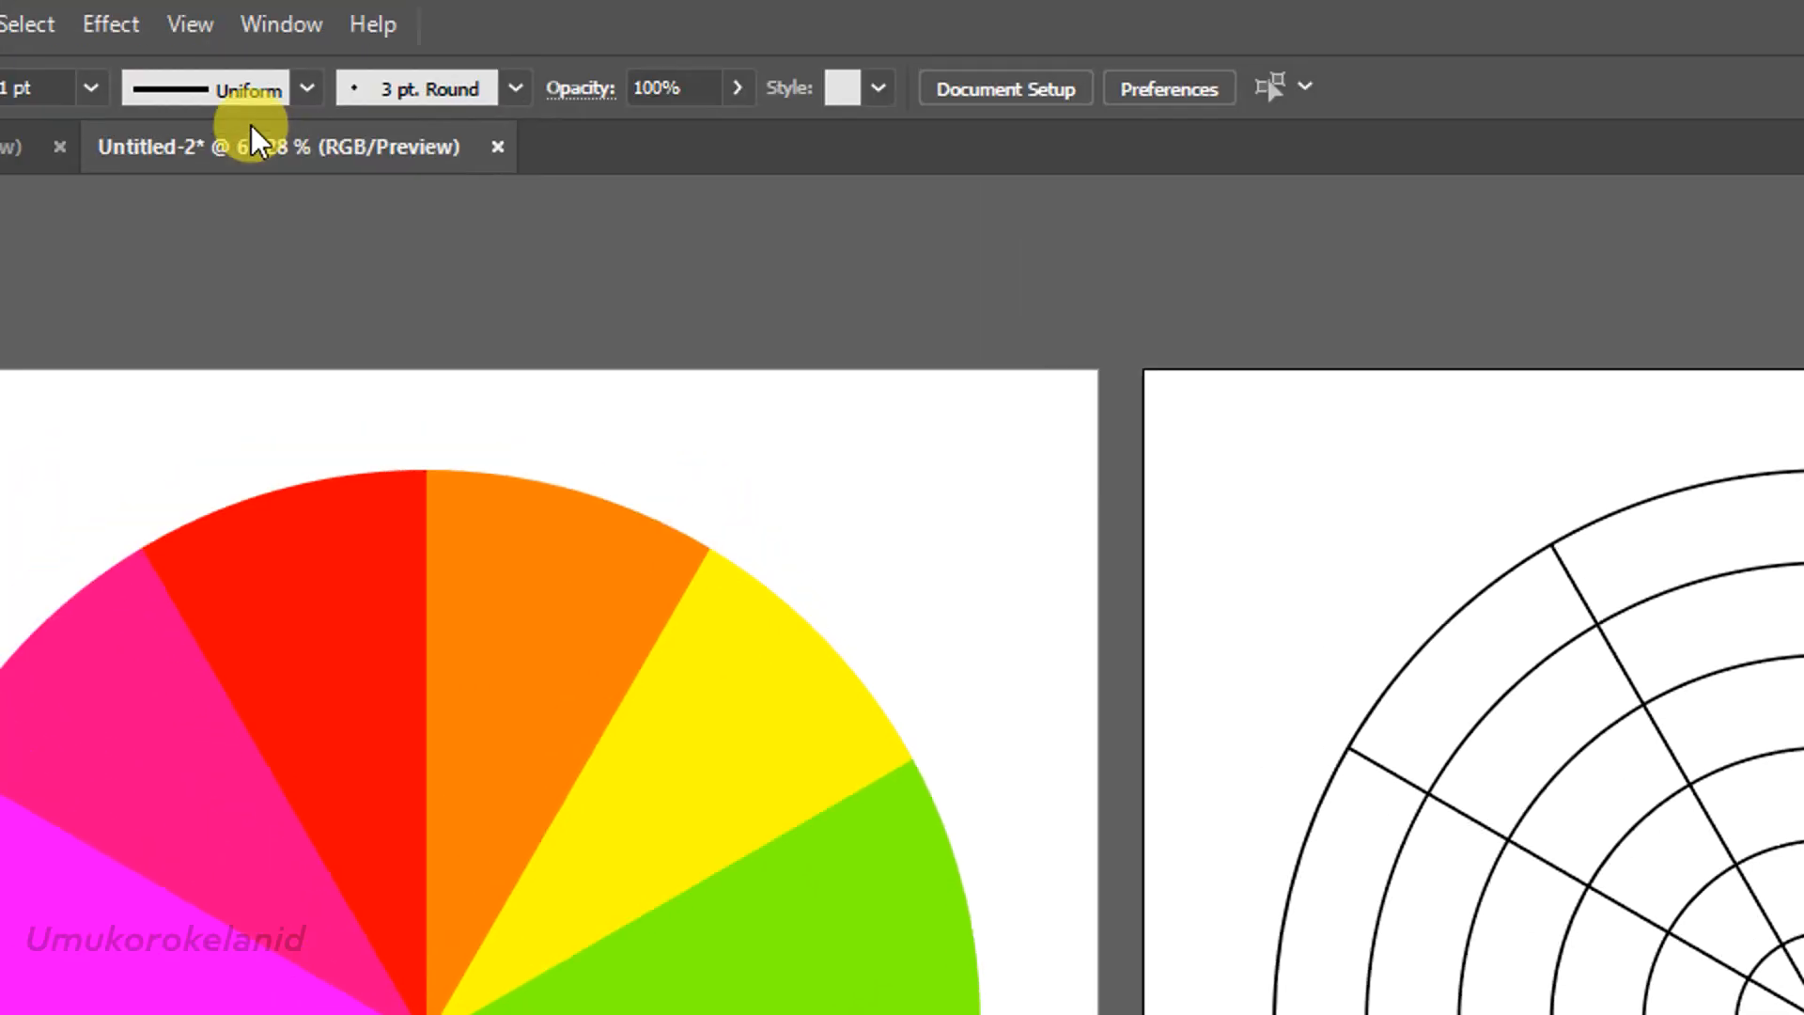
left_click(274, 26)
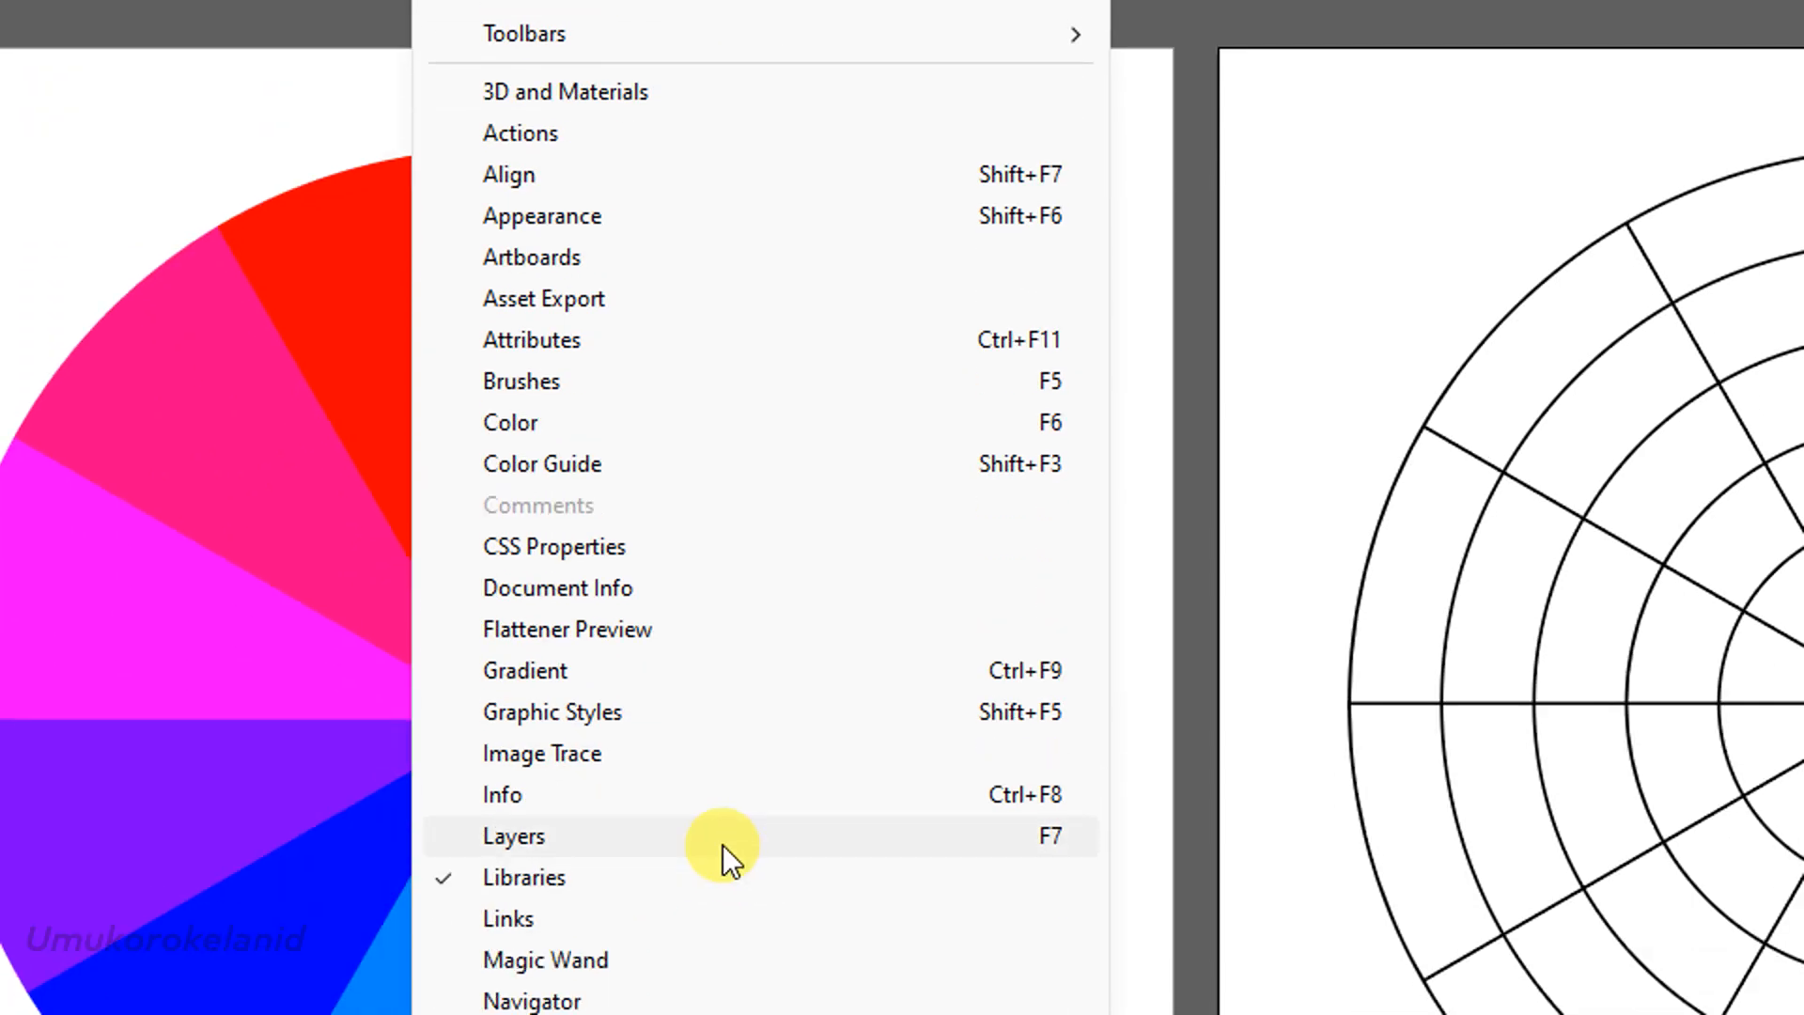
left_click(719, 840)
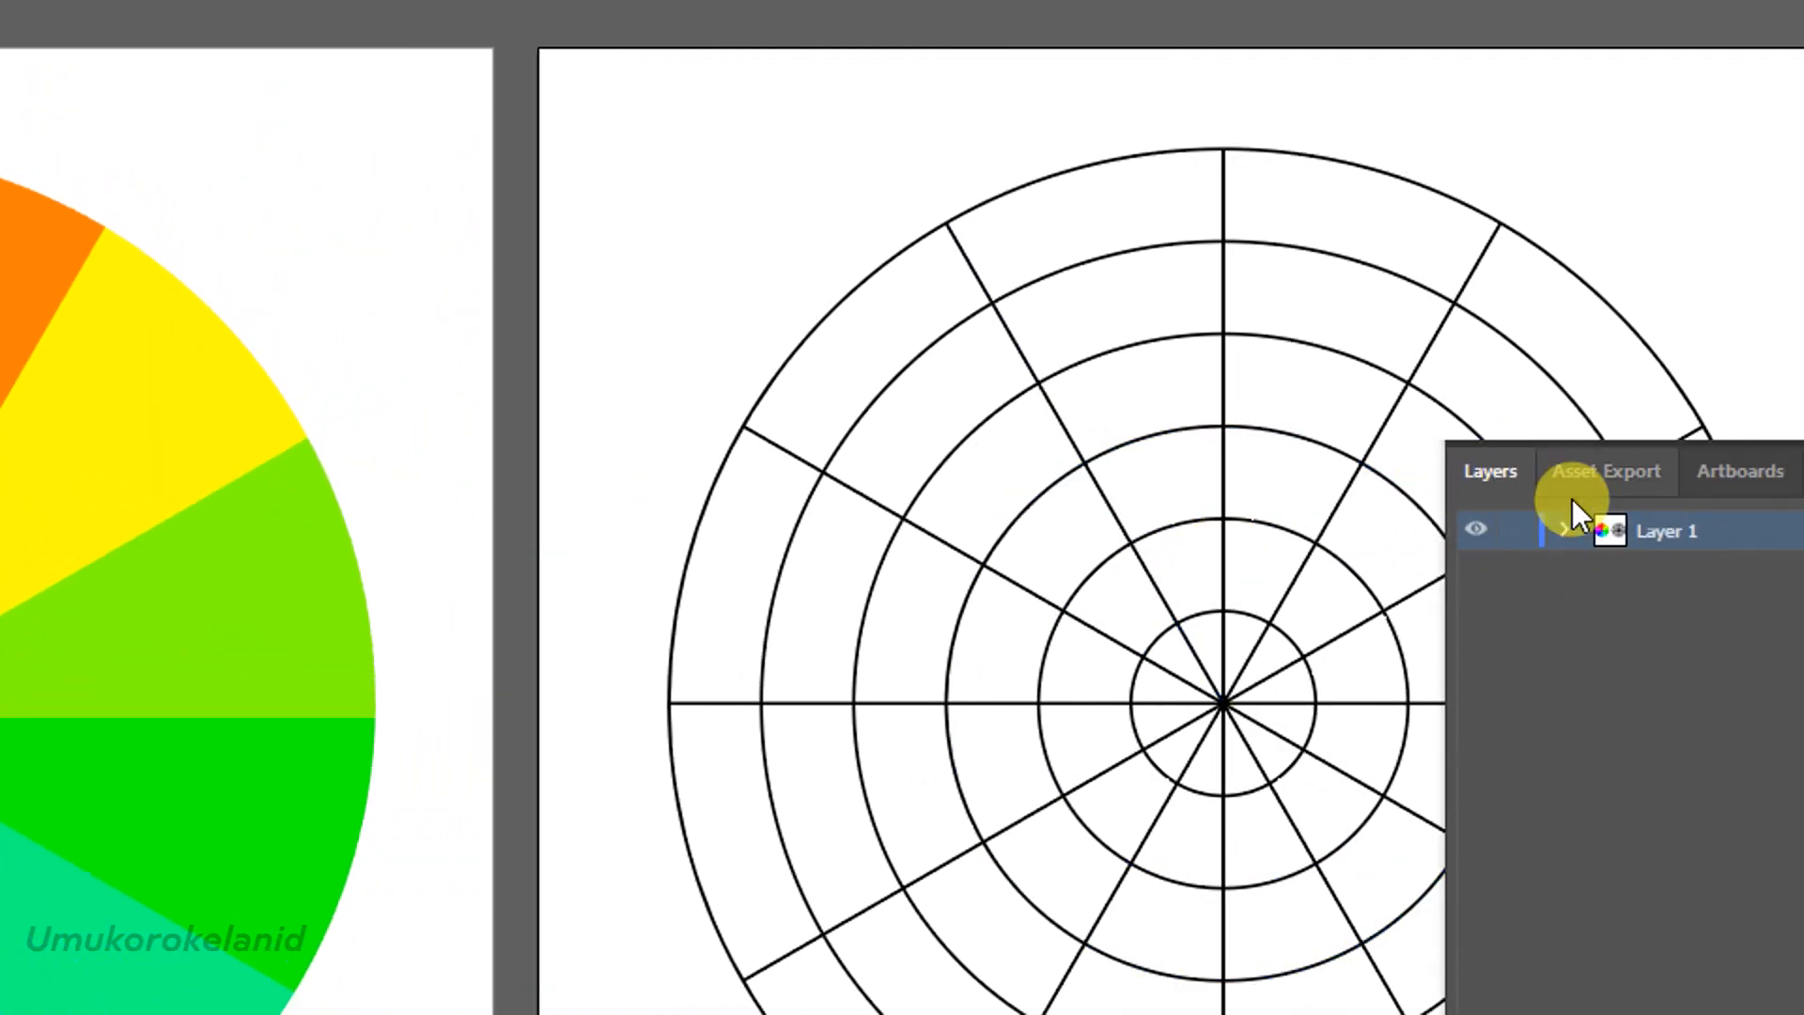
left_click(1497, 531)
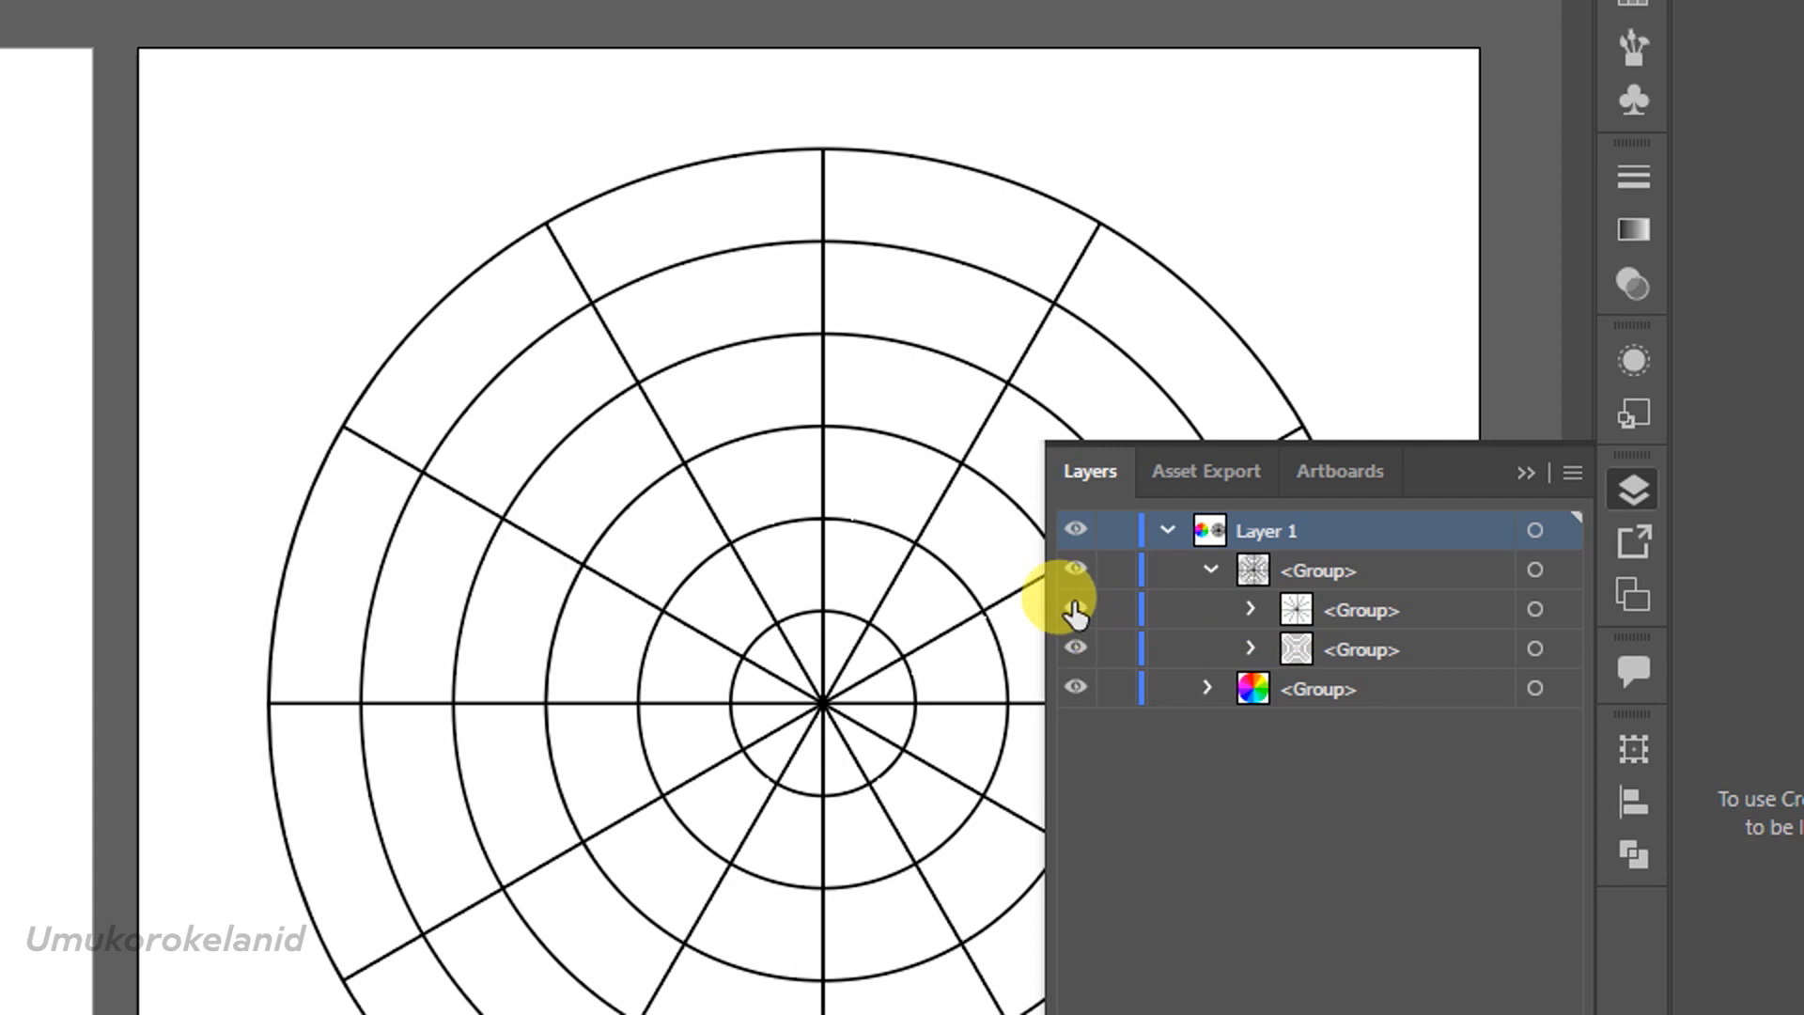
Hide and show the polar grid's two subgroups in turn to check which holds the radial lines and which the circles
left_click(1076, 608)
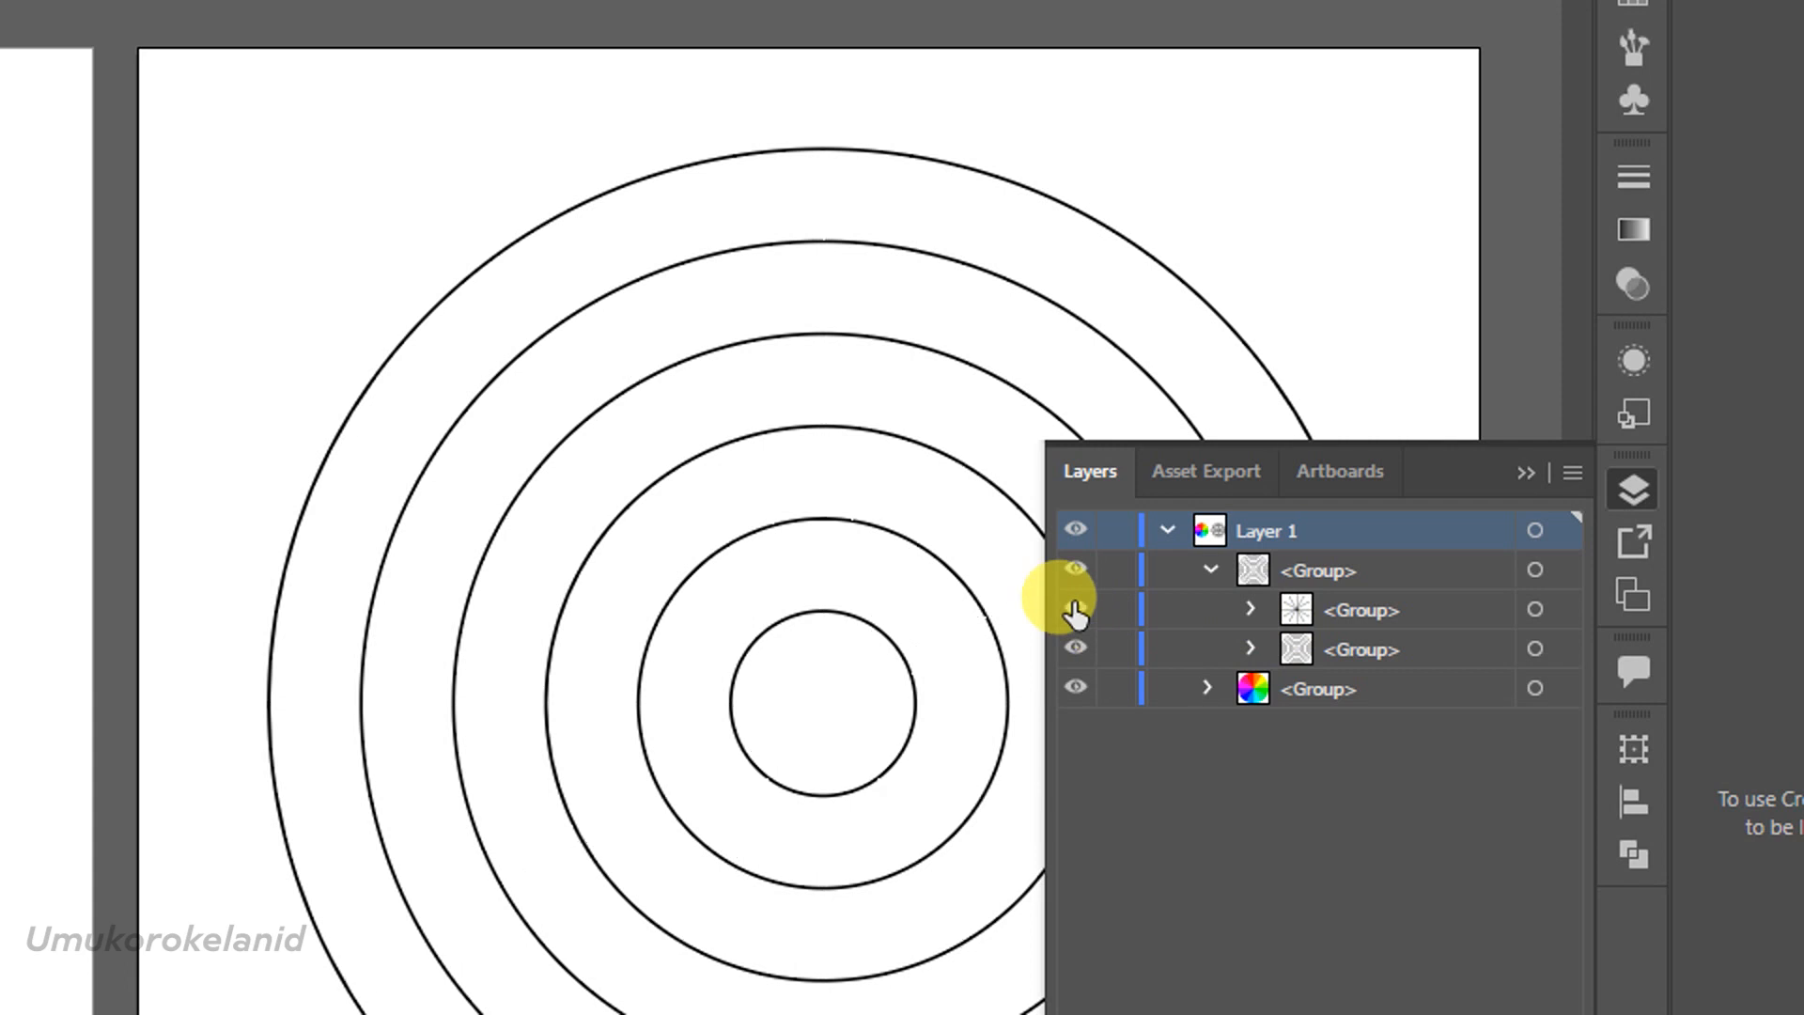
left_click(1076, 608)
left_click(1079, 648)
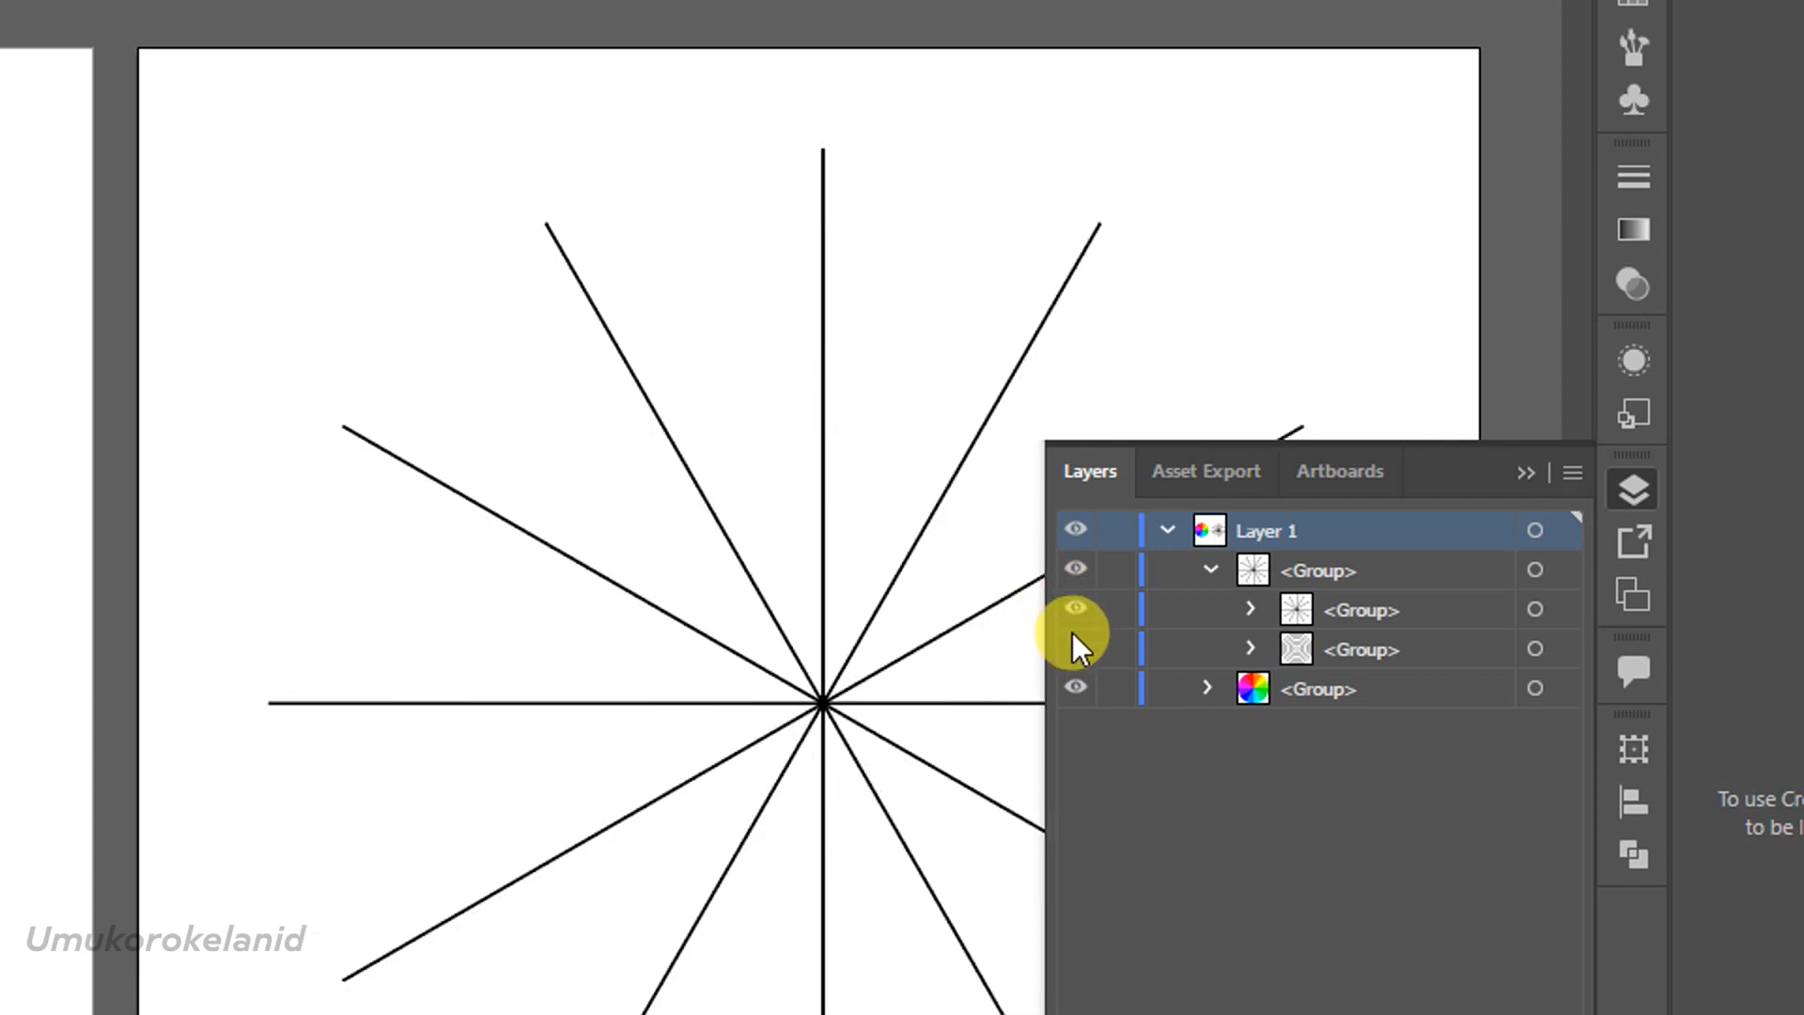
left_click(1078, 648)
left_click(1075, 609)
left_click(1074, 611)
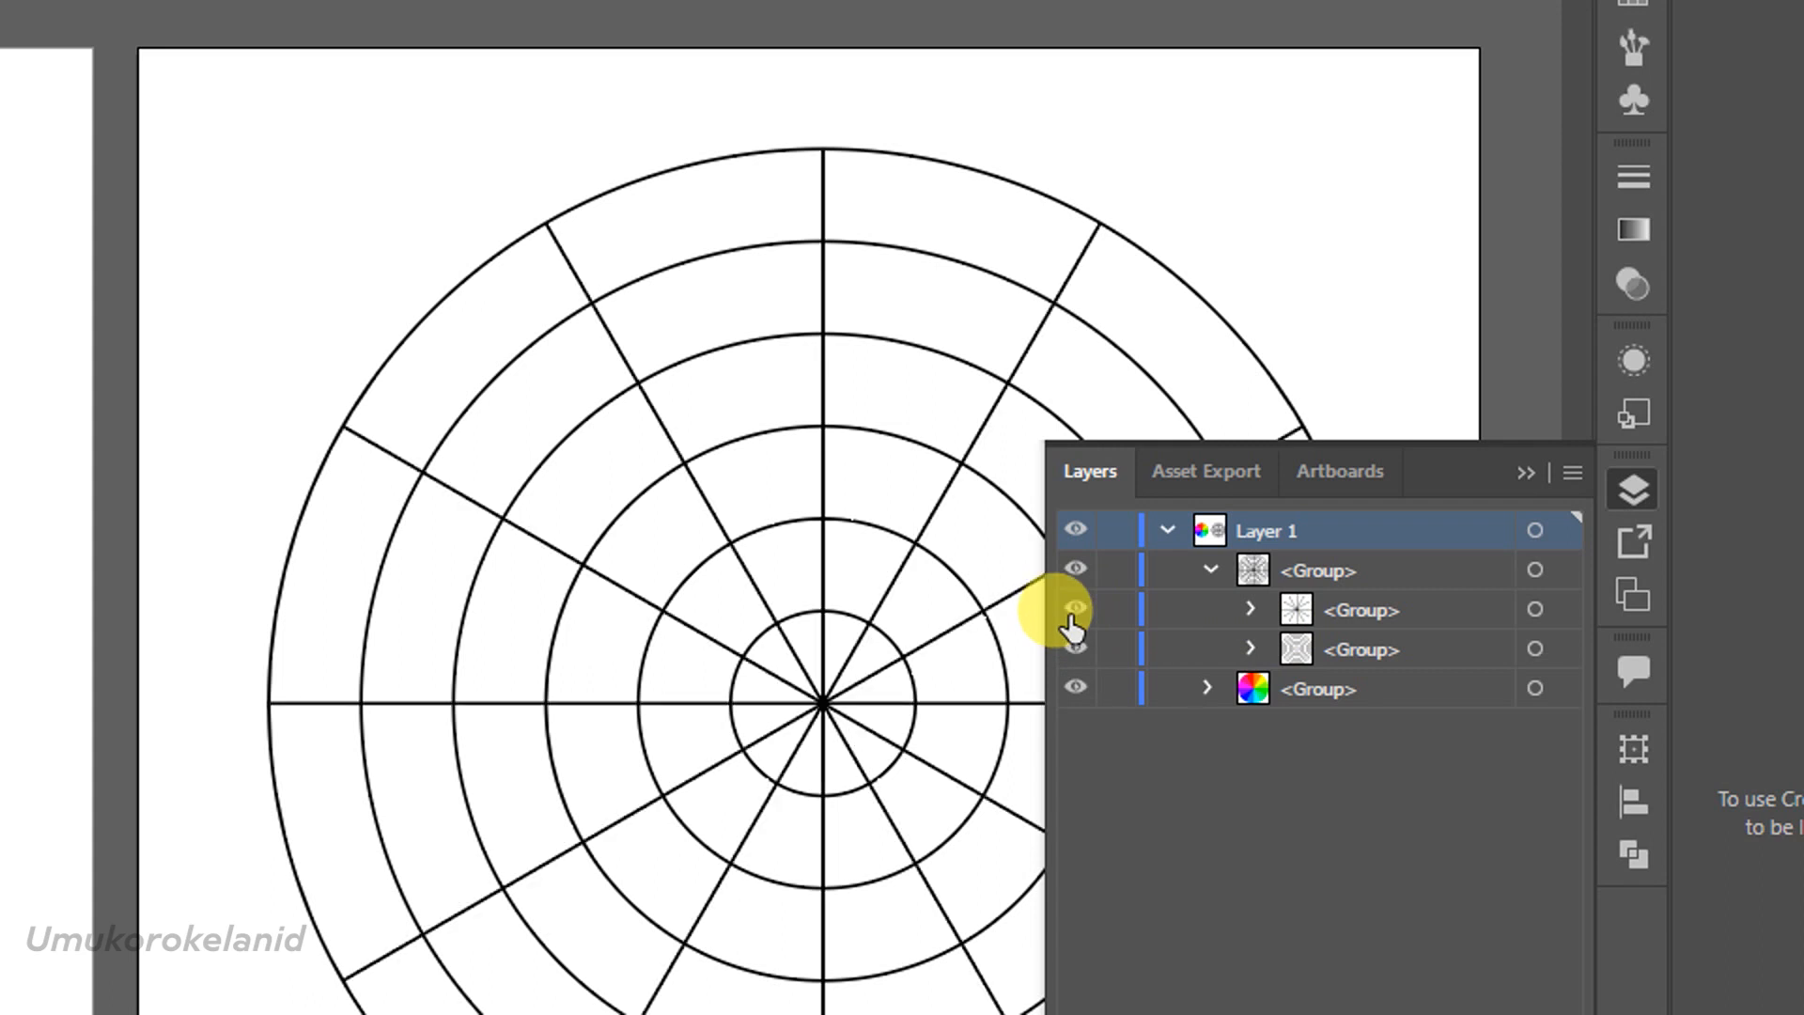
Select only the radial-lines subgroup and scale it up about its center to about 19.18 cm, past the outer circle
left_click(1530, 610)
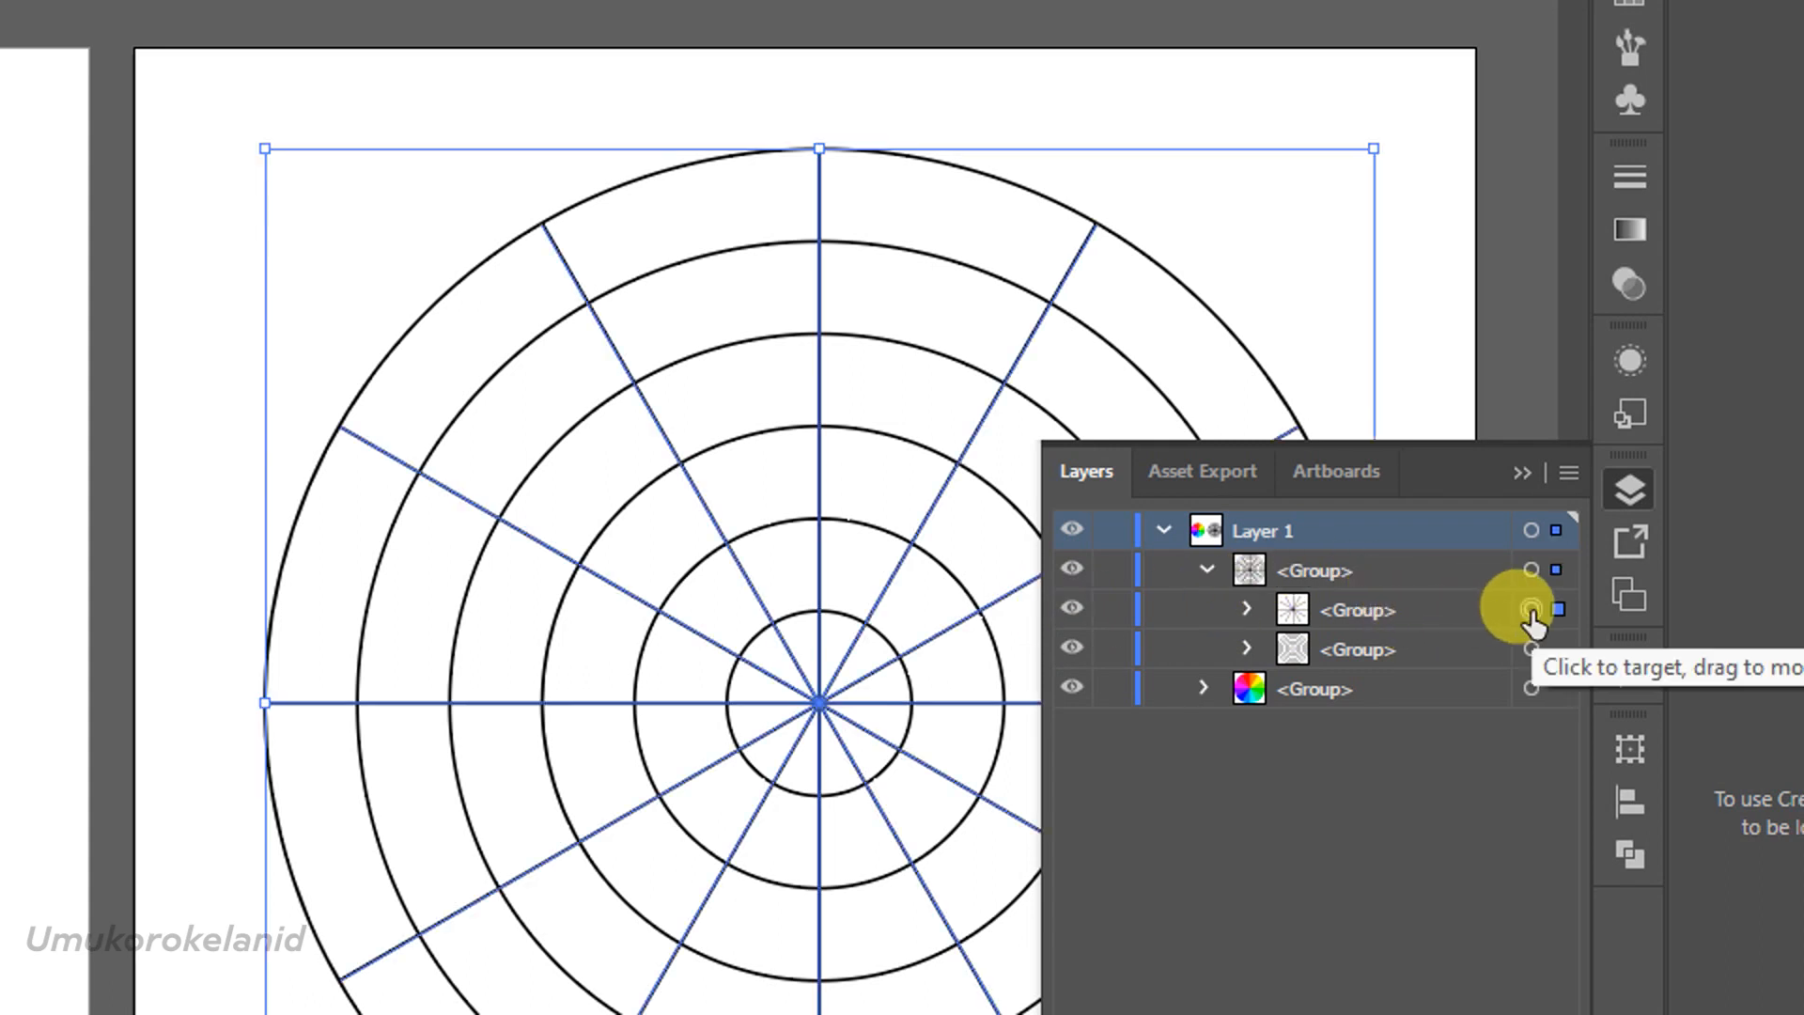
left_click(1522, 472)
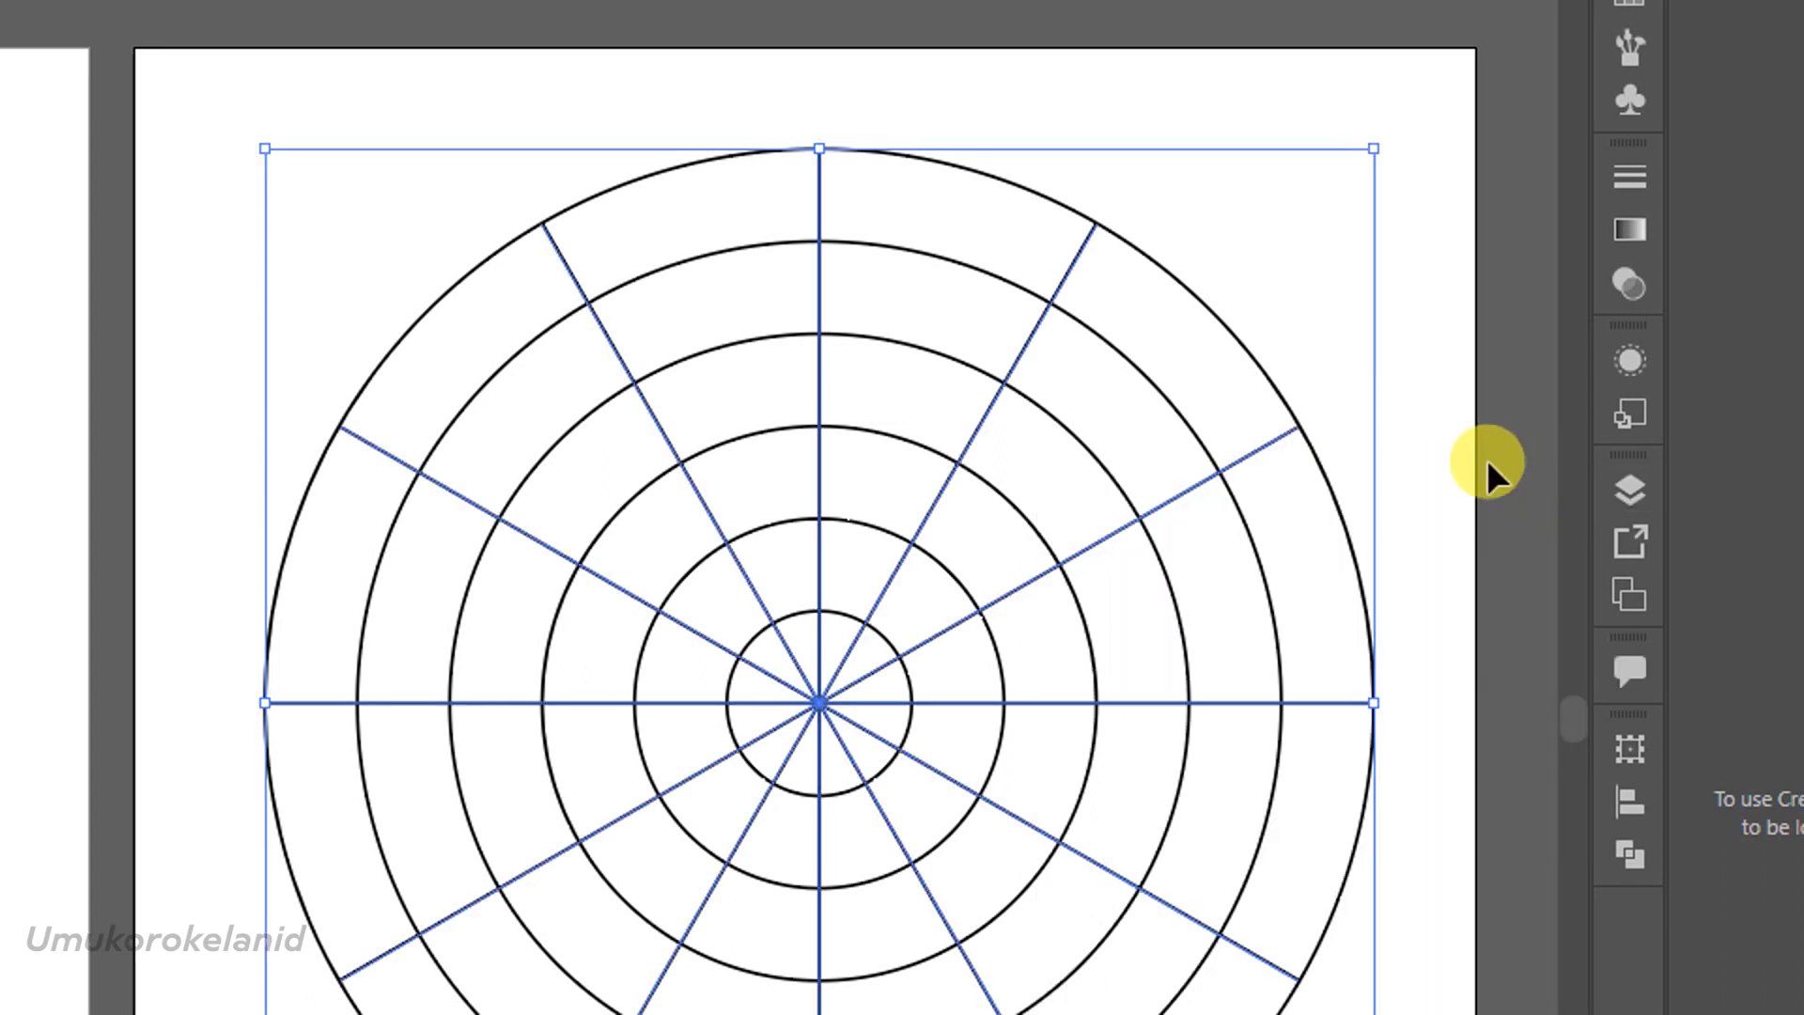
mouse_move(819, 149)
left_mouse_down()
mouse_move(818, 106)
mouse_move(818, 156)
left_mouse_up()
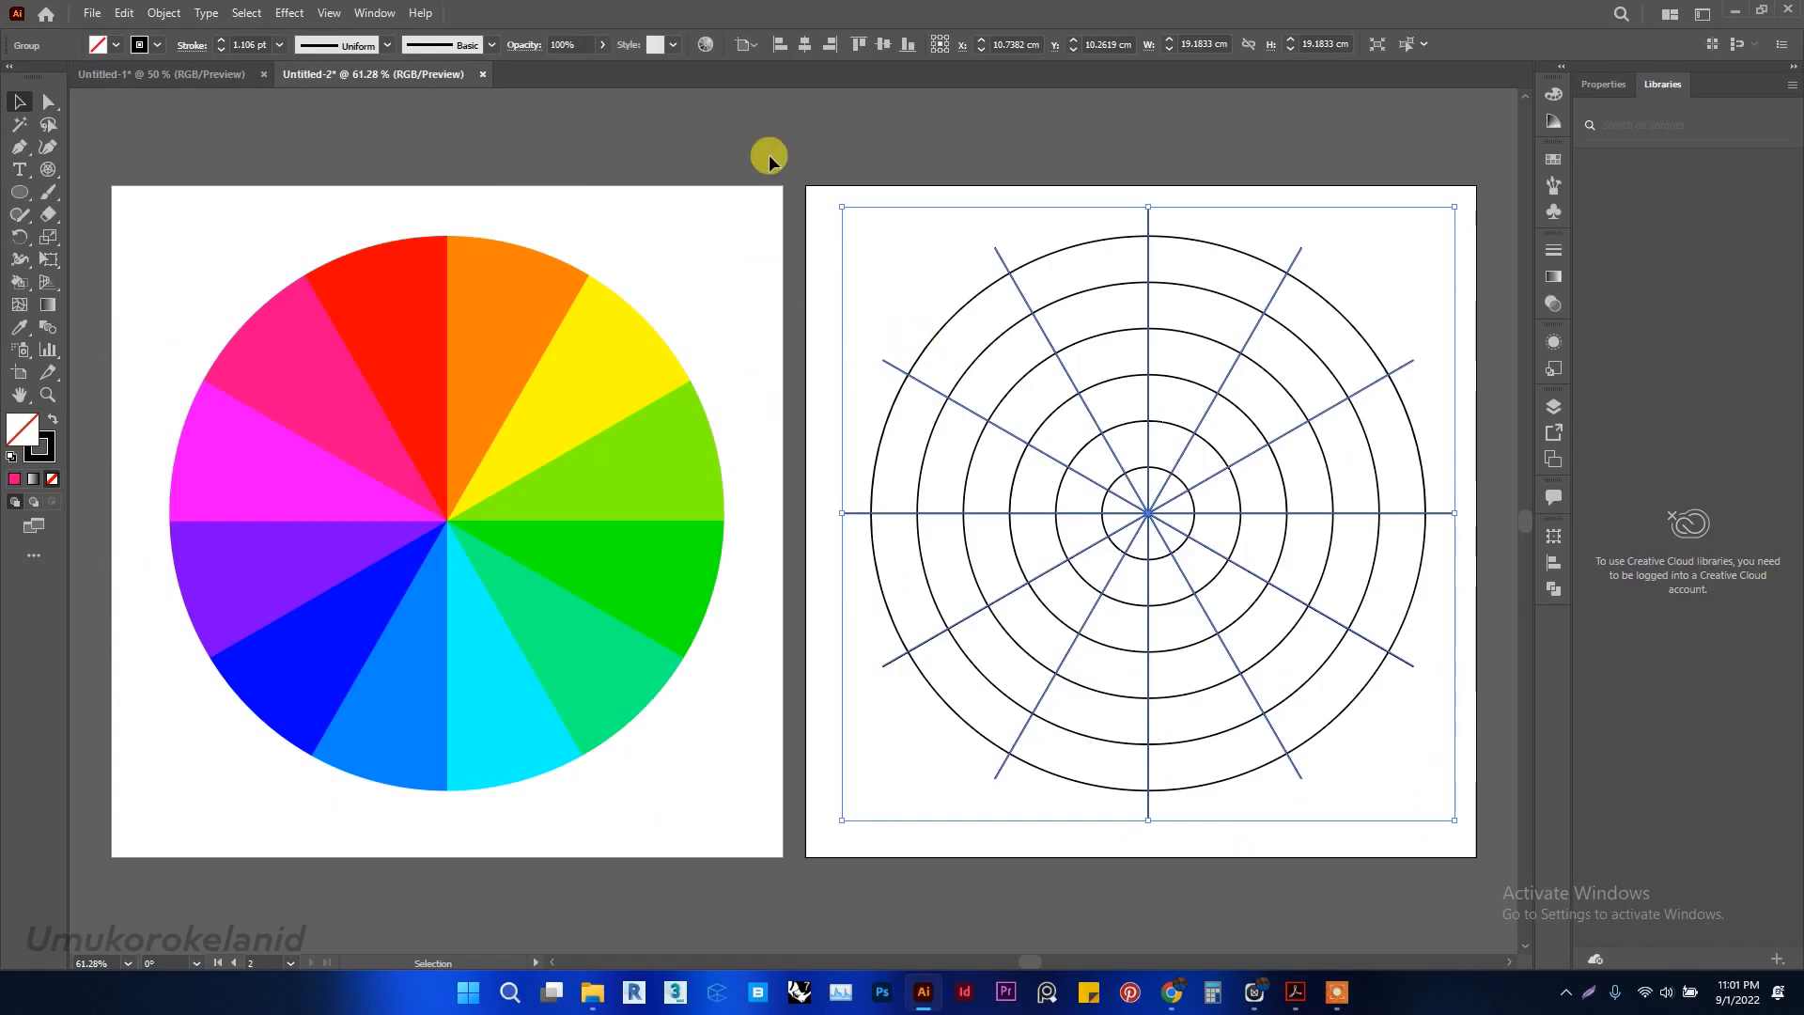
Select all radial lines and circles of the second wheel, divide them with Pathfinder's Divide and deselect the result
left_click_drag(794, 146, 1494, 859)
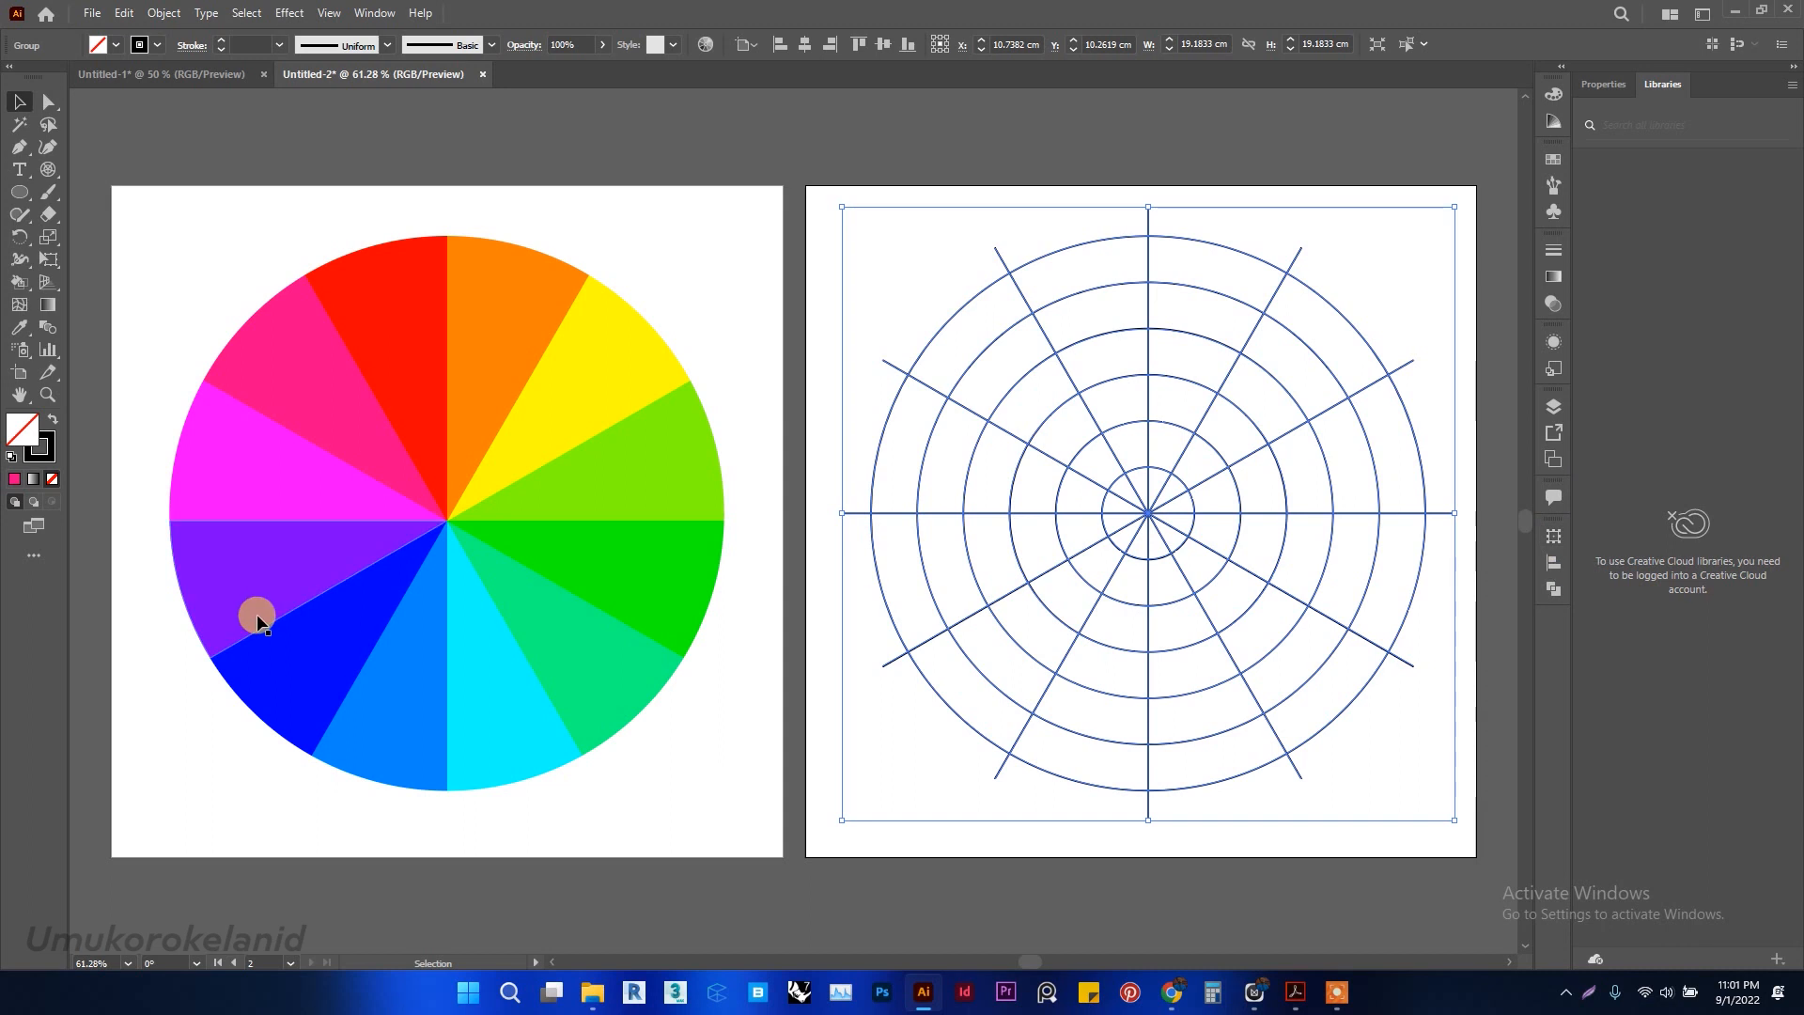
left_click(1552, 535)
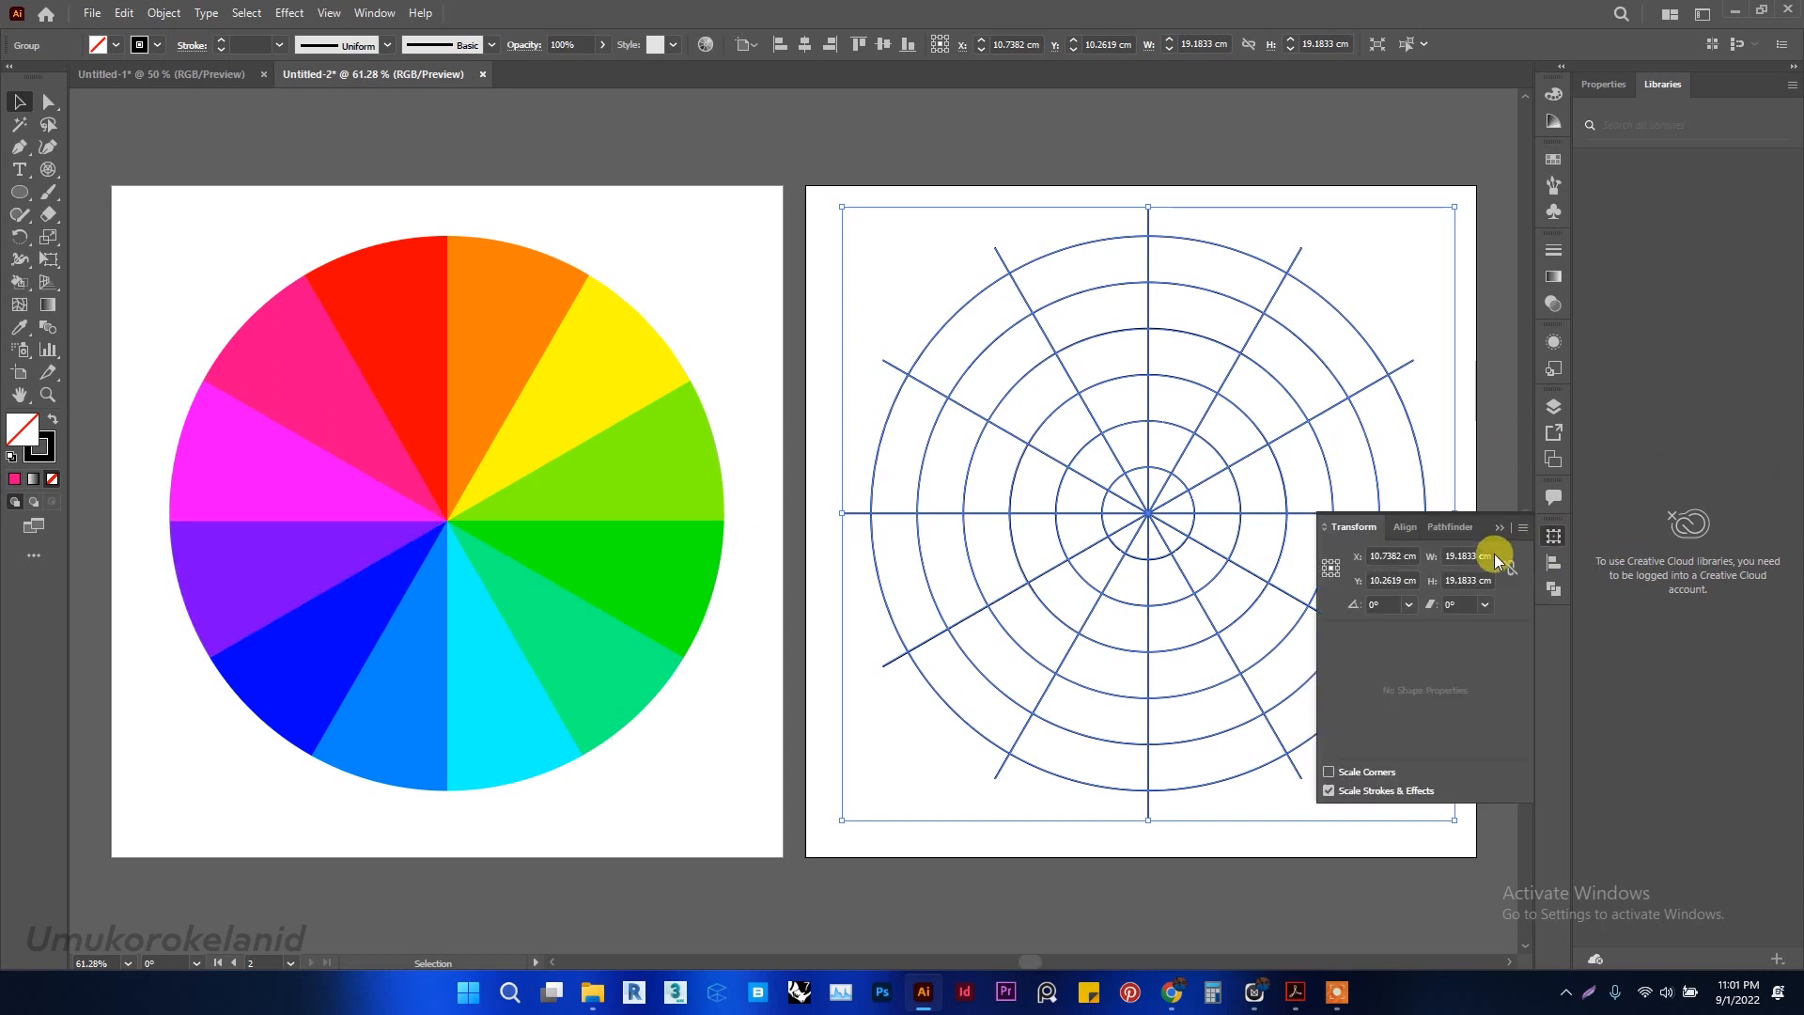
left_click(1451, 527)
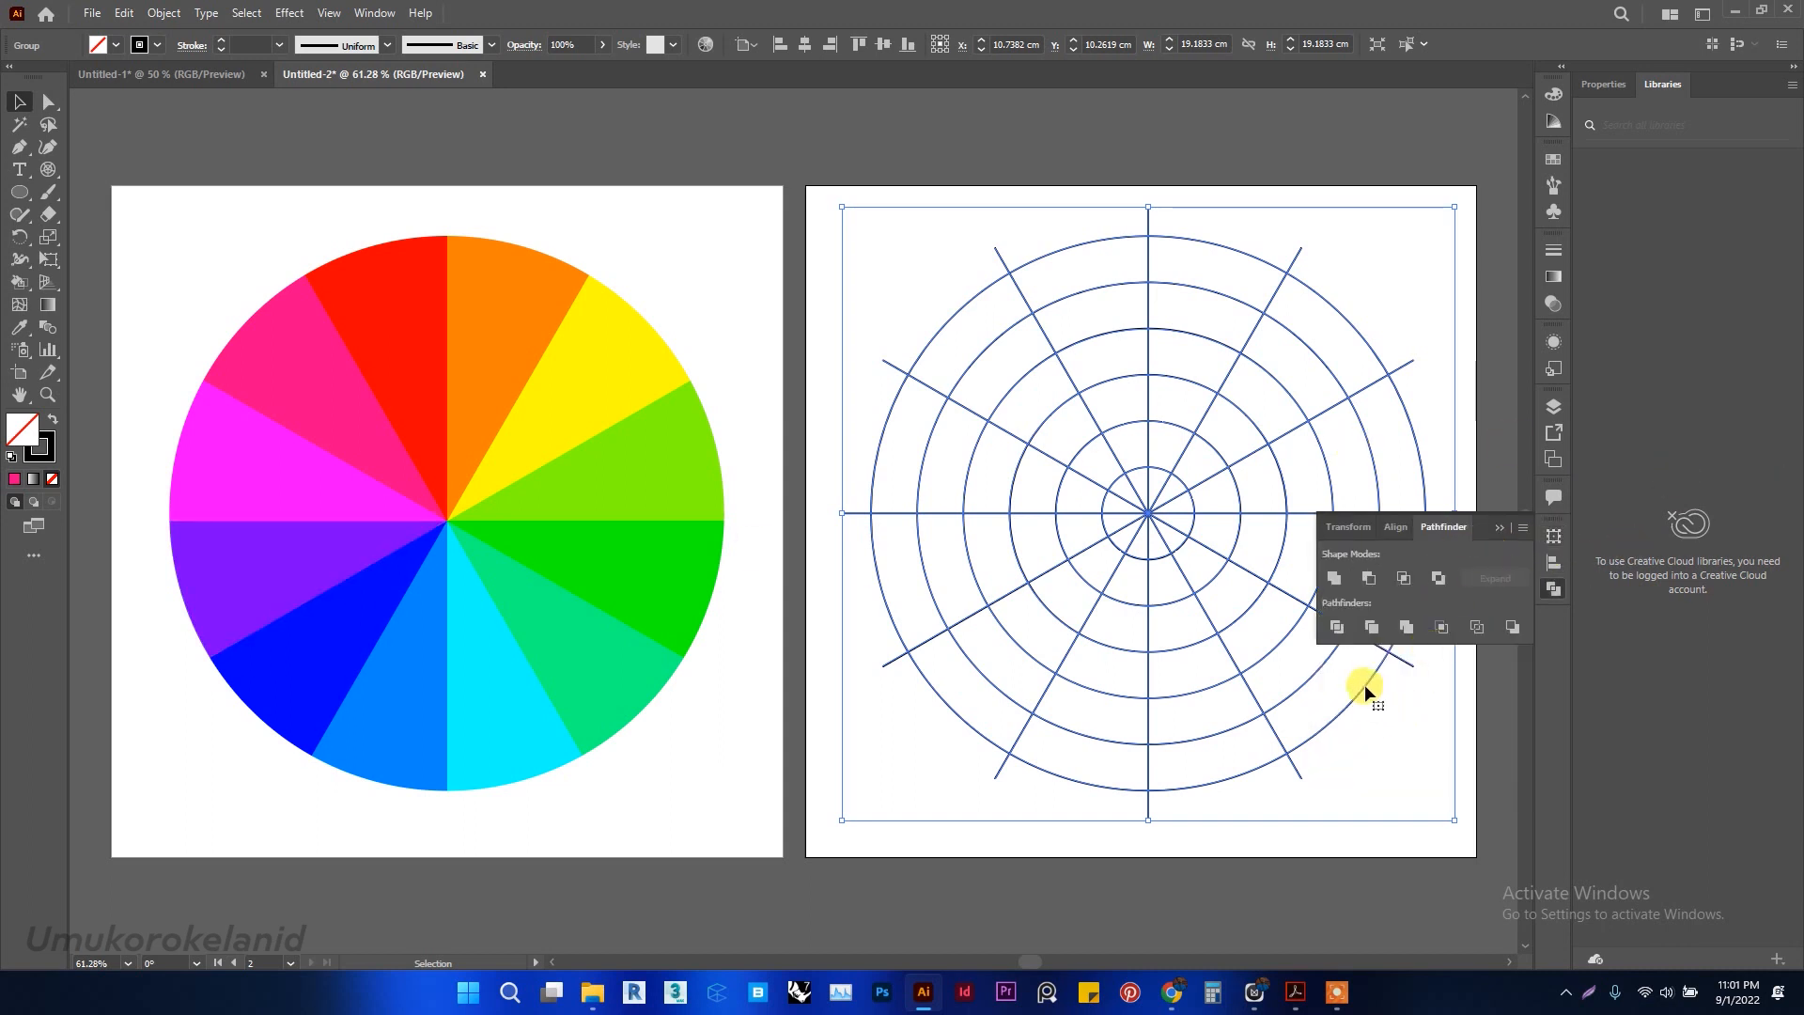
left_click(1334, 630)
left_click(1159, 209)
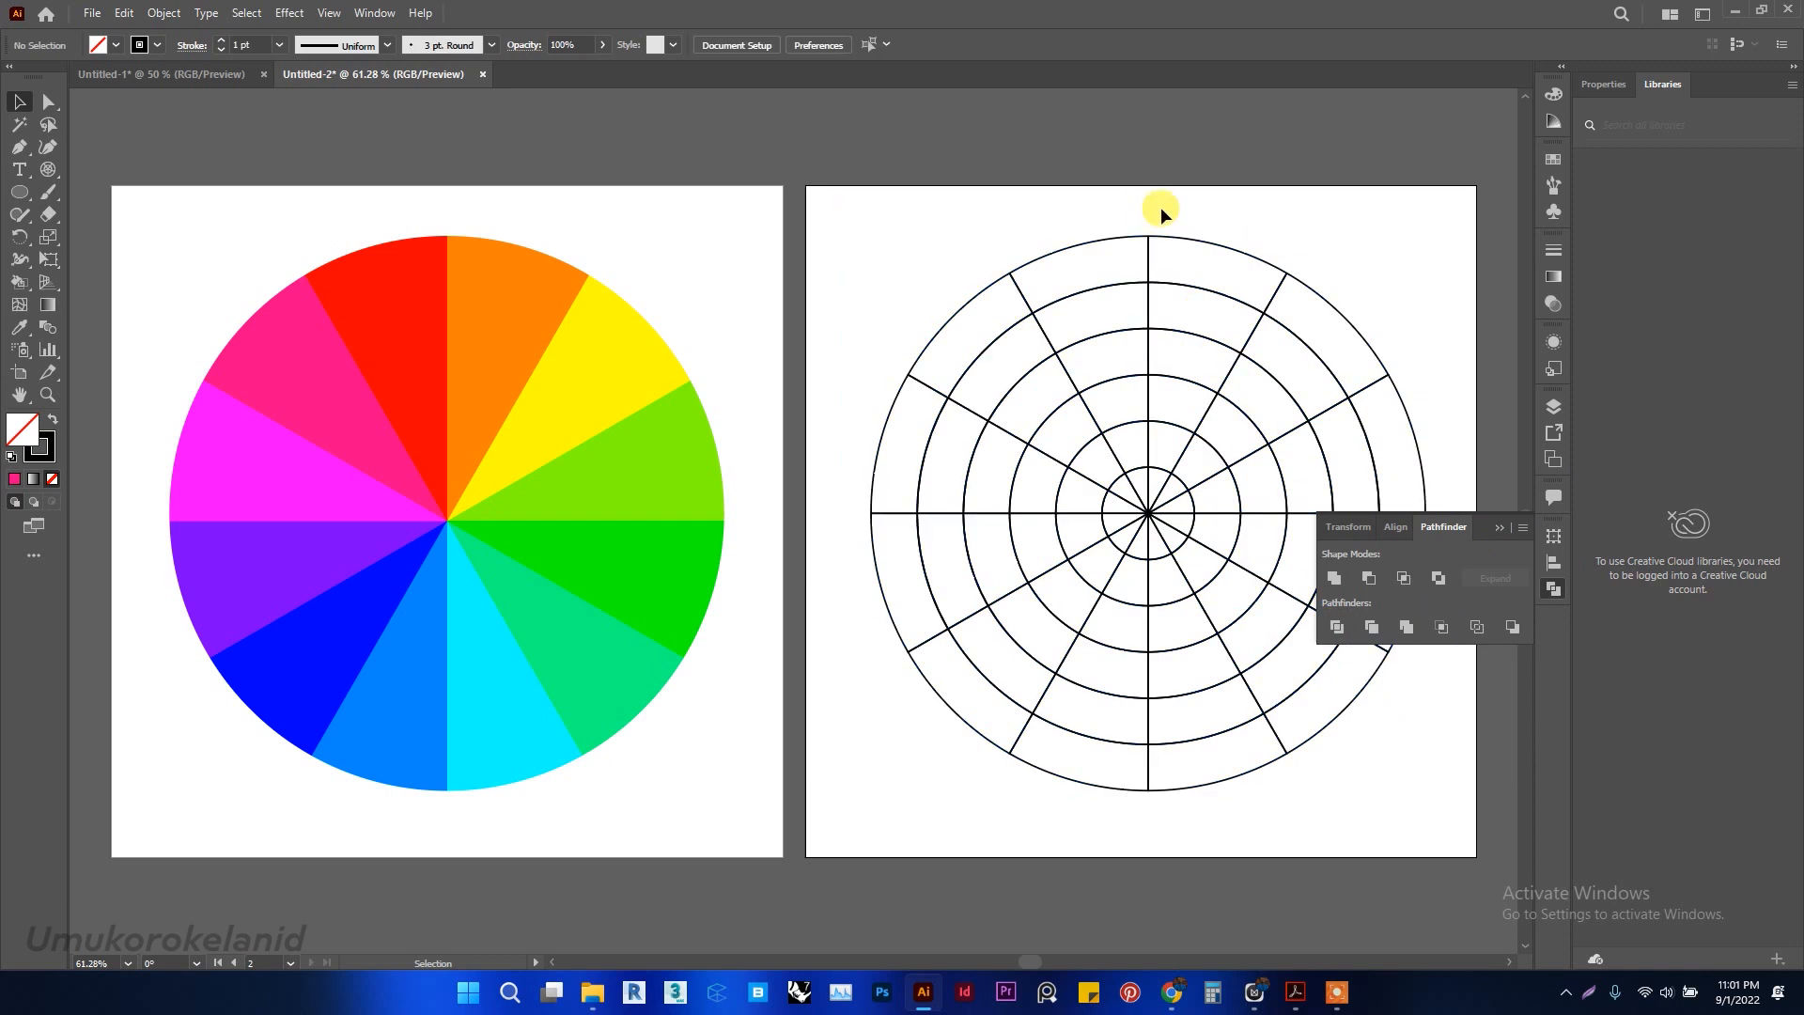
left_click(1016, 215)
Select the whole divided wheel and turn it into a Live Paint group with the Live Paint Bucket
left_click_drag(932, 280, 1474, 803)
left_click(1501, 527)
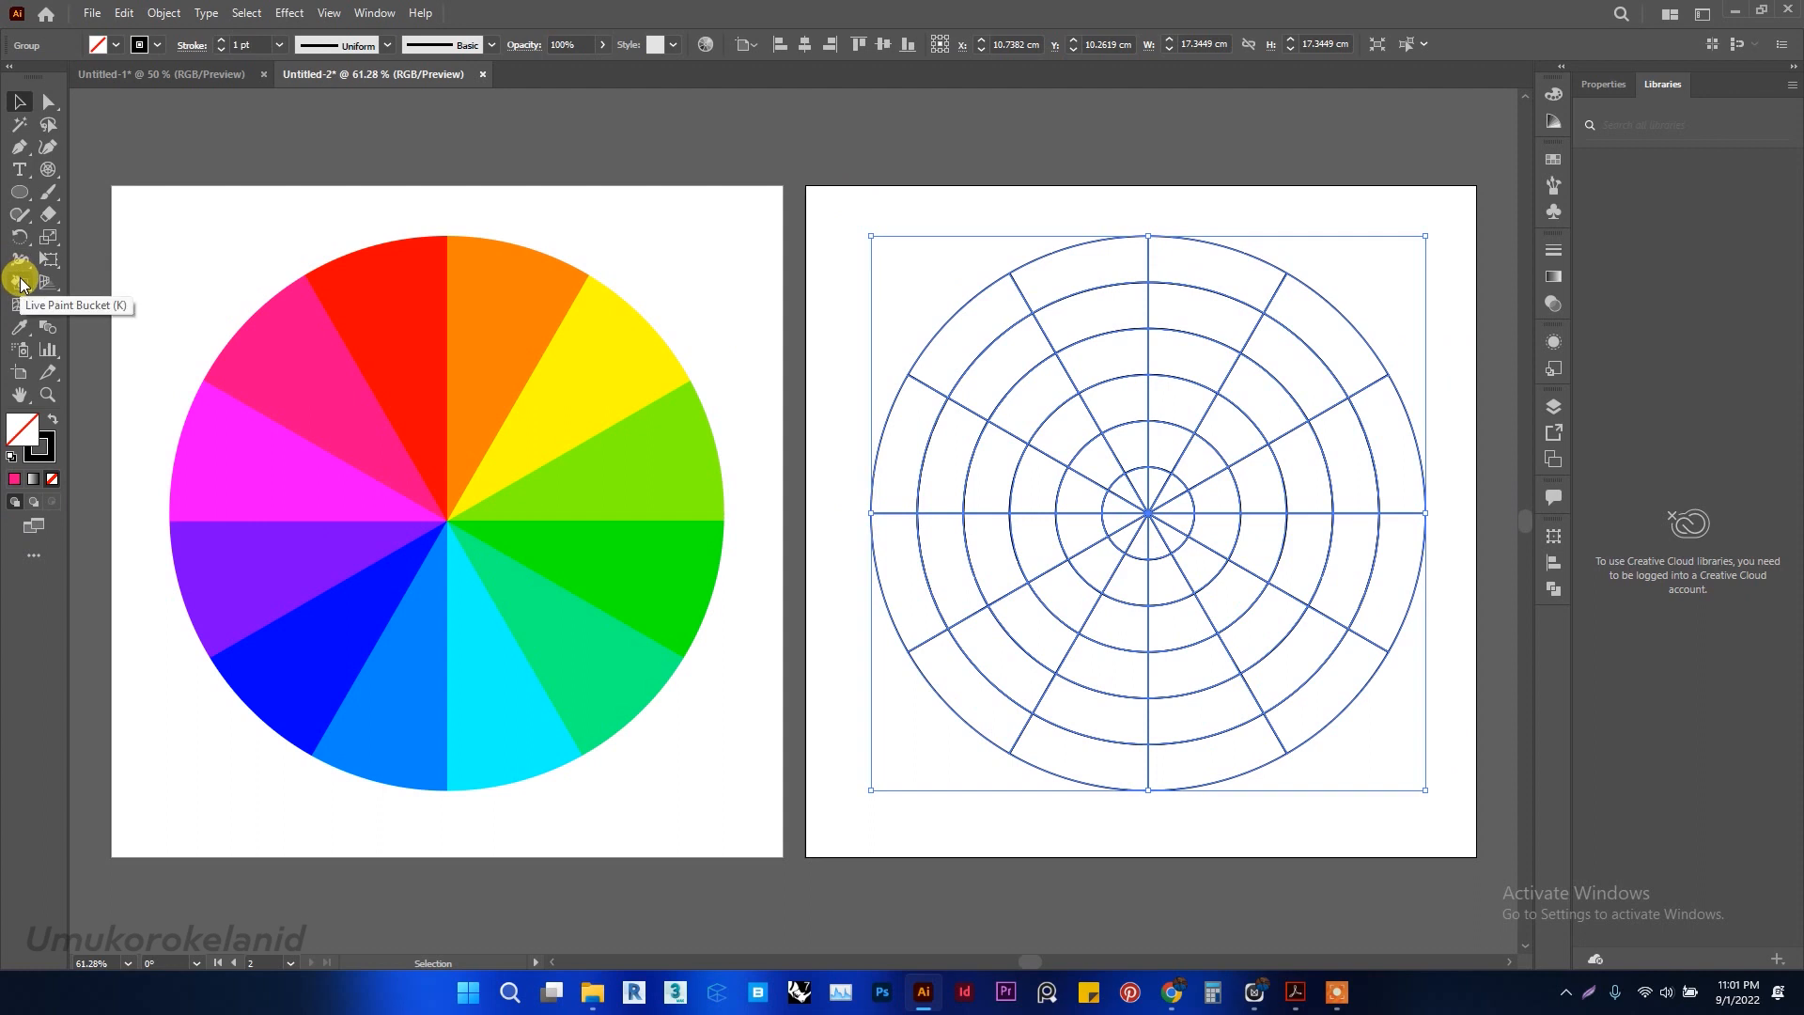
left_click(21, 284)
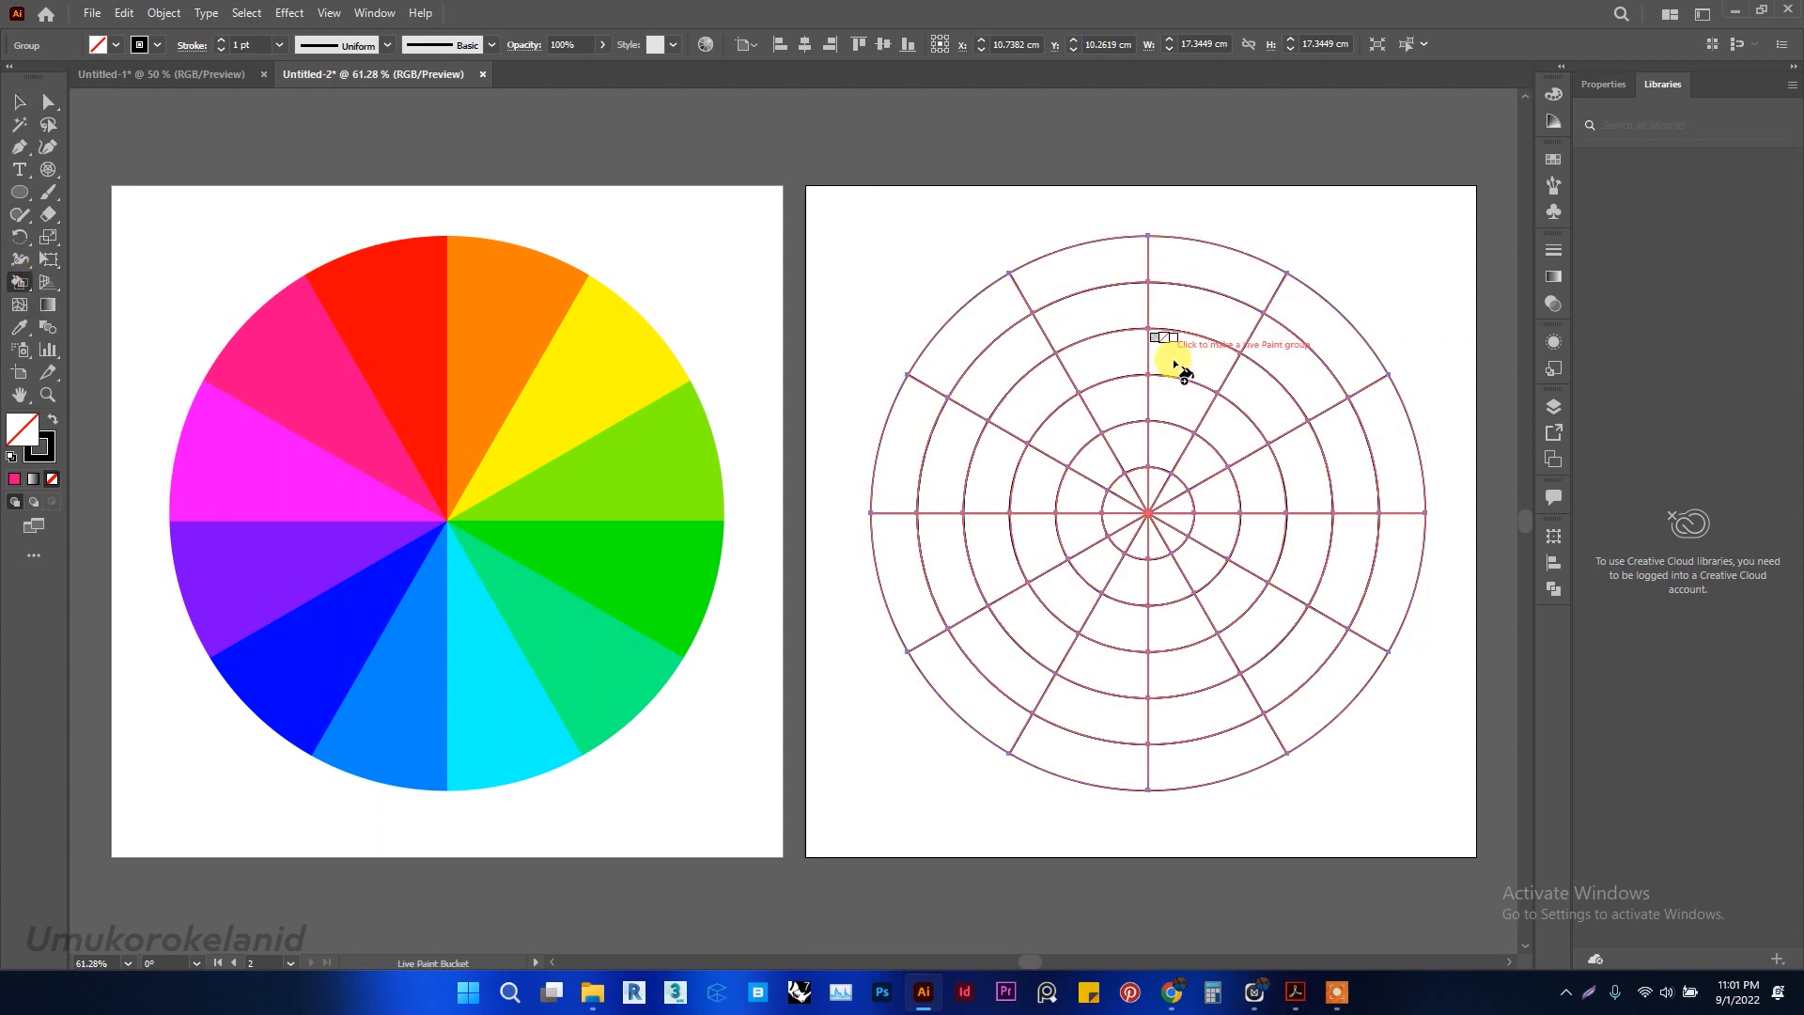
left_click(1172, 385)
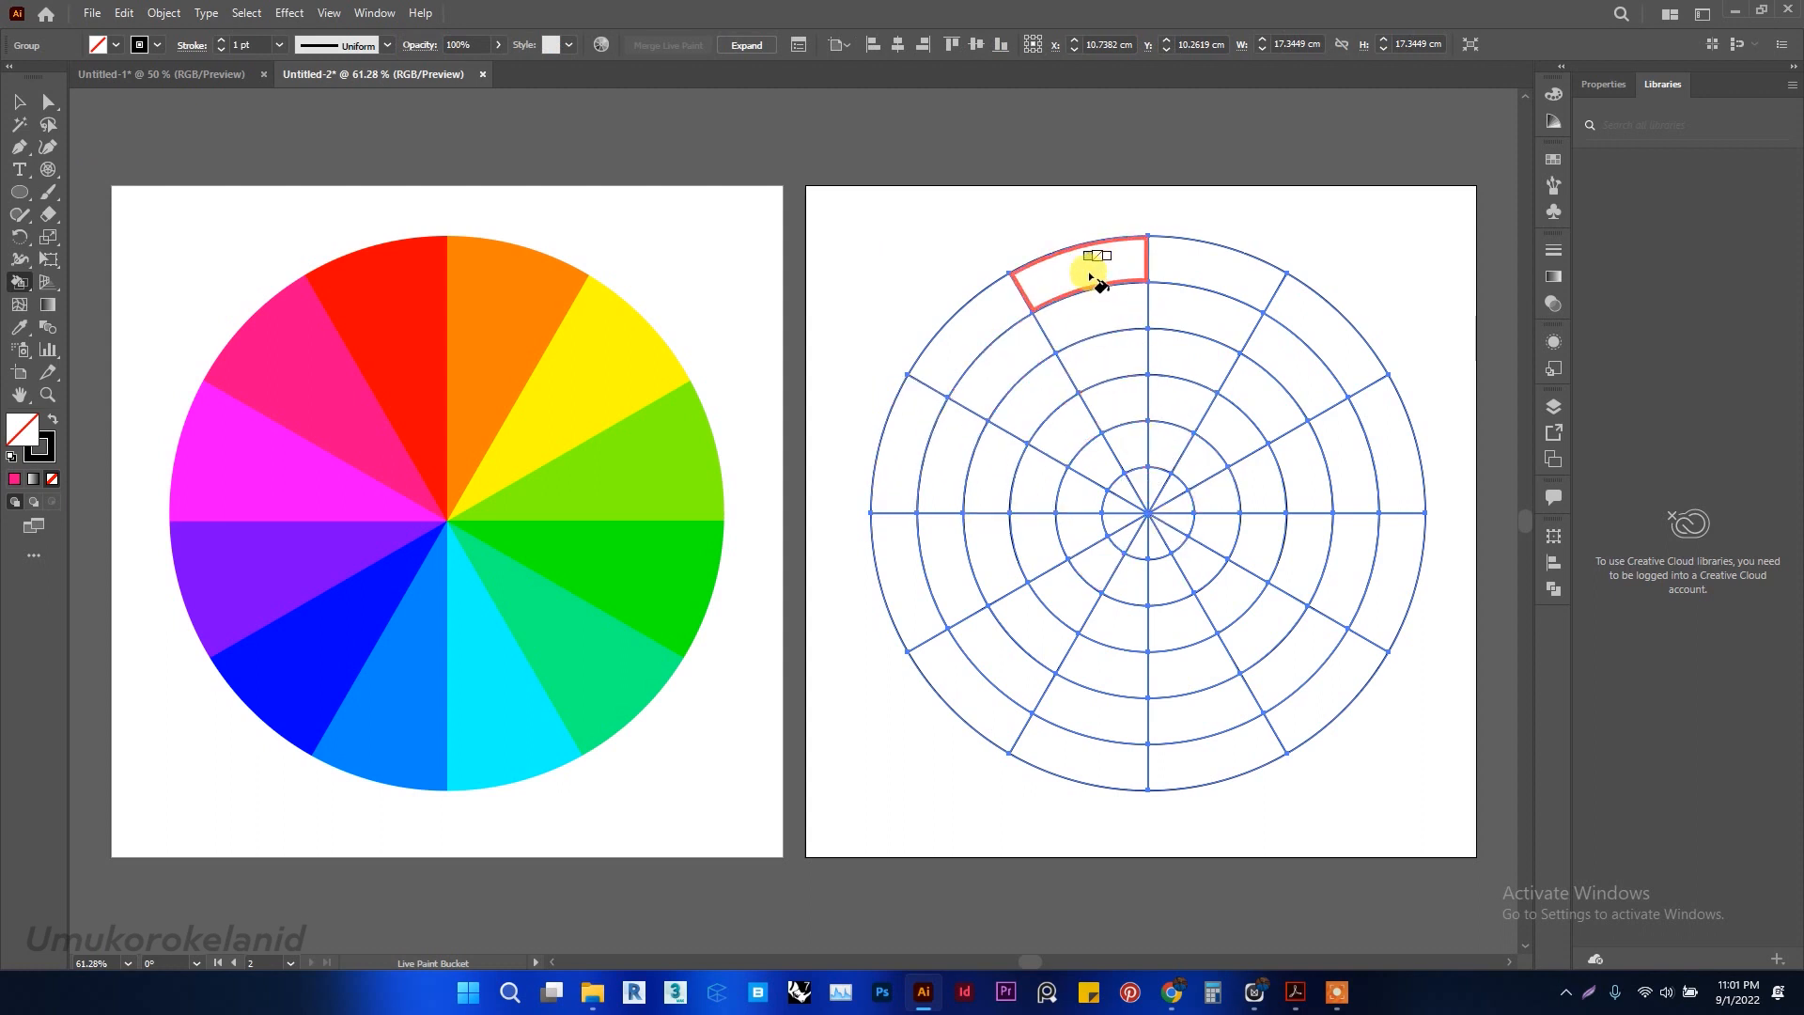
Set the fill to red with hue 0° and brightness 100%, and paint the outer-ring cell just left of the wheel's upper vertical line
double_click(25, 438)
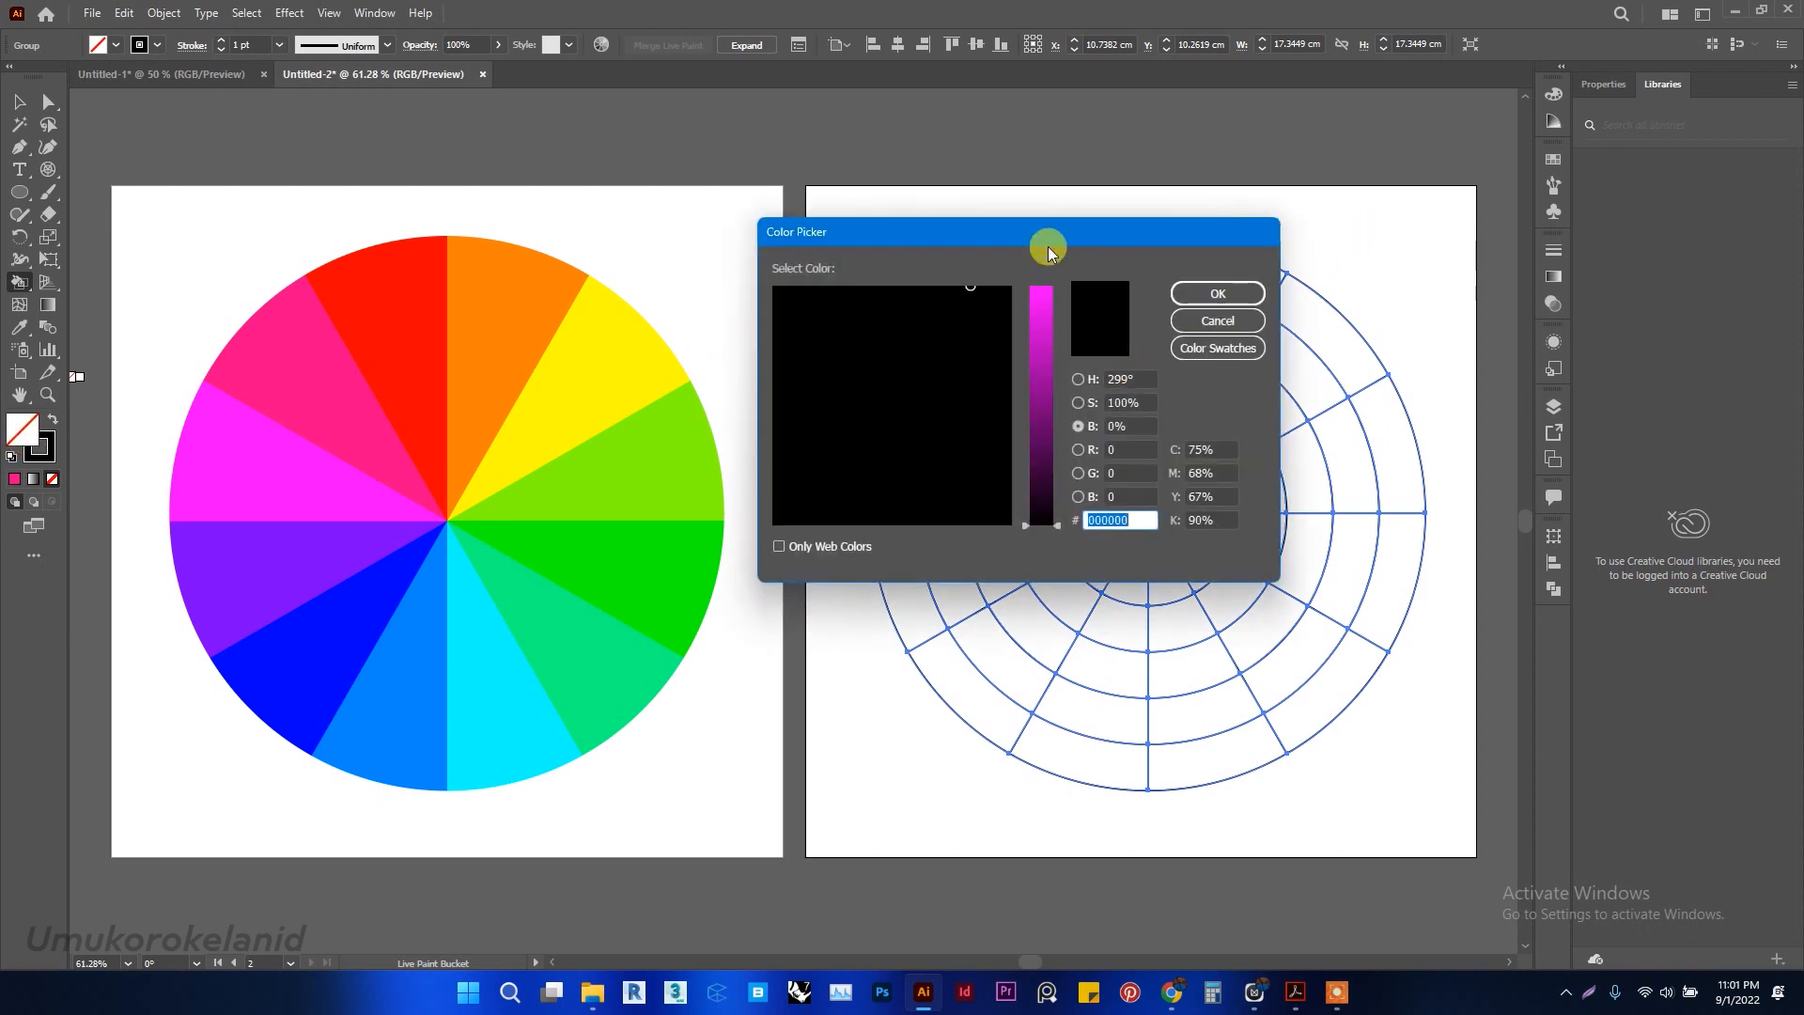
left_click_drag(1023, 239, 742, 152)
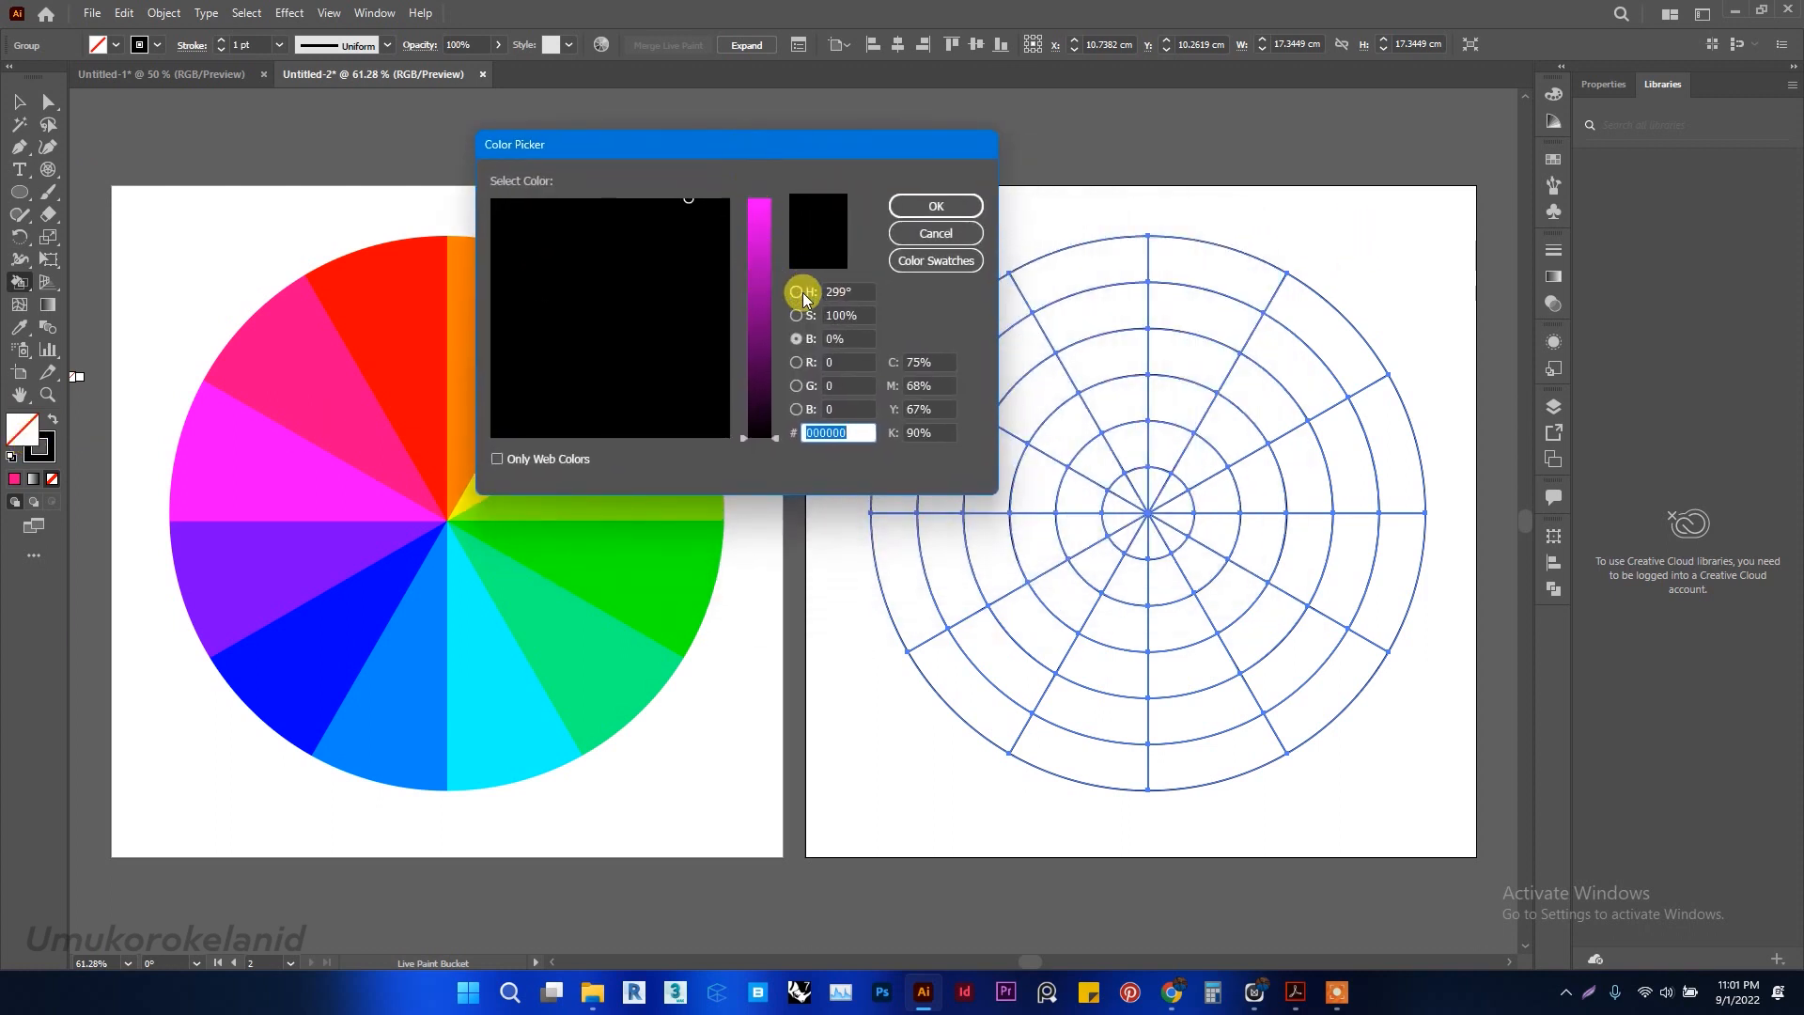
left_click(797, 340)
type("100")
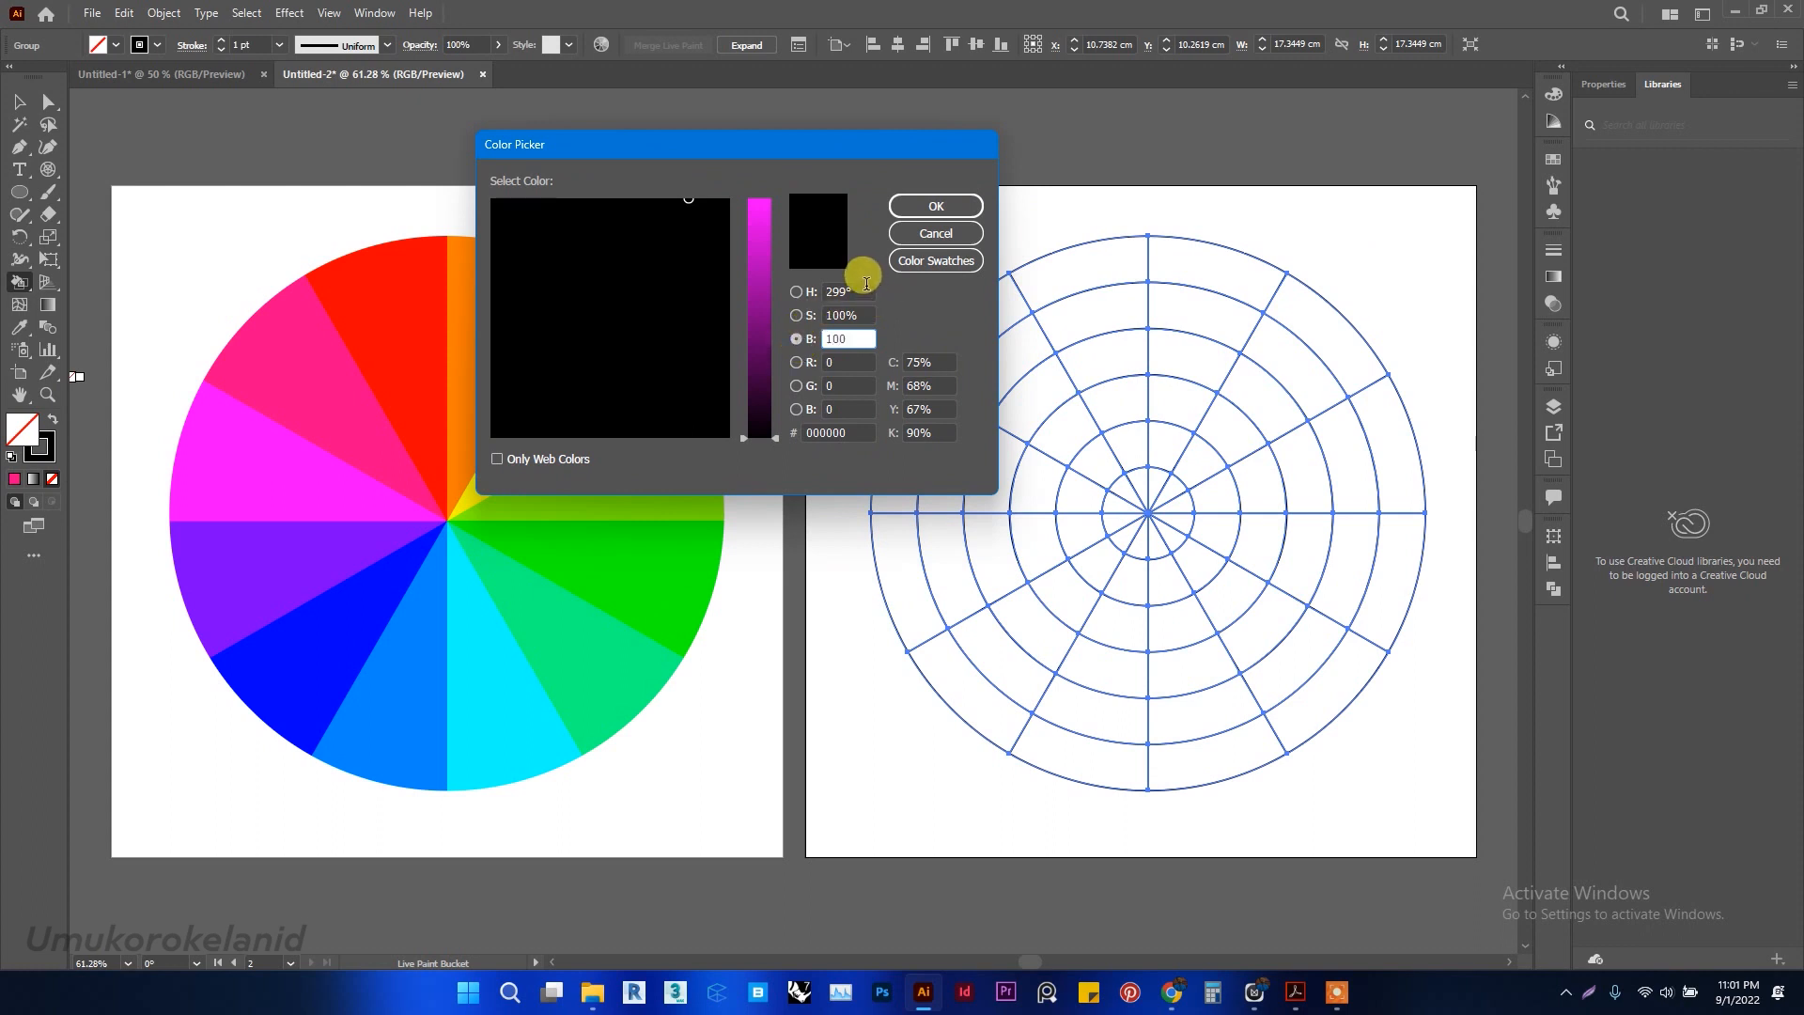
left_click(863, 290)
left_click_drag(856, 292, 811, 294)
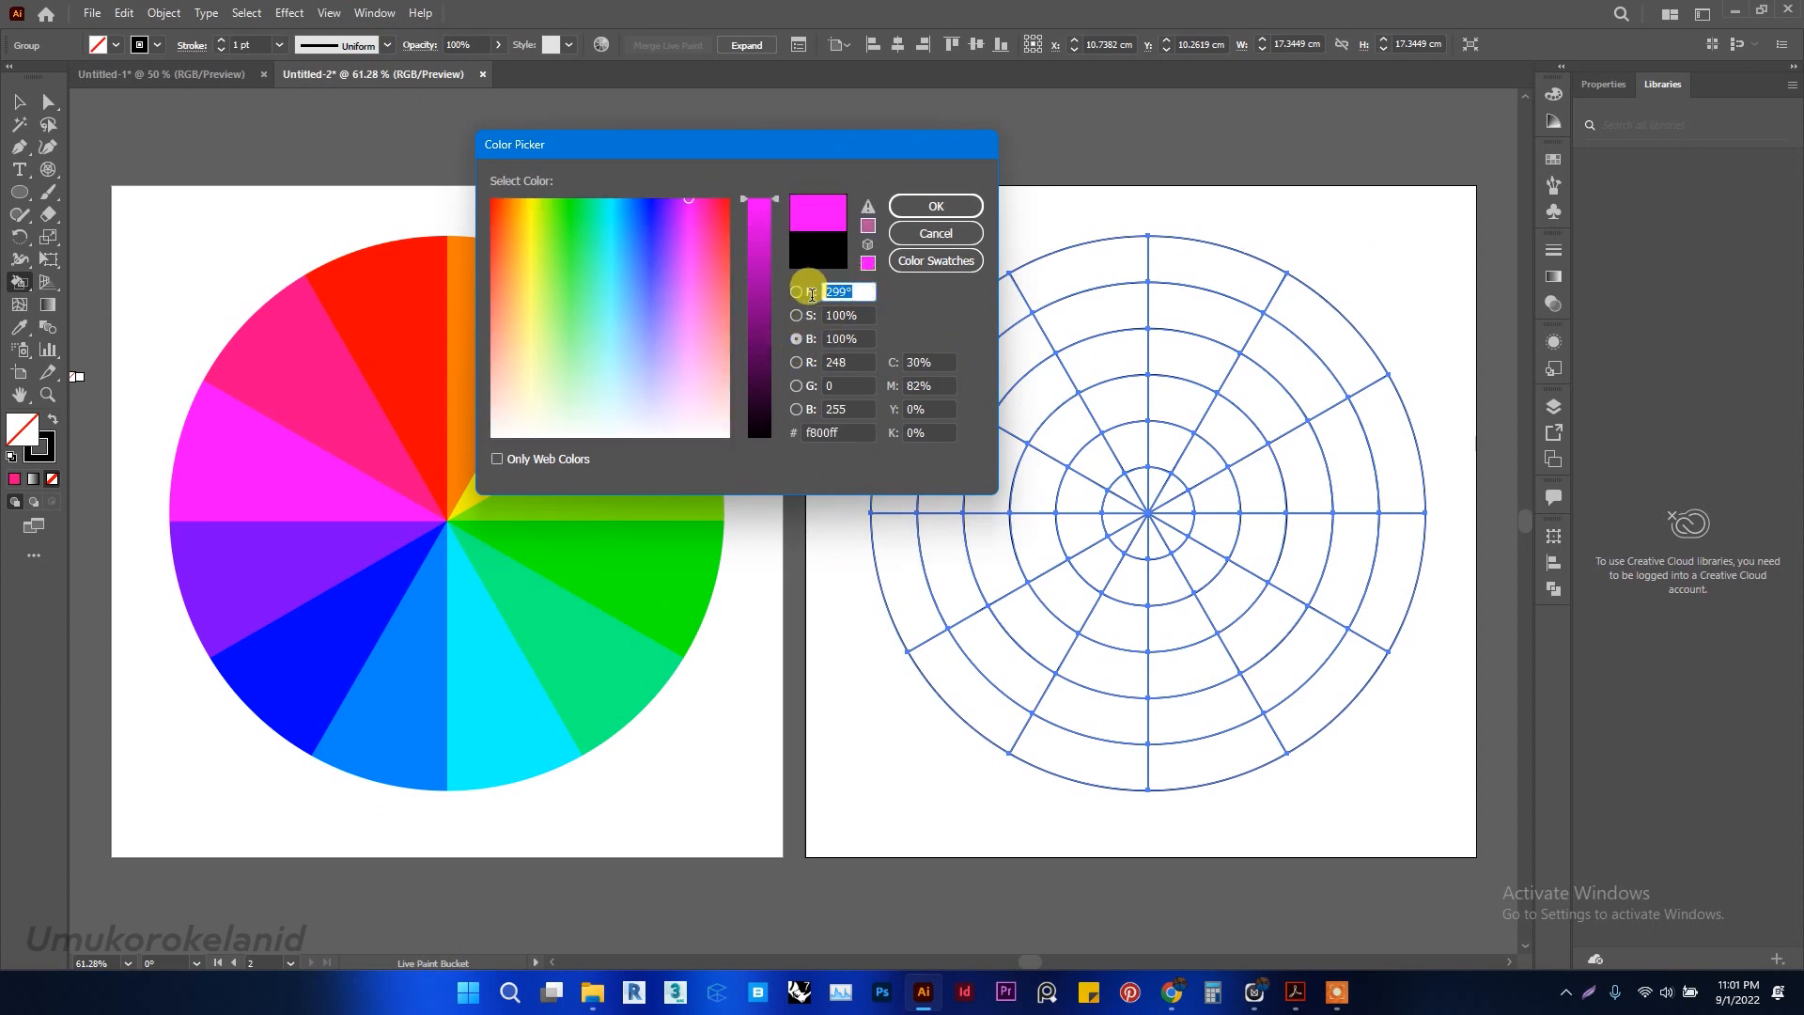
type("0")
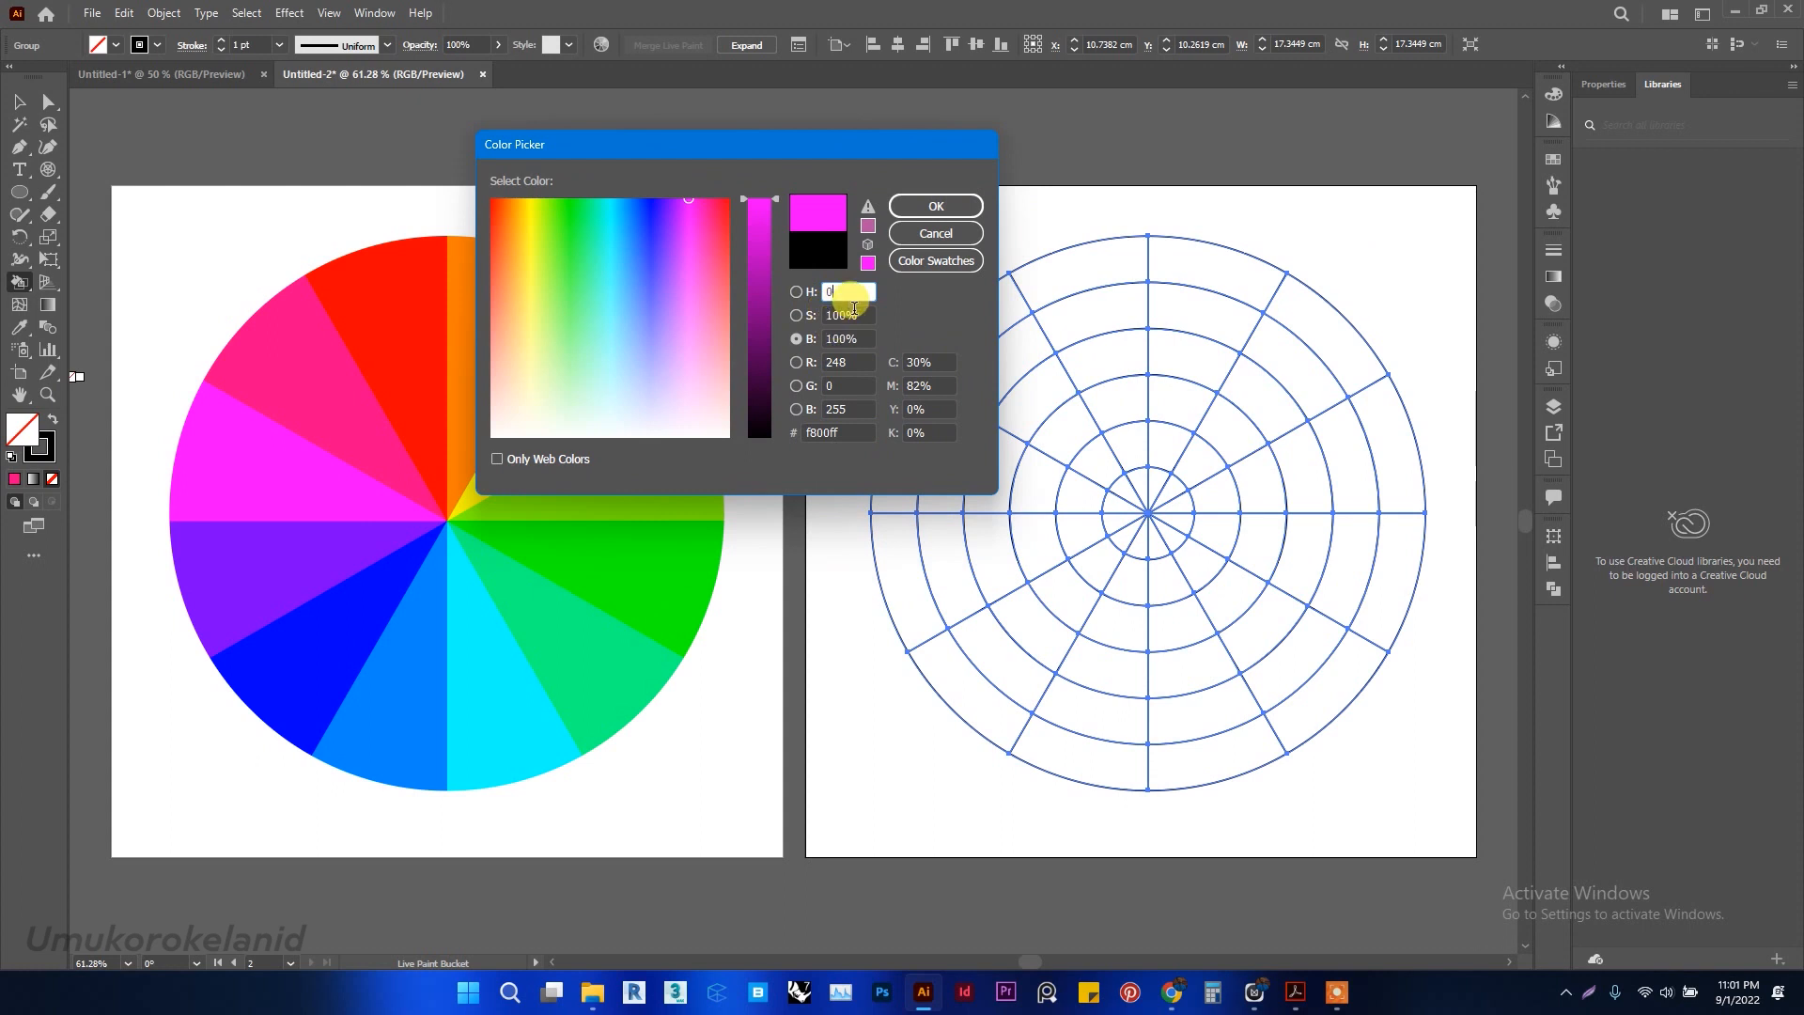
key("Tab")
left_click(925, 204)
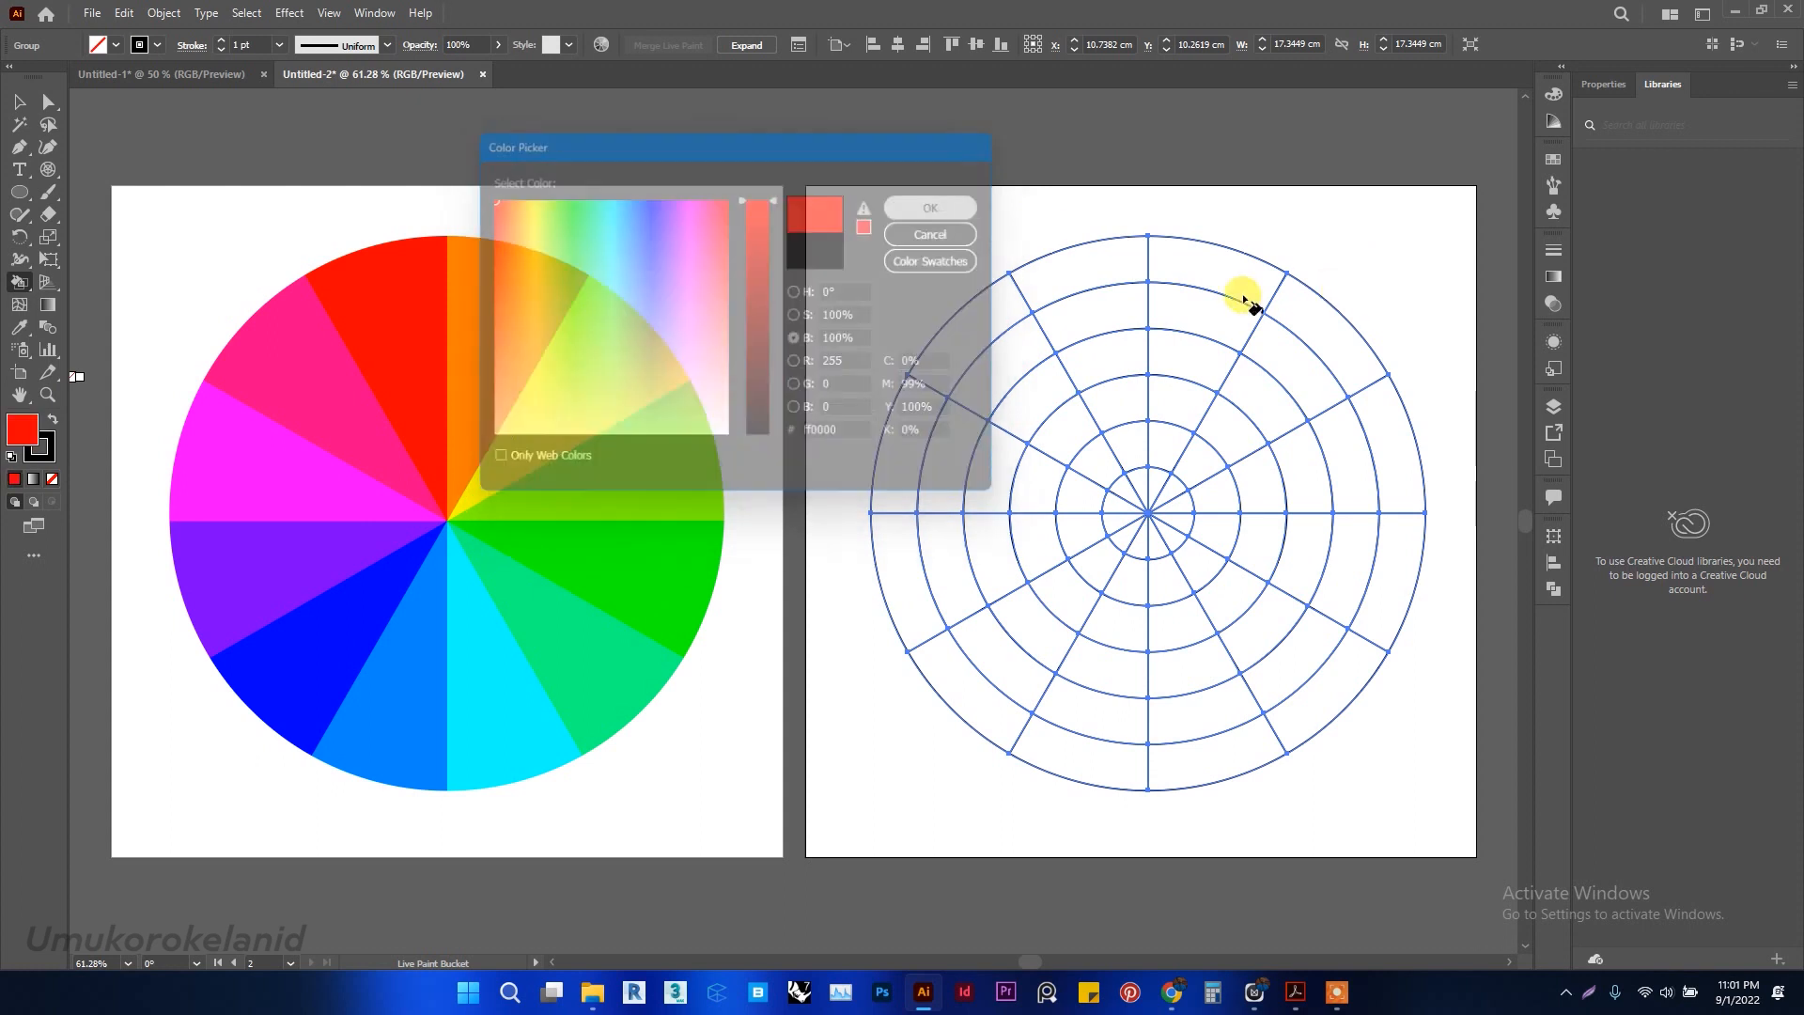
left_click(1094, 275)
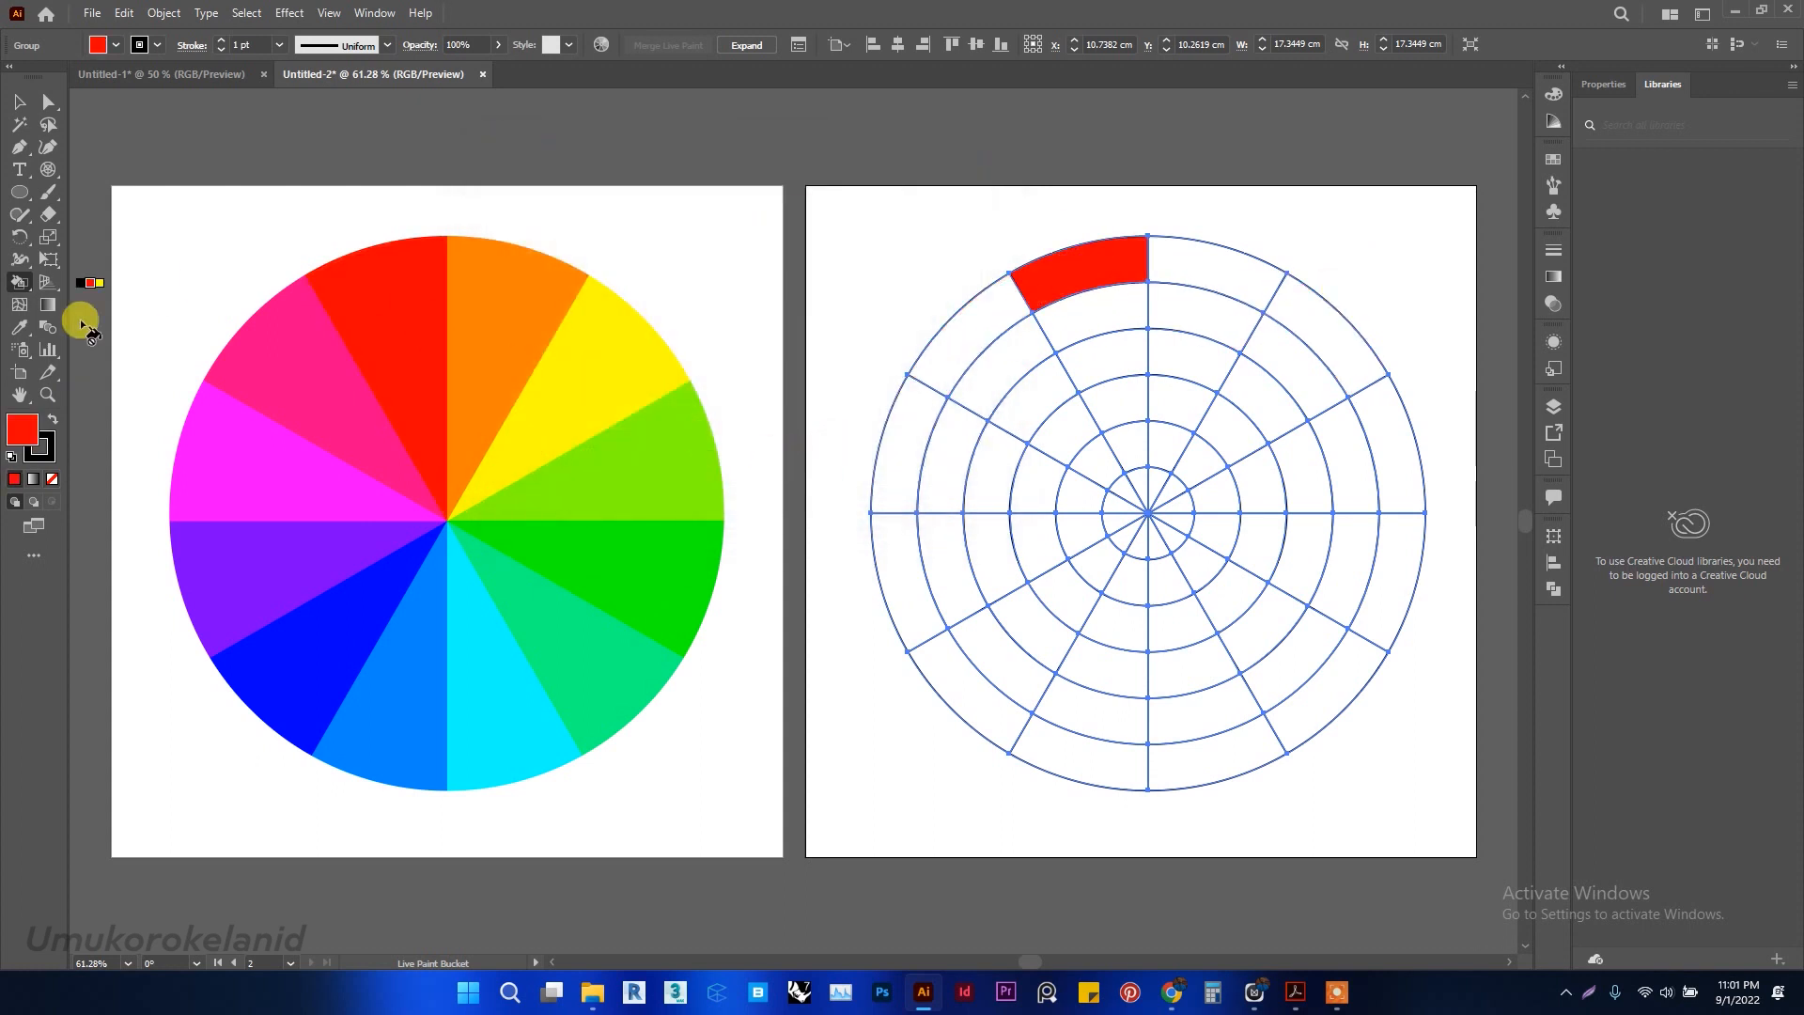
Set the fill hue to 30° and paint the outer-ring cell clockwise of the red one orange
double_click(24, 425)
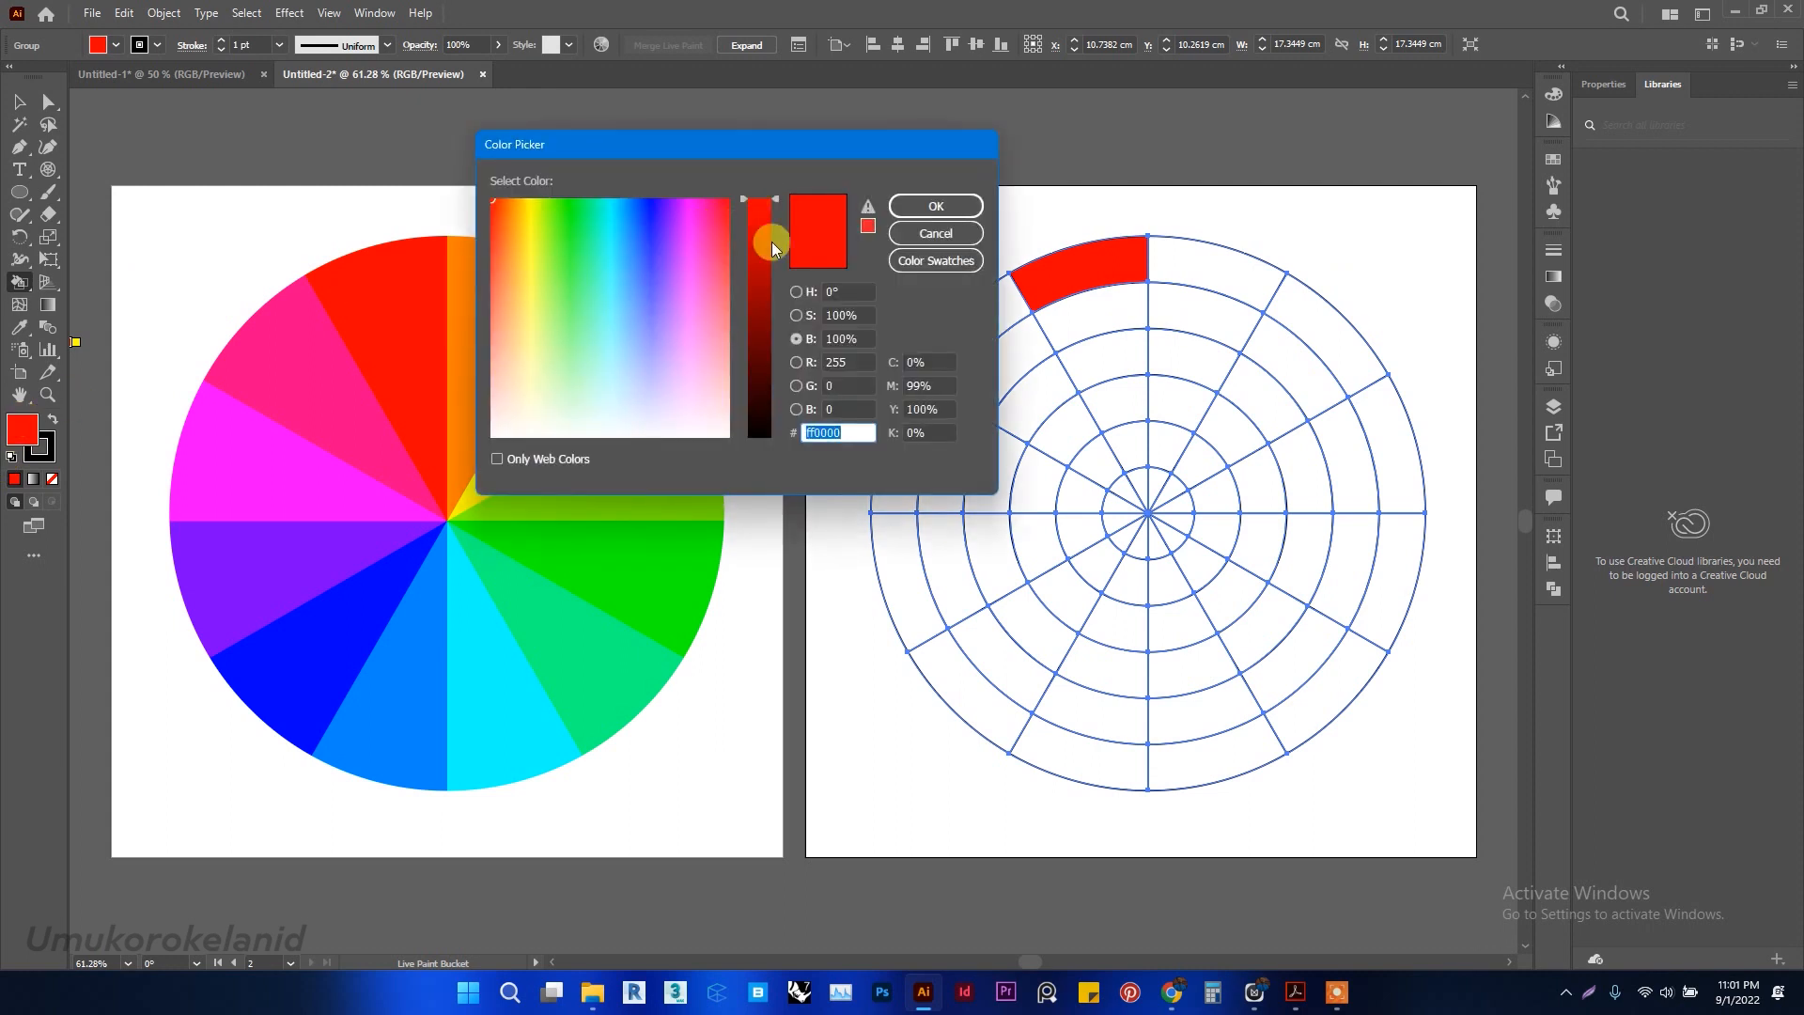
left_click(848, 290)
type("3")
left_click(933, 205)
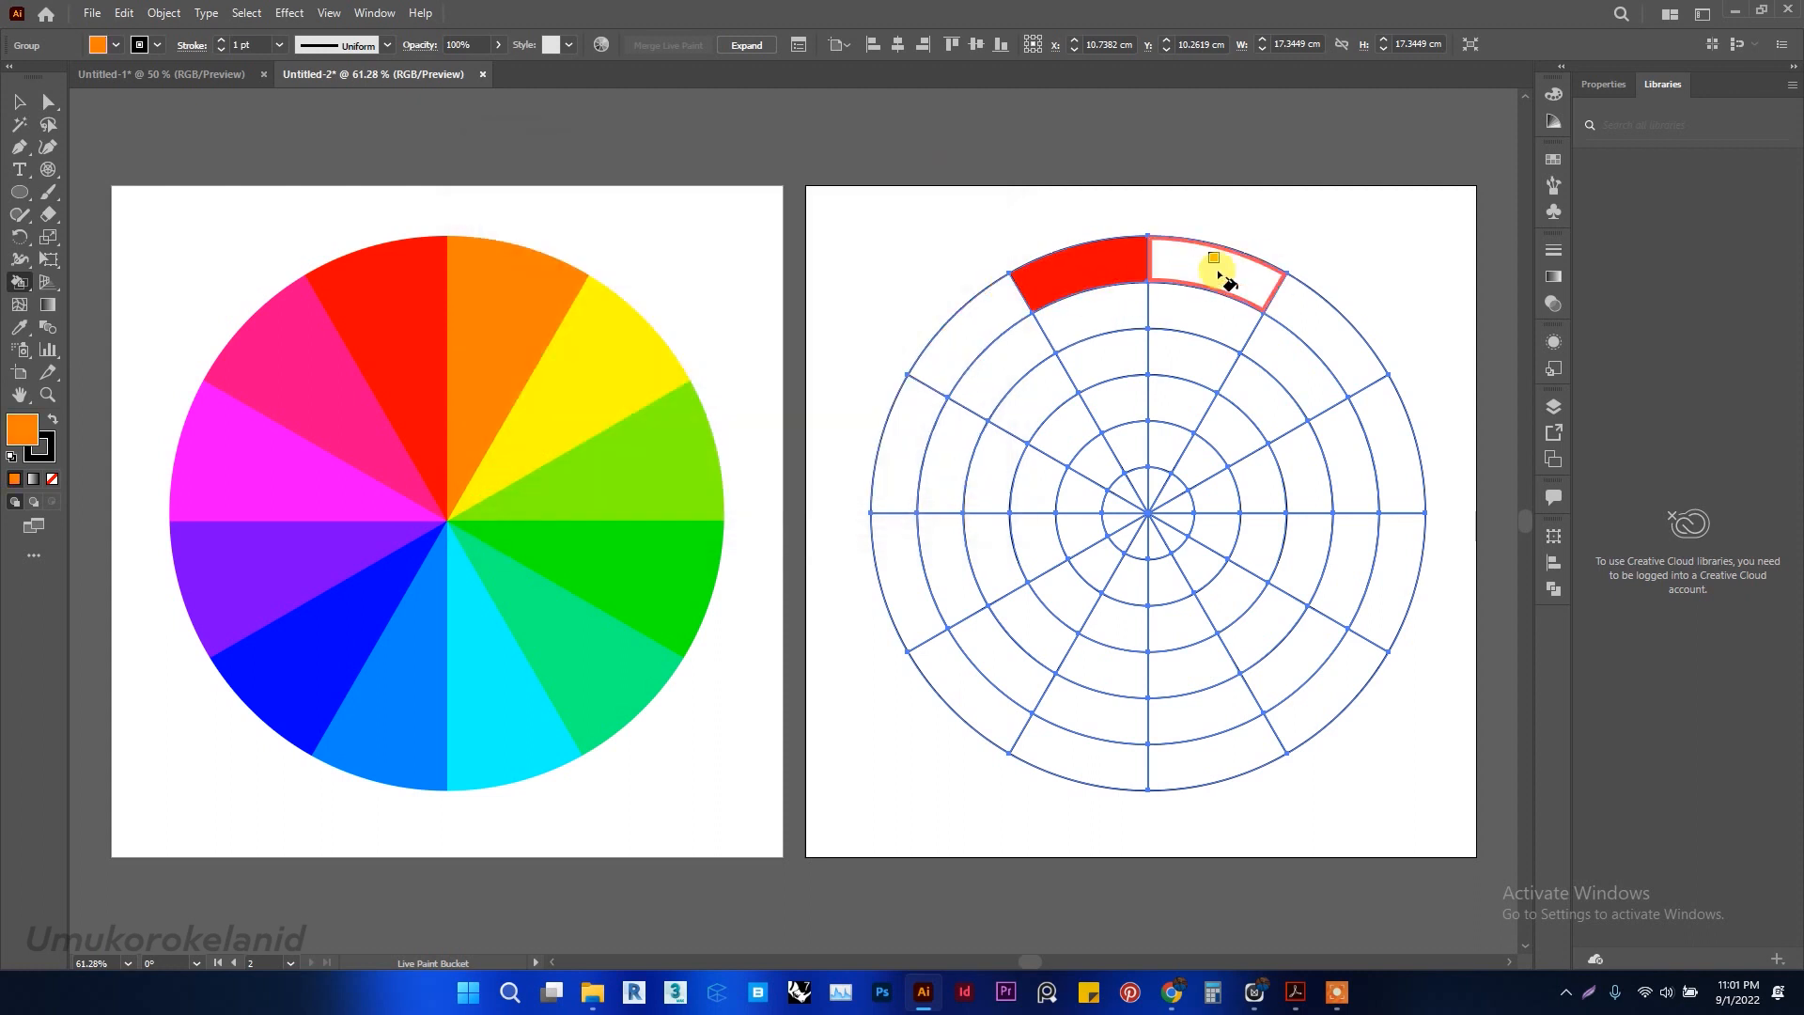
left_click(1216, 269)
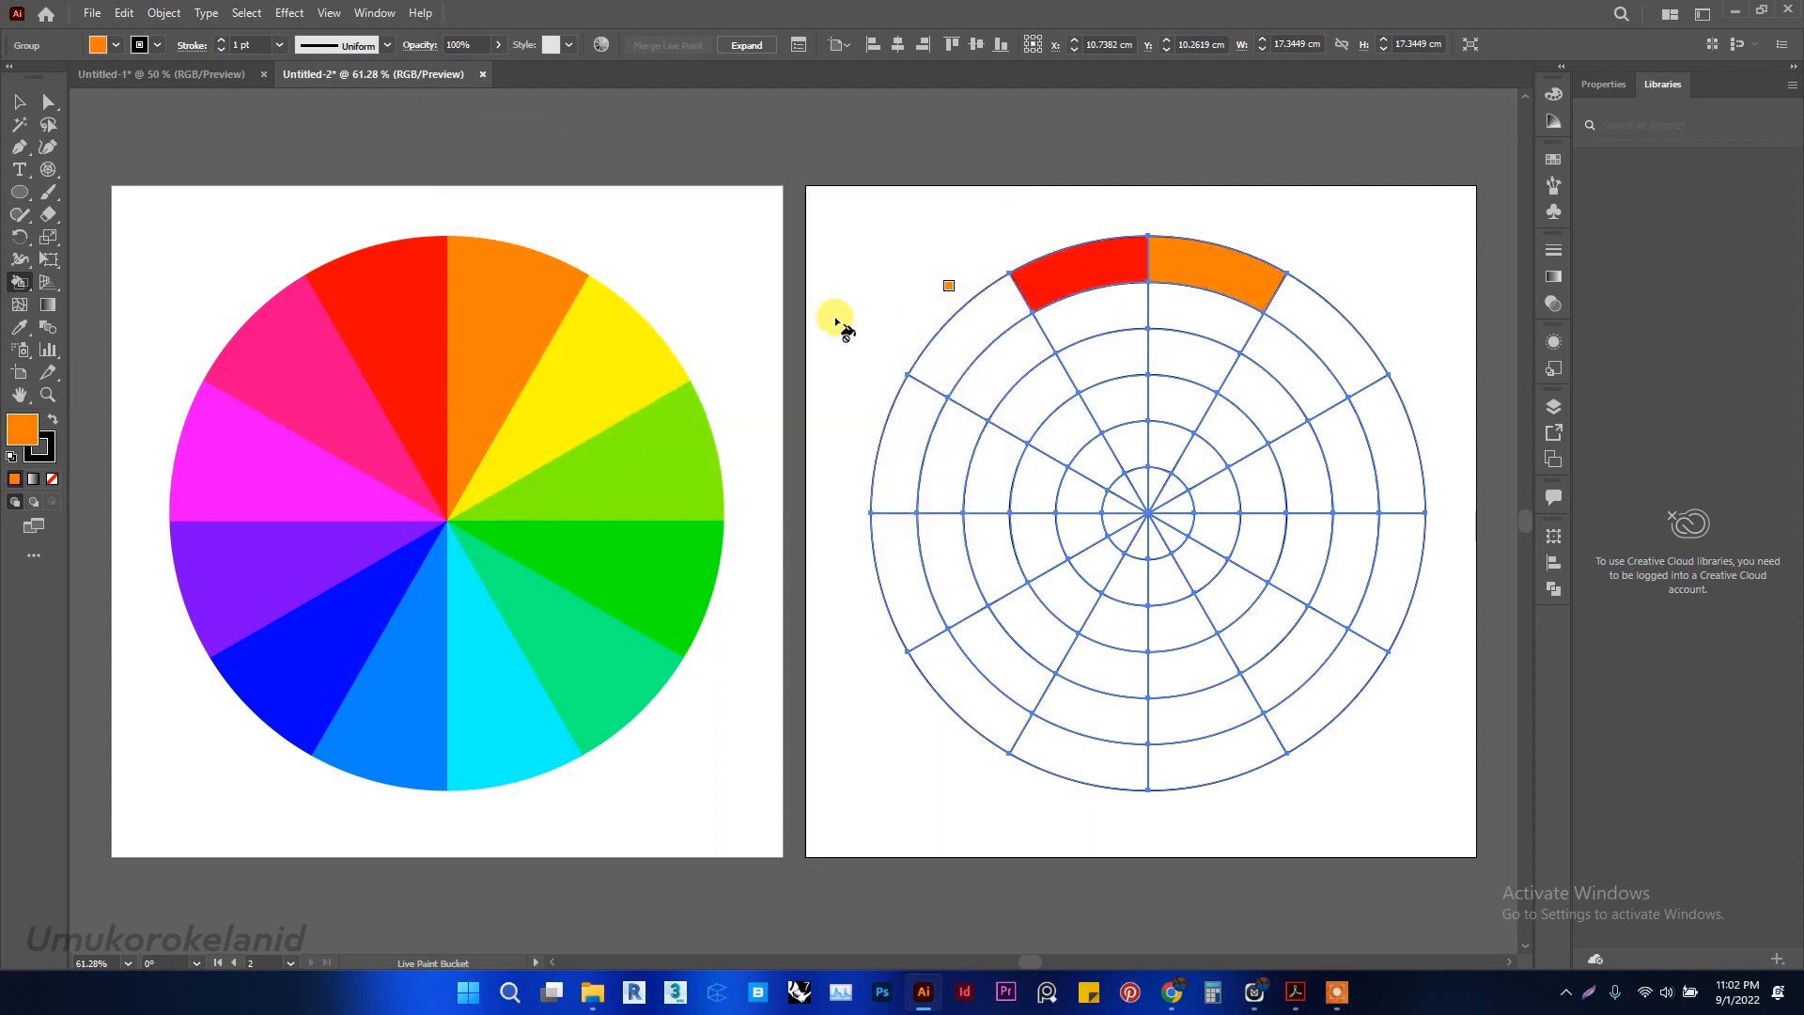
Set the fill hue to 60° and paint the outer-ring cell clockwise of the orange one yellow
double_click(24, 432)
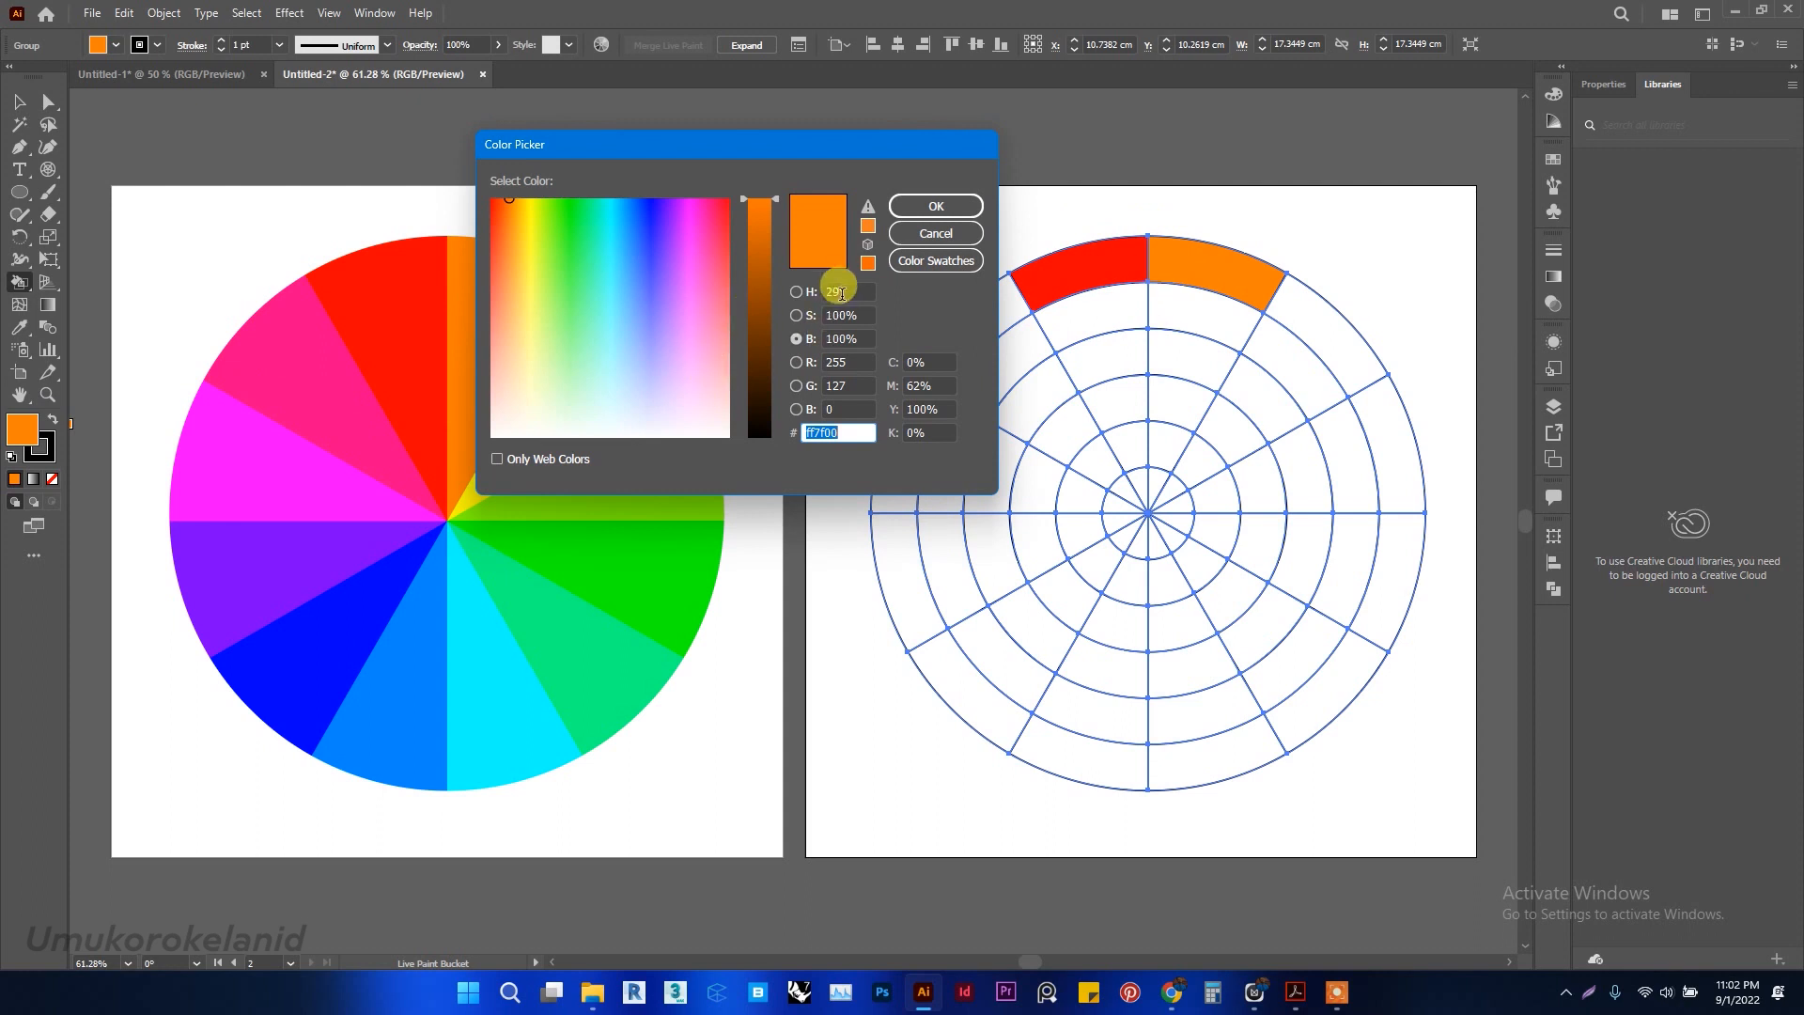
left_click(857, 289)
type("60")
left_click(940, 208)
left_click(1357, 353)
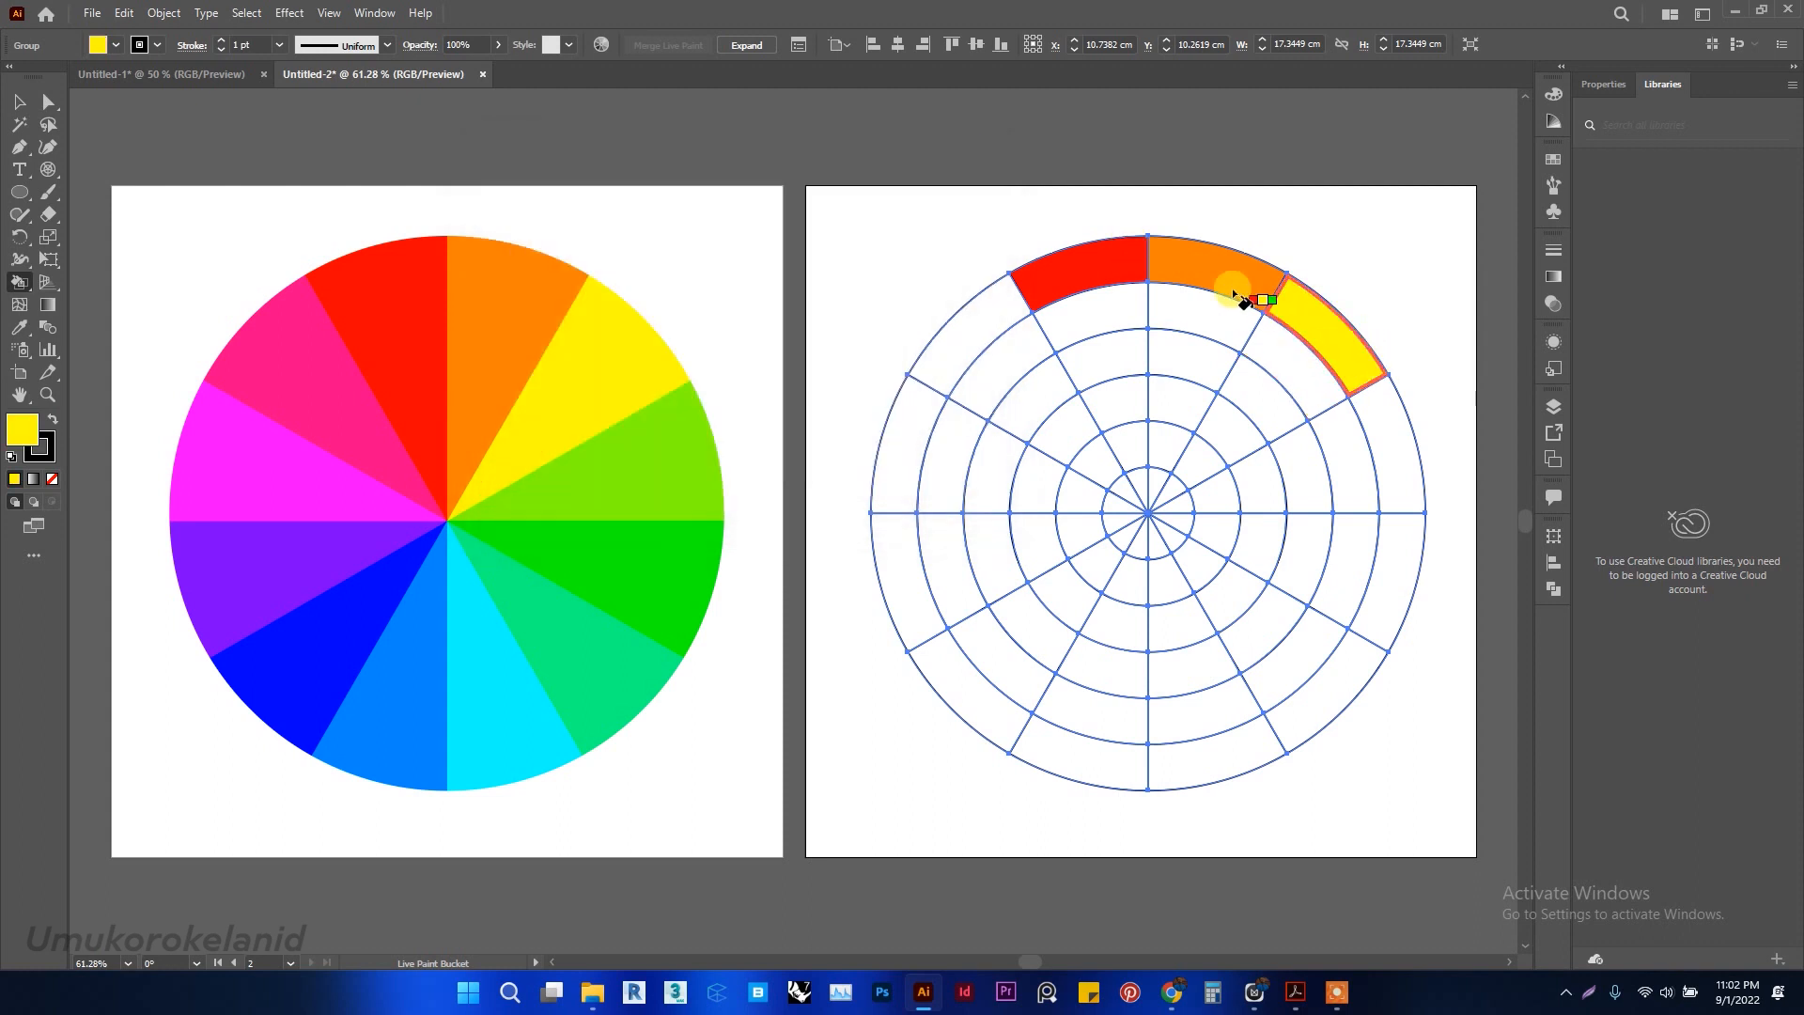
Set the fill to hue 30° and saturation 80%, and paint the second-ring cell directly inside the red one
double_click(21, 429)
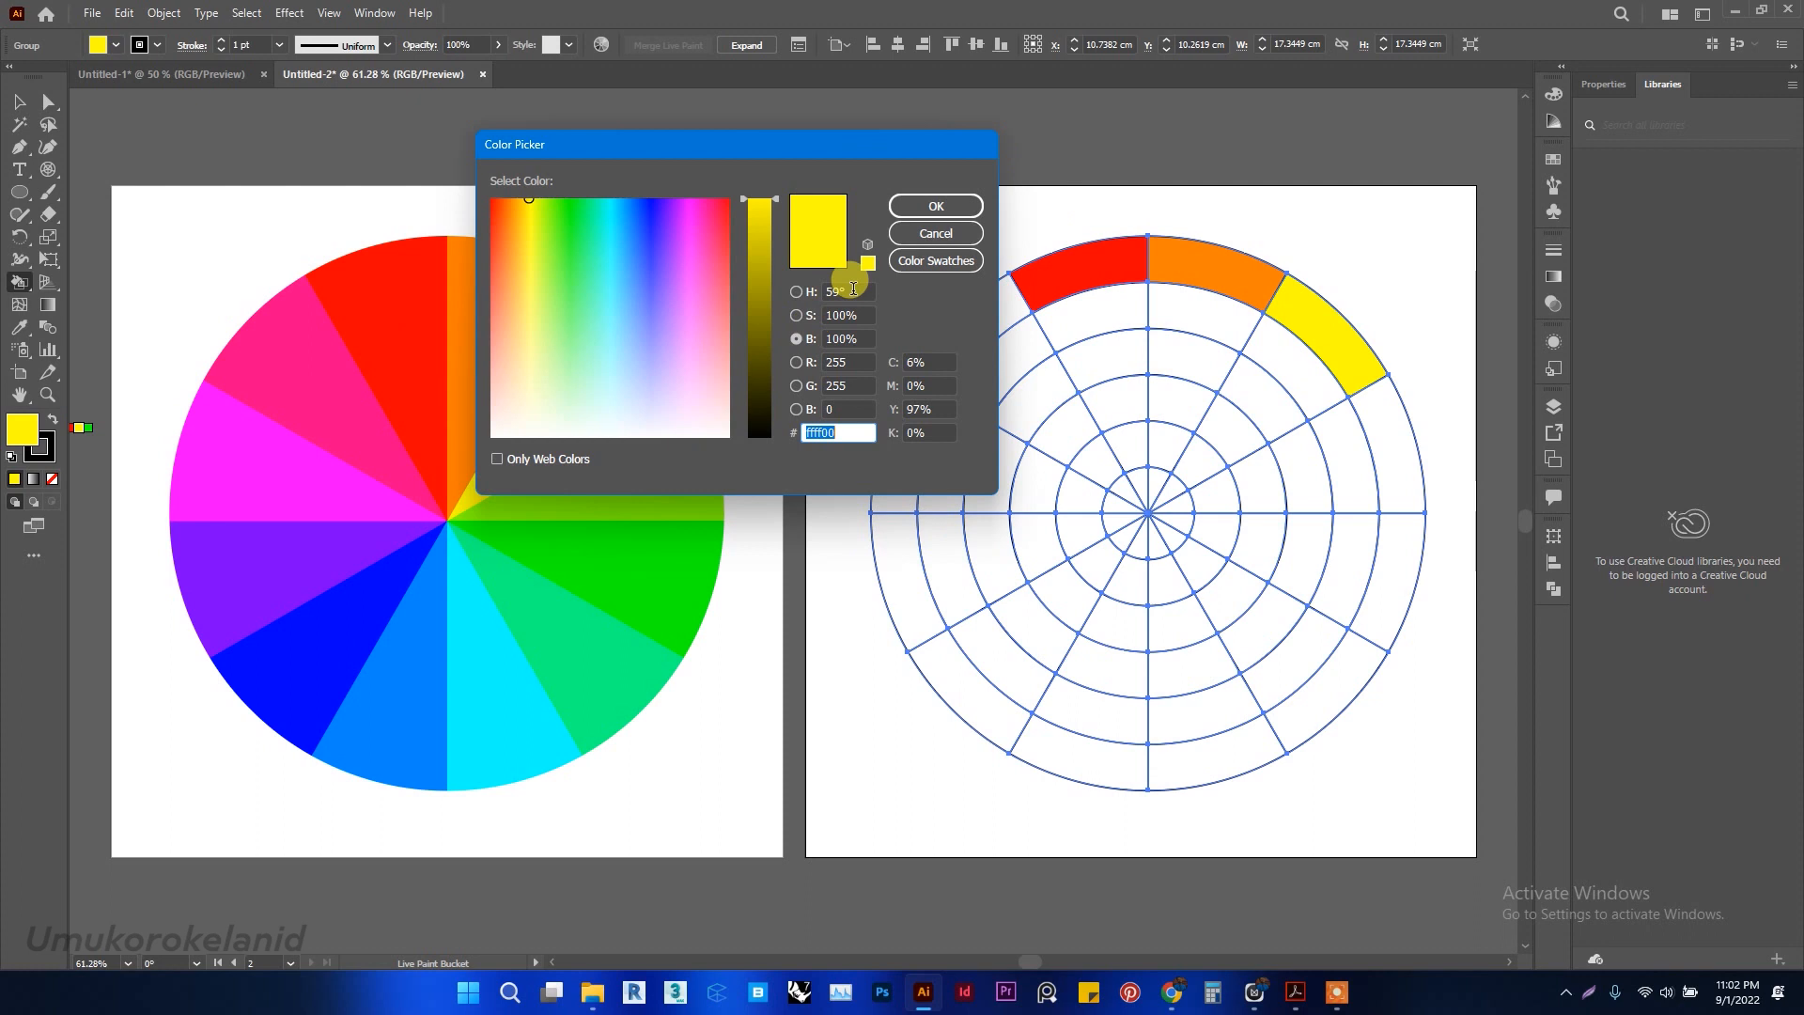
left_click(846, 291)
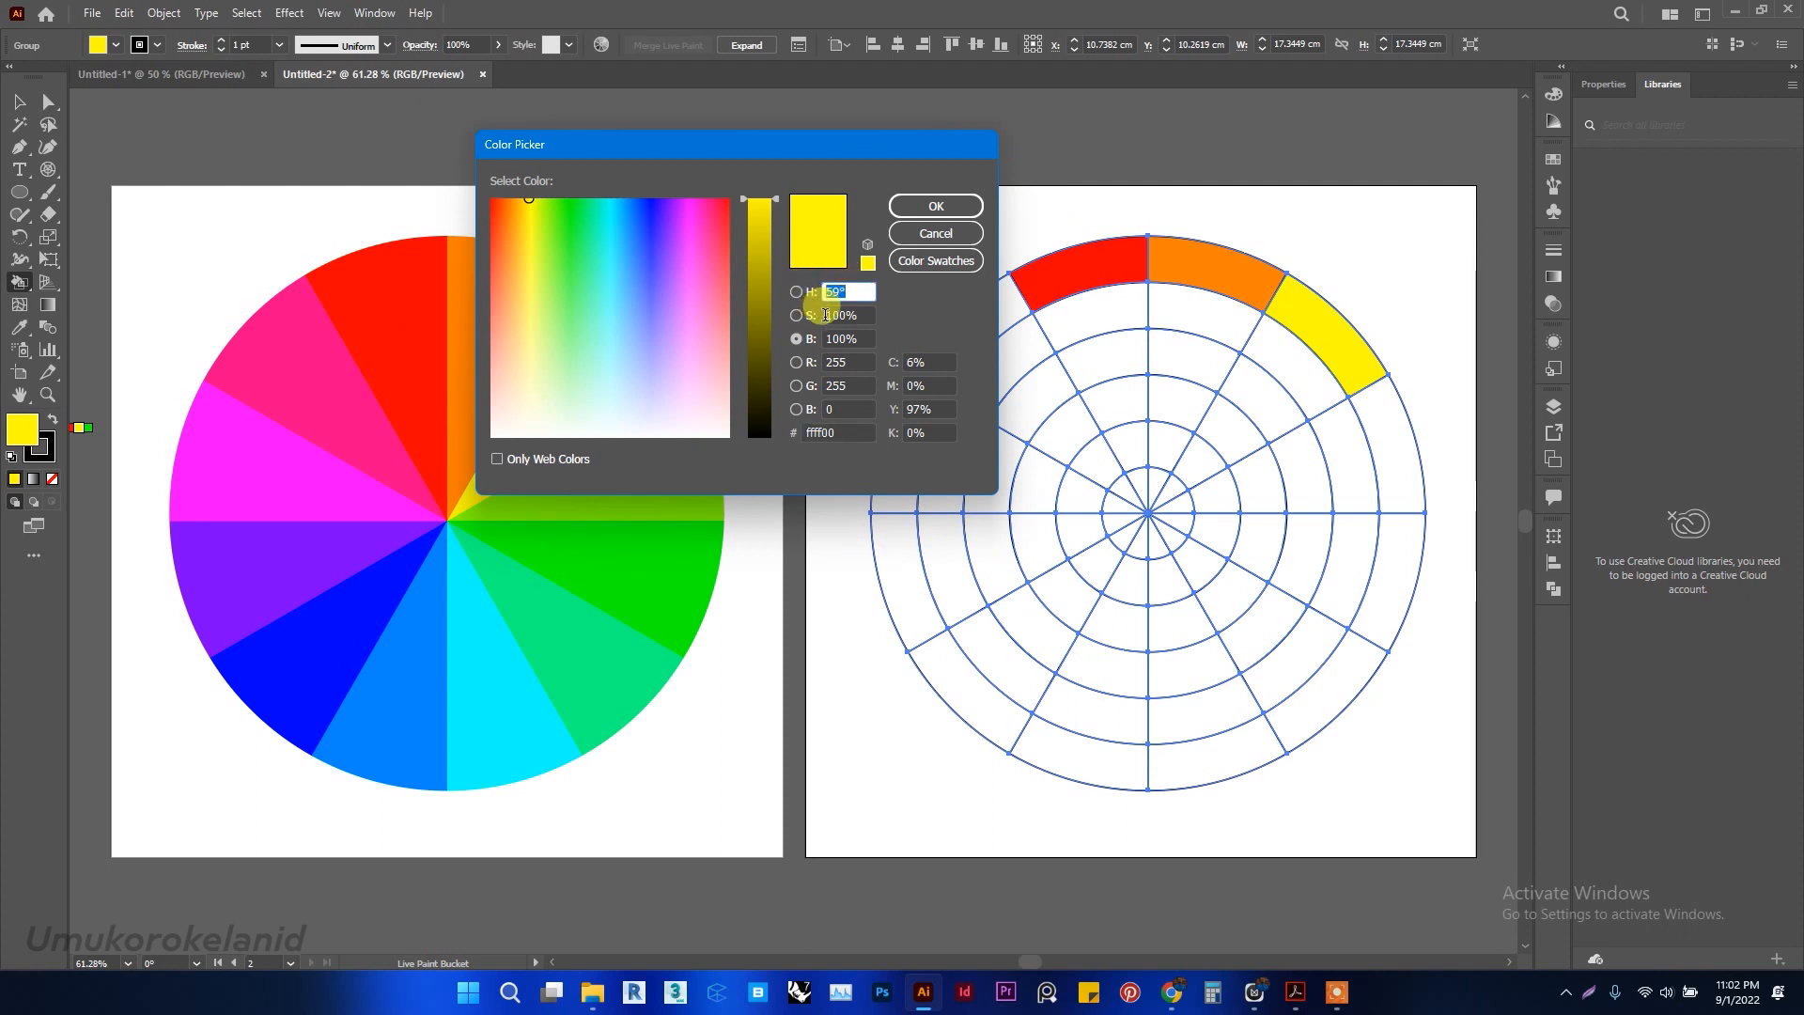
type("30")
key("Tab")
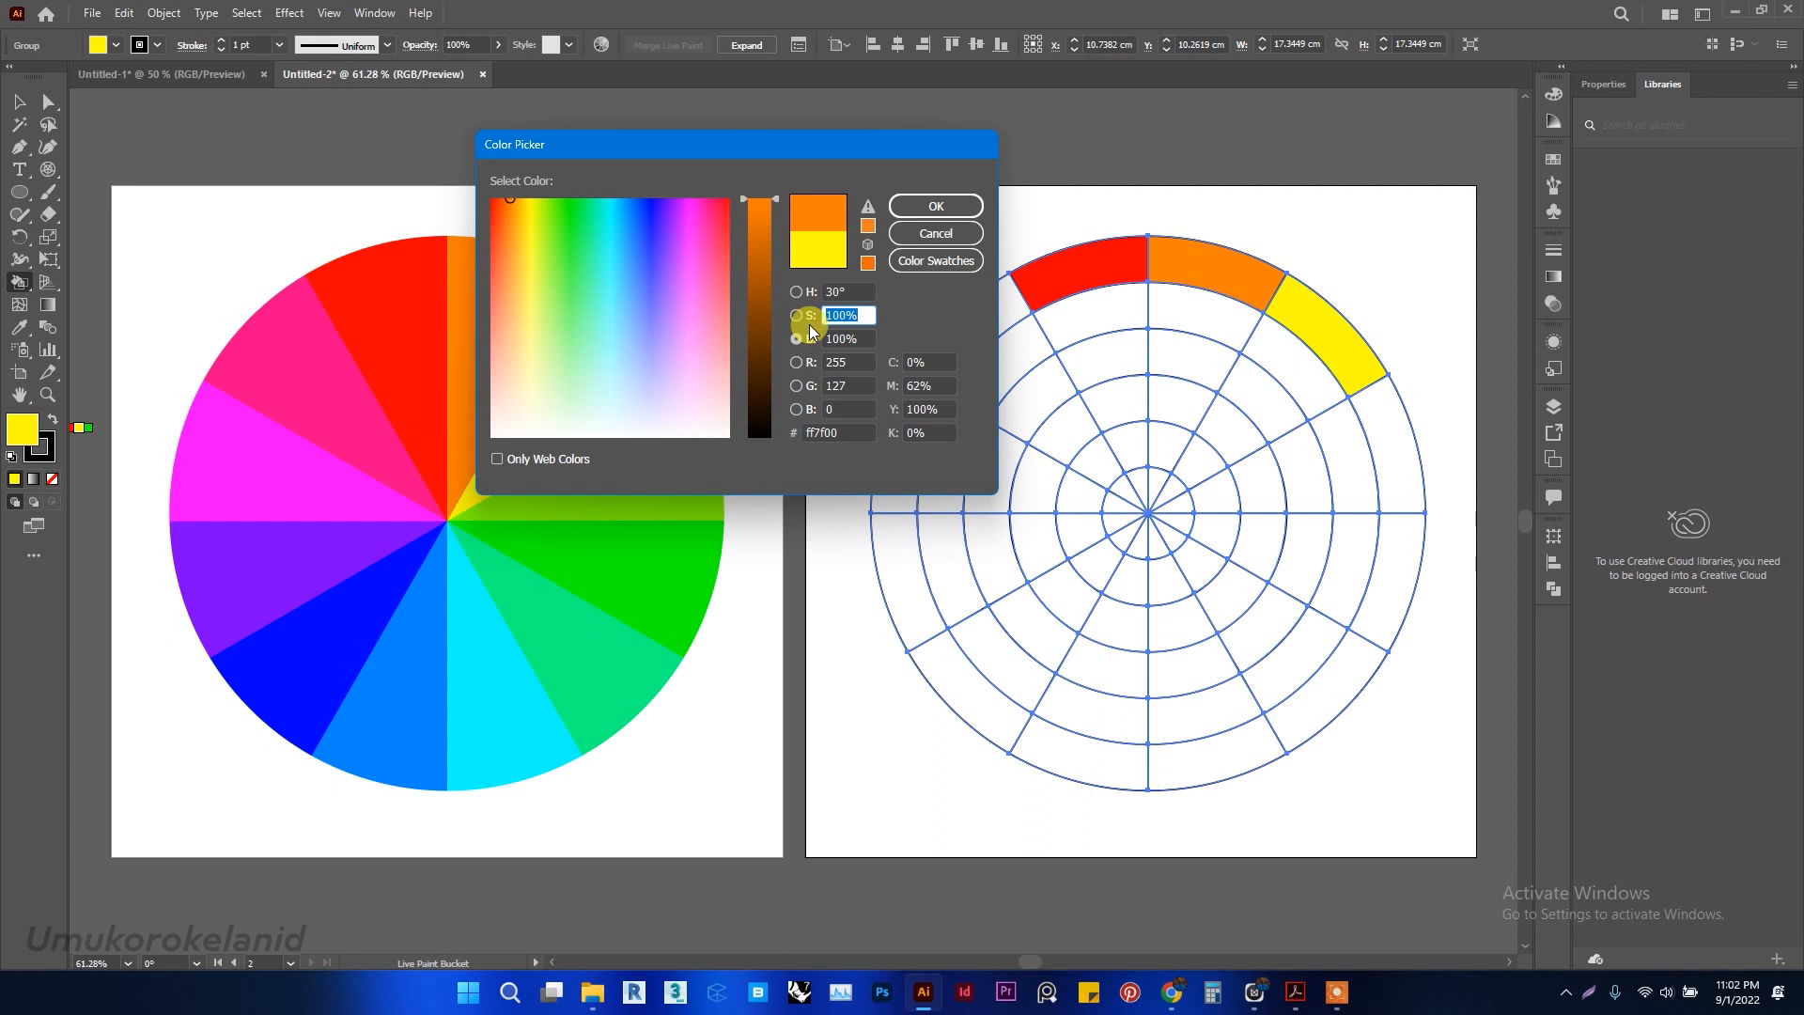
type("80")
left_click(933, 206)
left_click(1097, 318)
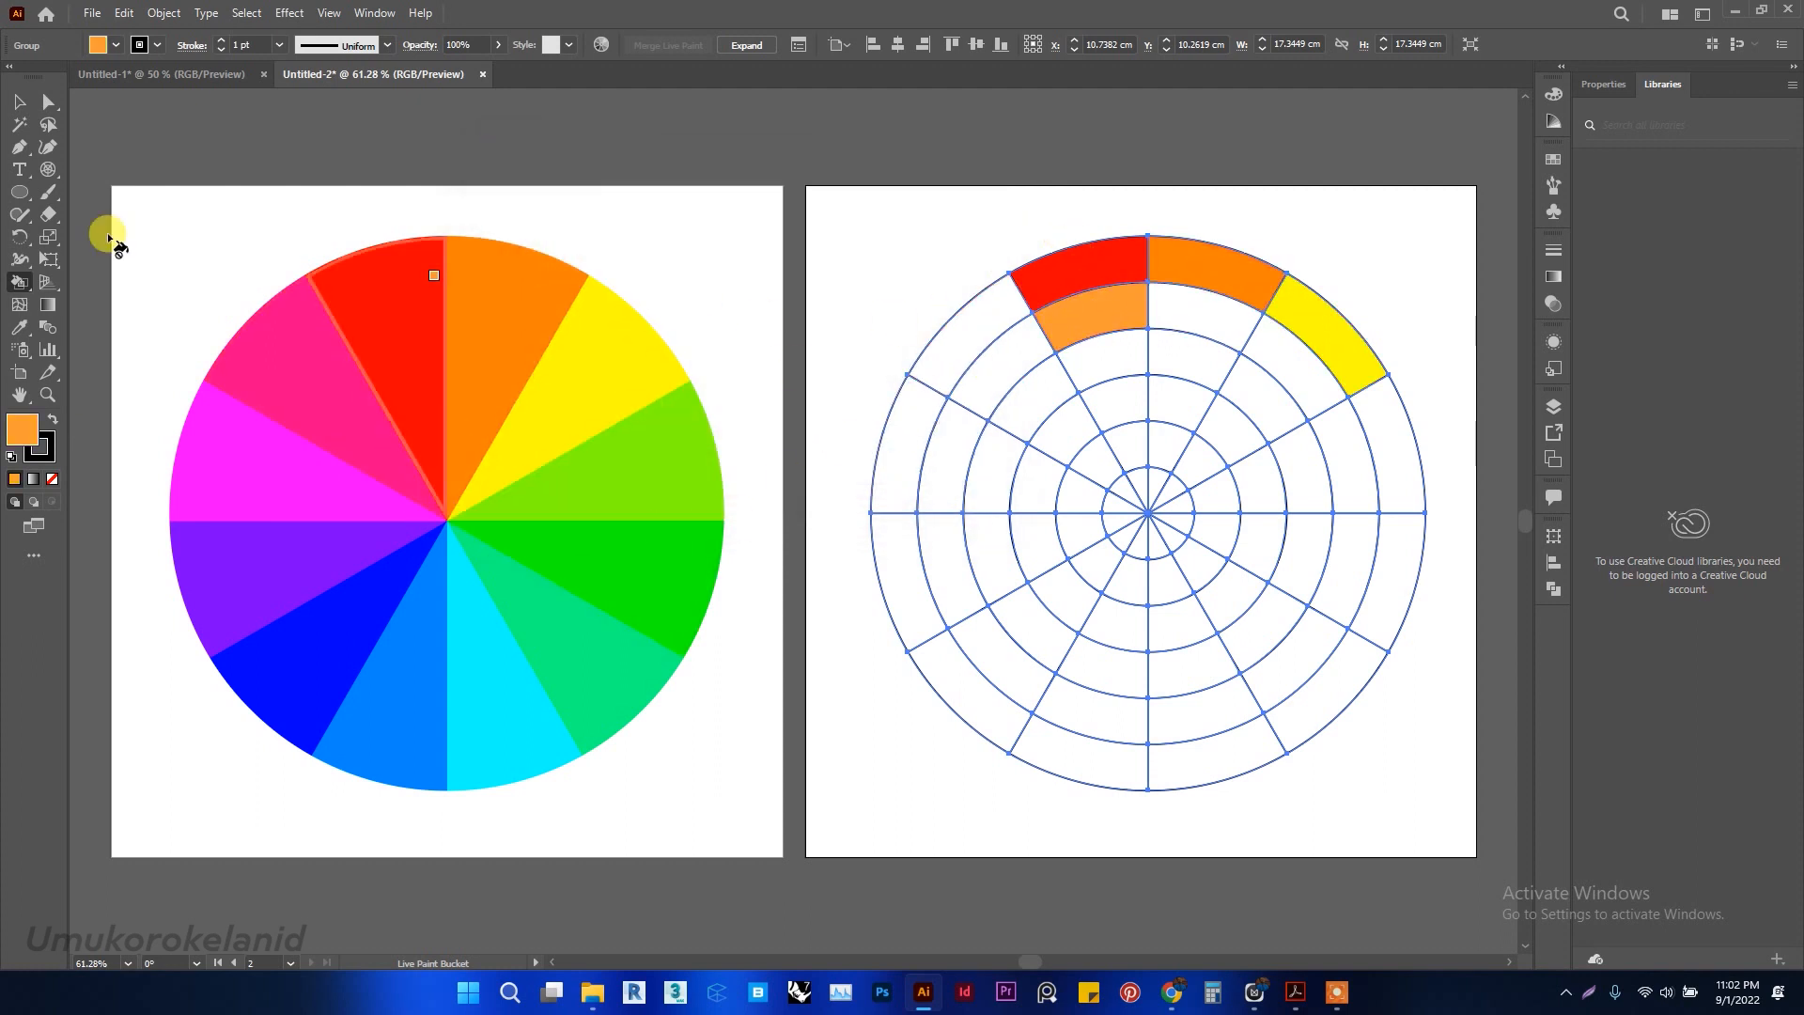
Set the fill hue to 0° at 80% saturation and repaint the second-ring cell inside the red one
double_click(21, 438)
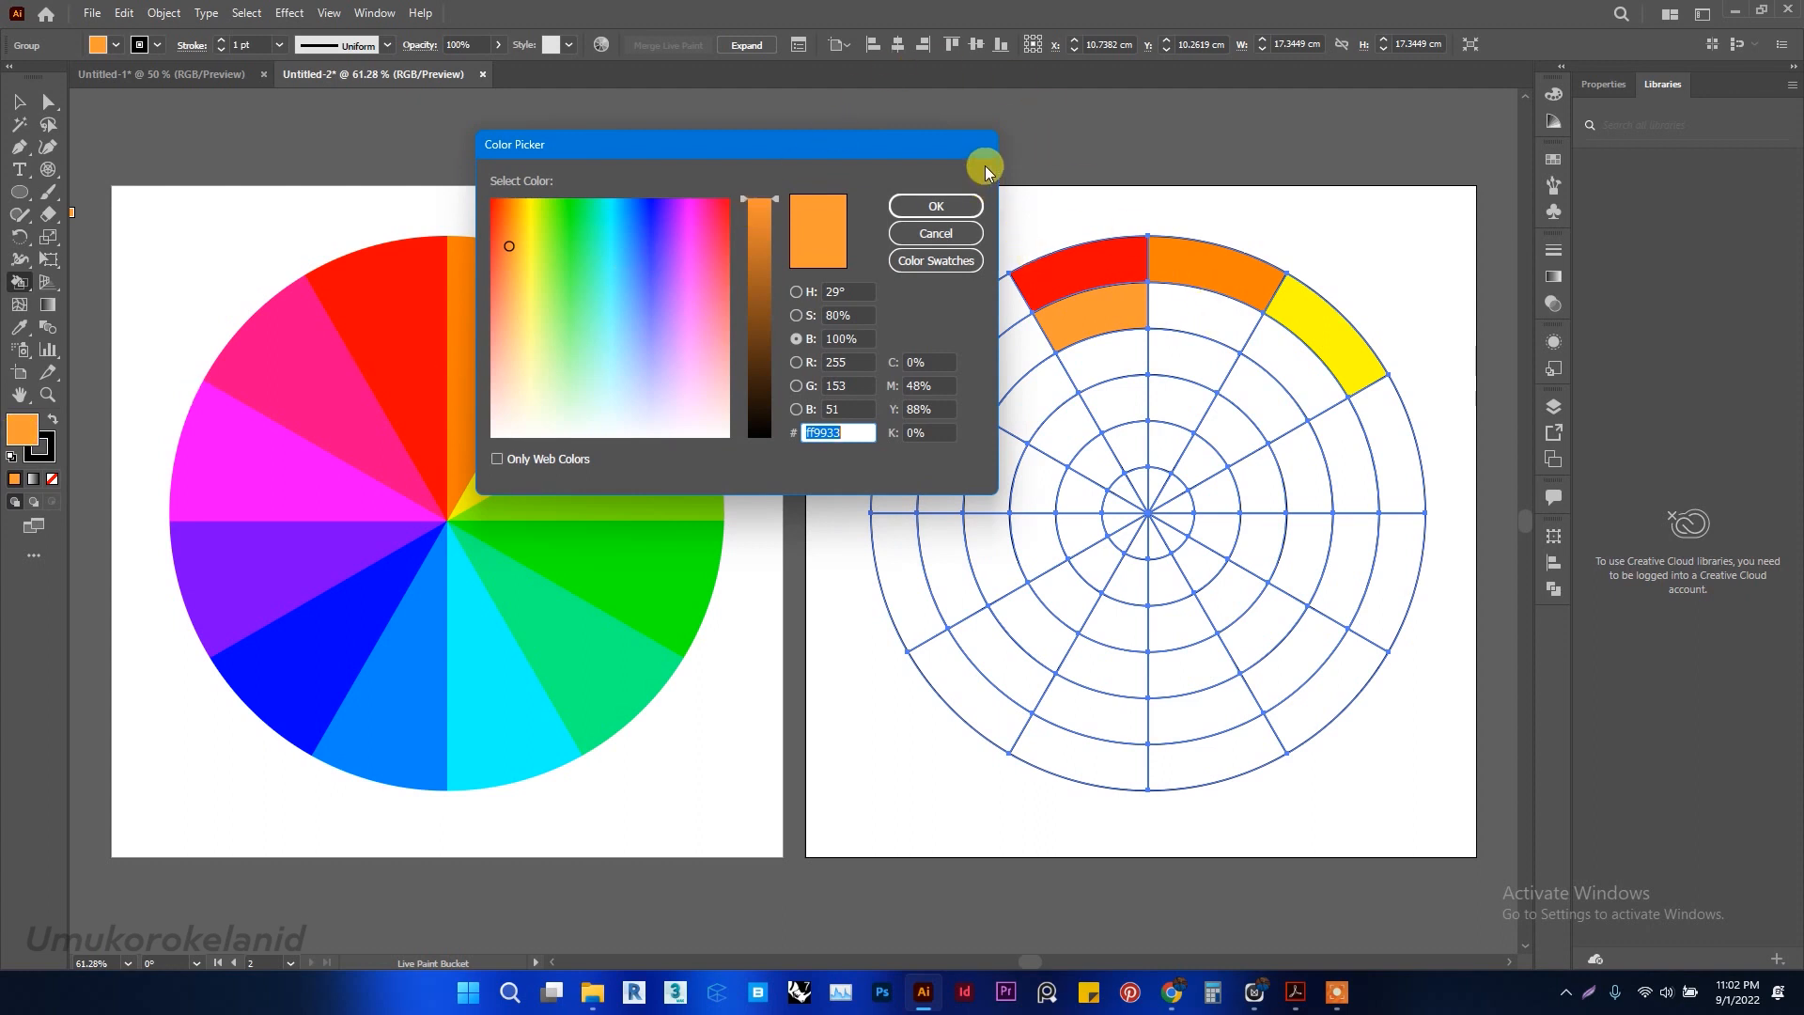
left_click(818, 293)
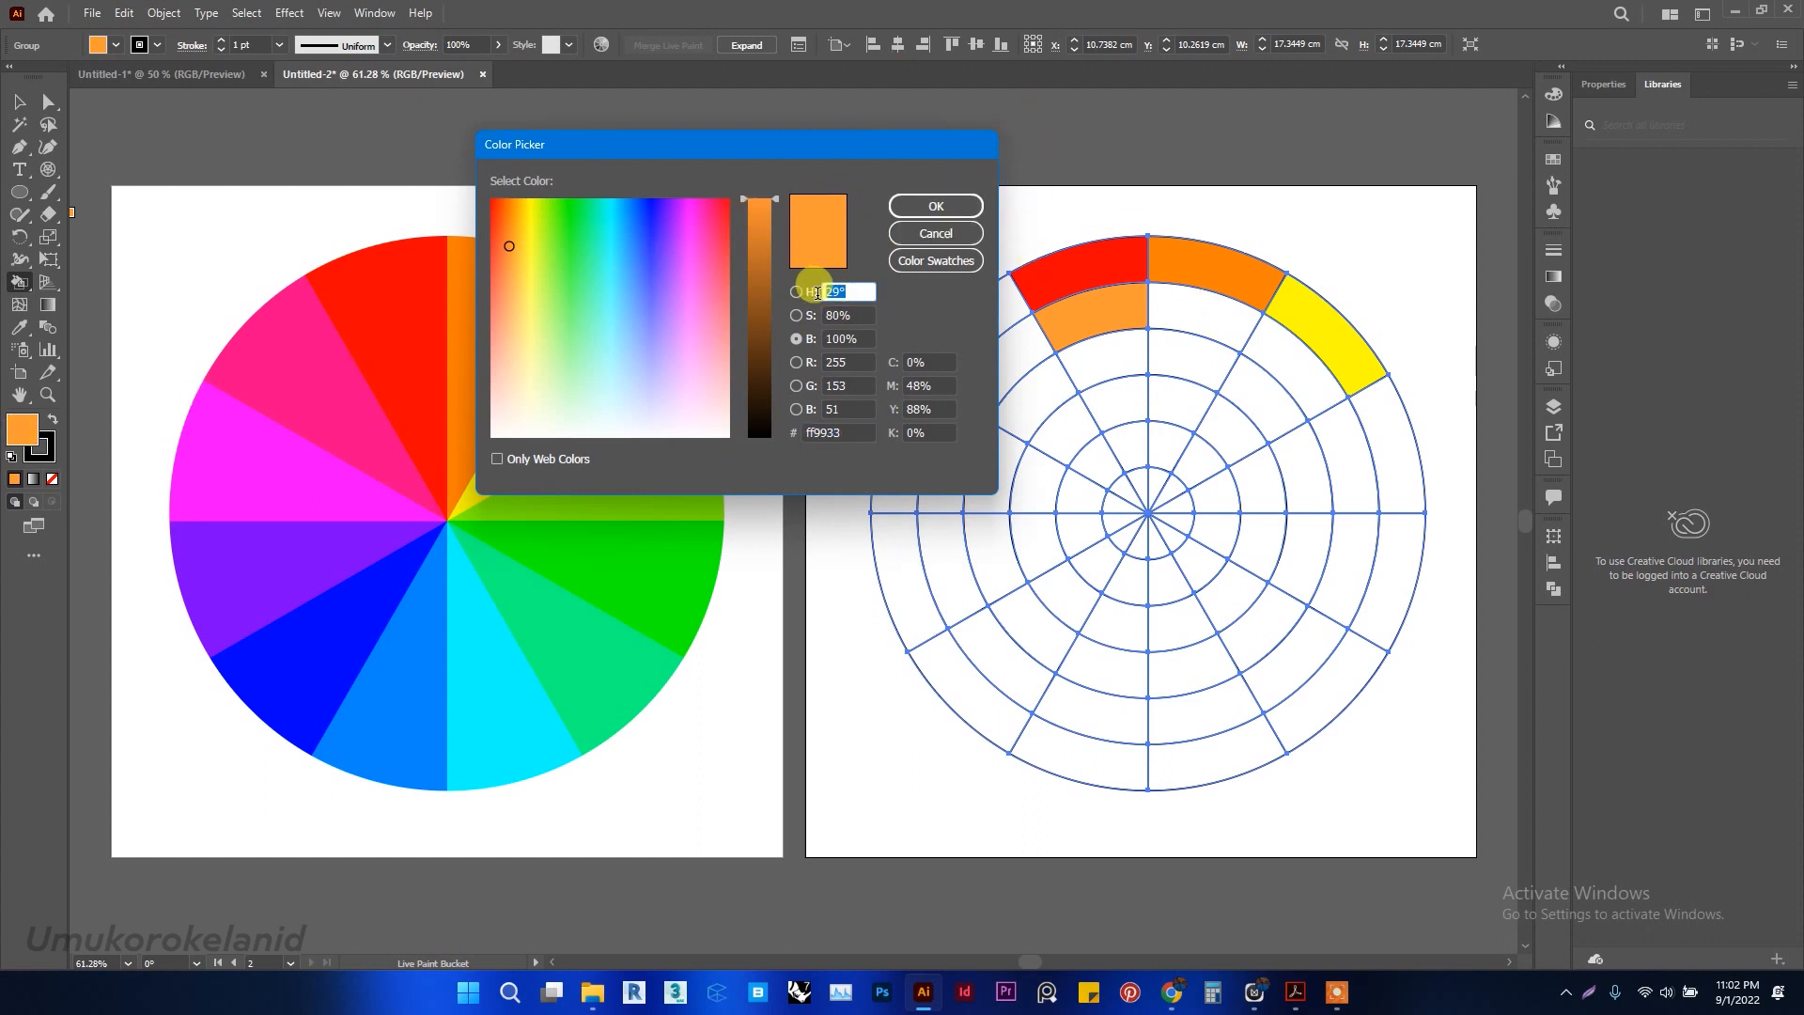
type("0")
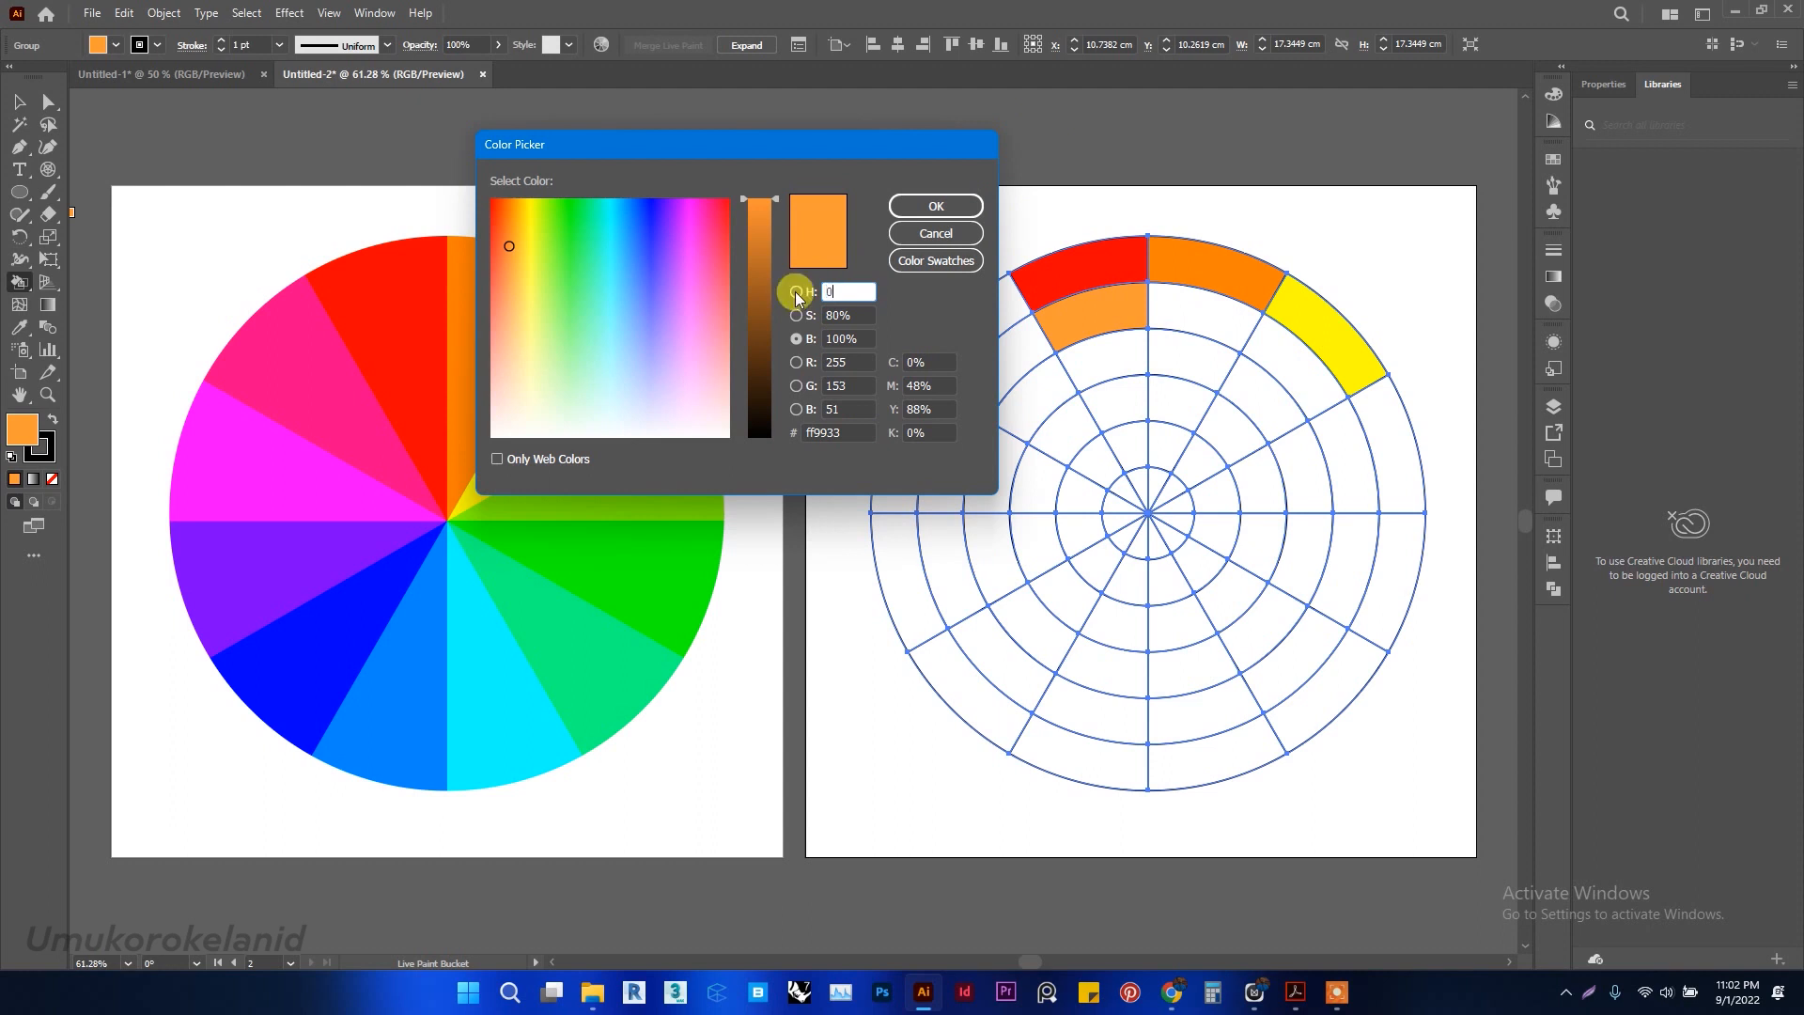
left_click(852, 314)
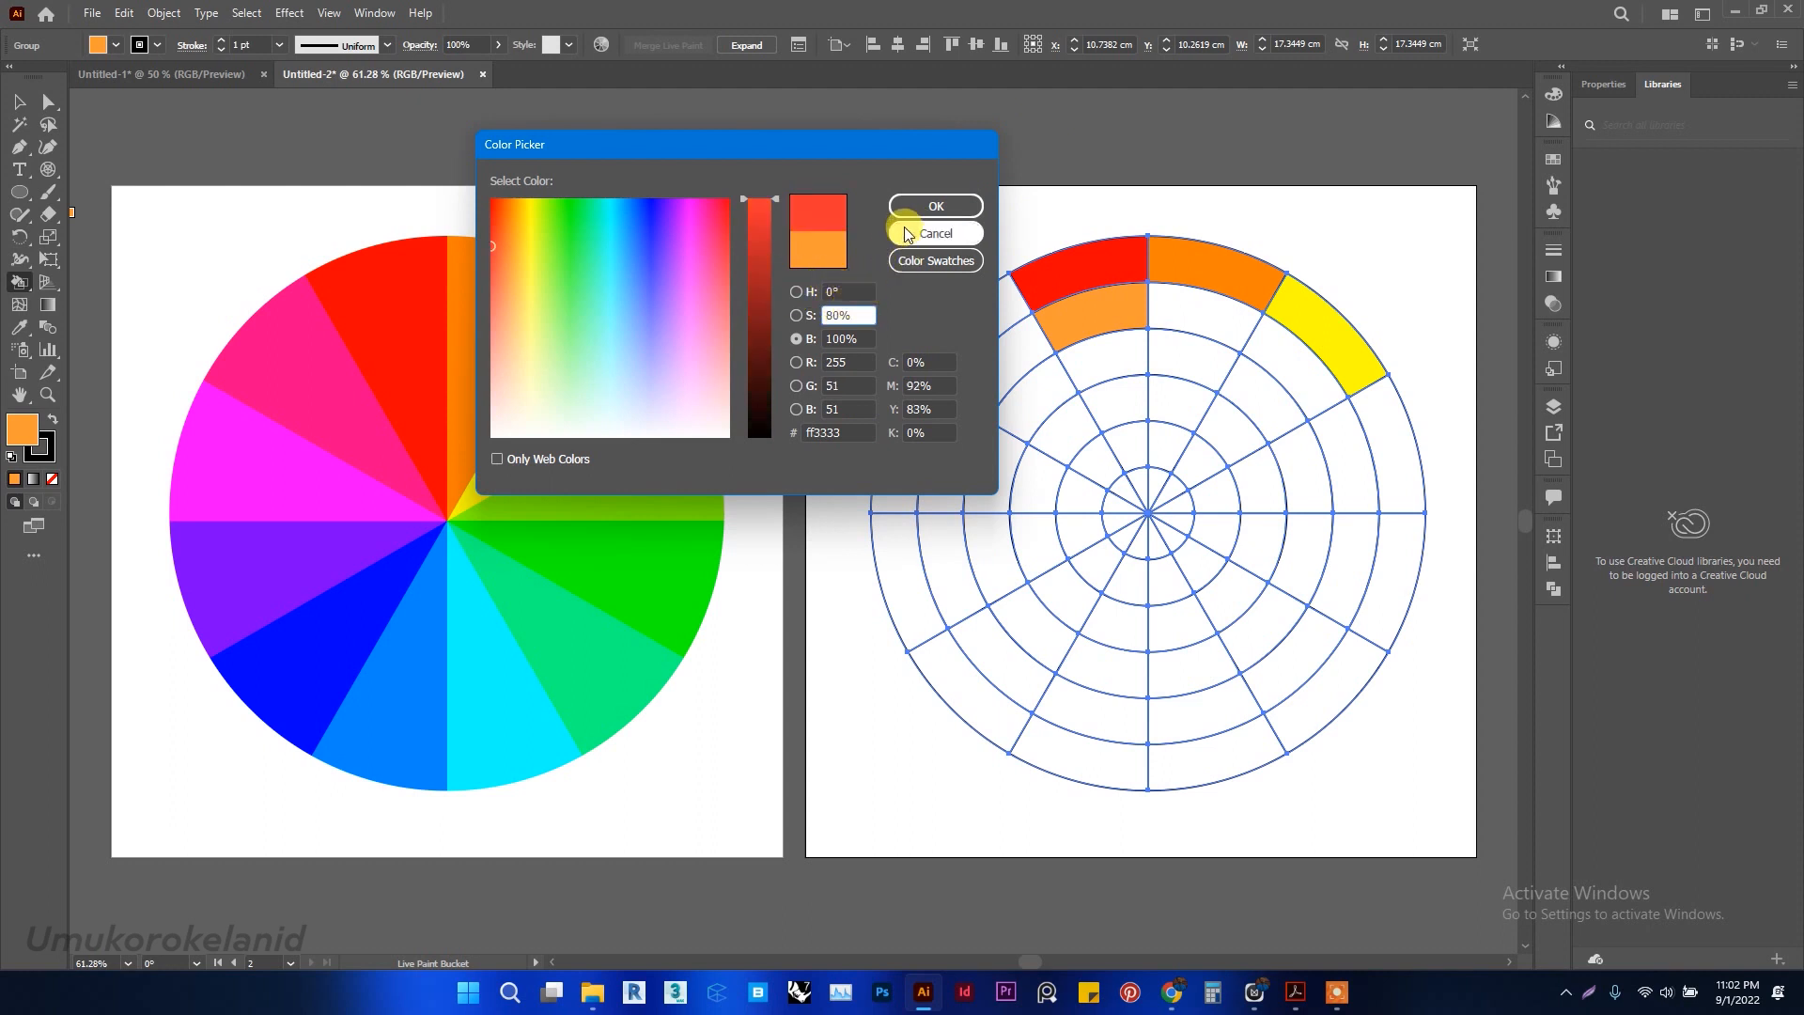
left_click(933, 204)
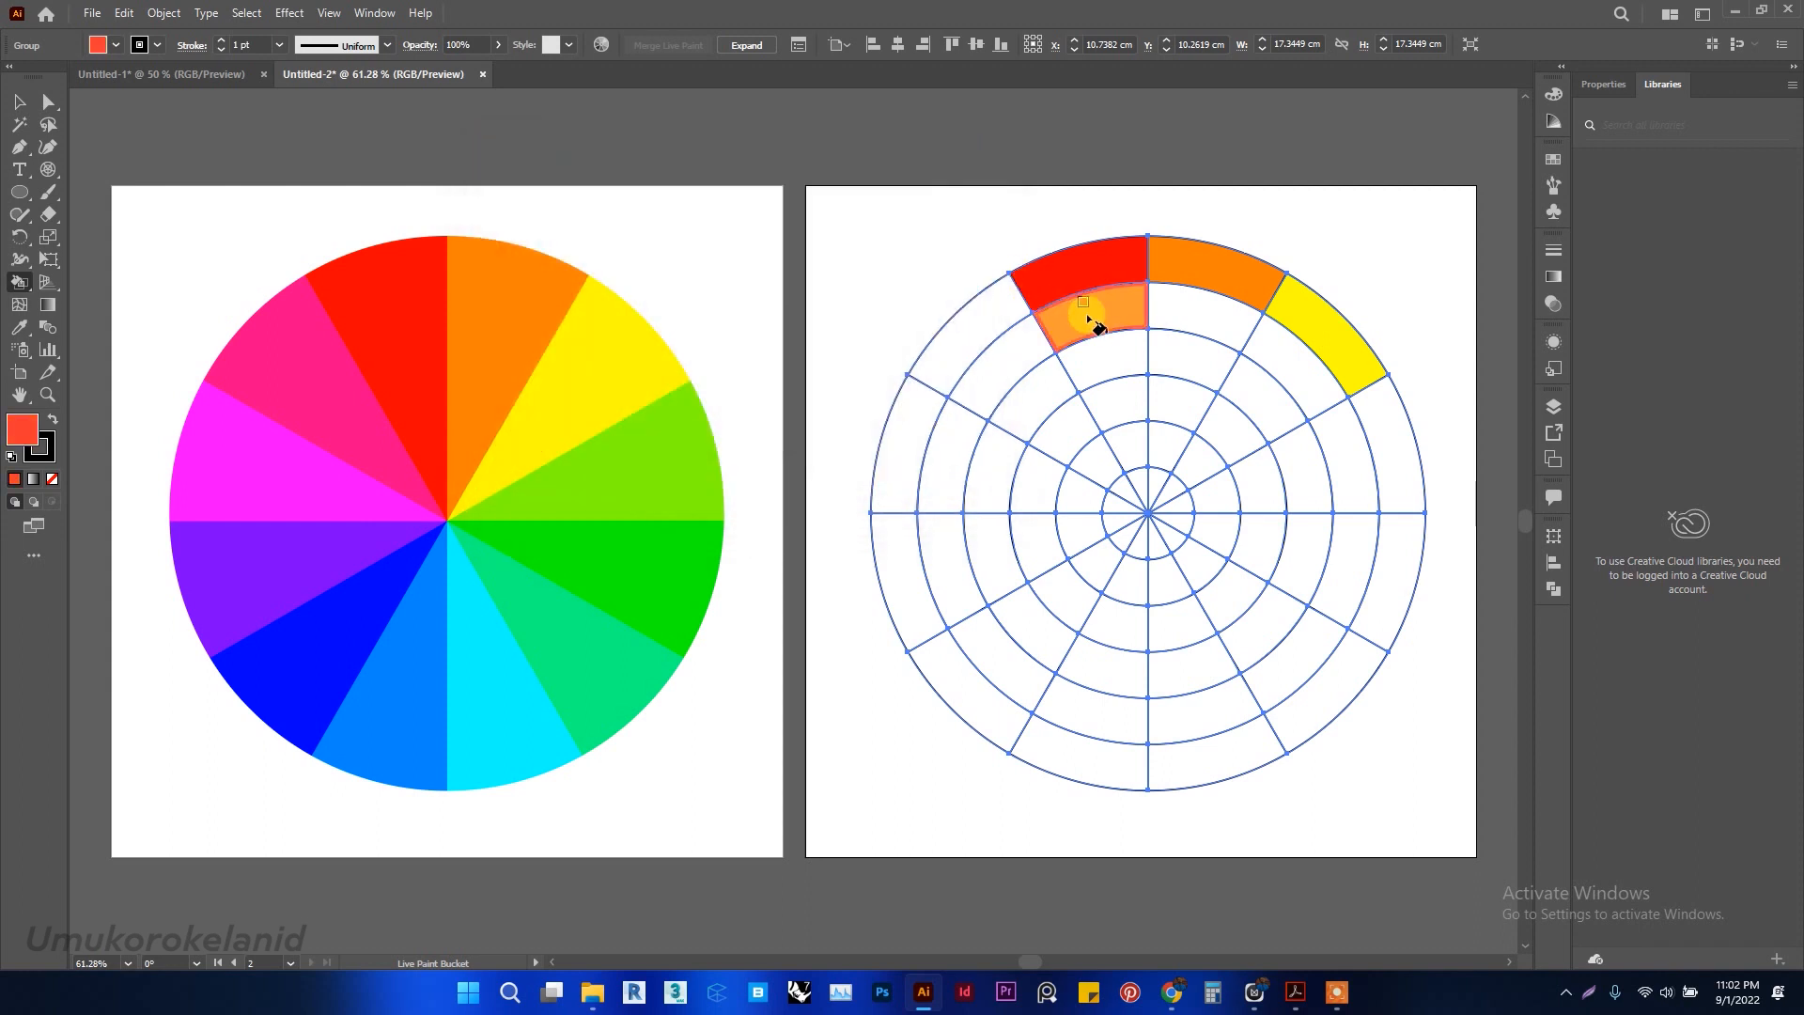
left_click(1090, 317)
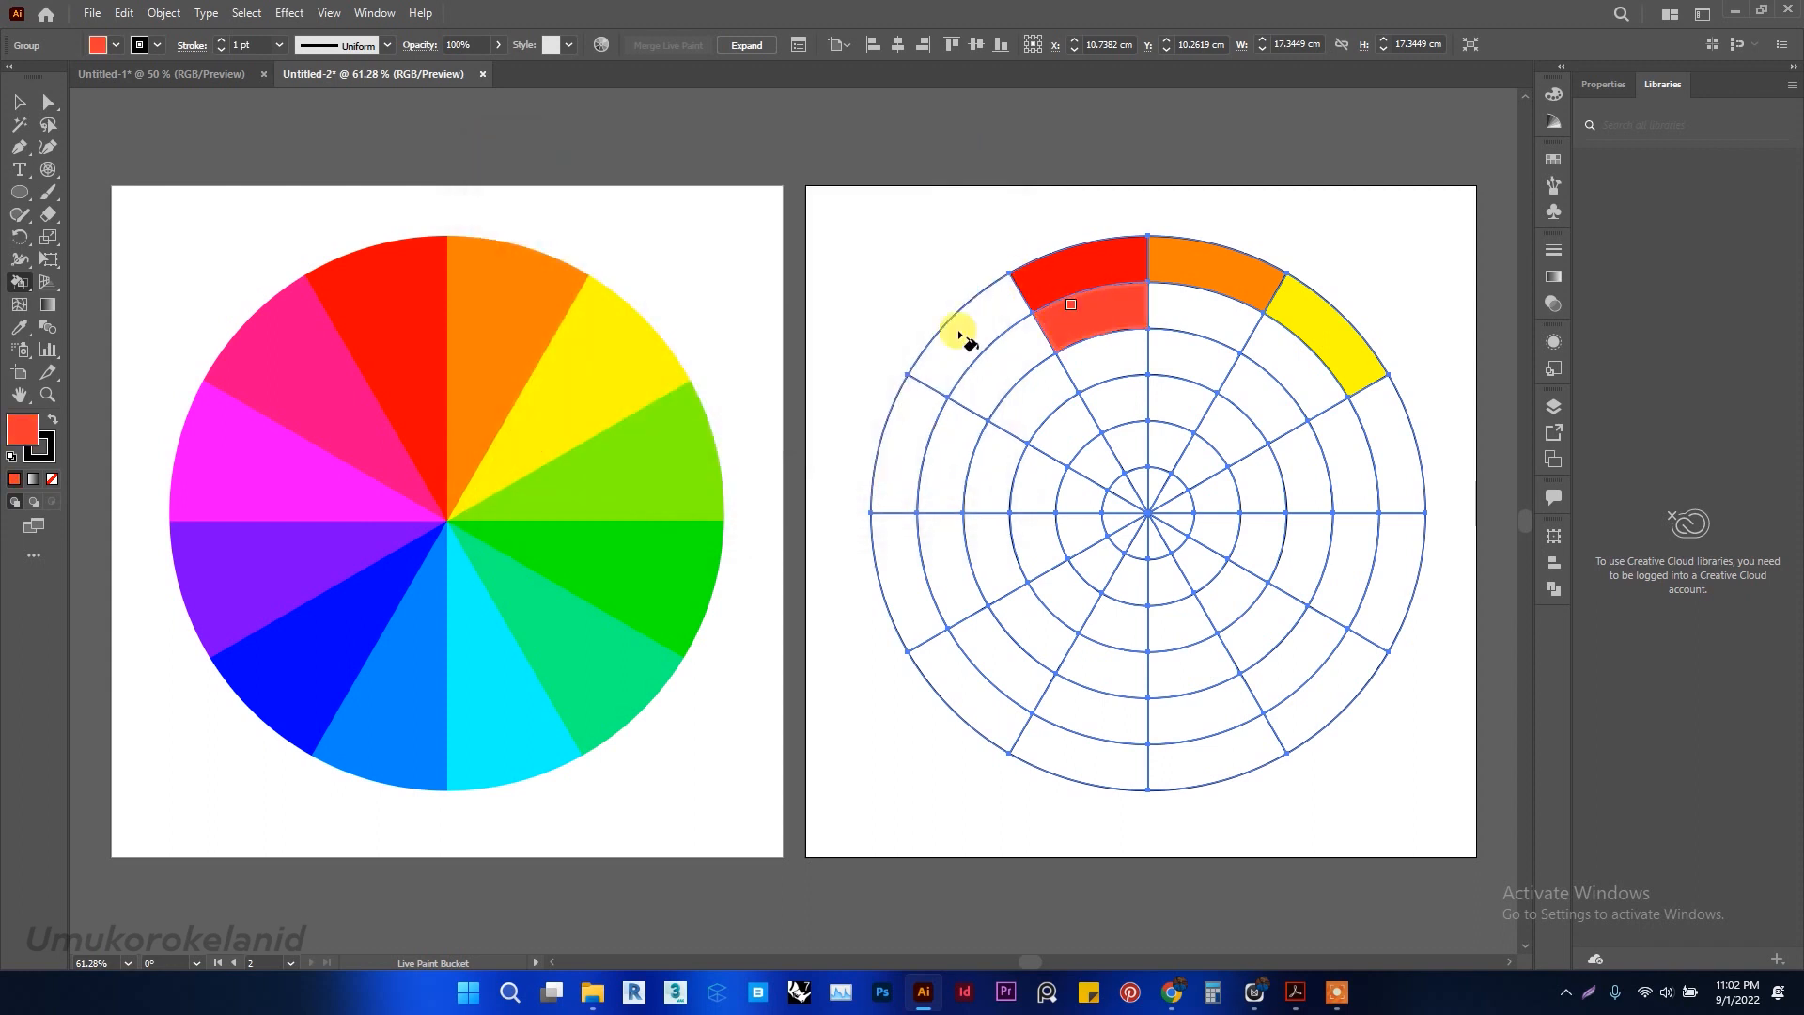
Lower the red fill's saturation to 60% and paint the third-ring cell of the red sector
double_click(22, 429)
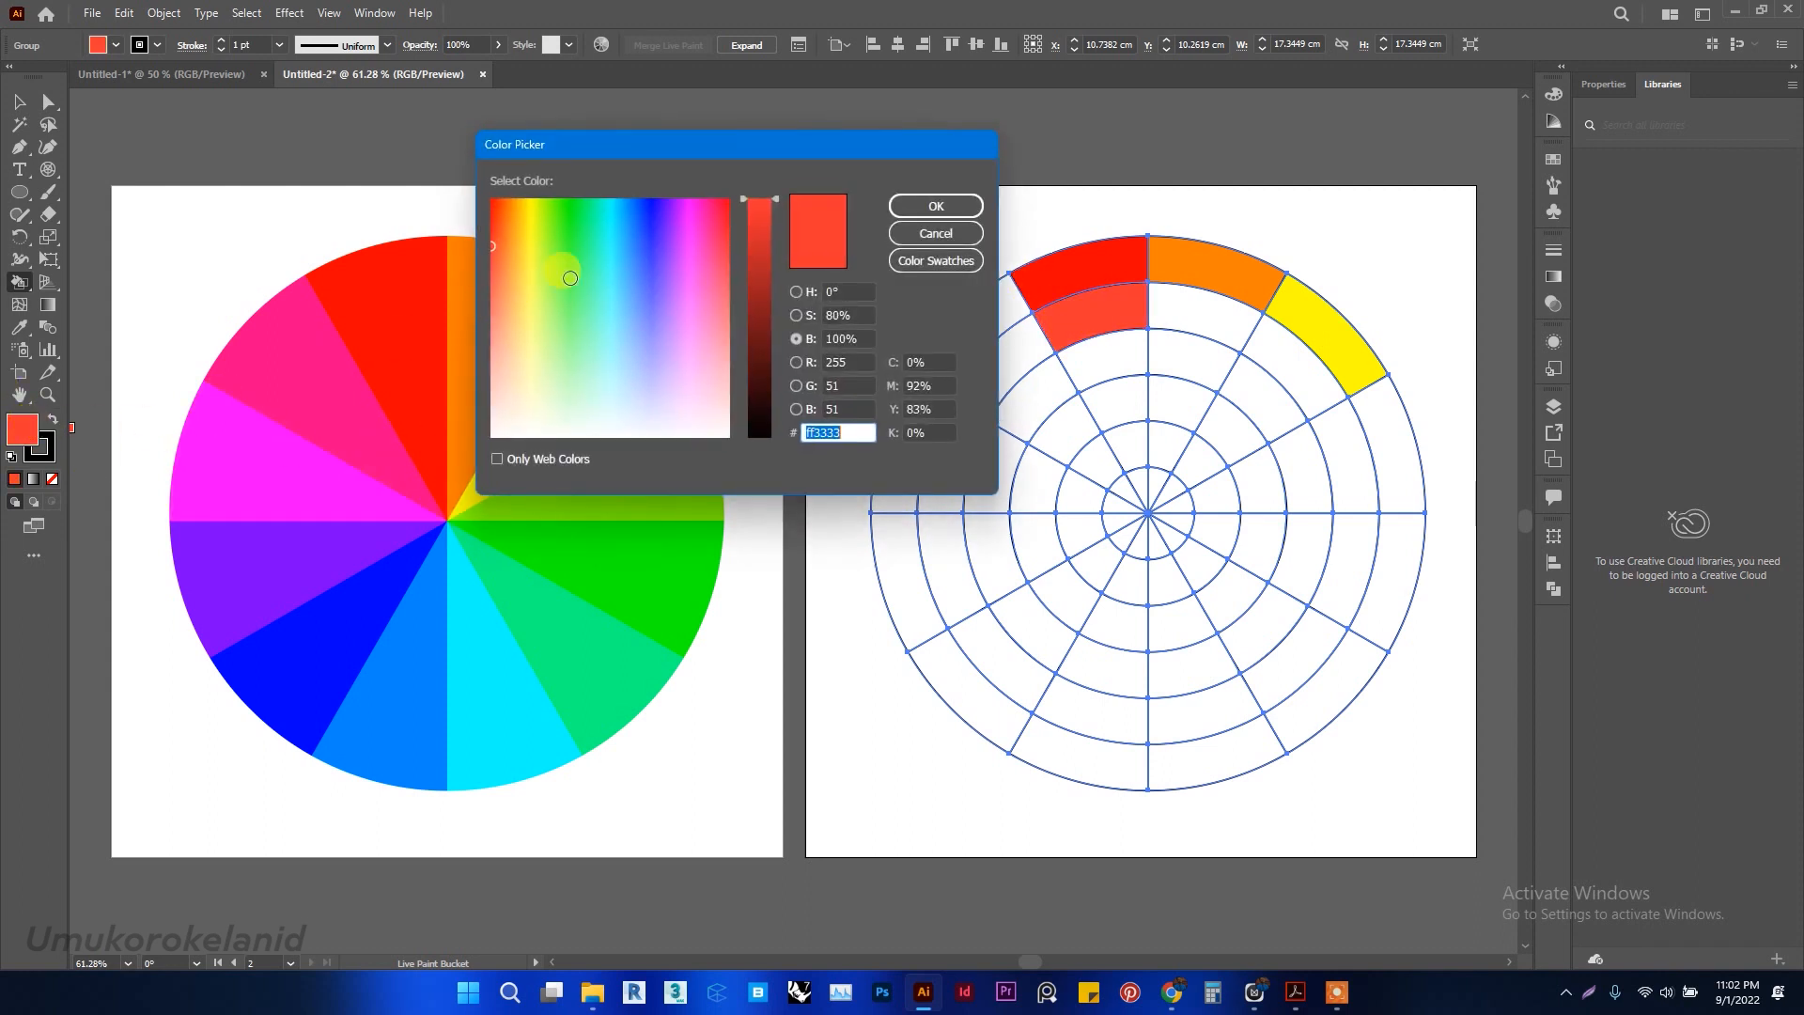
left_click(853, 314)
type("60")
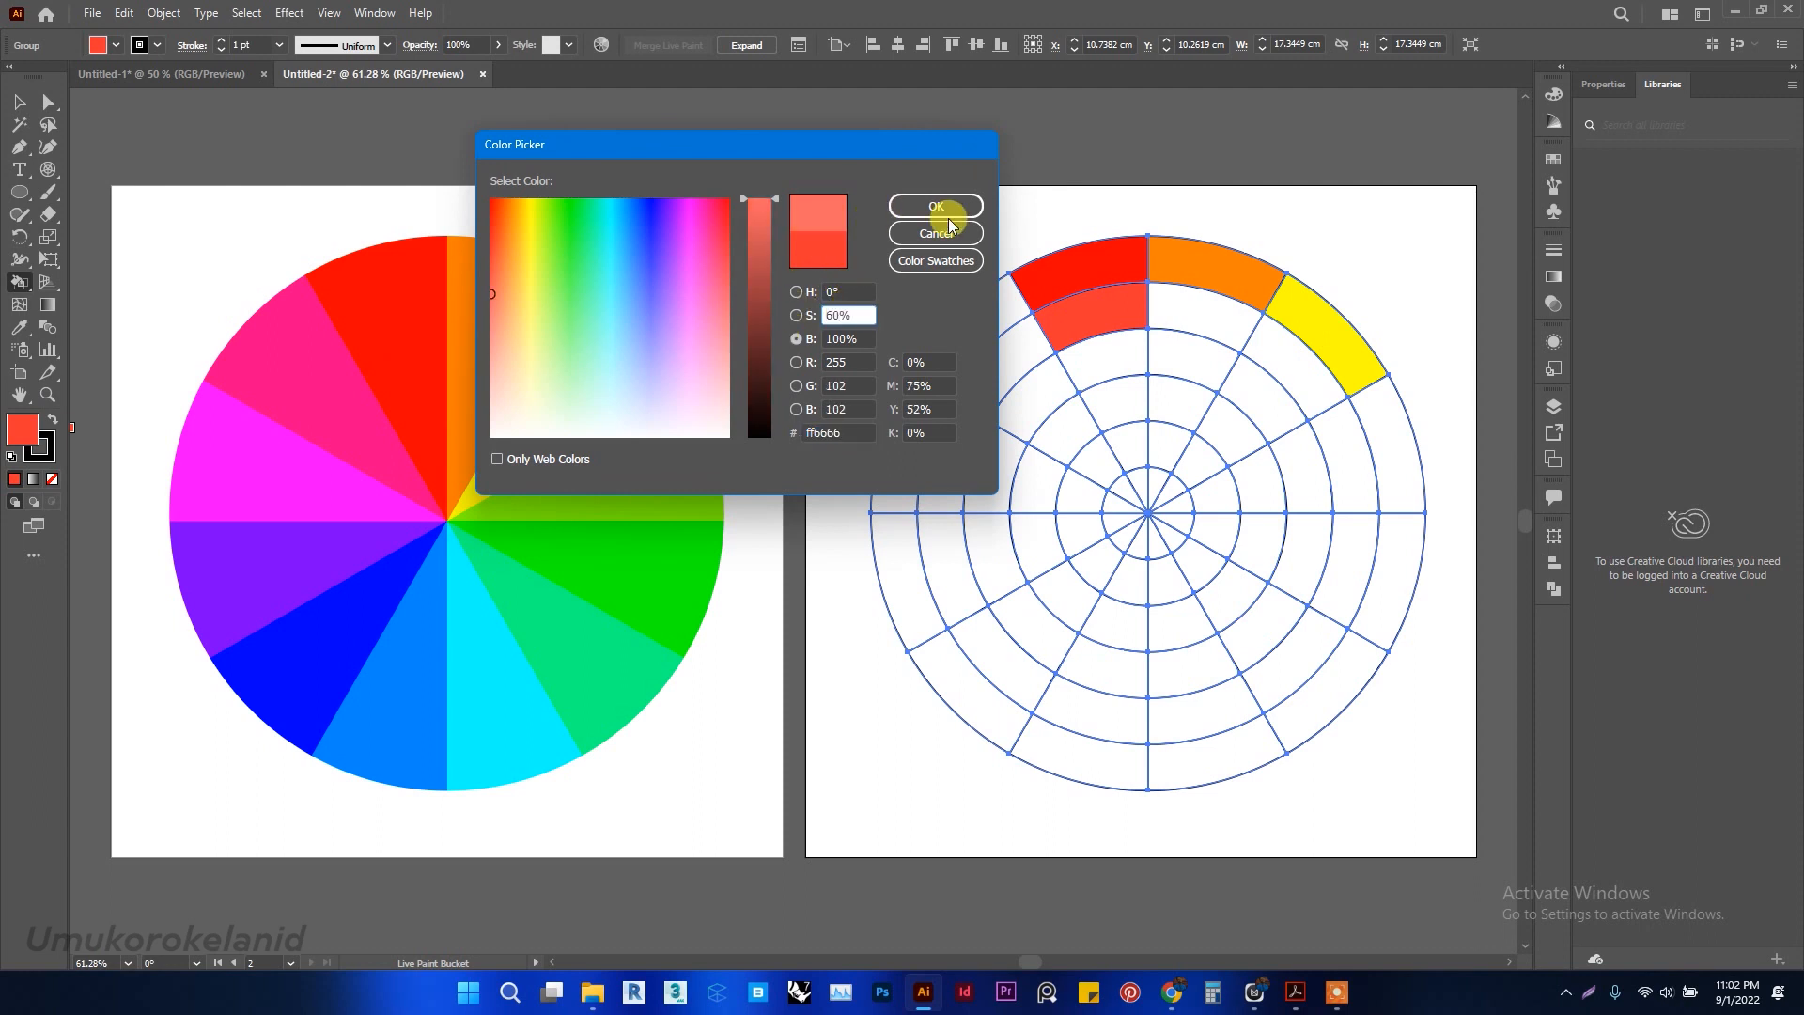
left_click(945, 211)
left_click(1118, 368)
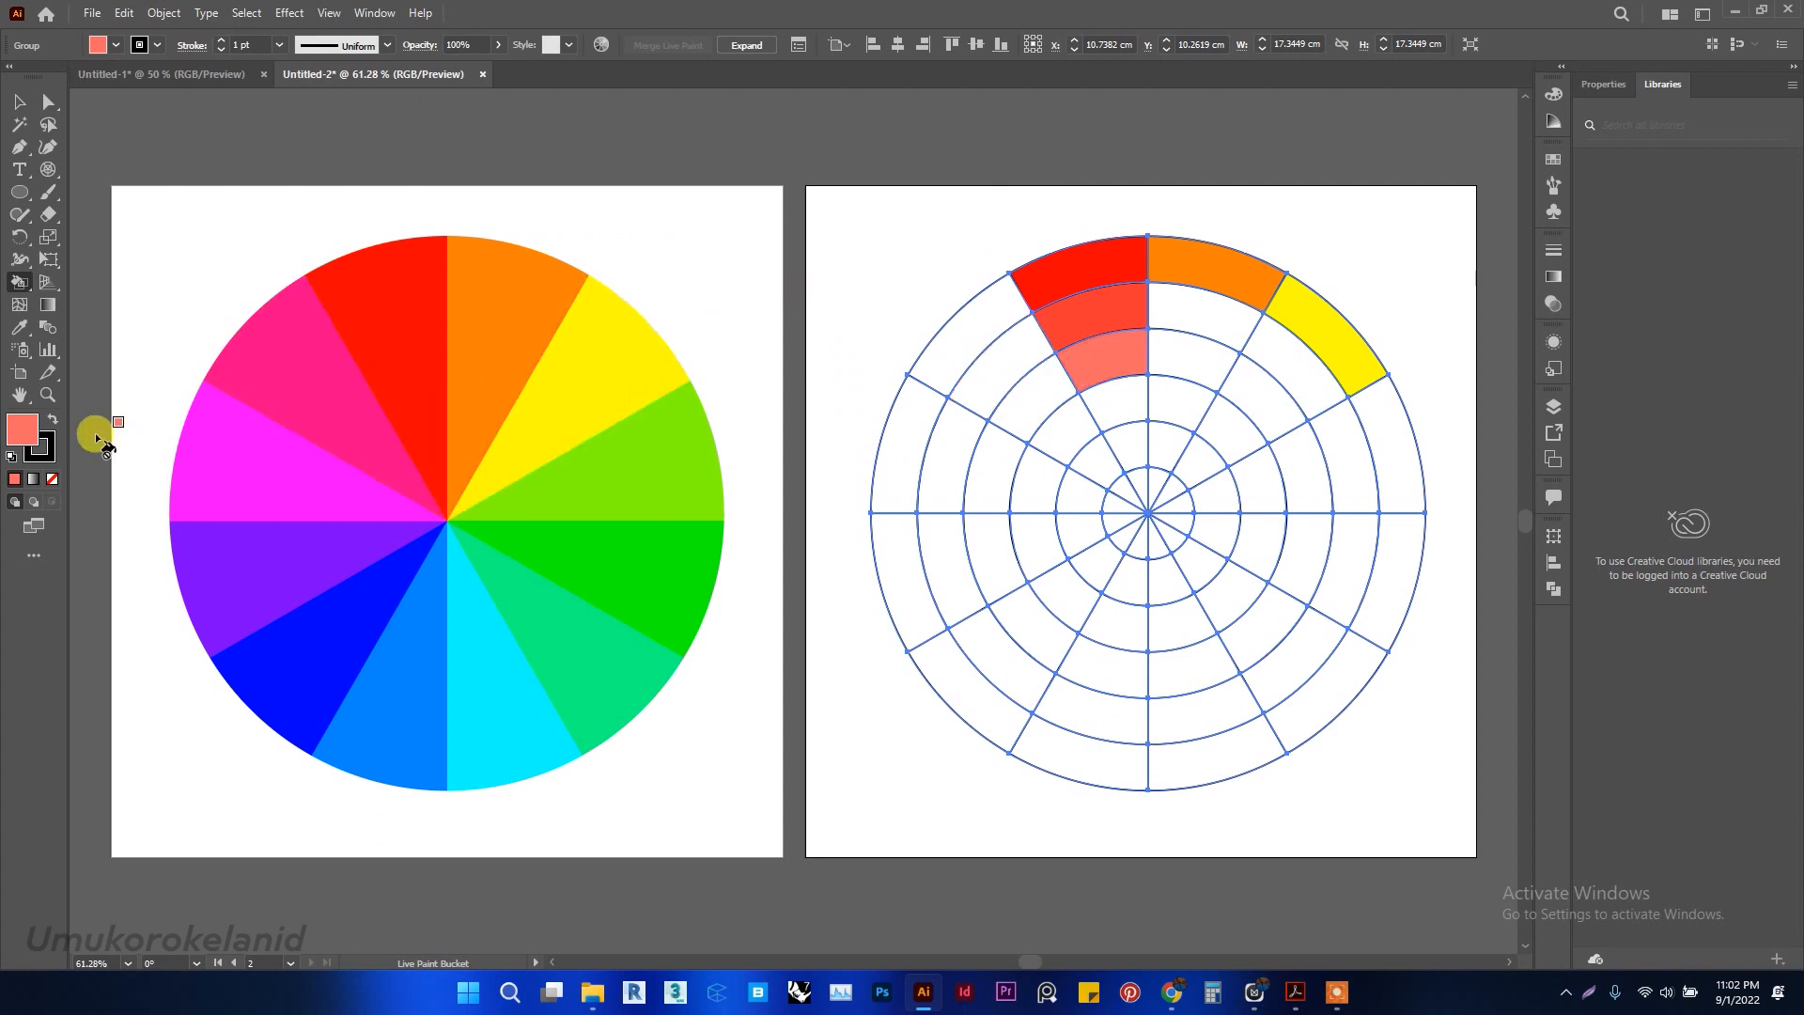
Lower the red fill's saturation to 40% and paint the fourth-ring cell of the red sector
double_click(21, 429)
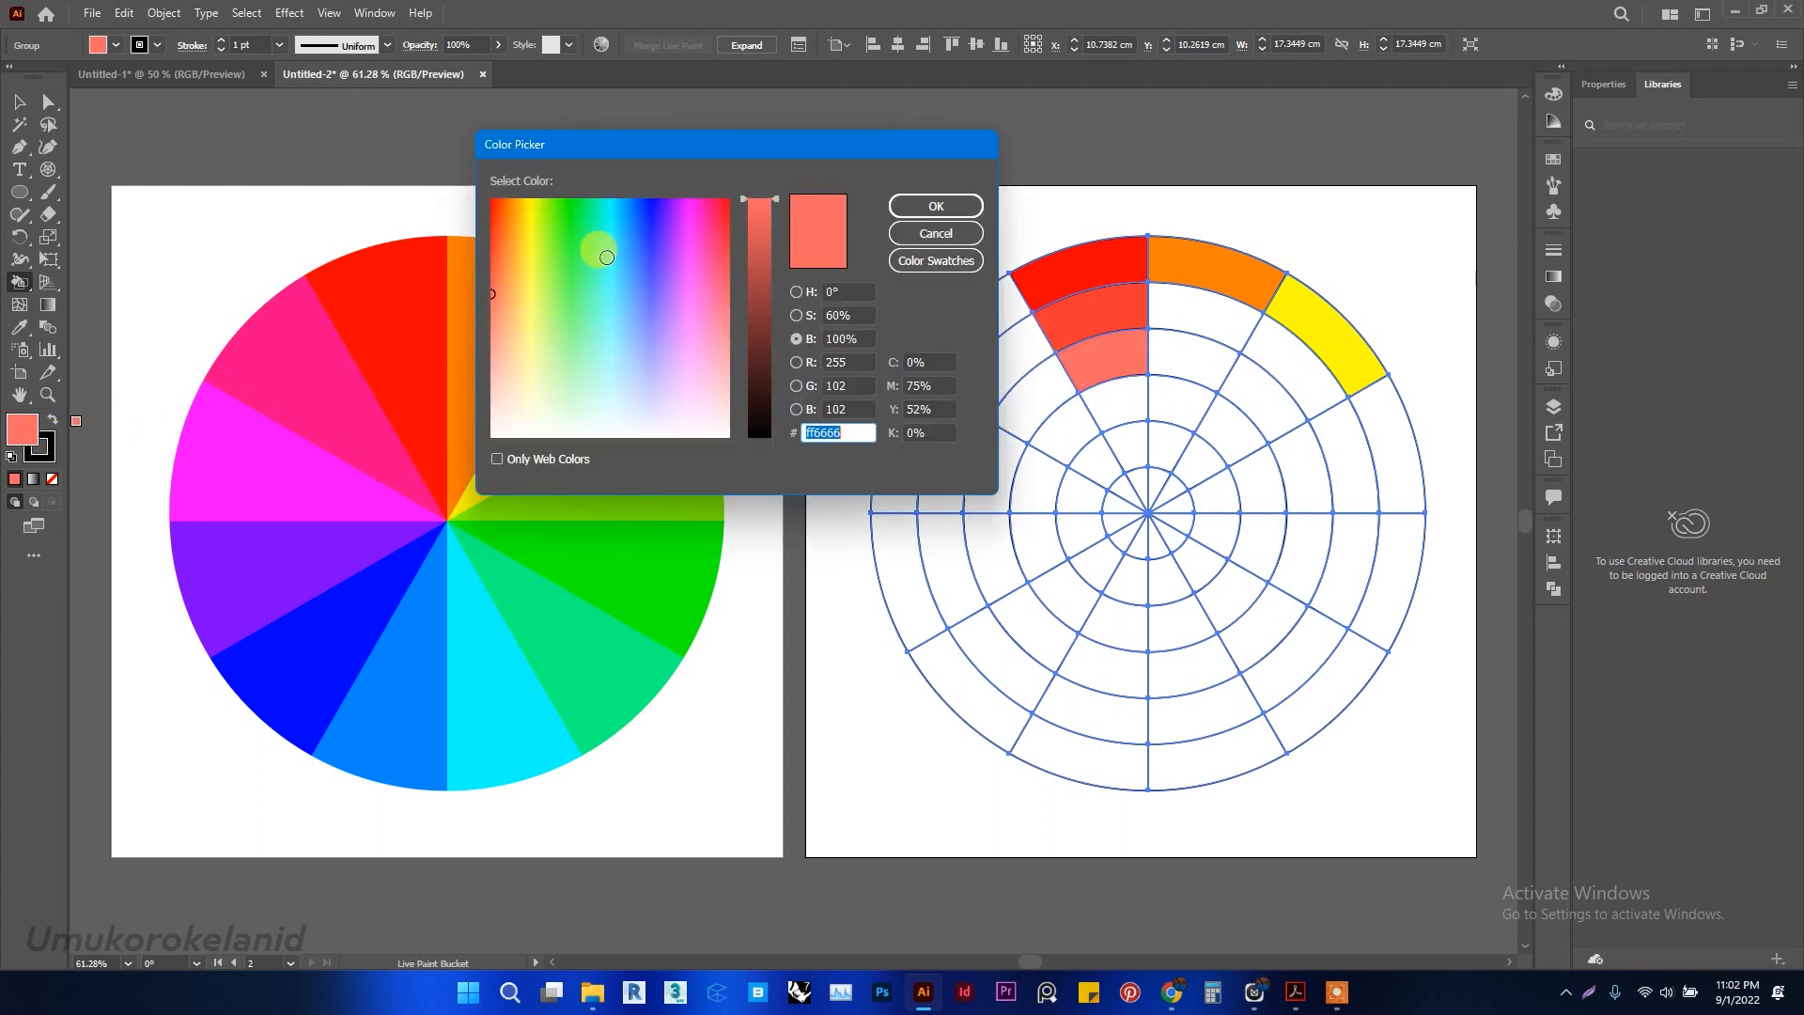
double_click(859, 314)
type("40")
key("Return")
left_click(1129, 415)
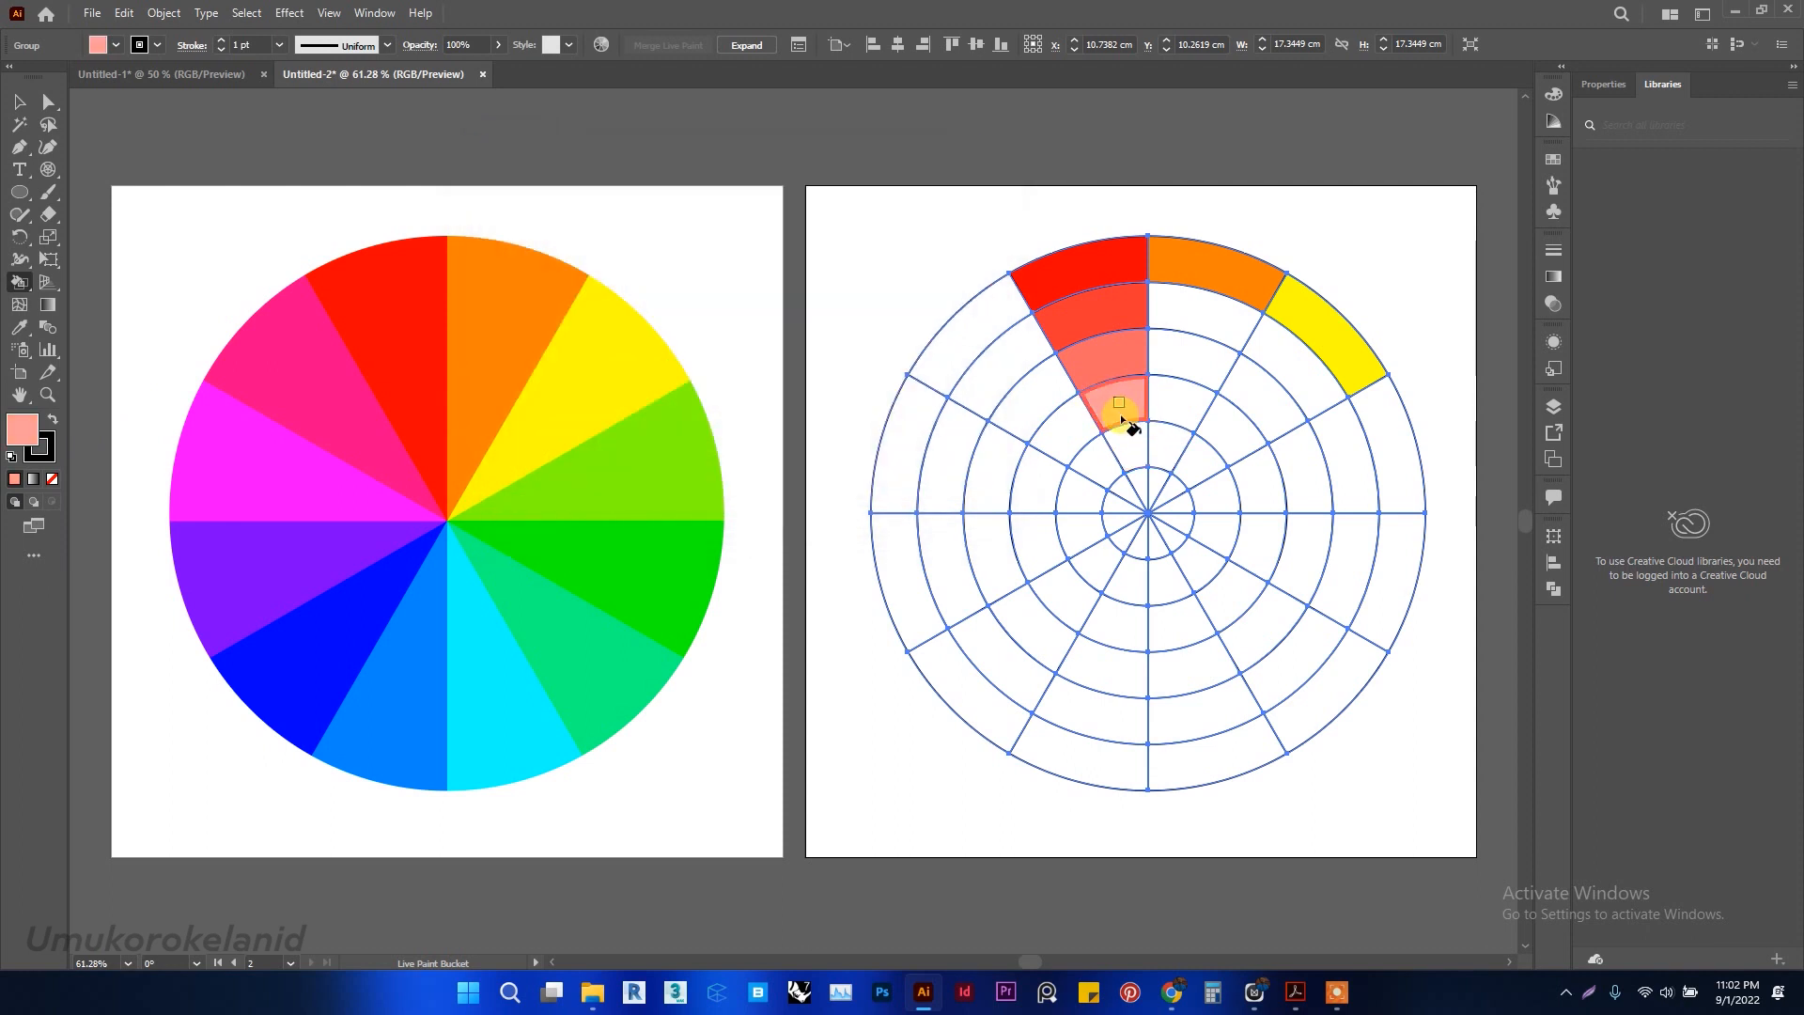
Lower the red fill's saturation to 20% and paint the fifth-ring cell of the red sector
double_click(29, 437)
double_click(821, 317)
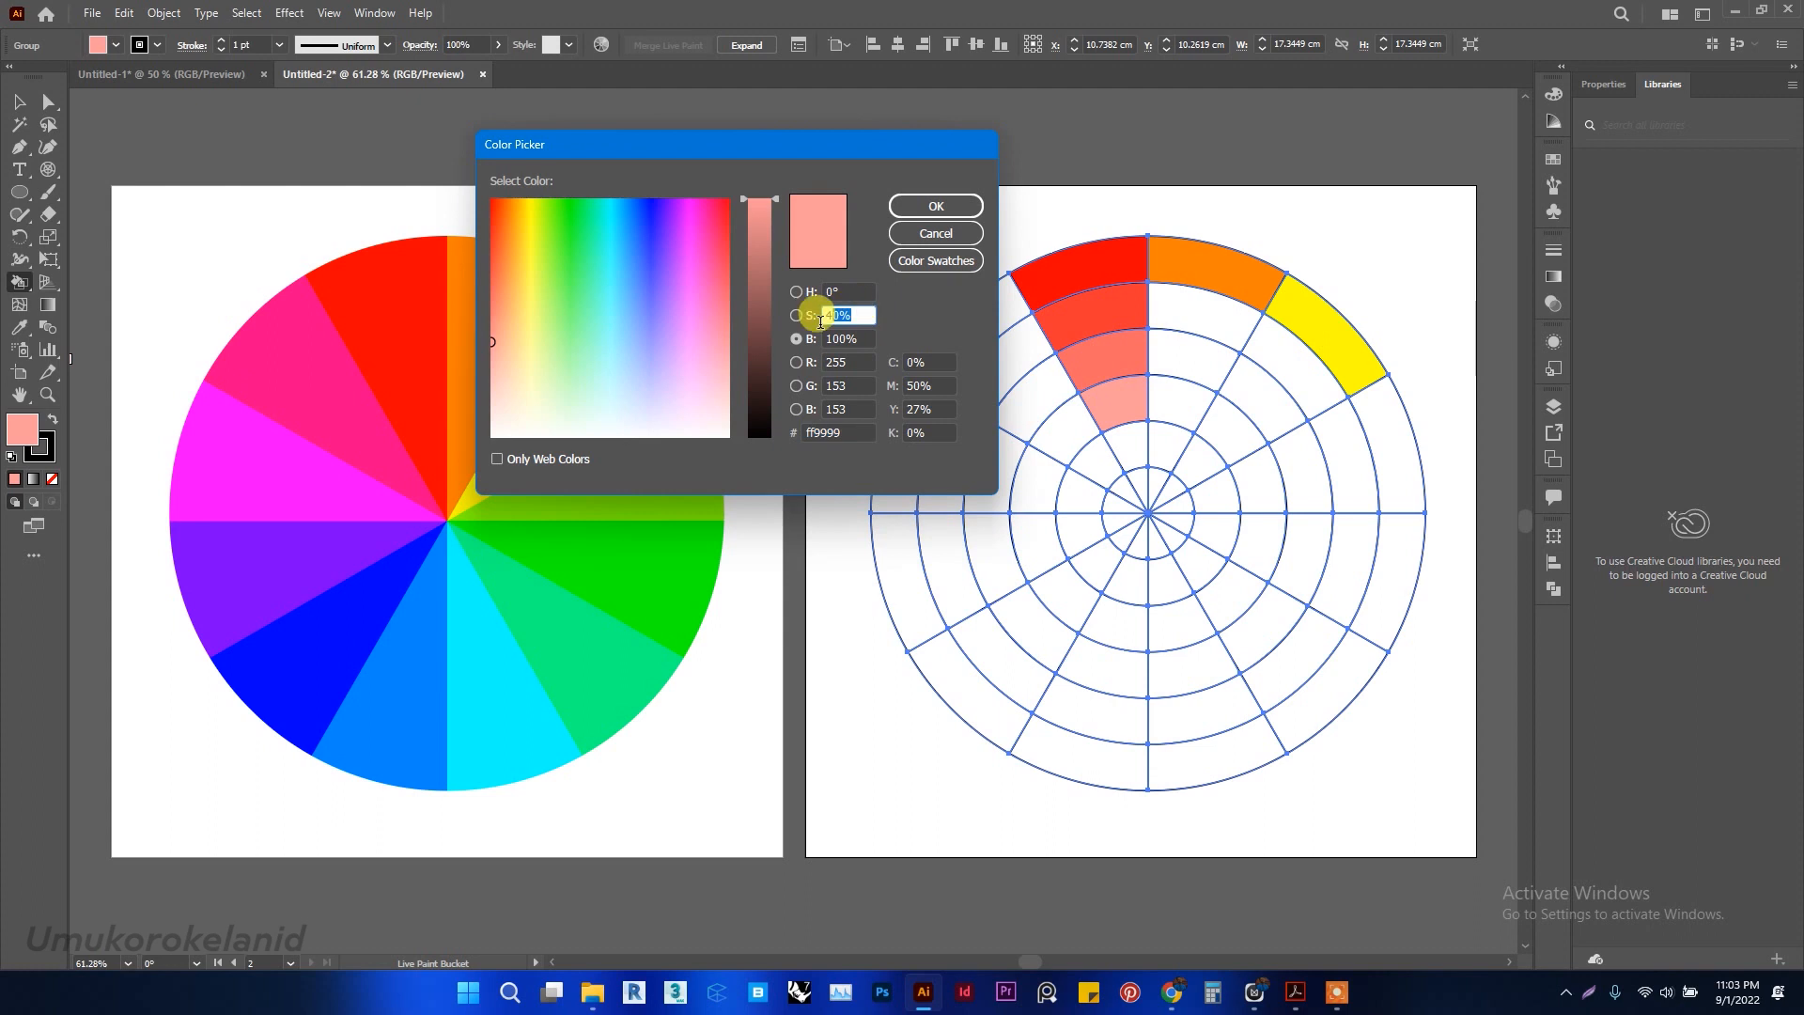
type("20")
key("Return")
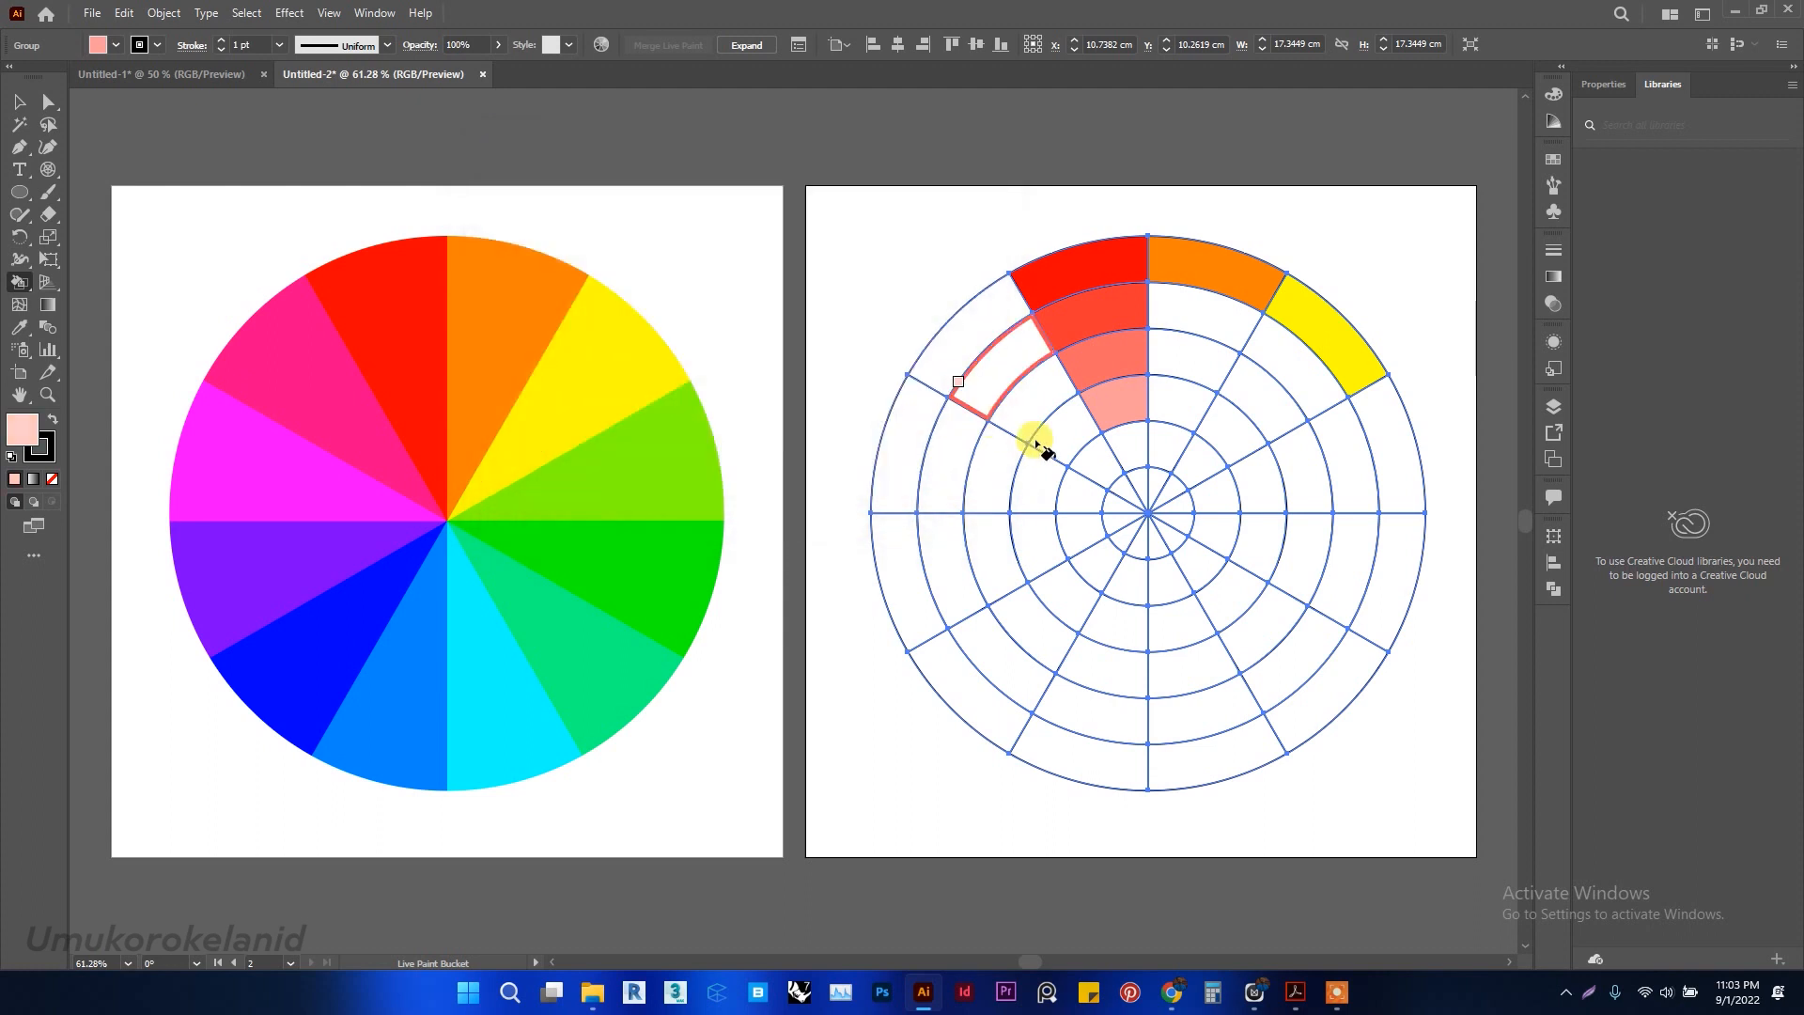
left_click(1110, 440)
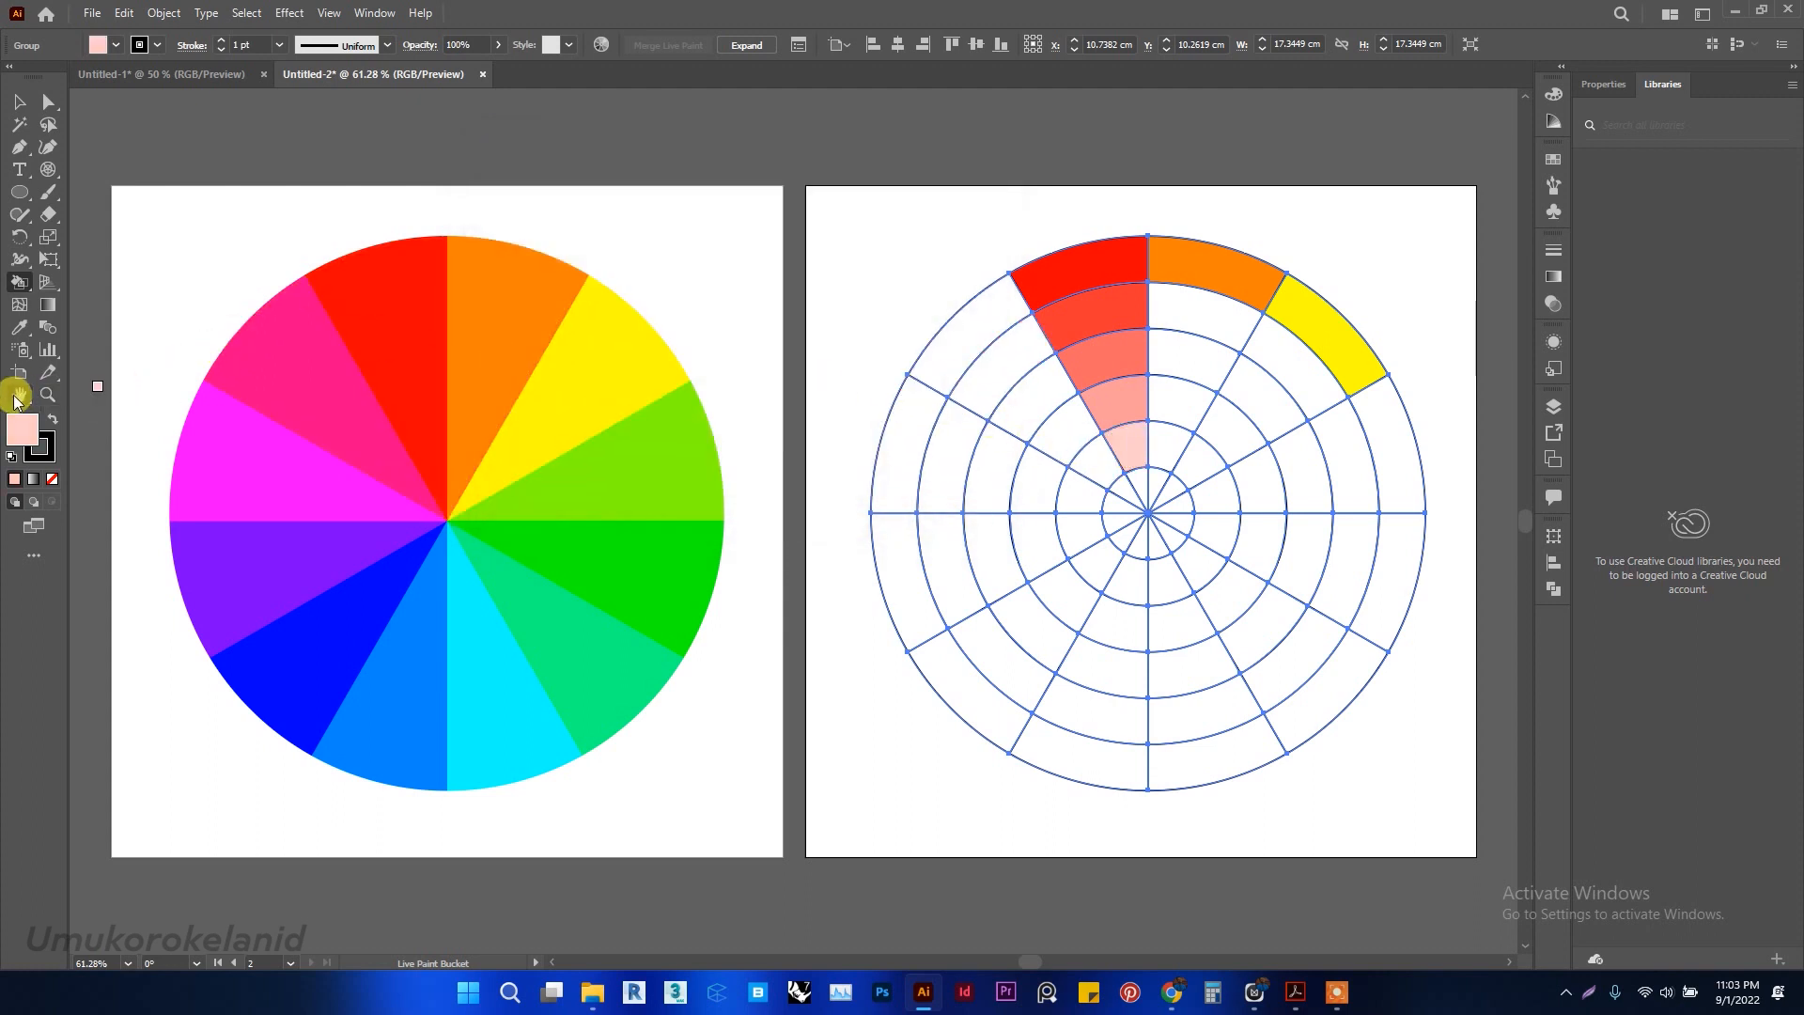
Set the fill to hue 30° and saturation 80%, and paint the second-ring cell of the orange sector
double_click(31, 434)
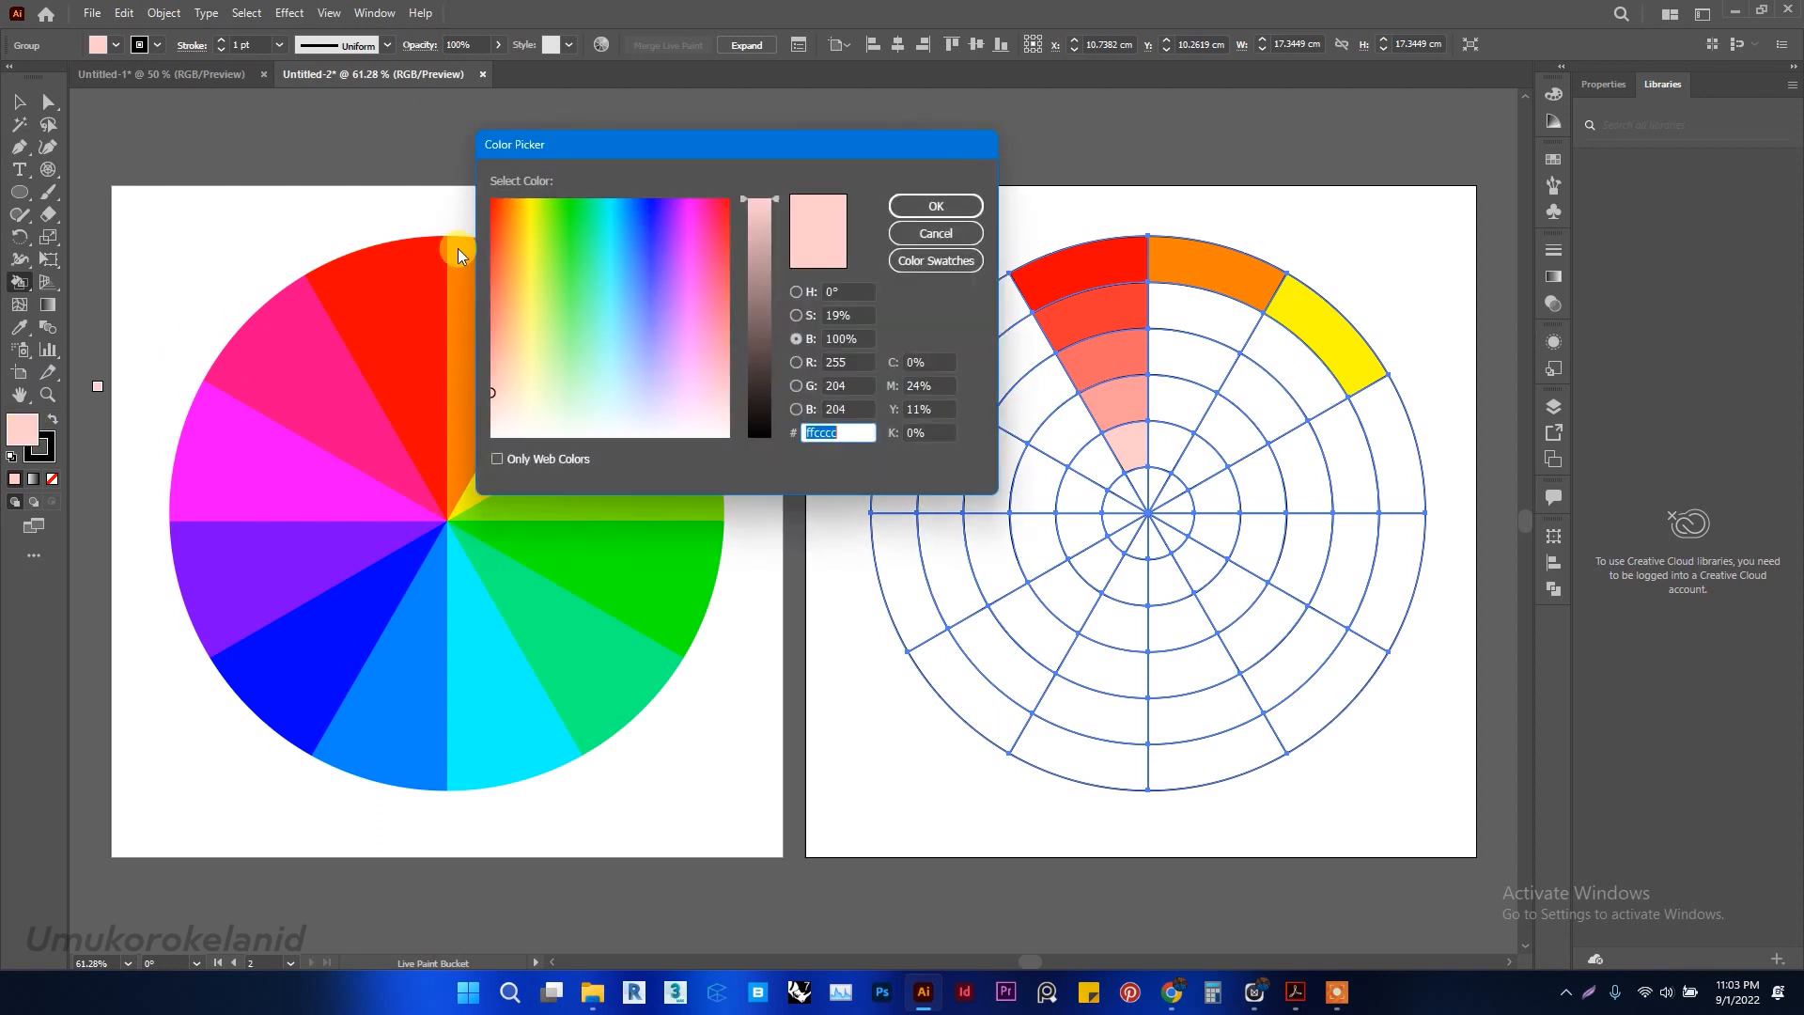
double_click(822, 293)
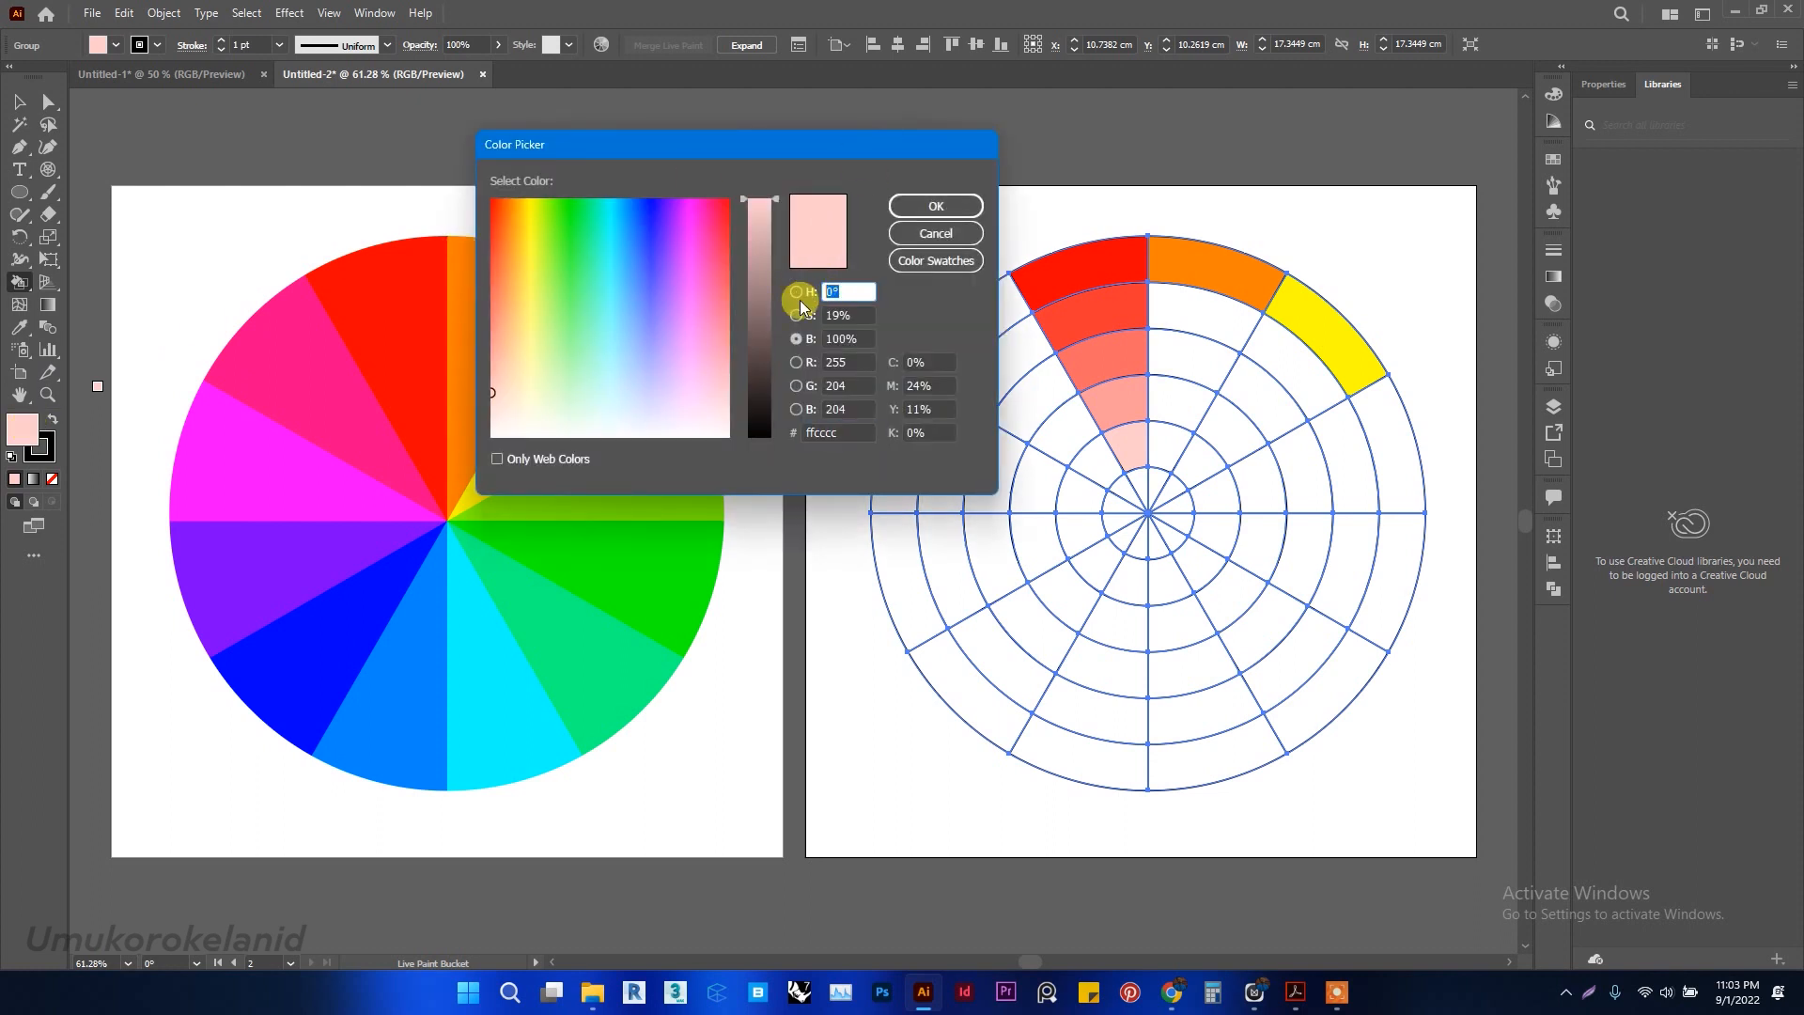
type("30")
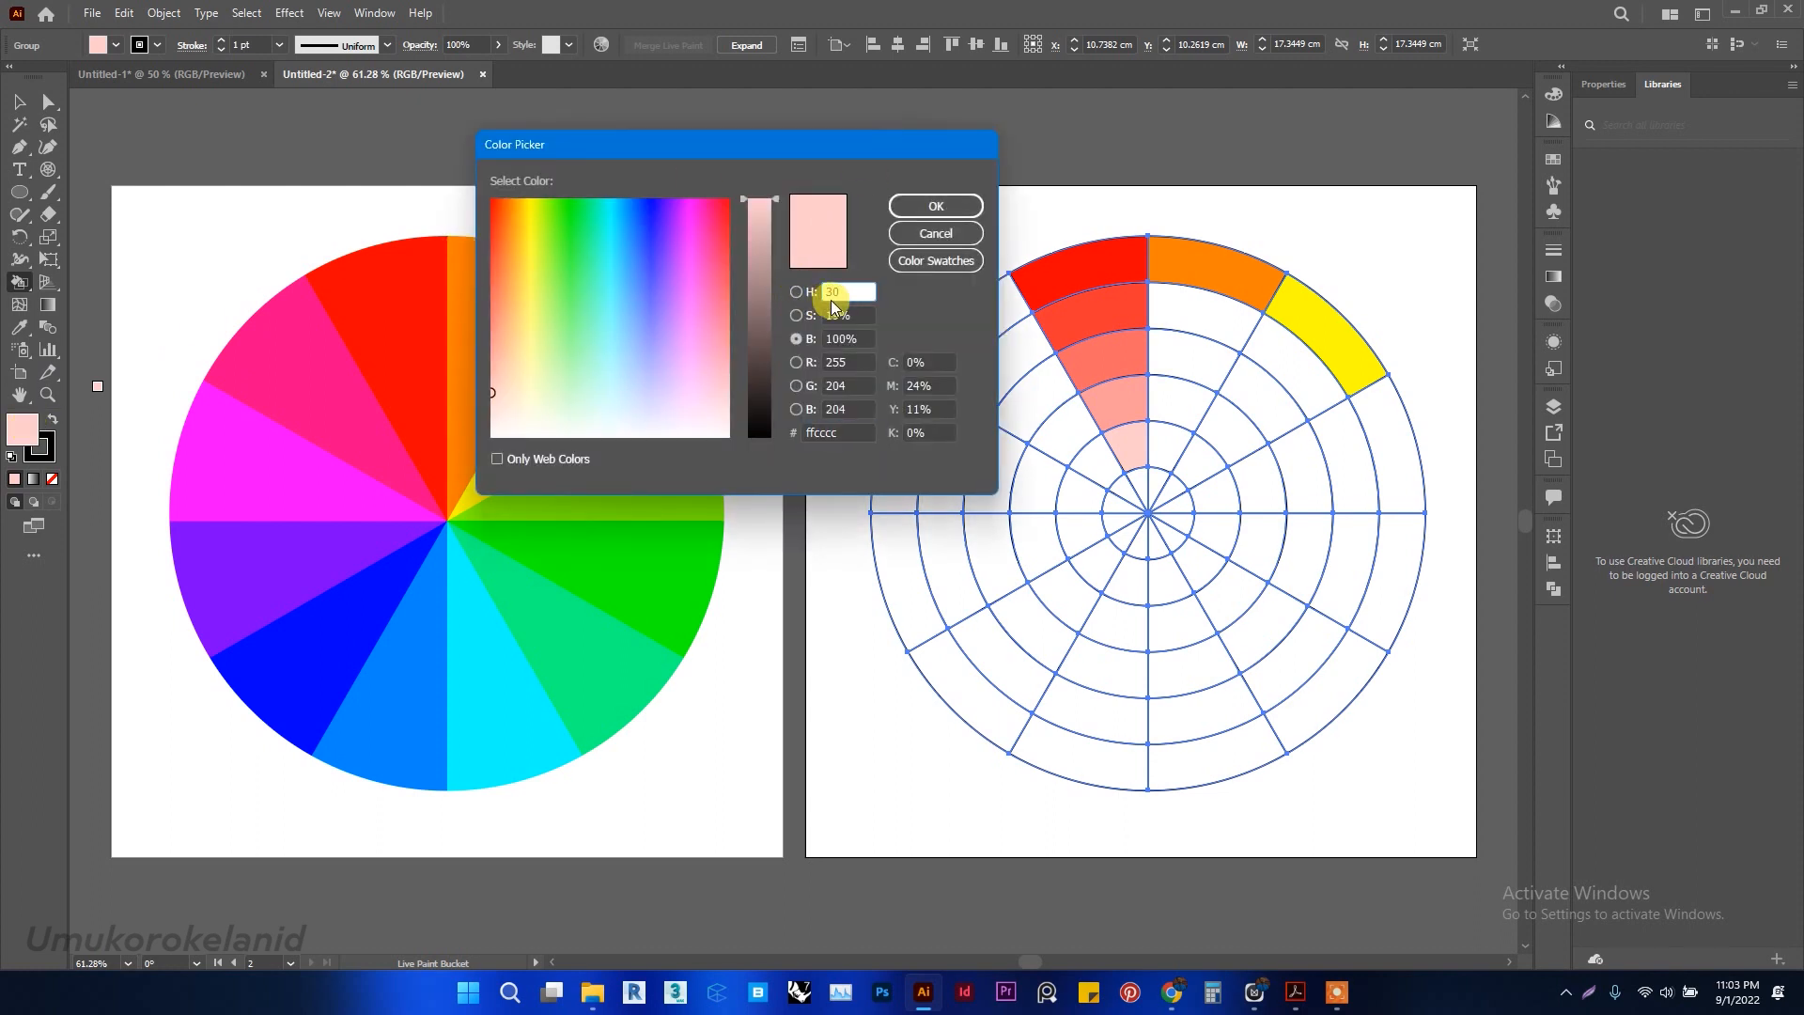
key("Tab")
type("100")
key("Return")
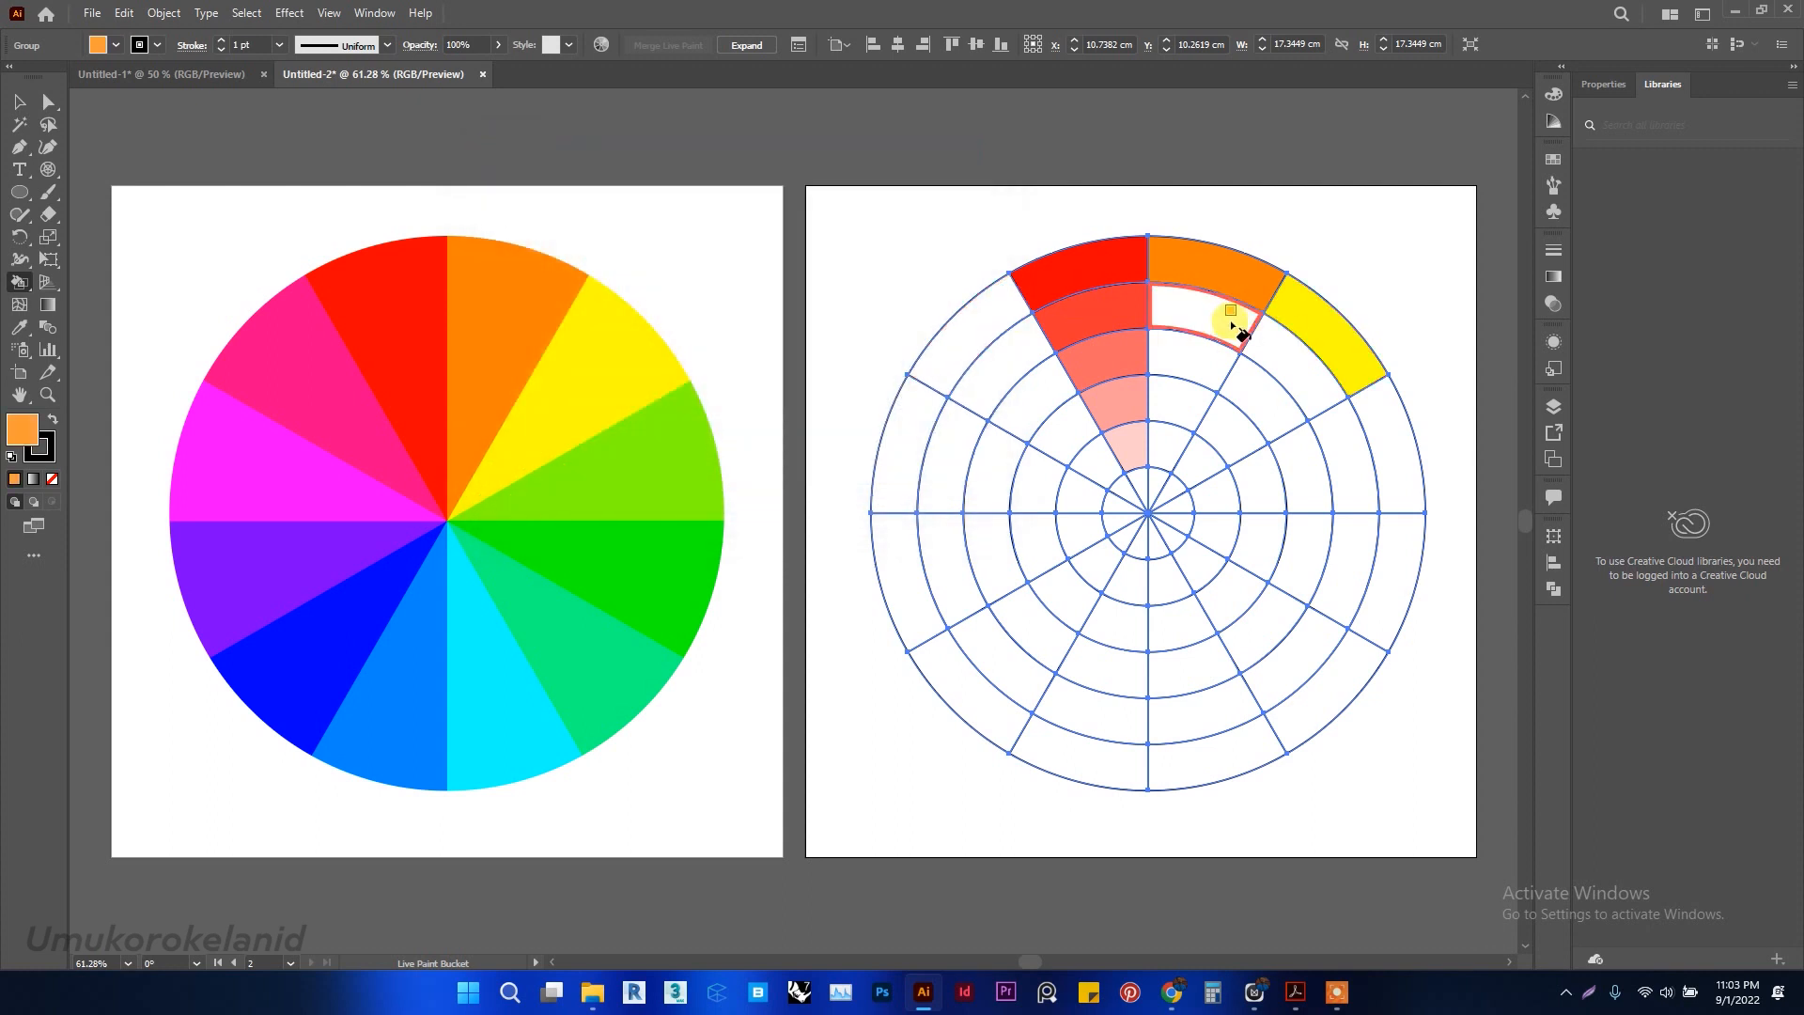
left_click(1231, 324)
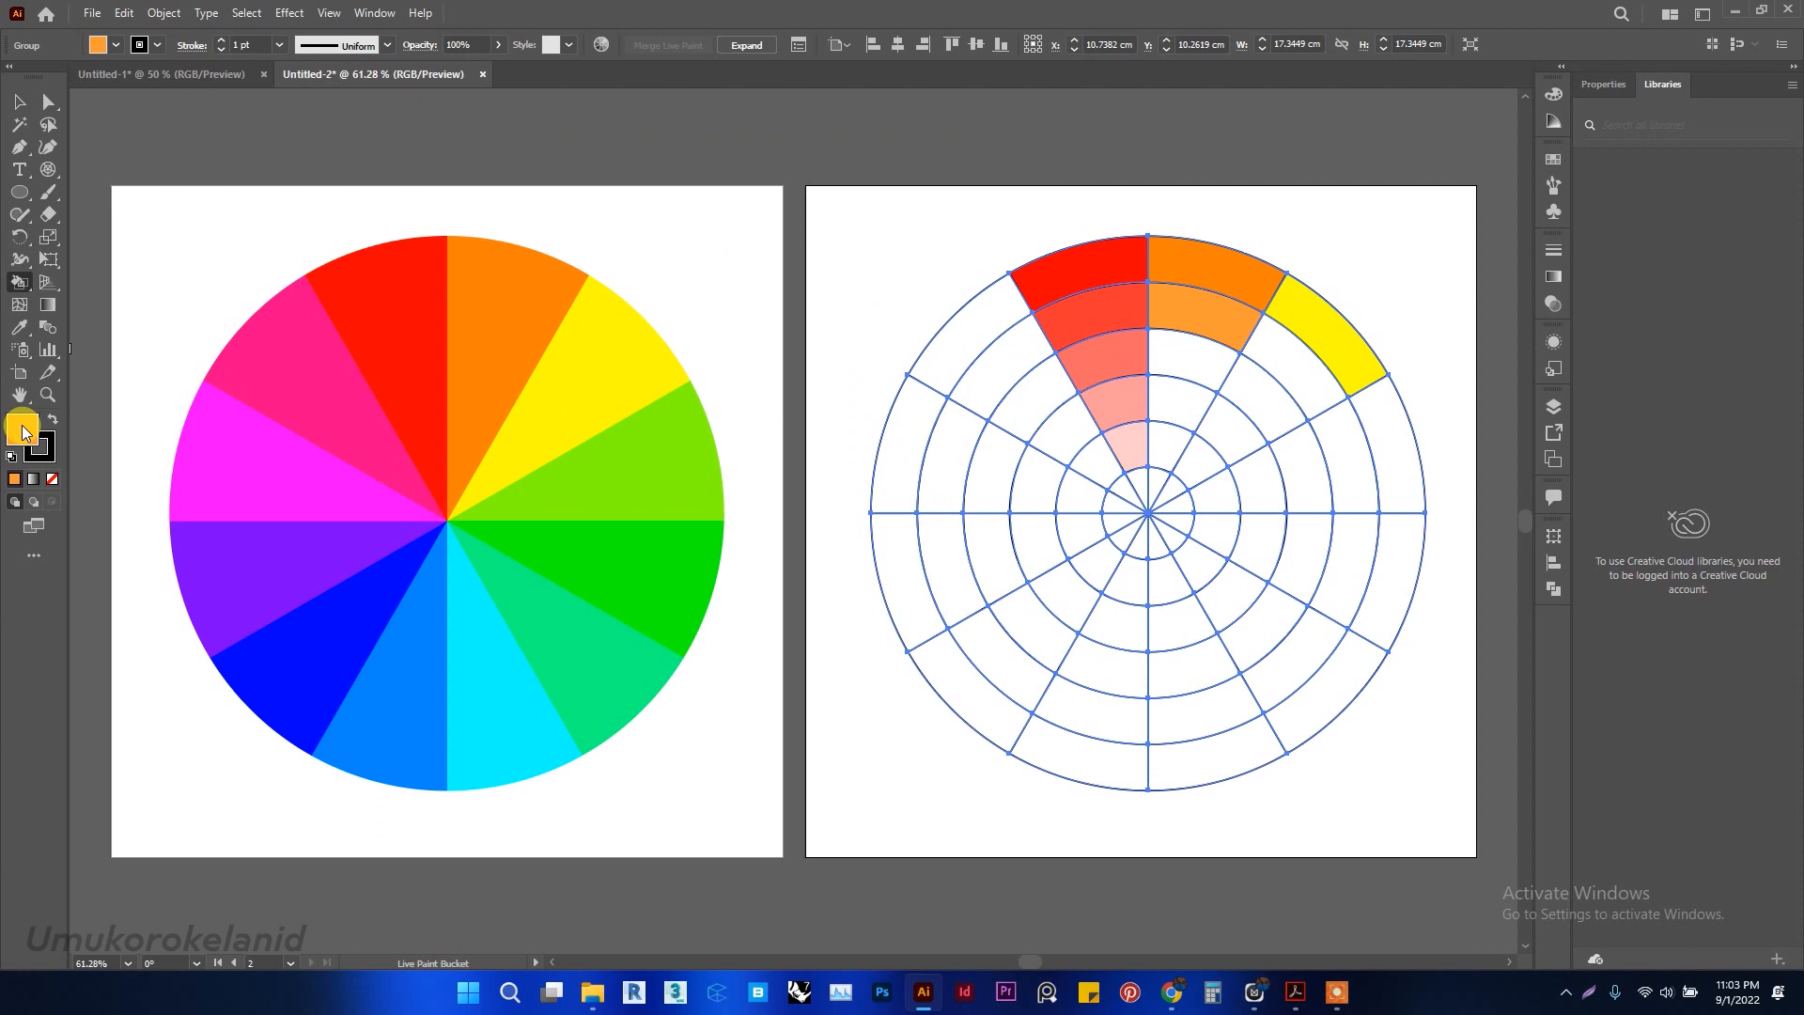
Set the fill to hue 30° and saturation 60%, and paint the third-ring cell of the orange sector
double_click(22, 432)
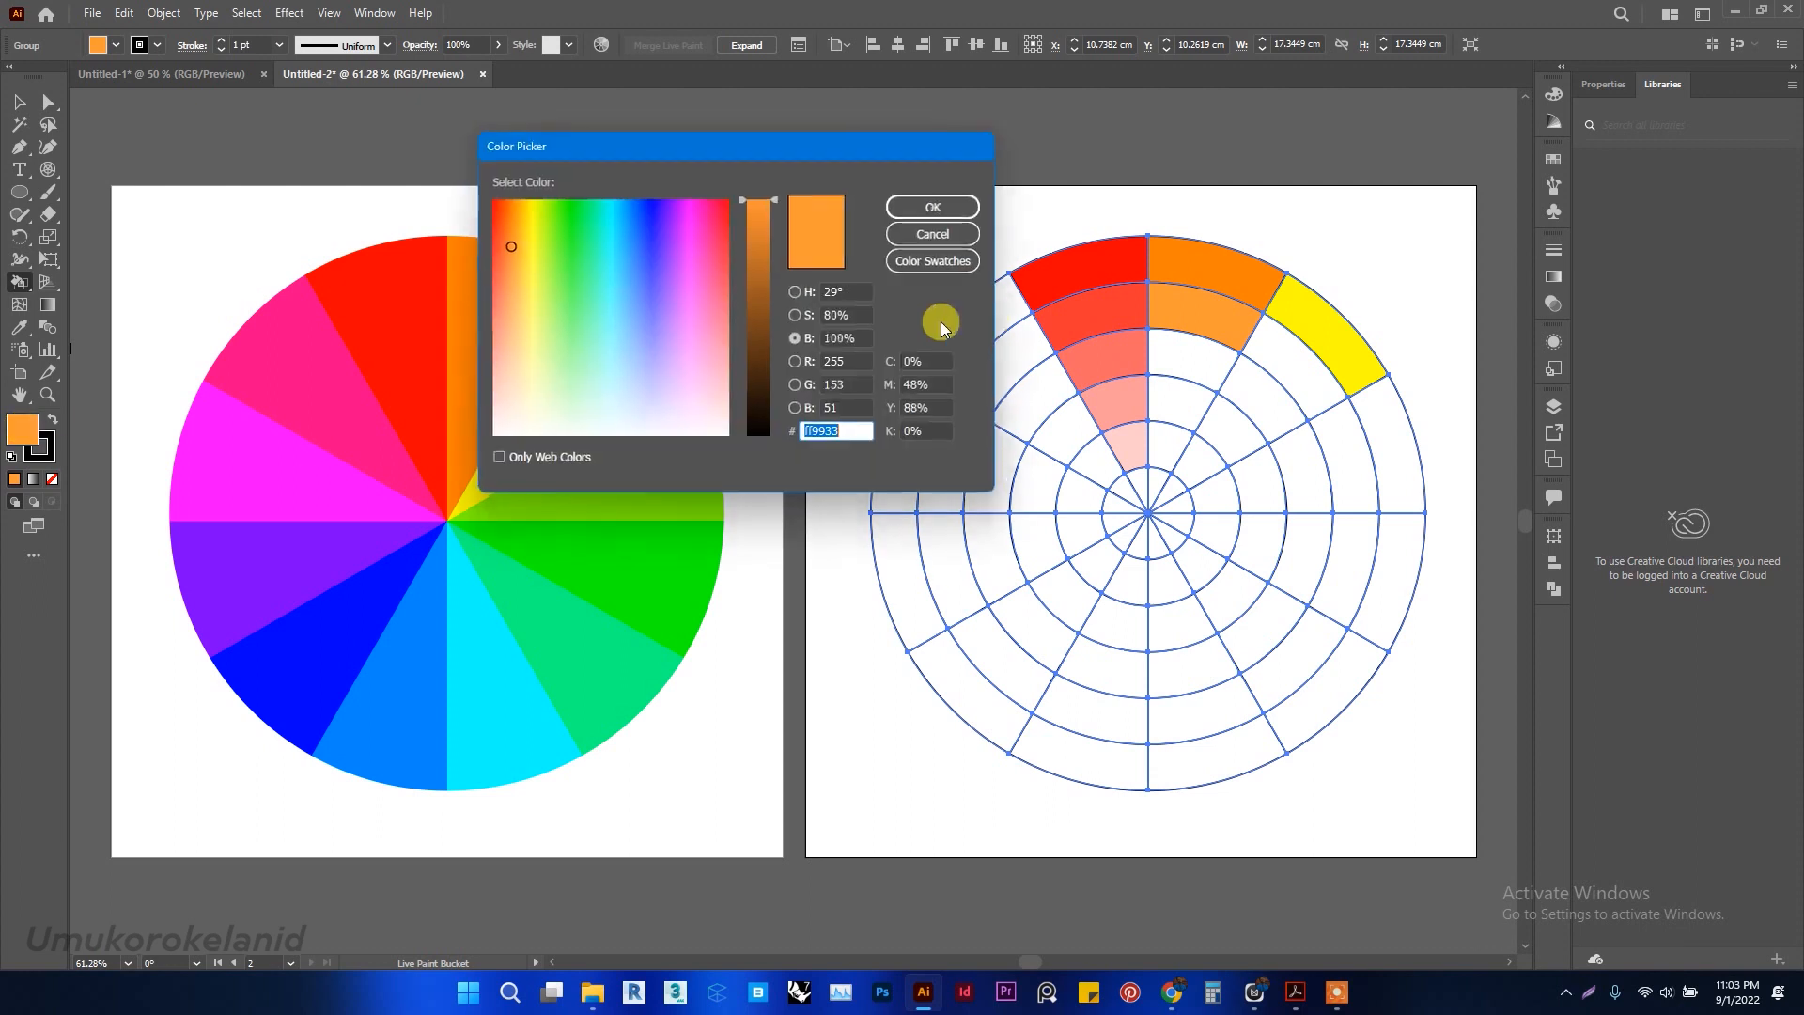
left_click(856, 292)
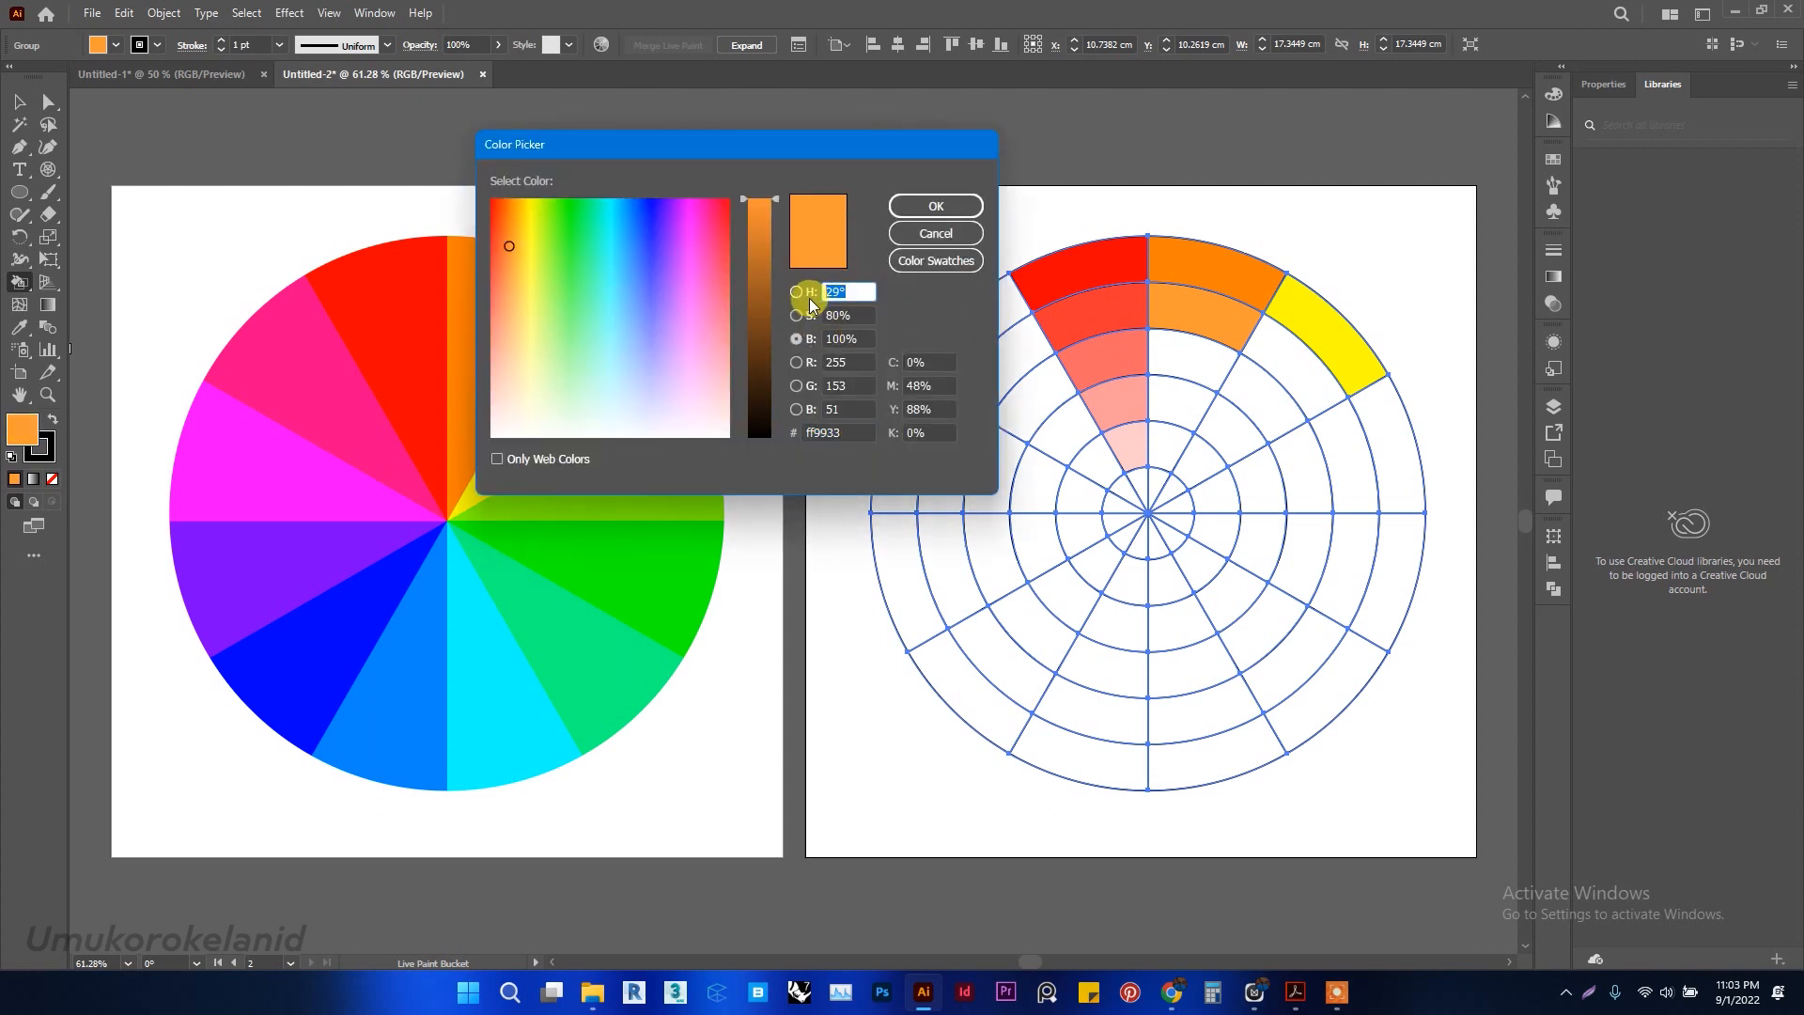
type("30")
type("60")
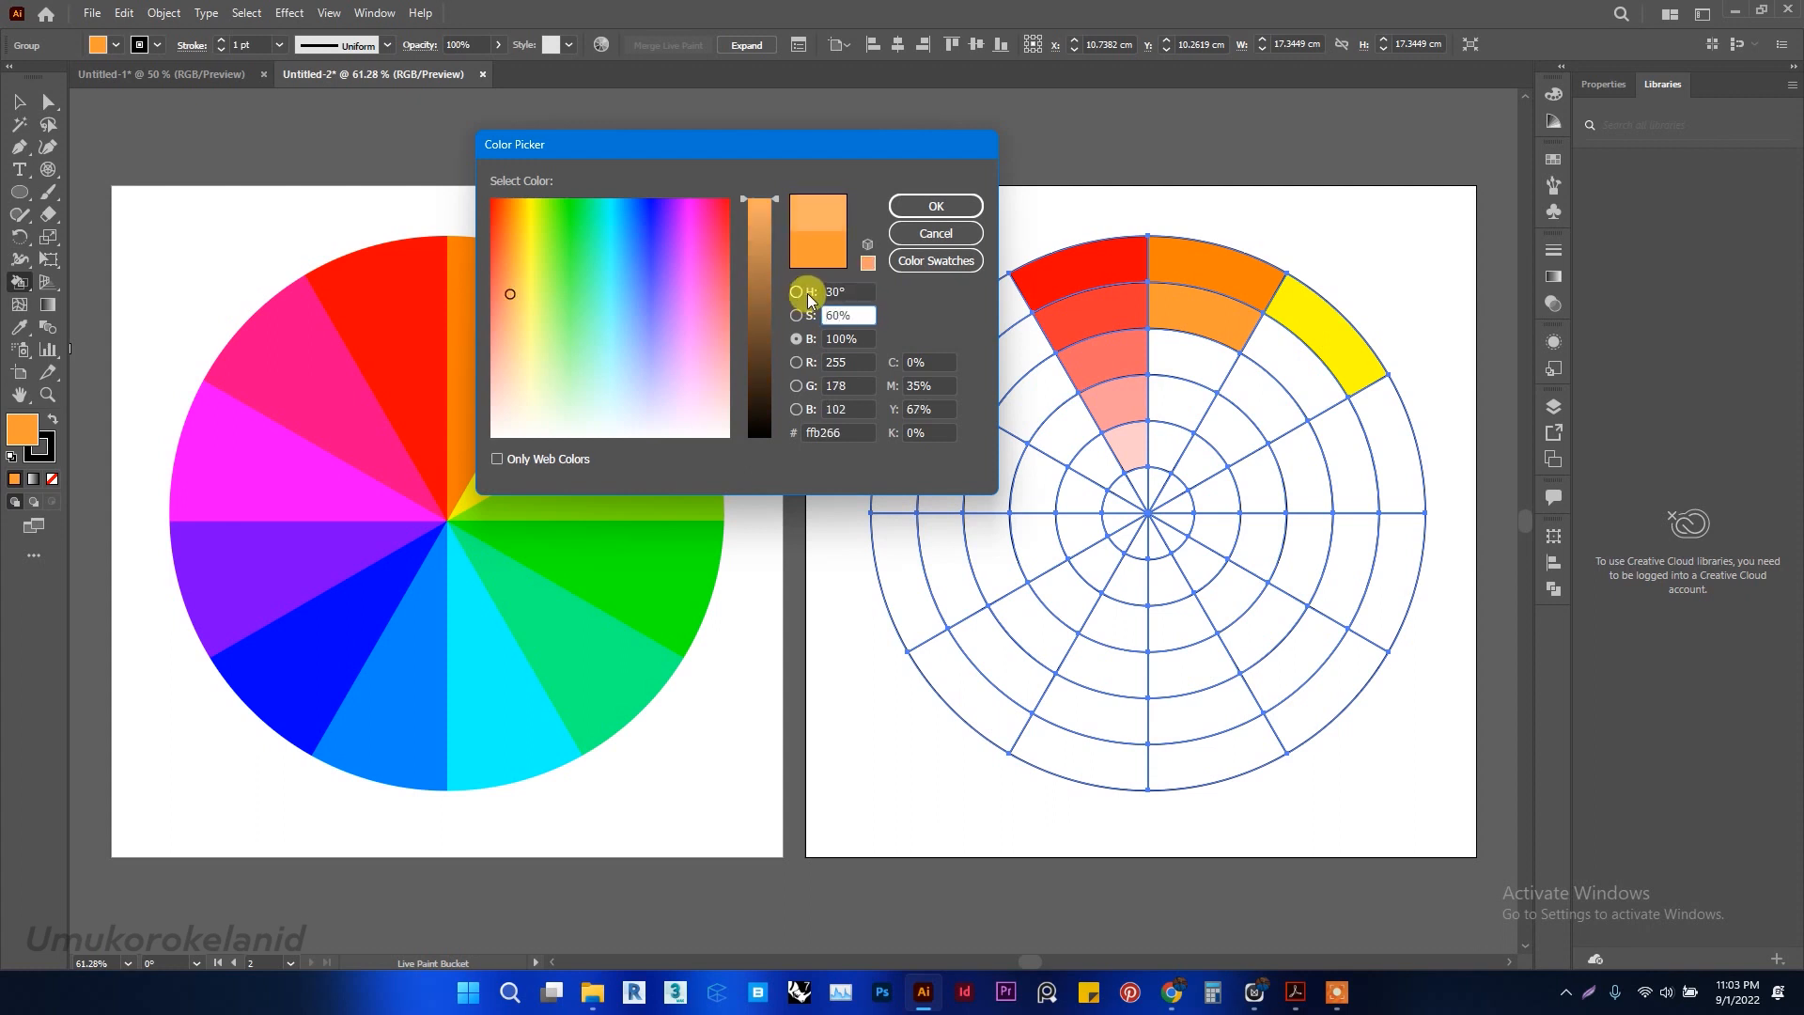
key("Return")
left_click(1184, 352)
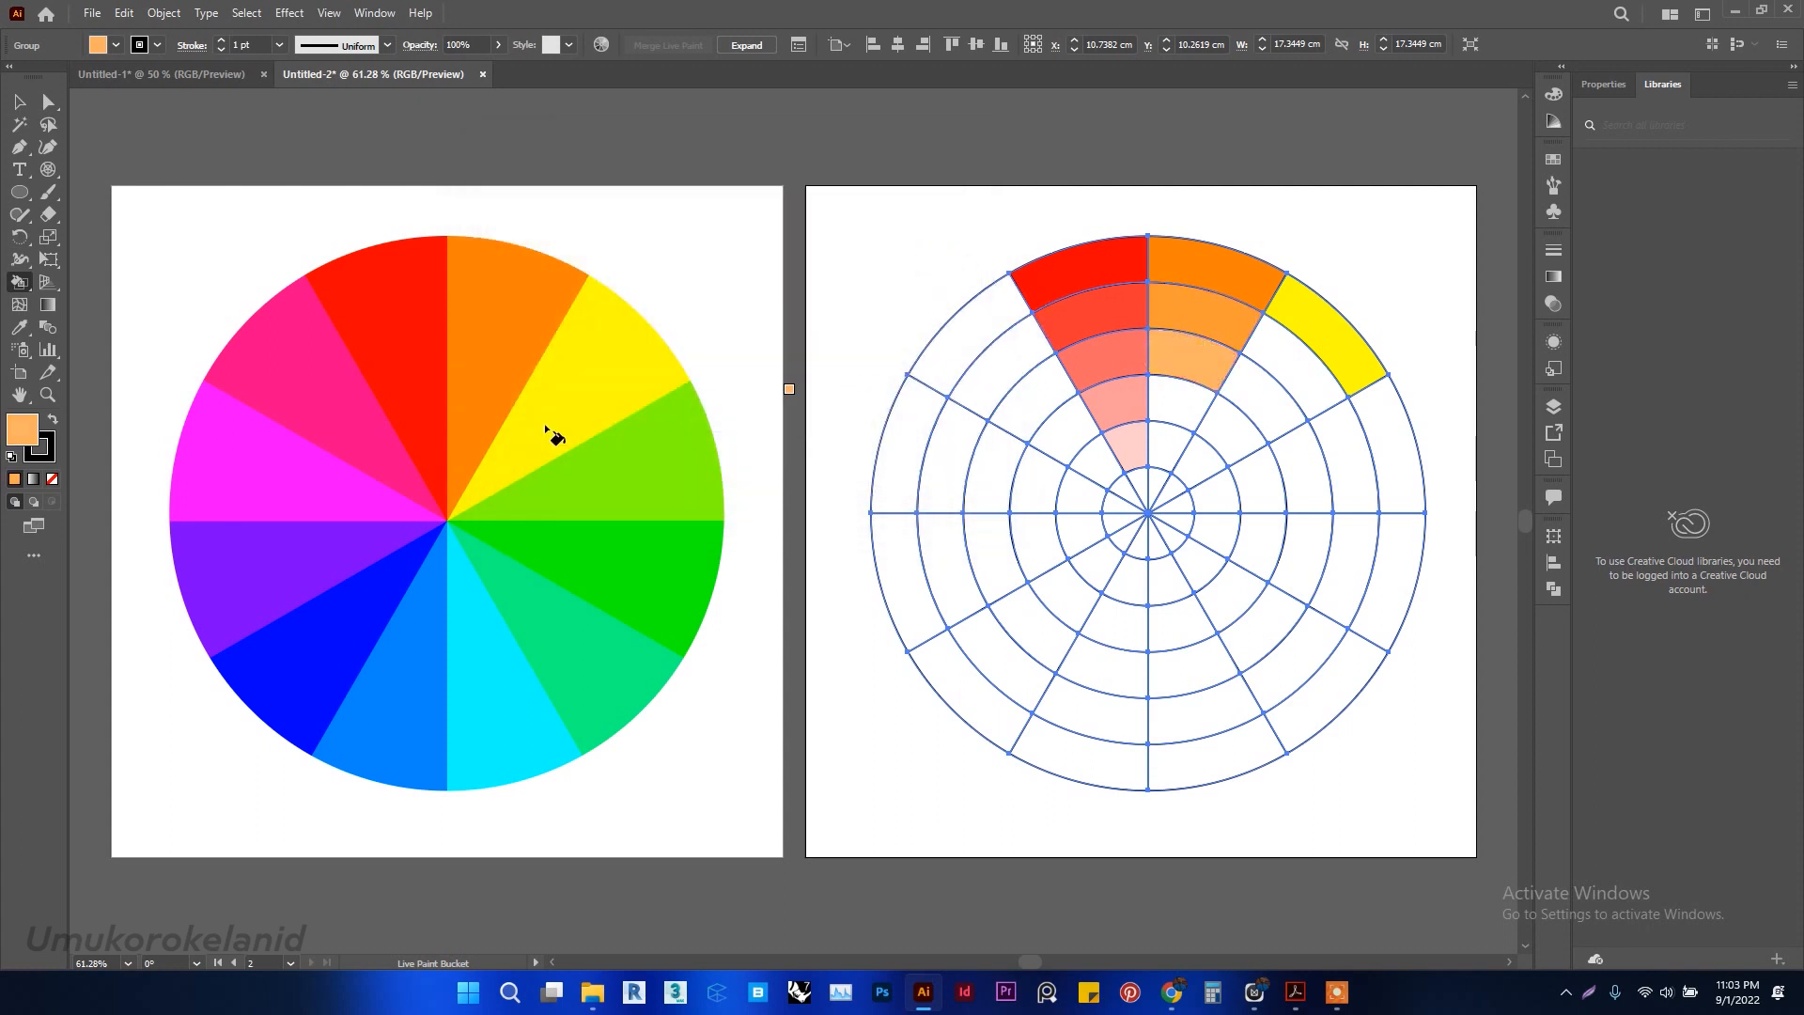
Set the fill to hue 30° and saturation 40%, and paint the fourth-ring cell of the orange sector
double_click(21, 434)
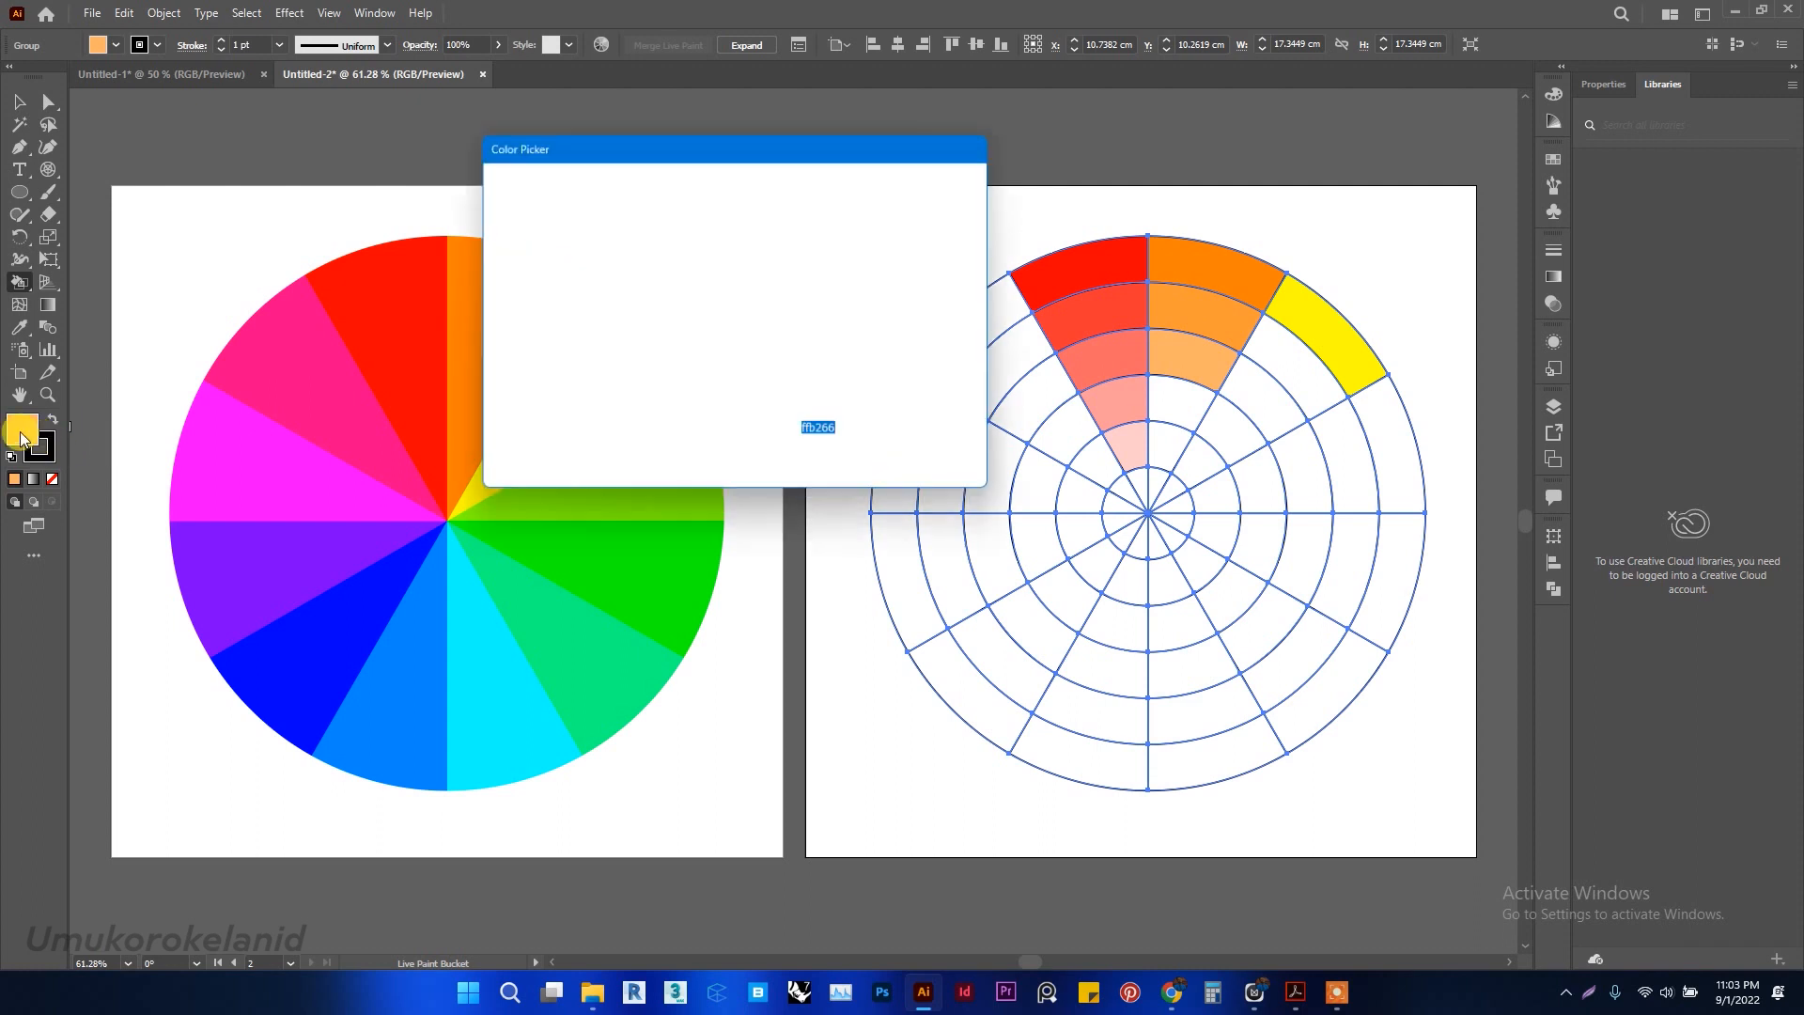
left_click(847, 288)
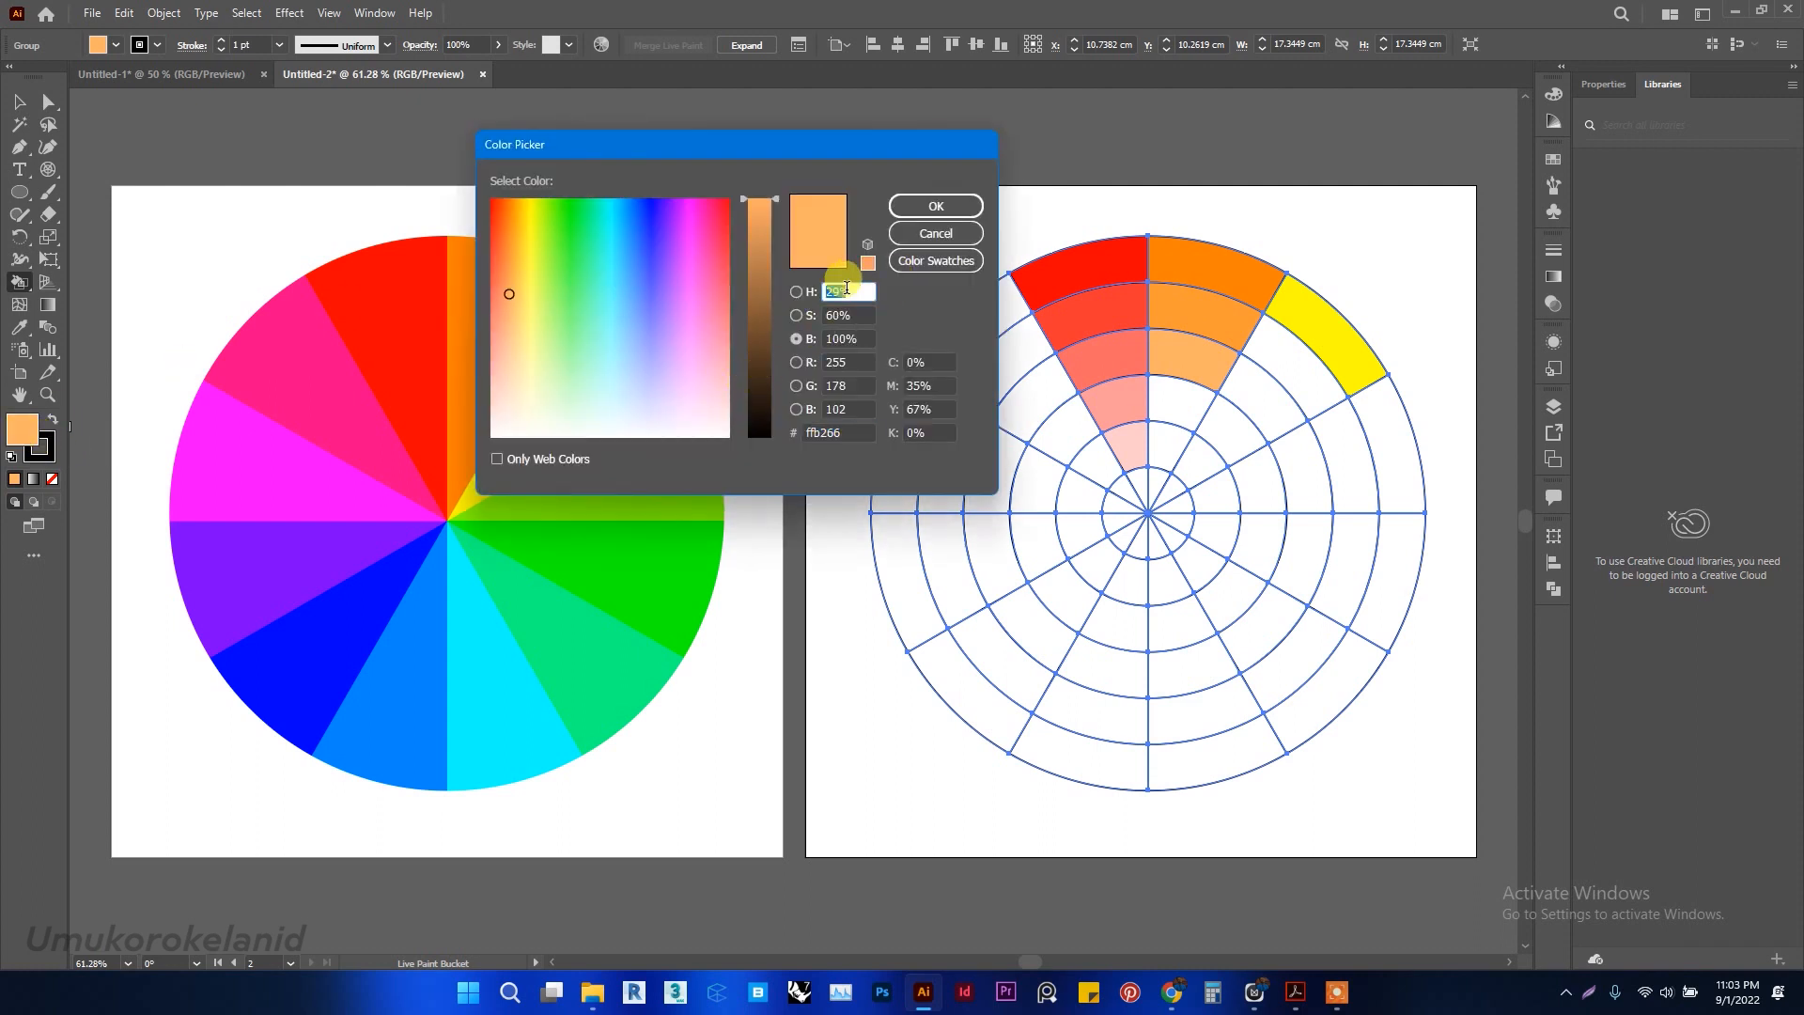
type("30")
key("Tab")
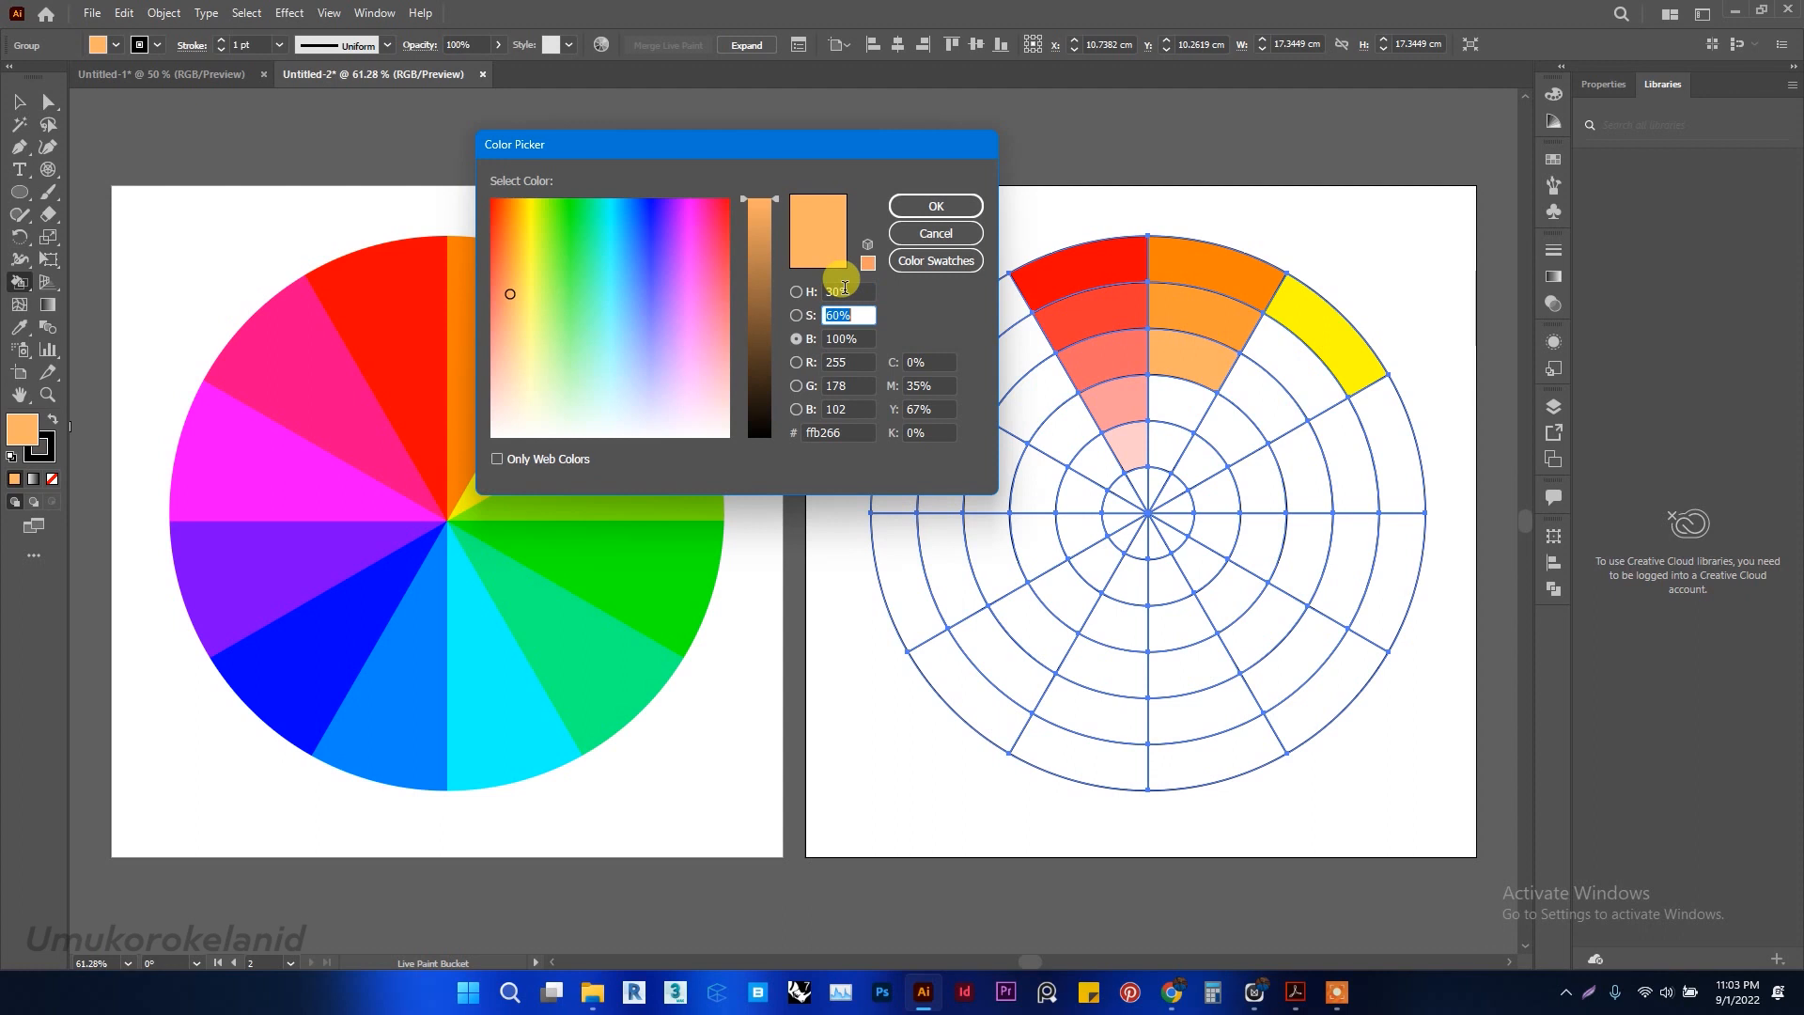
type("40")
key("Return")
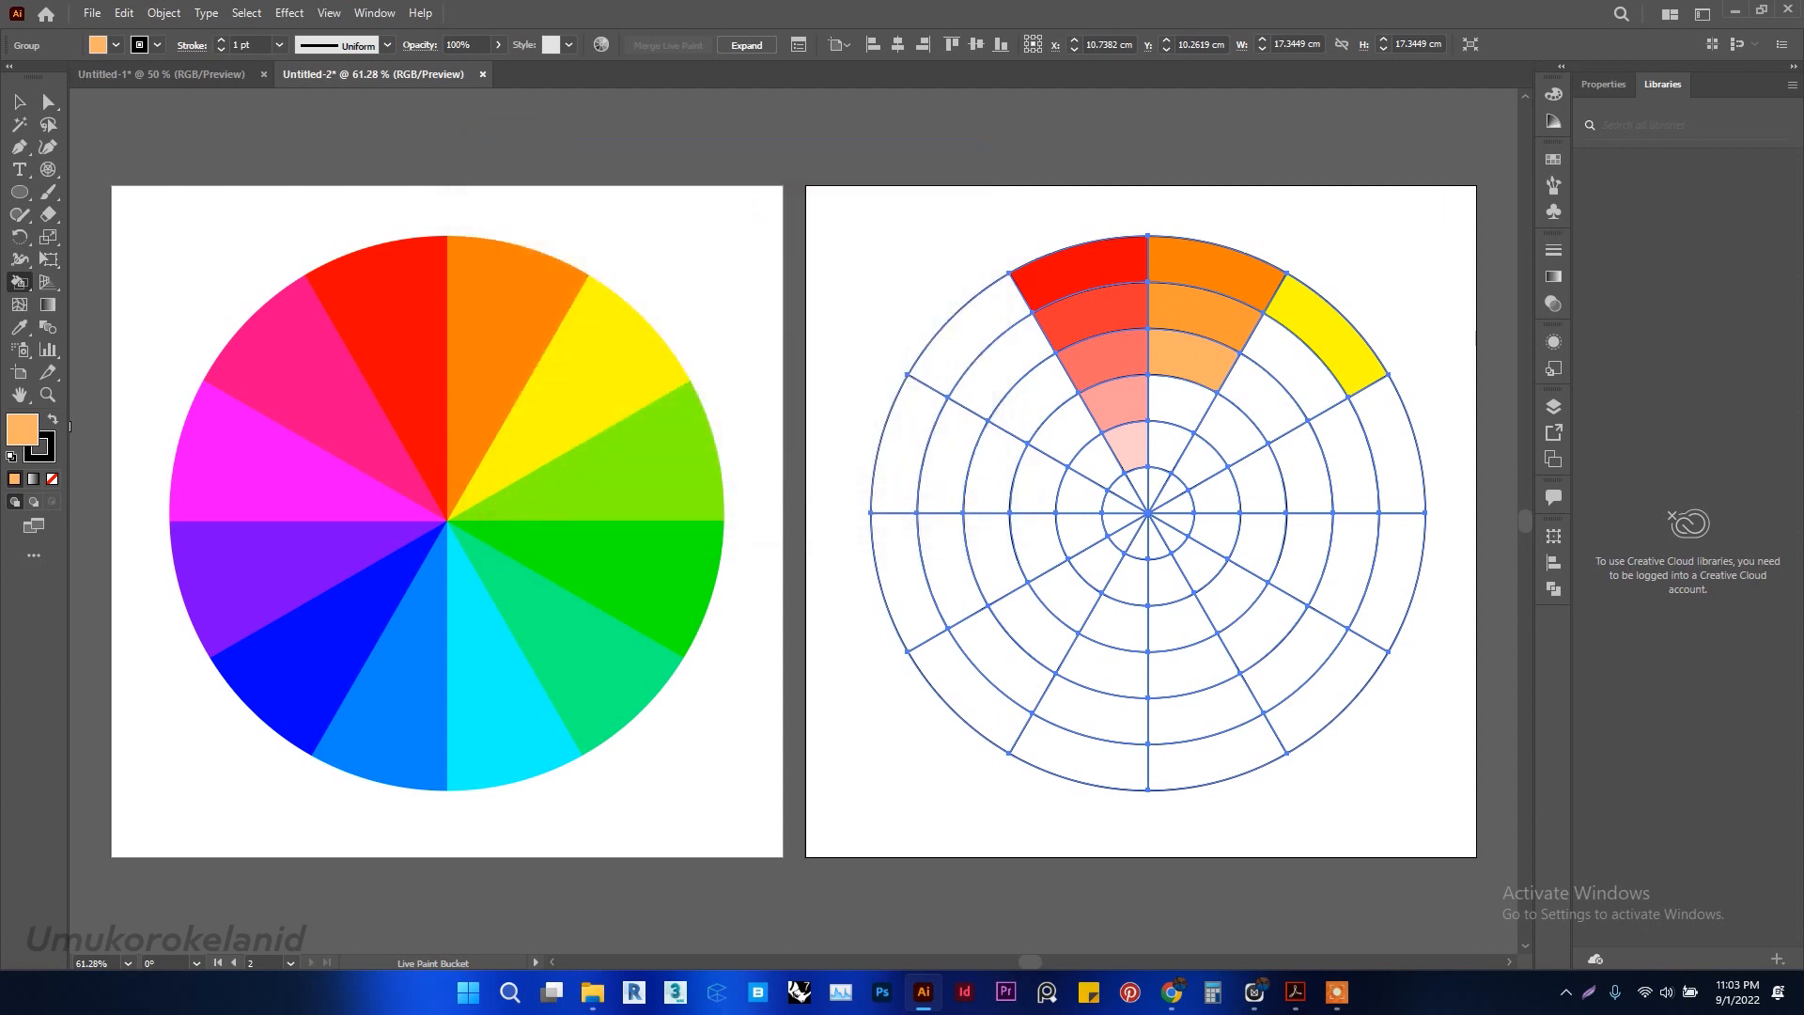
left_click(1168, 402)
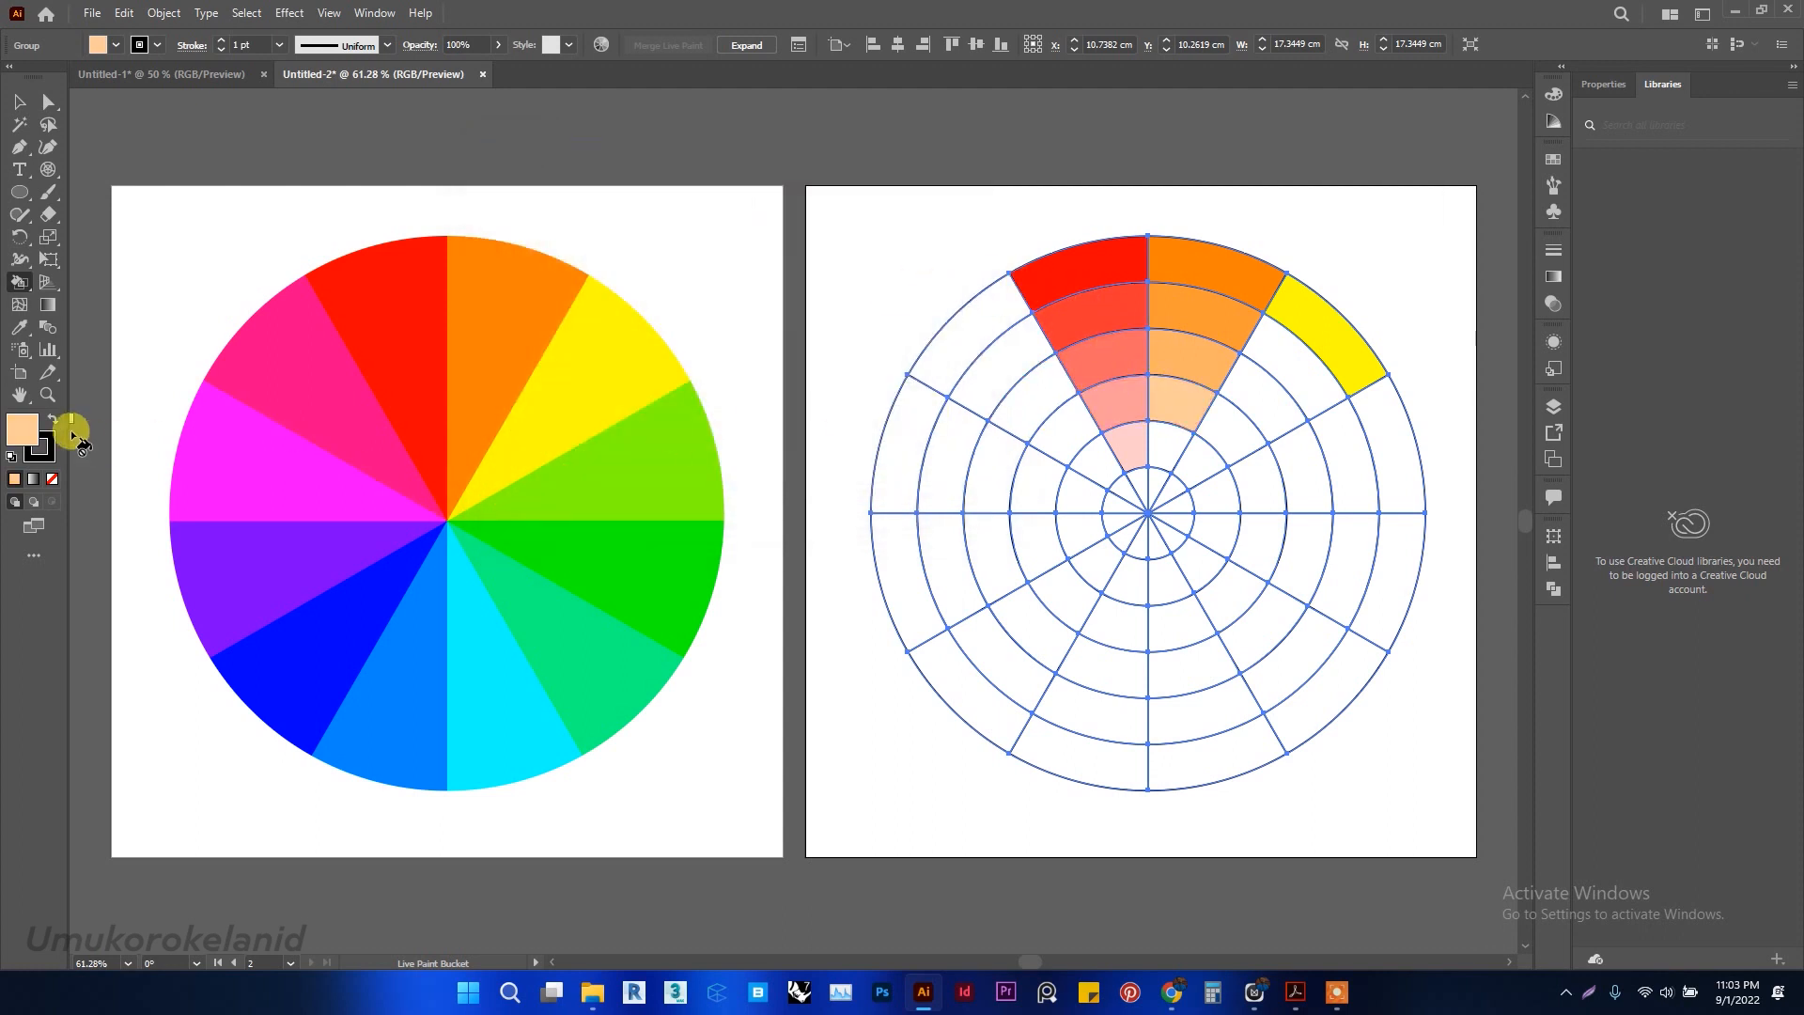
Set the fill to hue 30° and saturation 20%, and paint the fifth-ring cell of the orange sector
double_click(29, 434)
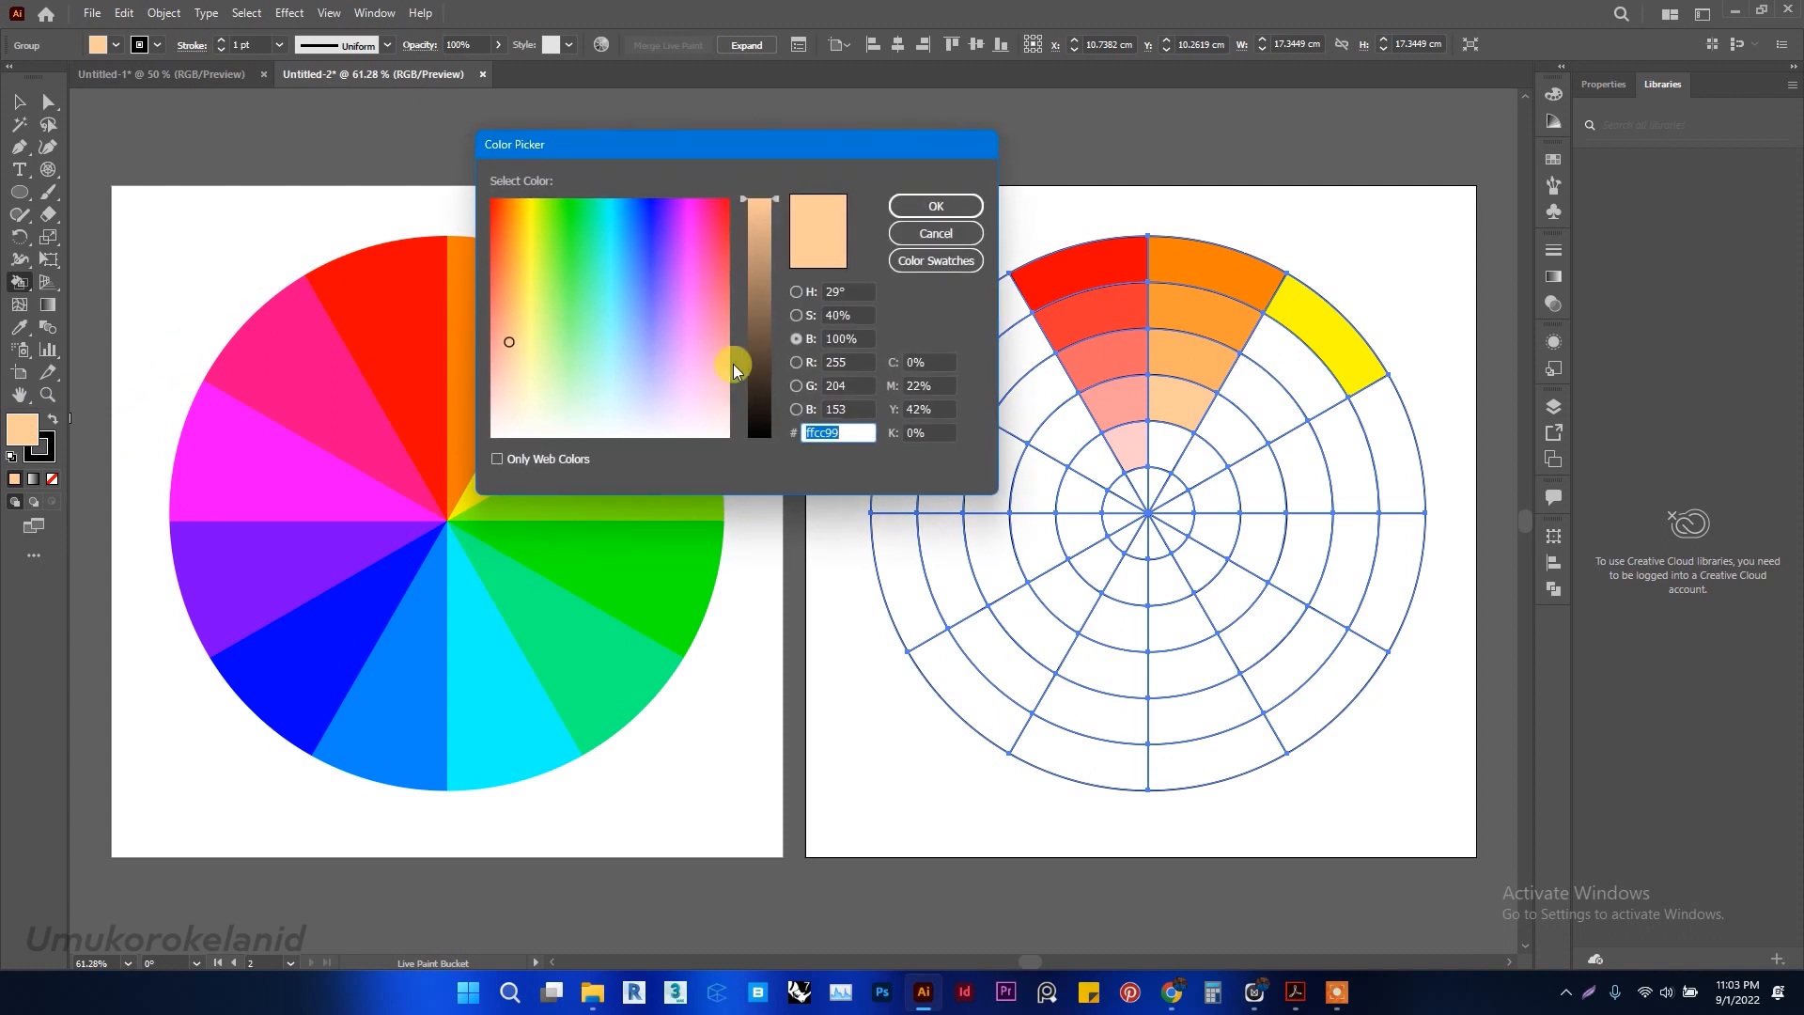
left_click(865, 291)
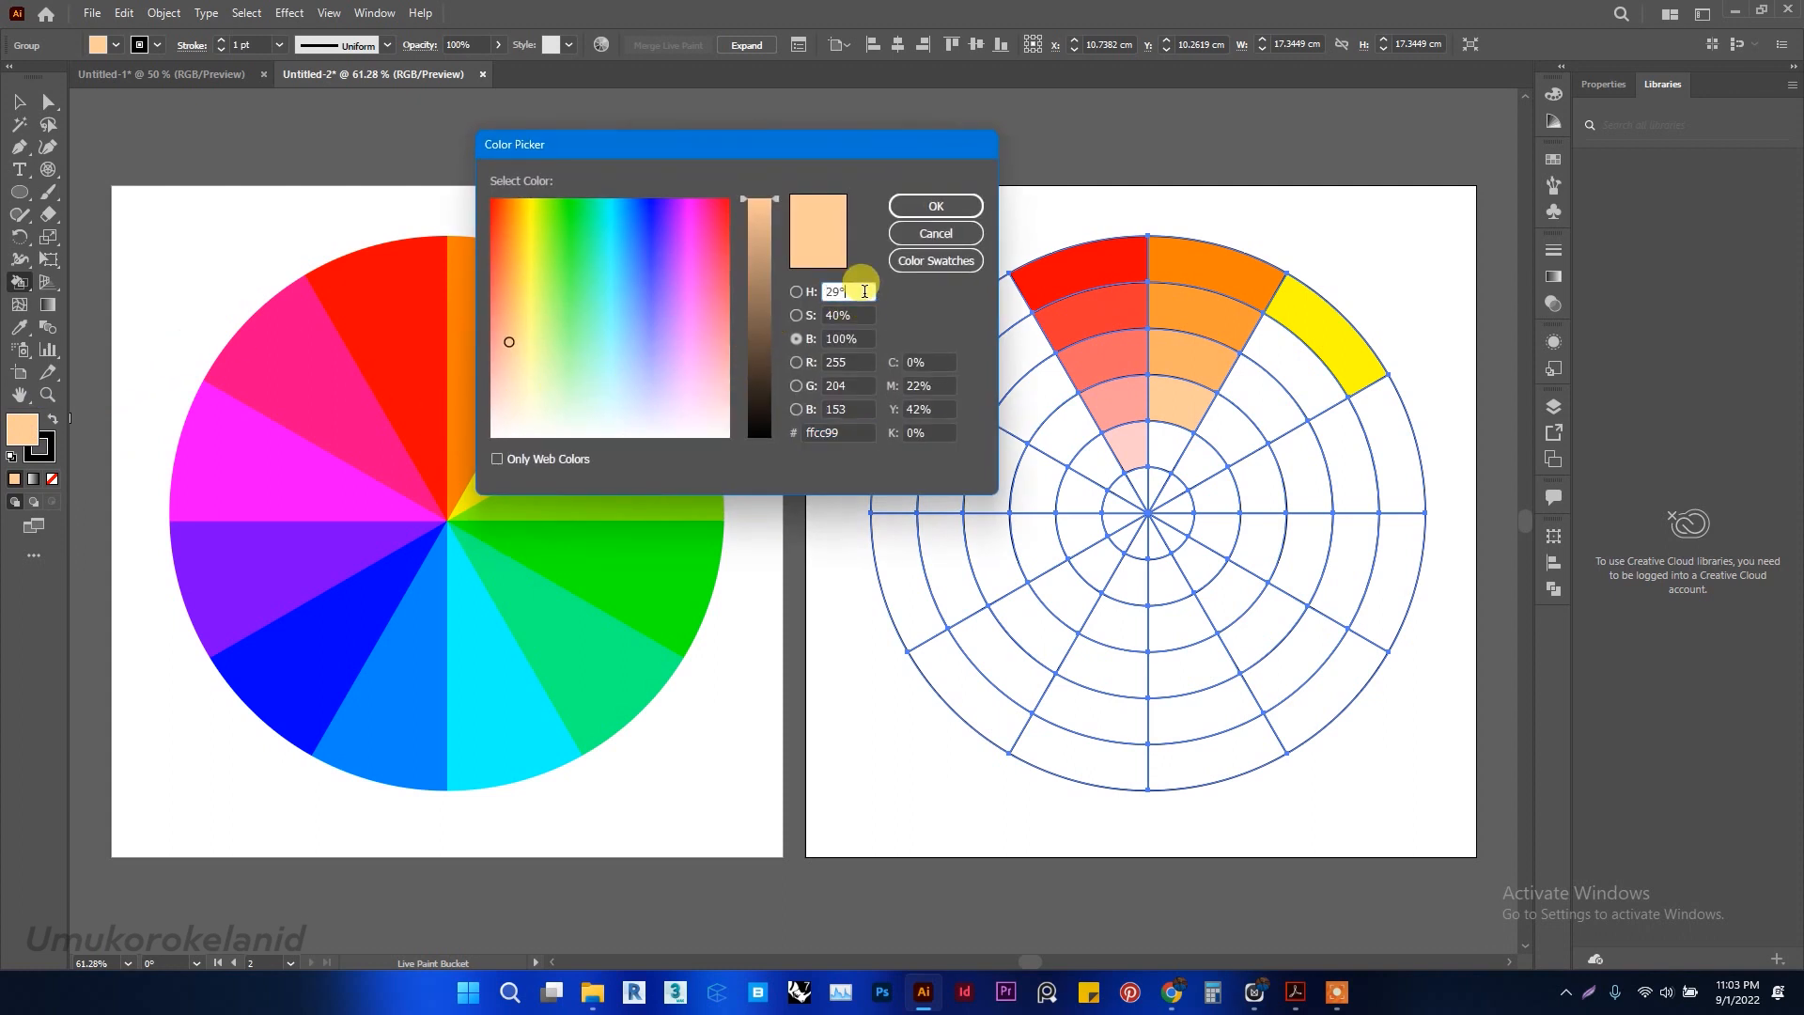
type("3")
key("Tab")
type("20")
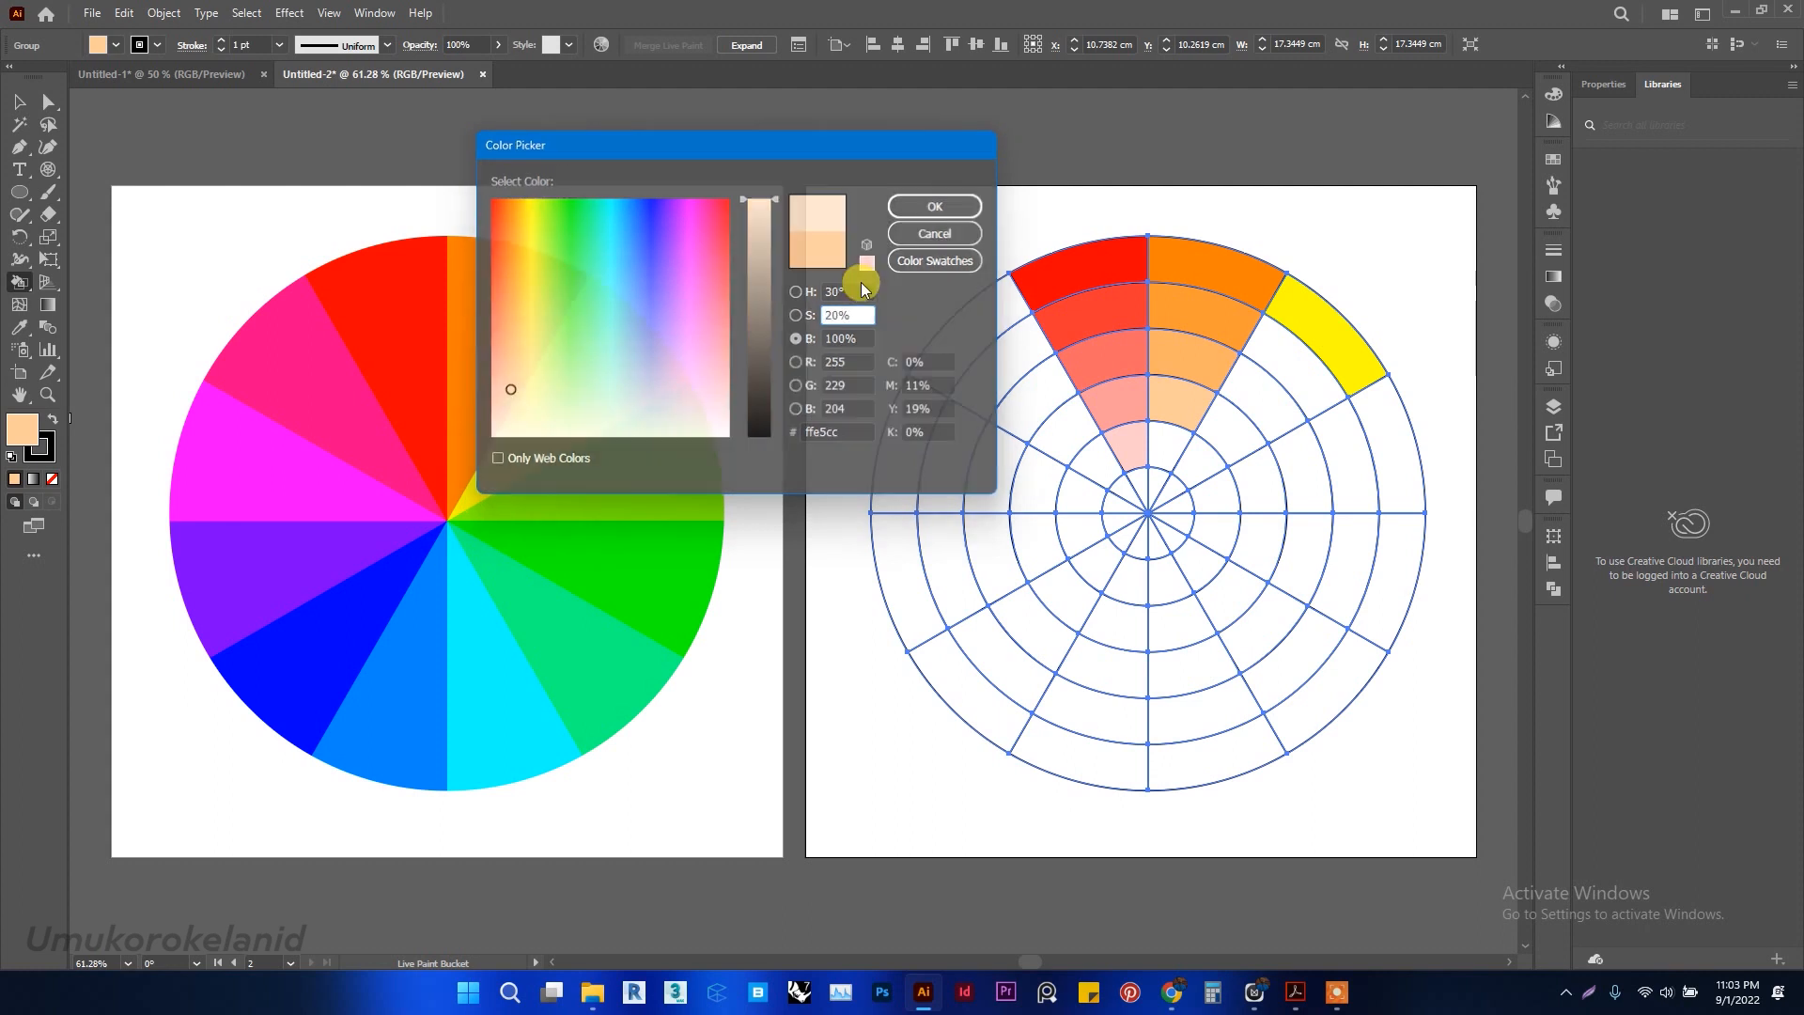
key("Return")
left_click(1173, 451)
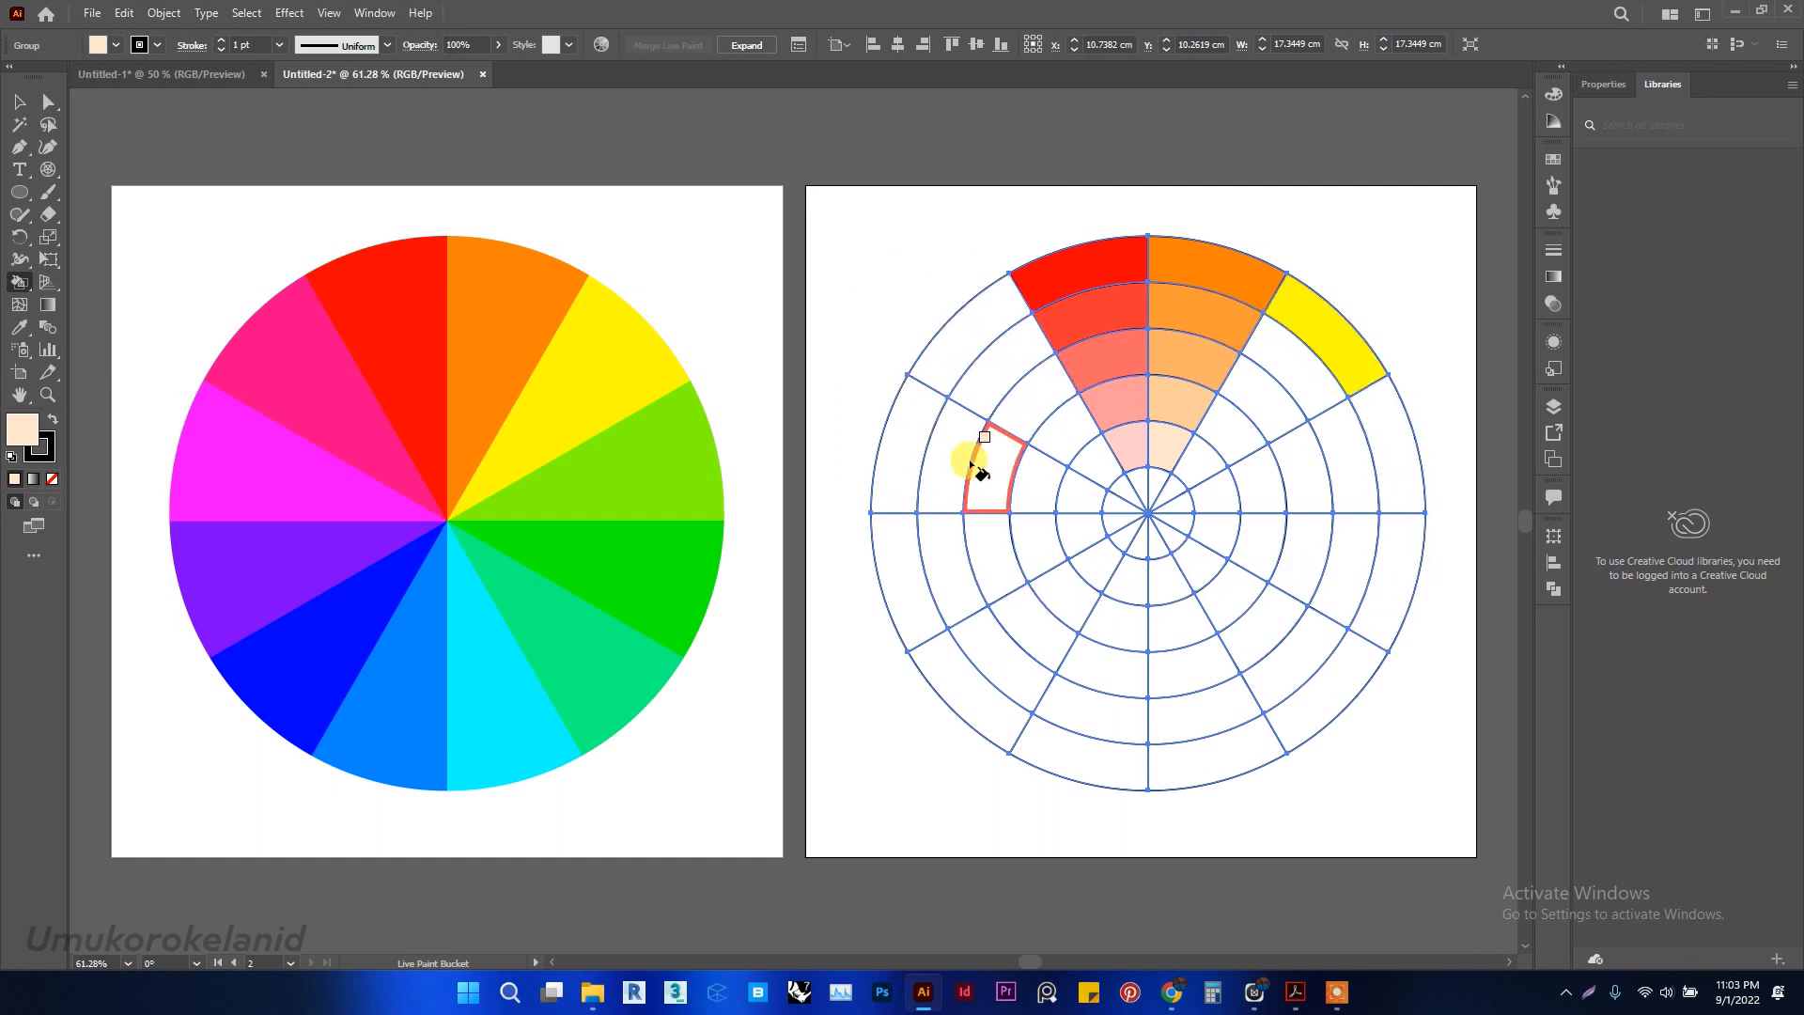
Try the whole ringed wheel without outlines by setting its stroke to None, and undo the change
left_click(23, 105)
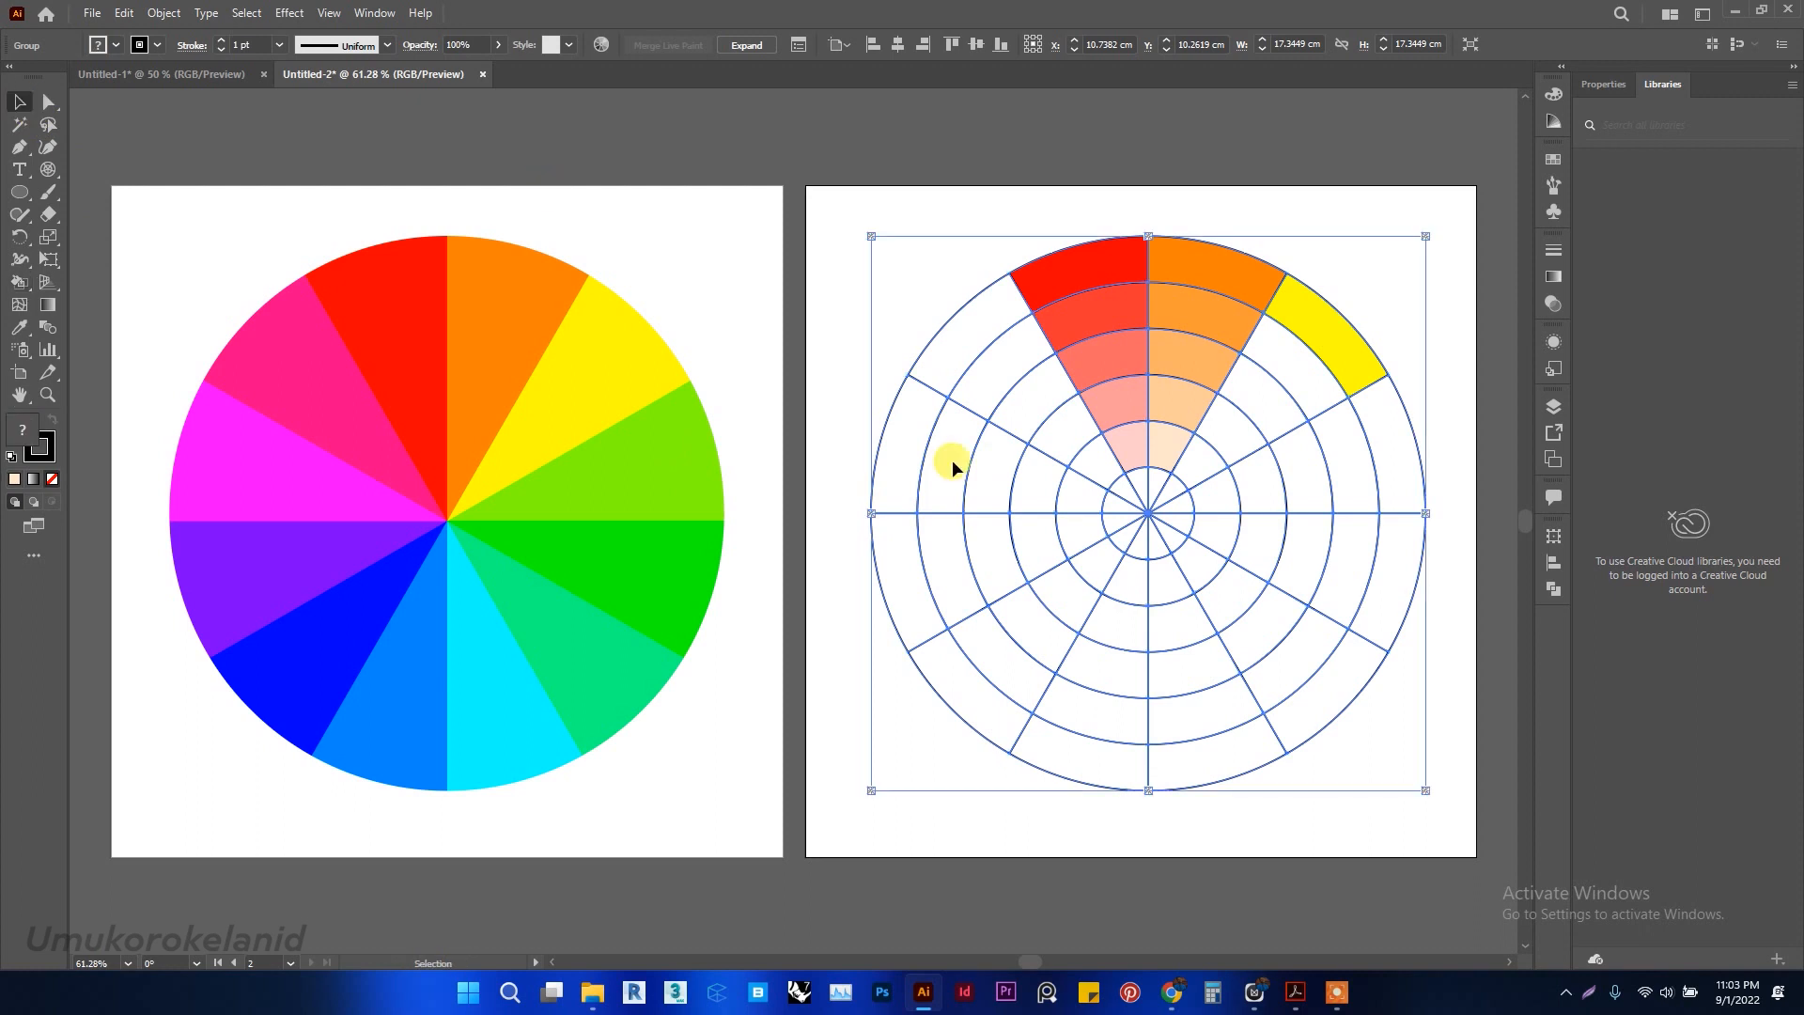
left_click(1266, 161)
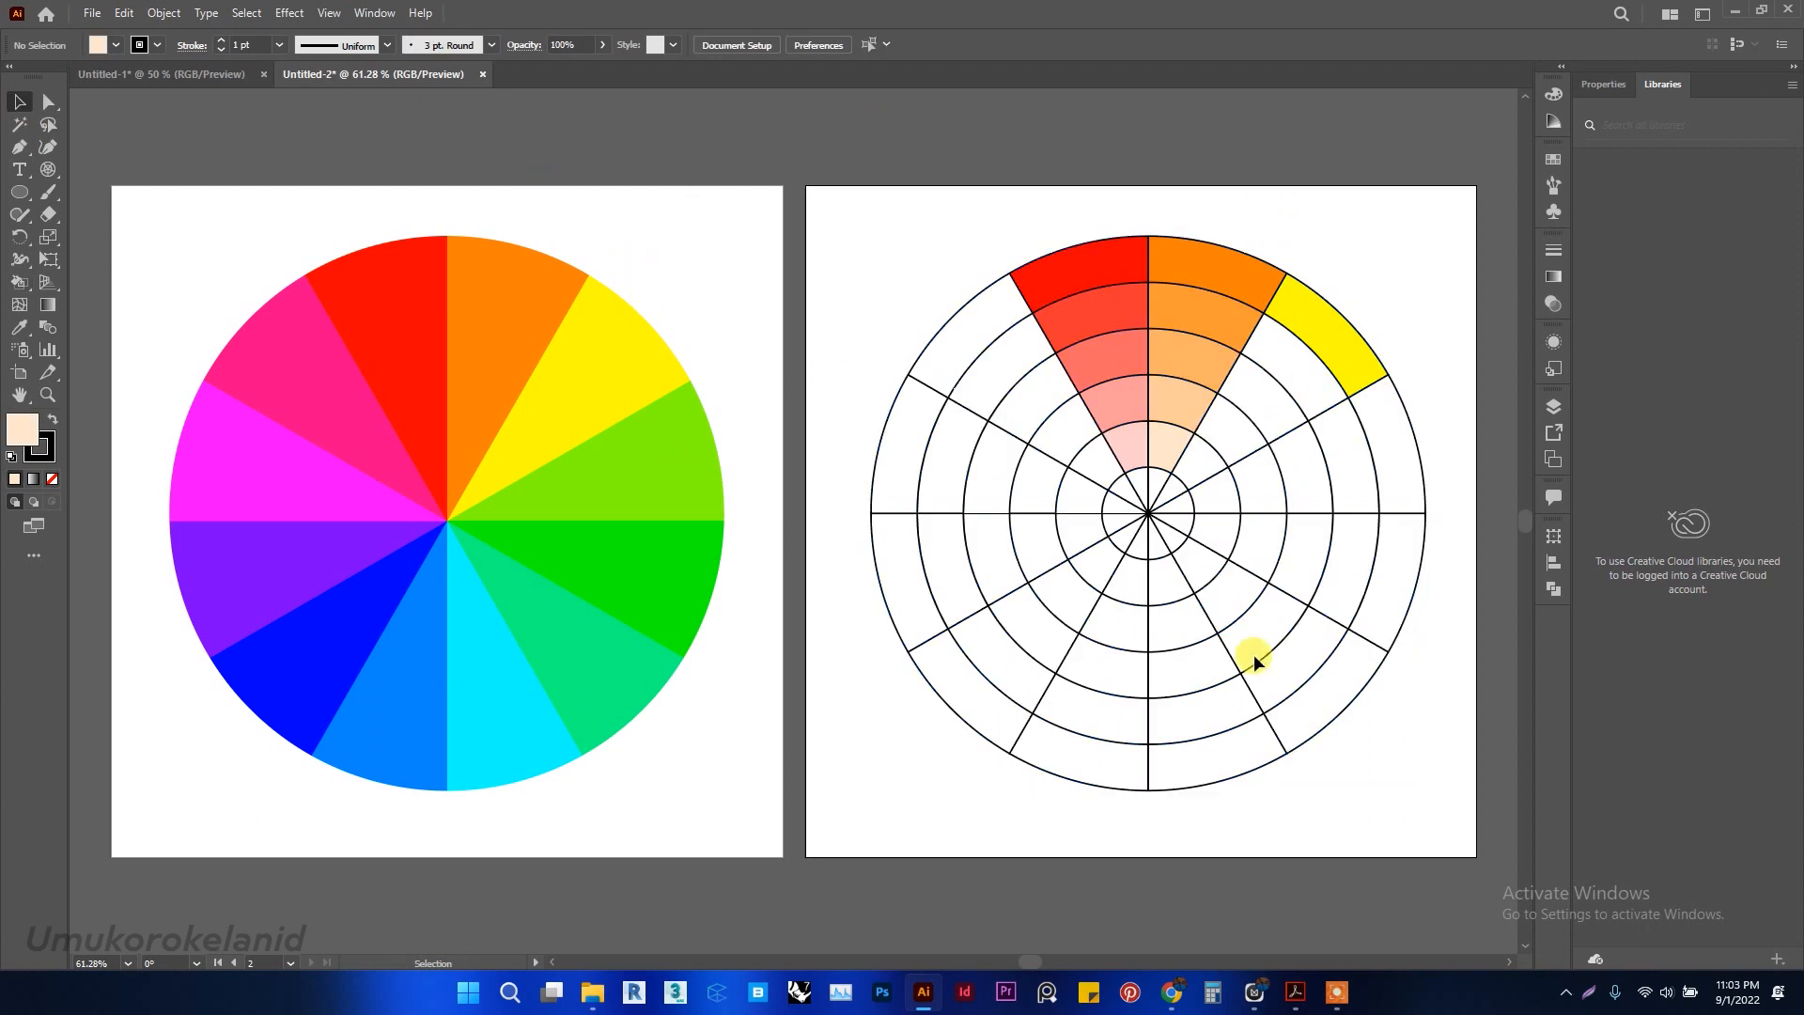
mouse_move(1461, 224)
left_mouse_down()
mouse_move(1045, 685)
mouse_move(855, 808)
left_mouse_up()
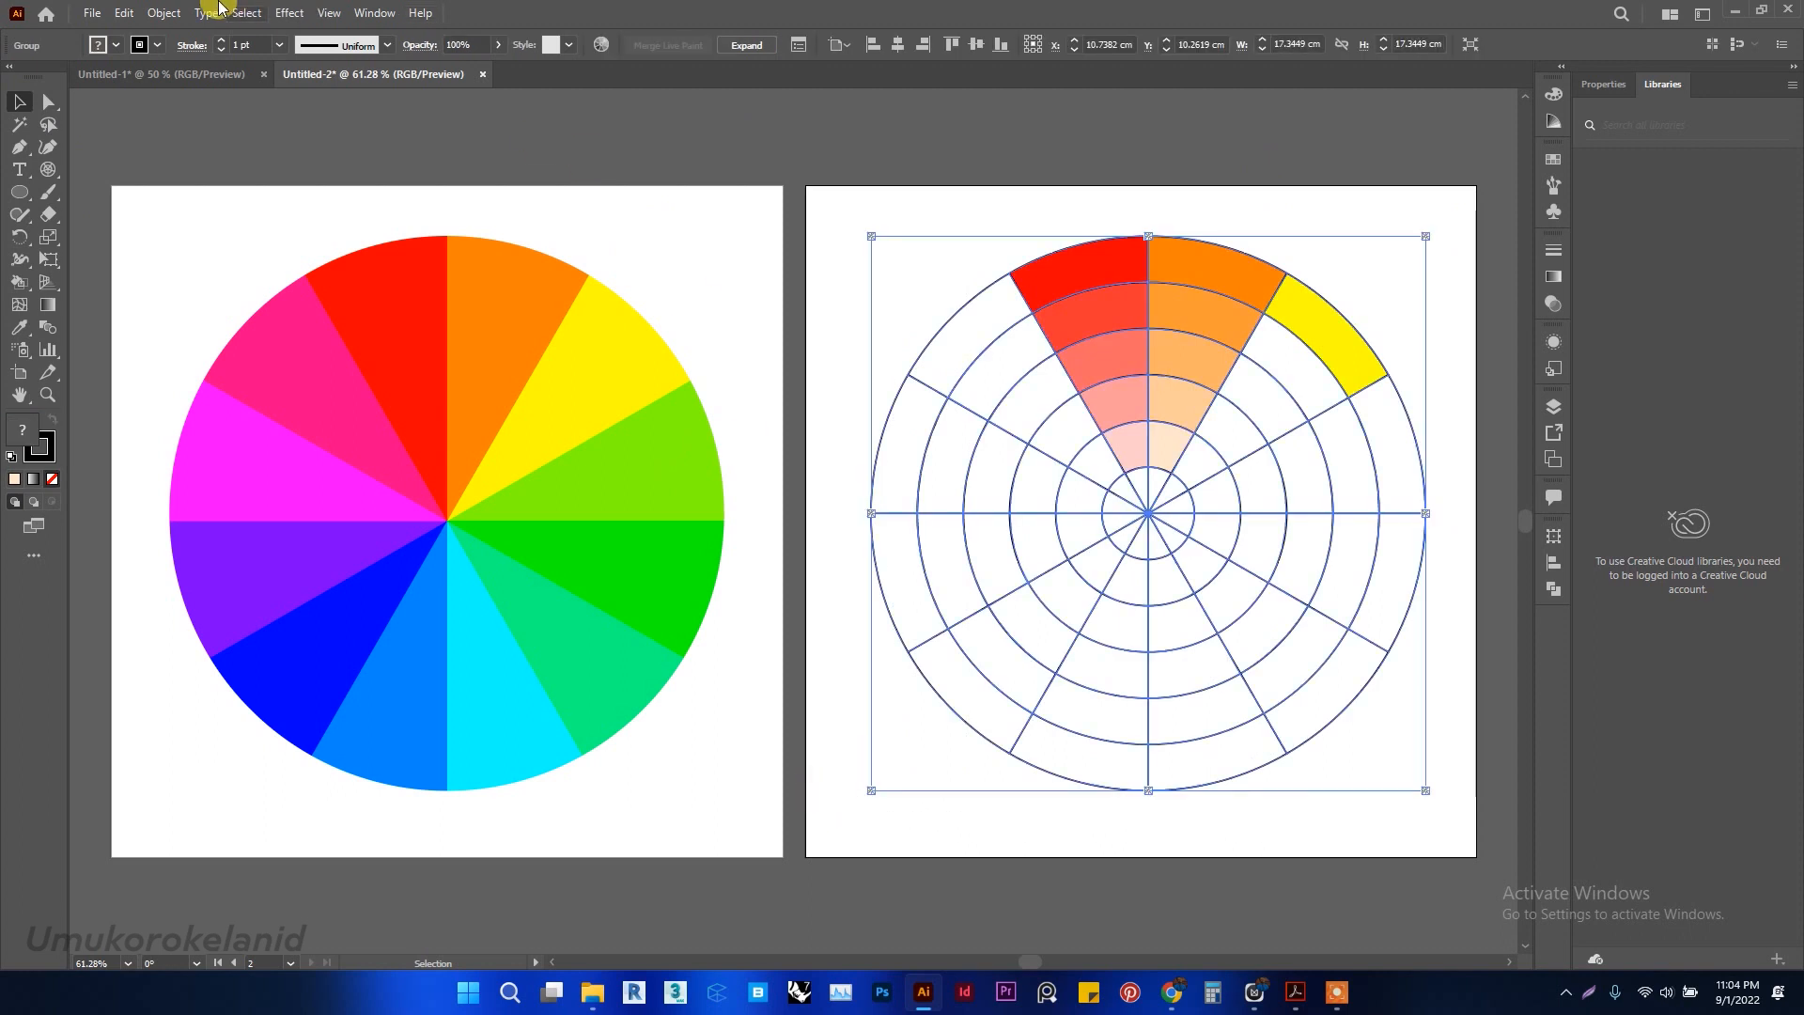
left_click(159, 46)
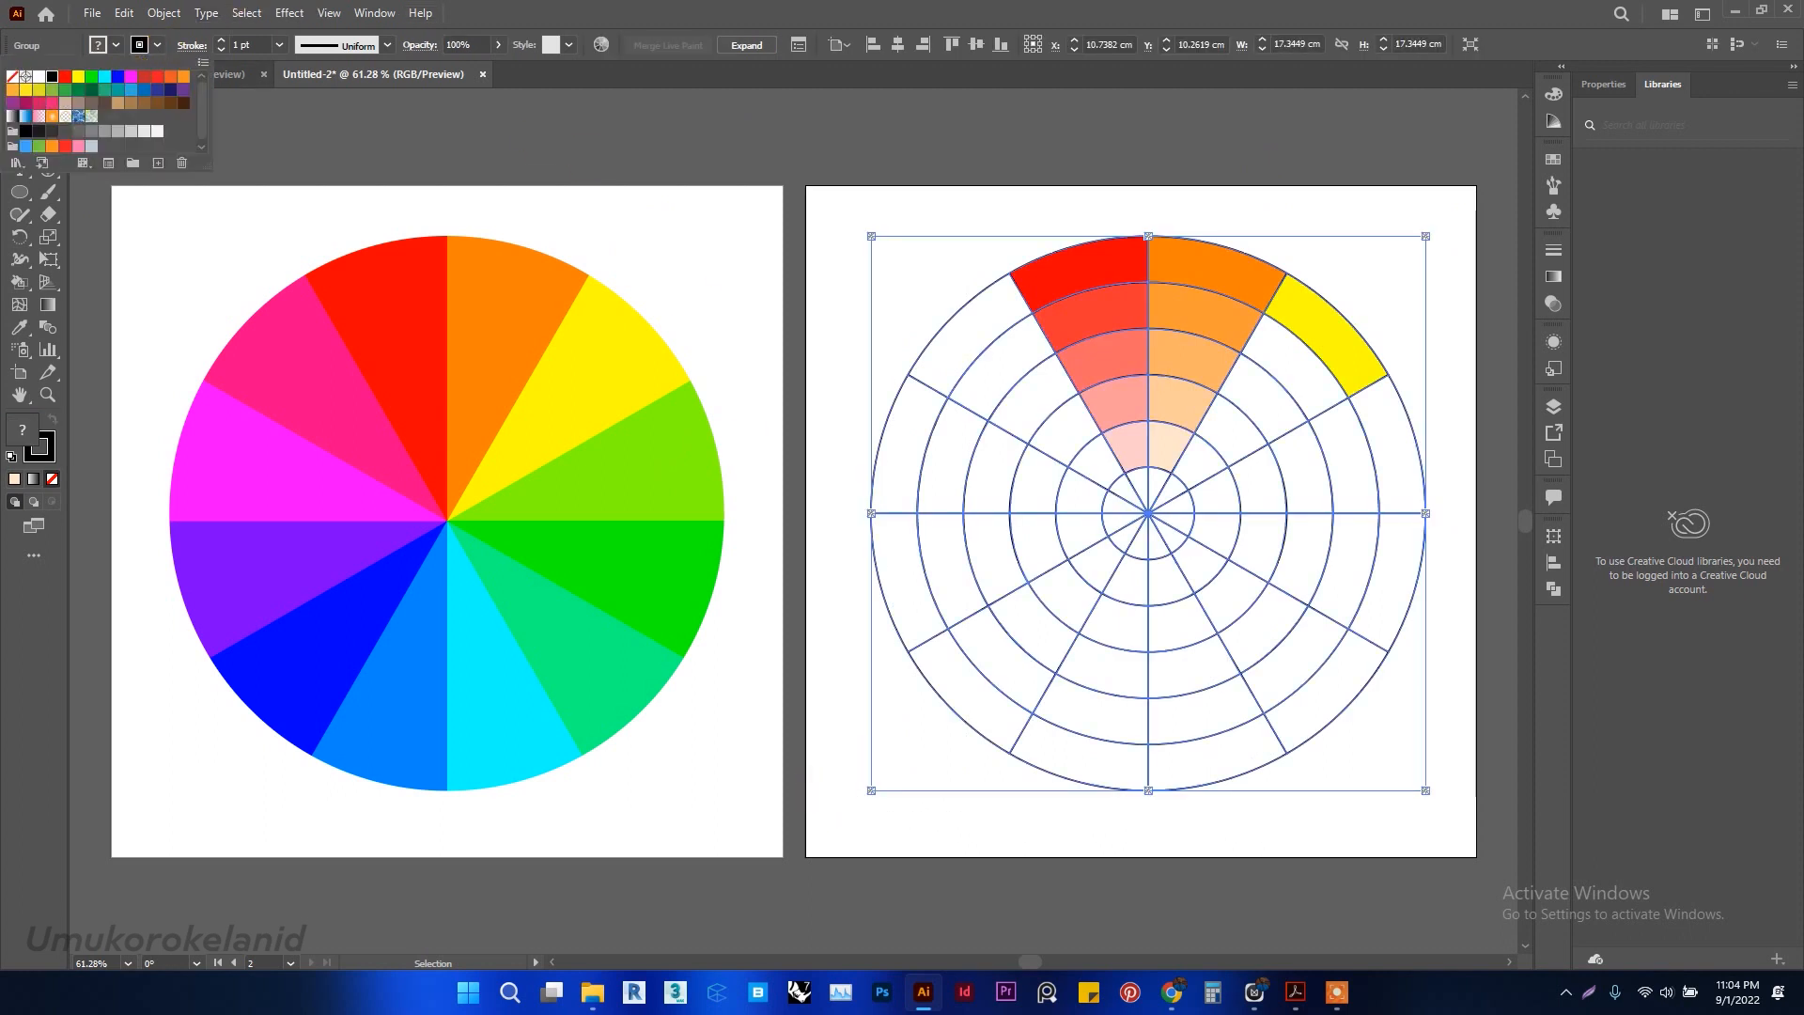
left_click(12, 77)
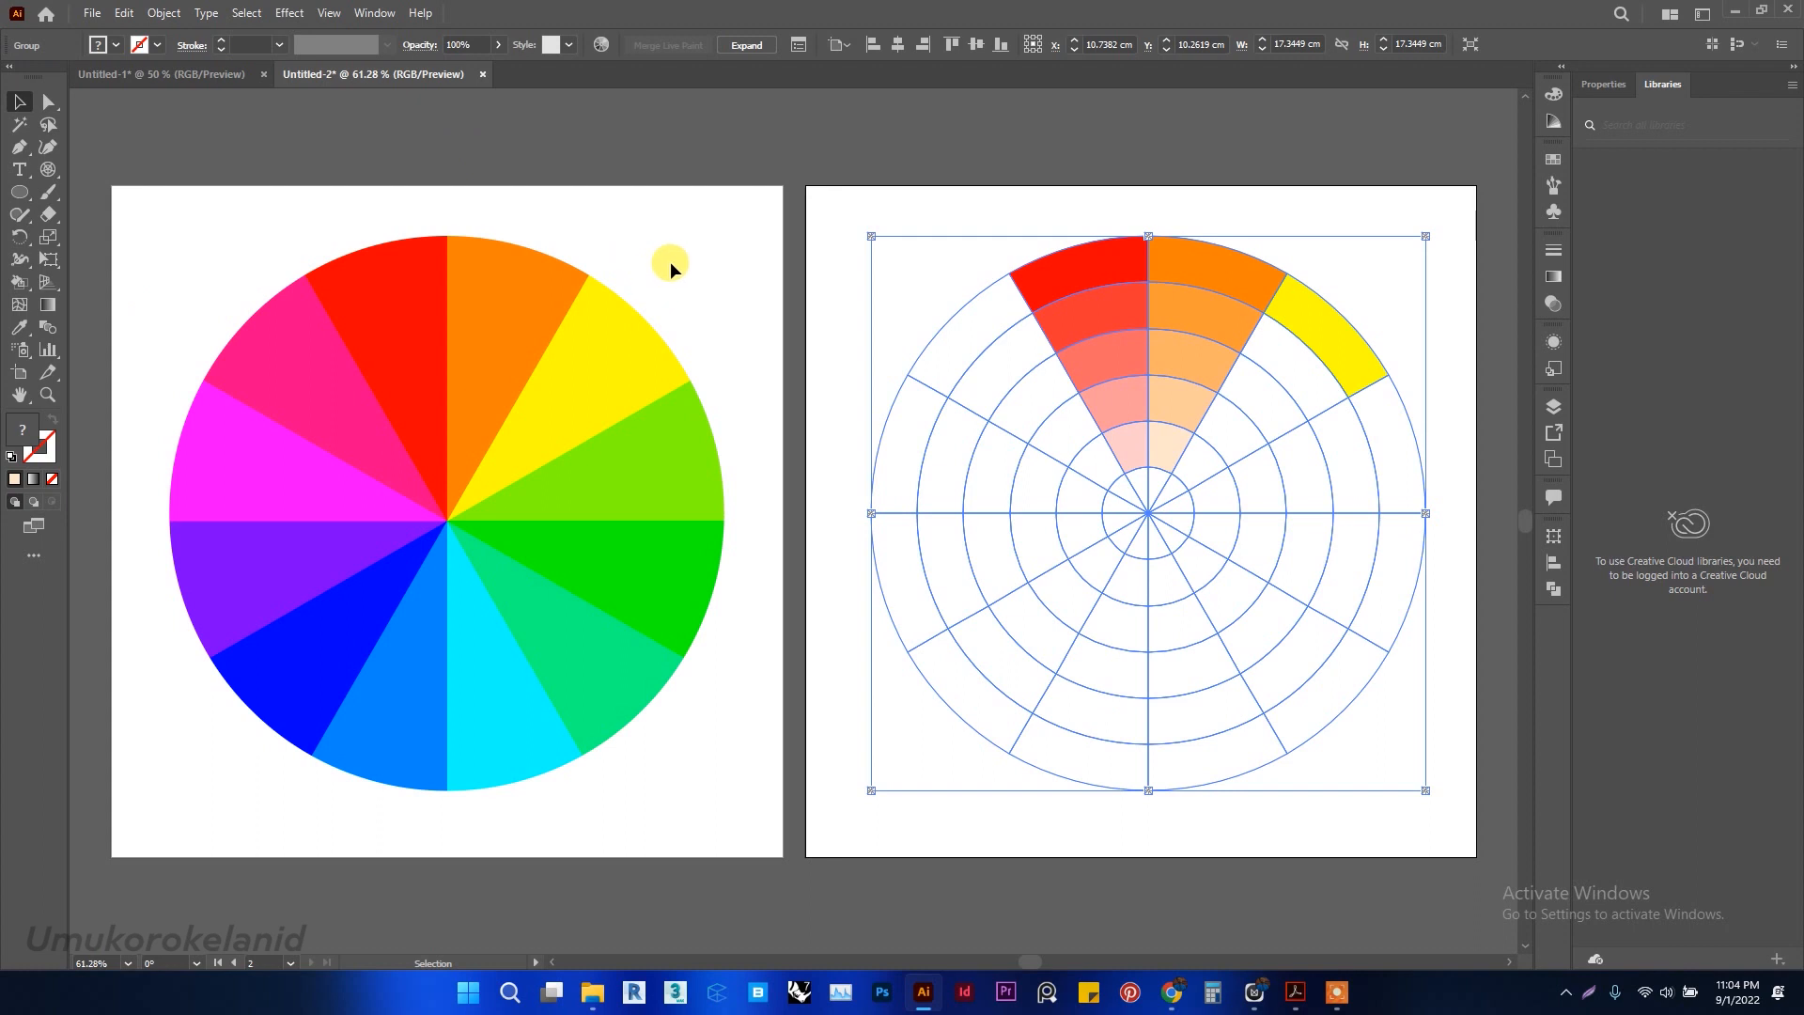
left_click(698, 240)
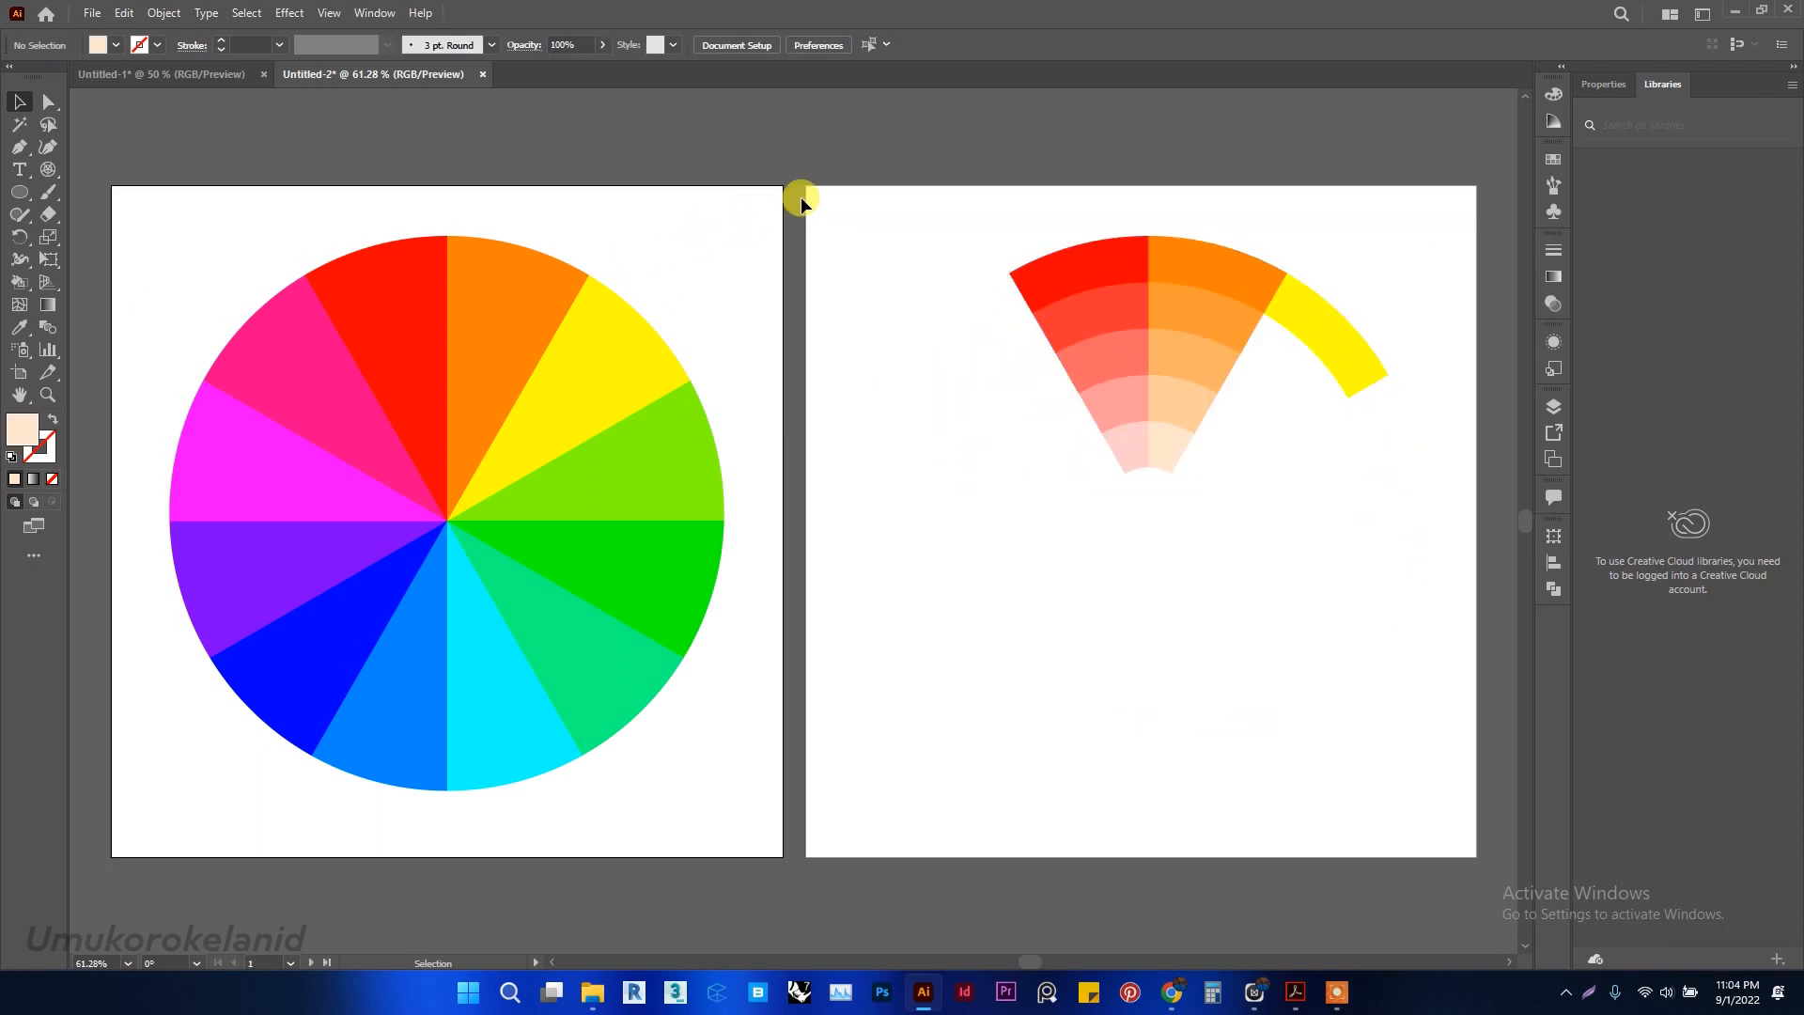
key("ctrl+z")
key("ctrl+z")
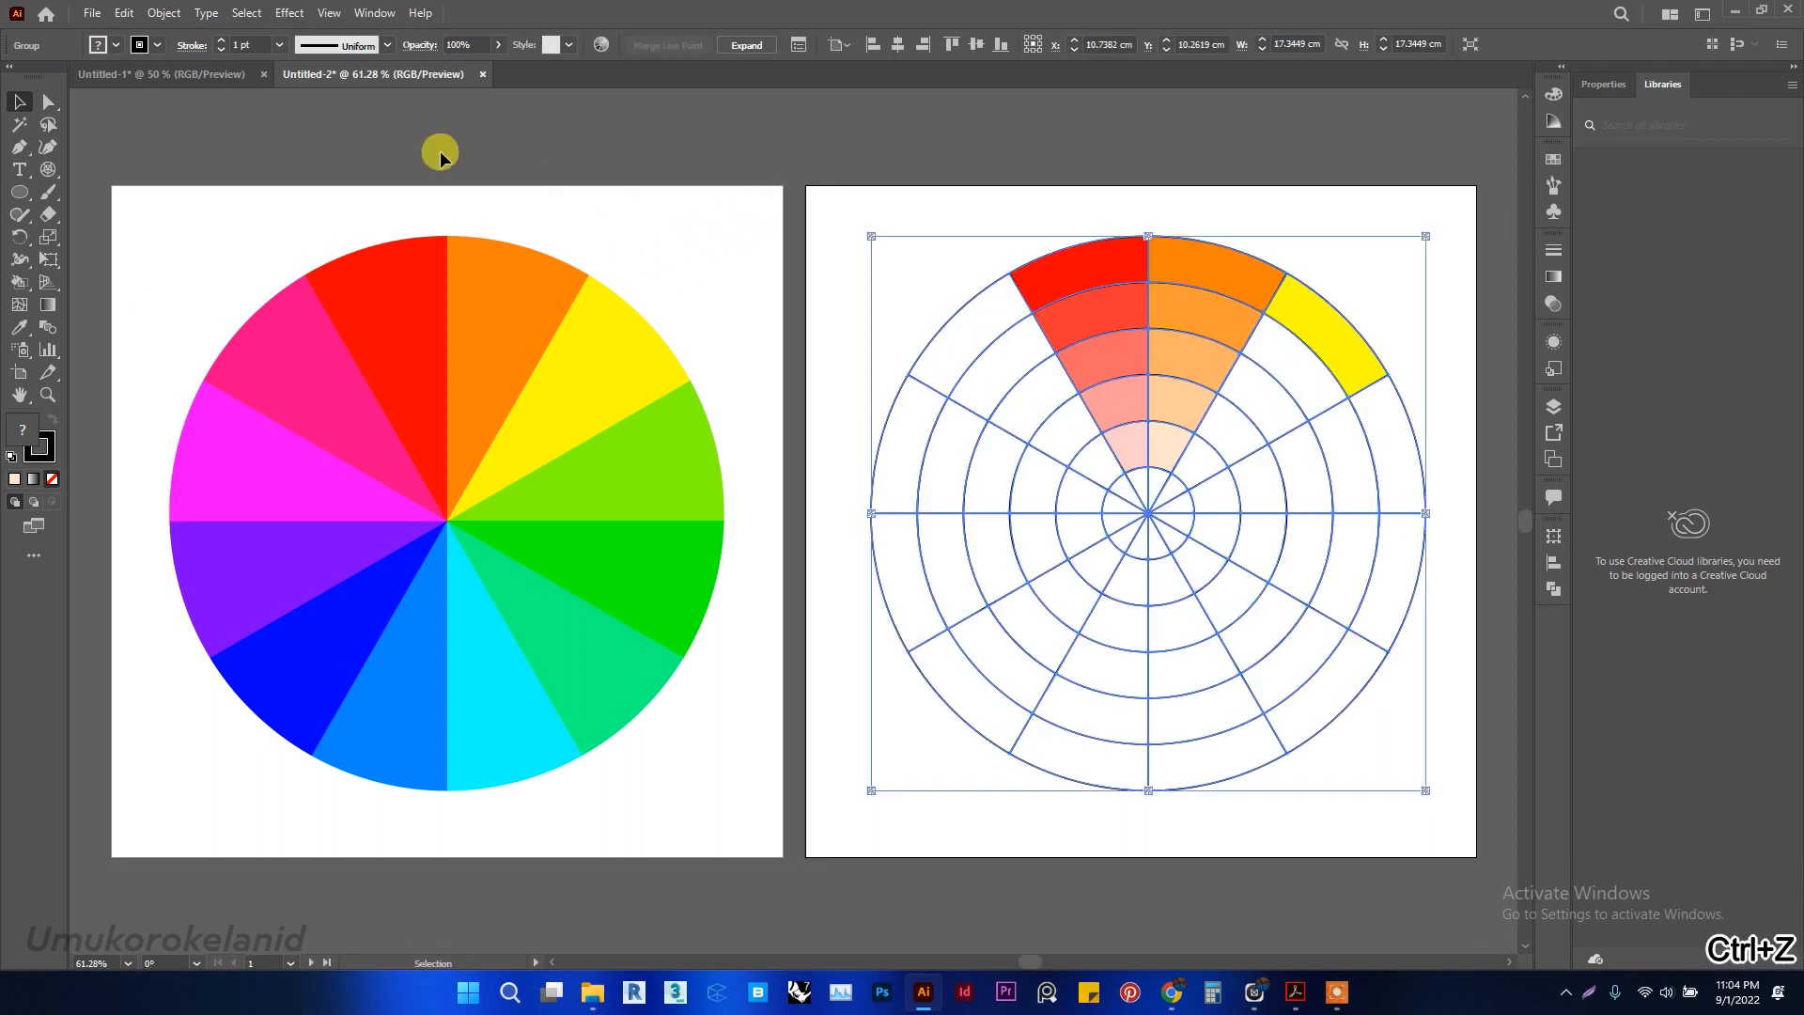
Switch to the Untitled-1 document to view its completed hue wheel and ringed saturation wheel
left_click(103, 73)
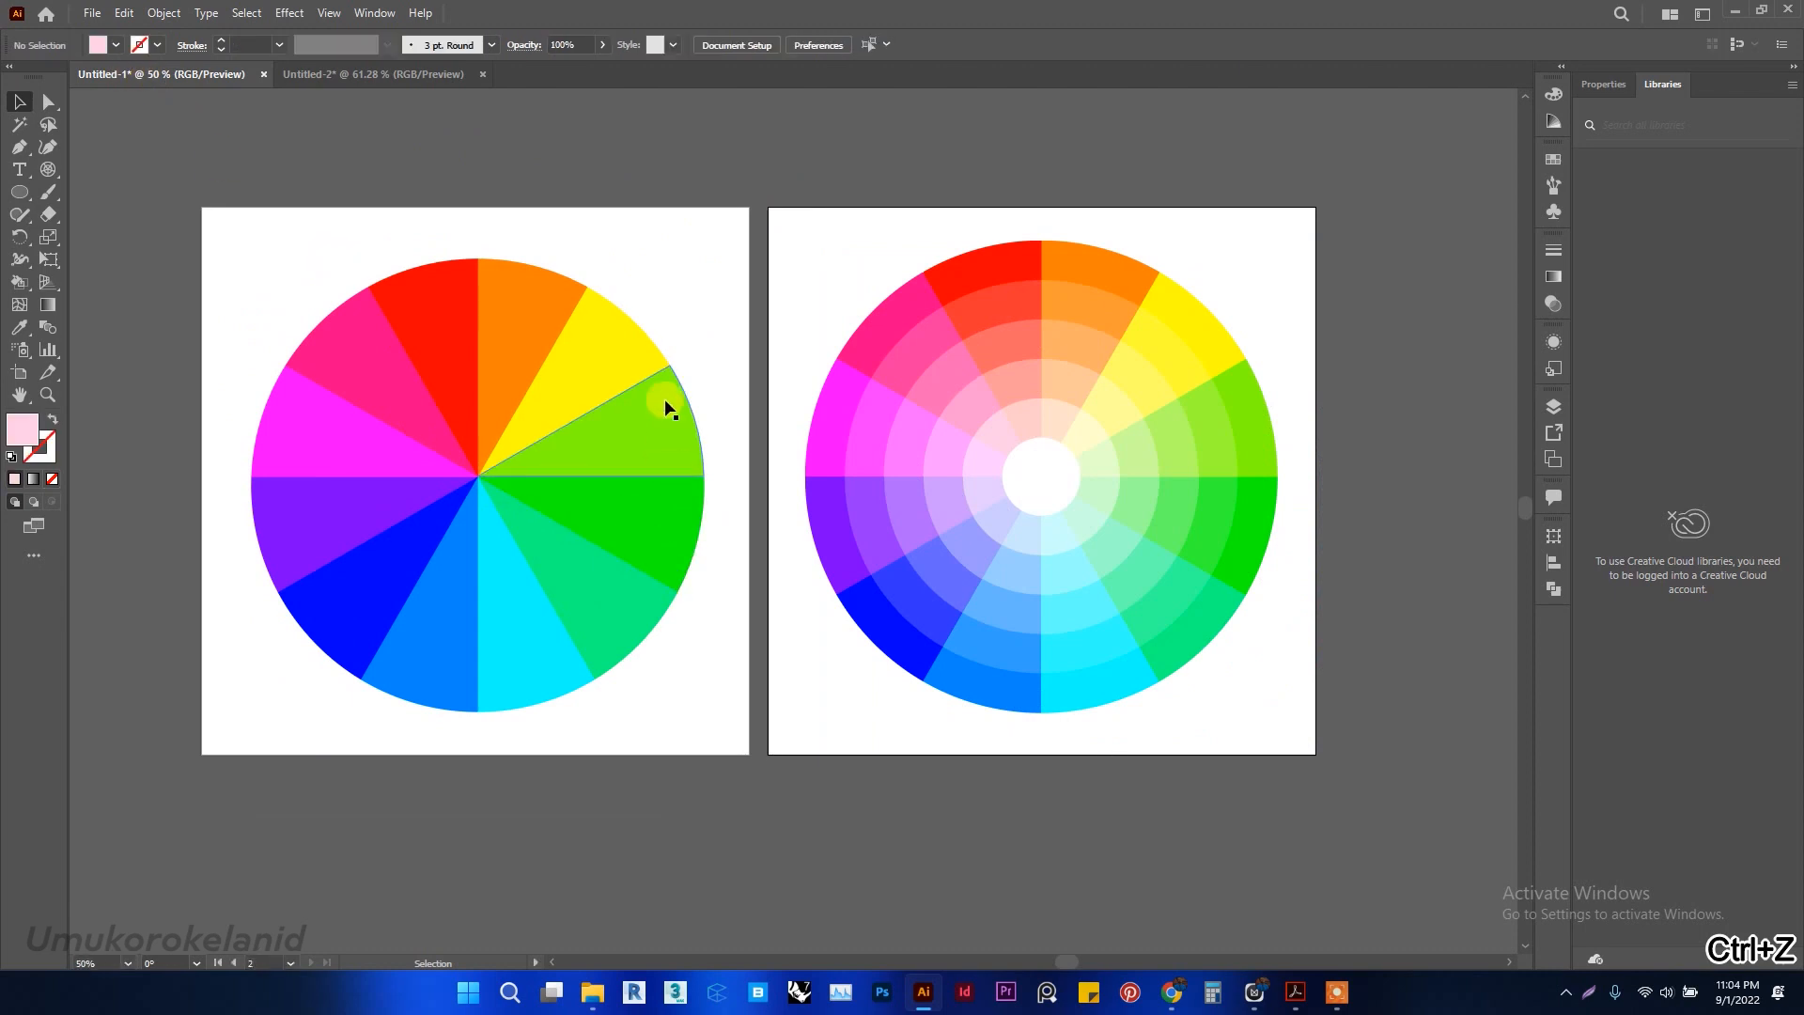